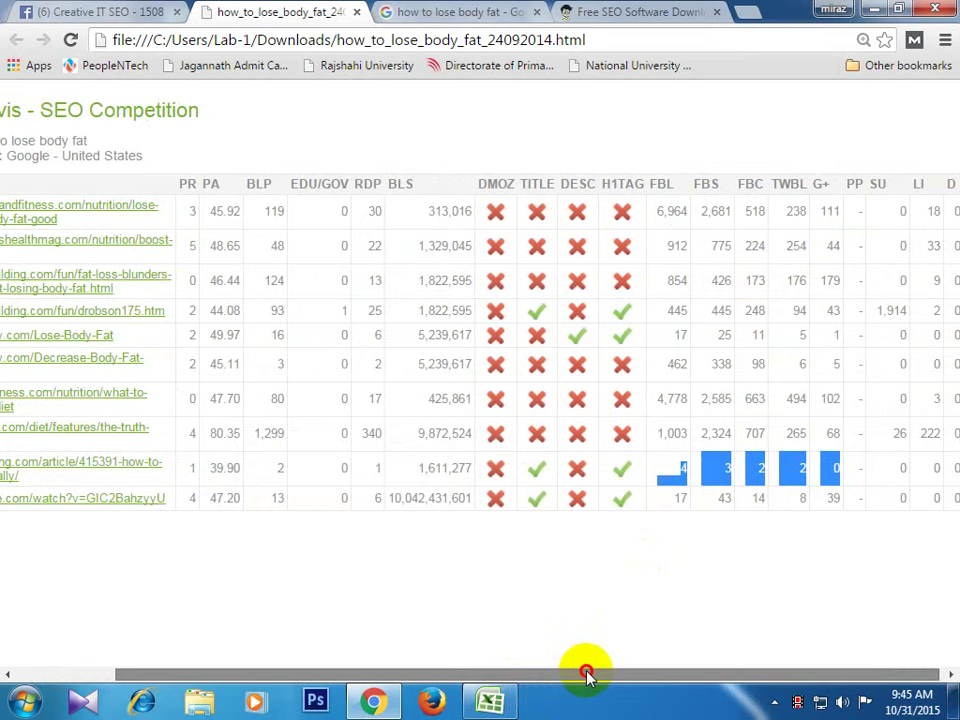
- Compare the FBL to G+ social counts of the muscleandfitness.com row with those of the livestrong.com row
left_click_drag(587, 677, 634, 673)
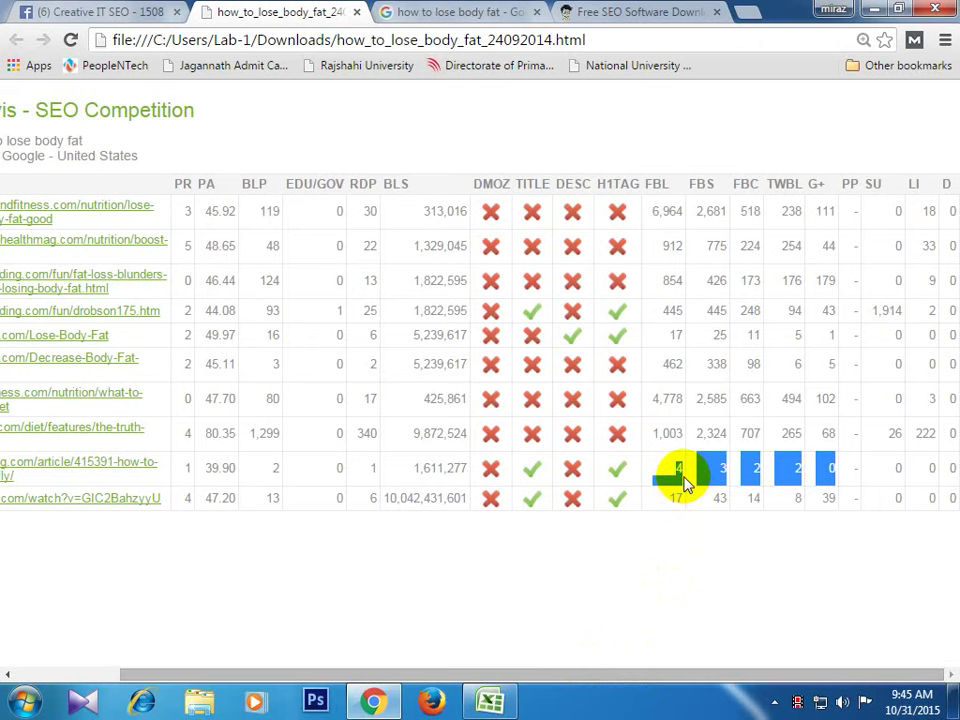
left_click_drag(656, 208, 841, 221)
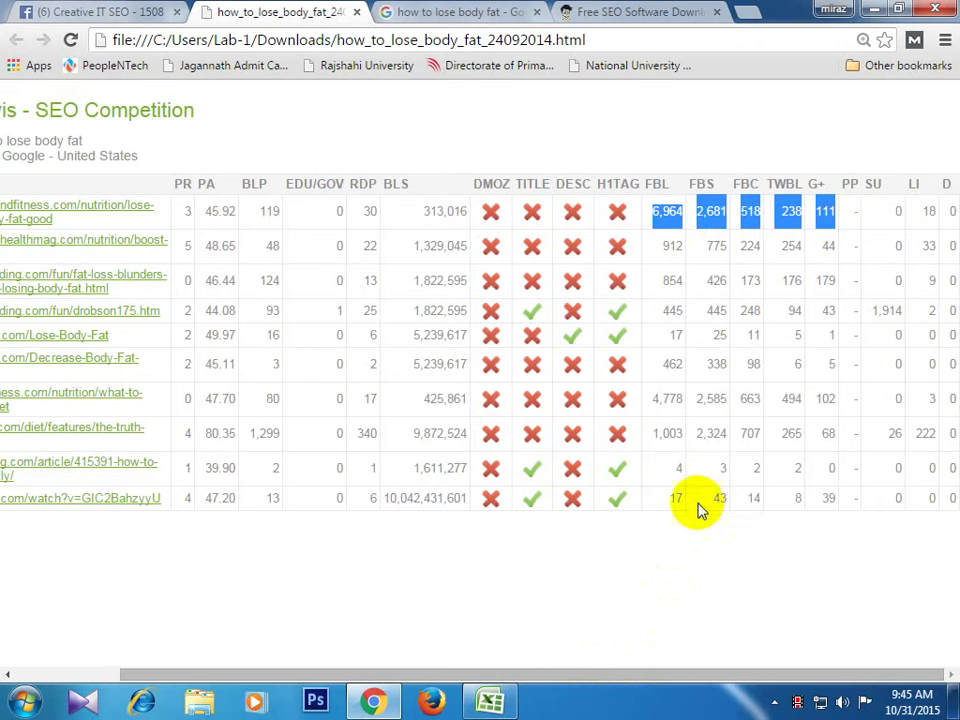
left_click_drag(675, 468, 841, 458)
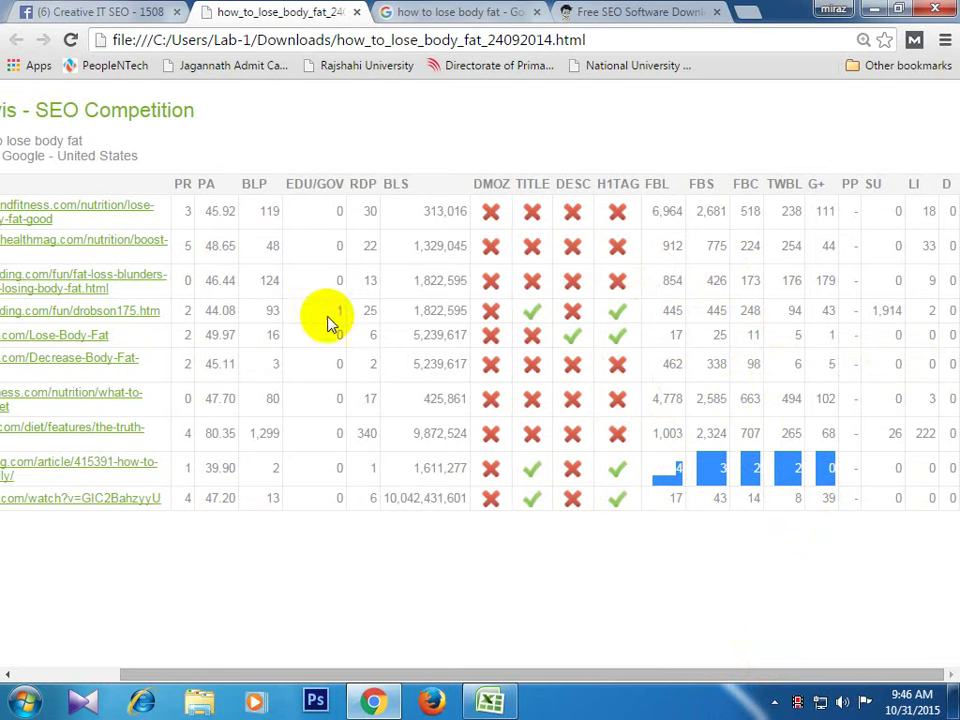
left_click(758, 630)
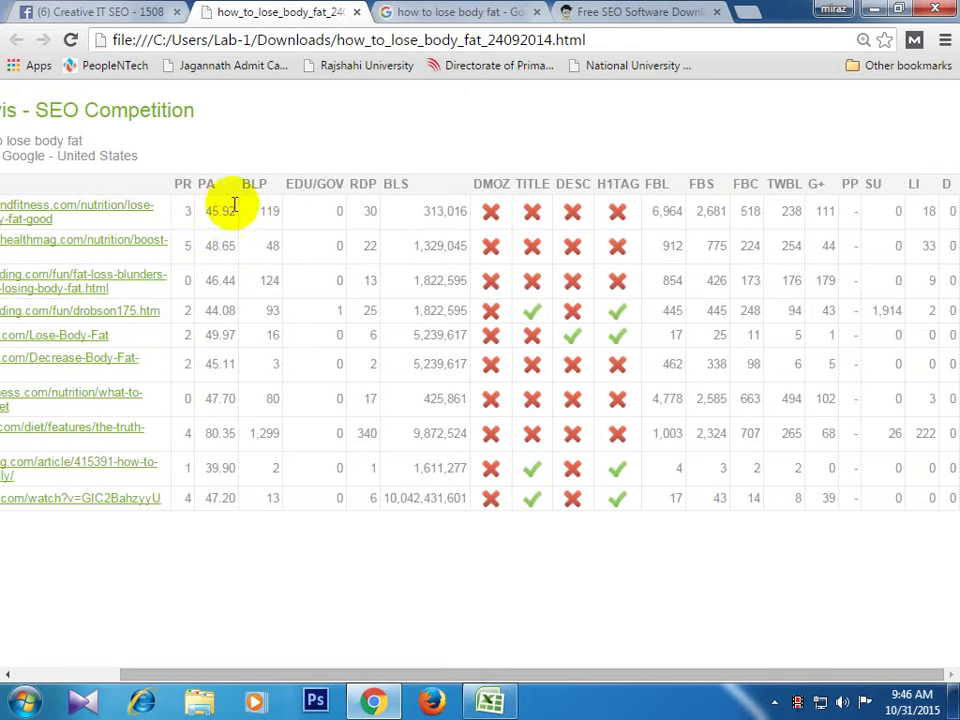
- Compare the page authority (PA) values of the livestrong.com and webmd.com rows
double_click(206, 466)
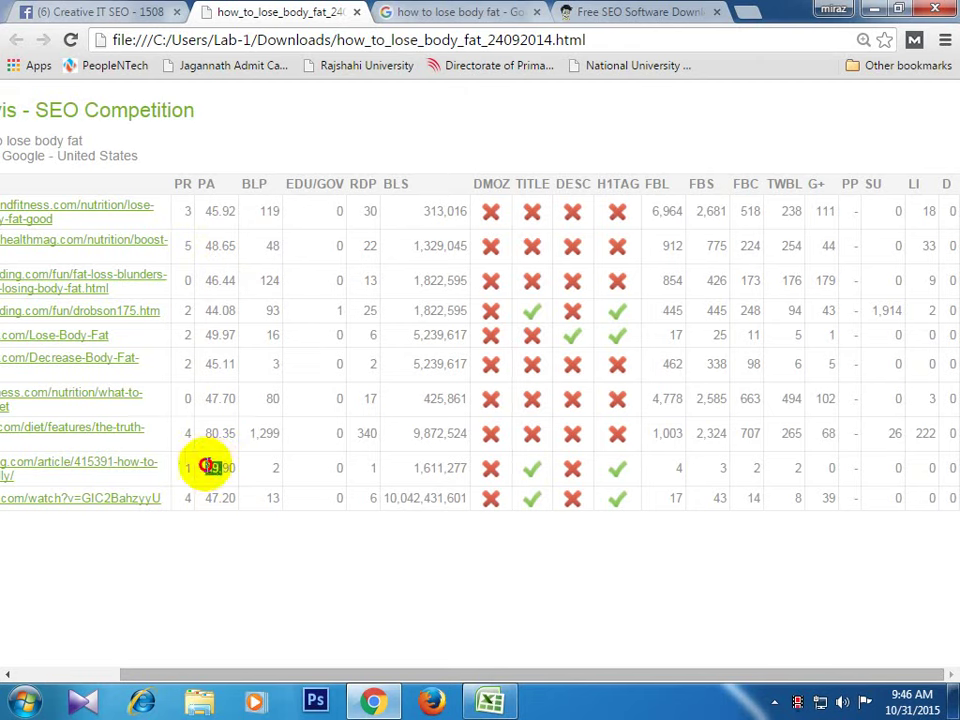
left_click(221, 432)
left_click_drag(221, 432, 207, 432)
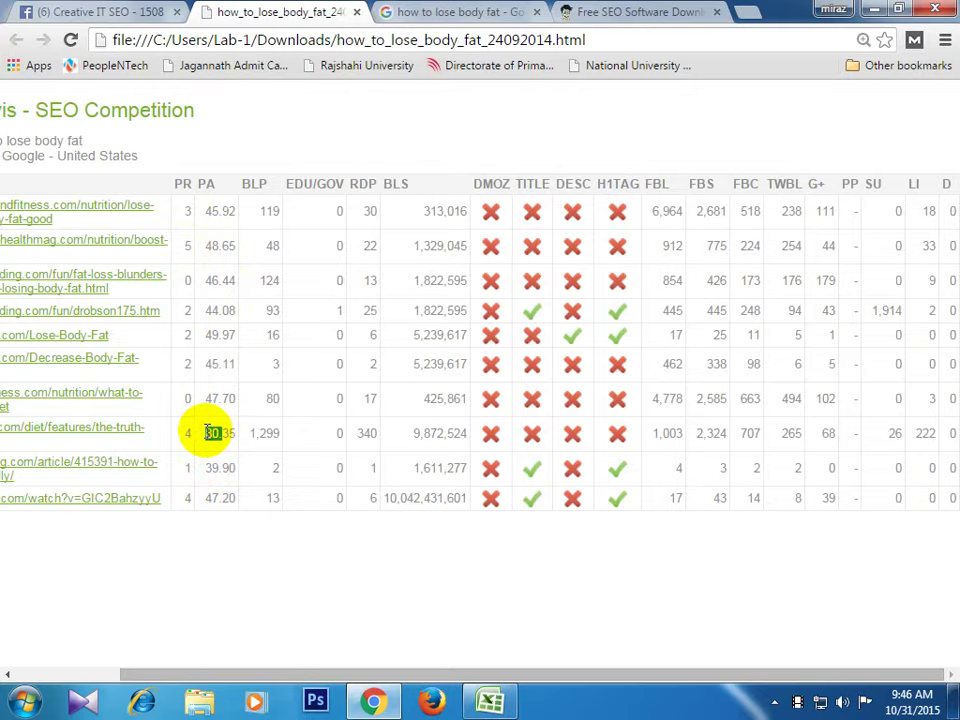
left_click_drag(548, 675, 407, 660)
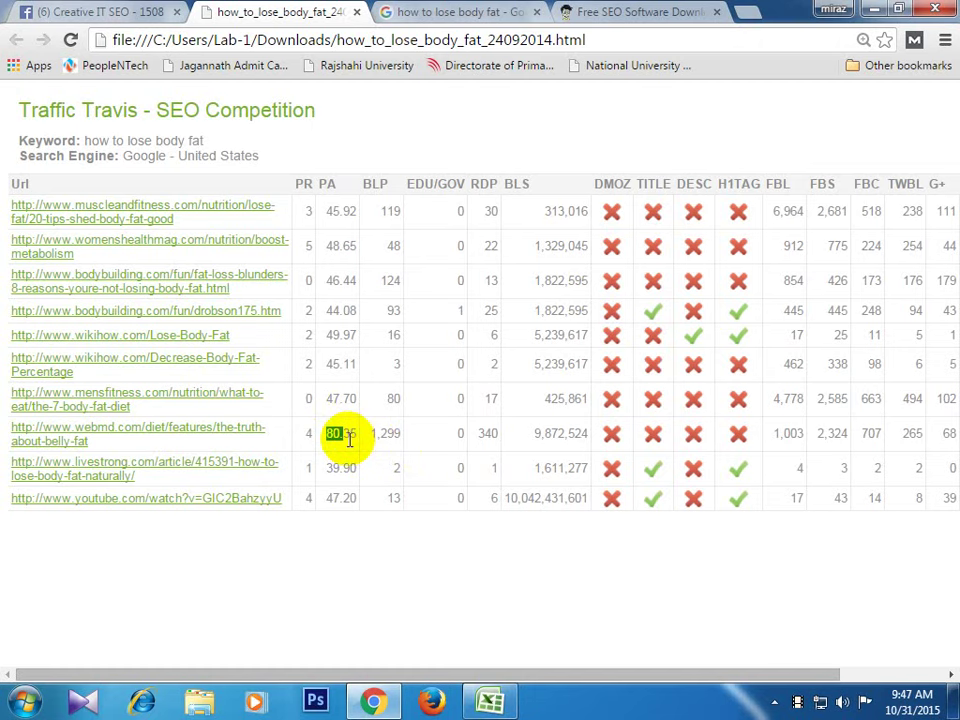
- Examine the wikihow.com/Lose-Body-Fat row, highlighting its social counts from FBL to G+
left_click(626, 677)
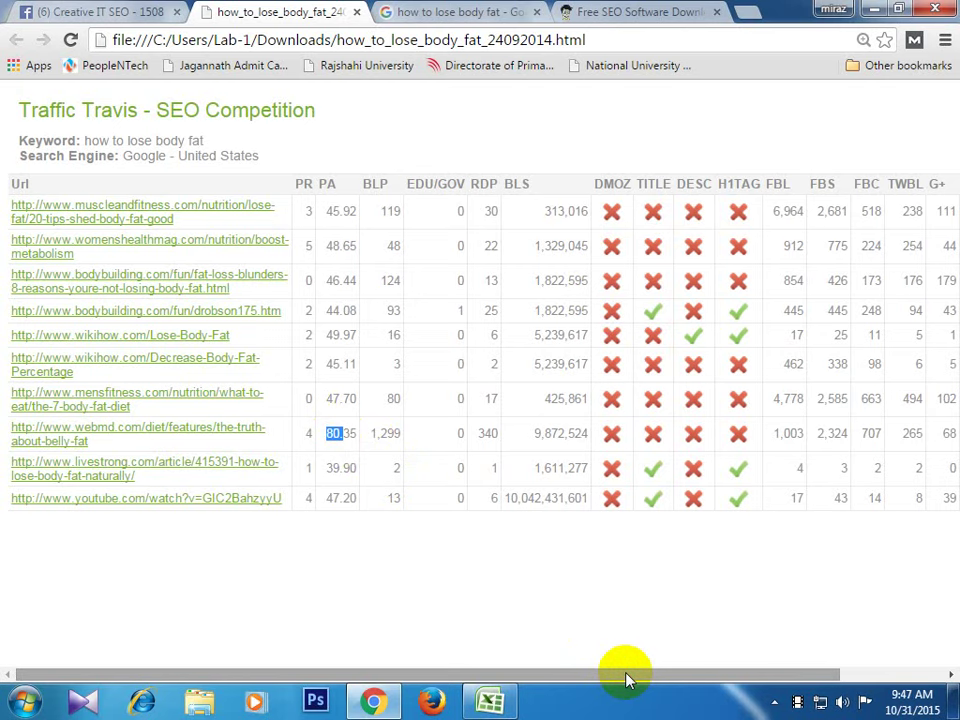
left_click_drag(639, 676, 606, 611)
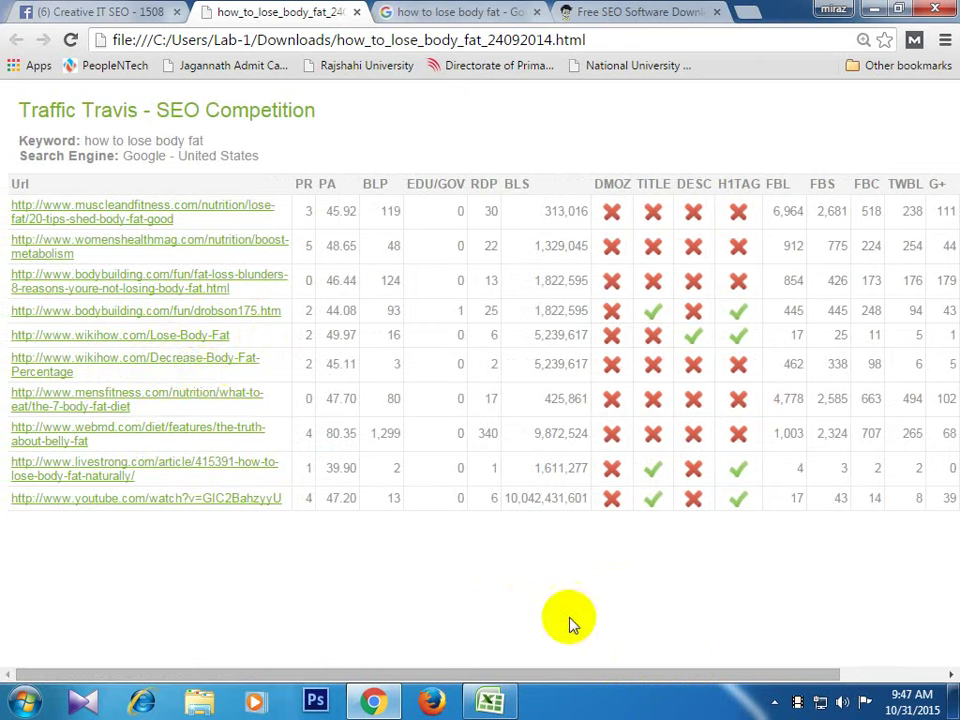
left_click_drag(619, 672, 692, 656)
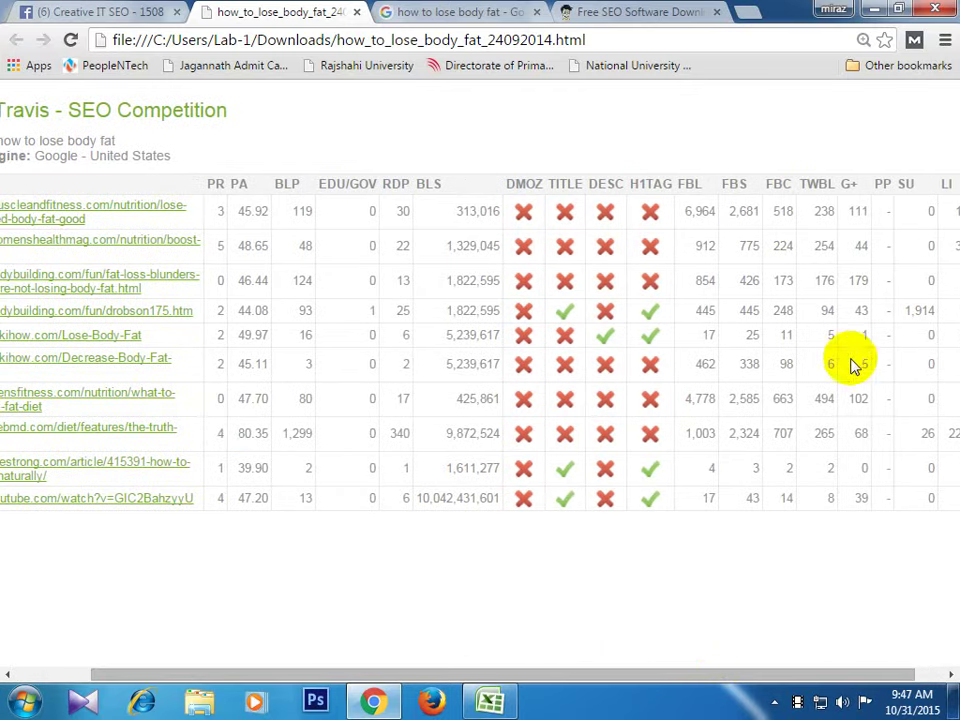
left_click_drag(868, 340, 11, 321)
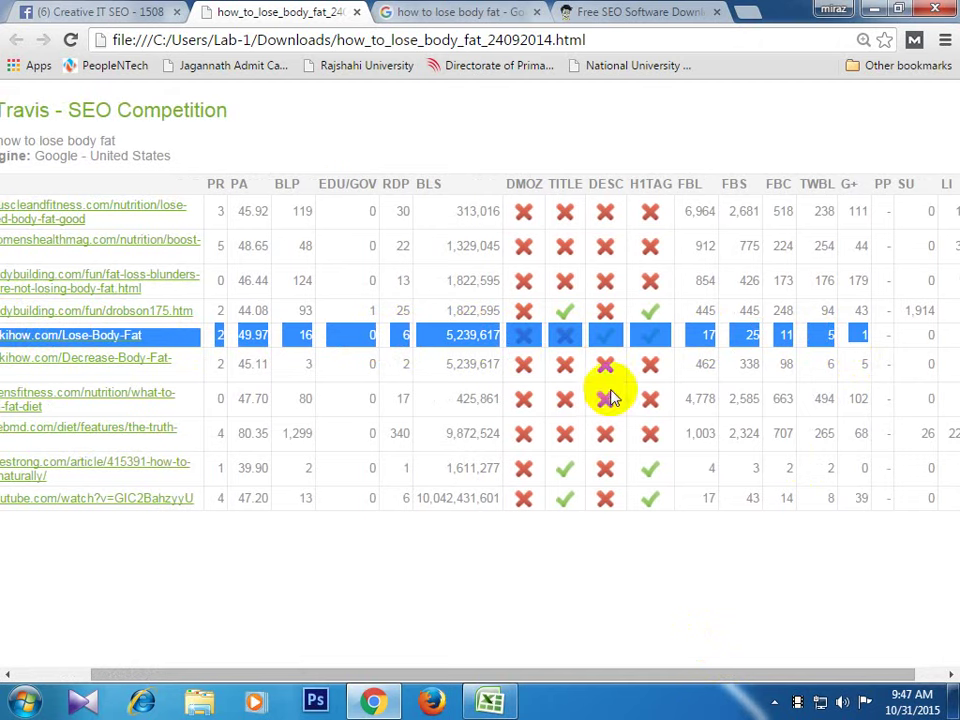
left_click(709, 331)
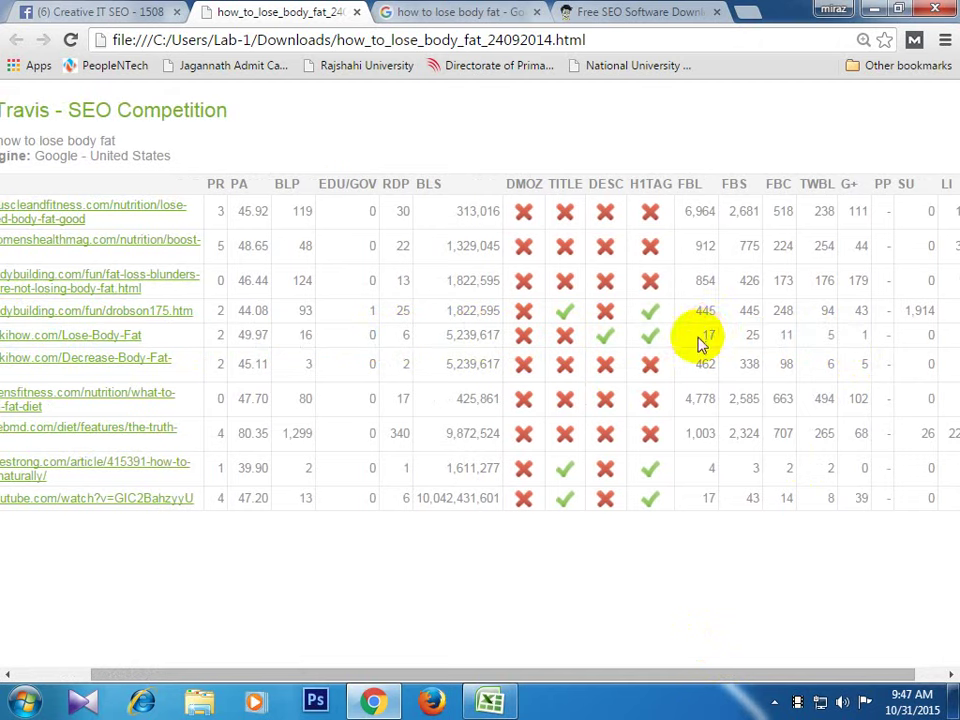
left_click_drag(703, 336, 875, 330)
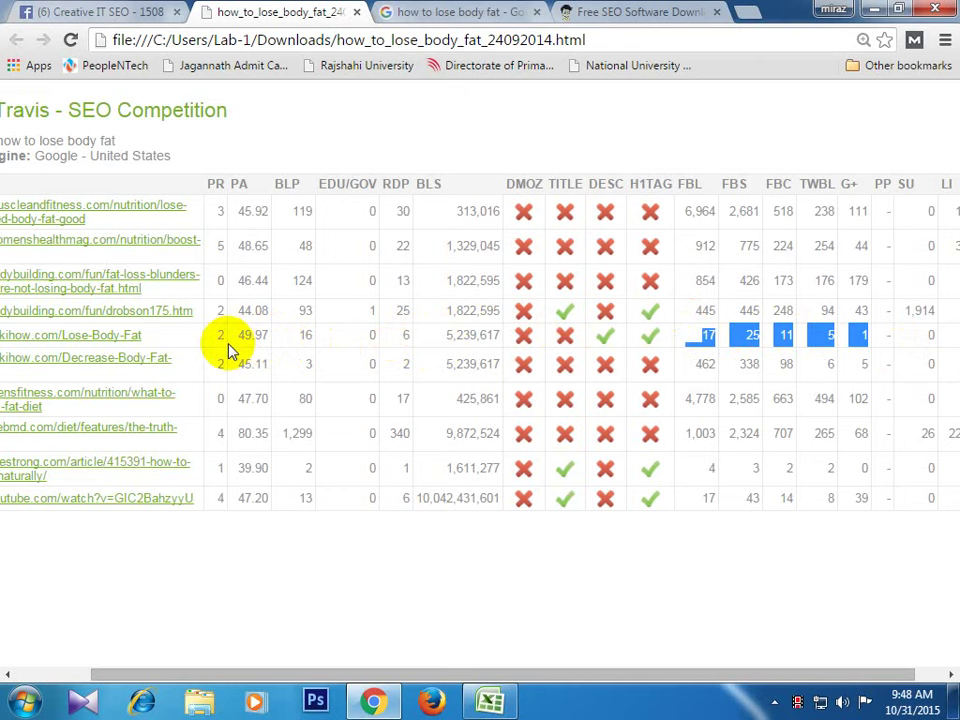
- Examine the webmd.com row's PA value and its social counts from FBL to G+
double_click(250, 431)
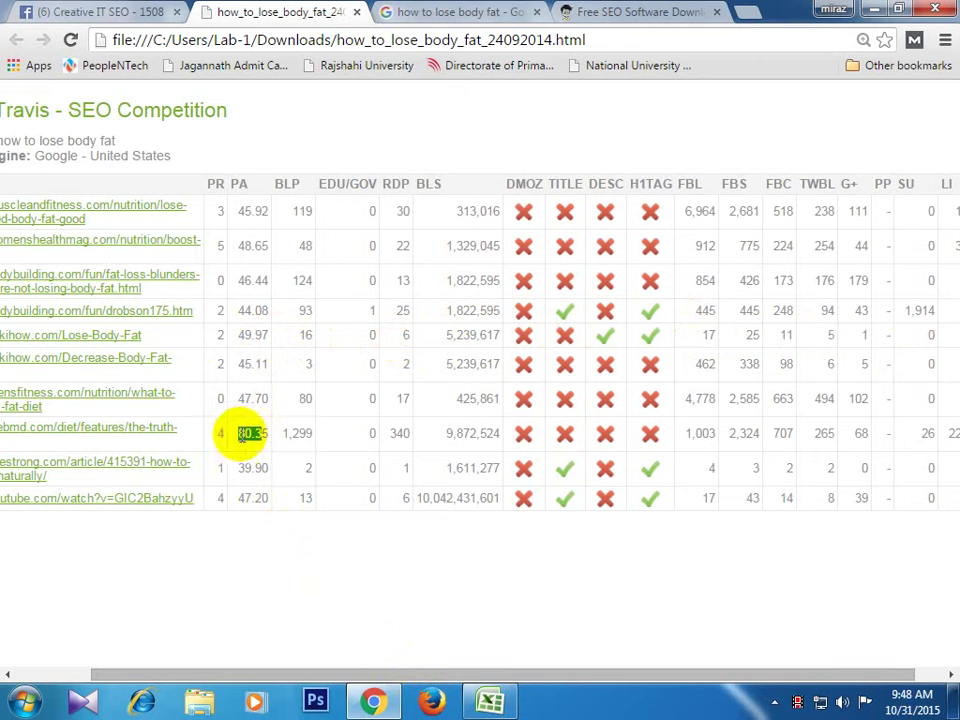
left_click(686, 436)
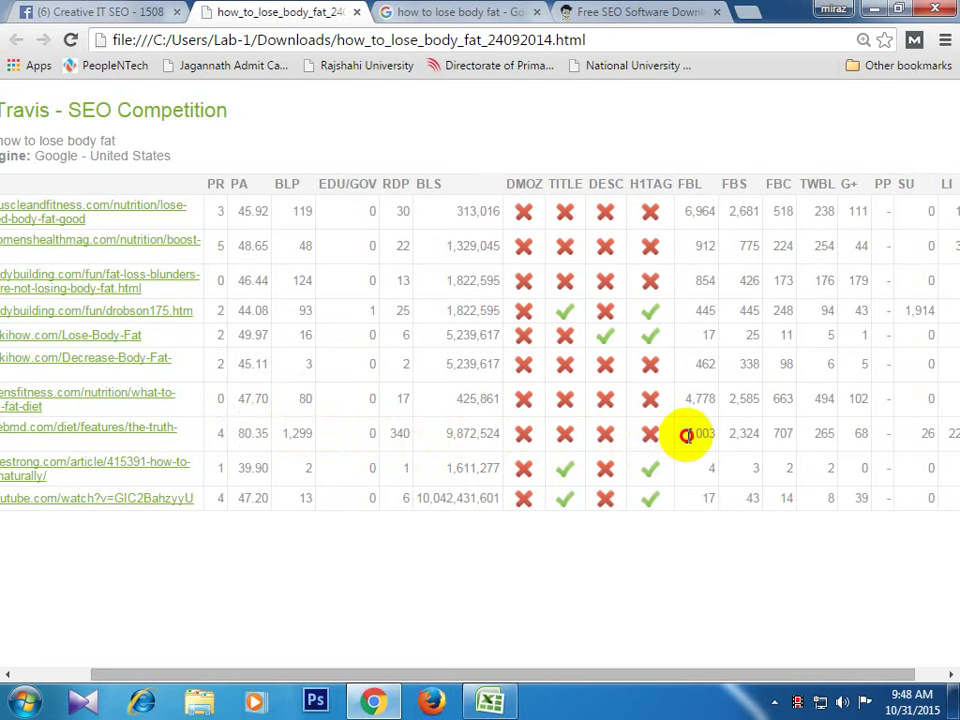
left_click_drag(686, 436, 858, 432)
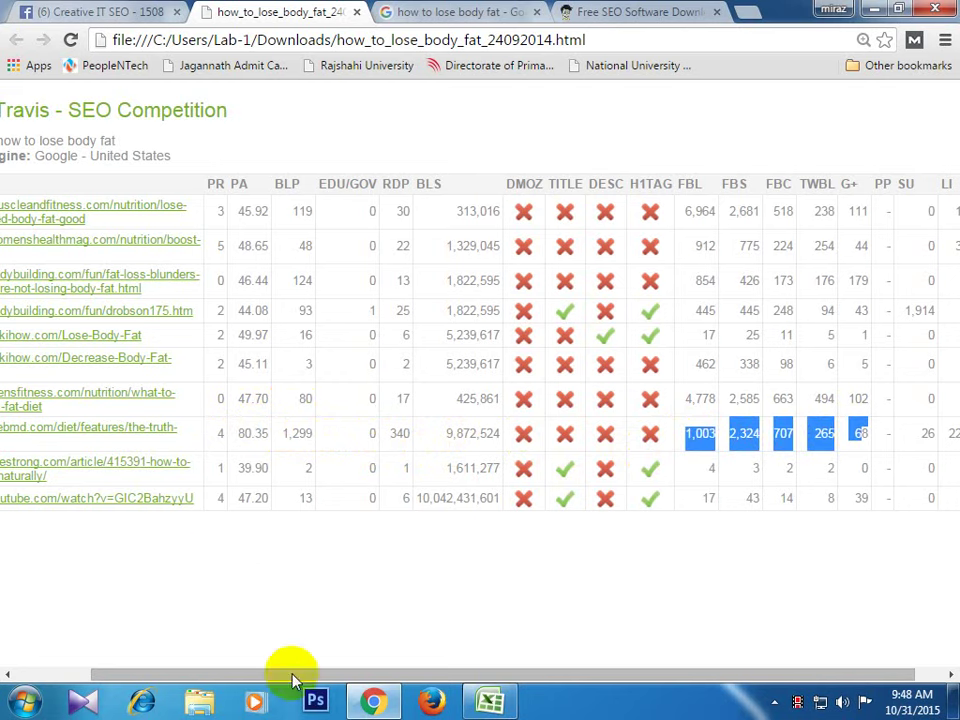
- Review the competitor table and check the EDU/GOV backlink value of the bodybuilding.com/fun/drobson175.htm row
left_click_drag(377, 674, 307, 676)
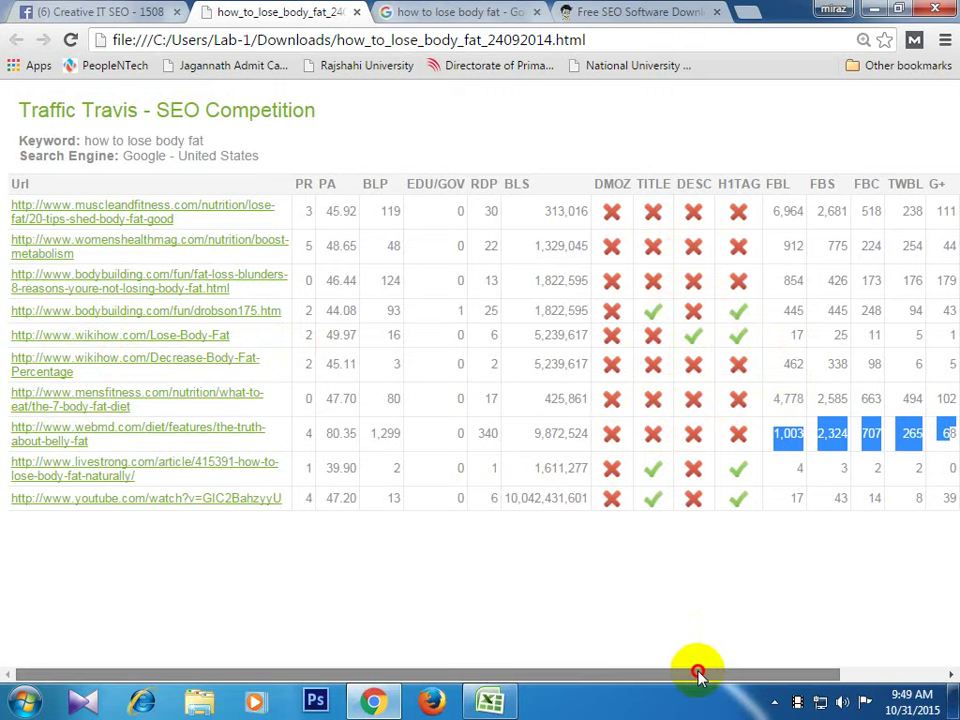
left_click_drag(699, 673, 750, 658)
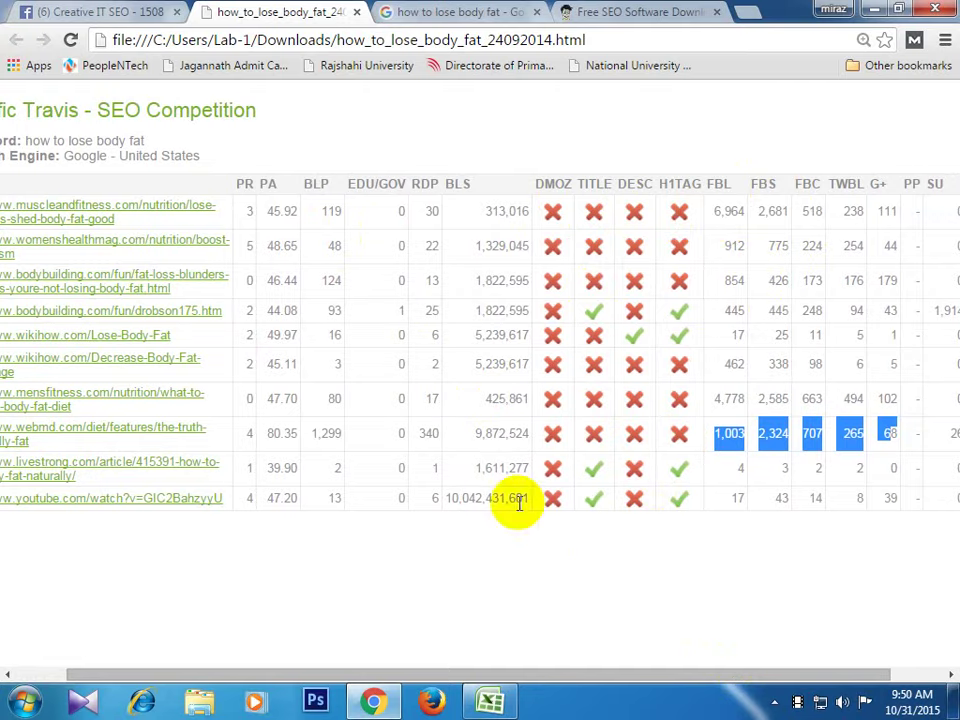
left_click_drag(603, 681, 560, 643)
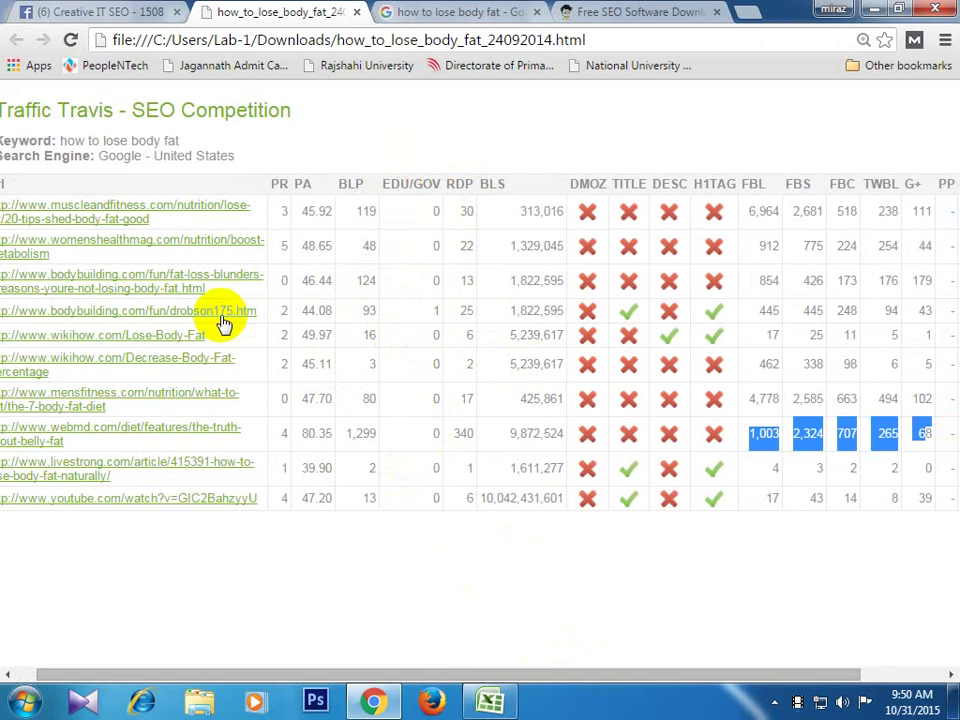
left_click(436, 314)
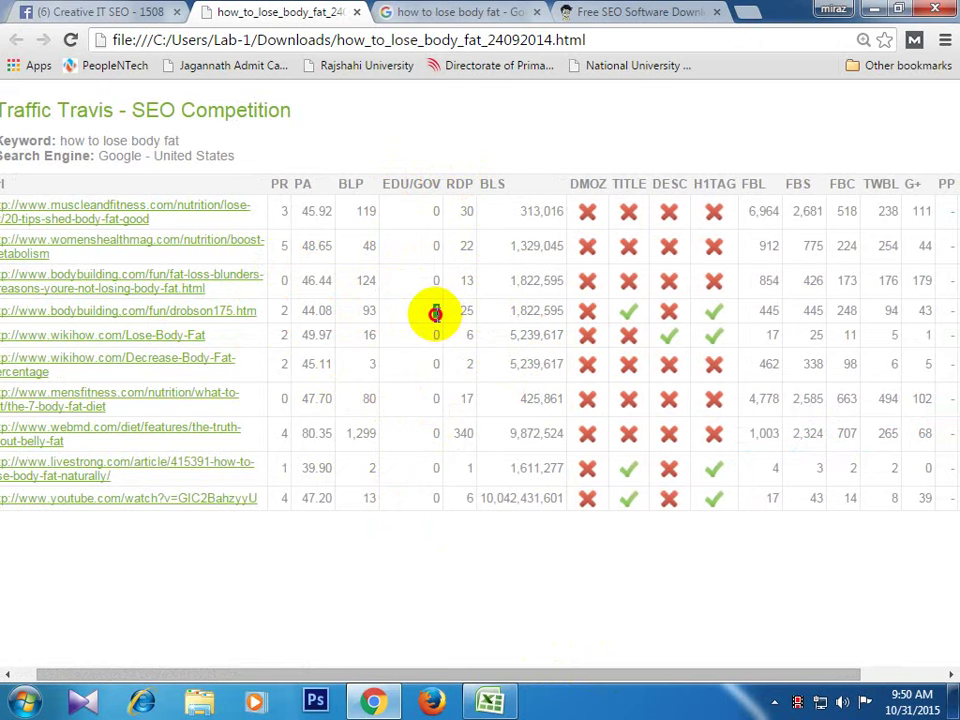
double_click(436, 314)
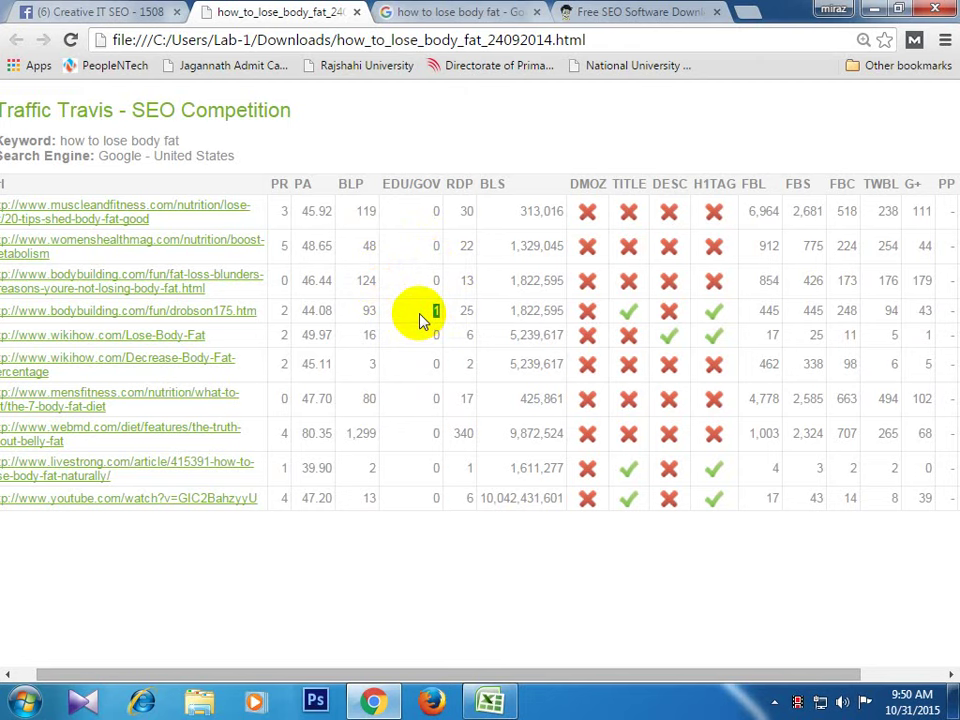
left_click(490, 590)
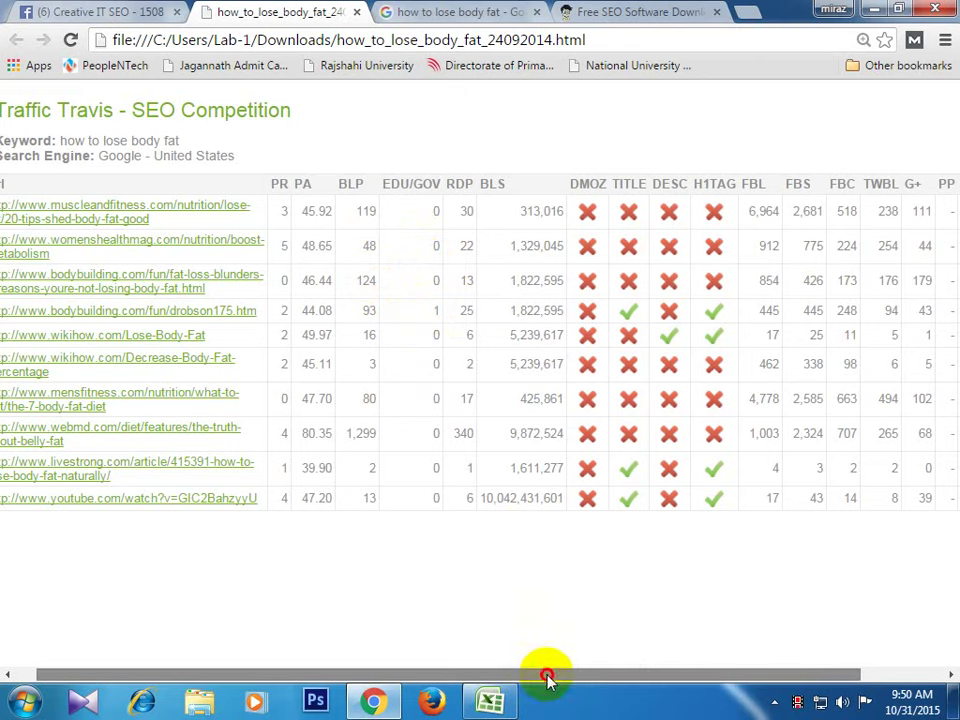
- Examine the wikihow.com/Lose-Body-Fat row's FBL to G+ social counts together with its TITLE, DESC and H1TAG marks
left_click_drag(550, 676, 658, 653)
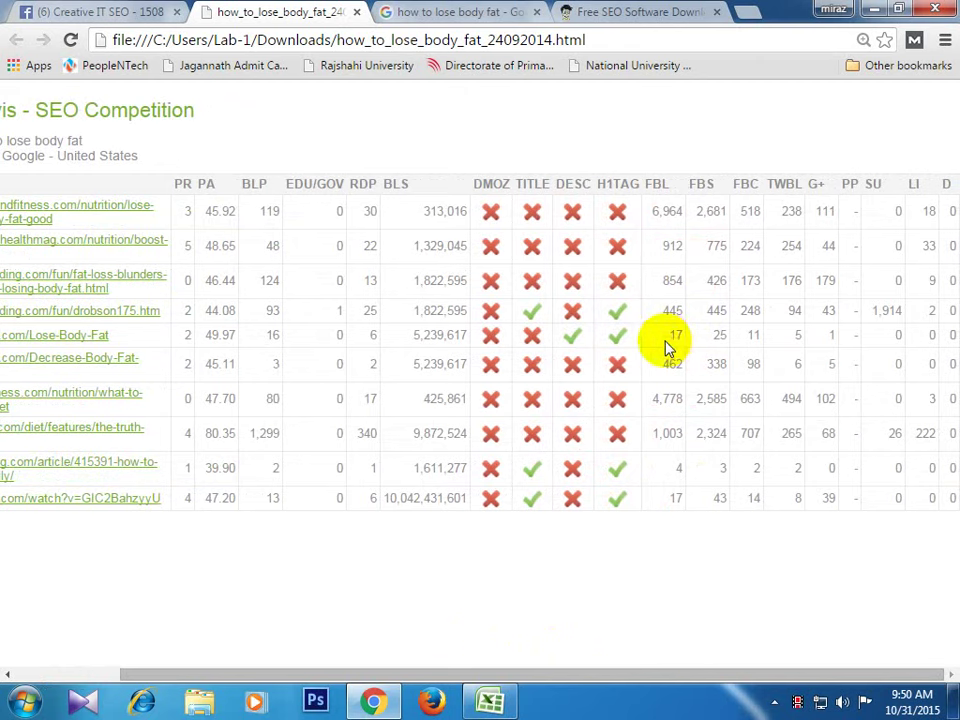
left_click_drag(675, 335, 849, 334)
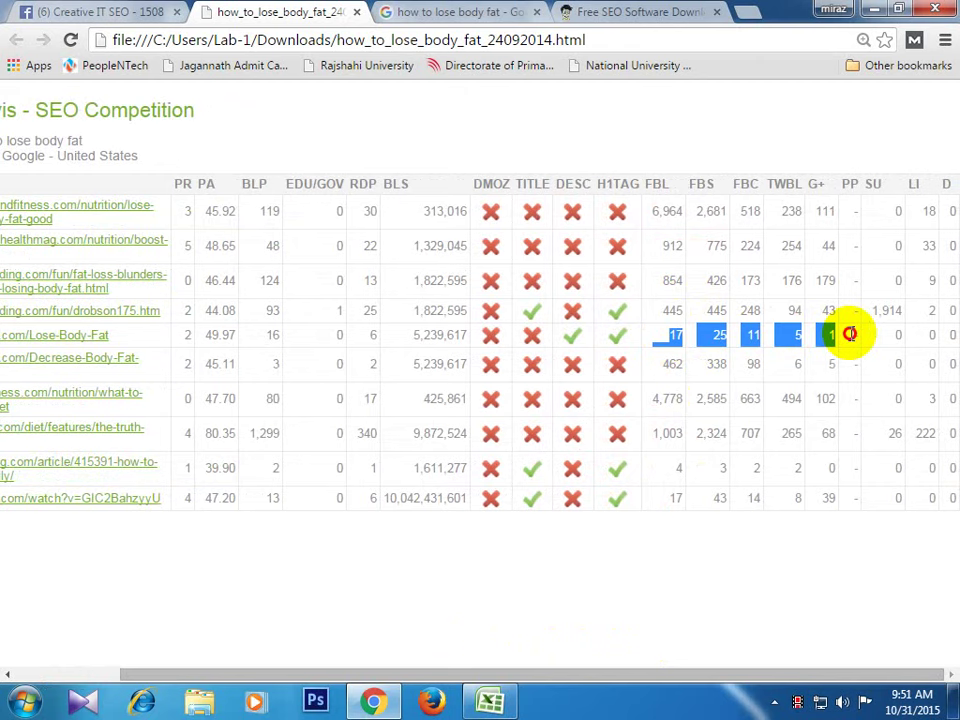
left_click_drag(849, 334, 532, 335)
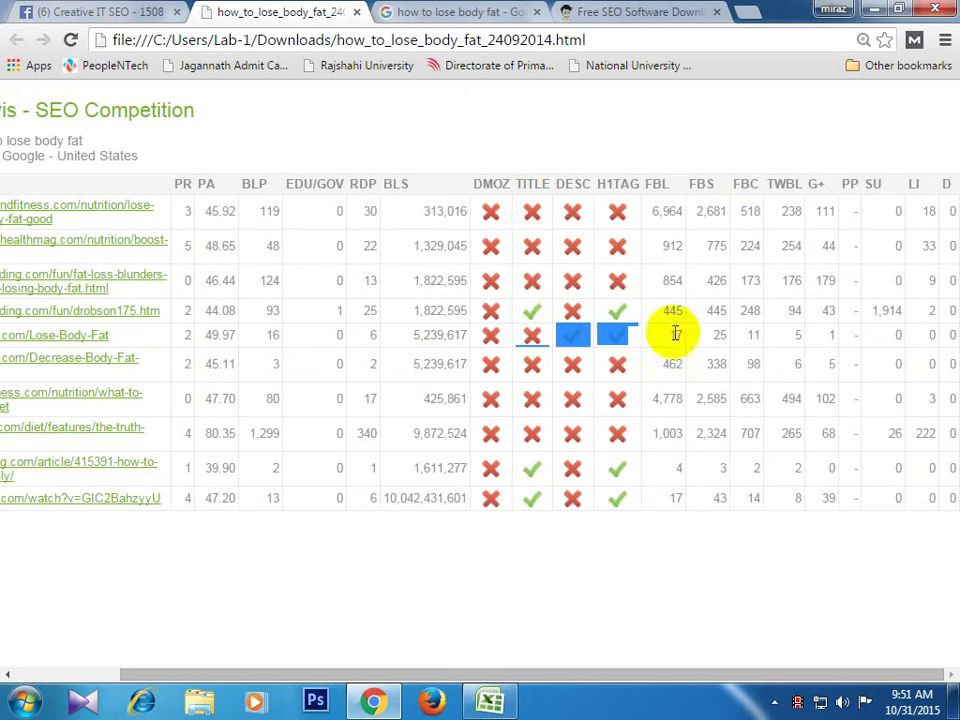
left_click_drag(838, 333, 660, 328)
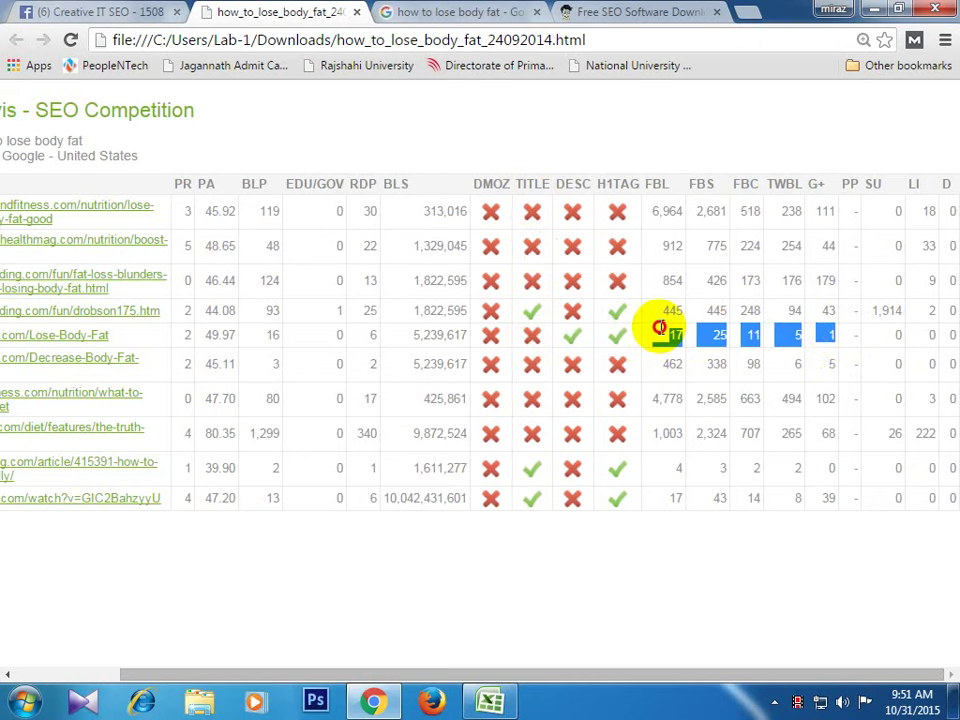
left_click_drag(612, 332, 530, 330)
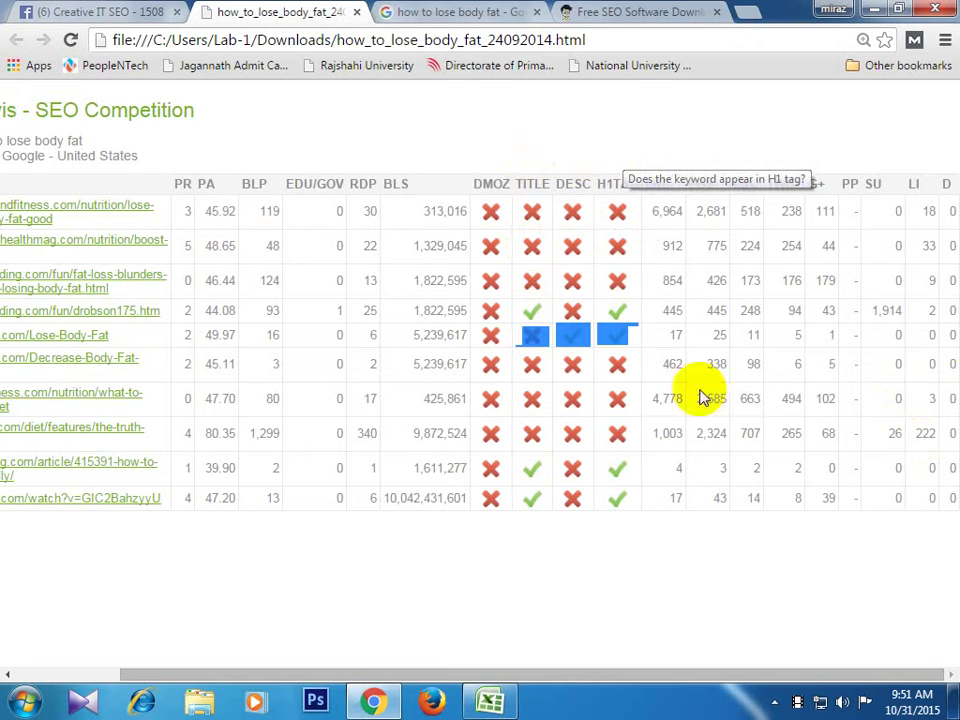
left_click_drag(836, 338, 530, 335)
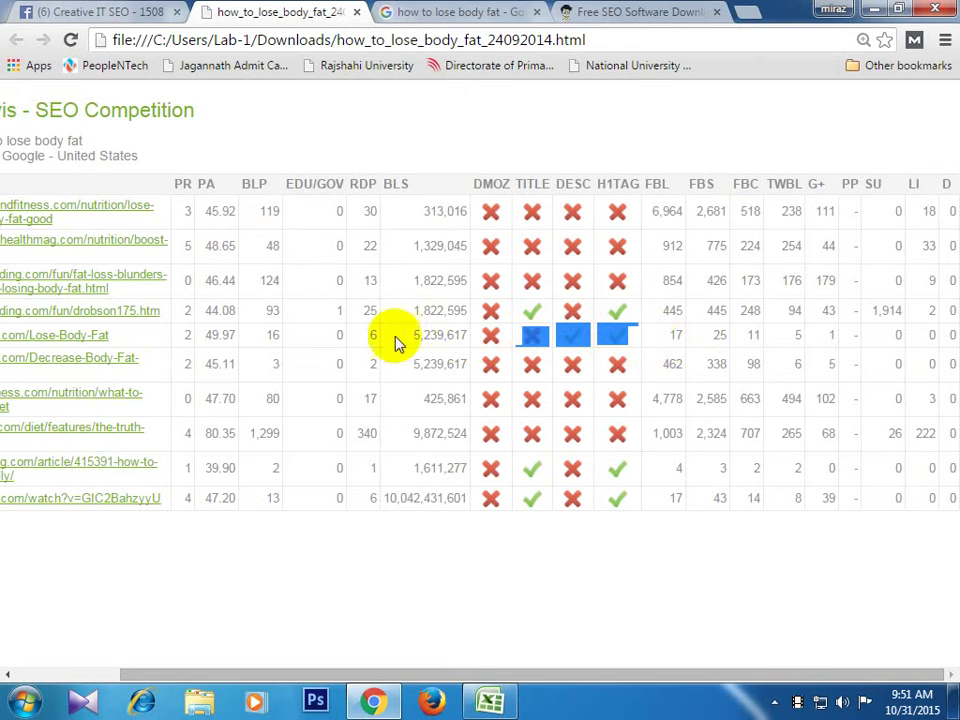
- Check the wikihow.com/Lose-Body-Fat row's BLP backlink value against its on-page keyword marks
left_click(268, 337)
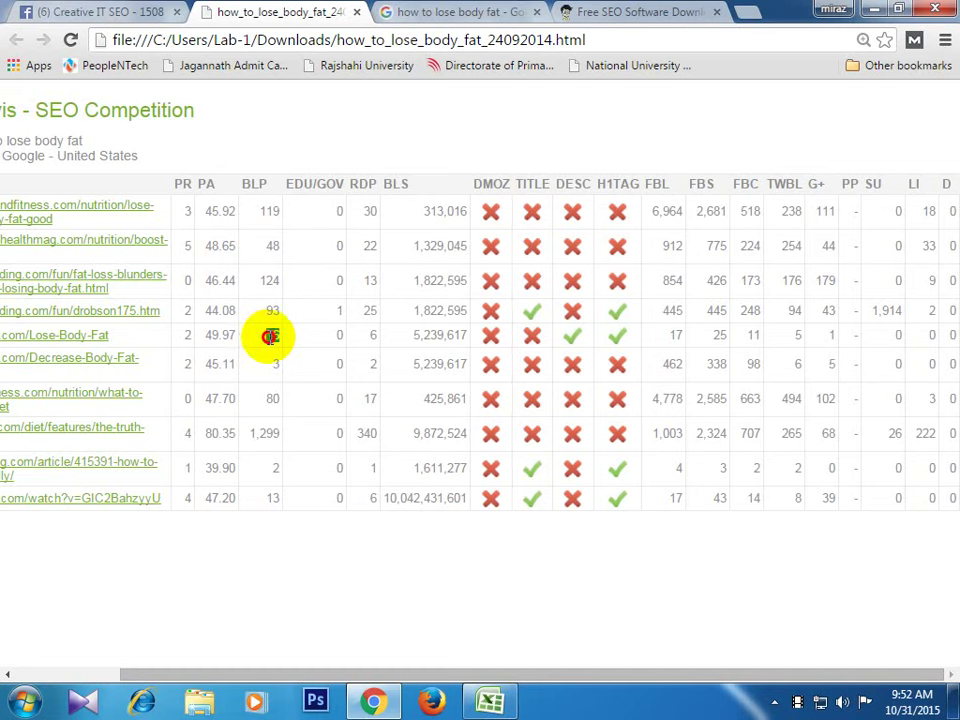
double_click(271, 336)
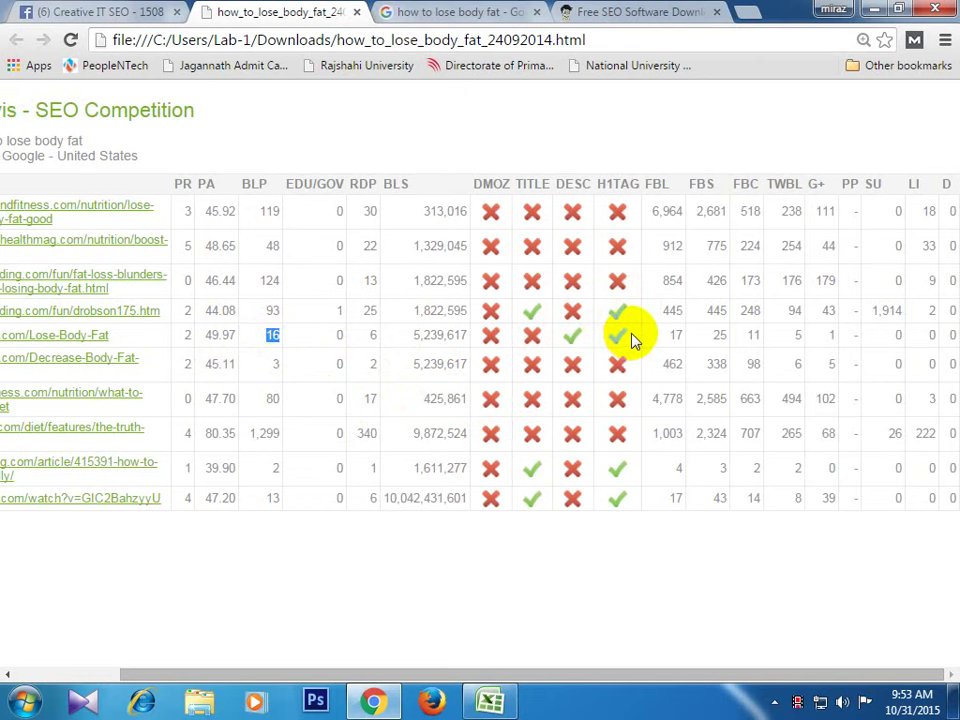
left_click_drag(840, 338, 493, 332)
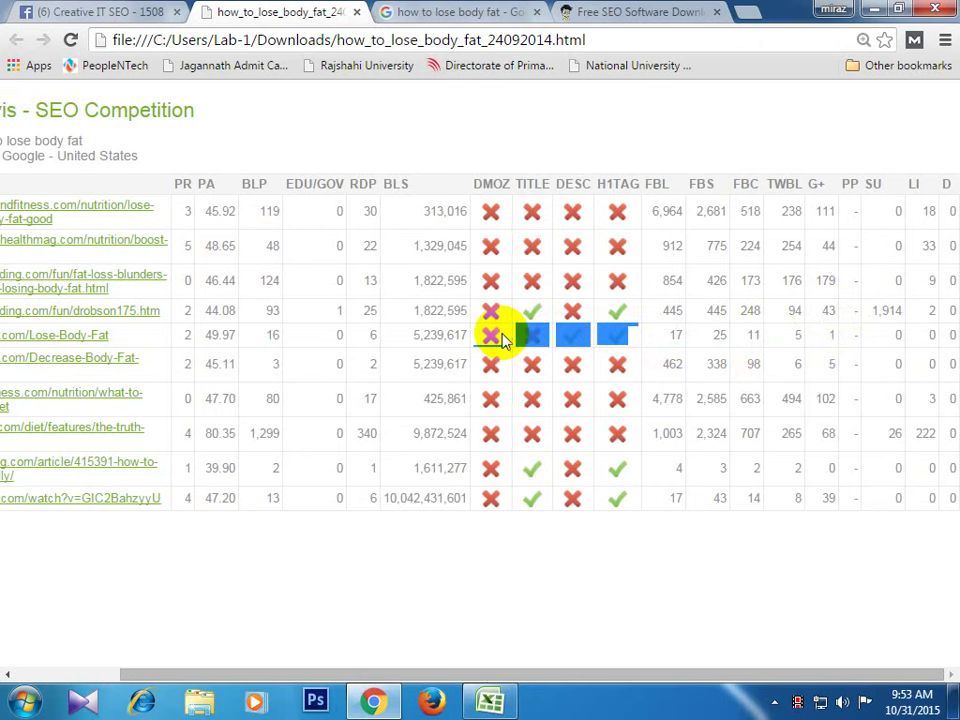
left_click(271, 337)
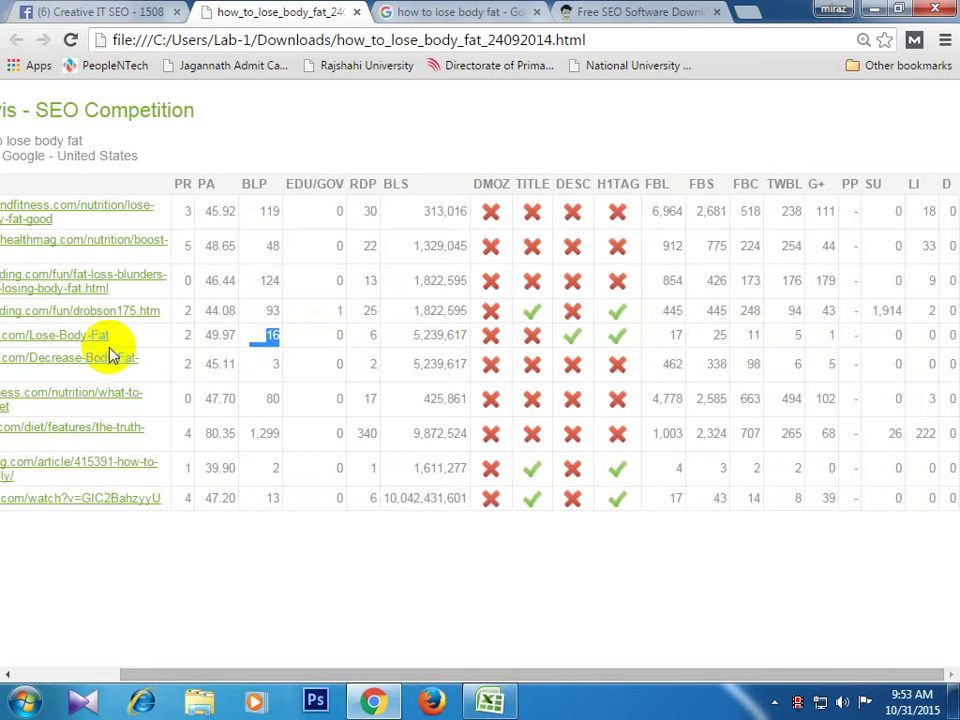
- Highlight the keyword "how to lose body fat" in the report header for review against the competitor table
left_click_drag(266, 676, 199, 662)
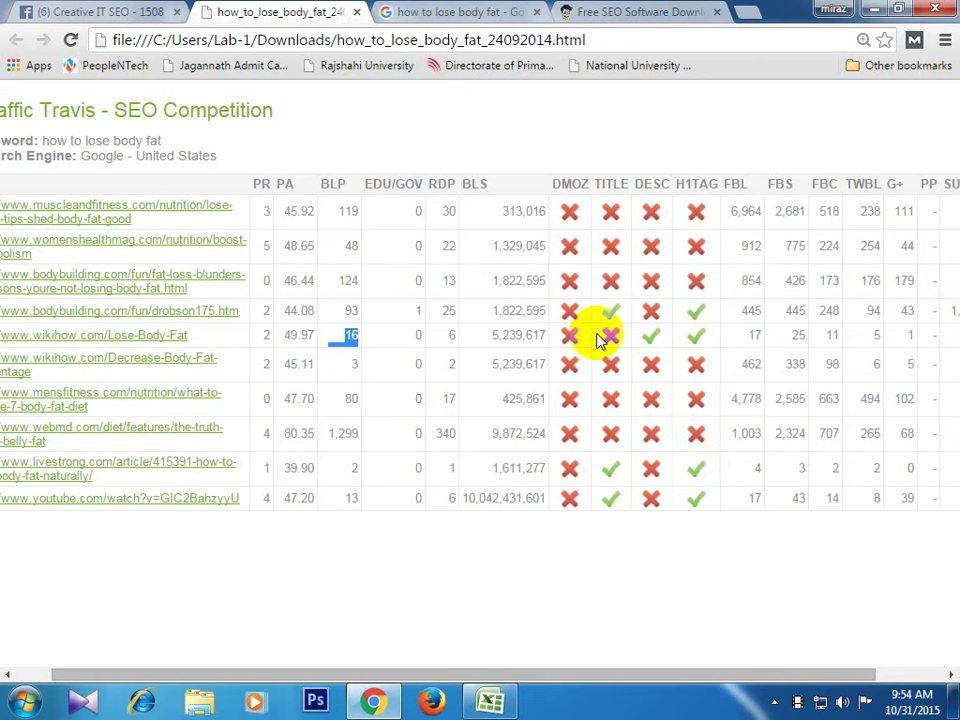
left_click(456, 133)
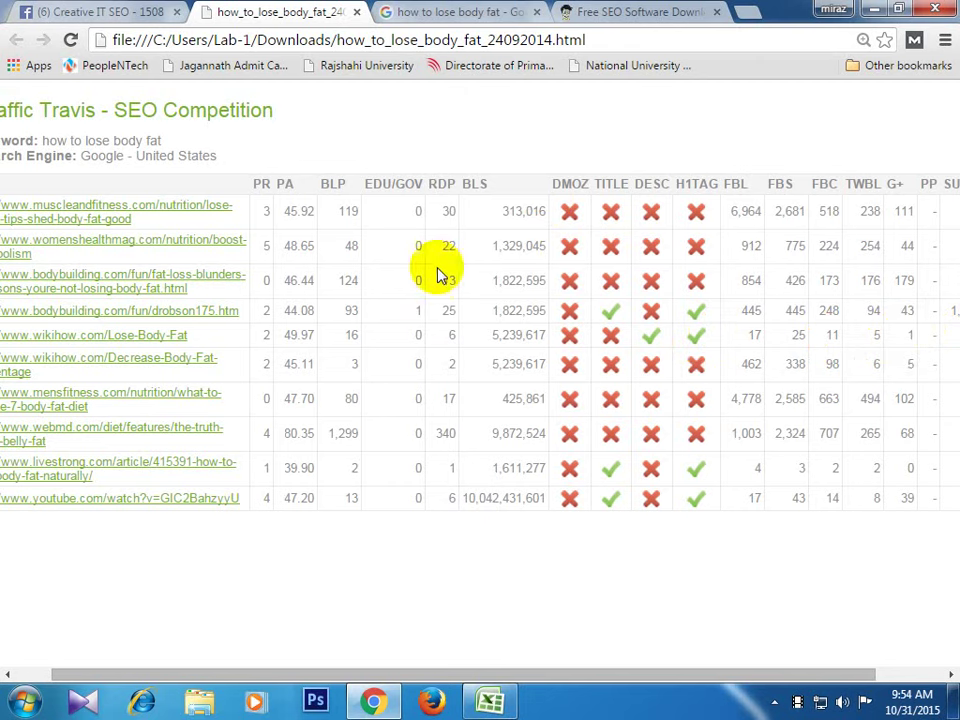
left_click(43, 140)
left_click_drag(43, 140, 177, 150)
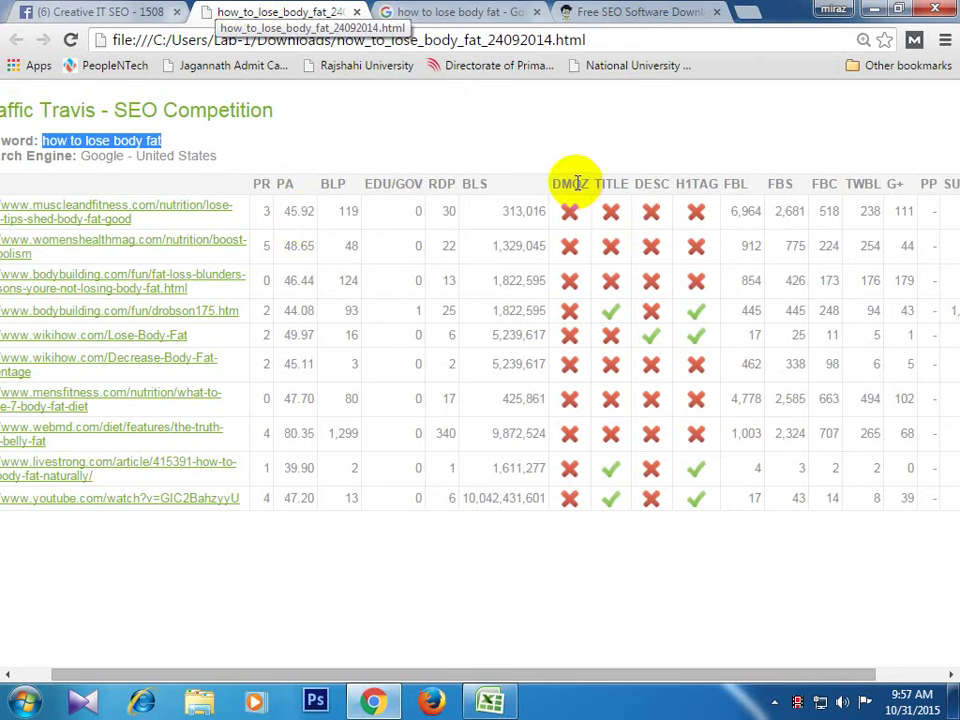
- Review the wikihow.com/Lose-Body-Fat row from its G+ count back to its URL, along with the DMOZ column
mouse_move(577, 183)
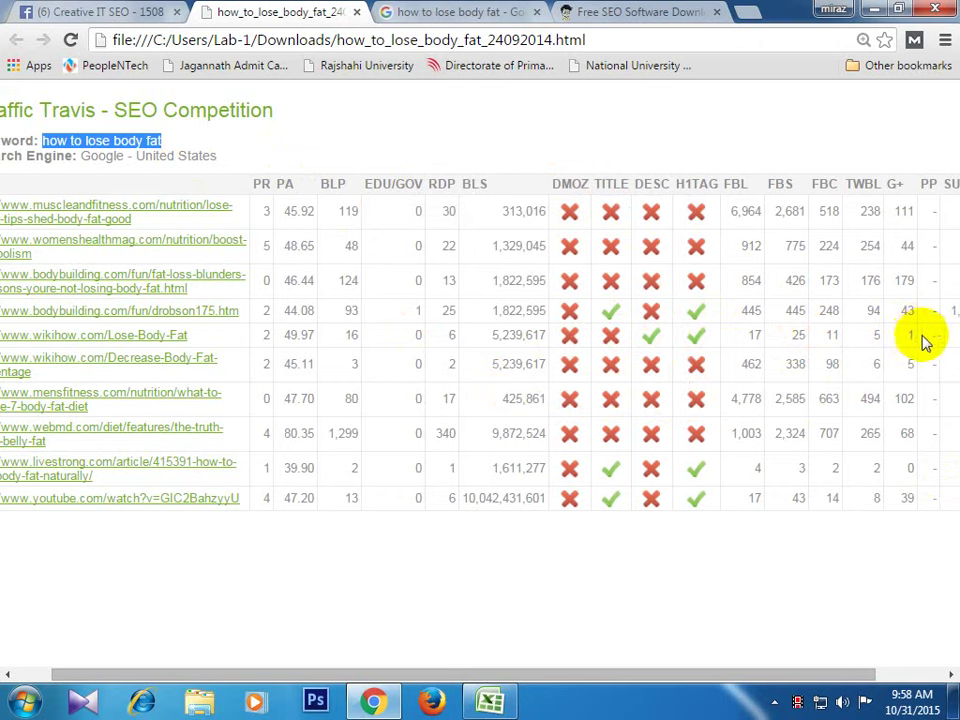
left_click_drag(920, 340, 4, 358)
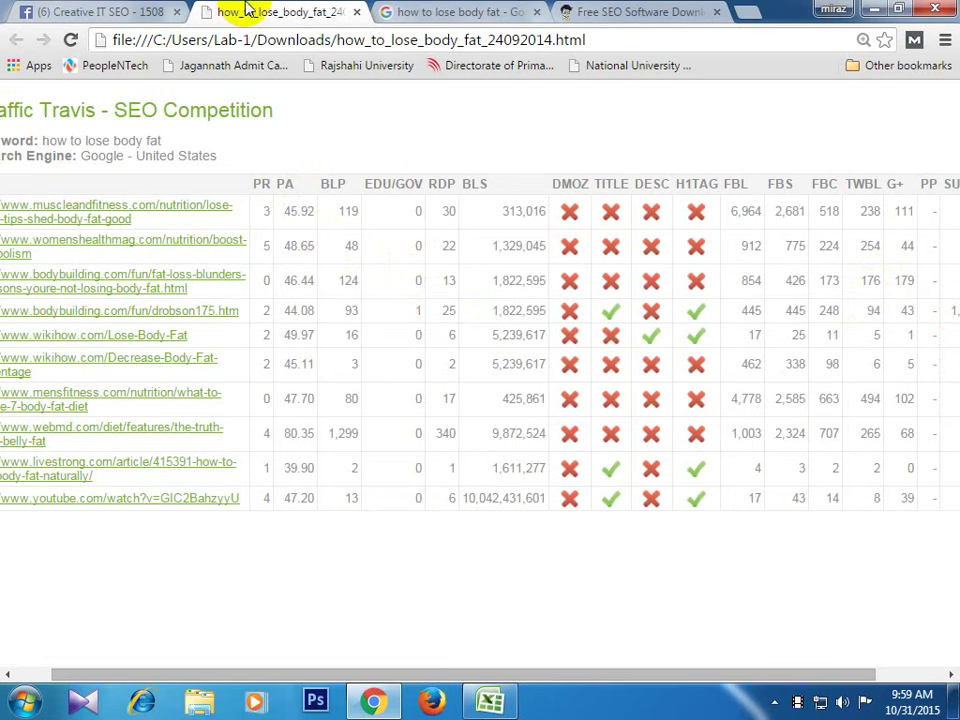
- Close the competition report and the Traffic Travis download page, and return to the start of the Google results for "how to lose body fat"
left_click(352, 18)
left_click(455, 12)
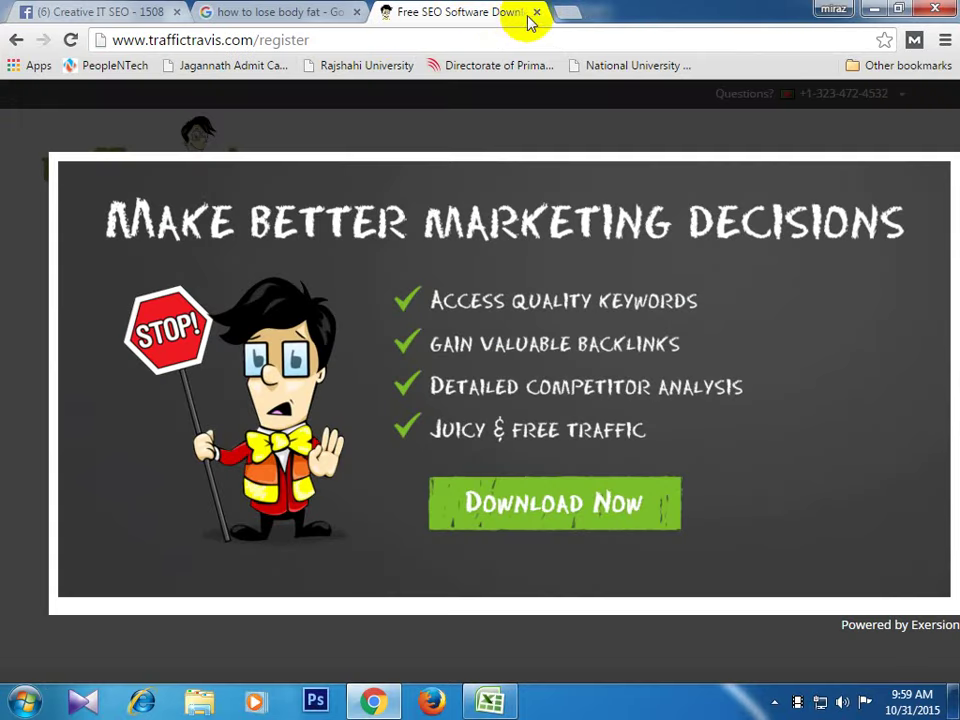
left_click(535, 13)
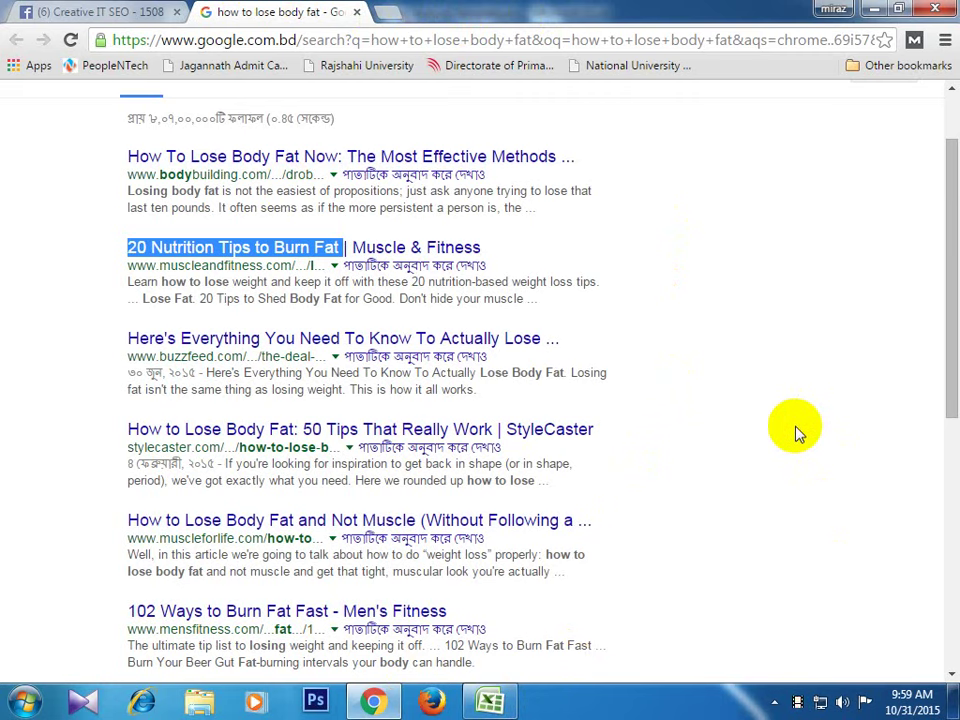
left_click(810, 392)
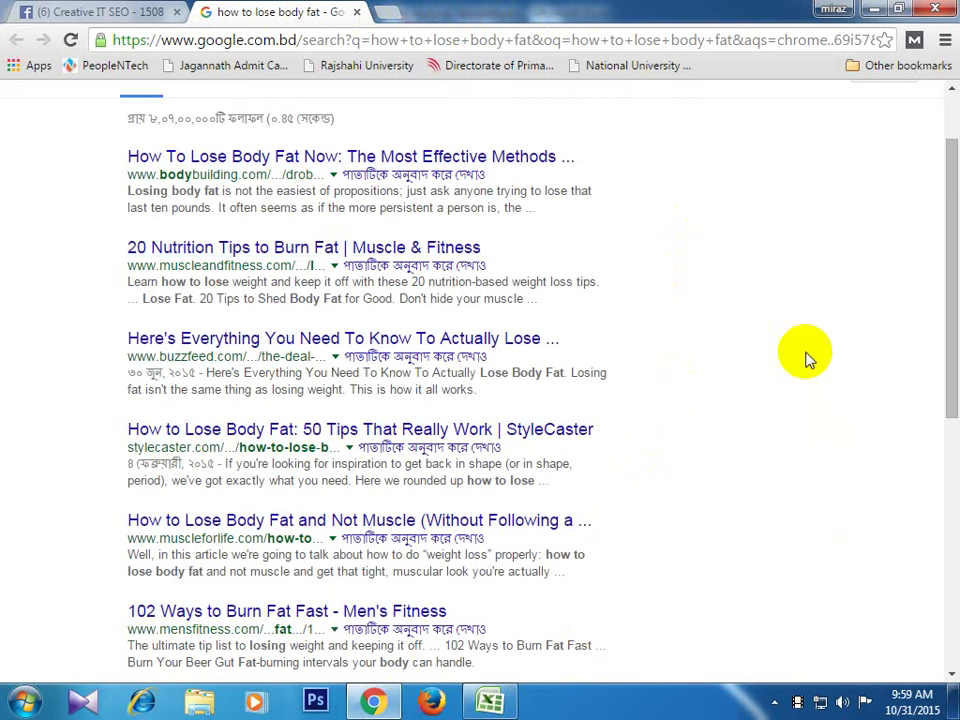
scroll(806, 358, "up", 1)
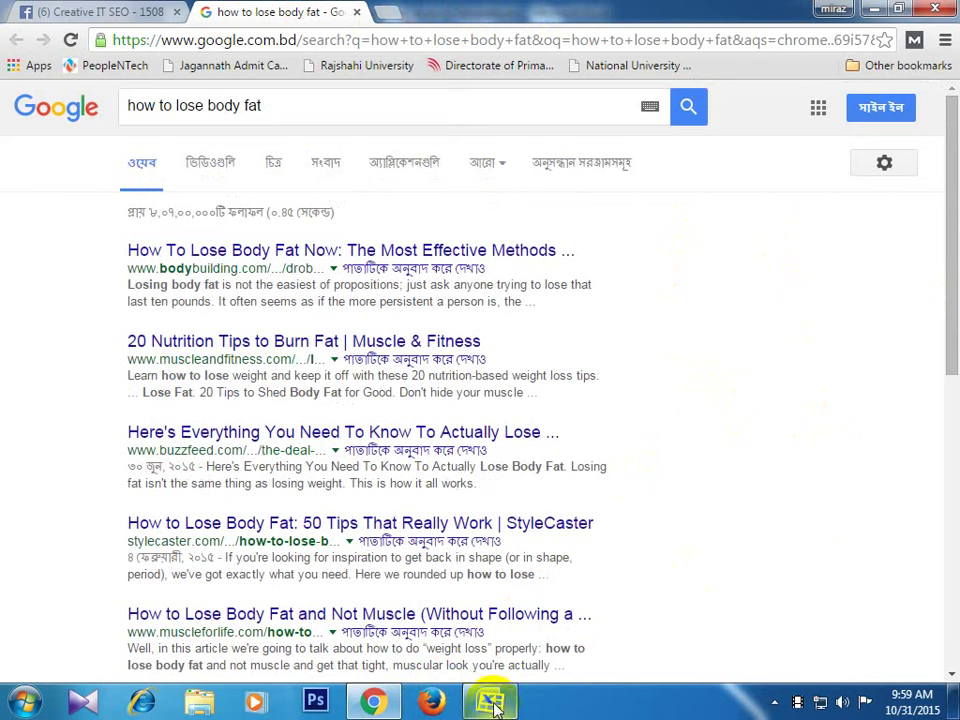
- Switch to Compititor analysis Template.xlsx in Excel and look over Sheet2's on-page analysis columns, Sheet3 and Sheet4
mouse_move(497, 705)
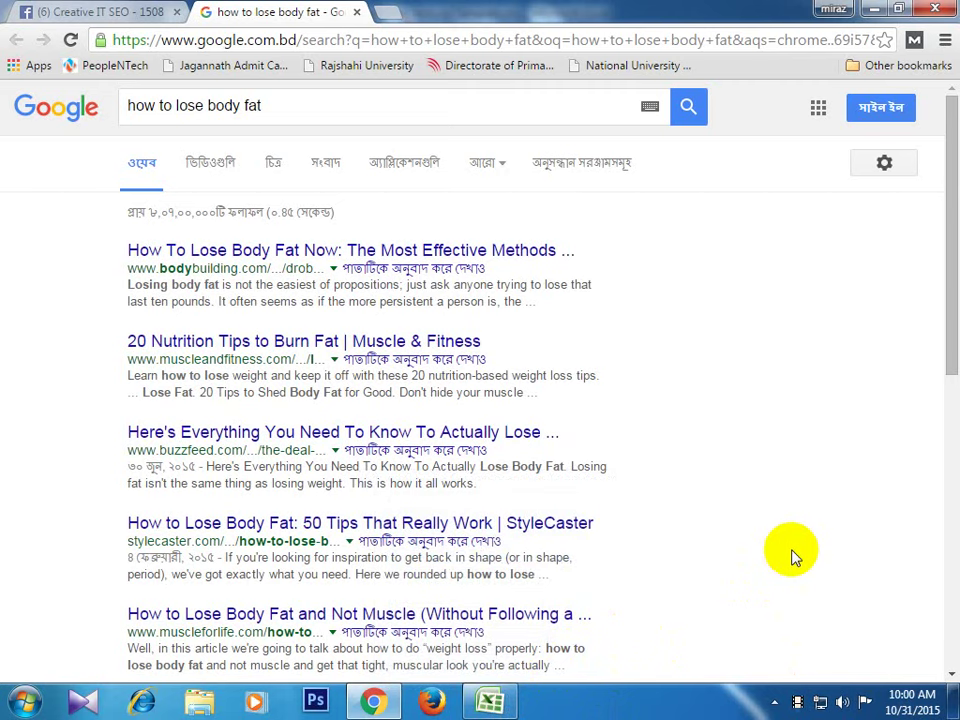
left_click(490, 703)
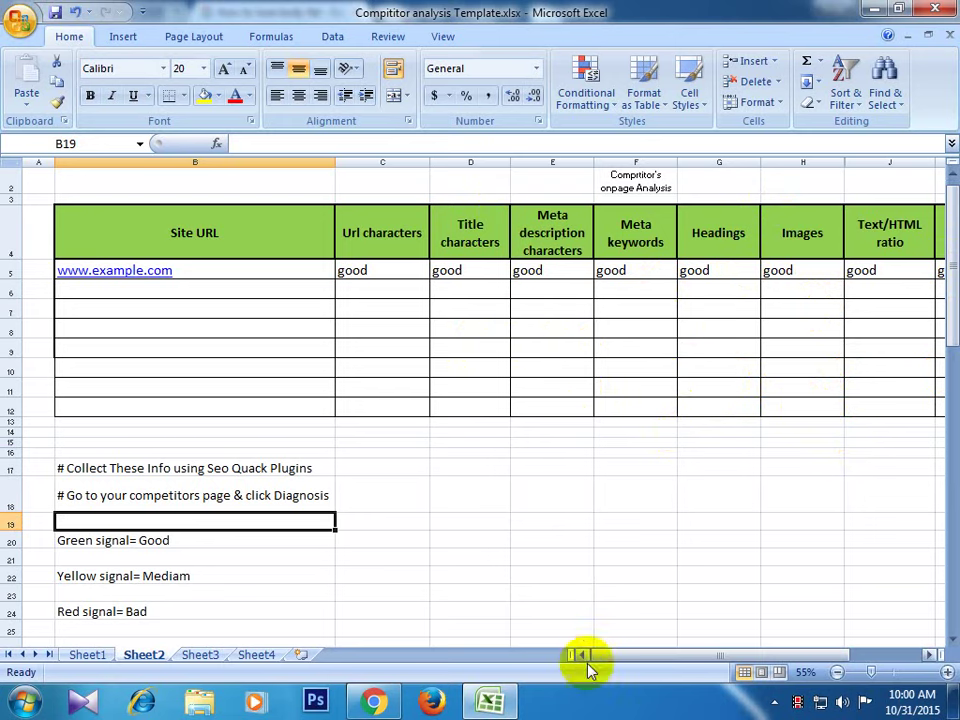
left_click_drag(627, 657, 673, 656)
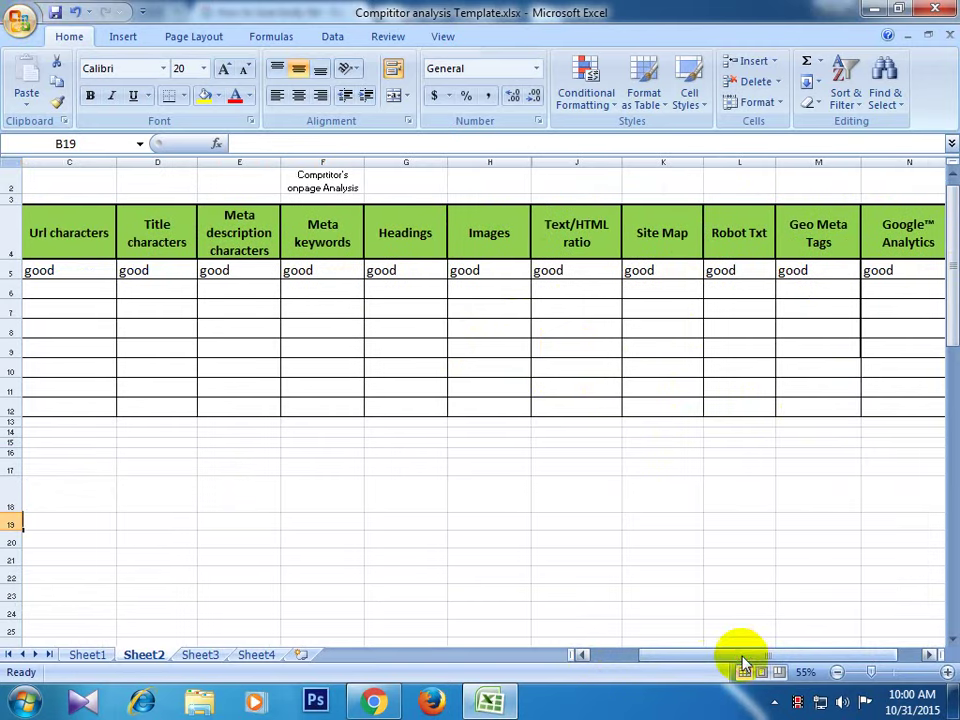
left_click_drag(735, 658, 676, 662)
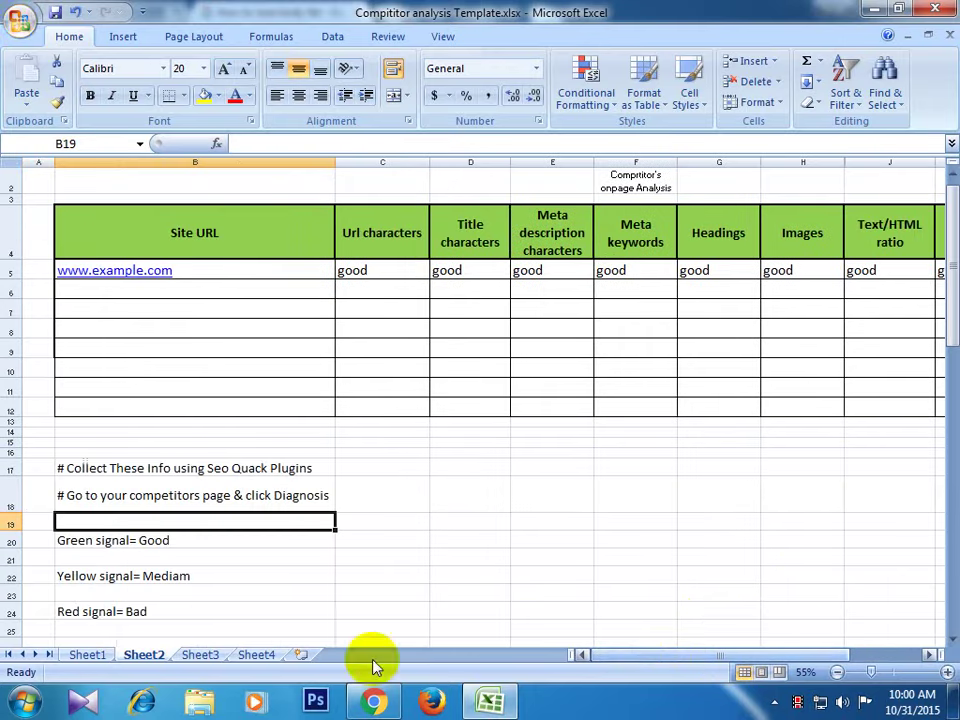
left_click(192, 656)
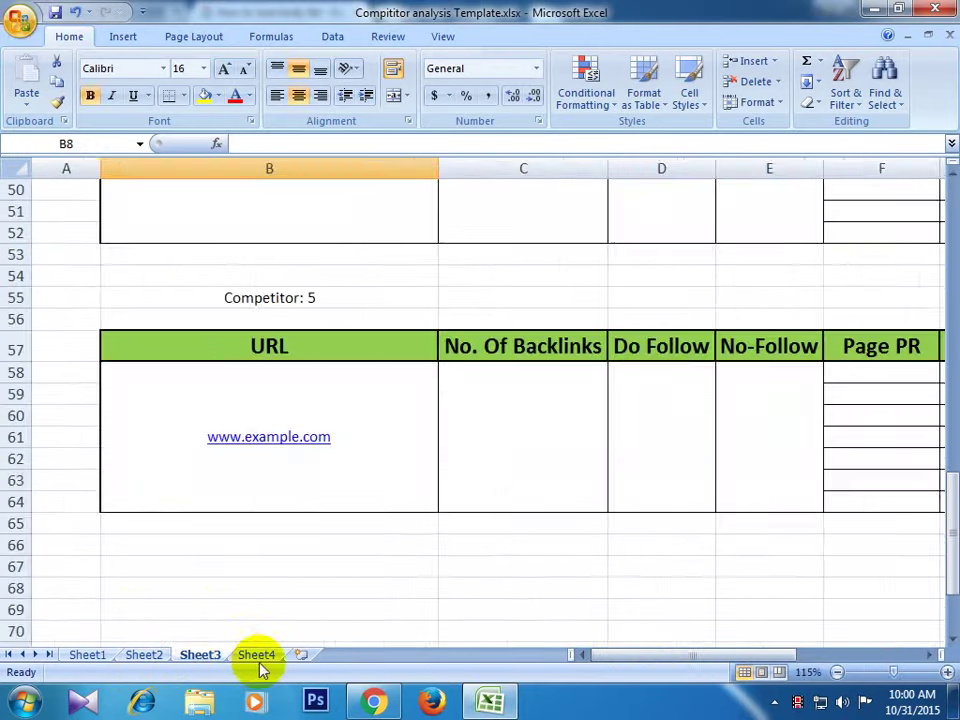
left_click(257, 656)
left_click(201, 656)
left_click(150, 657)
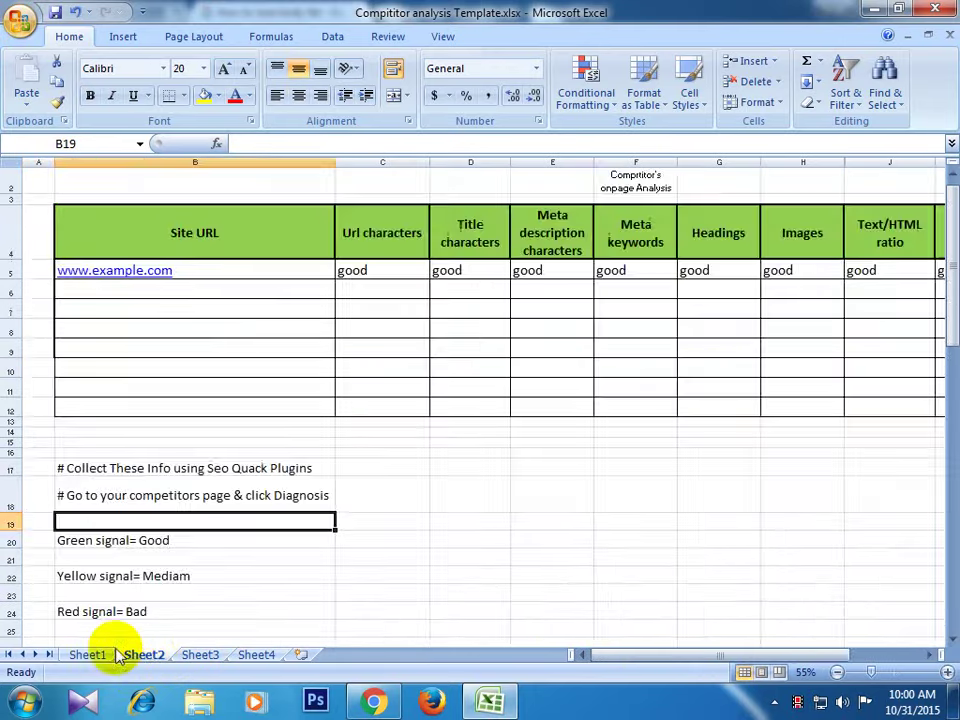
- Examine the General Analysis table on Sheet1, from the Competitors URL column through the Social Signal columns
left_click(84, 656)
scroll(636, 475, "down", 4, "ctrl")
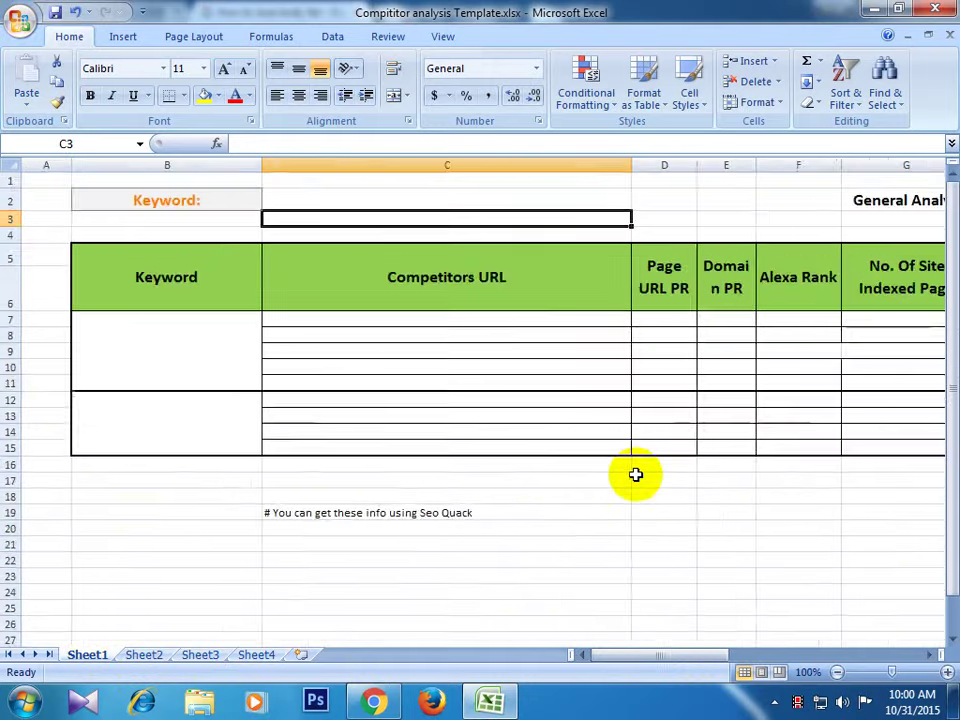
scroll(635, 475, "down", 1, "ctrl")
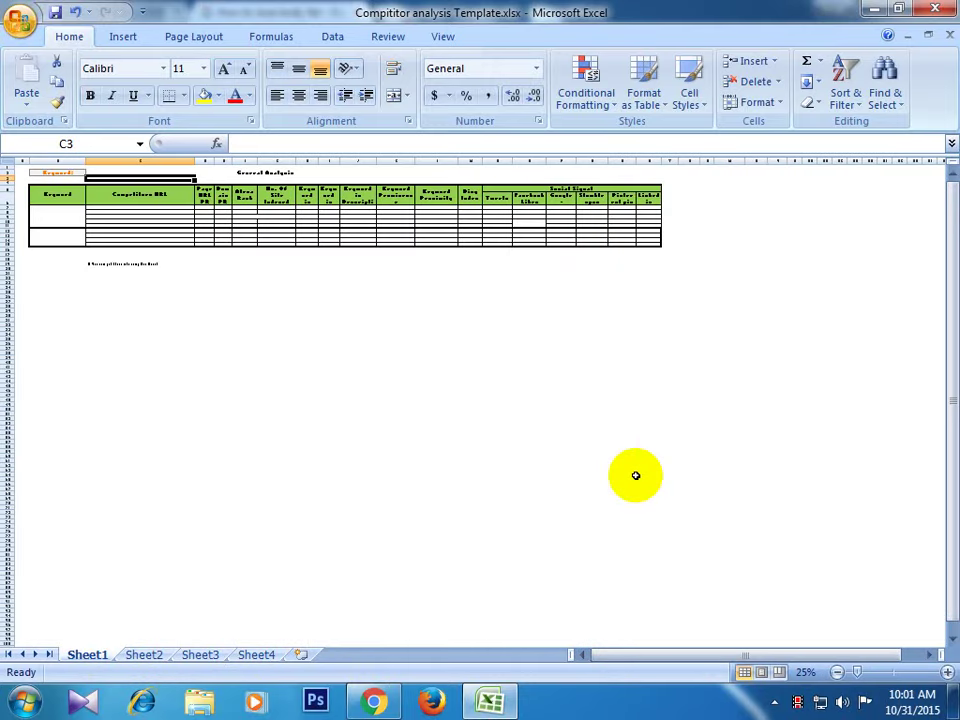
scroll(635, 475, "up", 1, "ctrl")
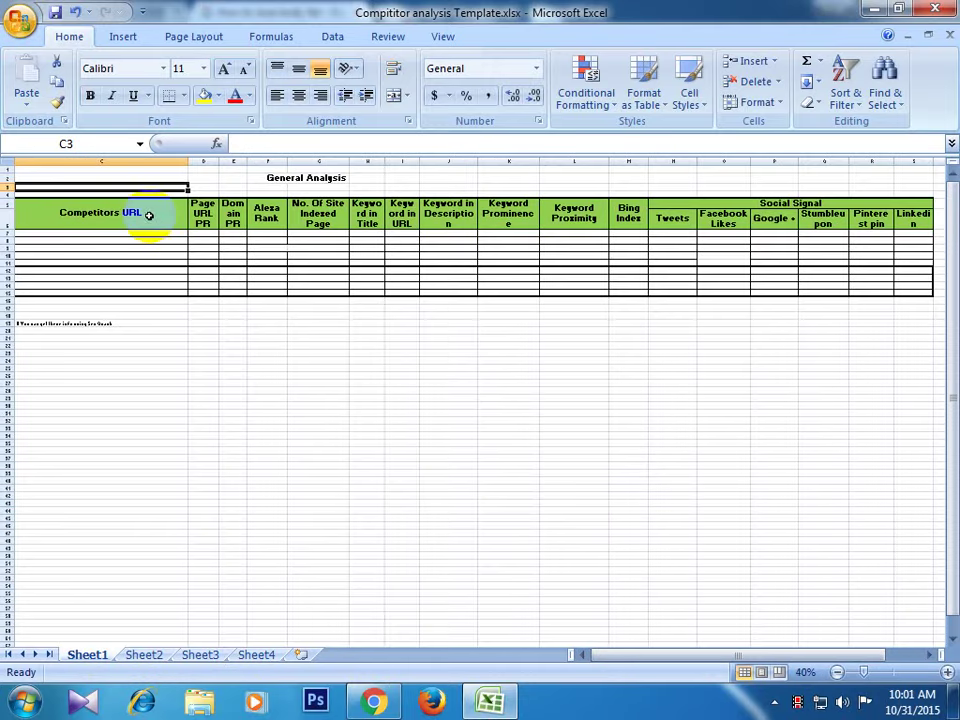
scroll(146, 270, "up", 3, "ctrl")
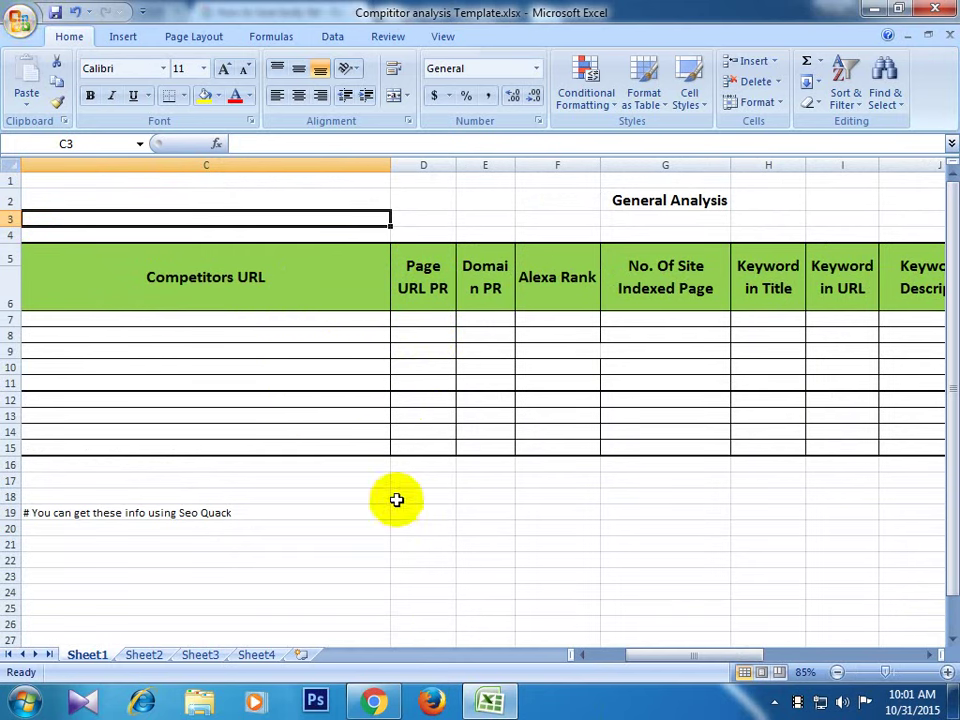
- Switch back to Chrome and run a Google search for "seoquake chrome" in a new tab
mouse_move(358, 706)
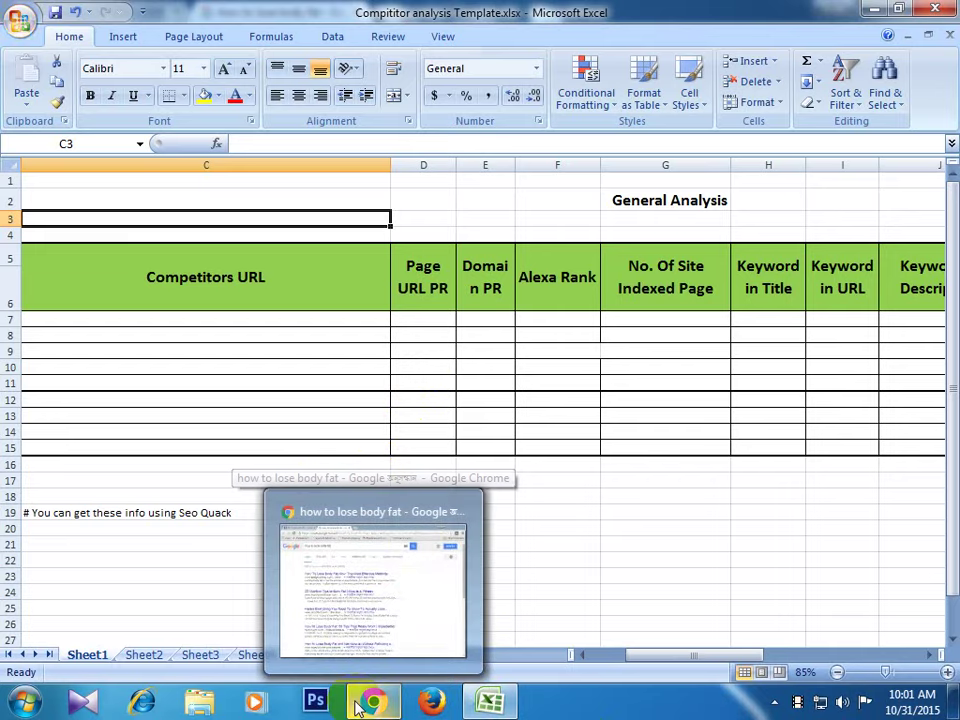
left_click(358, 706)
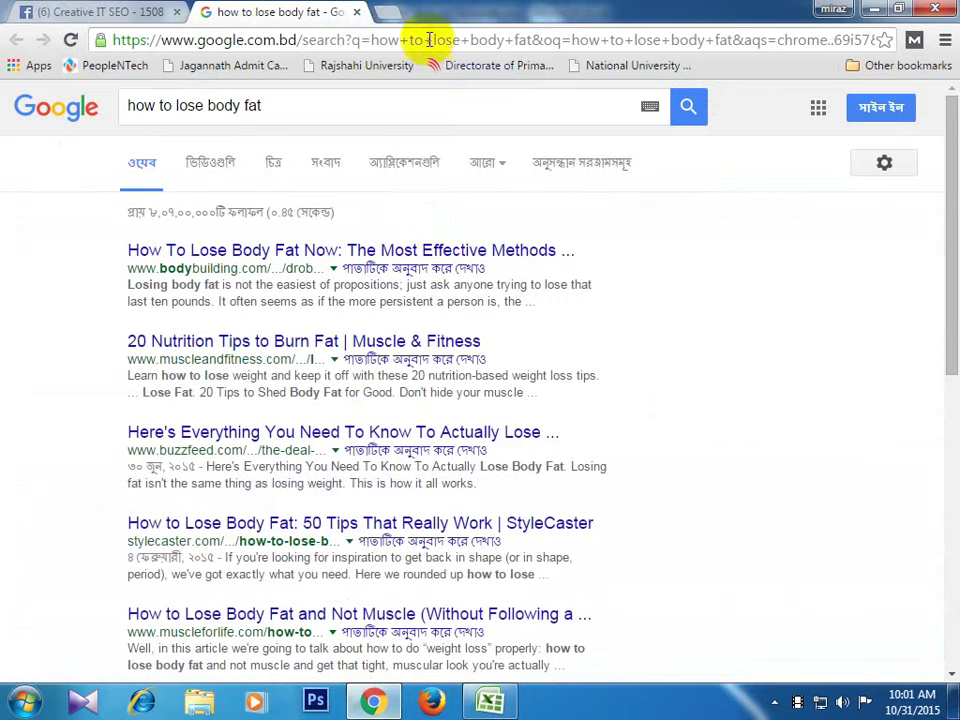
left_click(383, 13)
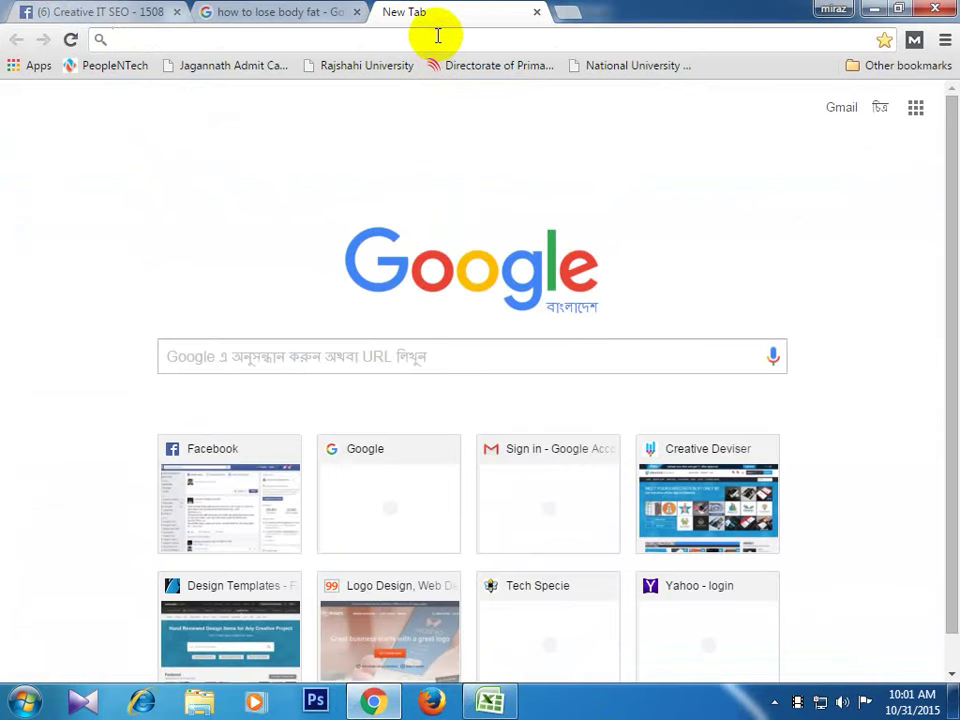
type("seo ")
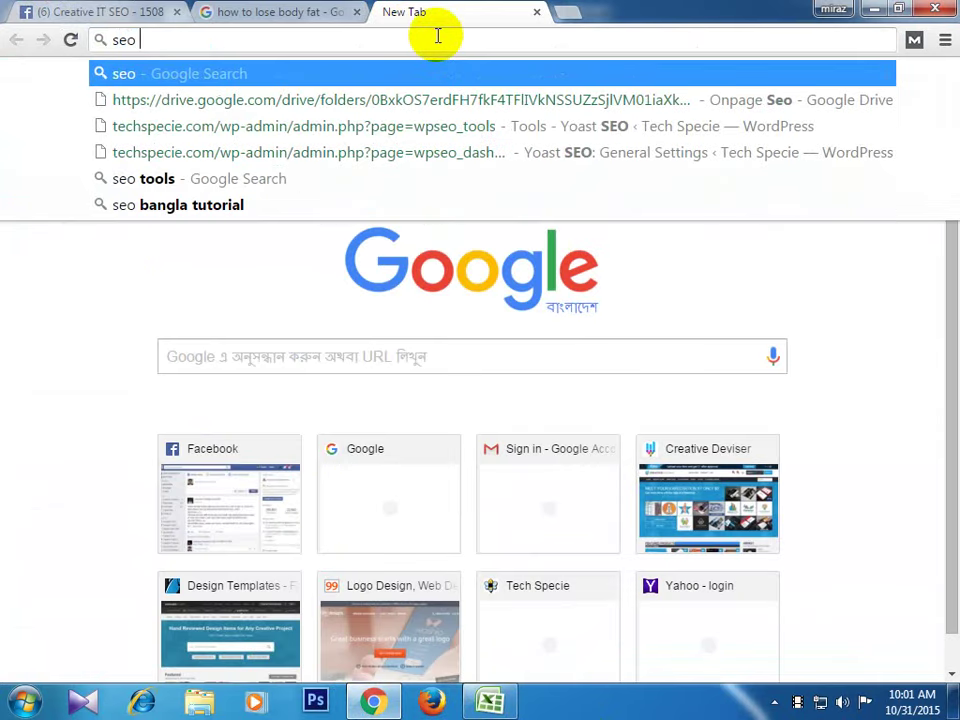
type("qua")
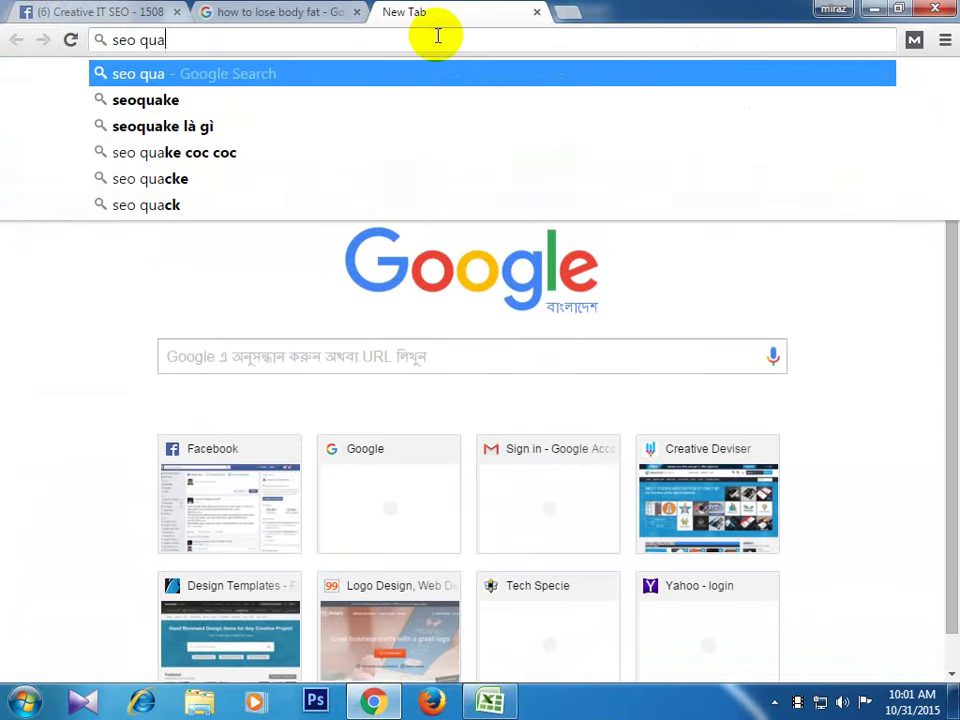
type("ck")
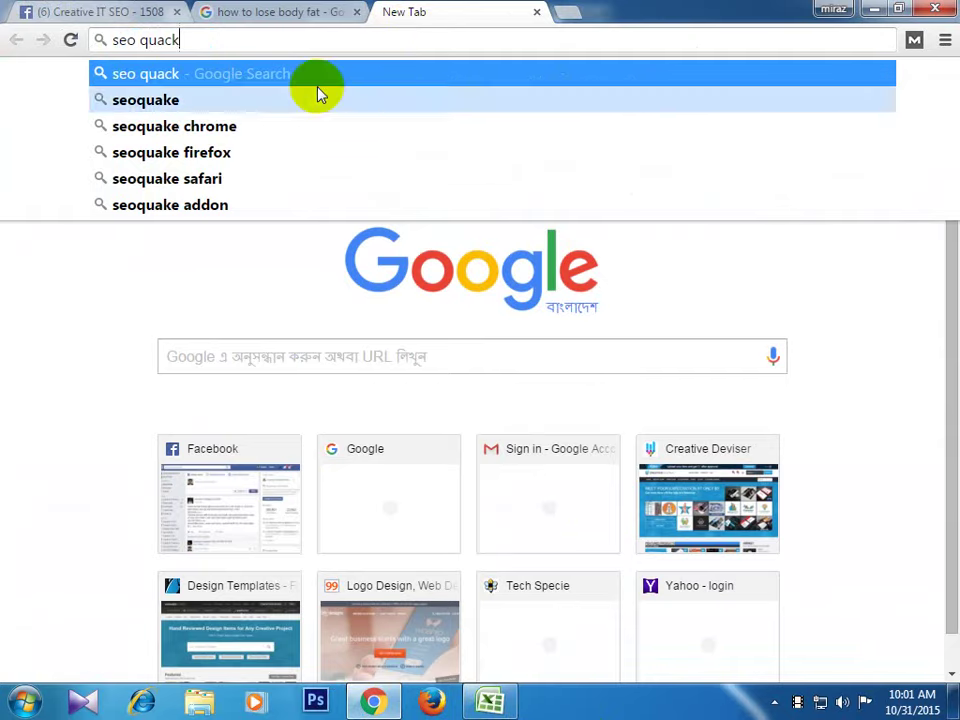
left_click(311, 125)
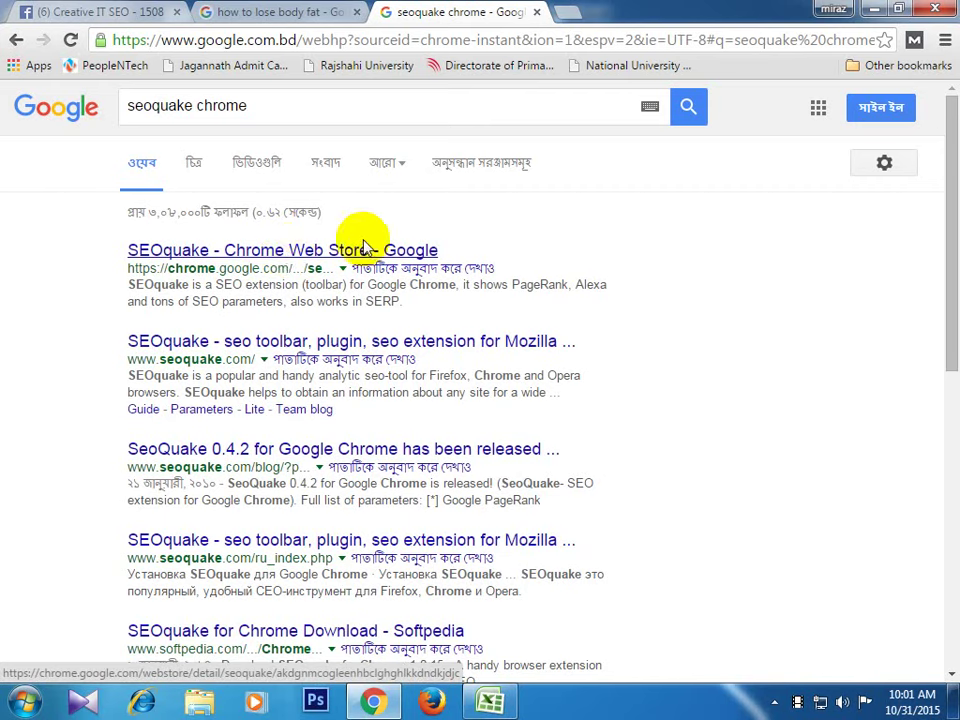
- Add the SEOquake extension to Chrome from its Chrome Web Store page
left_click(300, 250)
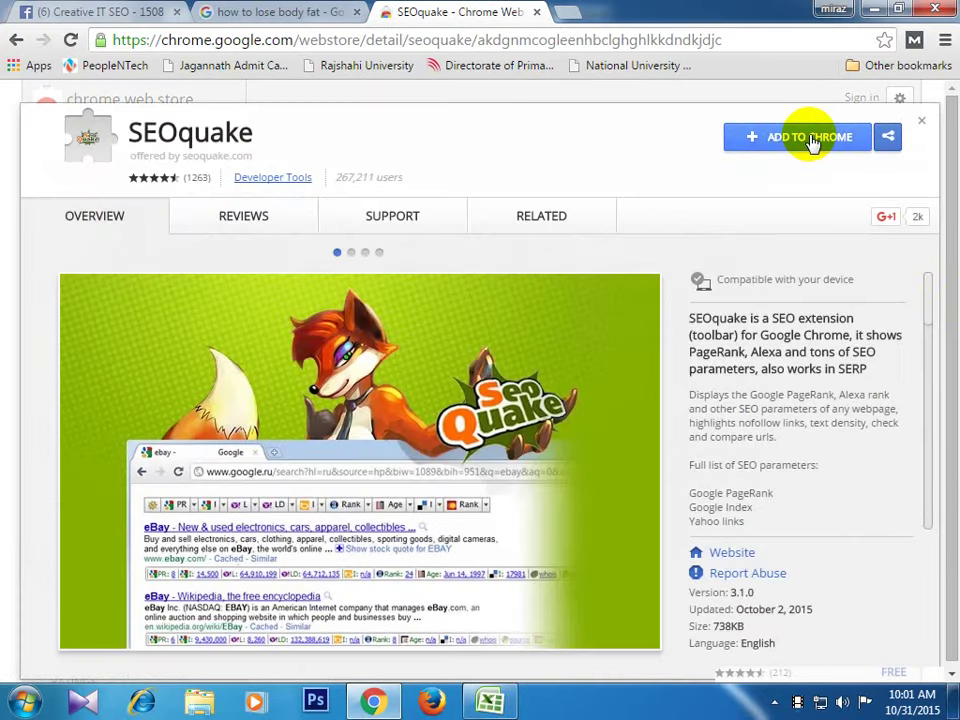
left_click(812, 140)
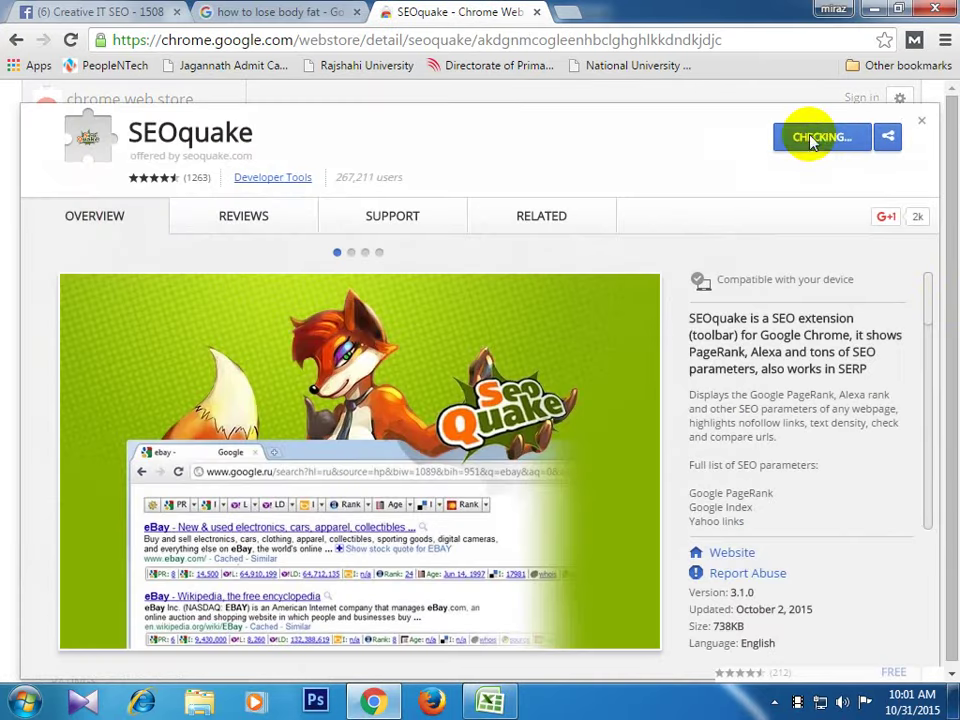
left_click(537, 185)
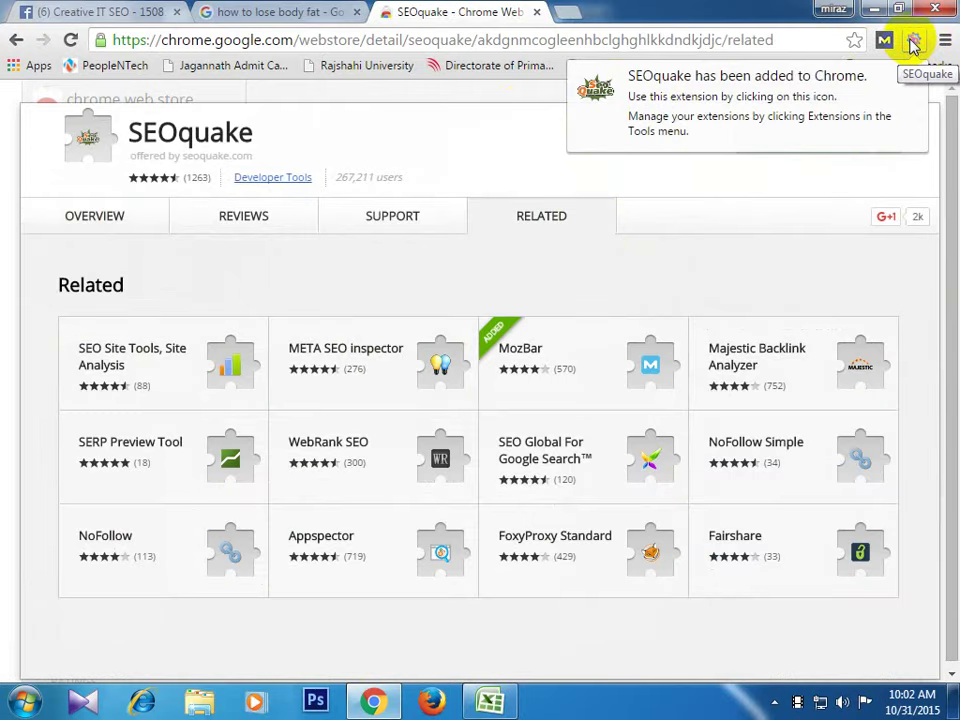
- Look at SEOquake's extension options and close the Chrome Web Store page
left_click(913, 42)
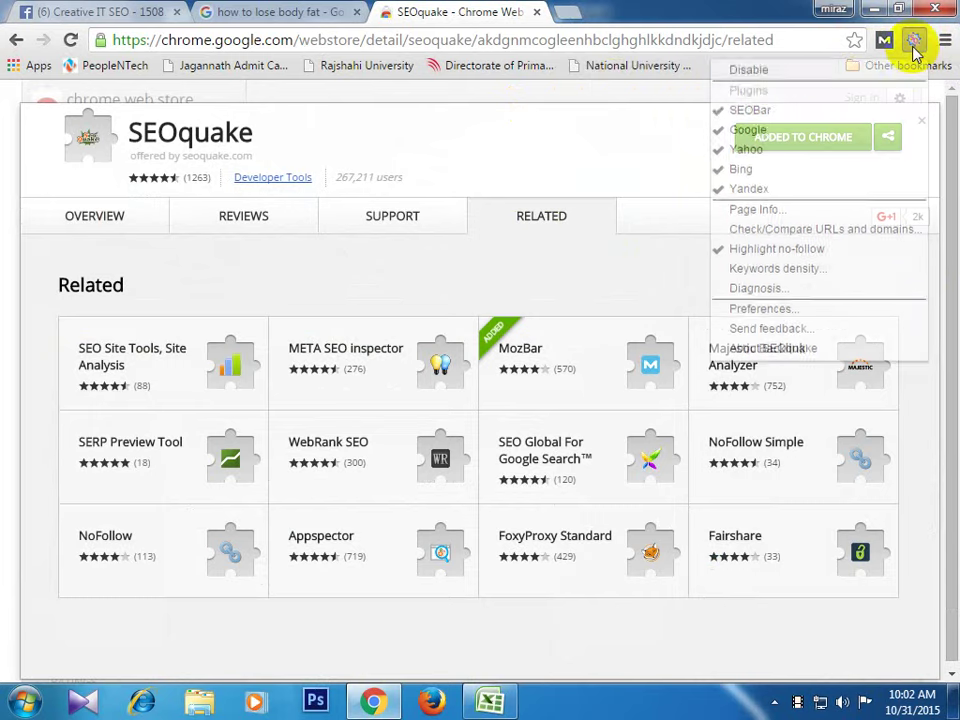
left_click(546, 13)
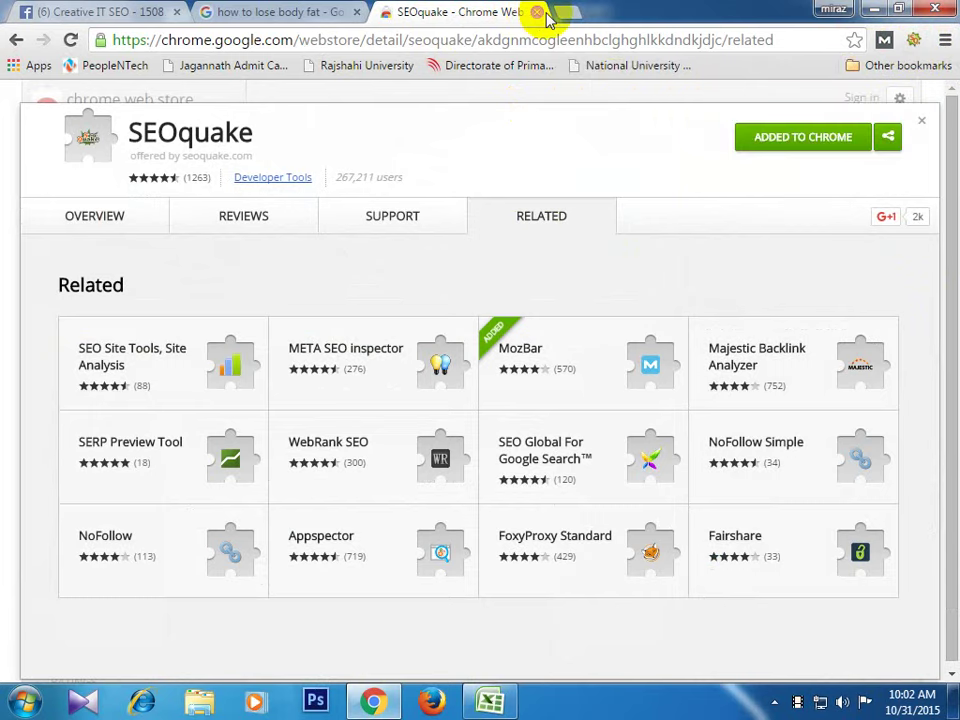
left_click(538, 13)
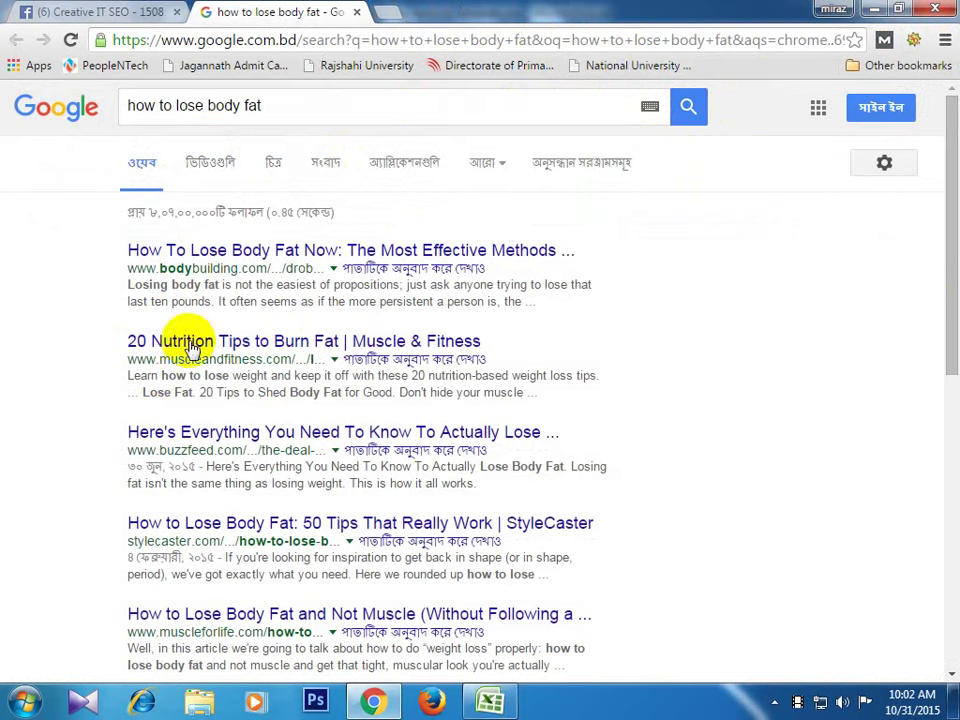
- Rerun the "how to lose body fat" Google search and reload the results page to load SEOquake's metrics
left_click(690, 107)
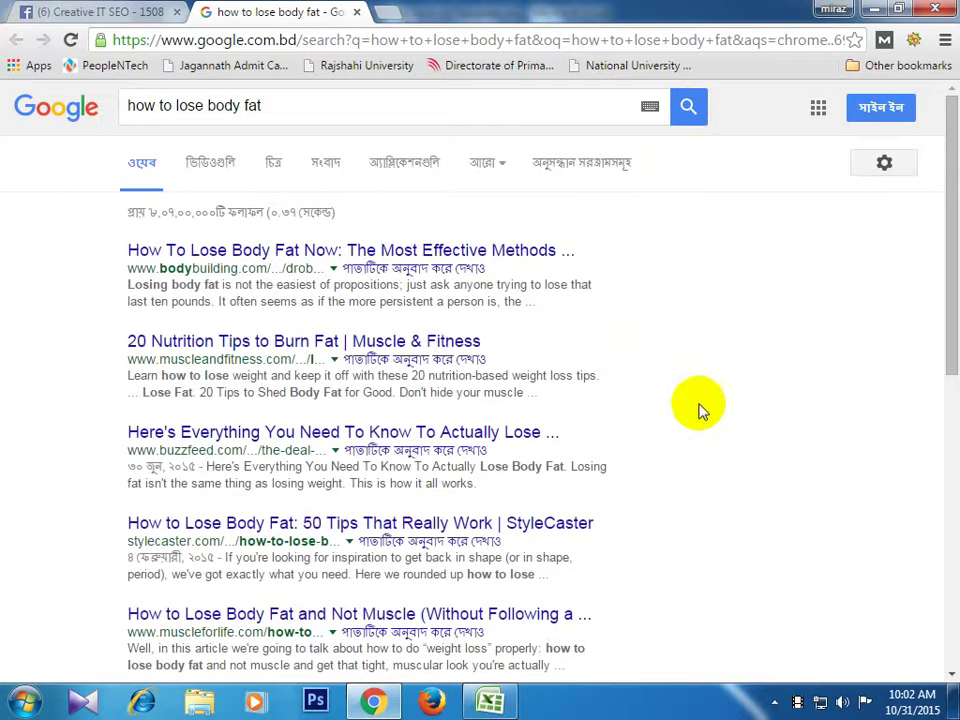
scroll(705, 420, "down", 6)
scroll(716, 440, "up", 6)
left_click(446, 124)
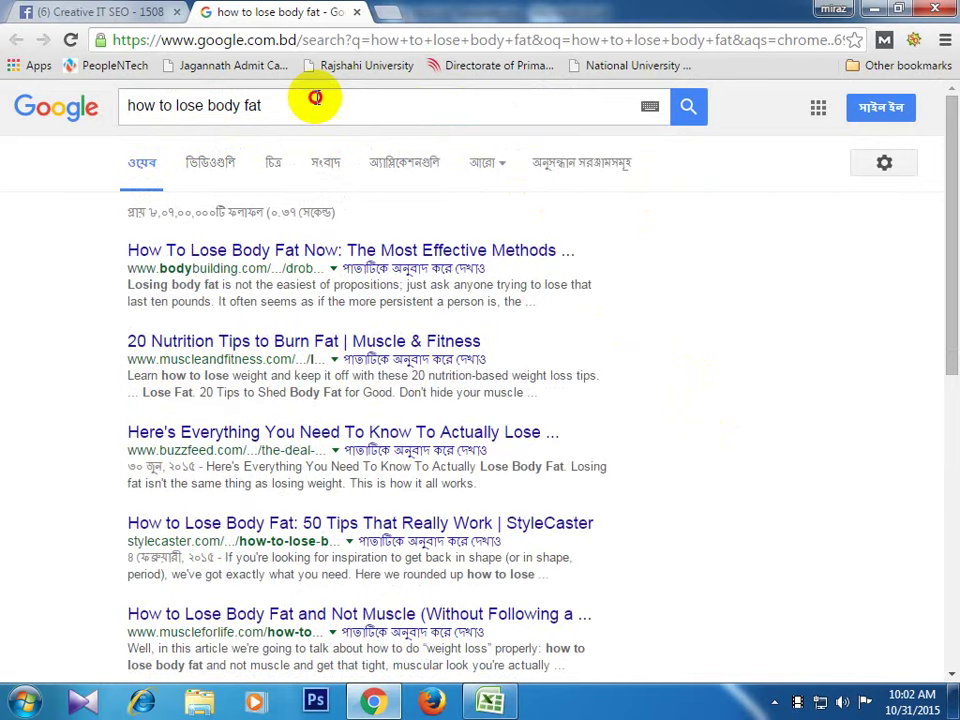
left_click_drag(315, 100, 85, 118)
left_click(69, 41)
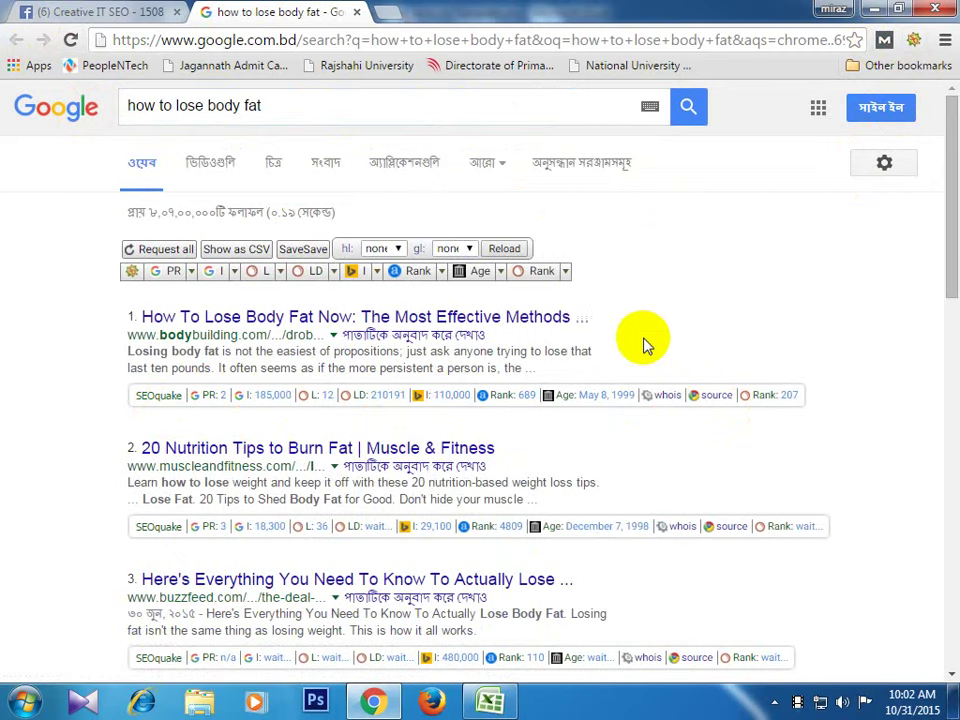
- Examine the SEOquake metrics under each result for "how to lose body fat", including PR, index, links, rank and age
scroll(296, 339, "down", 1)
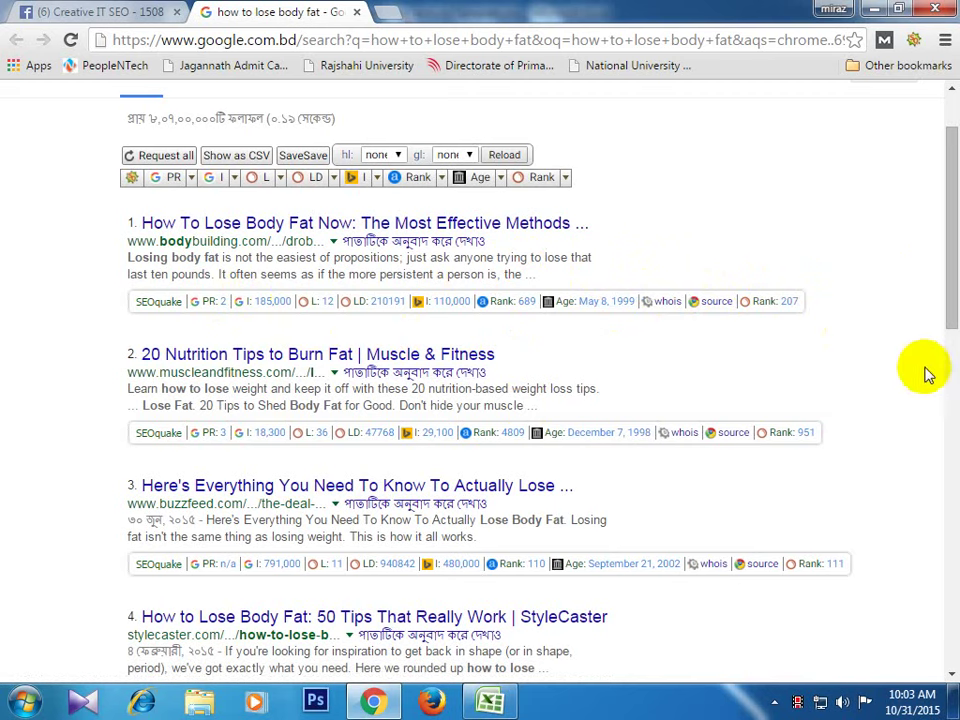
scroll(910, 385, "down", 9)
scroll(905, 385, "up", 6)
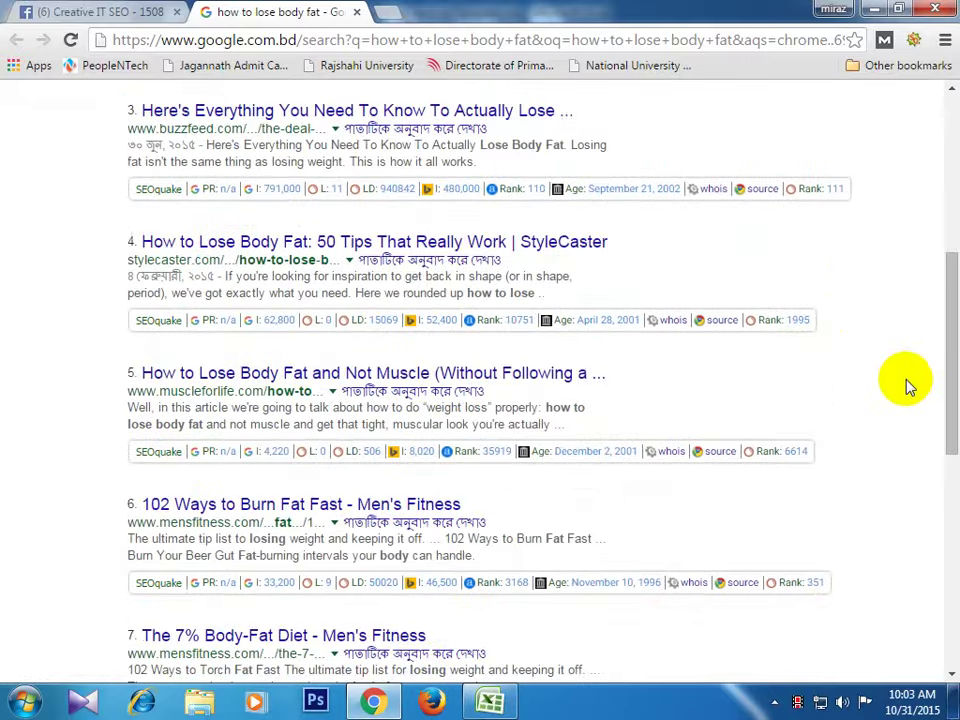
scroll(908, 386, "up", 5)
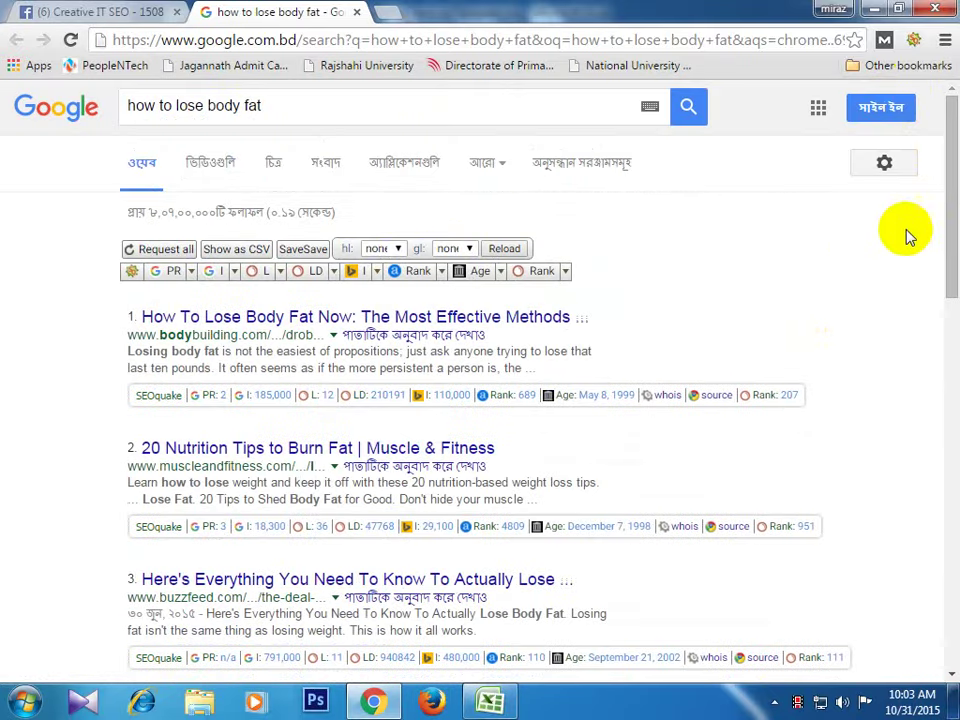
- Disable the Whois parameter in SEOquake's preferences and close the preferences page
left_click(915, 42)
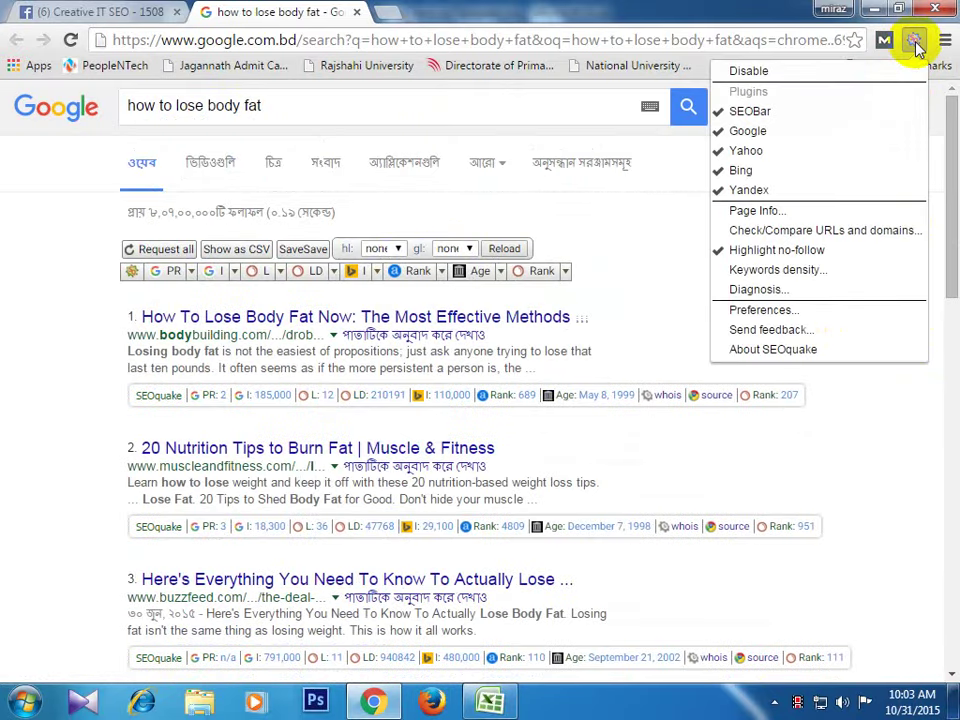
left_click(826, 316)
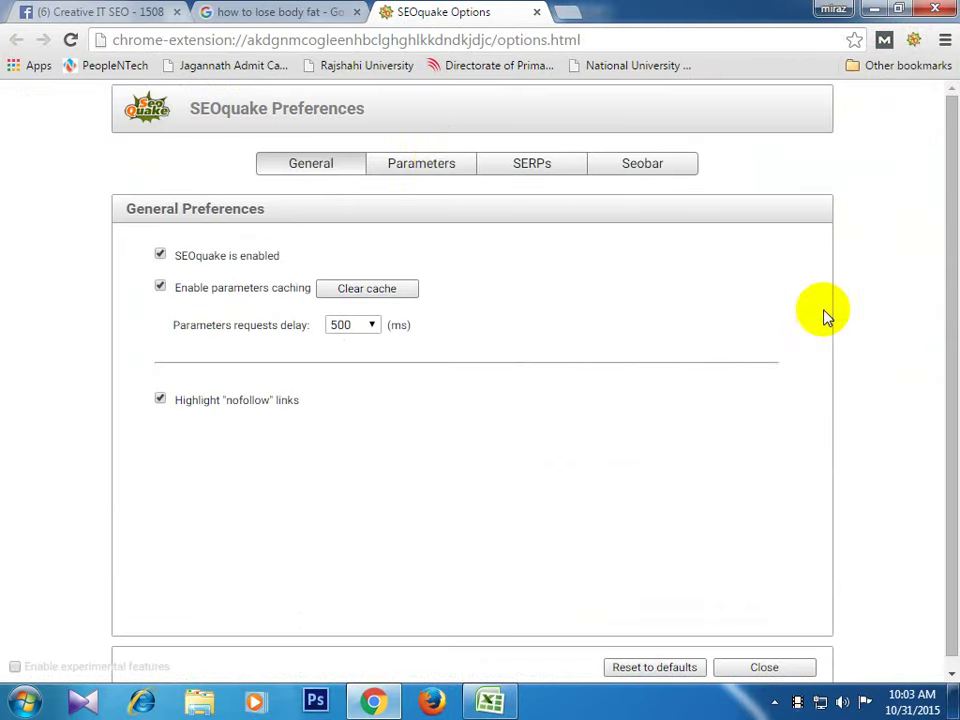
left_click(442, 165)
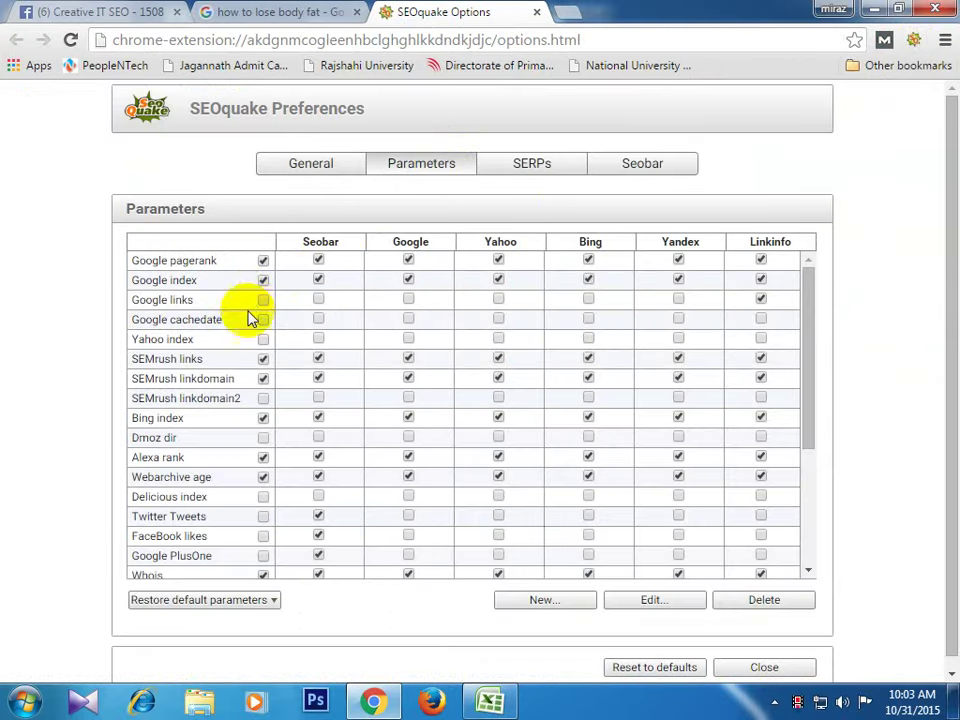
scroll(250, 318, "down", 2)
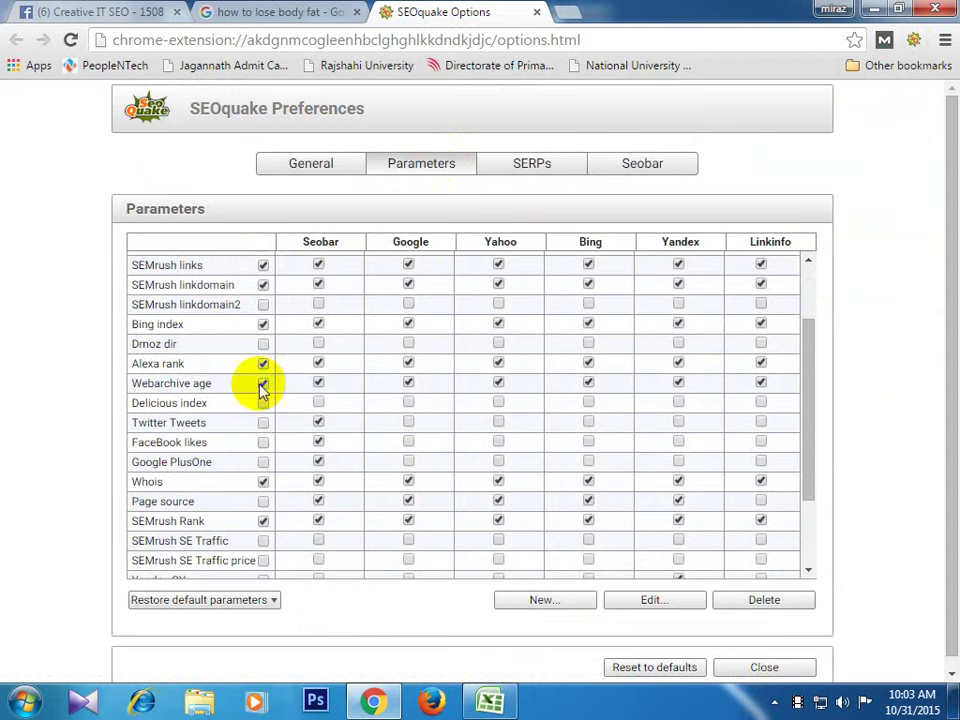
scroll(266, 494, "down", 2)
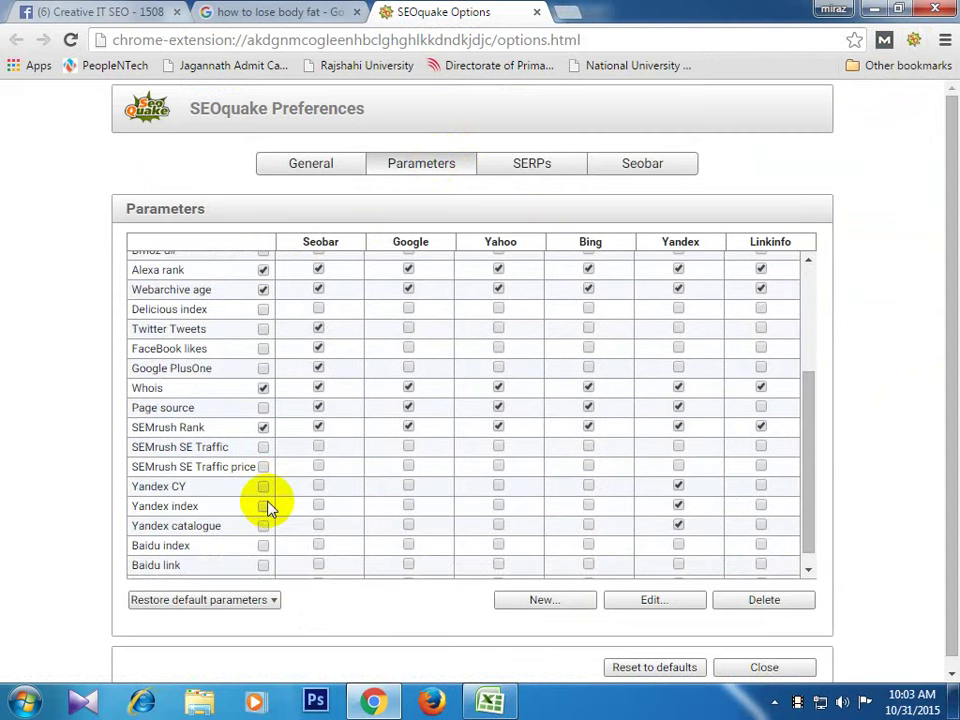
left_click(263, 388)
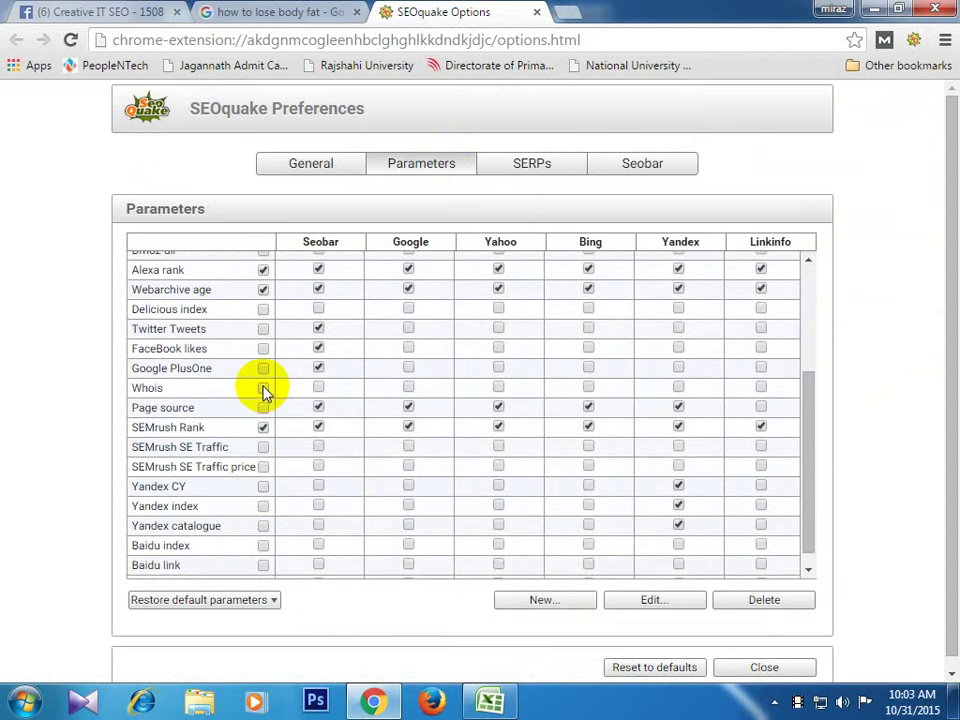
scroll(265, 392, "up", 4)
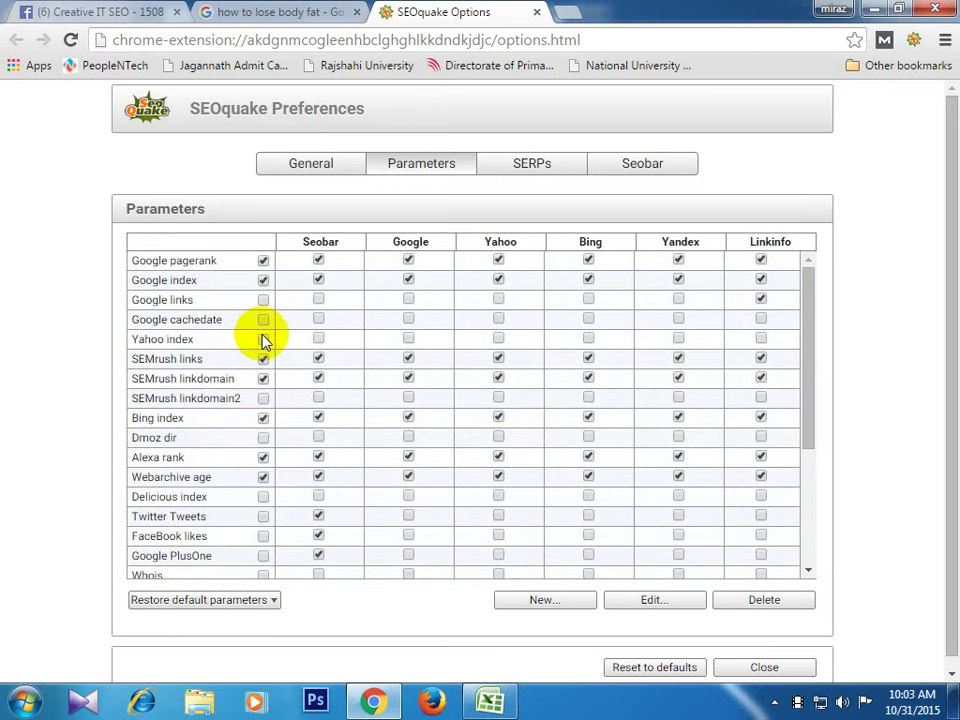
scroll(266, 380, "down", 2)
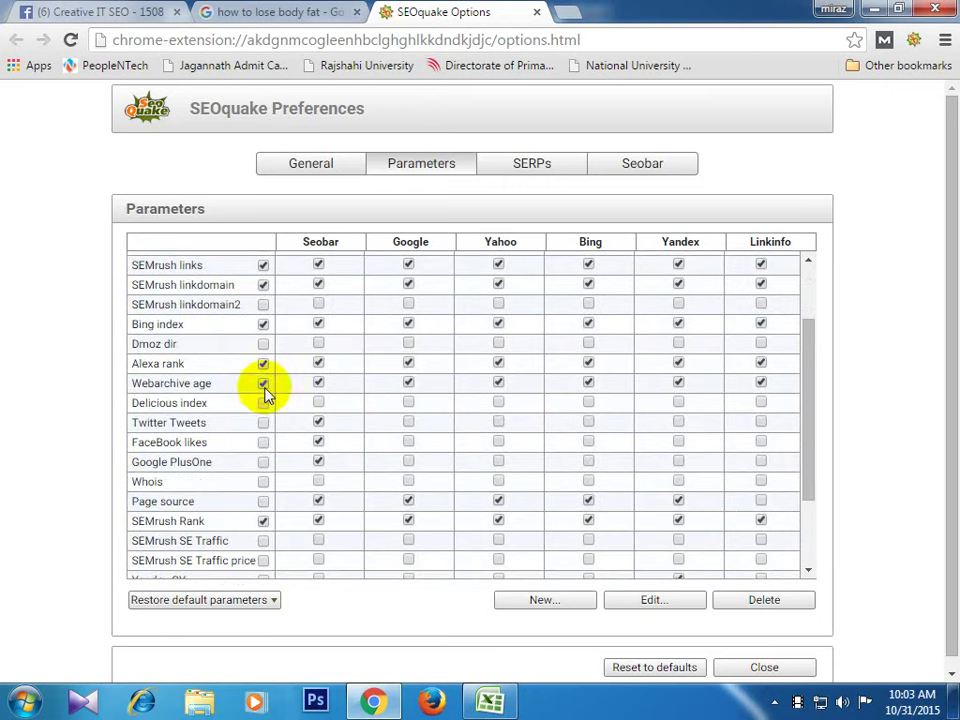
left_click(263, 443)
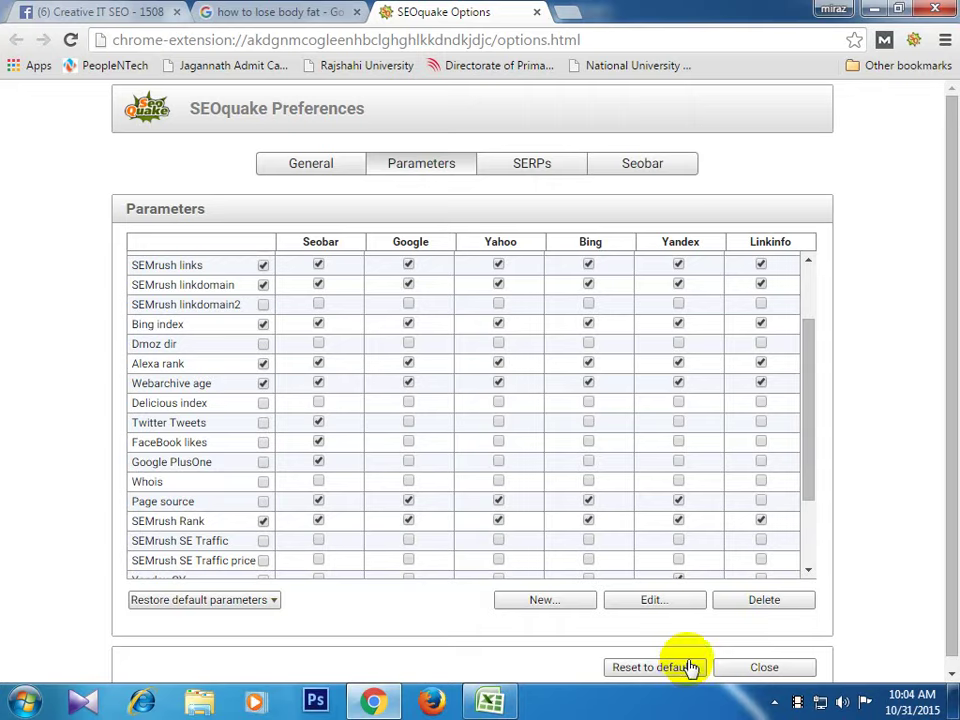
left_click(768, 664)
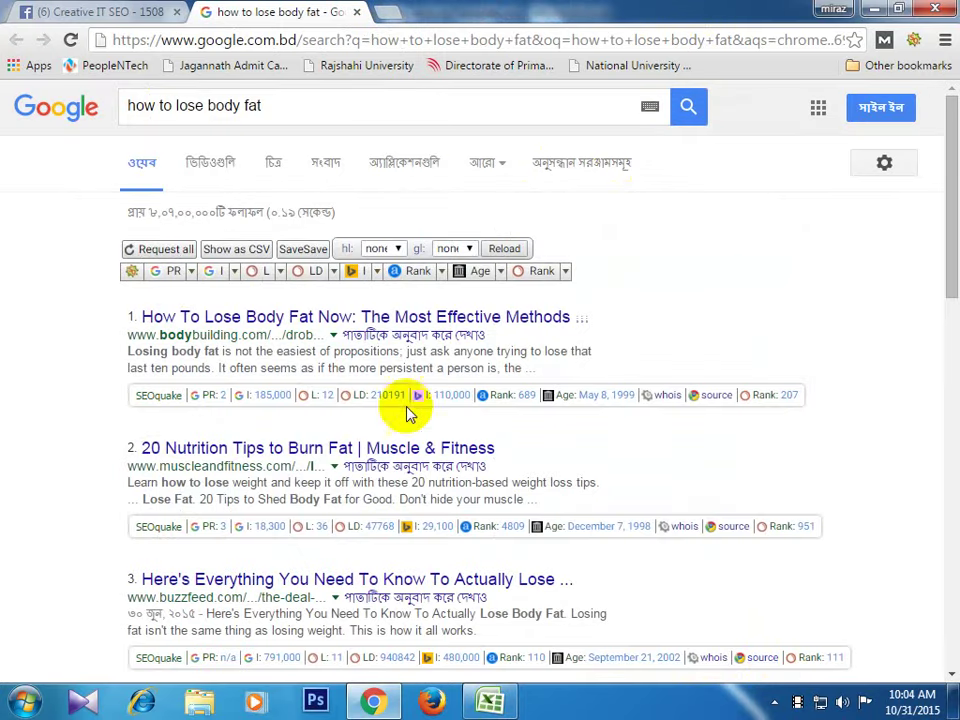
- Check the columns of the Excel competitor template and open the first Google result, the bodybuilding.com article, in a new Chrome tab
left_click(490, 700)
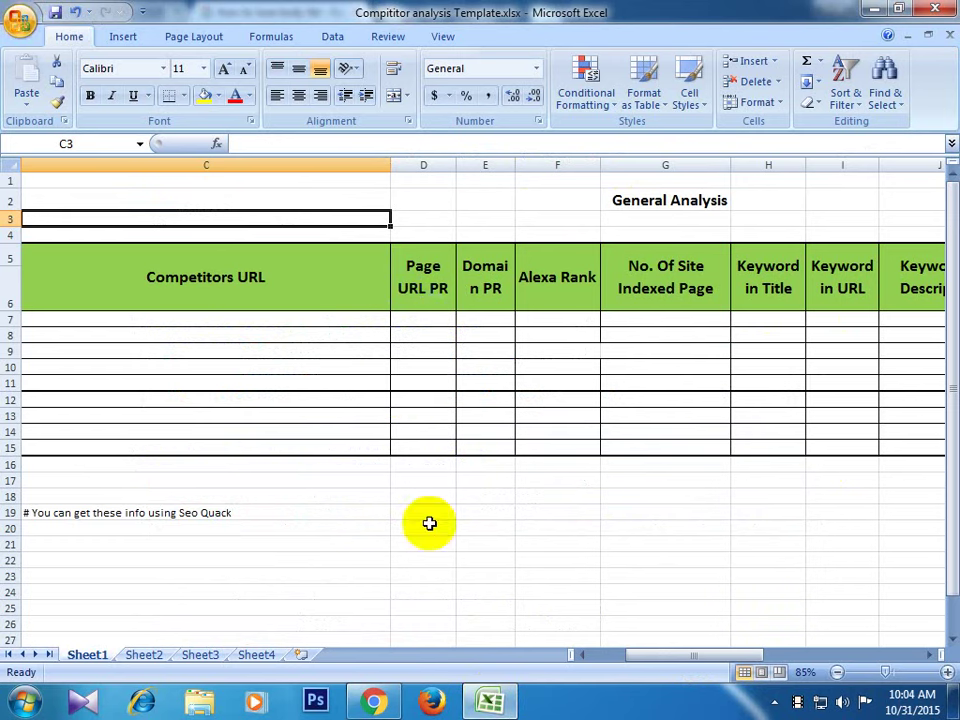
left_click(371, 700)
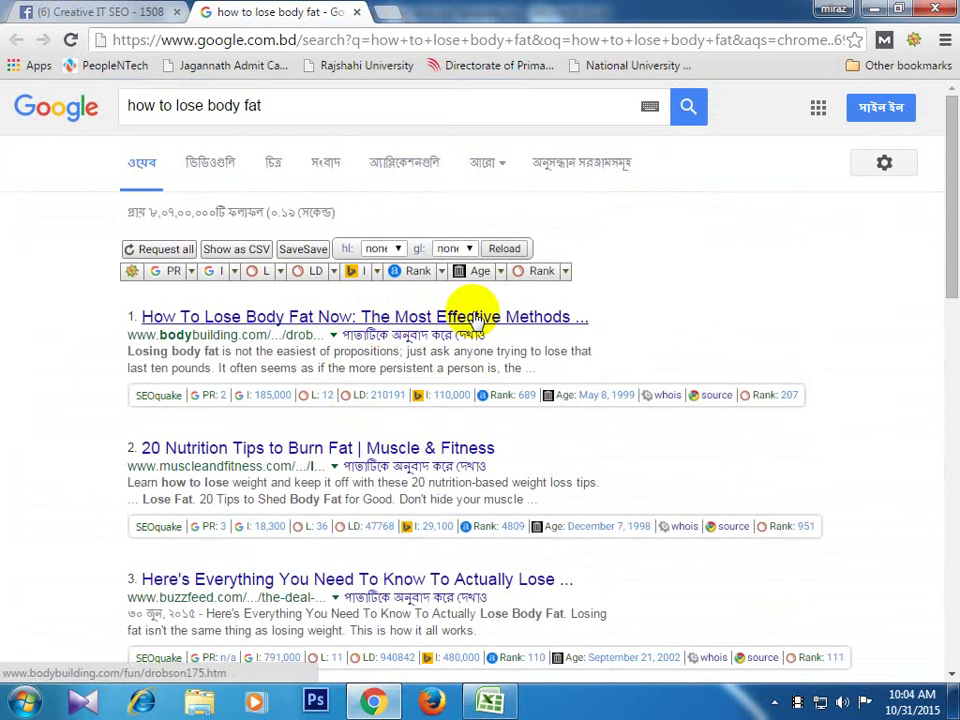
middle_click(473, 318)
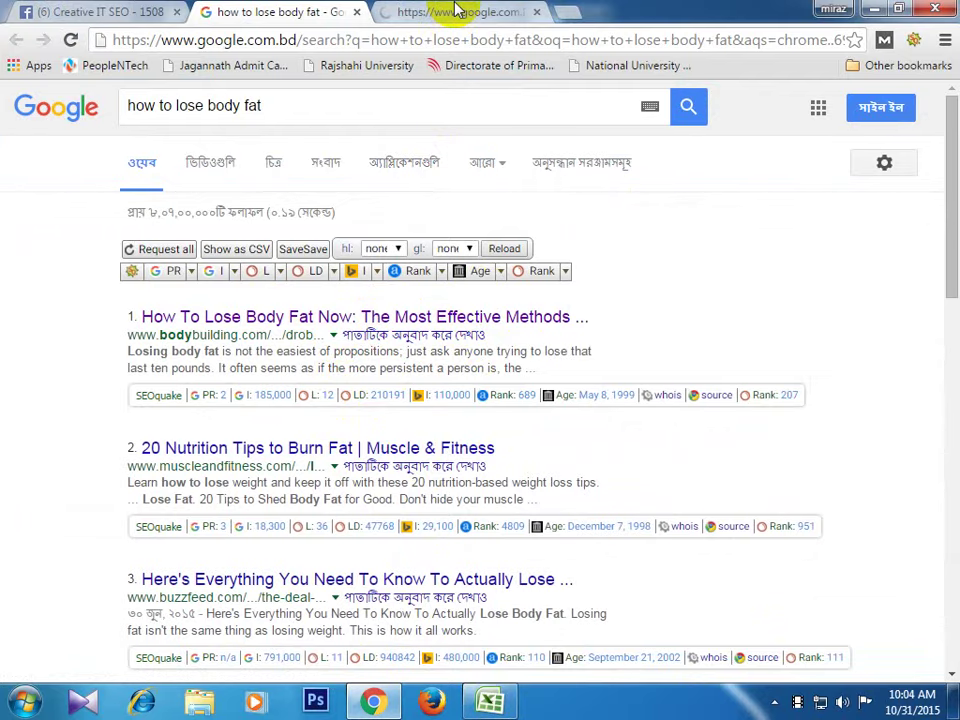
left_click(453, 10)
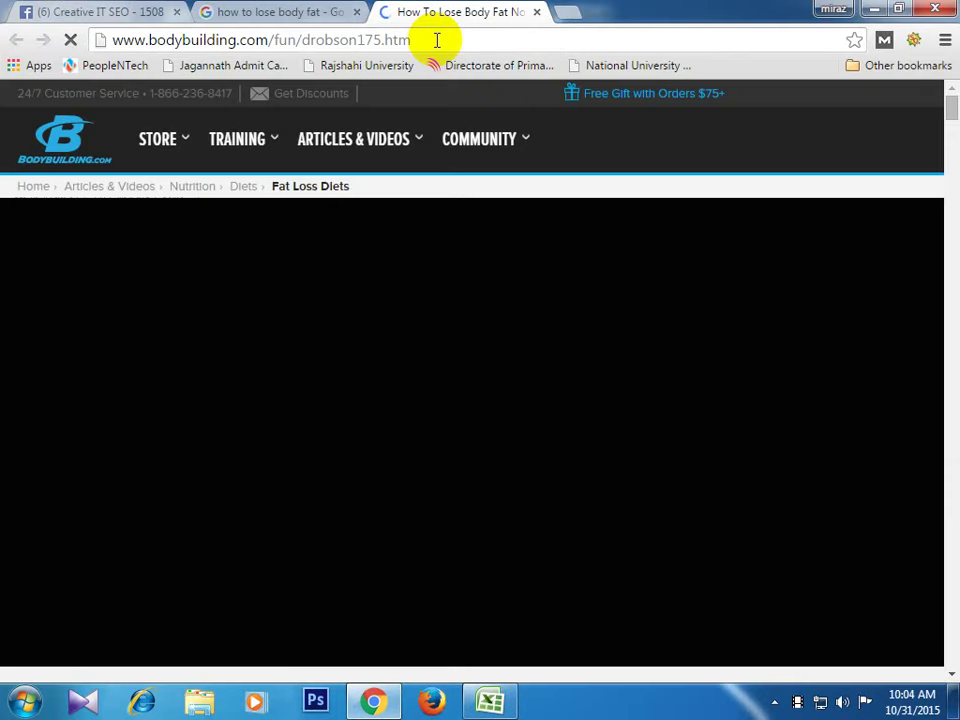
- Examine the article's full URL, domain part and page PR, and match them to cell D7 under Page URL PR in the Excel template
left_click(437, 40)
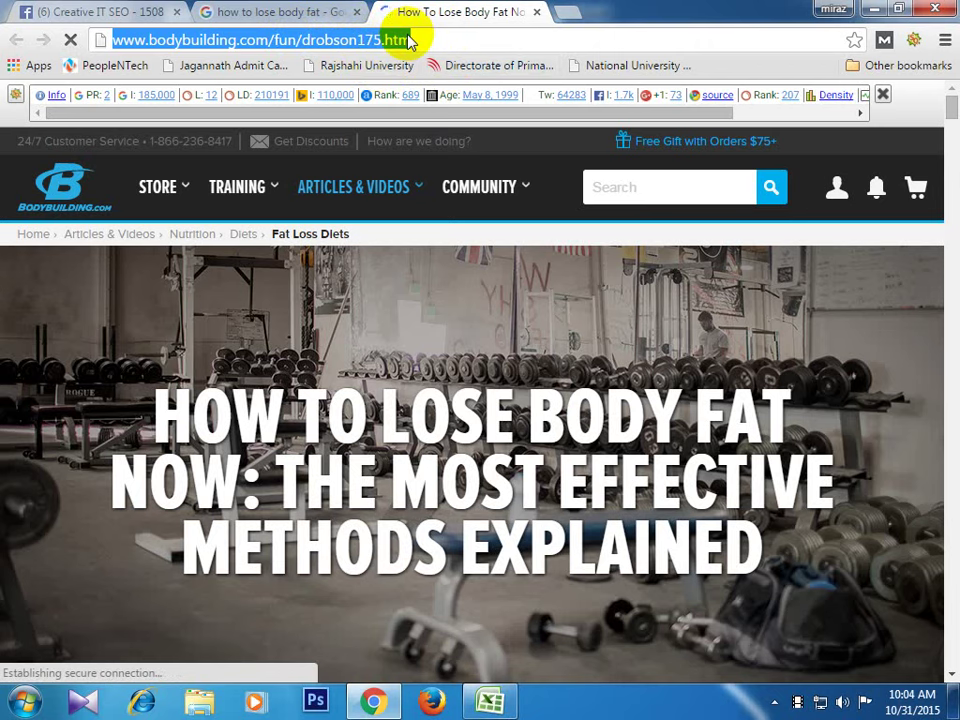
left_click(268, 42)
left_click_drag(275, 40, 116, 46)
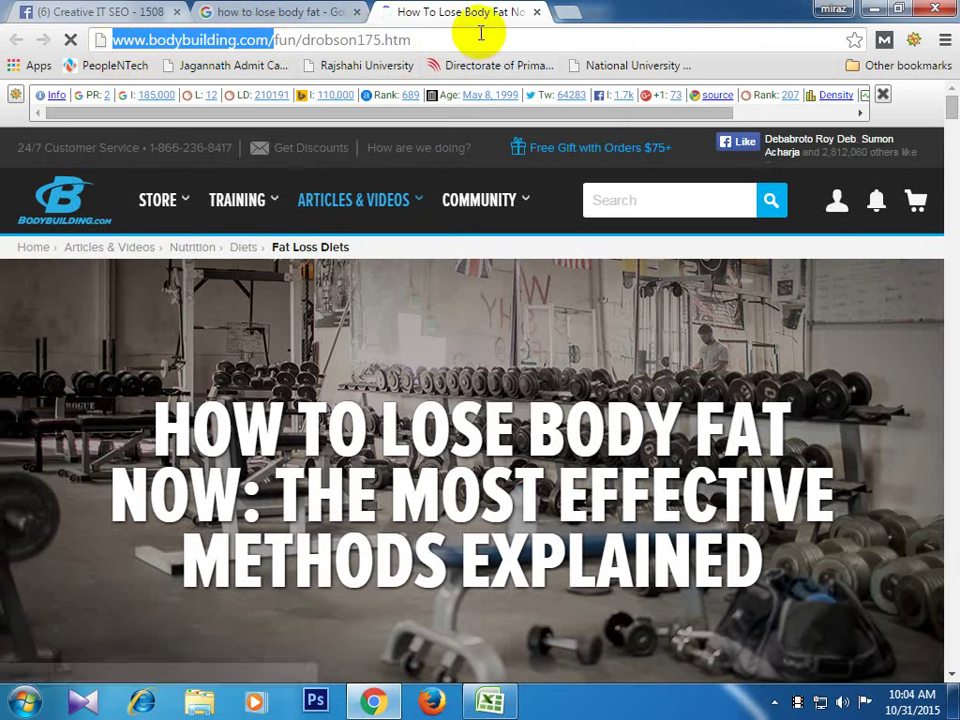
left_click(484, 34)
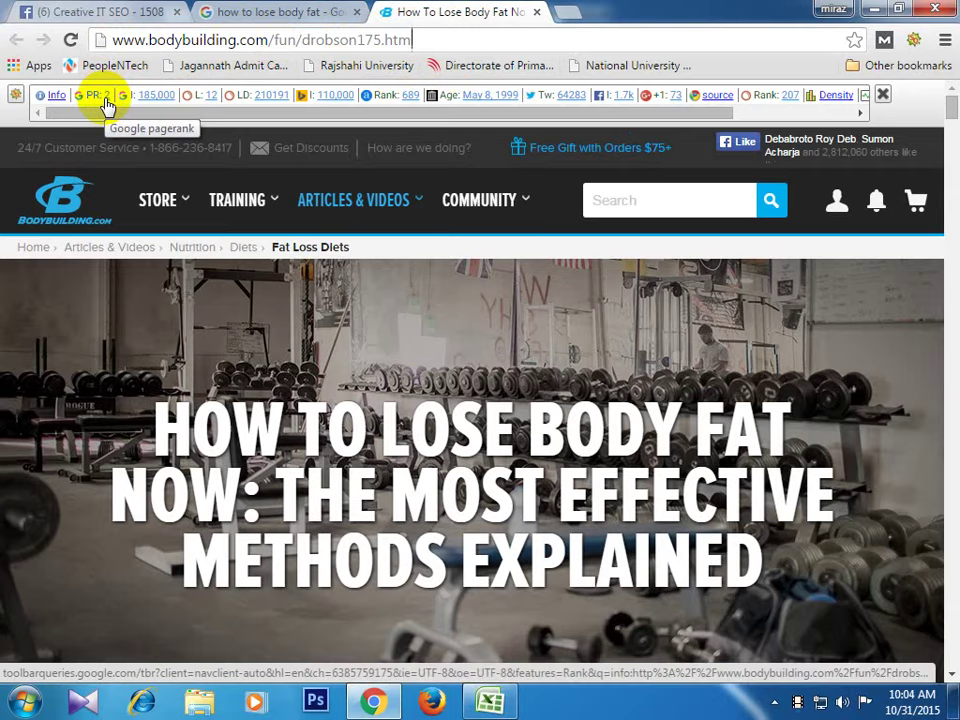
left_click(490, 702)
left_click(419, 317)
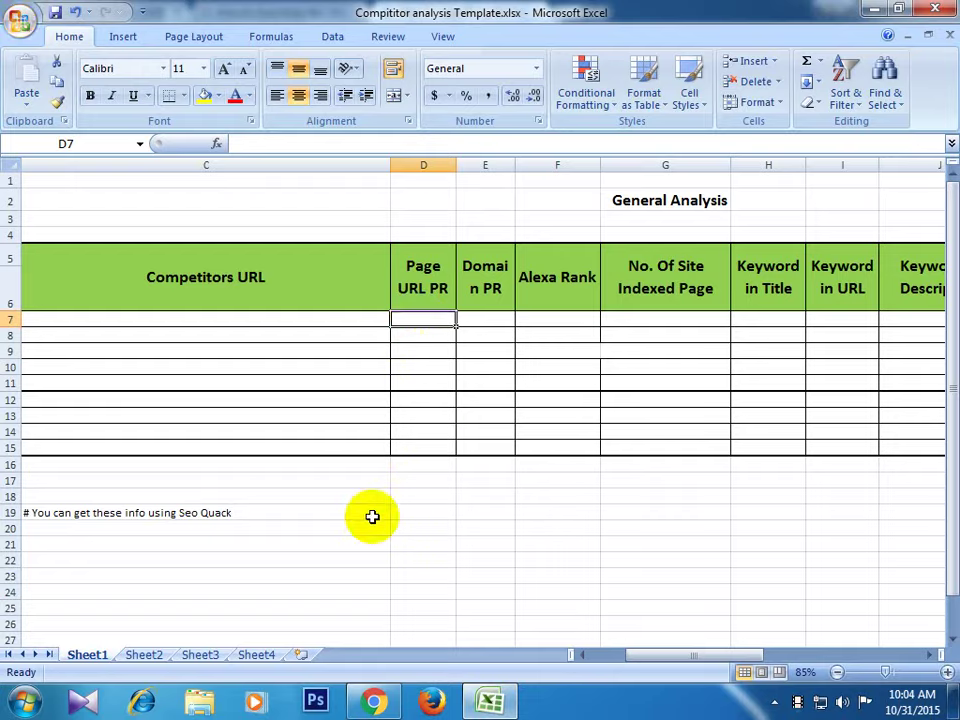
left_click(373, 702)
left_click(278, 40)
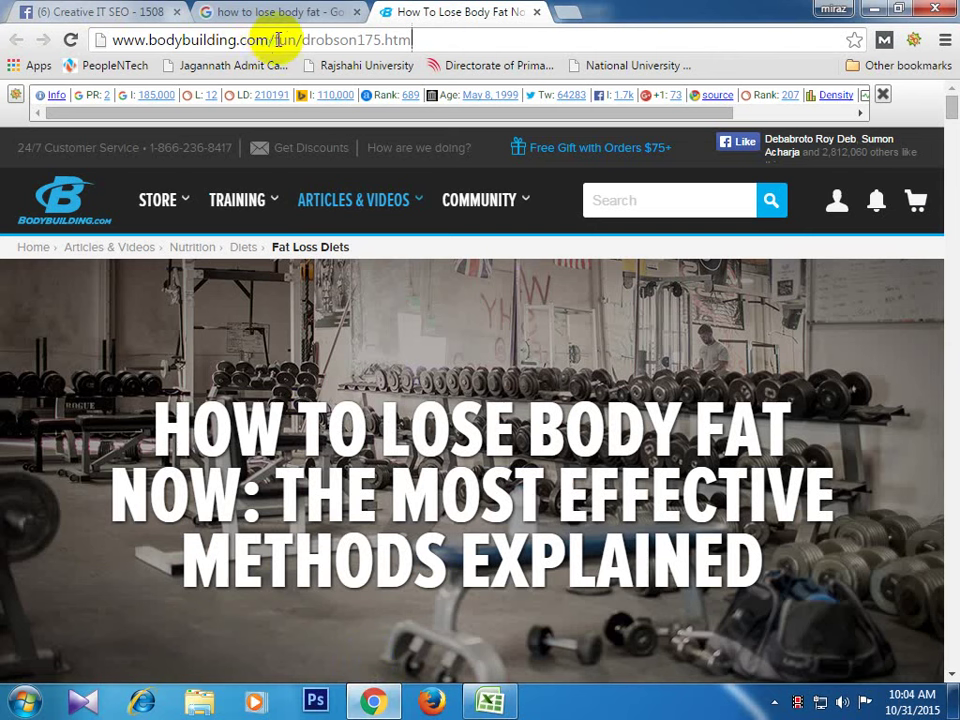
left_click_drag(278, 40, 567, 46)
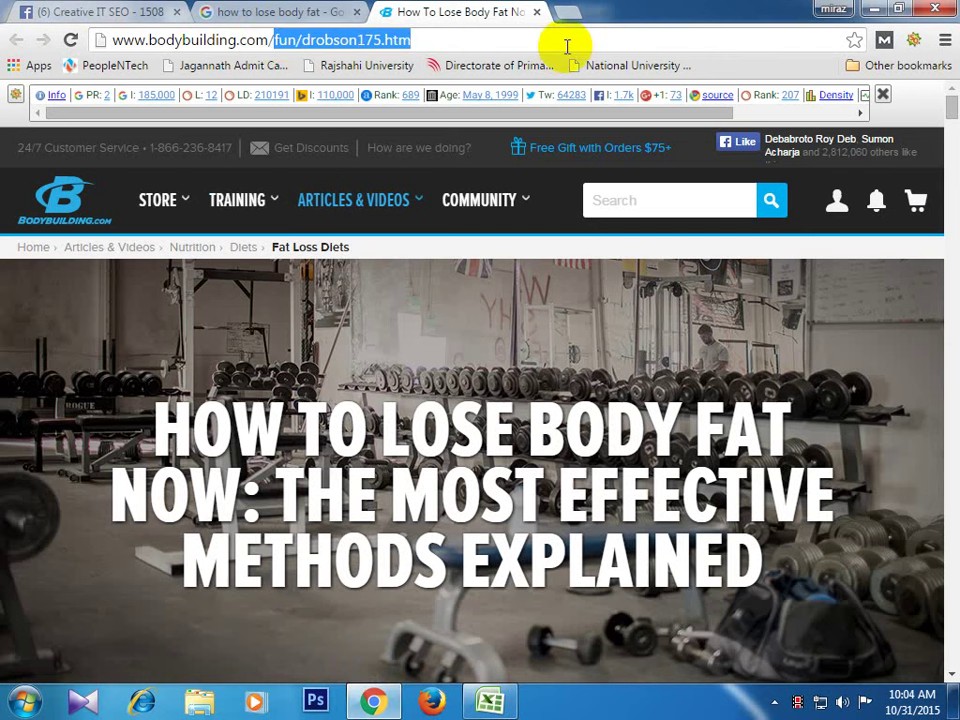
key("BackSpace")
key("Return")
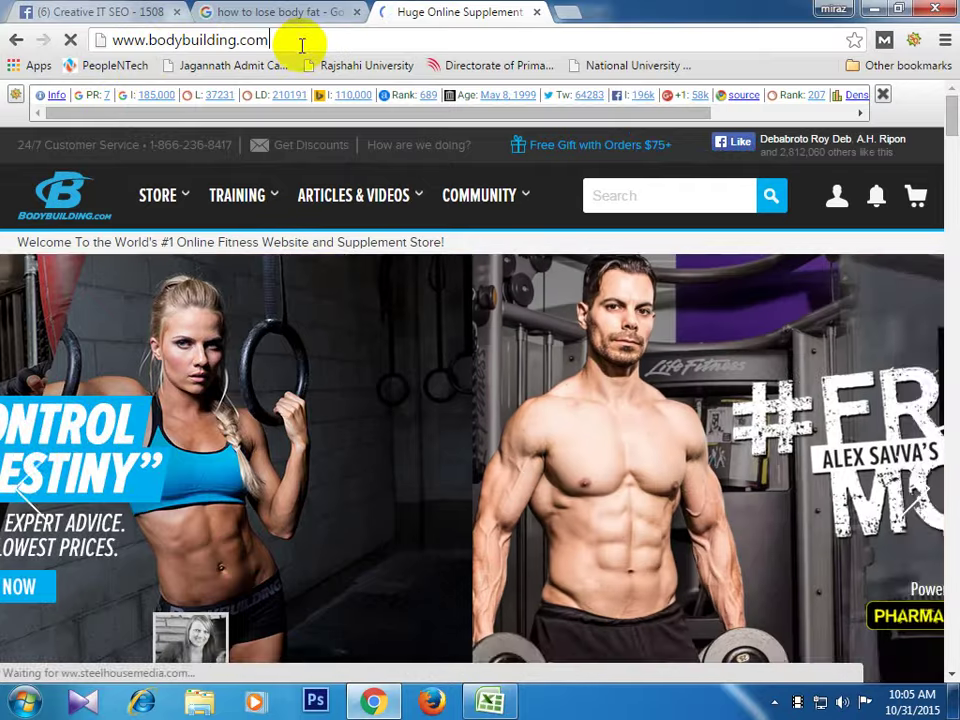
left_click(295, 40)
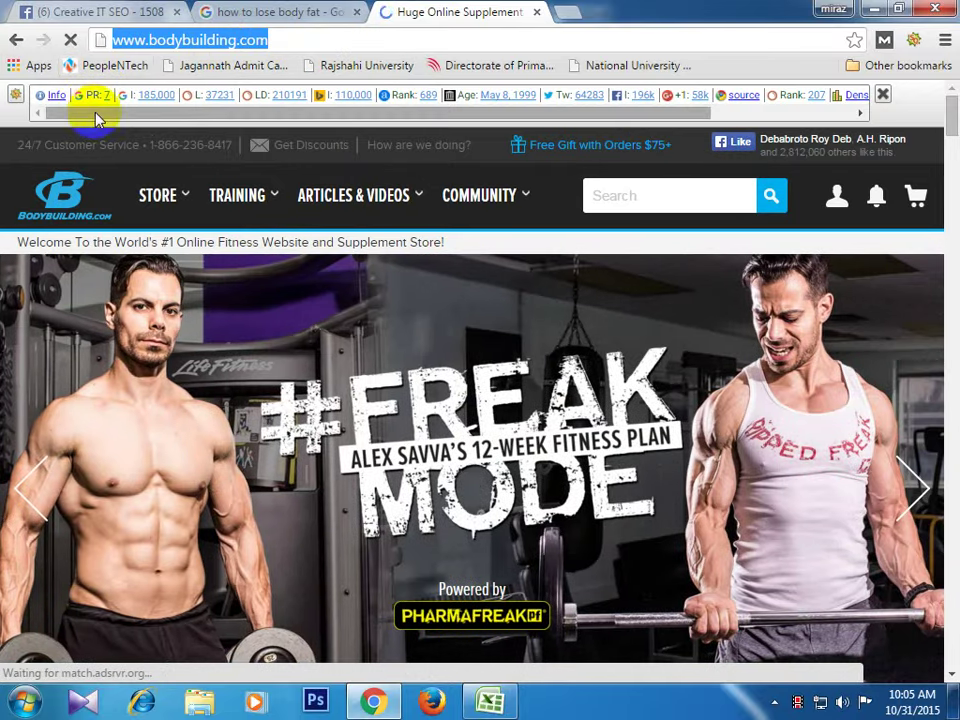
left_click(15, 42)
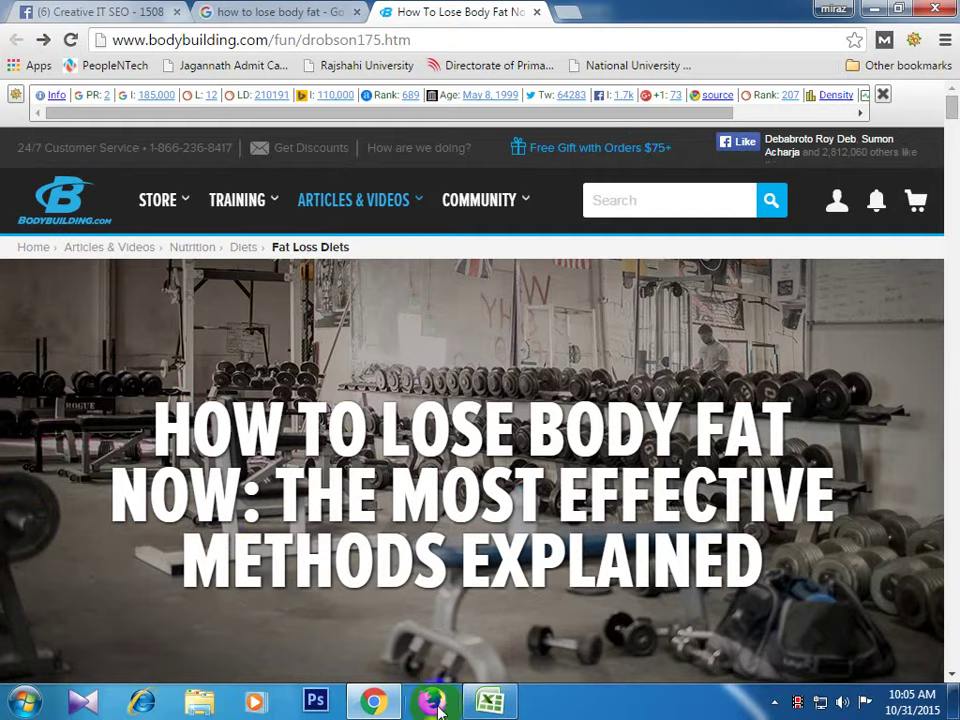
- Compare the Excel template's columns with the article's SEOquake metrics, including Alexa rank, and return to the Google results
left_click(489, 701)
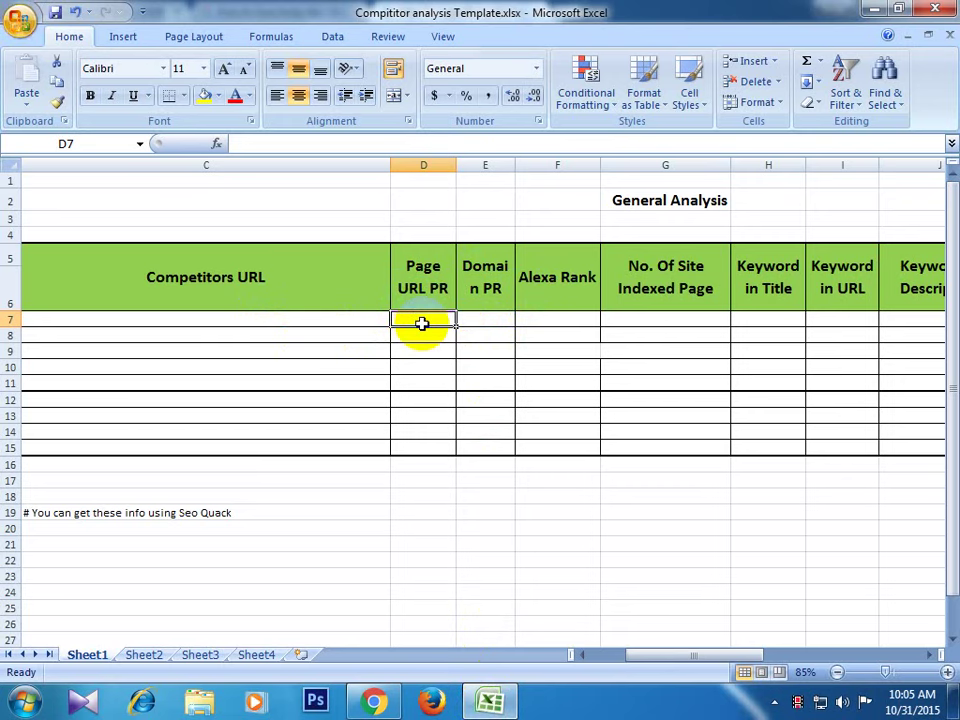
left_click(377, 701)
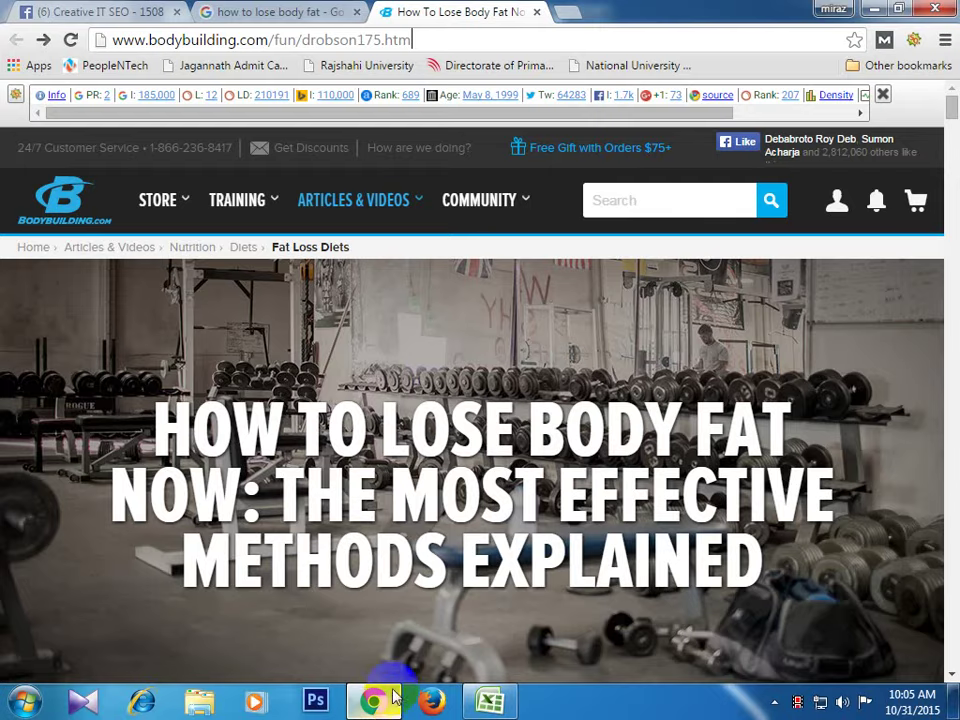
mouse_move(414, 189)
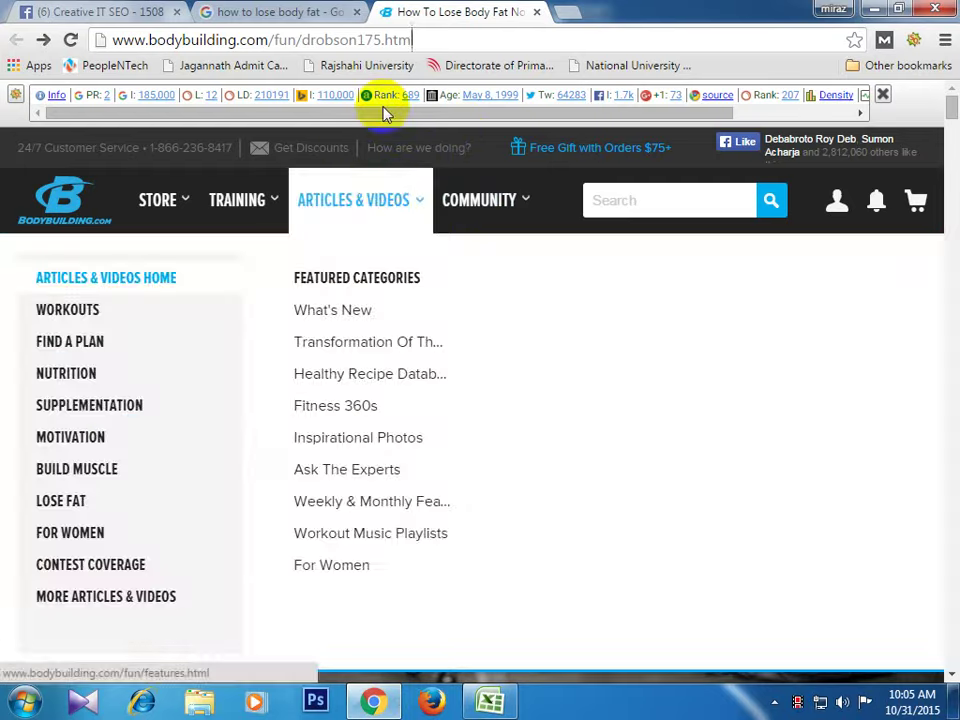
left_click(300, 12)
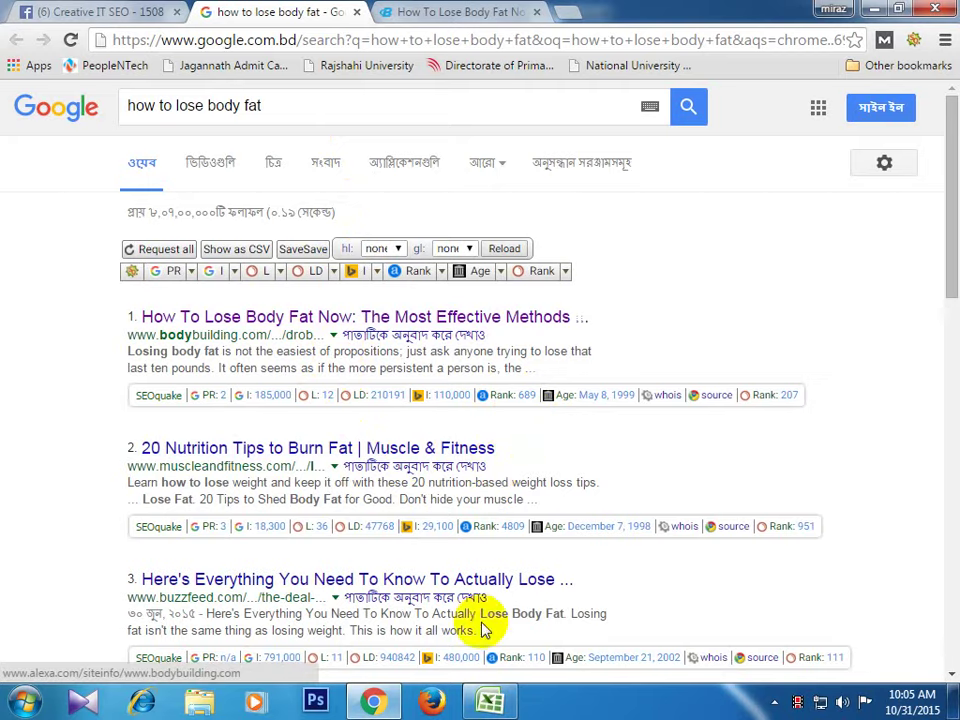
- Check the Excel template again and open the Google index listing for bodybuilding.com from the first result's SEOquake metrics in Chrome
left_click(490, 700)
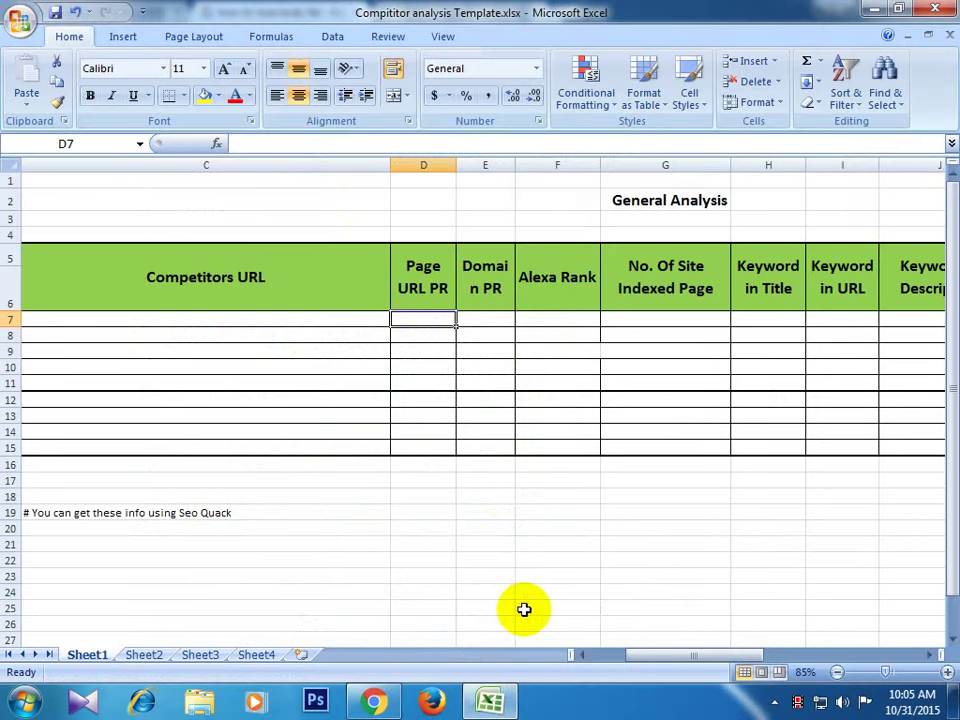
left_click(374, 700)
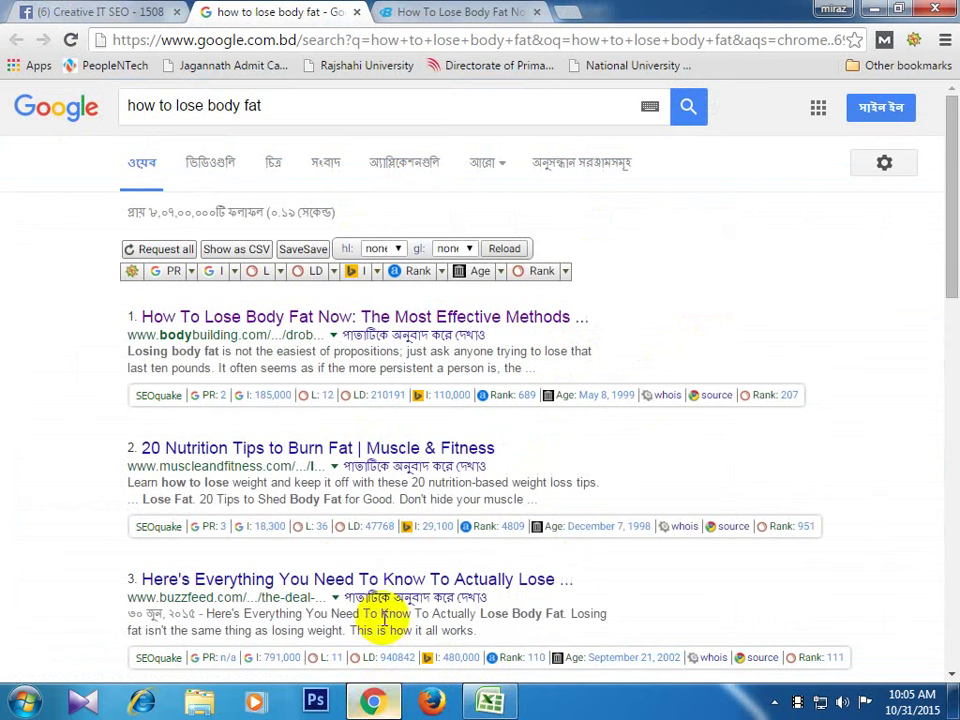
left_click(278, 398)
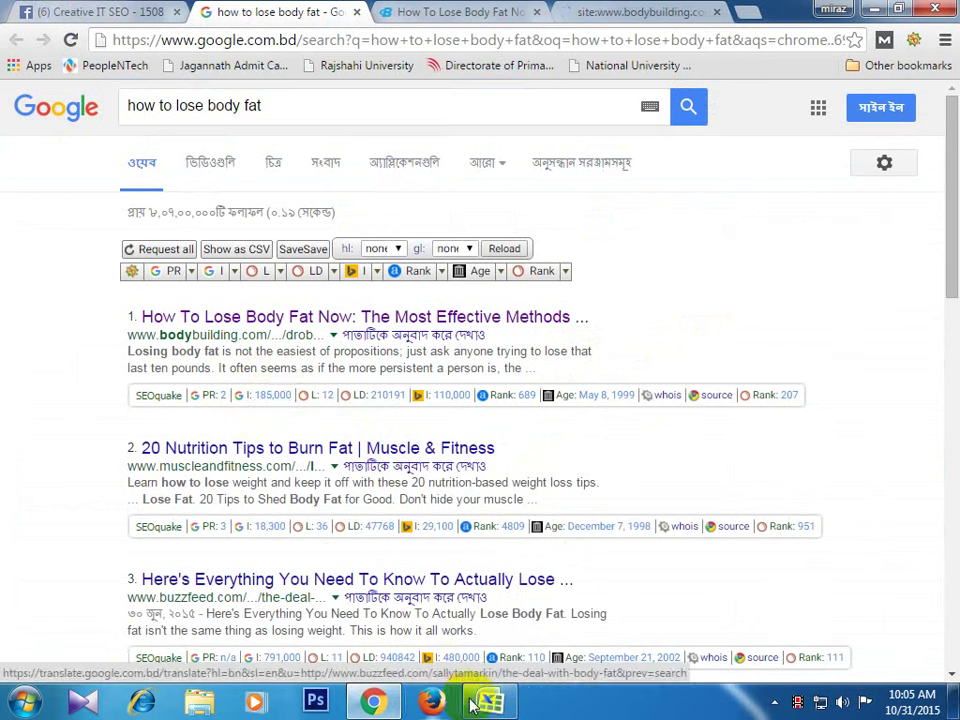
- Compare the keyword "How To Lose Body Fat" in the first Google result's title with the Excel template's Keyword in Title column
left_click(506, 706)
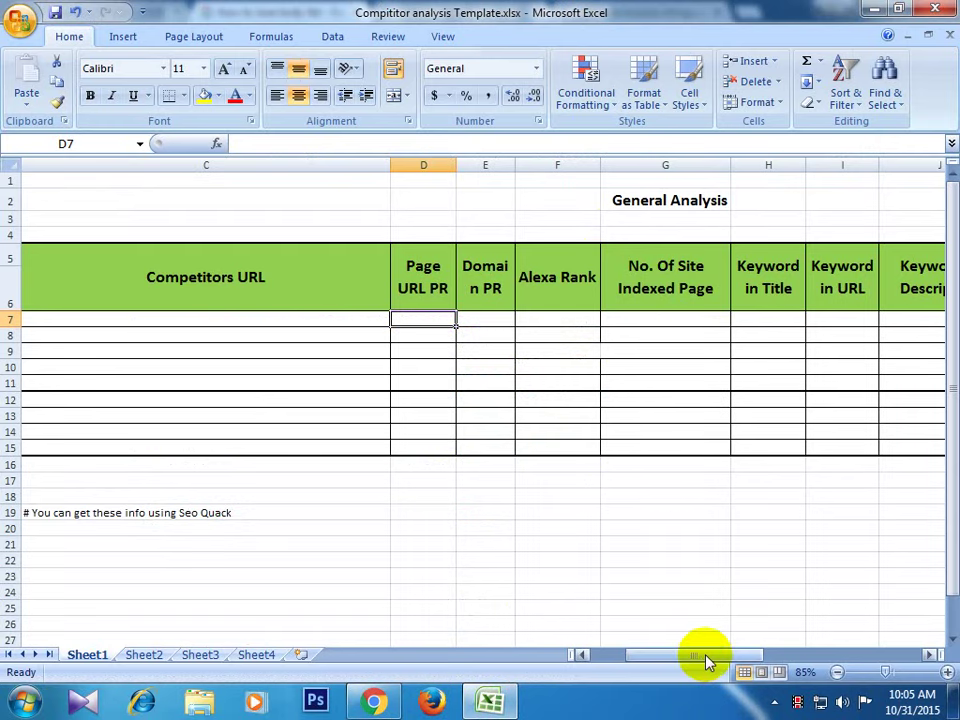
left_click_drag(707, 660, 735, 652)
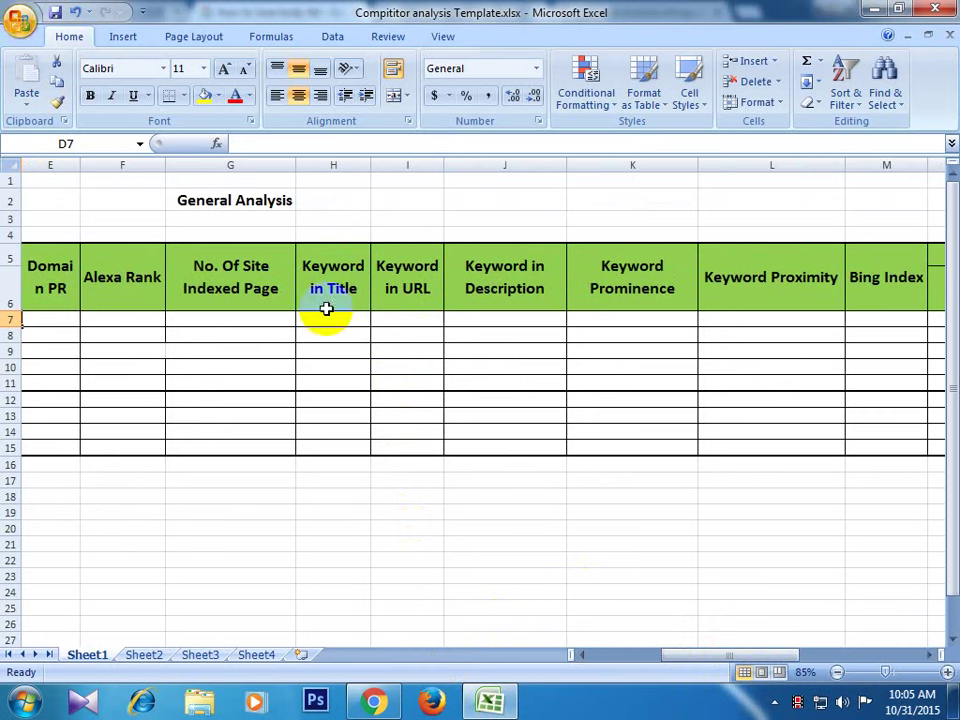
left_click(380, 703)
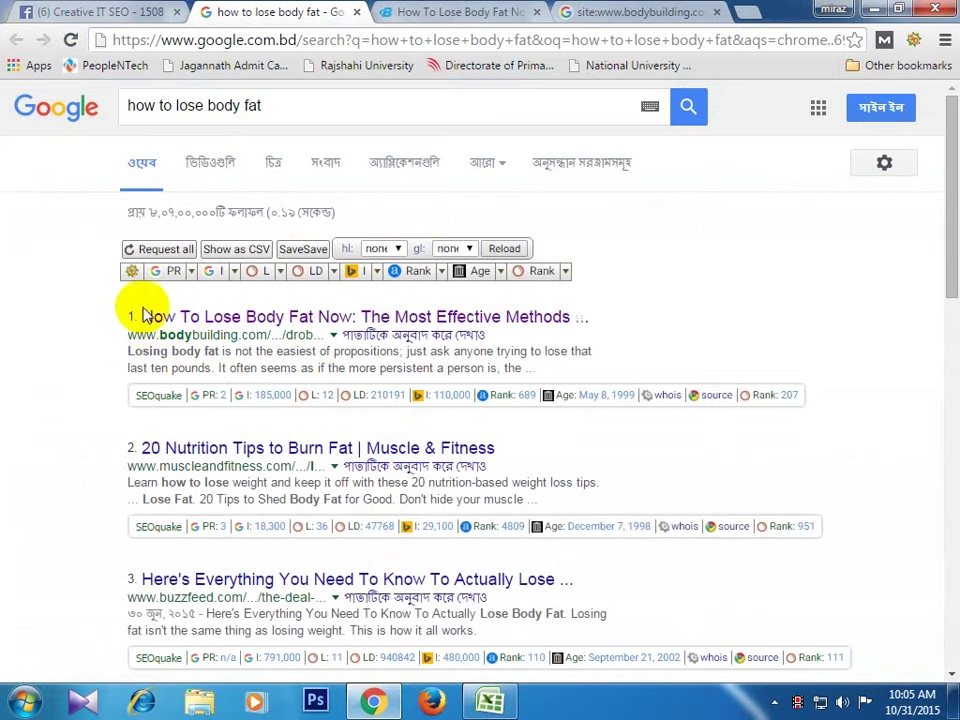
left_click_drag(141, 315, 321, 321)
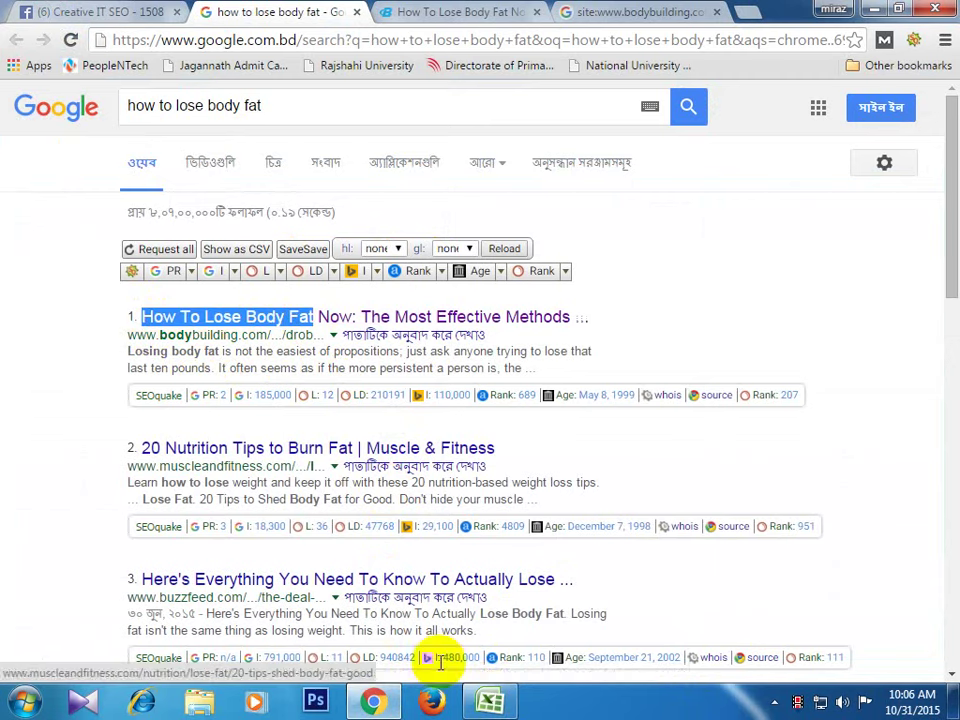
left_click(490, 703)
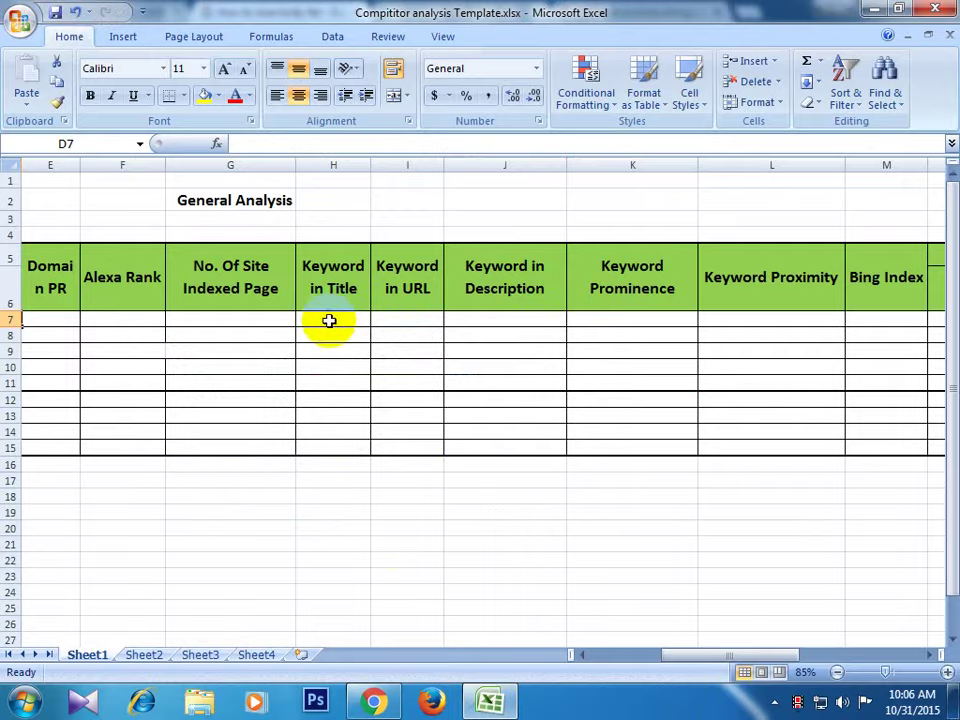
- Switch to Chrome, check the second Google result's title for the keyword, and return to the Excel template
left_click(396, 708)
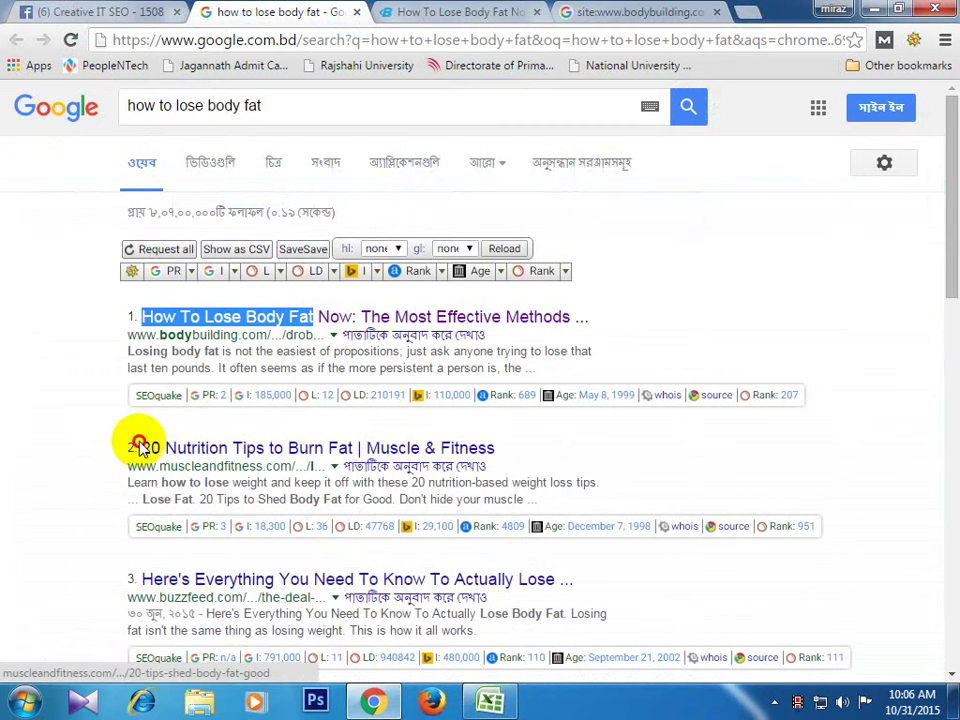
left_click_drag(141, 446, 350, 450)
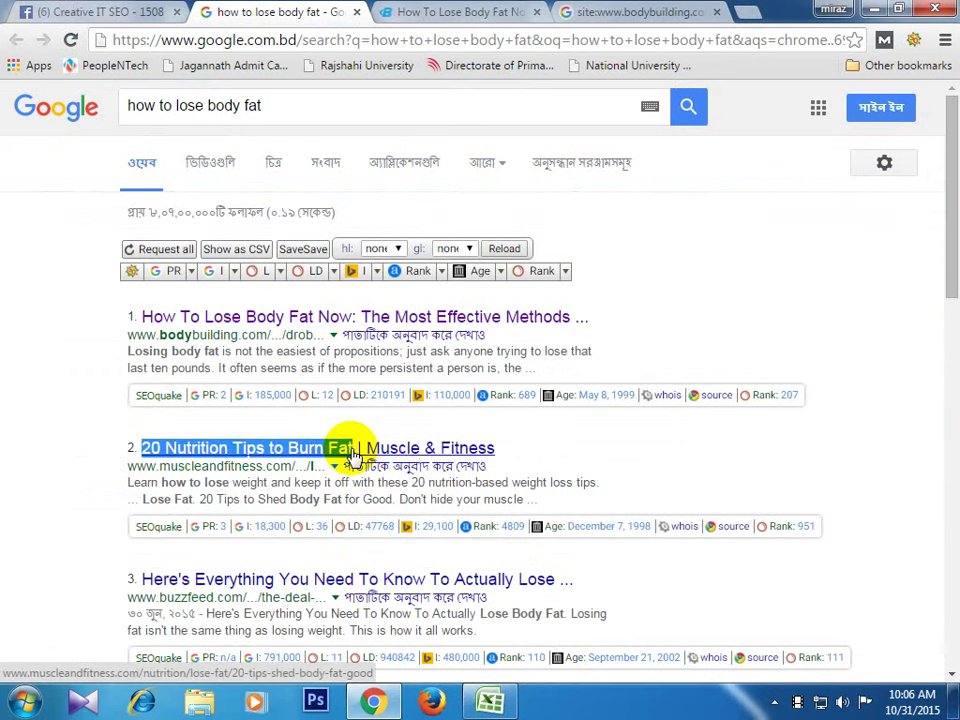
left_click(490, 703)
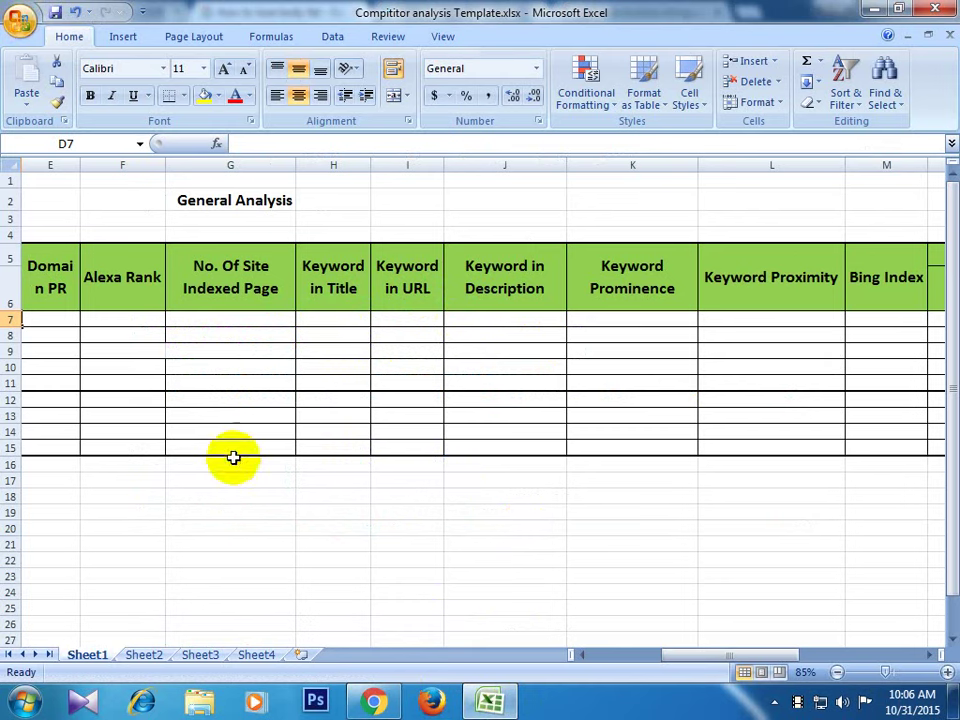
- Check the bodybuilding.com article's URL in Chrome for the keyword and select cell I7 under Keyword in URL in Excel
left_click(373, 702)
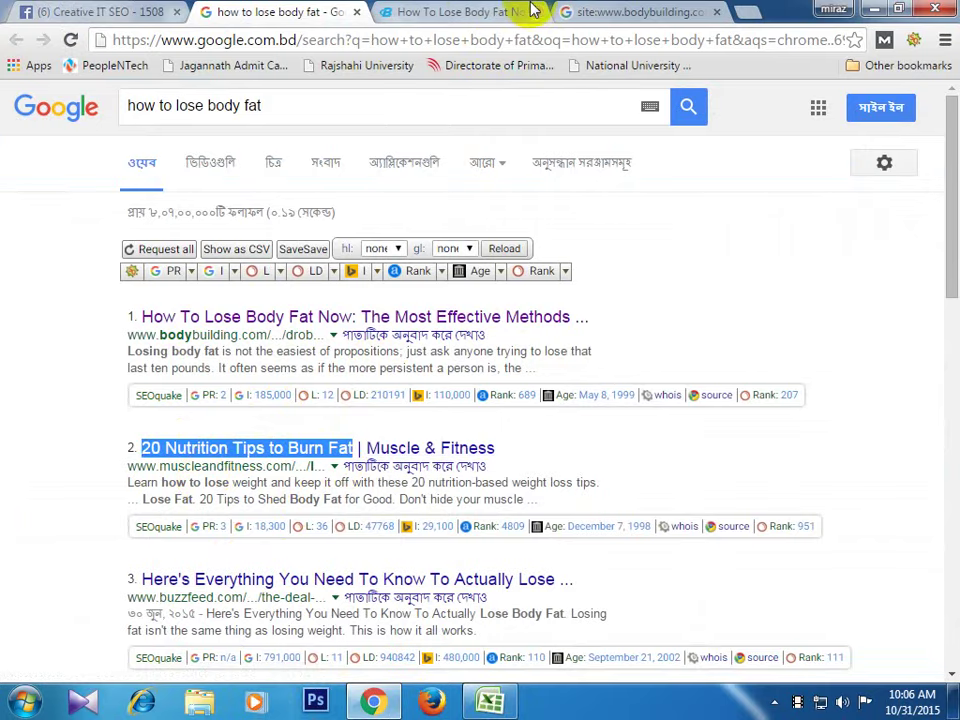
left_click(428, 12)
left_click_drag(421, 40, 305, 38)
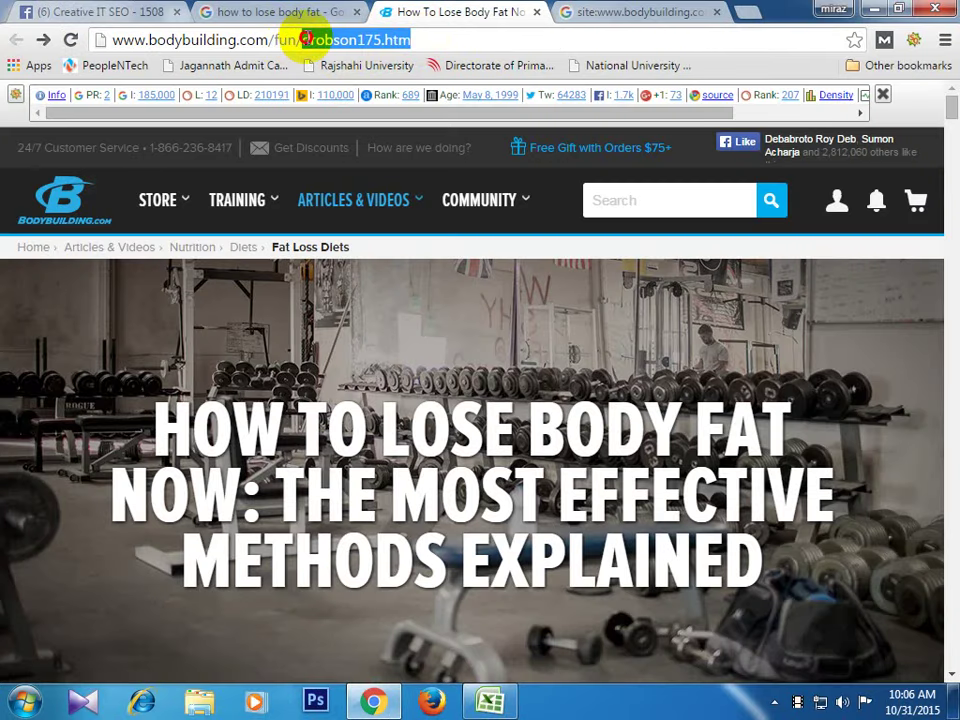
left_click(490, 700)
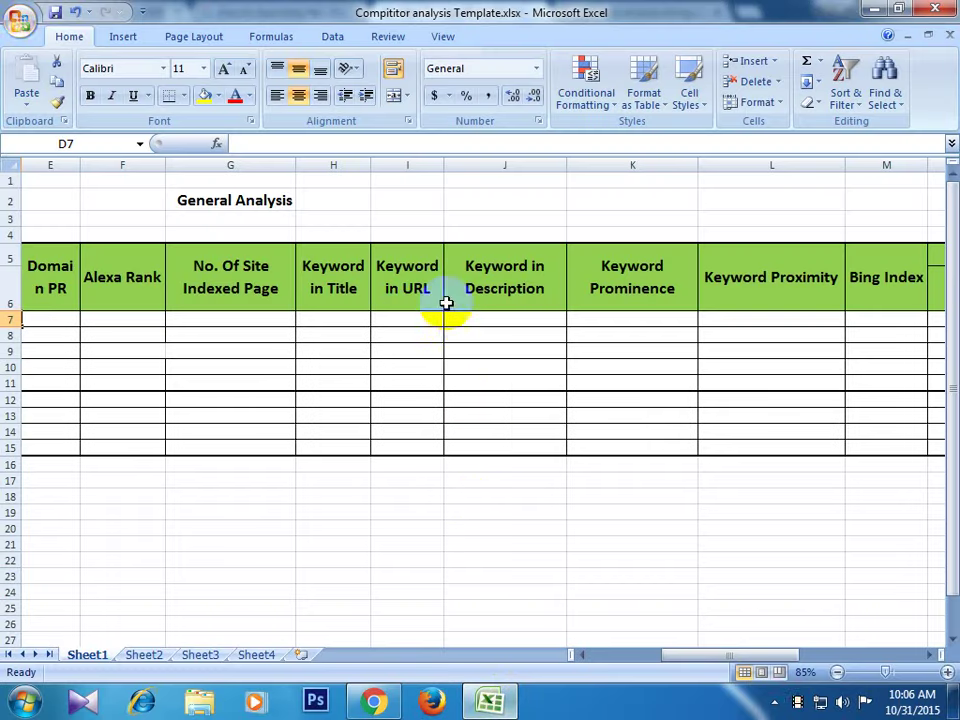
left_click(416, 322)
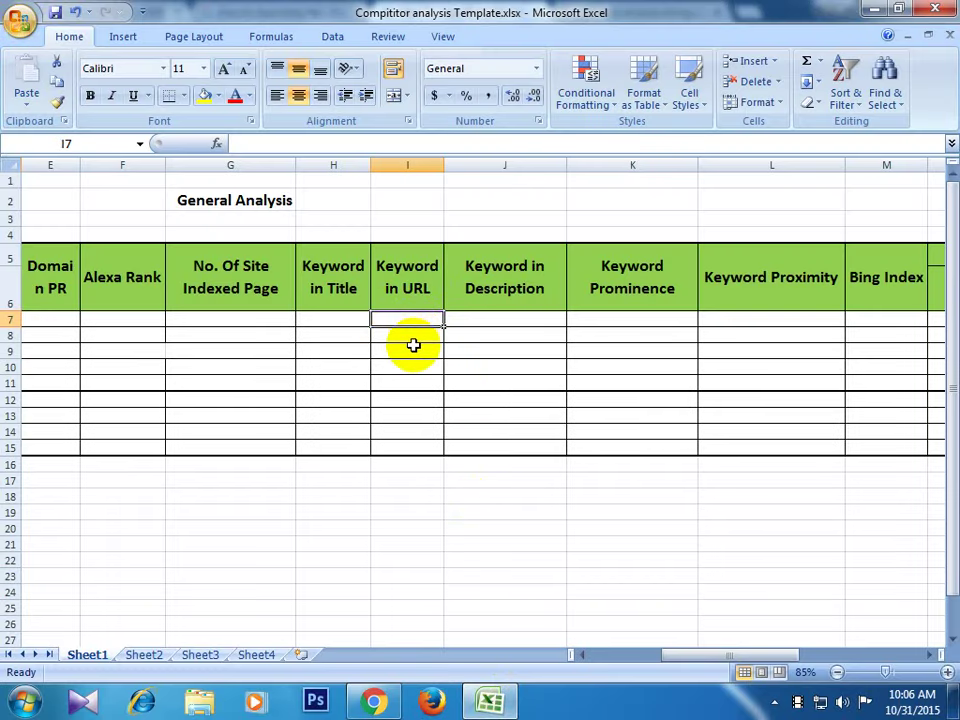
- Select cell J7 under Keyword in Description, switch to Chrome, and examine the Google results' descriptions for the keyword "how to lose body fat"
left_click(495, 320)
left_click(371, 700)
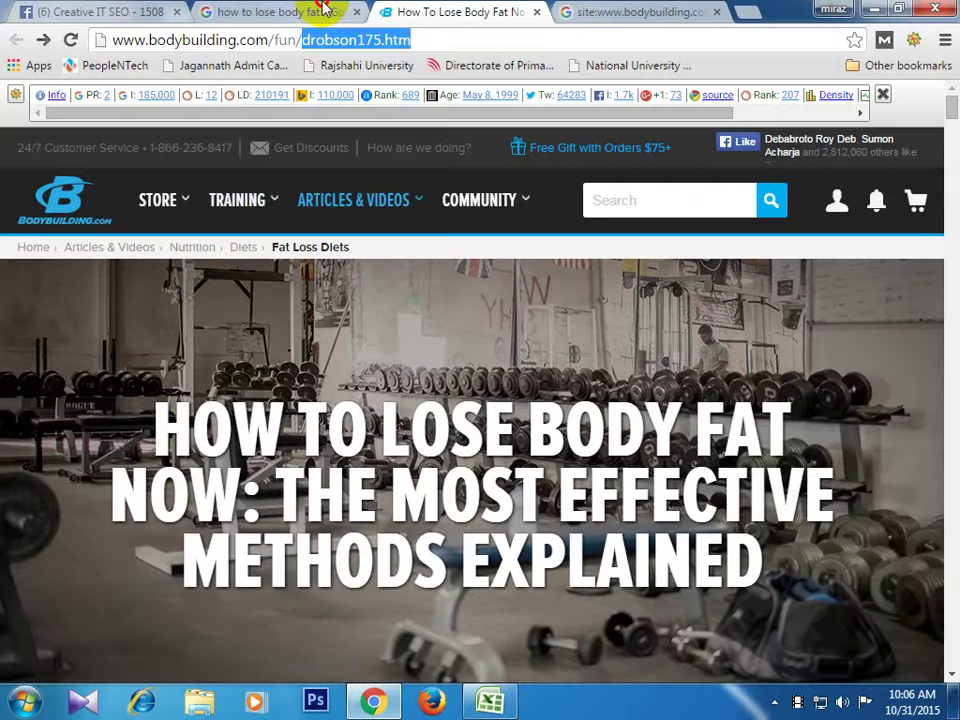
key("ctrl+shift+Tab")
left_click_drag(127, 350, 255, 348)
scroll(143, 480, "down", 1)
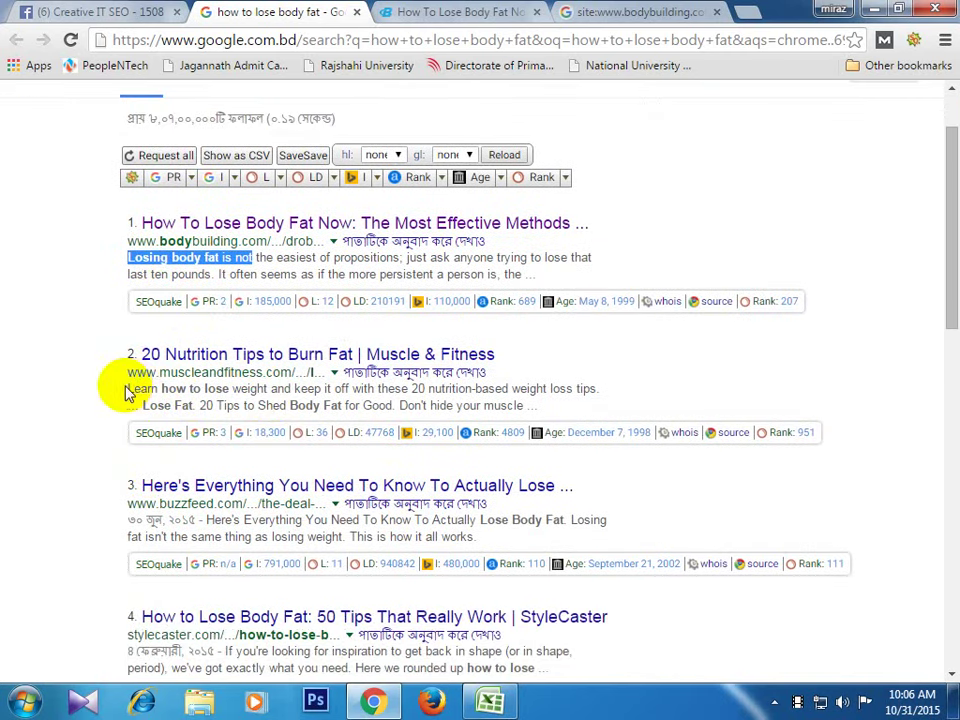
left_click_drag(128, 387, 377, 411)
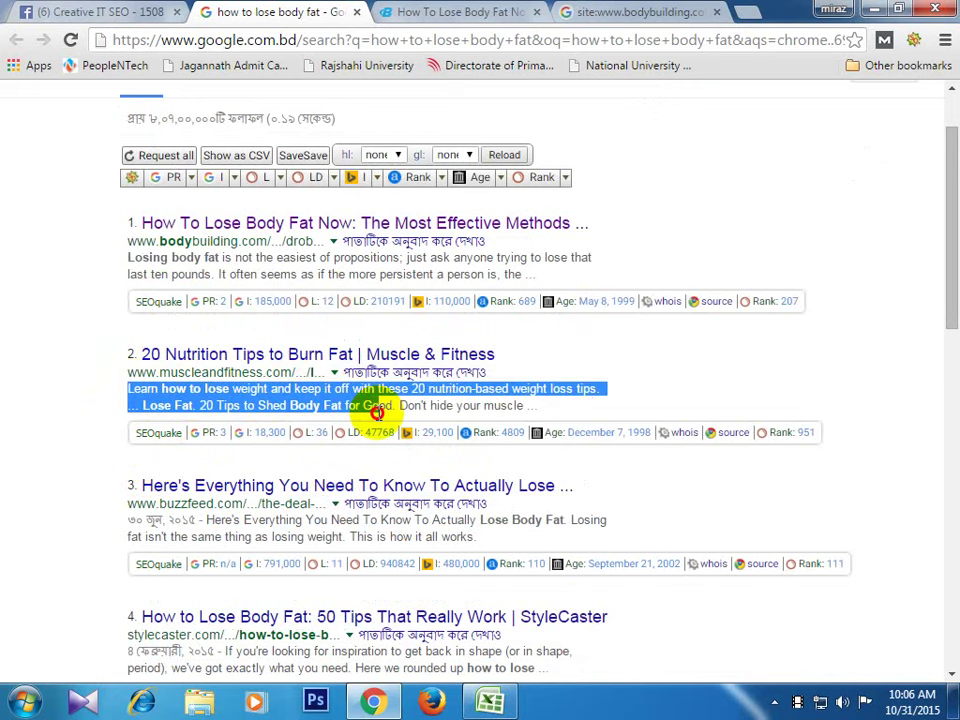
left_click_drag(377, 411, 397, 405)
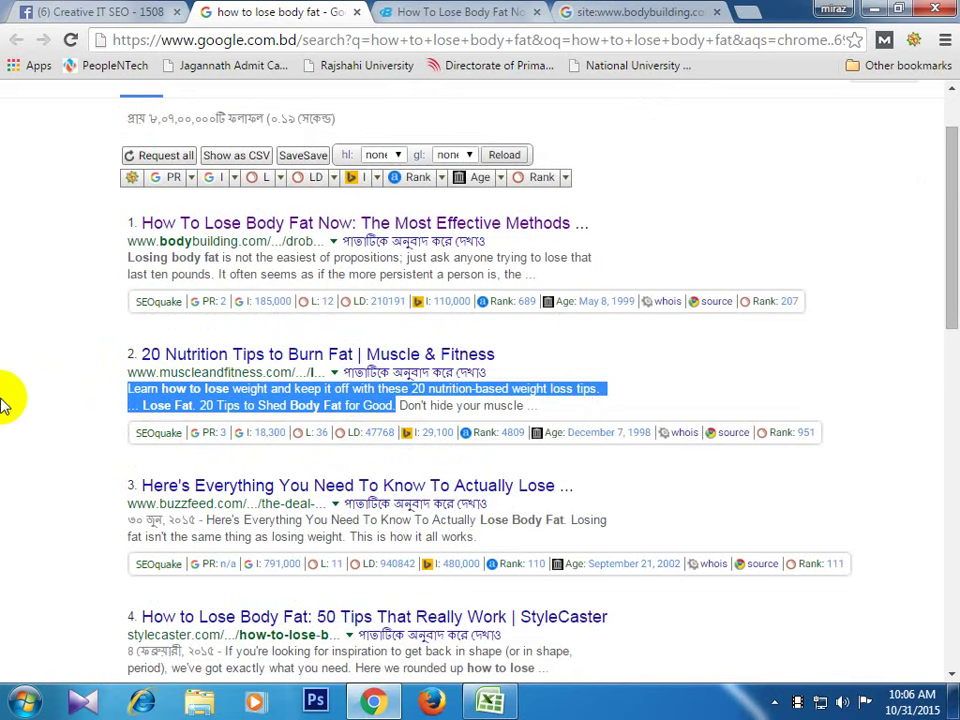
scroll(60, 401, "down", 2)
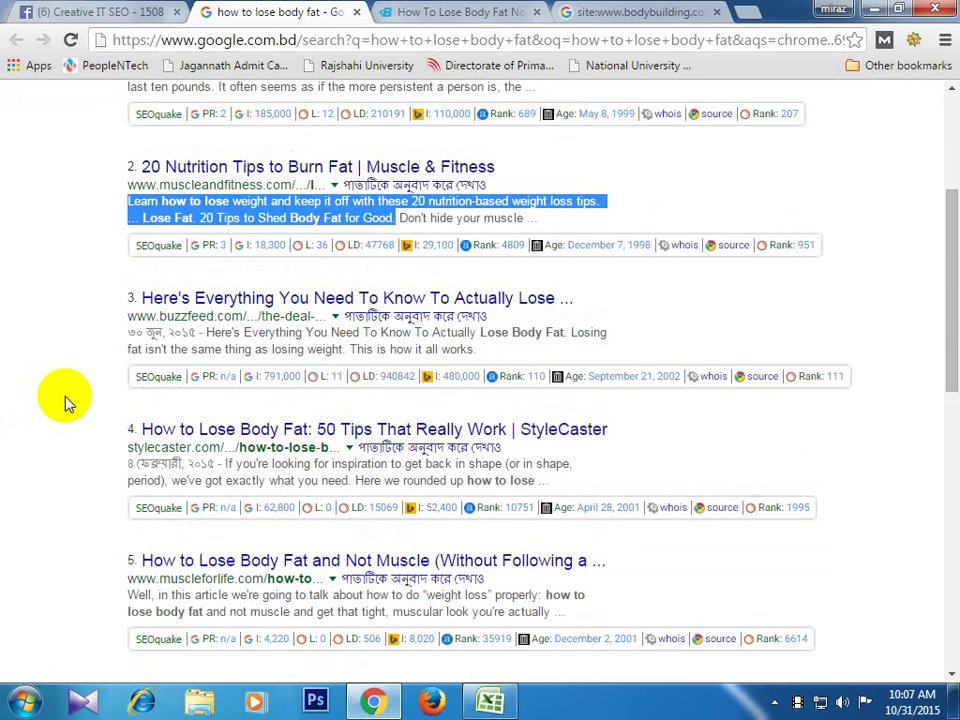
scroll(762, 314, "up", 2)
scroll(762, 314, "up", 1)
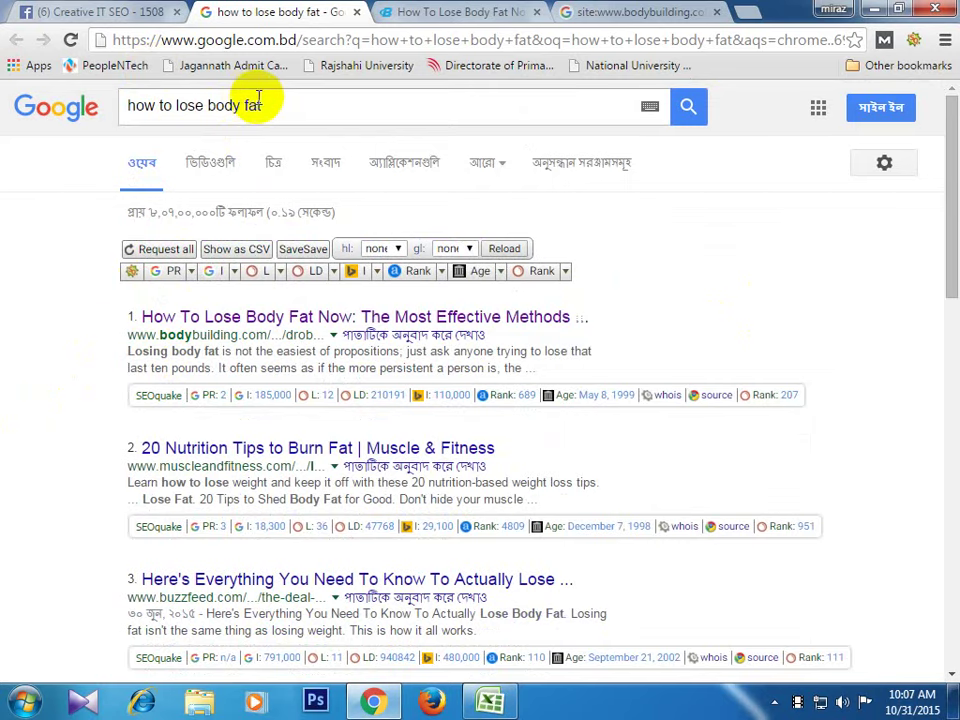
scroll(246, 336, "down", 2)
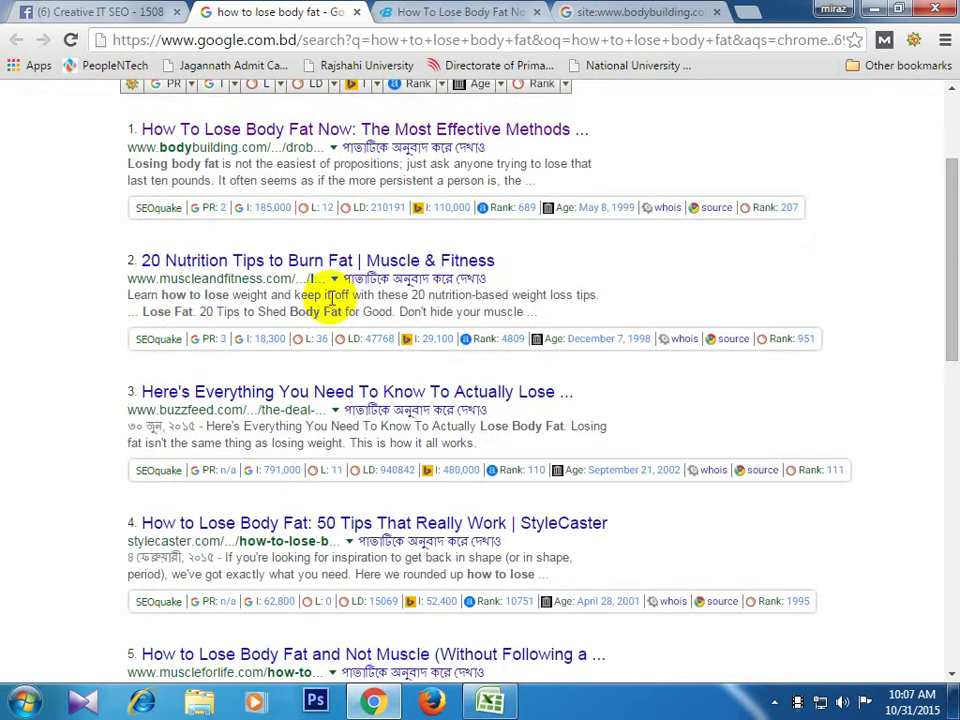
scroll(702, 302, "up", 1)
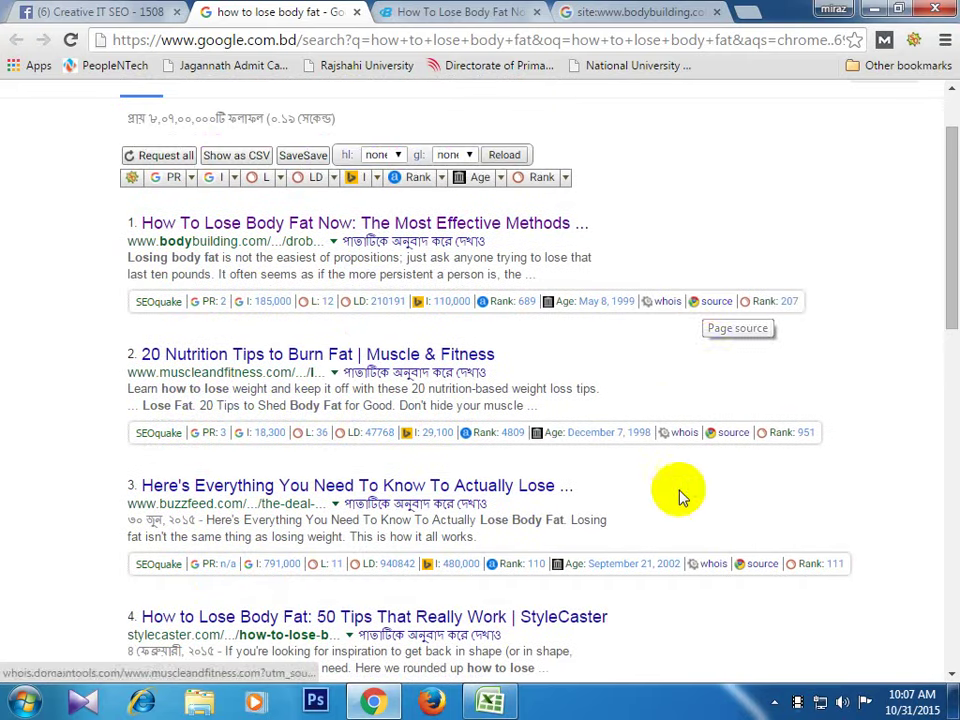
- Review the Excel template's Keyword Prominence column, and check in Chrome where the keyword appears in the first result's title, page and description
left_click(490, 702)
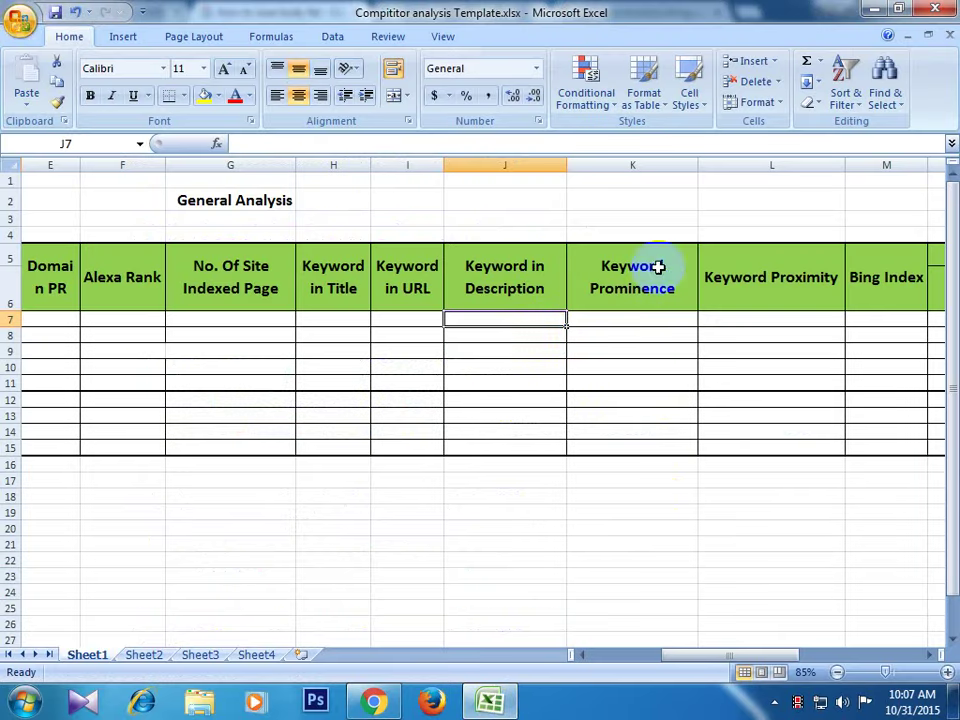
left_click_drag(742, 659, 768, 656)
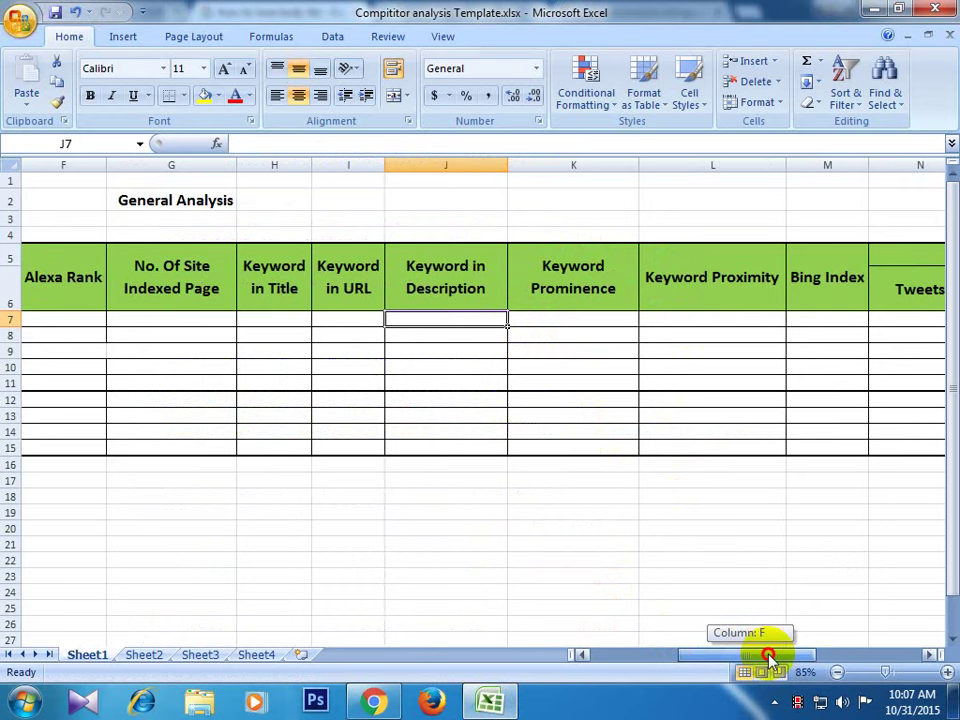
left_click_drag(768, 656, 768, 658)
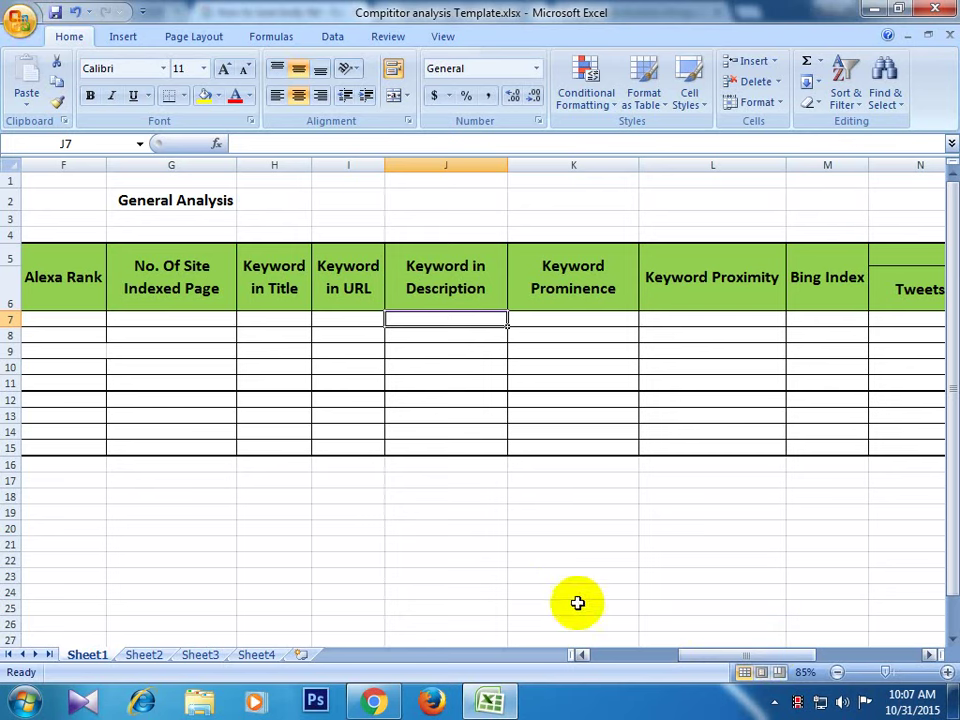
left_click(372, 704)
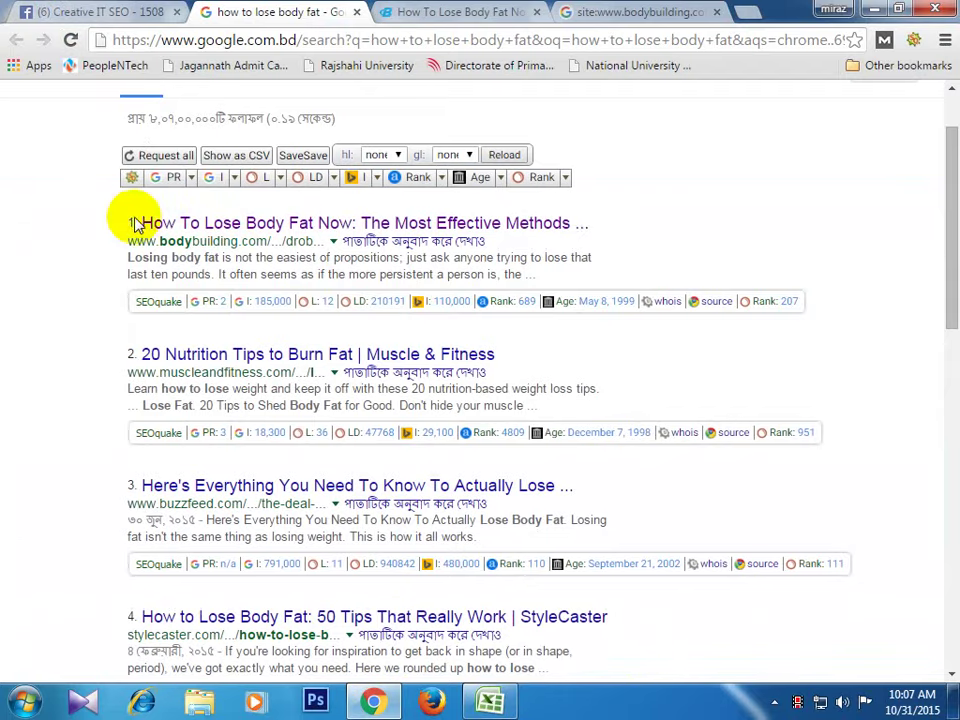
scroll(135, 212, "up", 1)
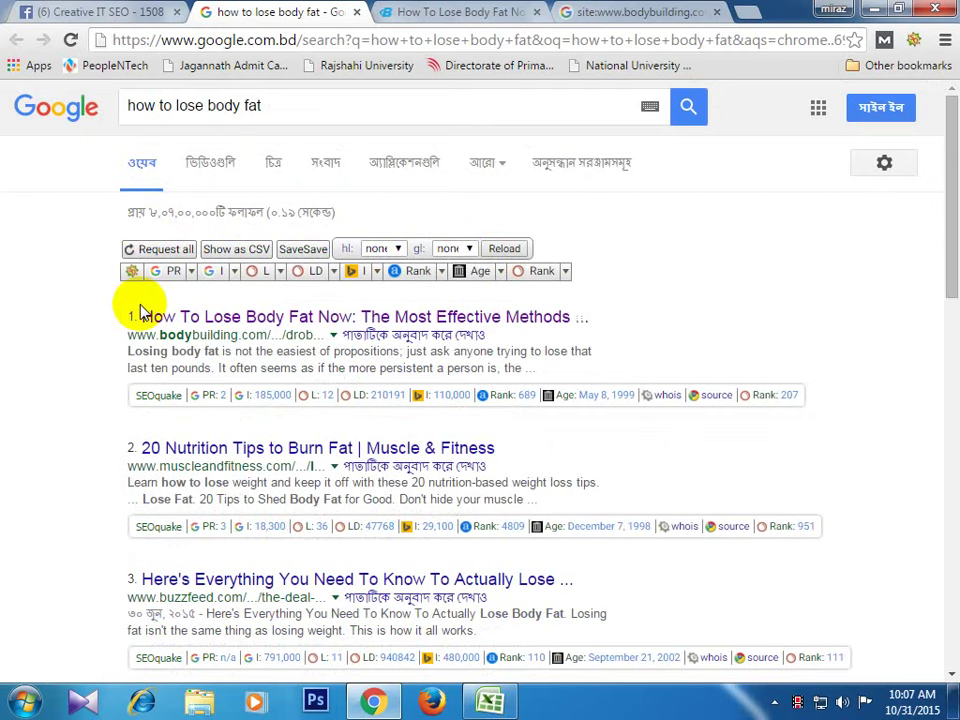
left_click_drag(140, 314, 320, 337)
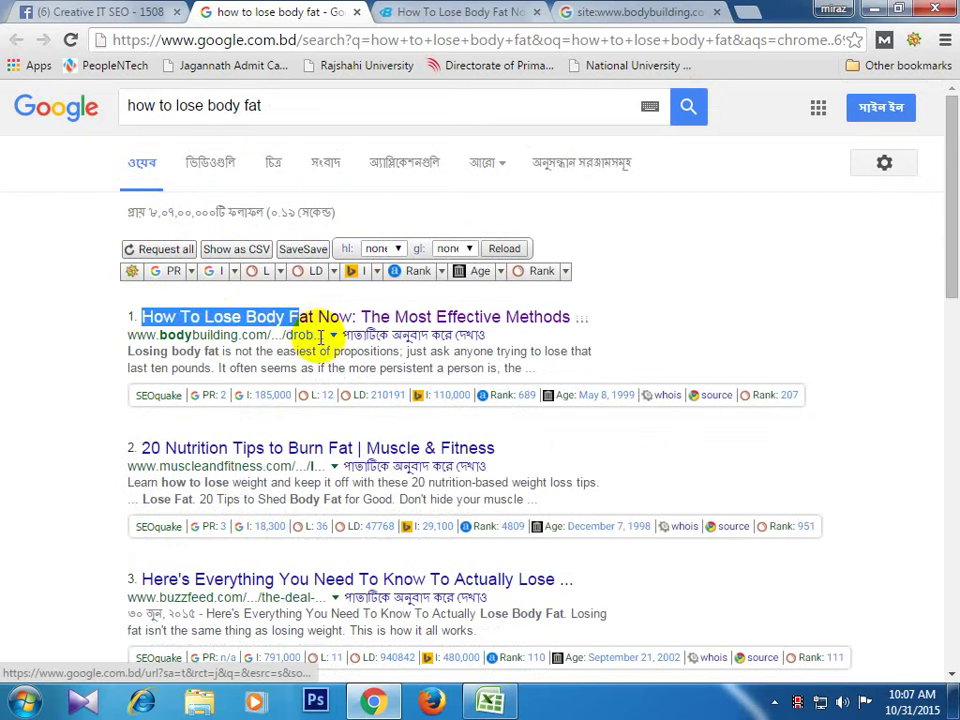
left_click(439, 14)
left_click(252, 14)
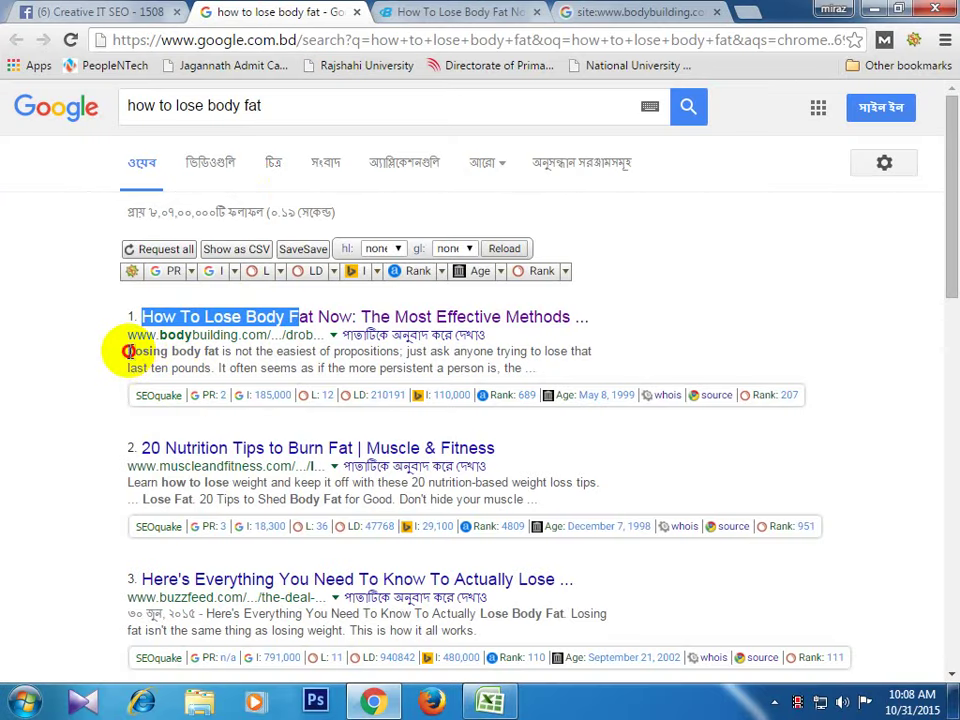
left_click_drag(128, 351, 228, 351)
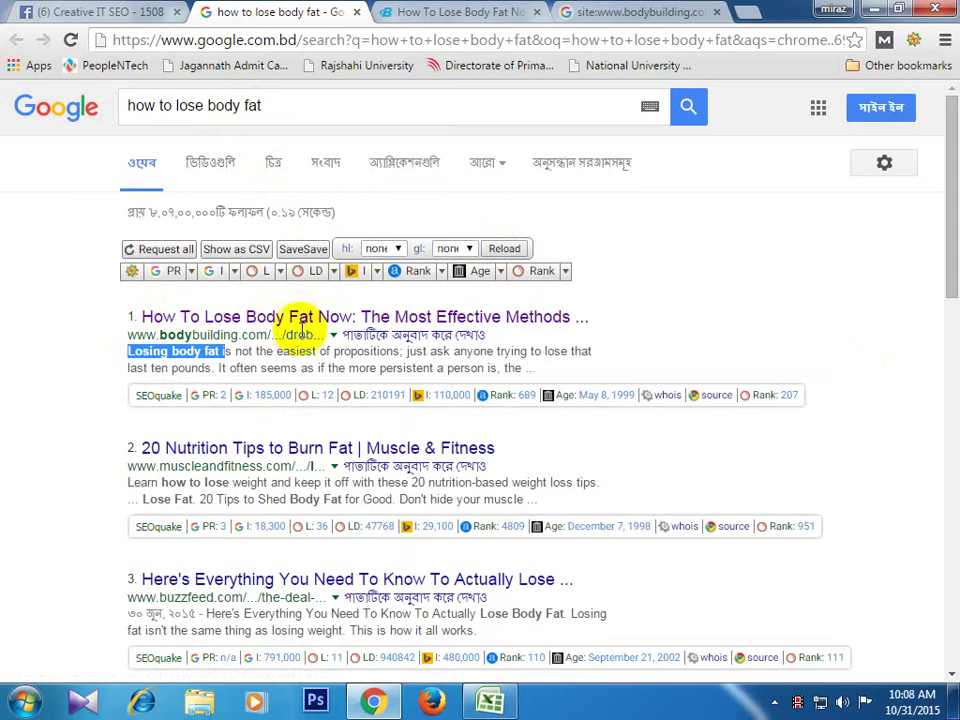
- Compare Excel's Keyword Prominence column with the keyword's placement in the first Google result's title and description in Chrome
left_click(489, 700)
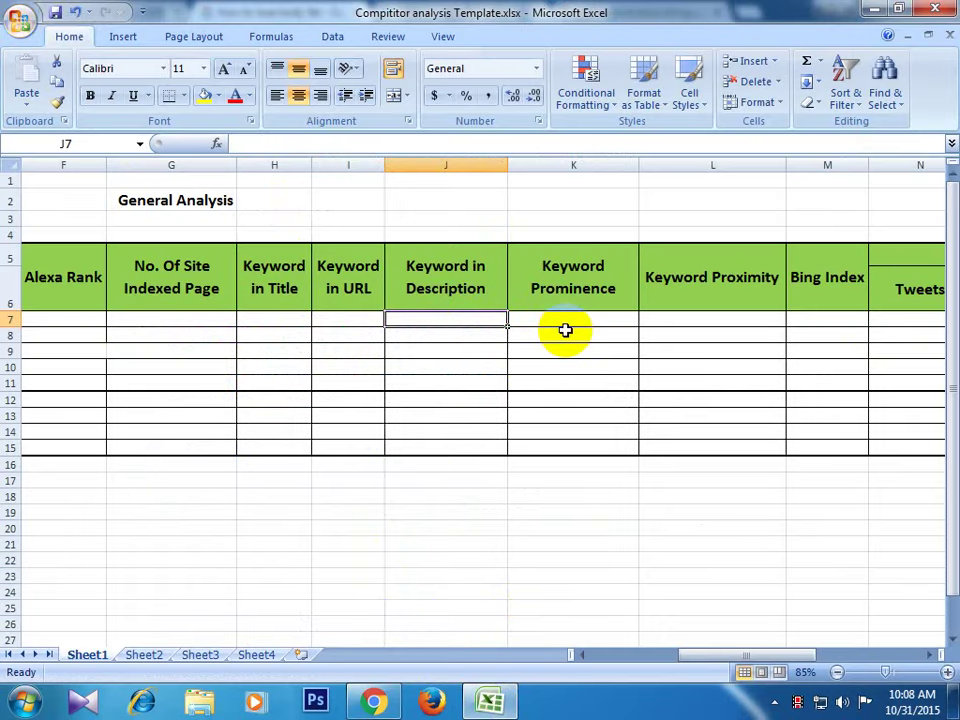
left_click(373, 700)
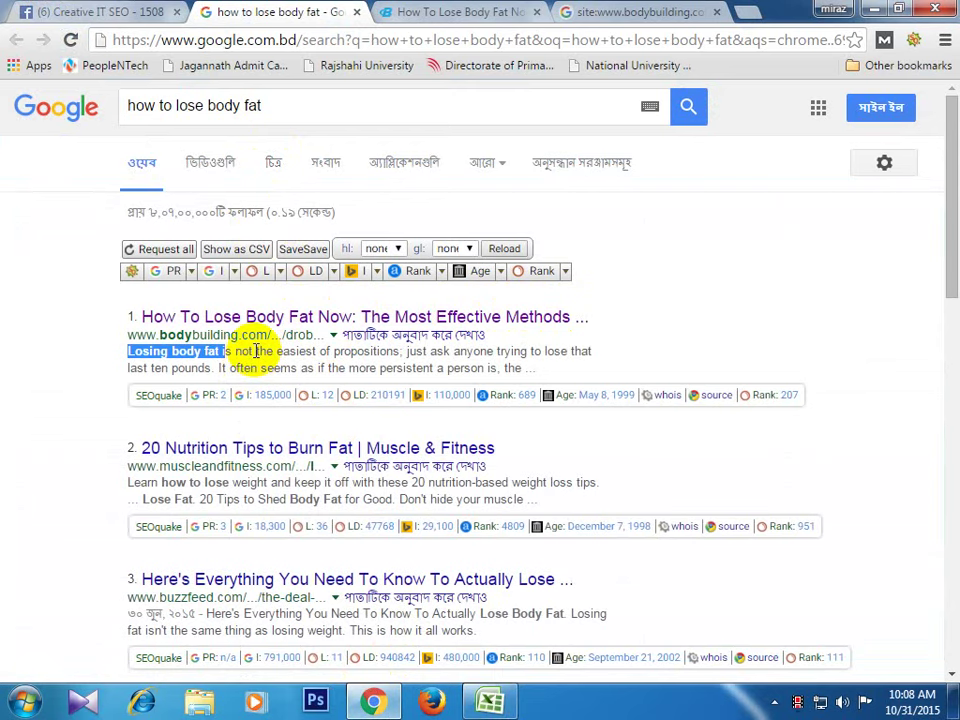
left_click(489, 700)
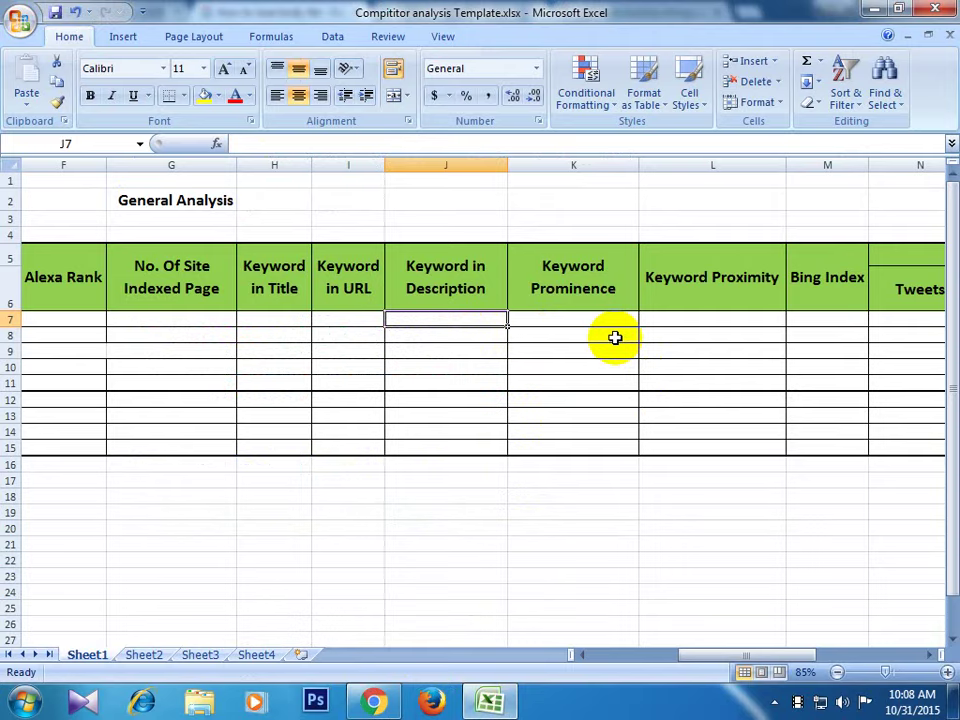
left_click(372, 700)
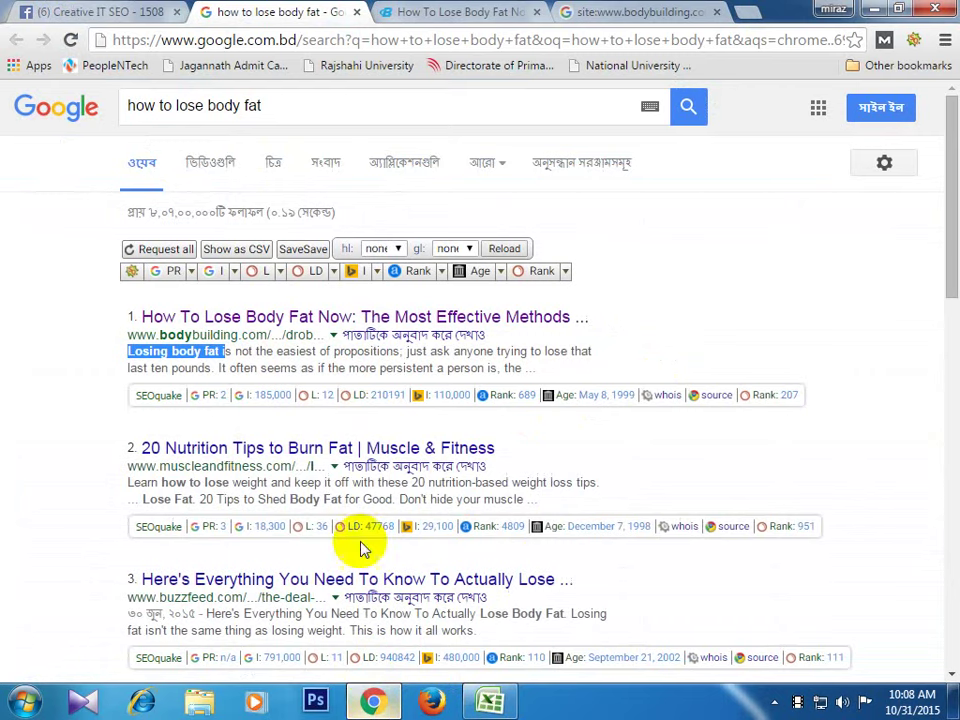
left_click_drag(142, 312, 322, 322)
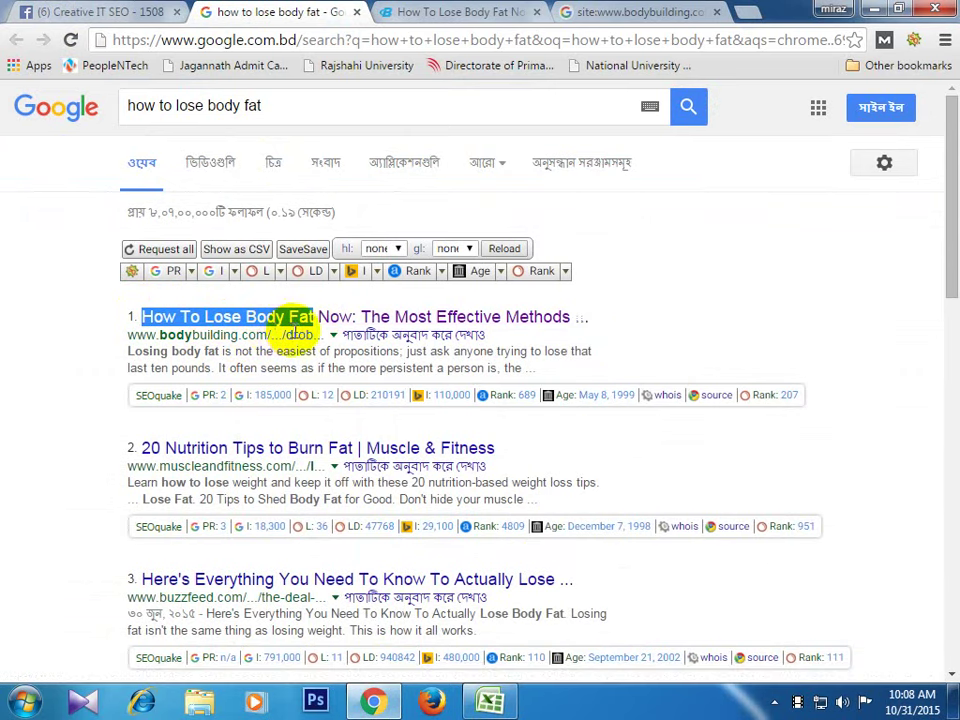
scroll(105, 424, "down", 2)
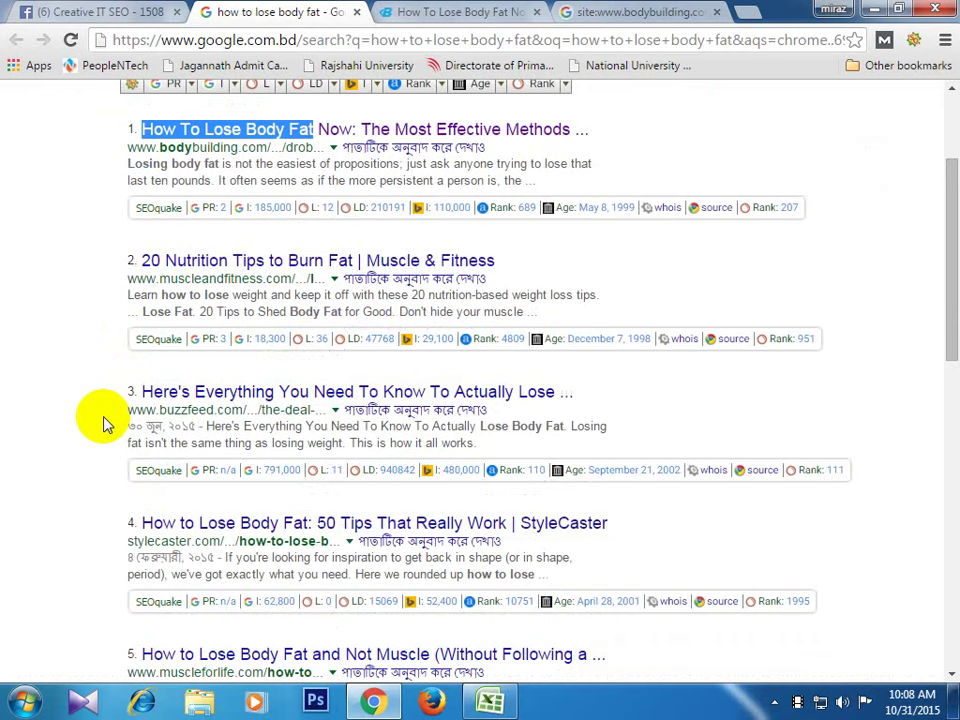
scroll(105, 424, "up", 1)
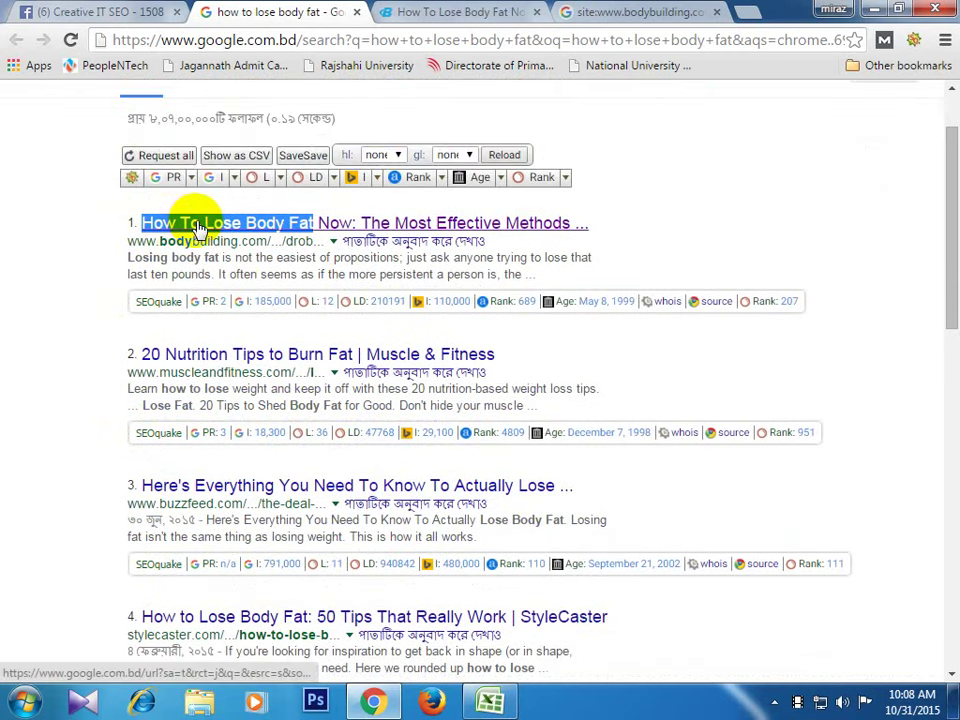
left_click_drag(128, 257, 255, 262)
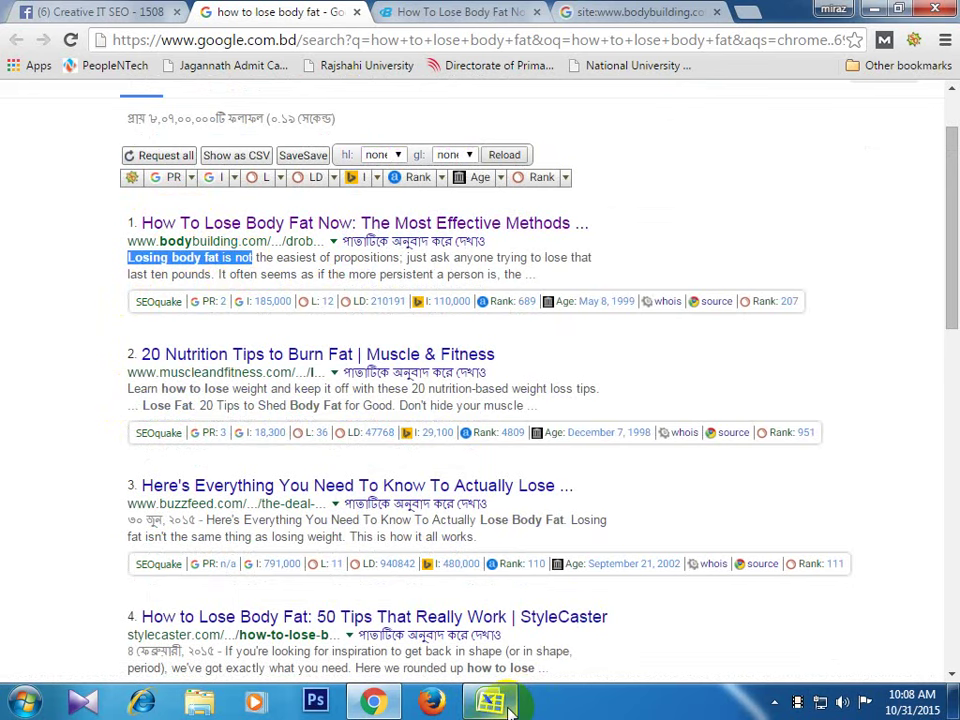
- Compare how the keyword is placed in the titles of the second and fourth Google results
mouse_move(510, 706)
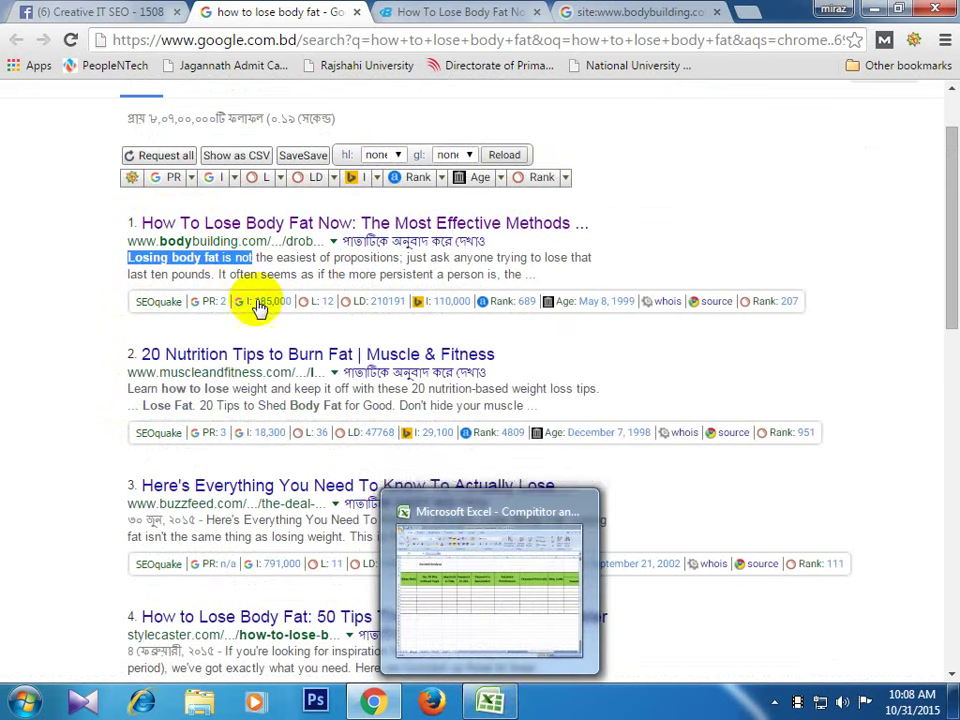
left_click_drag(176, 354, 124, 356)
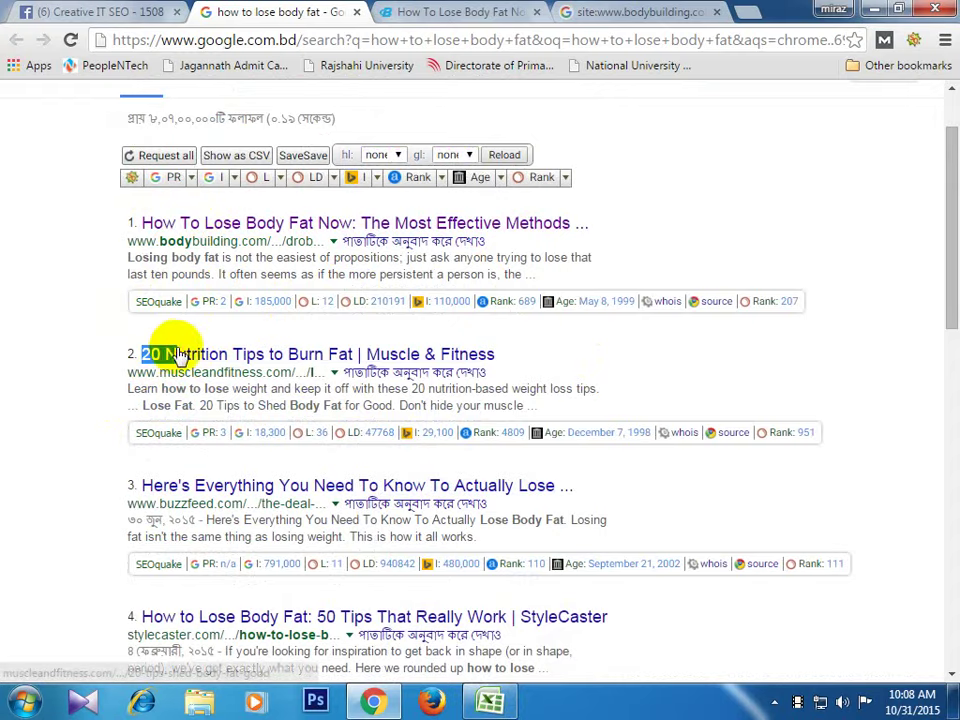
scroll(130, 480, "down", 2)
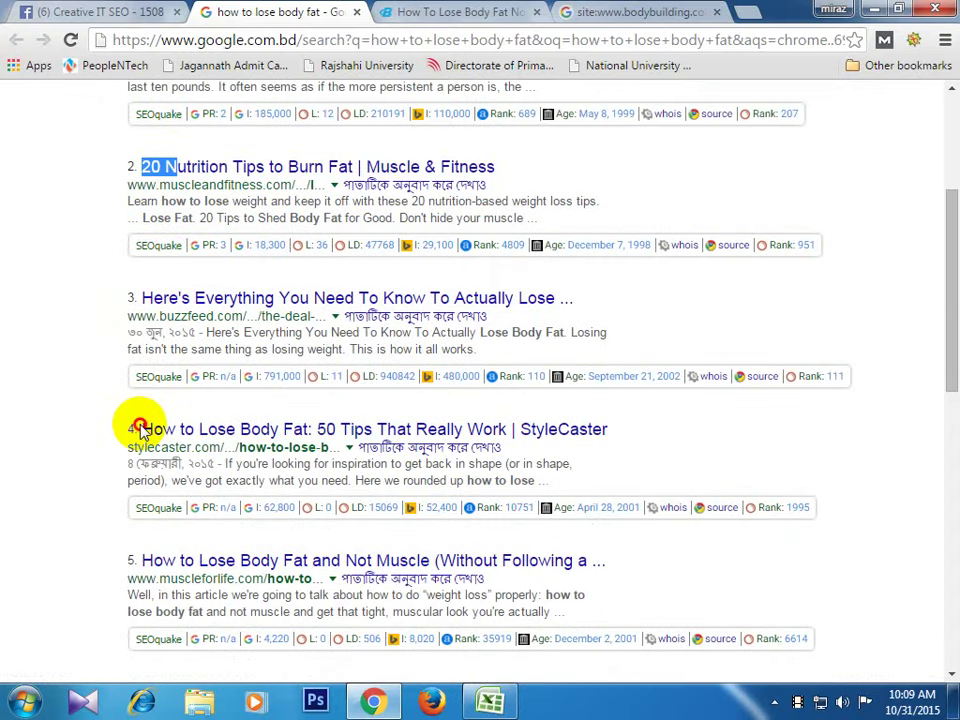
left_click_drag(140, 428, 310, 429)
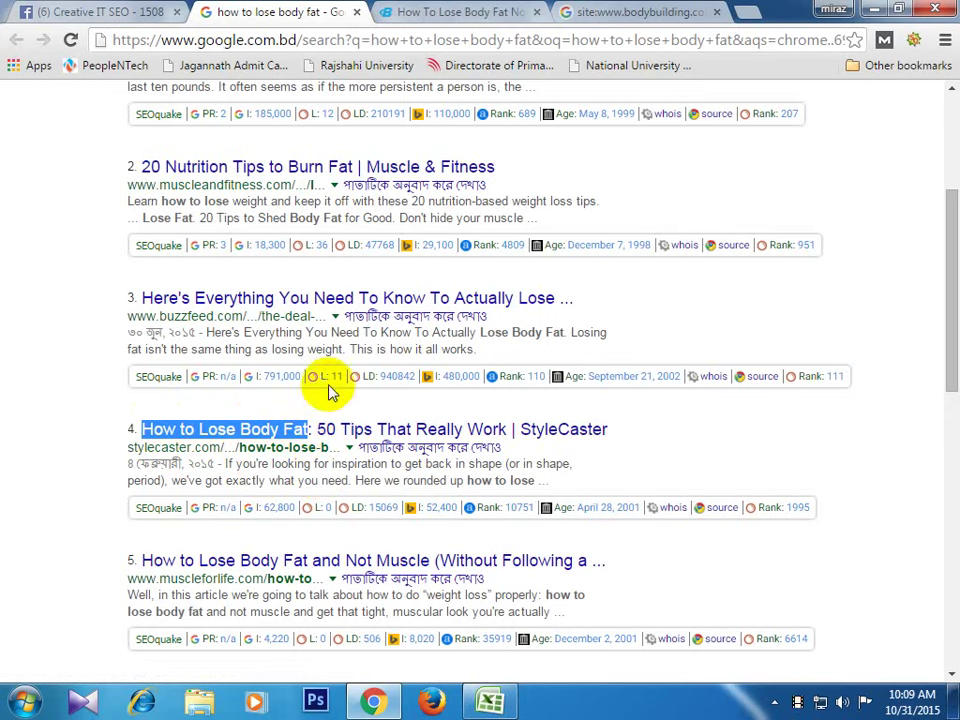
- Review the Excel template's Keyword Proximity column, and check in Chrome how the keyword's words are placed in the fifth result's title and URL
scroll(110, 212, "up", 1)
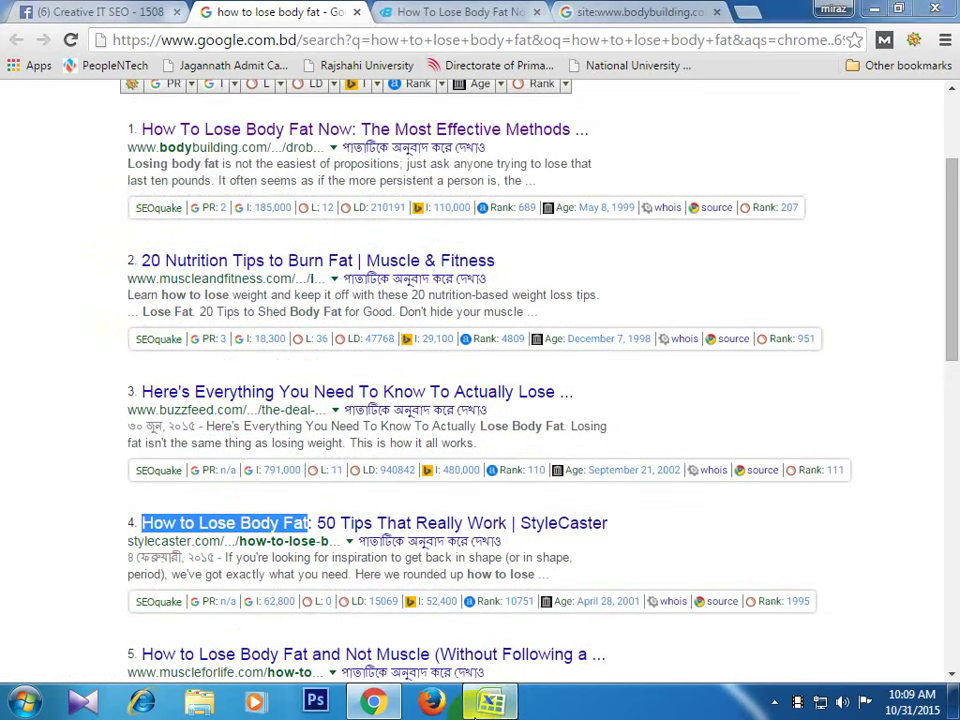
left_click(490, 701)
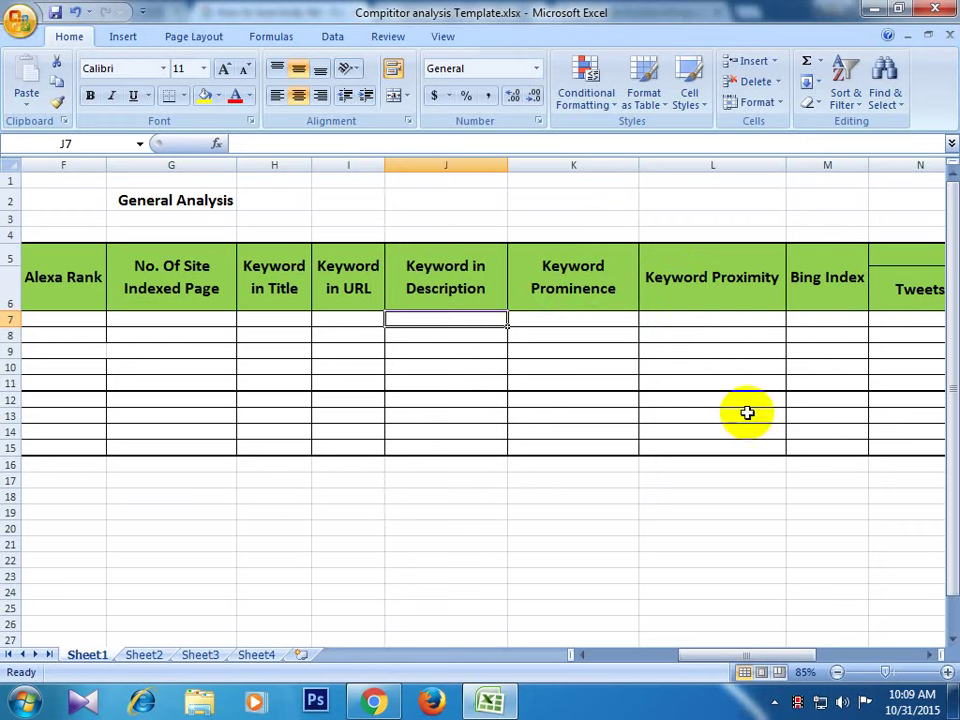
left_click(374, 699)
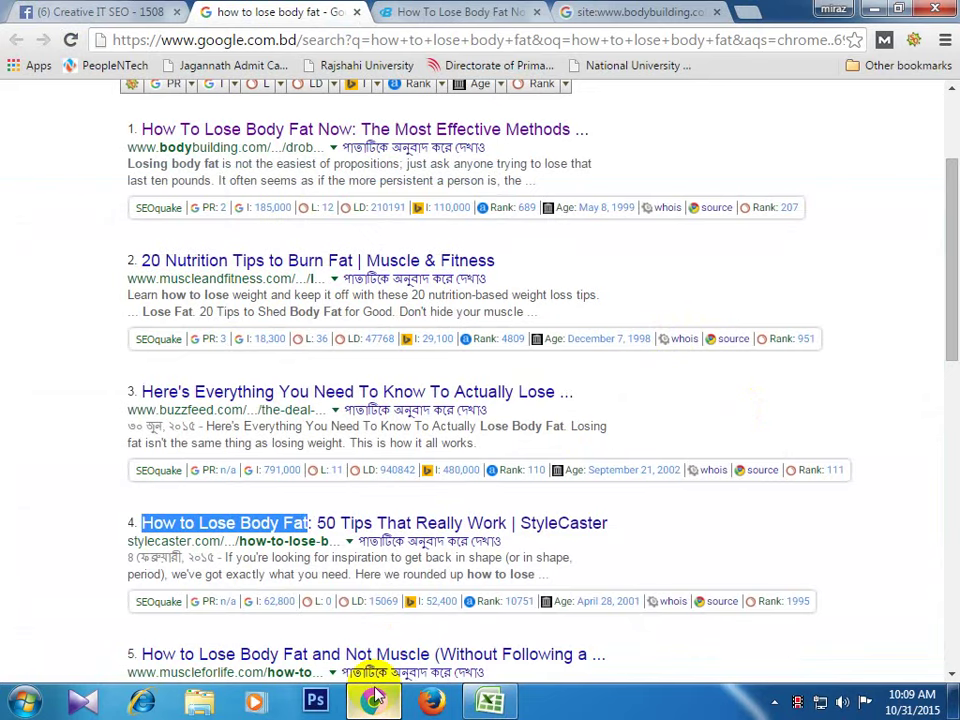
scroll(350, 520, "up", 3)
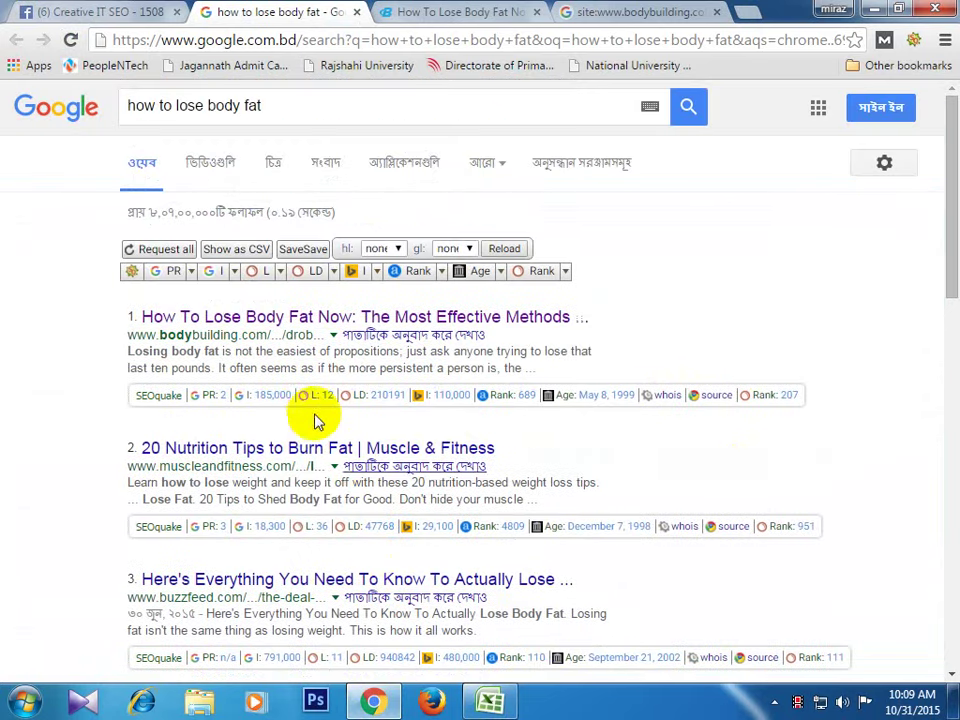
scroll(270, 440, "down", 4)
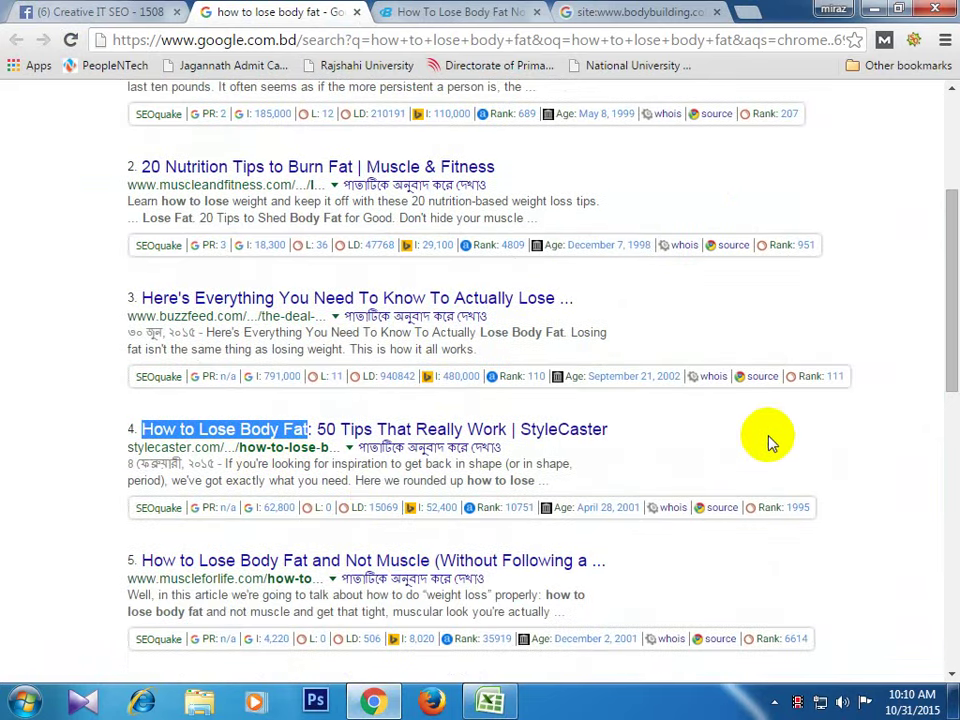
scroll(905, 430, "down", 3)
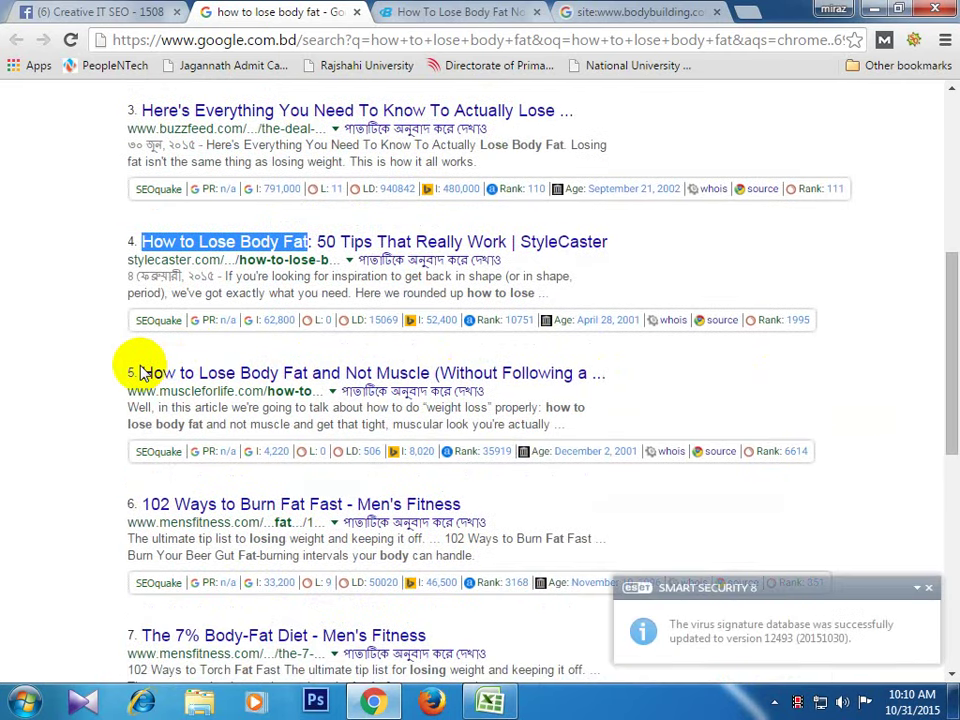
left_click_drag(141, 368, 309, 370)
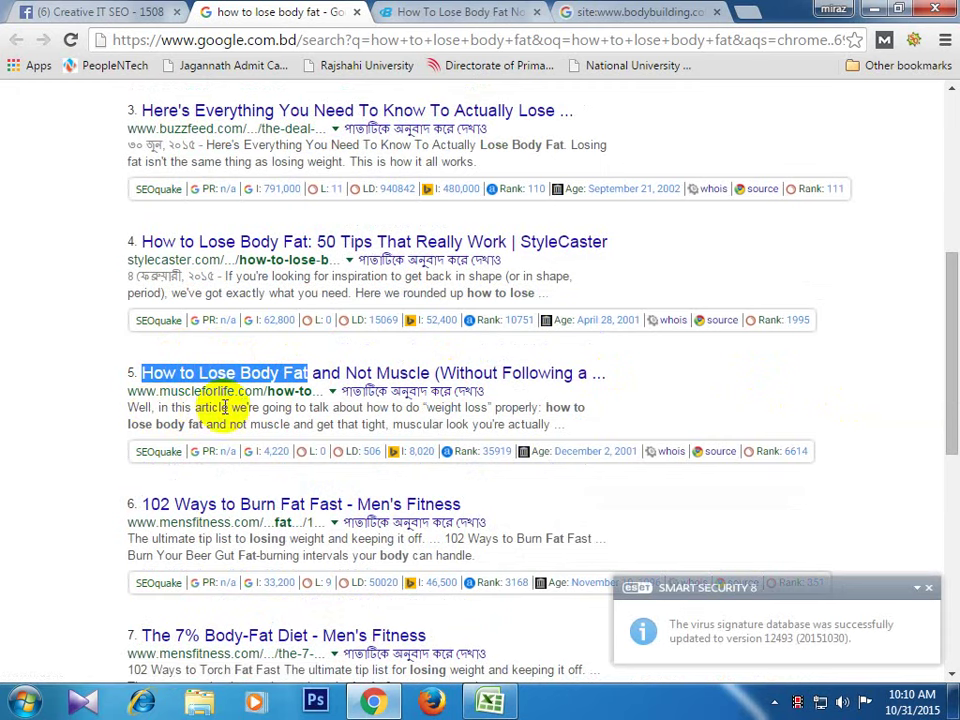
left_click_drag(268, 390, 322, 390)
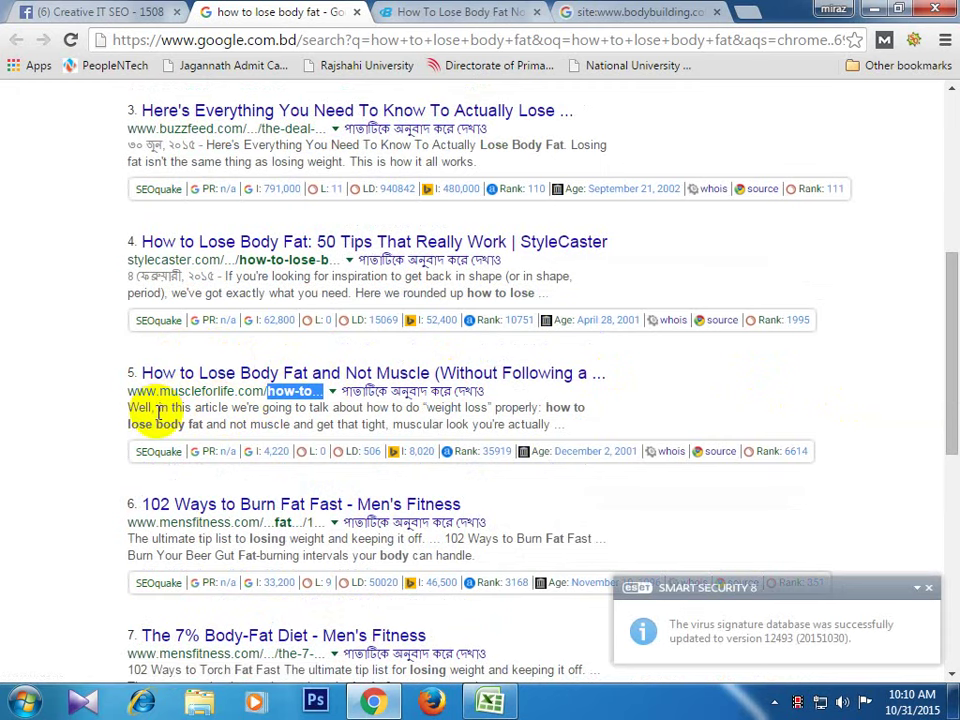
- Compare Excel's Keyword Proximity column with how the keyword's words are spread across the first Google result's description in Chrome
left_click(489, 703)
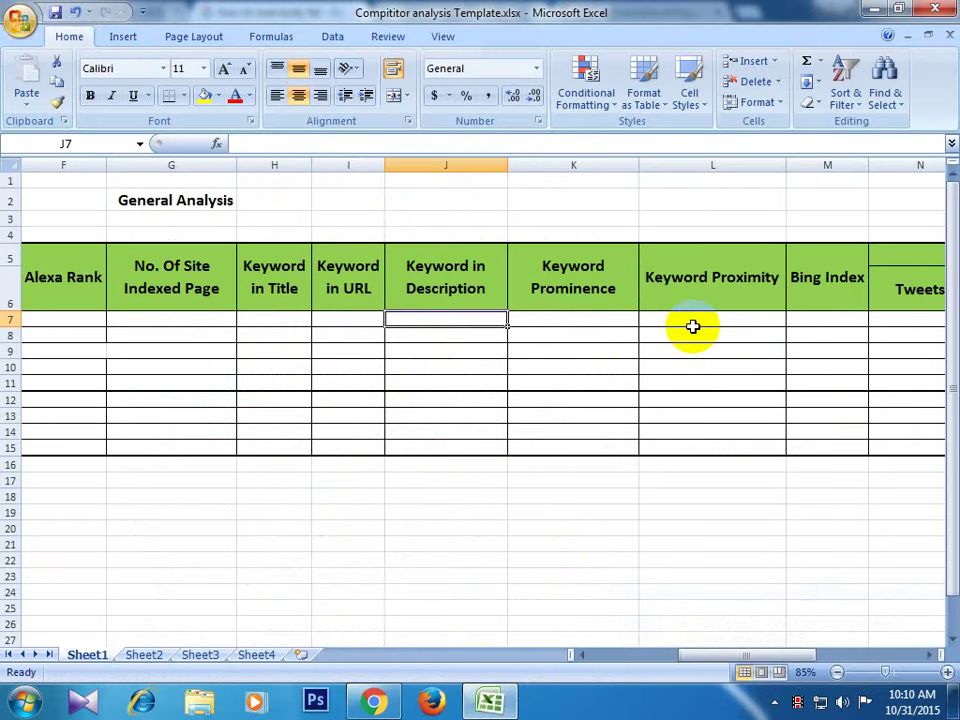
left_click(376, 703)
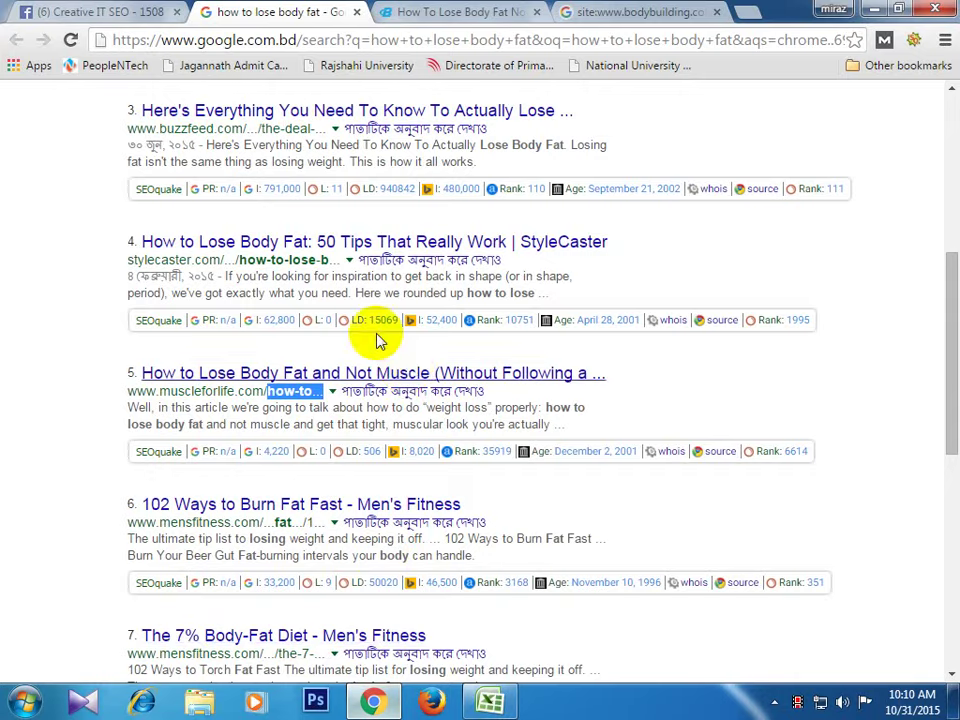
scroll(377, 339, "up", 4)
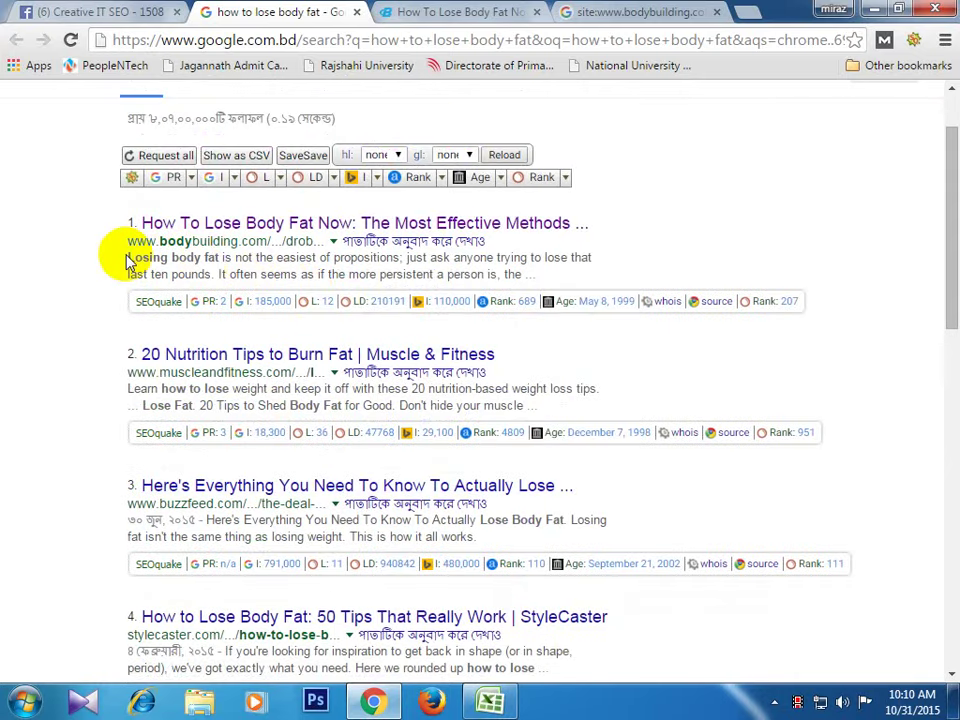
left_click_drag(127, 258, 590, 254)
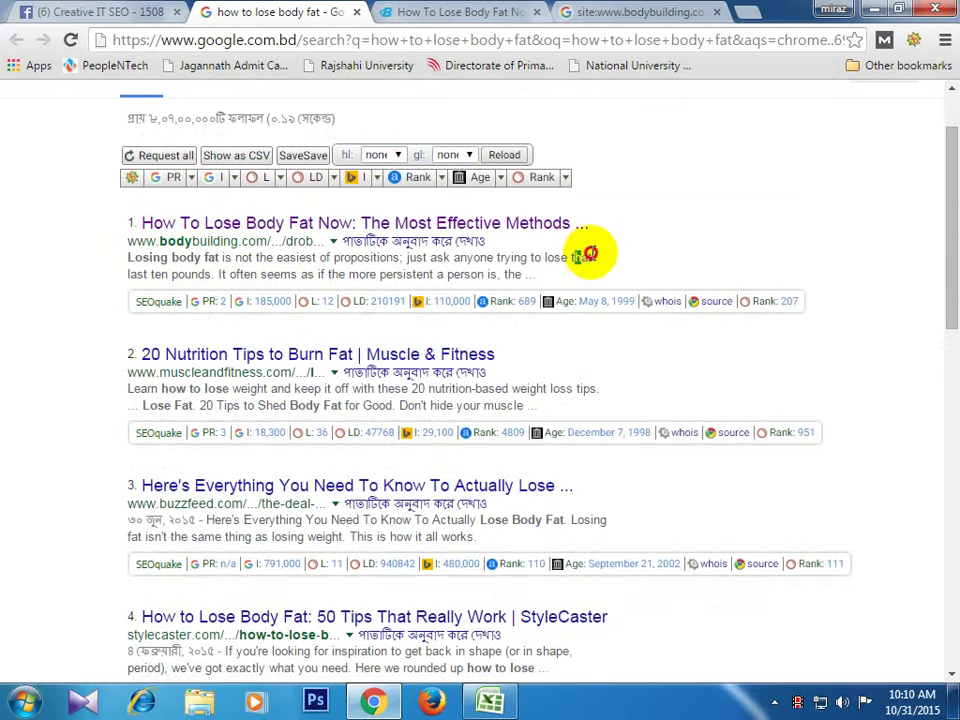
double_click(588, 256)
- Review the Bing Index column in the Excel template, and check the first Google result's SEOquake Bing index metric in Chrome
left_click(490, 702)
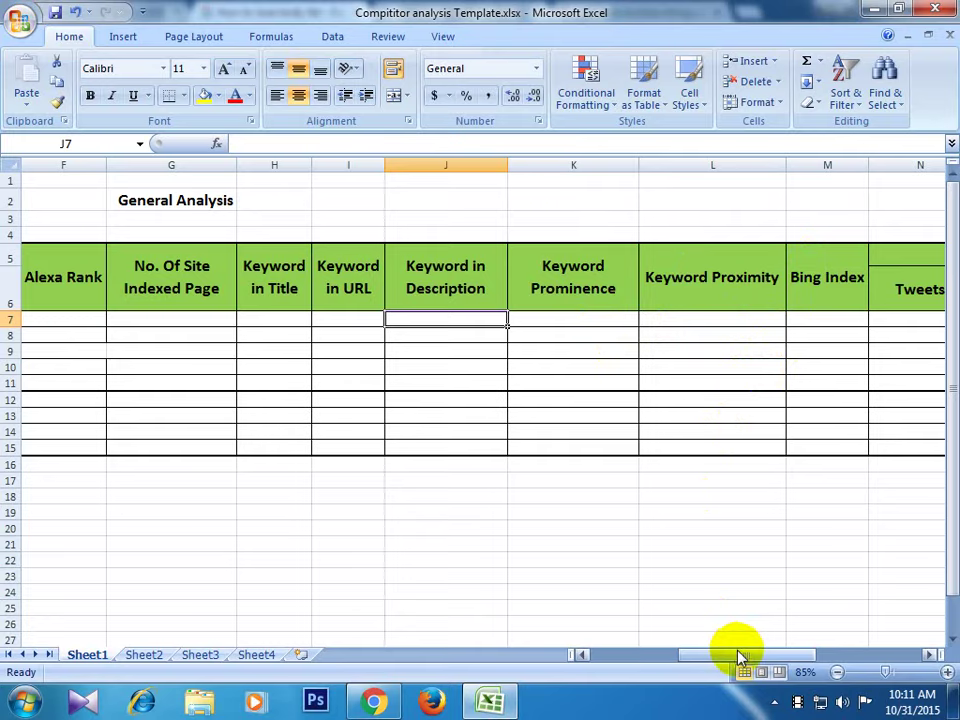
left_click_drag(737, 655, 771, 657)
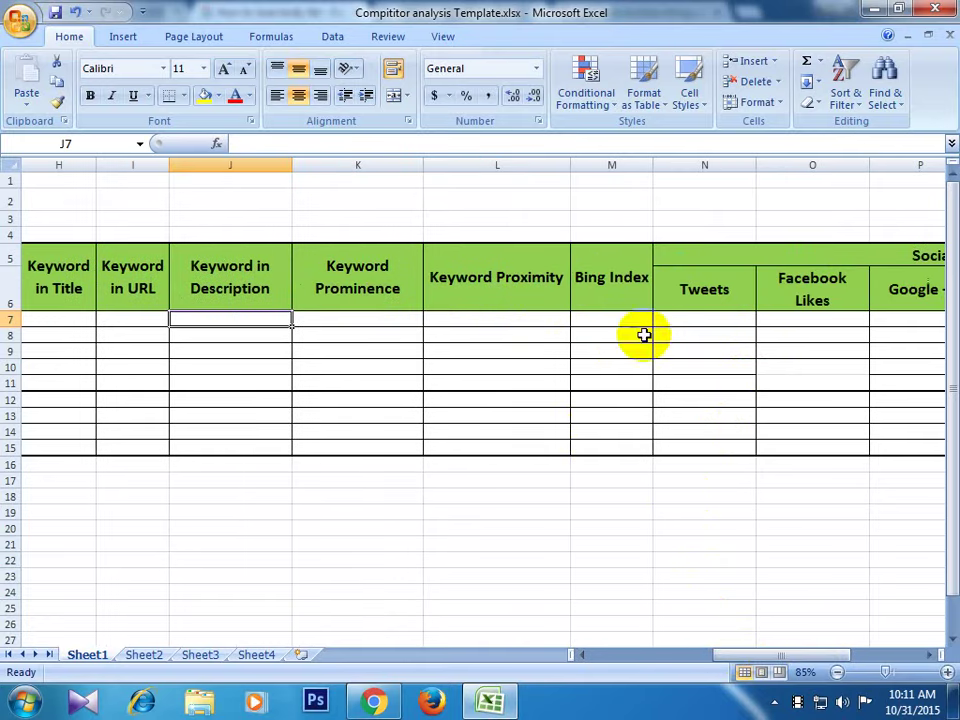
left_click_drag(804, 652, 857, 655)
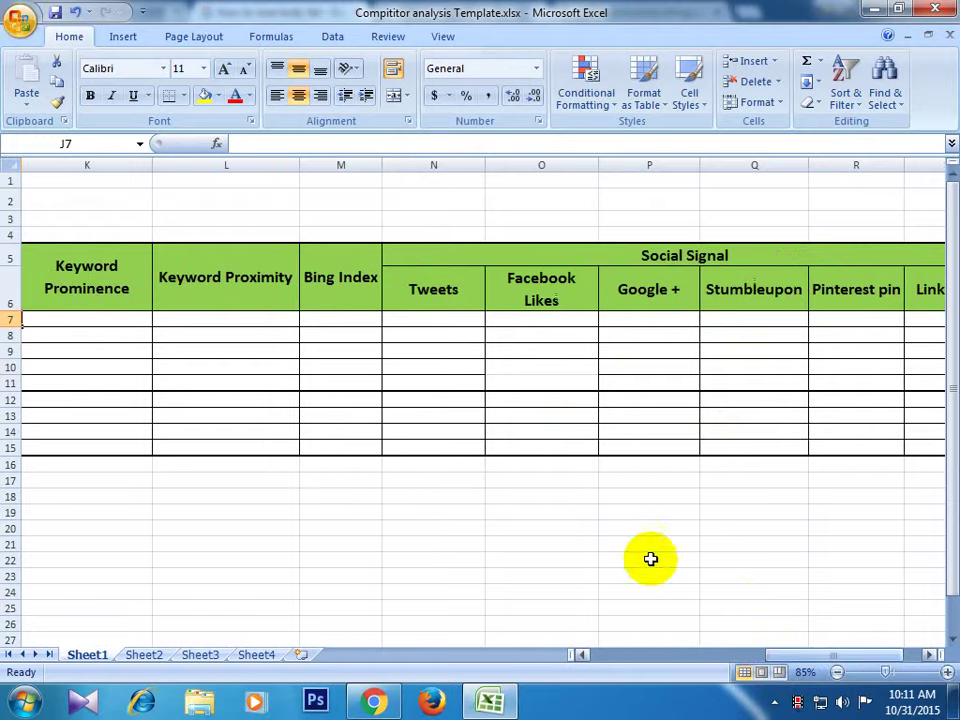
left_click(373, 700)
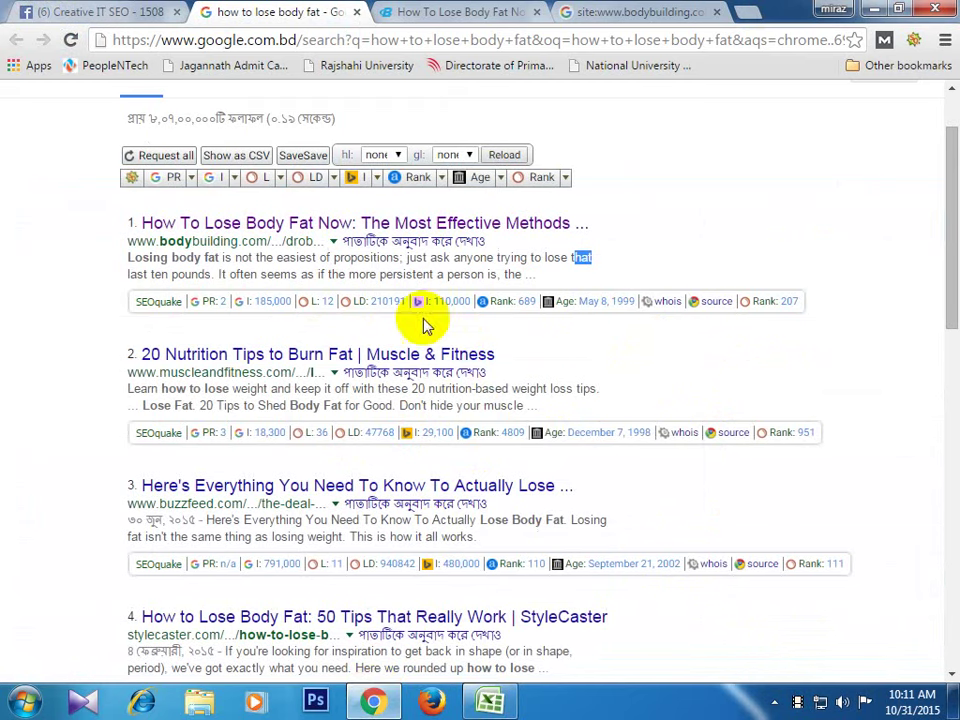
- Compare the Excel template's Social Signal columns with the SEOquake tweet, Facebook and Google+ metrics on the bodybuilding.com article in Chrome
left_click(490, 700)
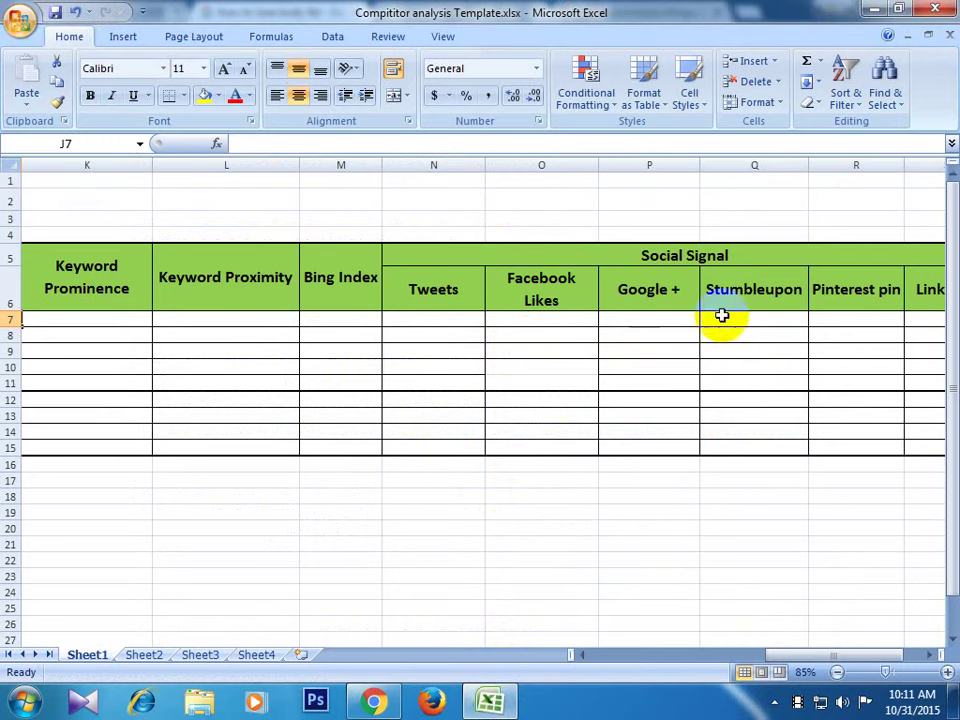
left_click_drag(825, 656, 862, 660)
left_click(373, 700)
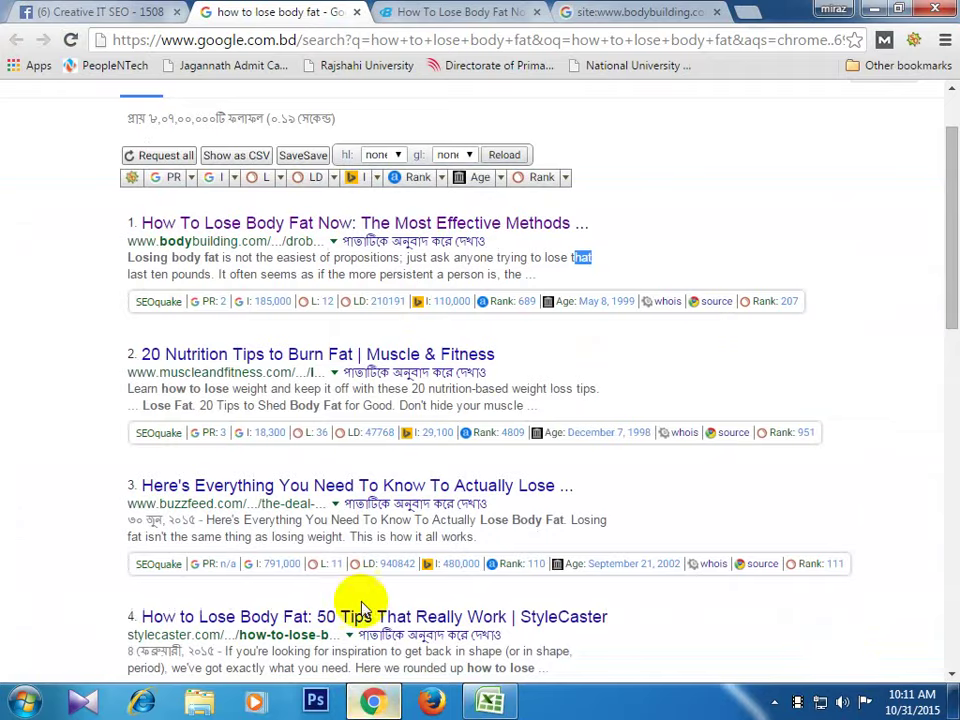
left_click(382, 12)
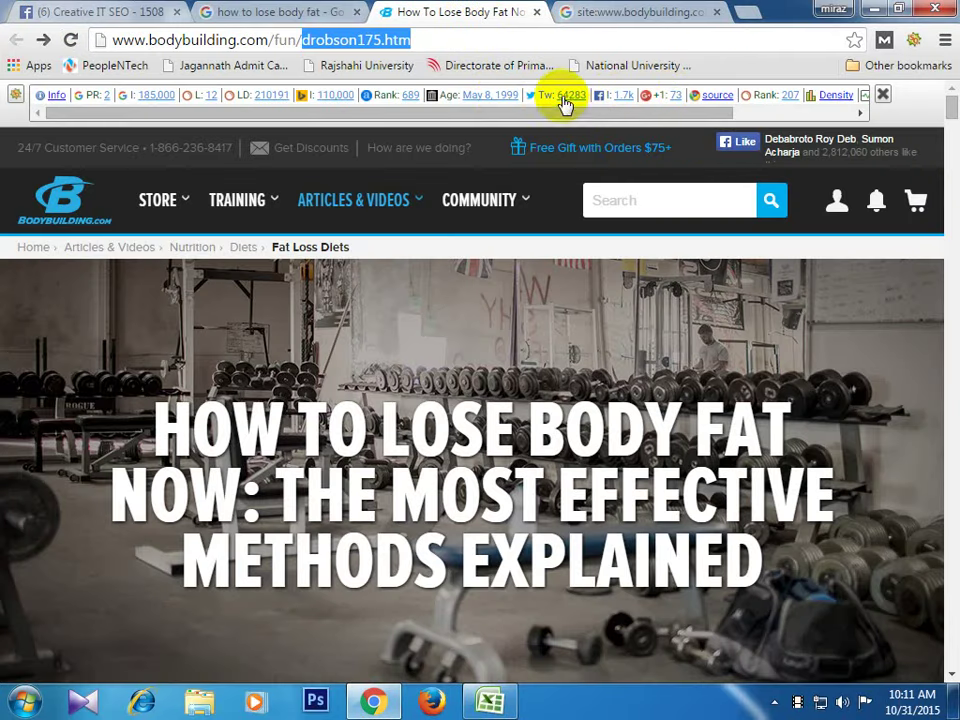
left_click(490, 700)
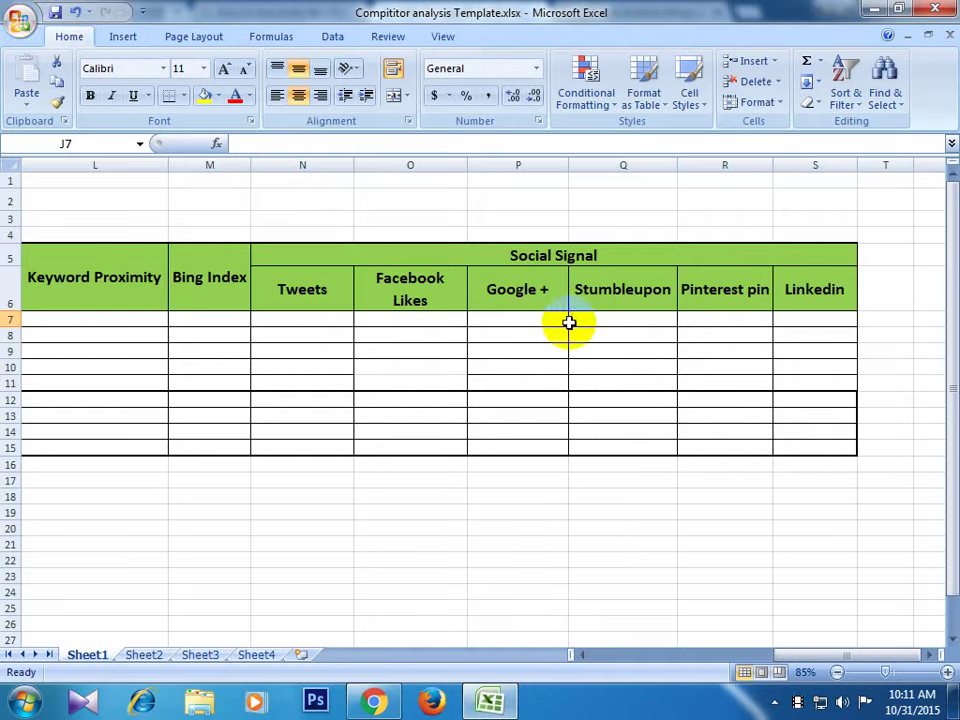
left_click(373, 700)
left_click(664, 11)
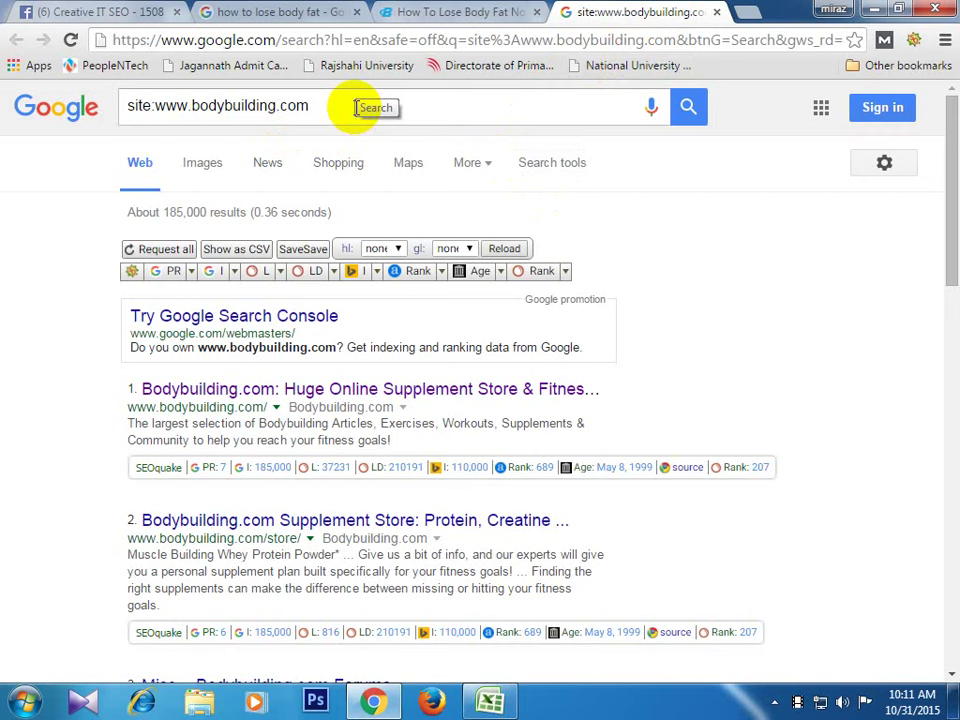
key("ctrl+a")
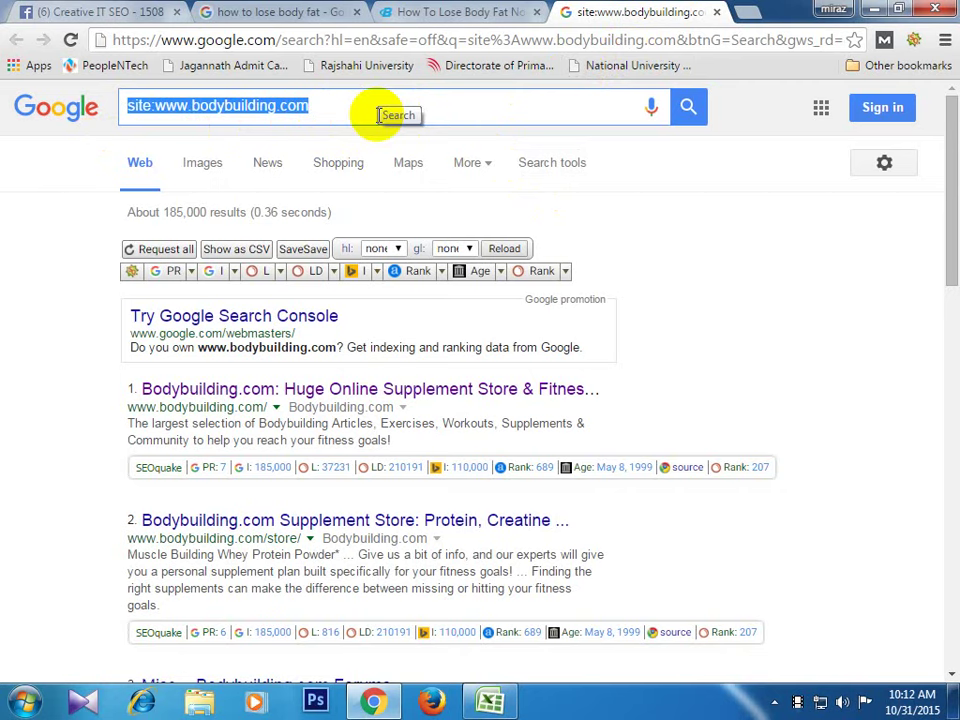
type("so")
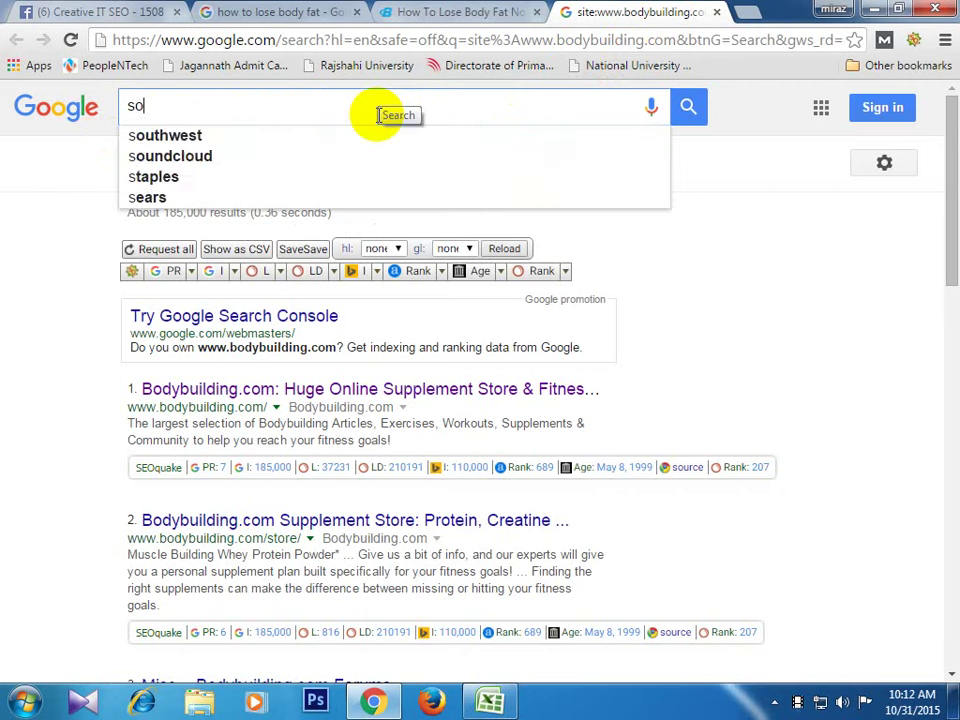
type("cial sig")
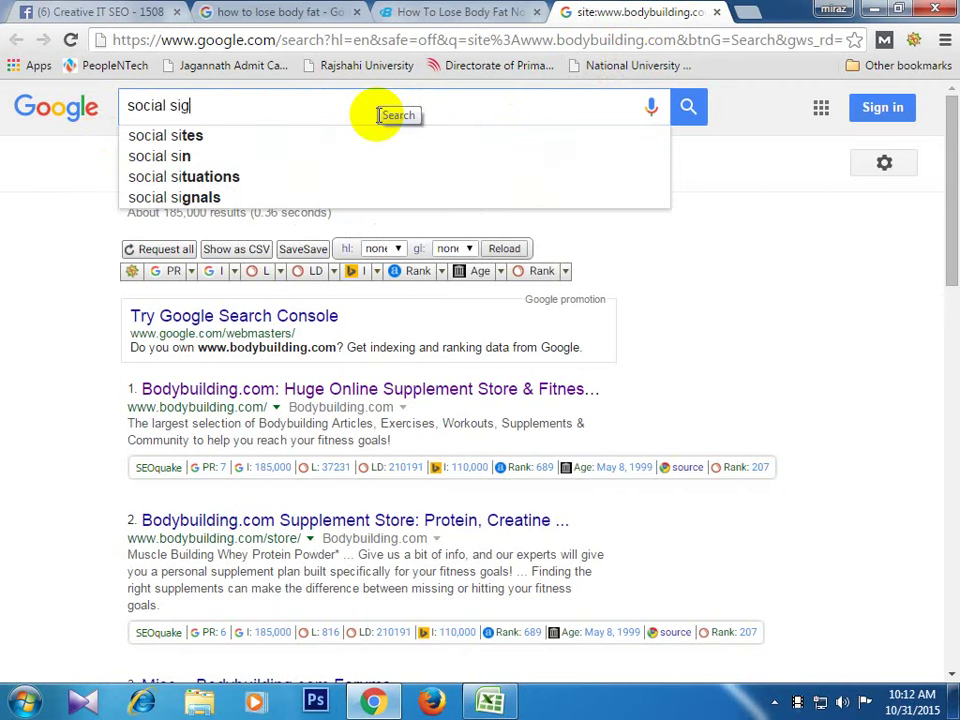
type("nal che")
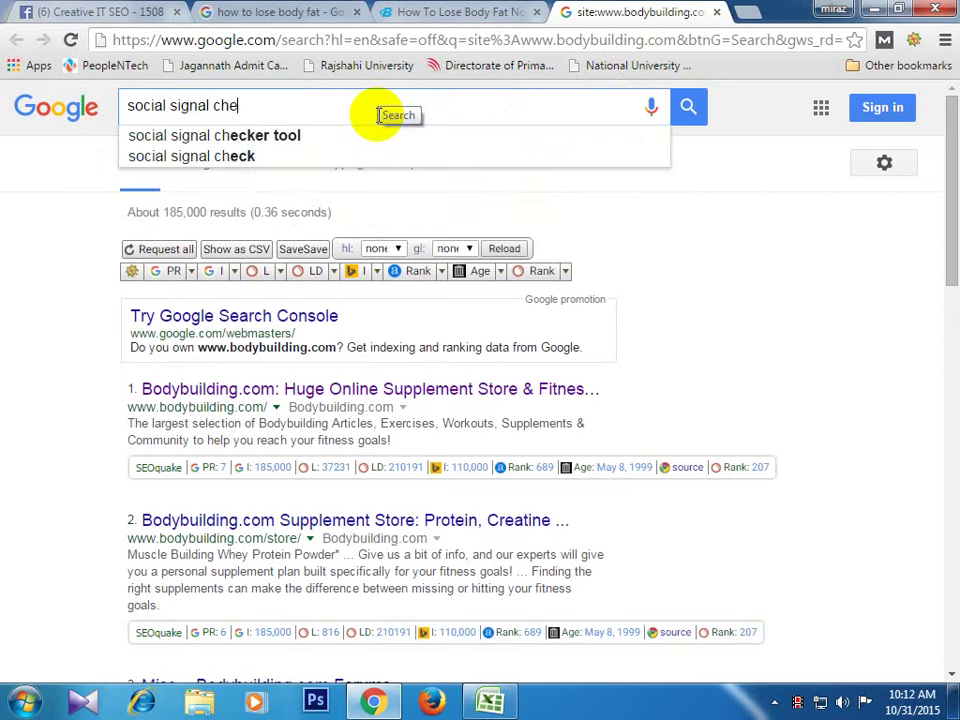
type("cker")
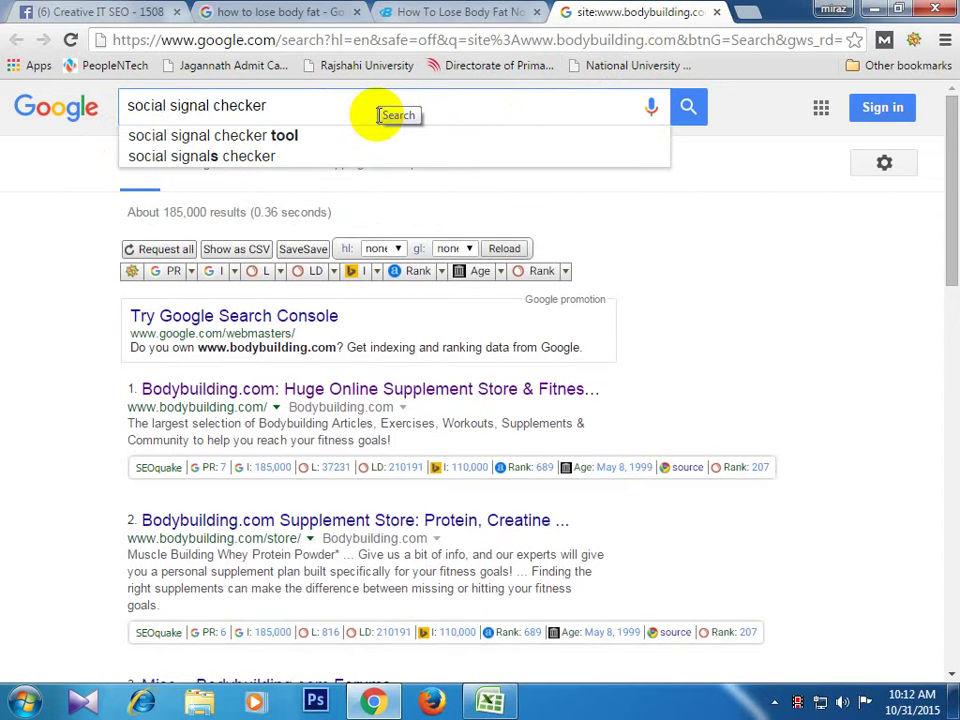
type(" tool")
key("Down")
key("Down")
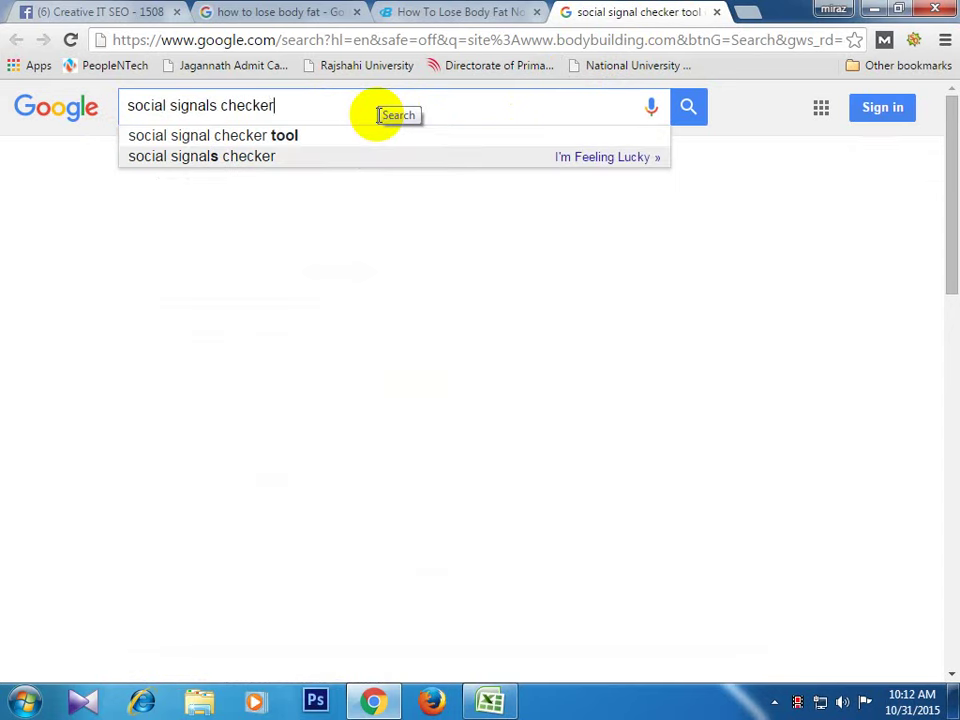
key("Escape")
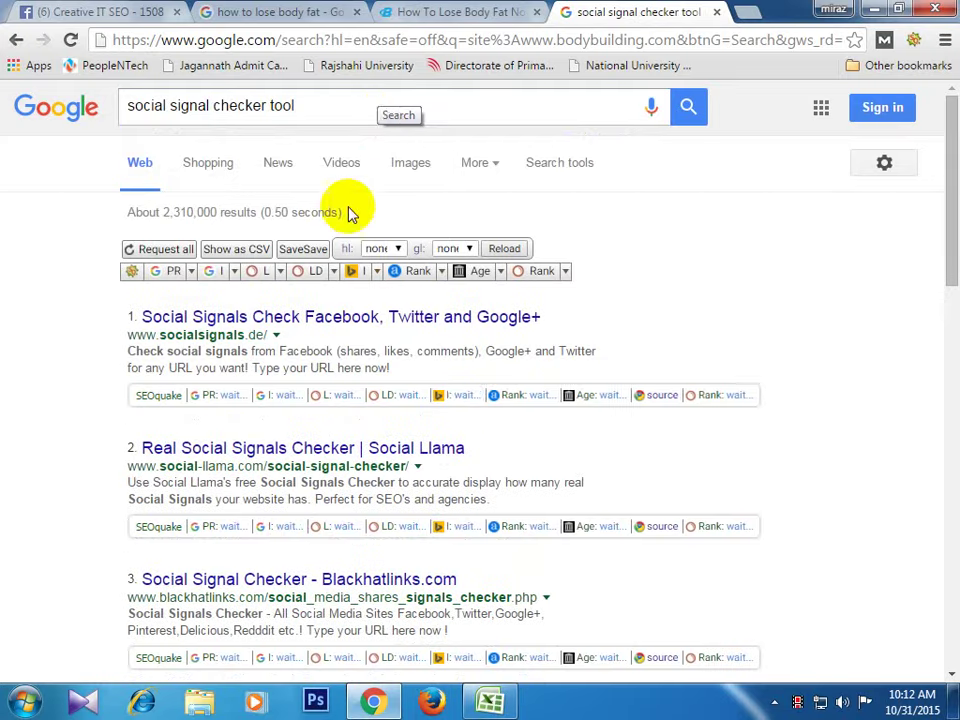
- Open the socialsignals.de checker, select the bodybuilding.com article's URL, revisit the checker page, and close it
left_click(390, 318)
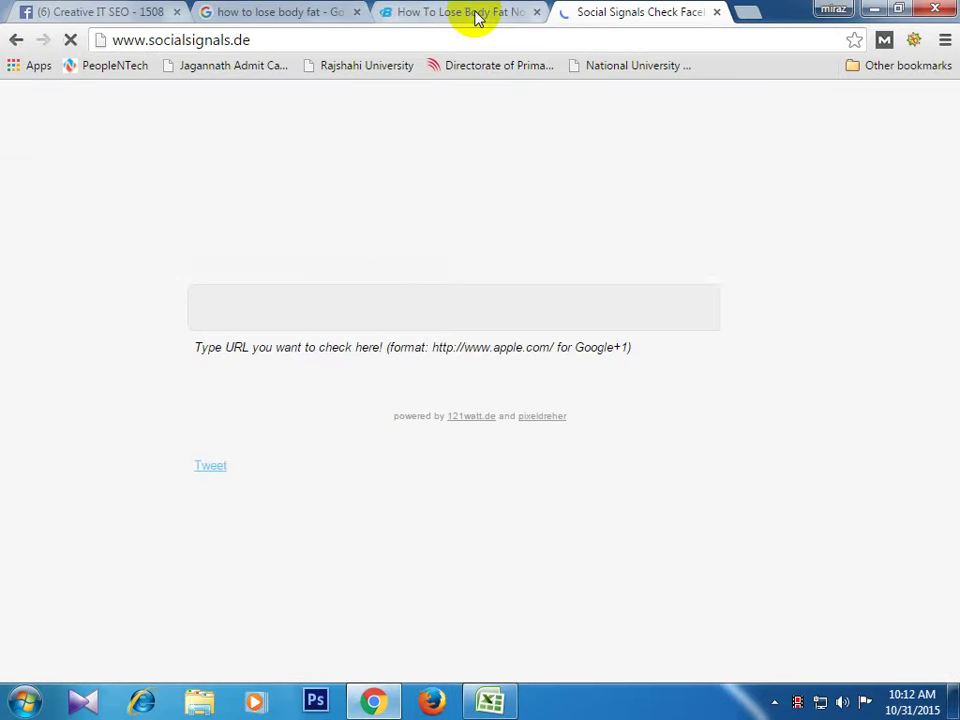
left_click(476, 14)
left_click(449, 38)
left_click_drag(449, 38, 12, 40)
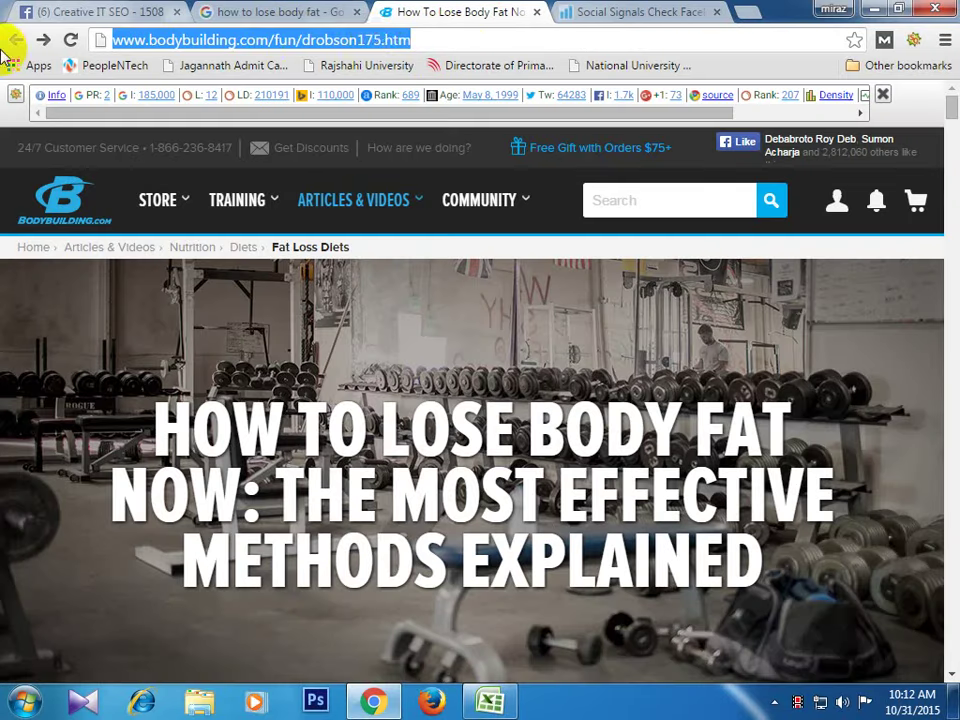
left_click(702, 12)
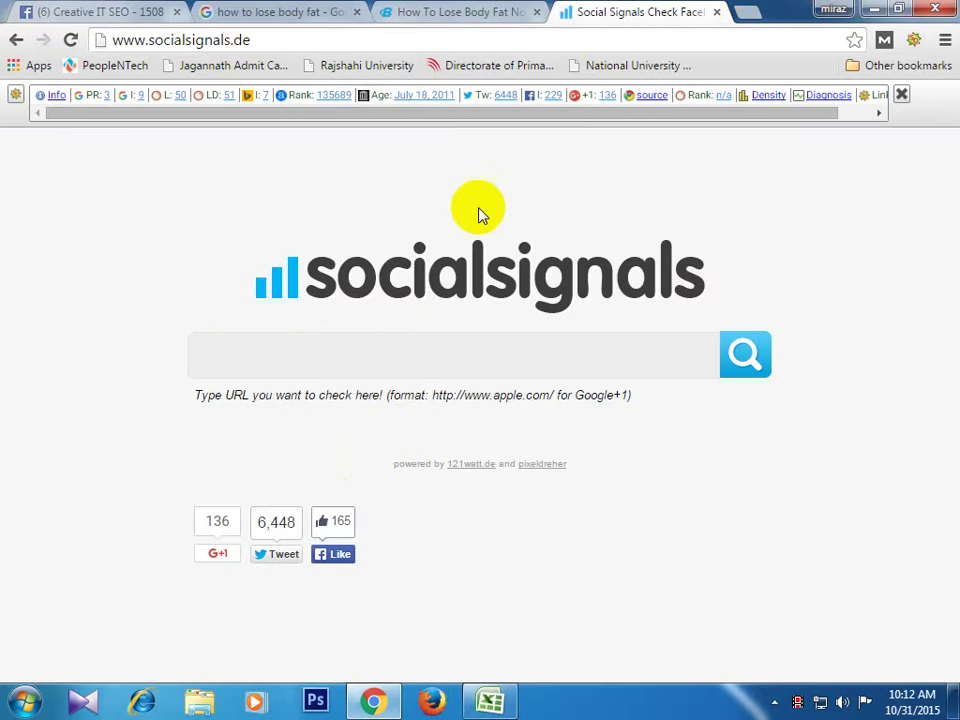
left_click(716, 12)
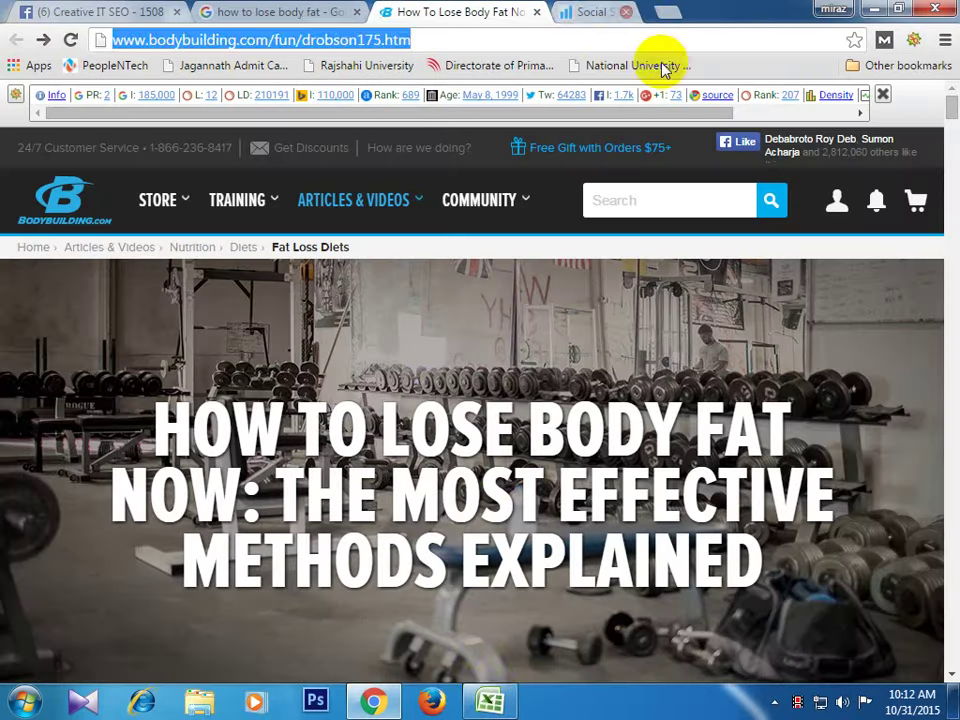
- Switch to Excel, review Sheet1's general analysis columns, and open the on-page analysis template on Sheet2
left_click(490, 701)
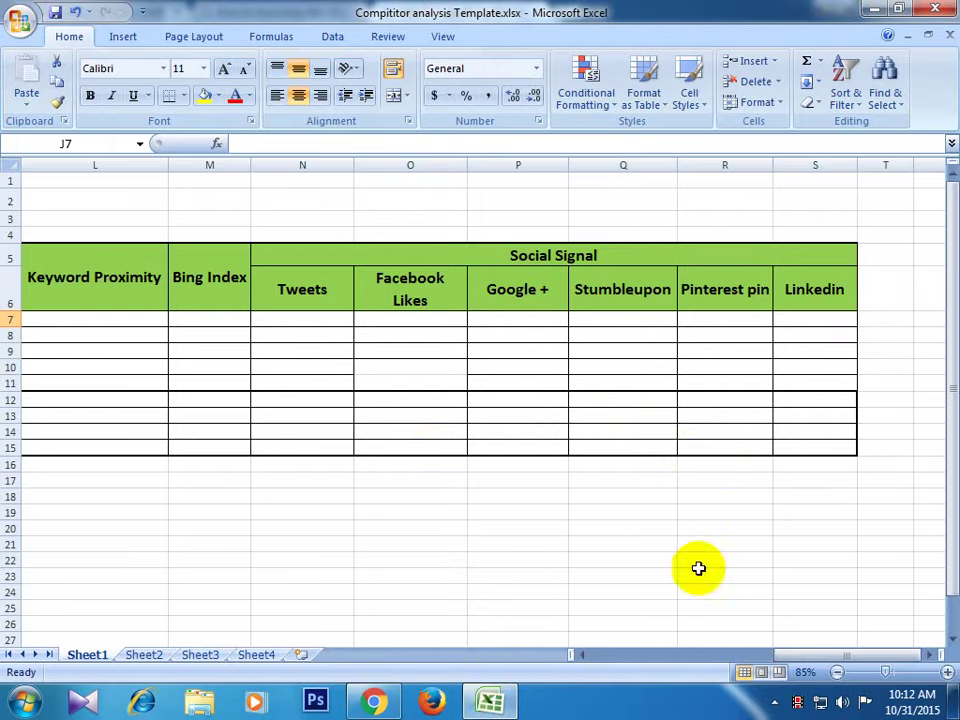
left_click_drag(788, 655, 632, 658)
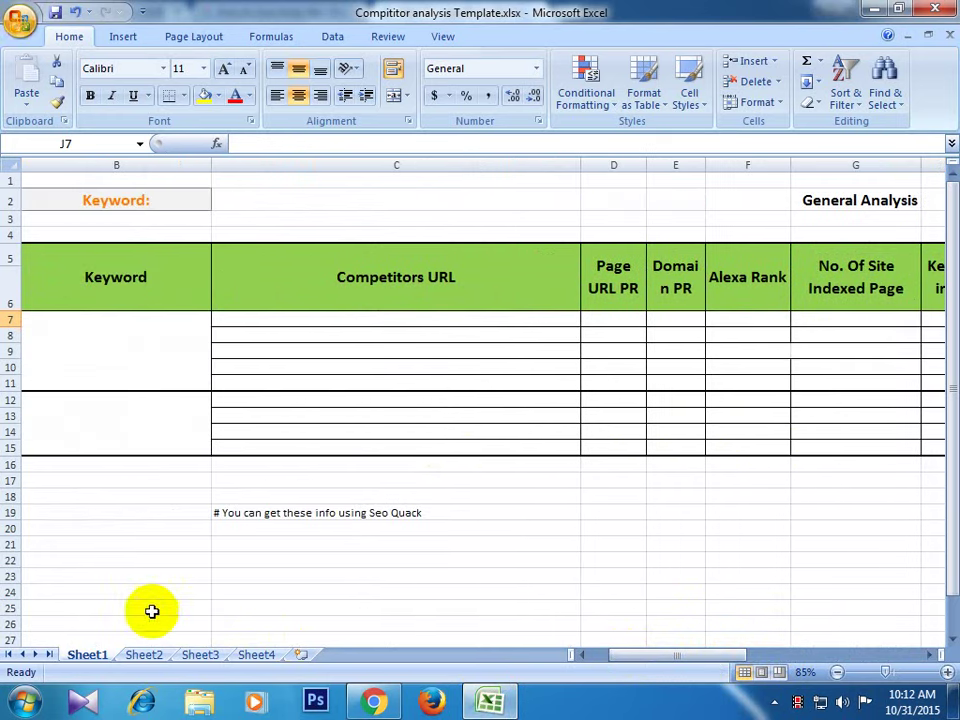
left_click(137, 655)
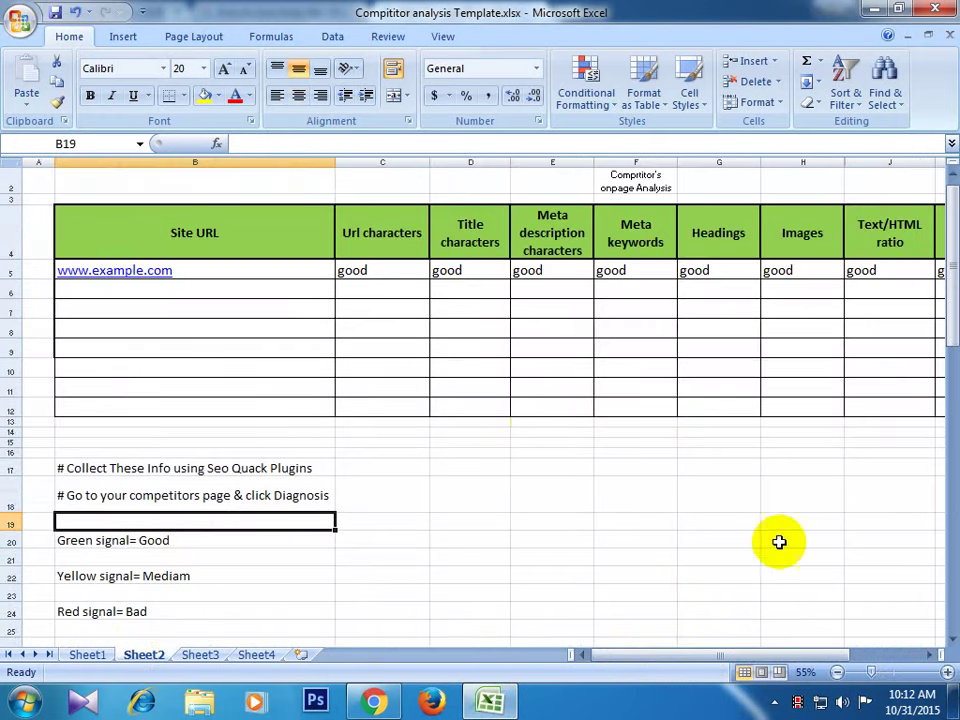
- Switch to Chrome and open bodybuilding.com's Google index search from the first "how to lose body fat" result in a new tab
left_click_drag(735, 658, 739, 658)
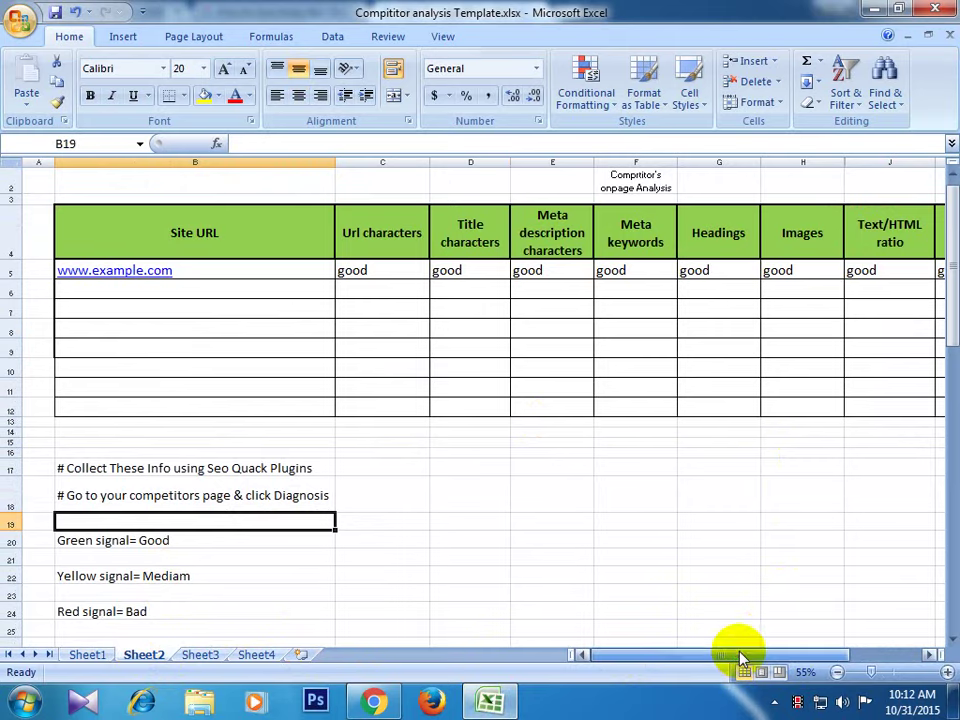
scroll(711, 544, "up", 1)
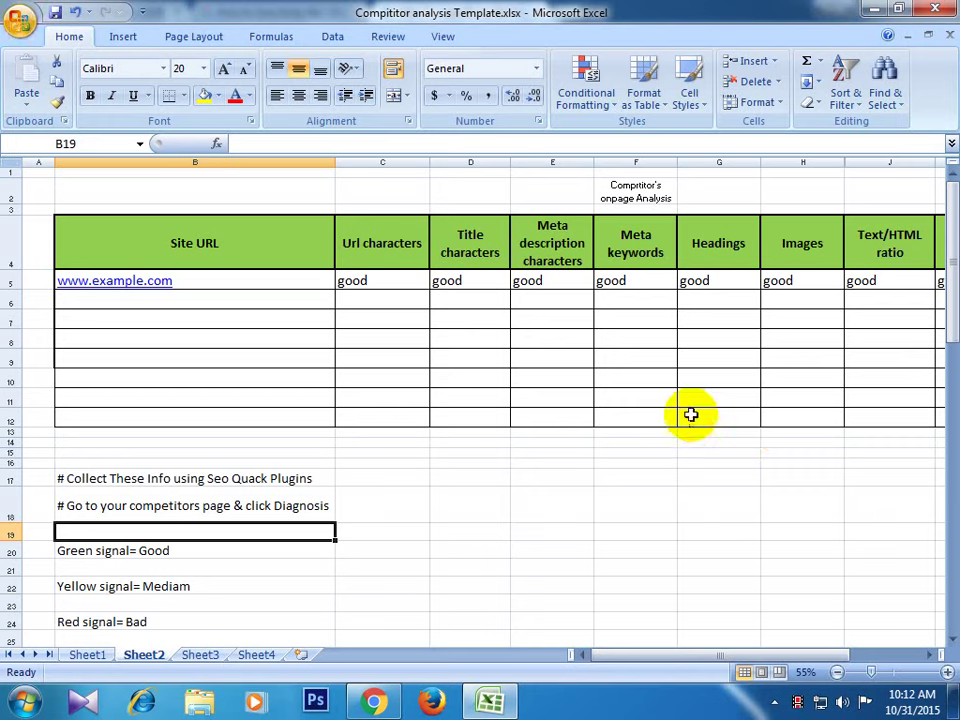
left_click(373, 700)
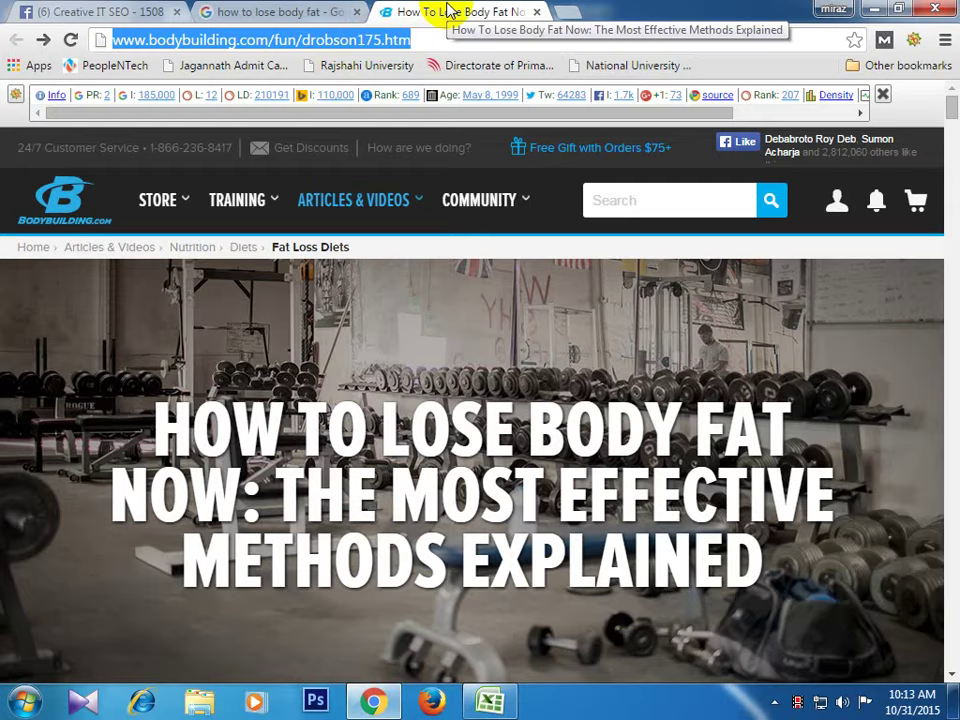
left_click(315, 13)
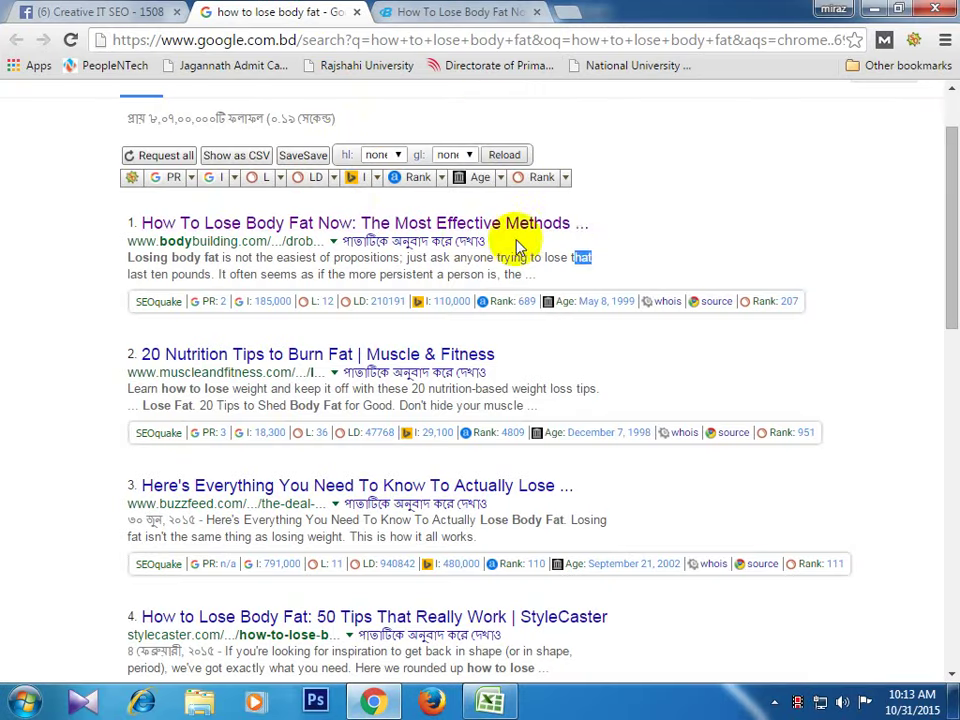
scroll(748, 290, "up", 1)
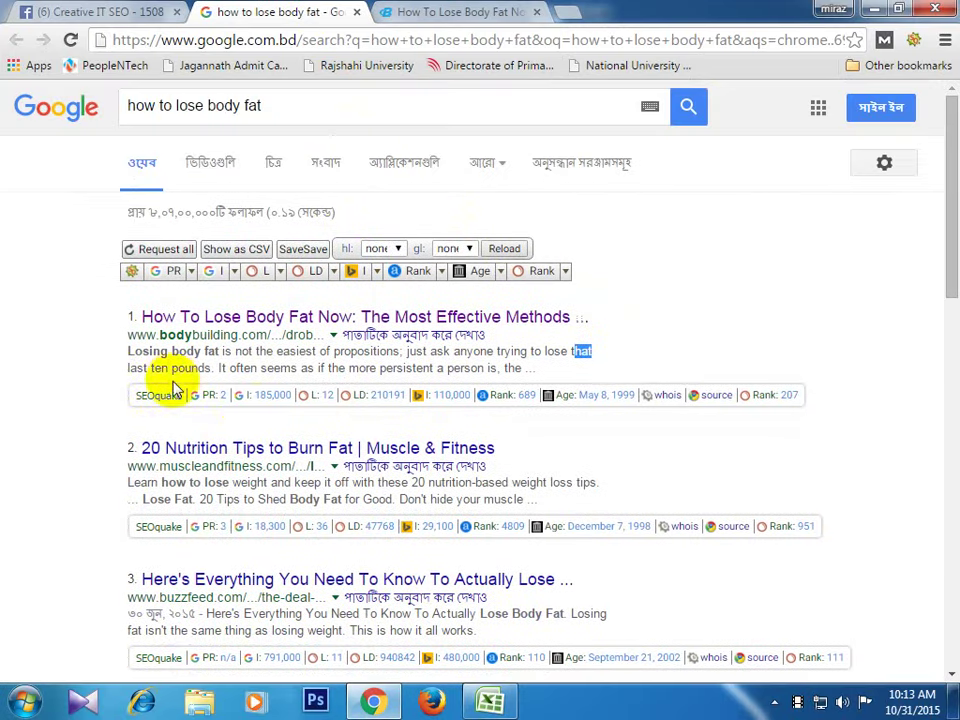
middle_click(268, 396)
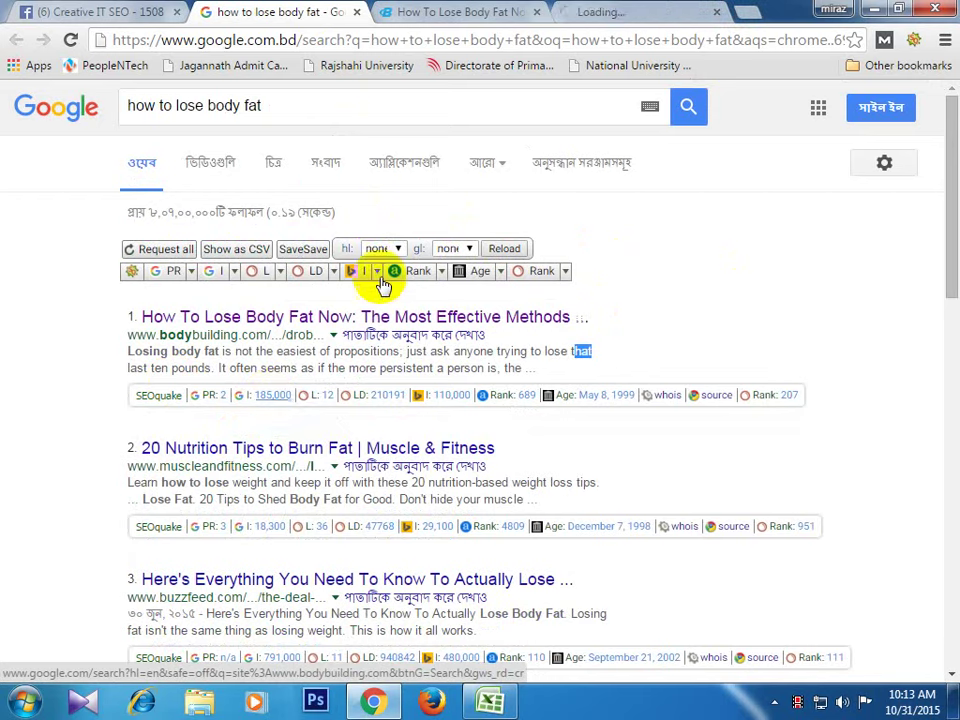
left_click(628, 10)
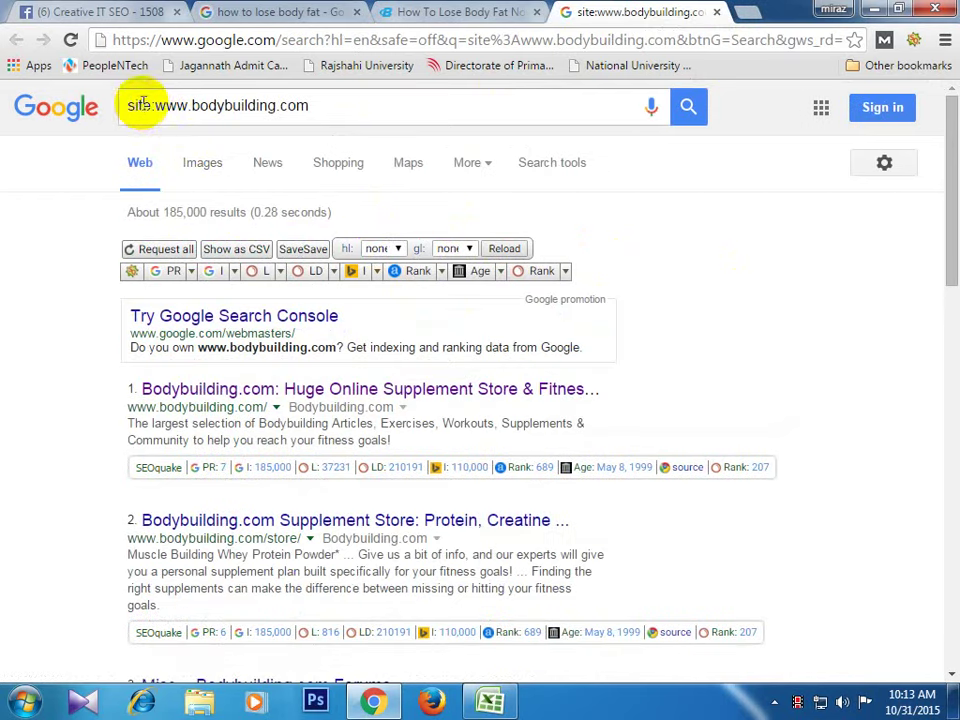
- Examine the site query's domain and its result count, and return to the on-page analysis template in Excel
left_click(157, 105)
left_click_drag(157, 105, 303, 108)
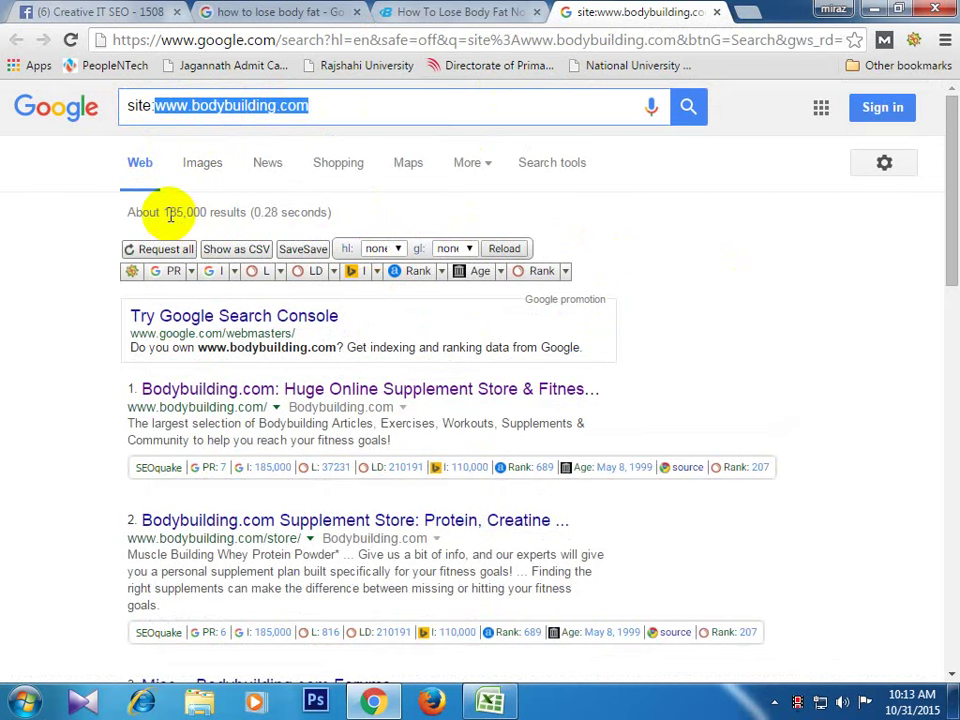
left_click_drag(165, 211, 203, 212)
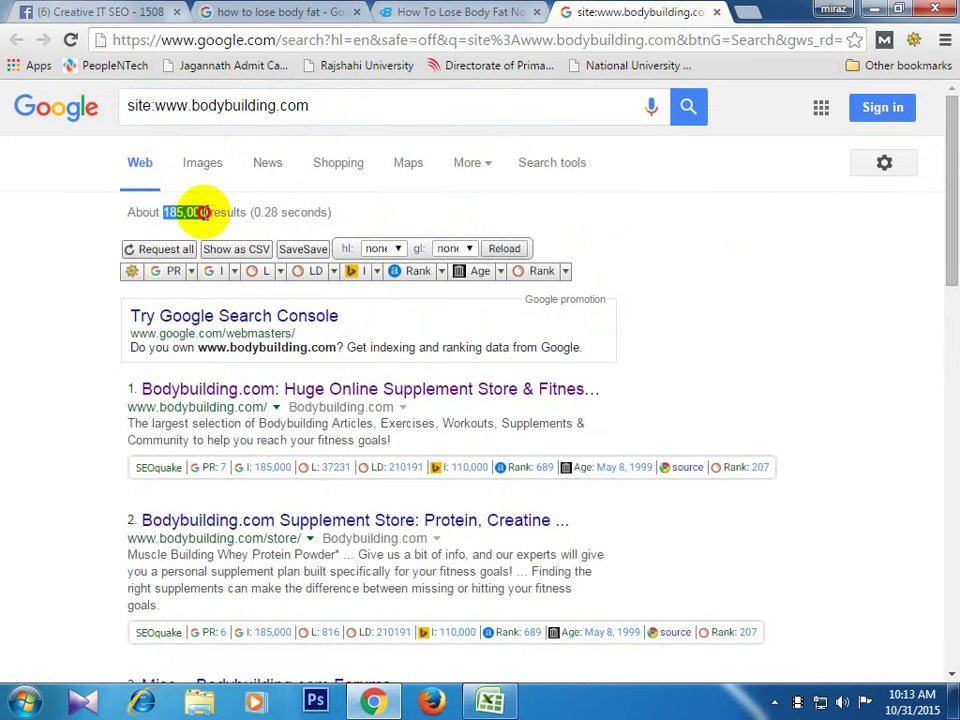
left_click(499, 15)
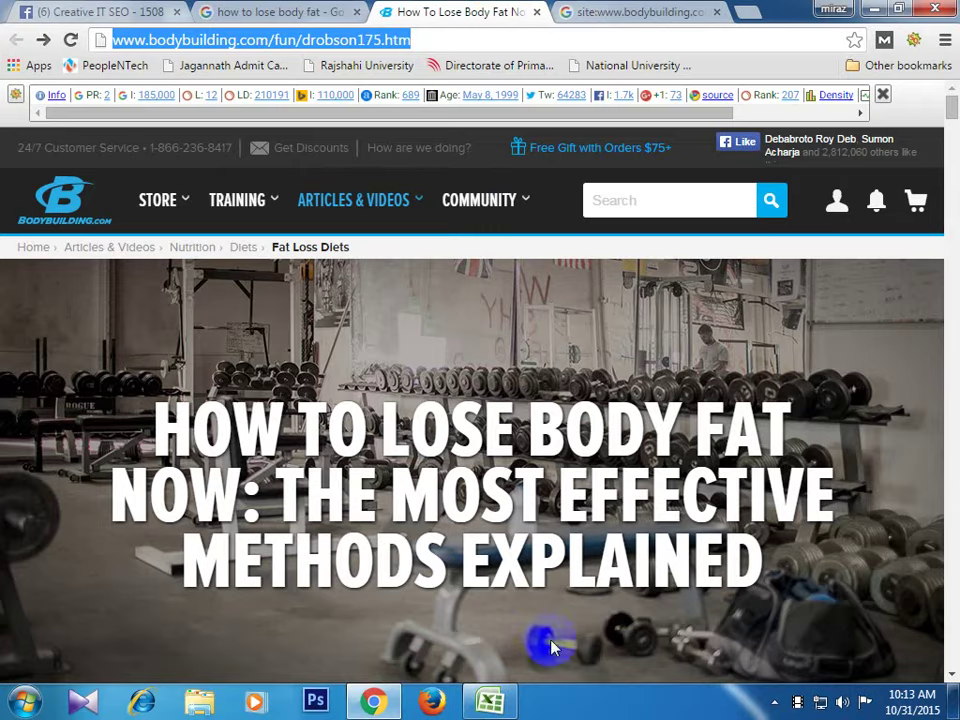
left_click(492, 701)
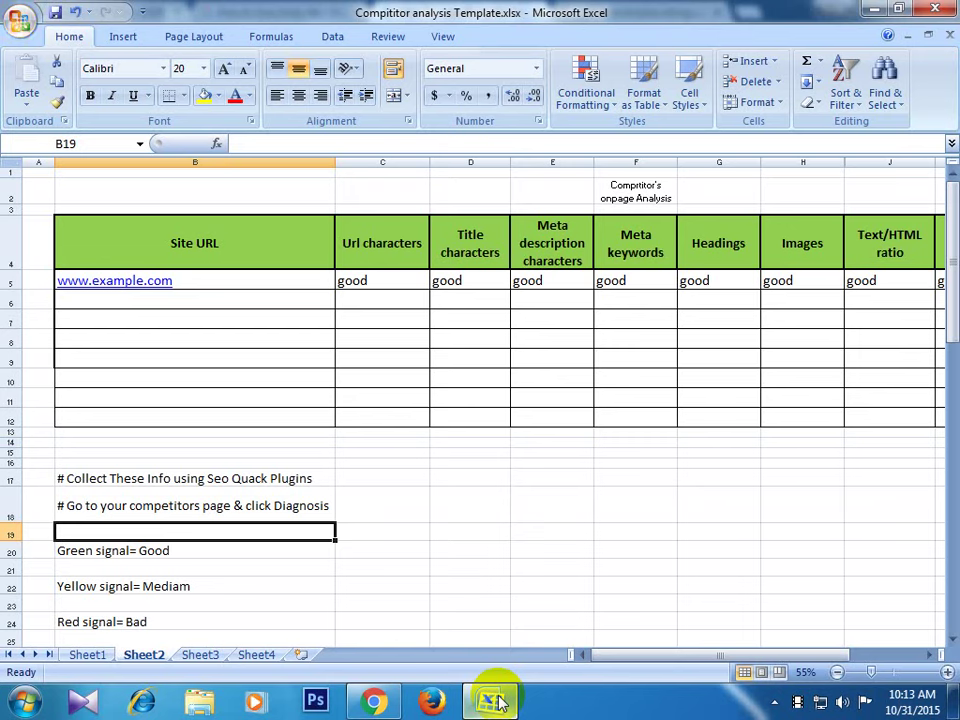
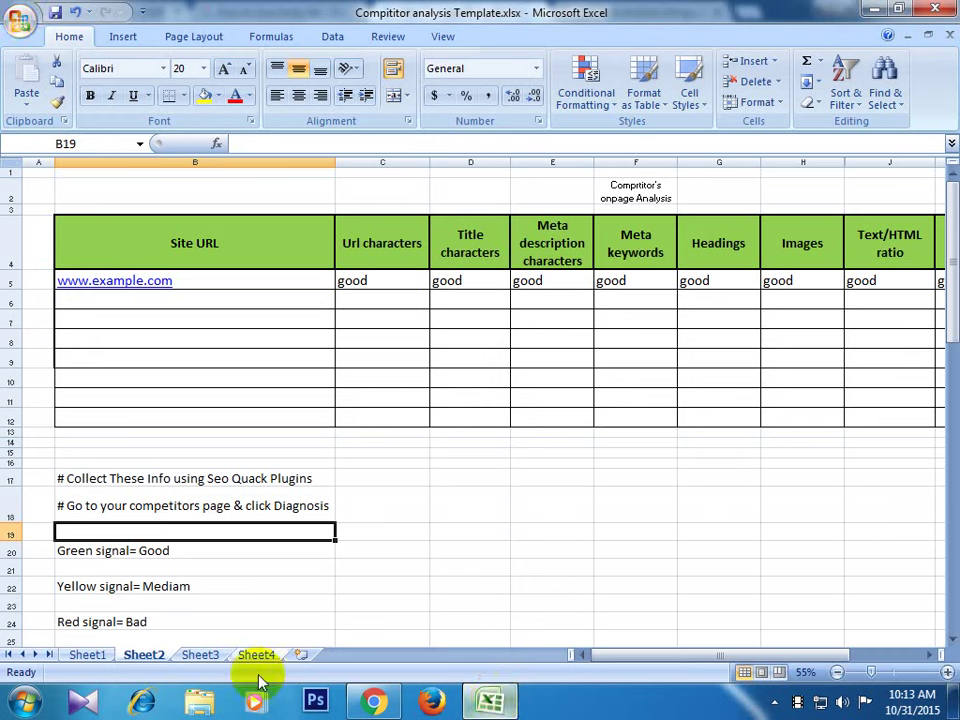
- Switch to Chrome, compare MozBar's PA and DA metrics on the "how to lose body fat" Google results, and hide the MozBar overlay
left_click(373, 699)
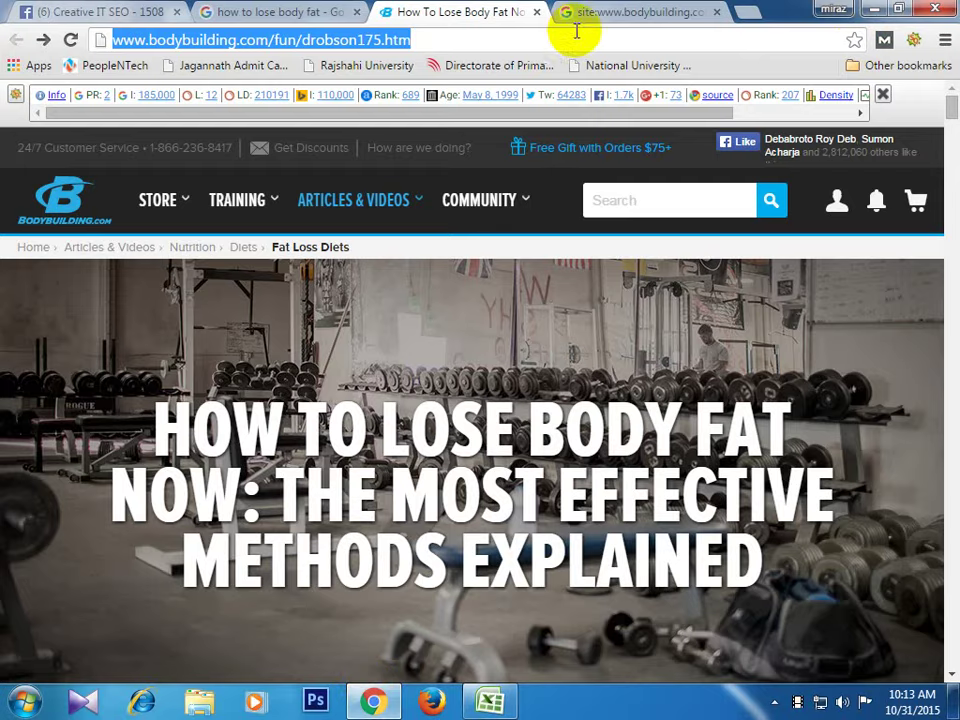
left_click(225, 11)
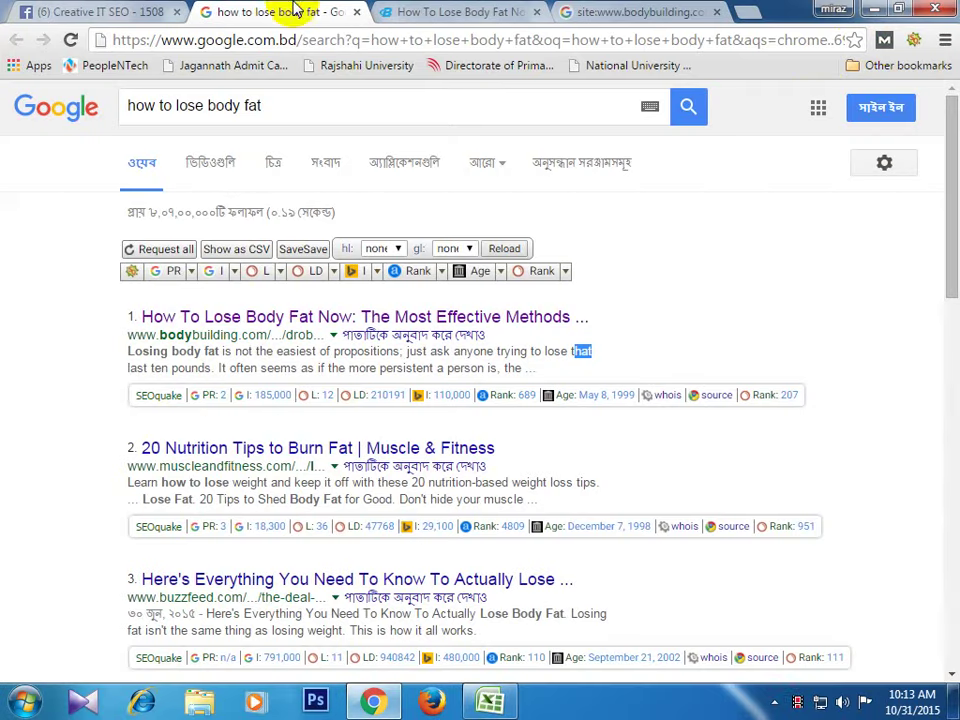
left_click(884, 40)
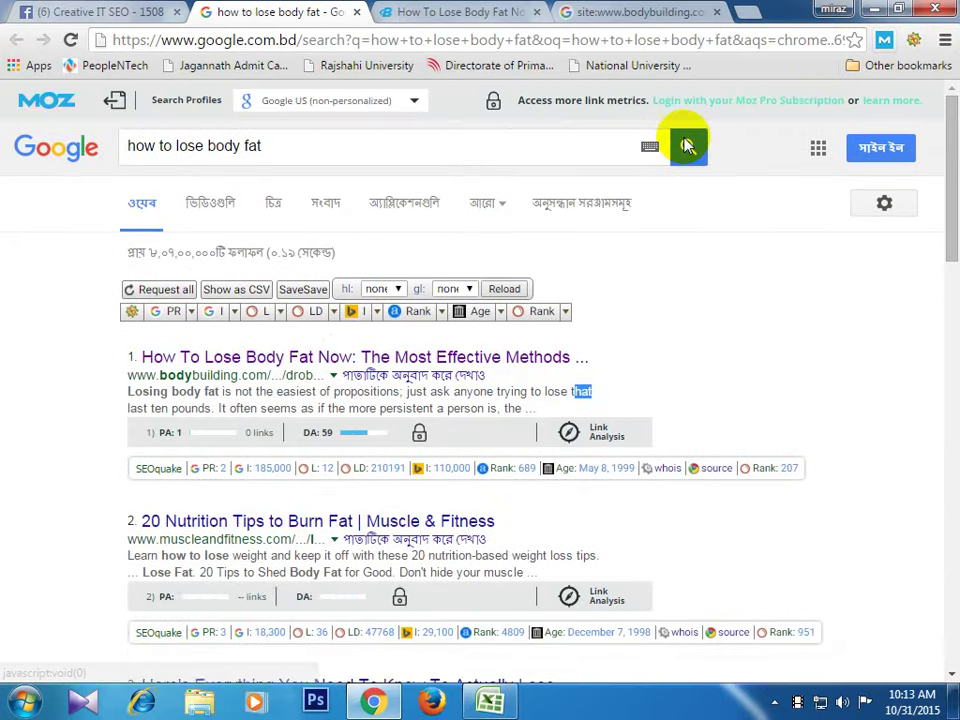
left_click(686, 146)
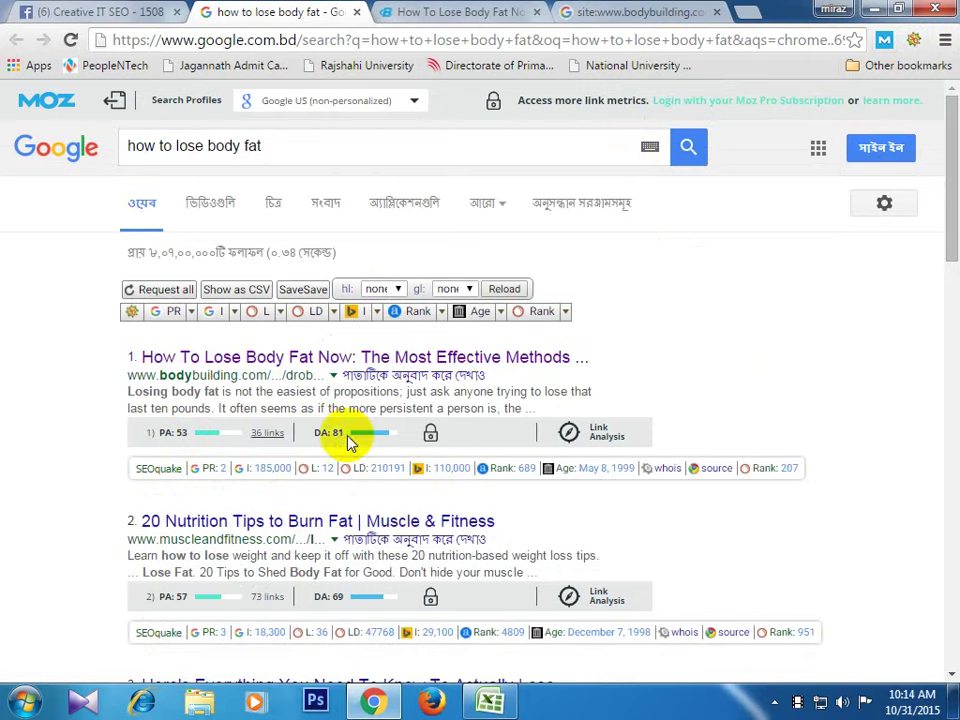
left_click(885, 42)
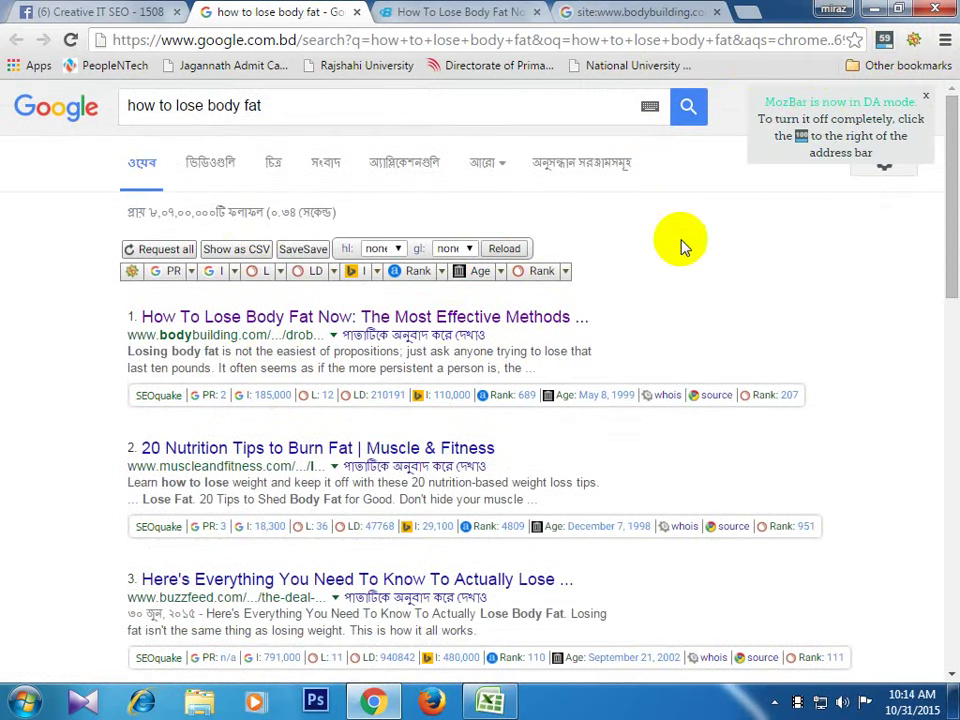
scroll(770, 290, "down", 5)
scroll(880, 360, "up", 5)
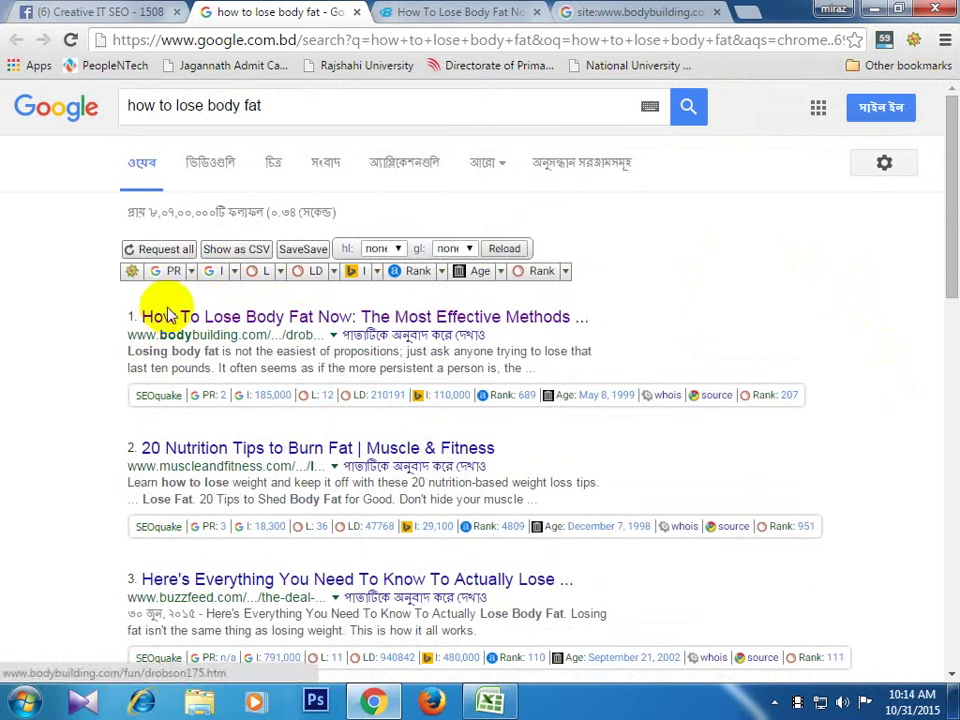
- Save the SEOquake metrics of the search results as a CSV file and open data.csv in Excel
left_click(303, 252)
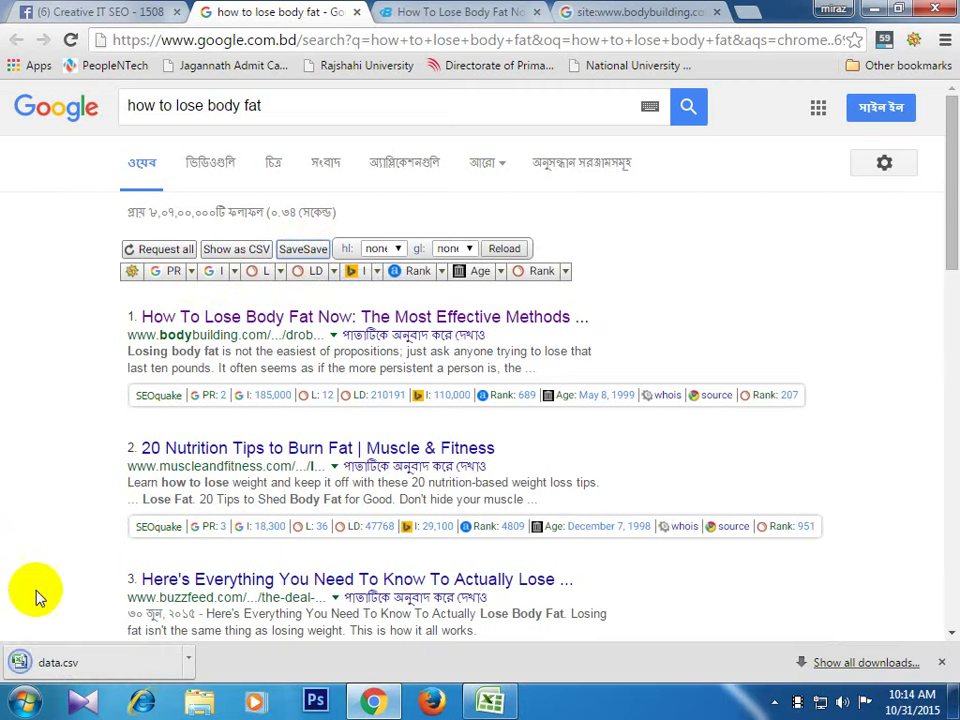
left_click(55, 663)
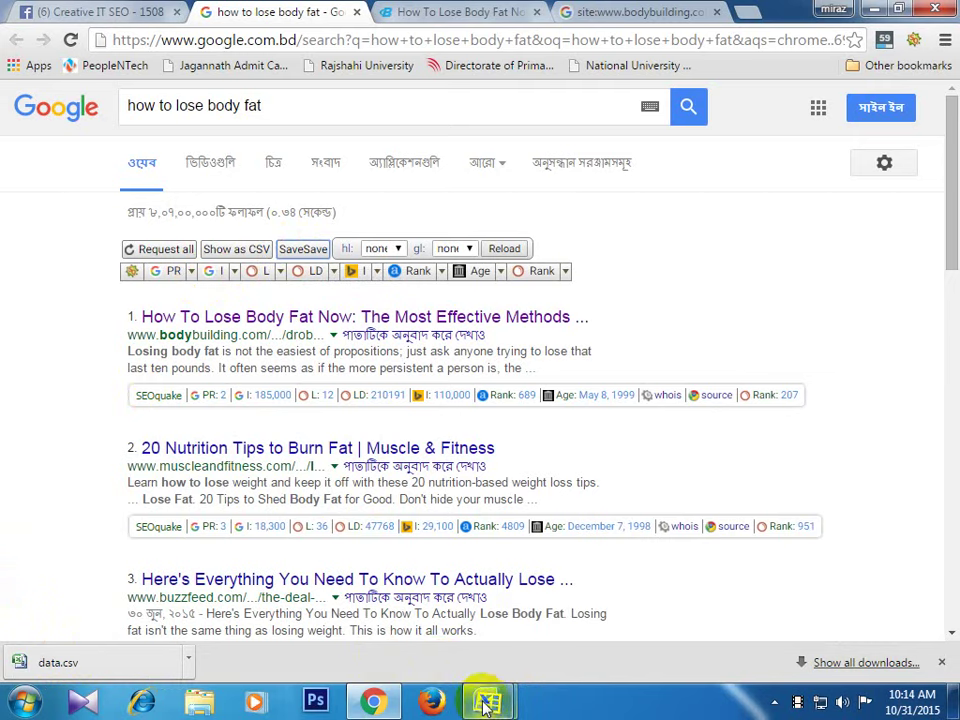
mouse_move(485, 705)
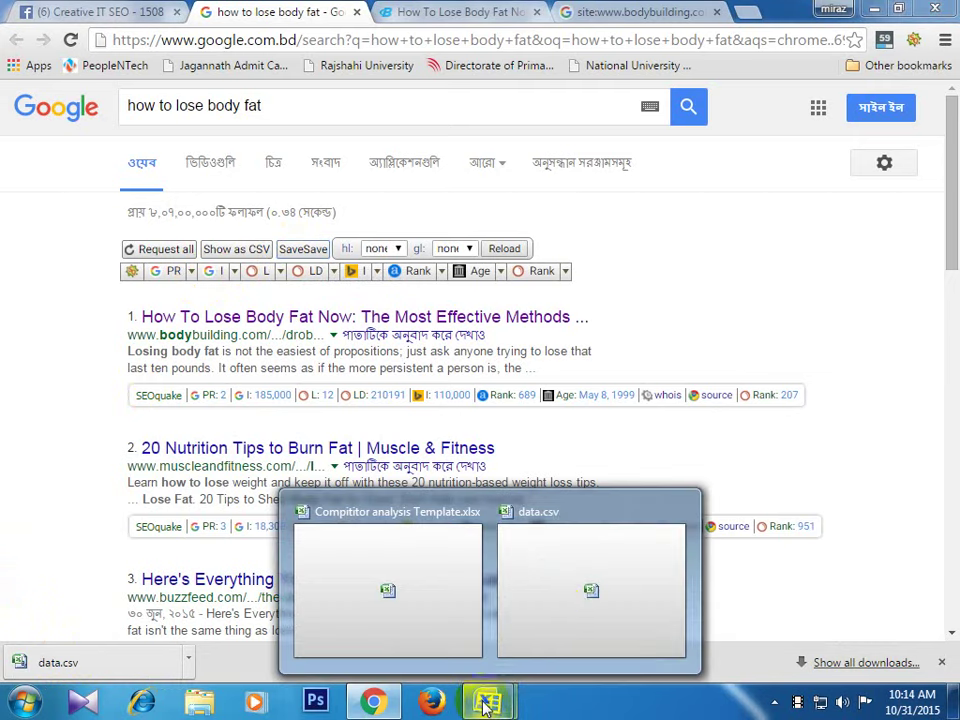
left_click(558, 611)
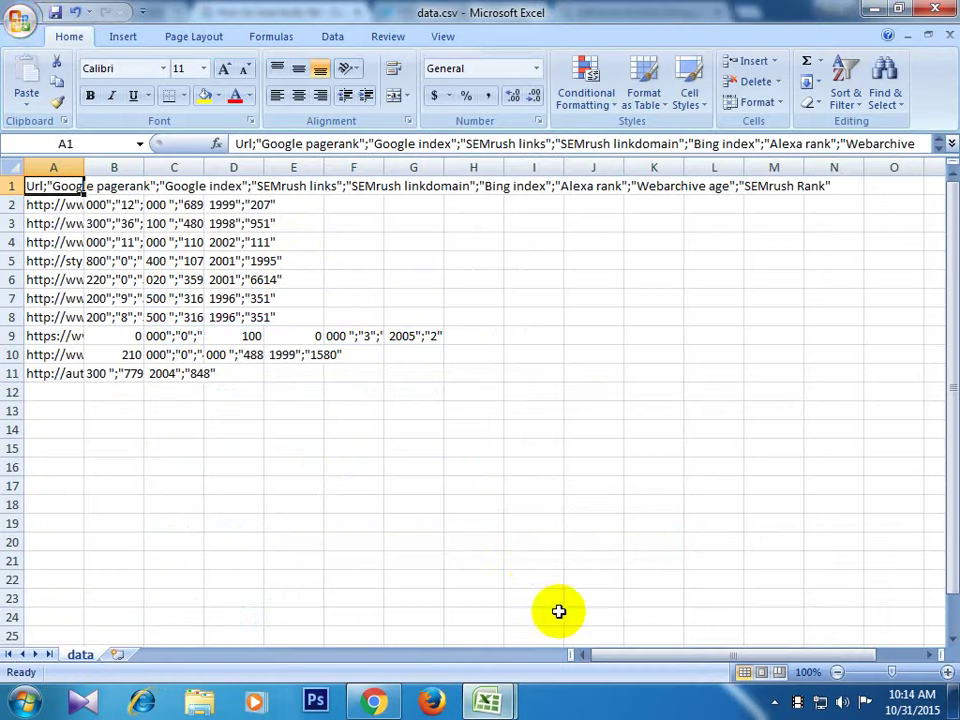
- Split column A of data.csv with Text to Columns, using only the semicolon delimiter and replacing the destination cells
left_click(64, 162)
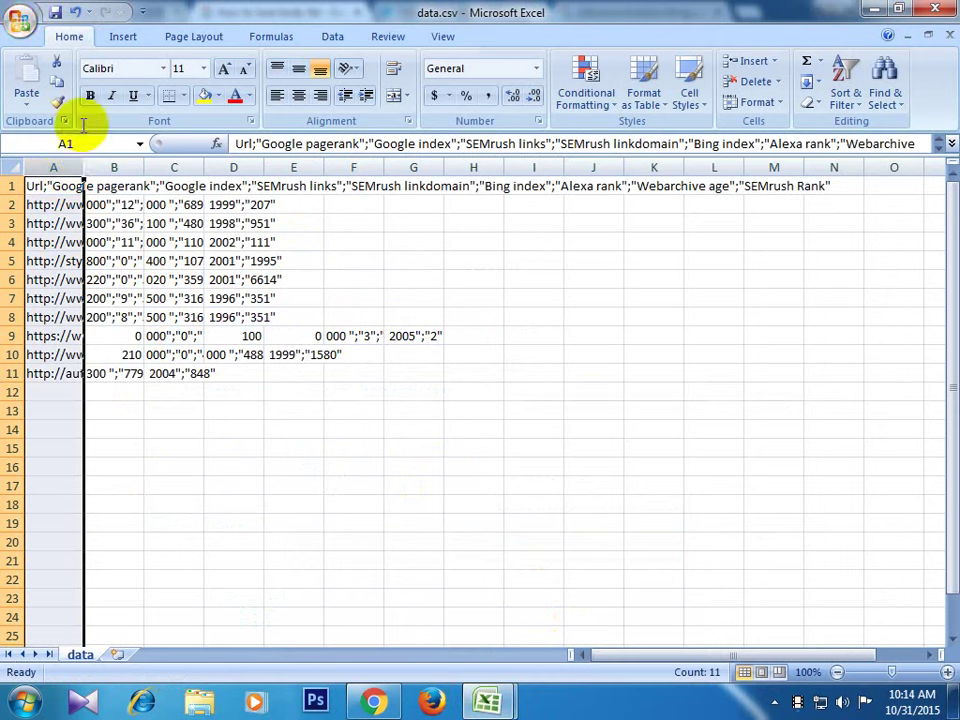
left_click(331, 36)
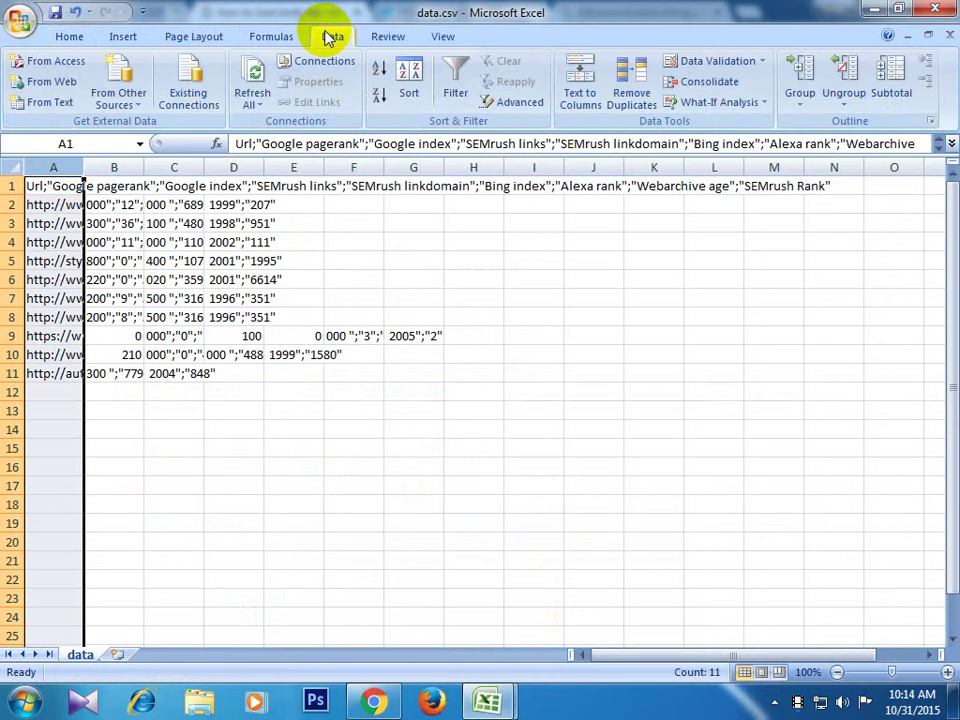
left_click(585, 106)
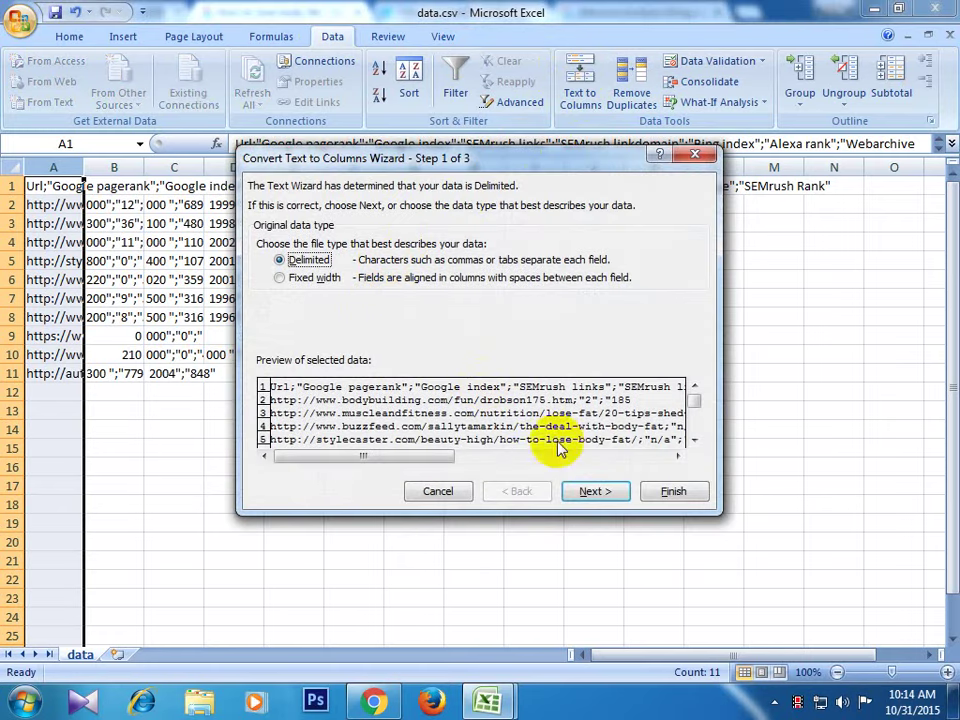
left_click(603, 491)
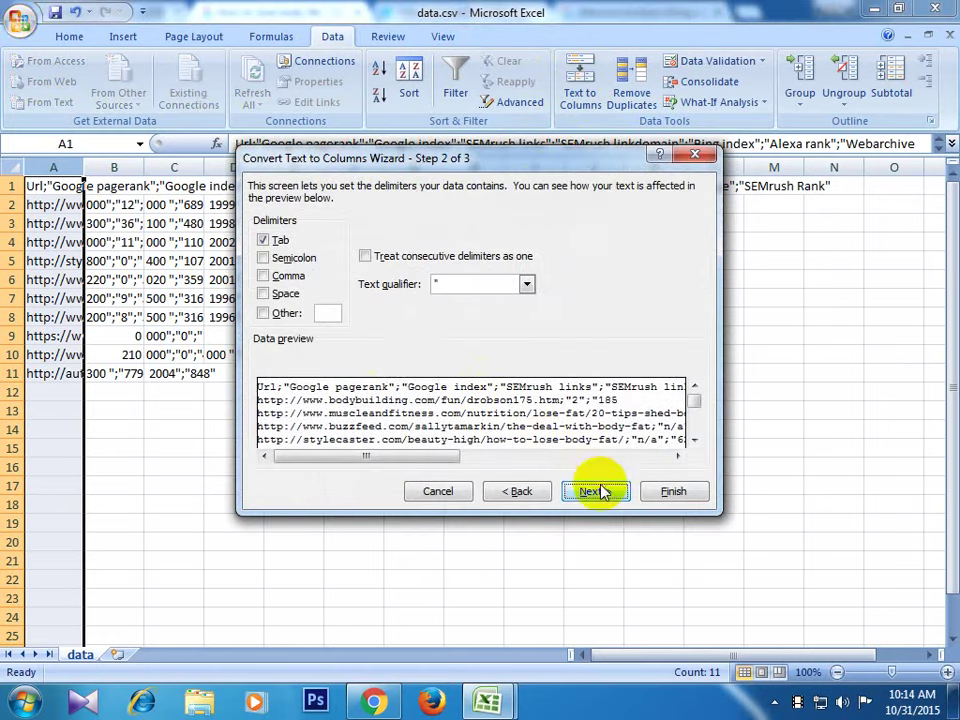
left_click(263, 240)
left_click(263, 258)
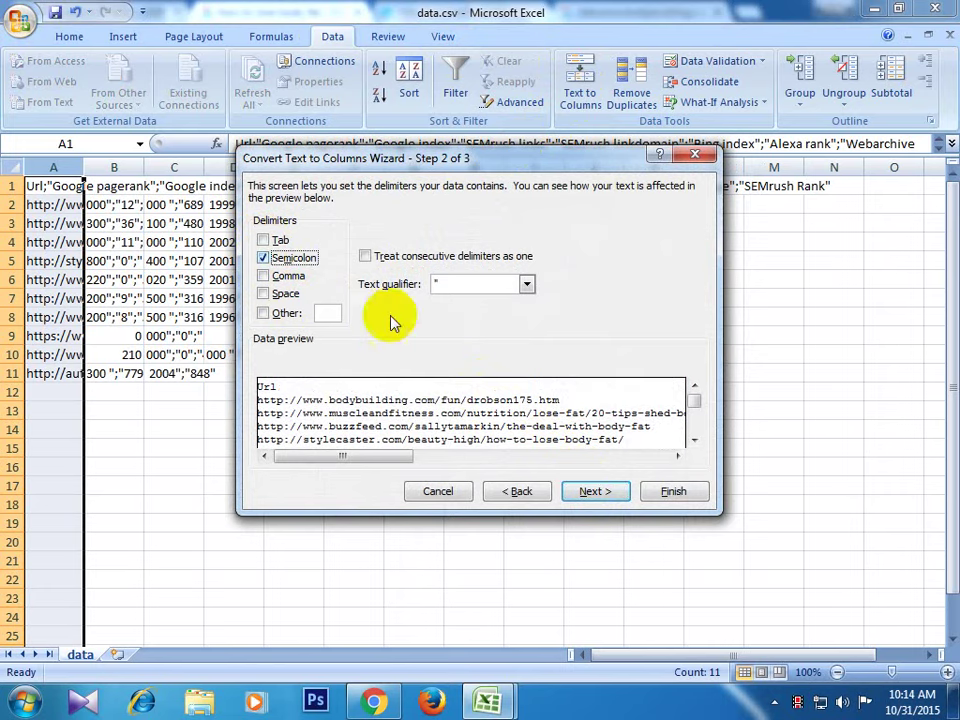
left_click(600, 492)
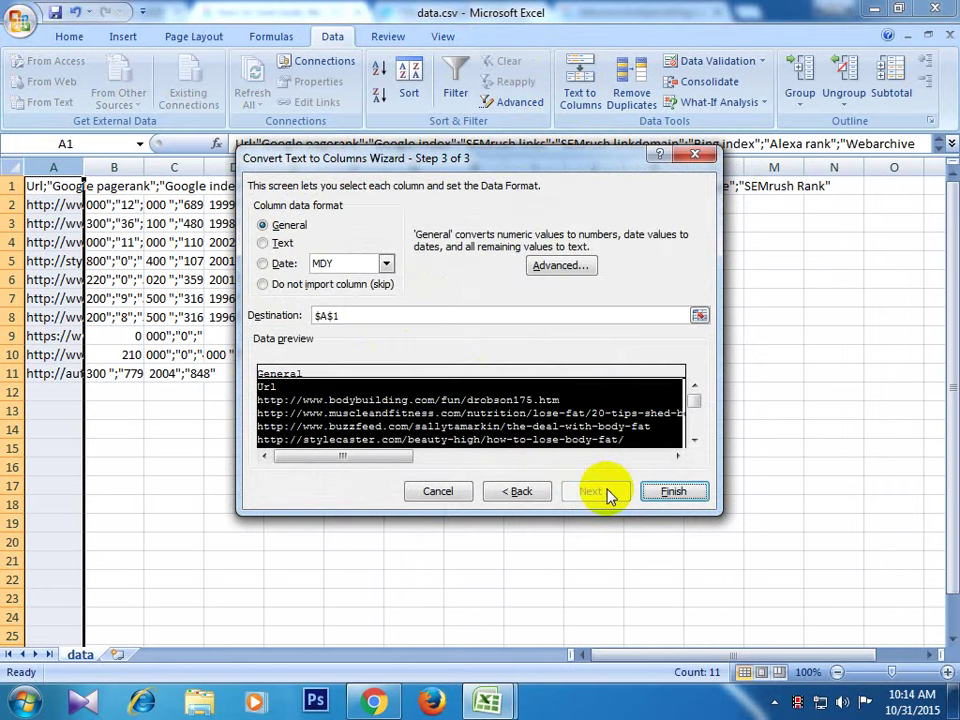
left_click(668, 494)
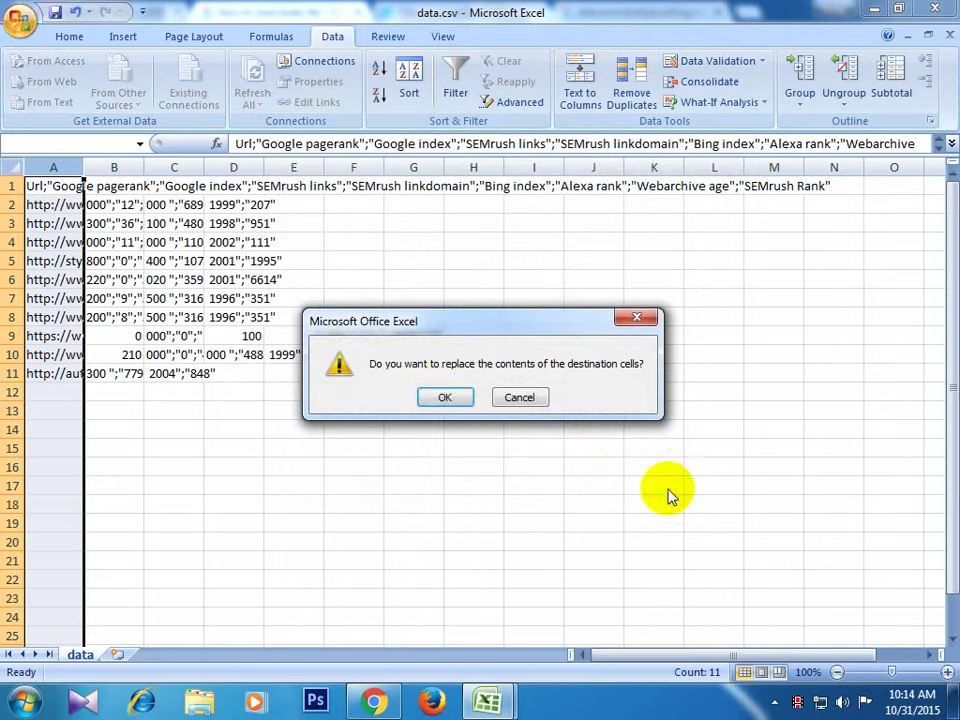
left_click(443, 398)
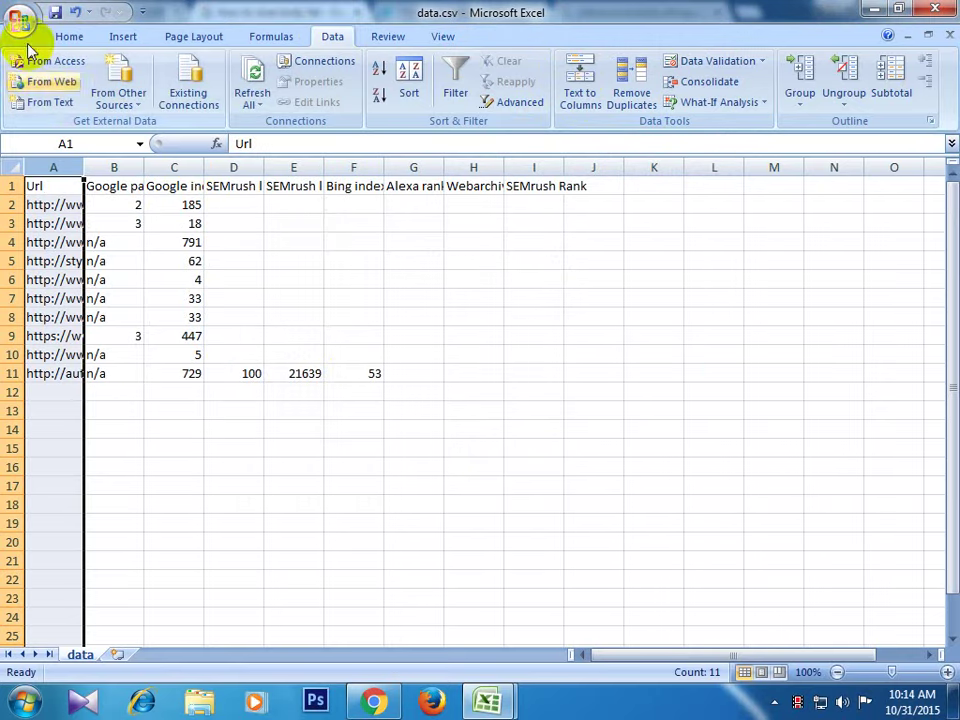
- Close data.csv without saving the changes and switch to the Google results in Chrome
left_click(934, 10)
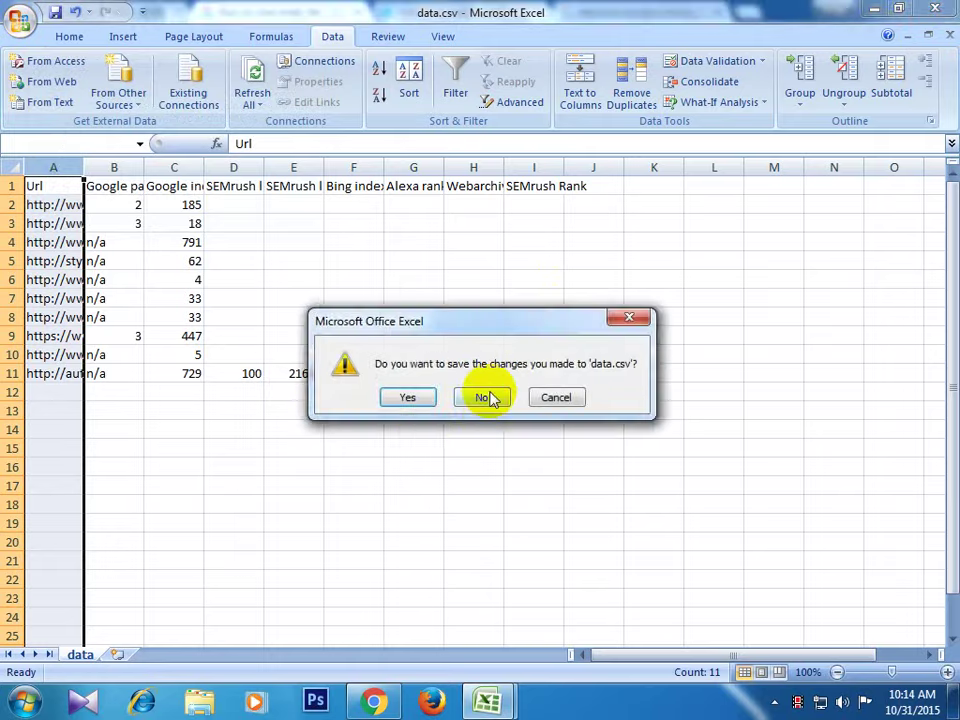
left_click(480, 396)
left_click(373, 700)
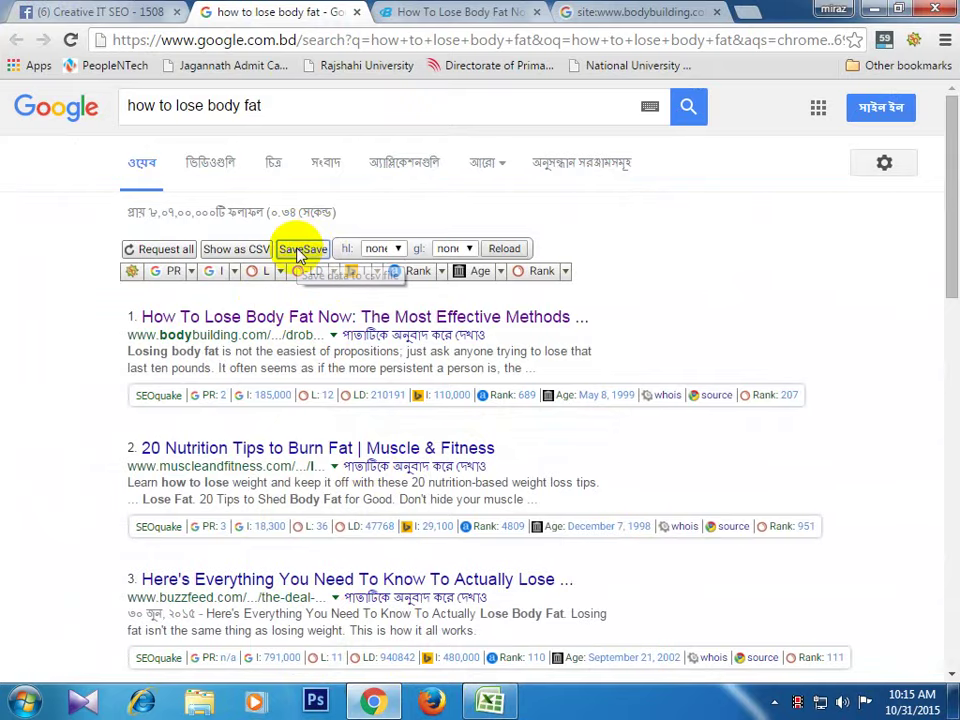
- Review the ten search results' SEOquake metrics and export them to a CSV file again
scroll(317, 489, "down", 10)
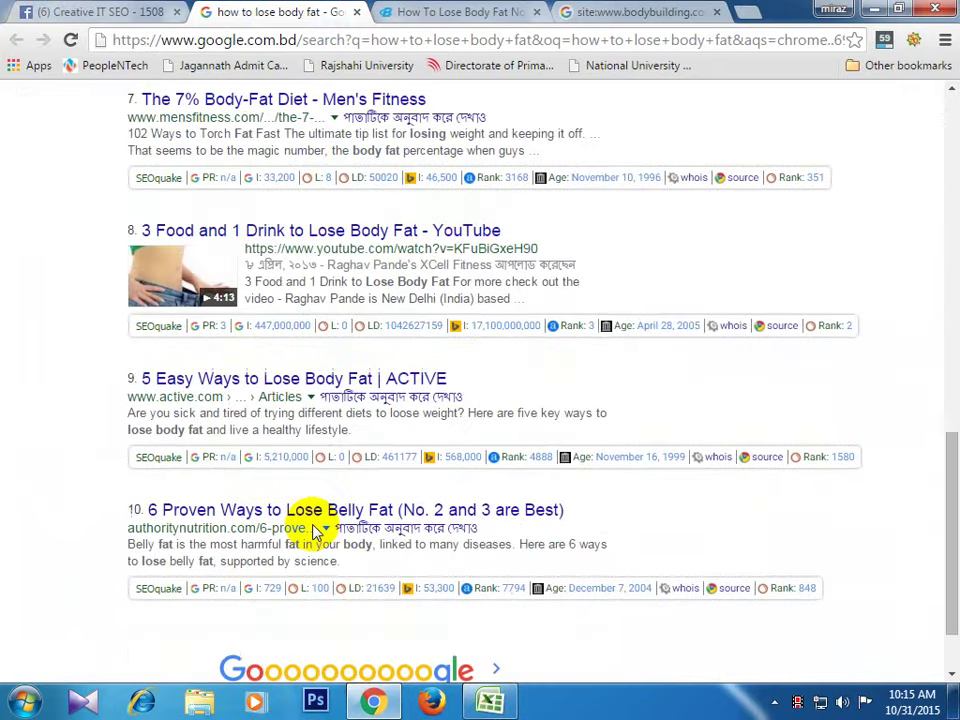
scroll(340, 178, "up", 9)
scroll(340, 178, "up", 1)
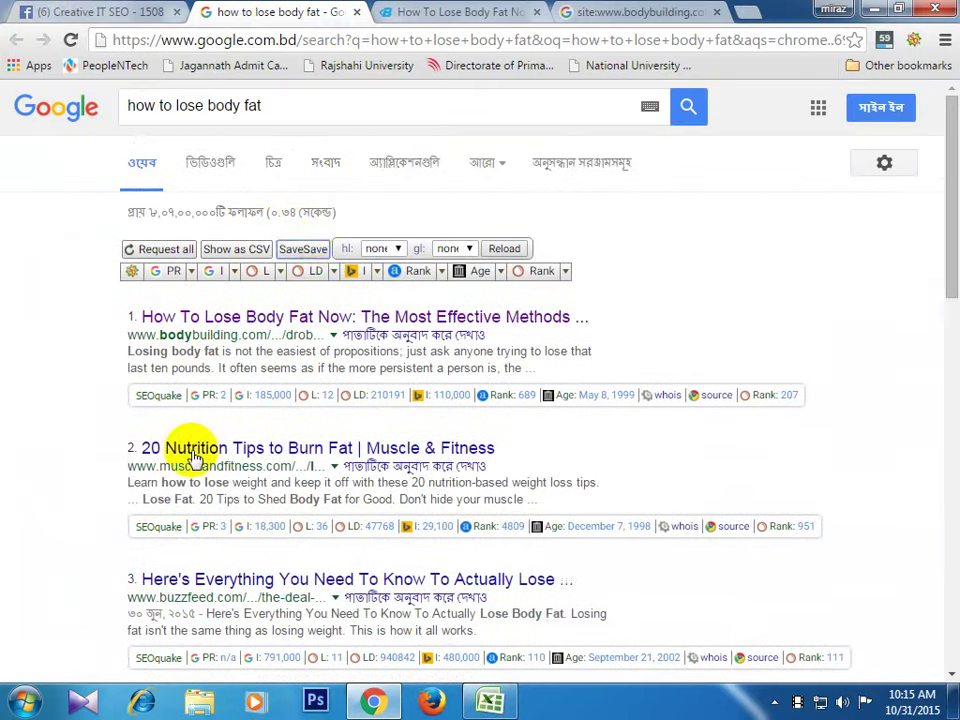
left_click(303, 250)
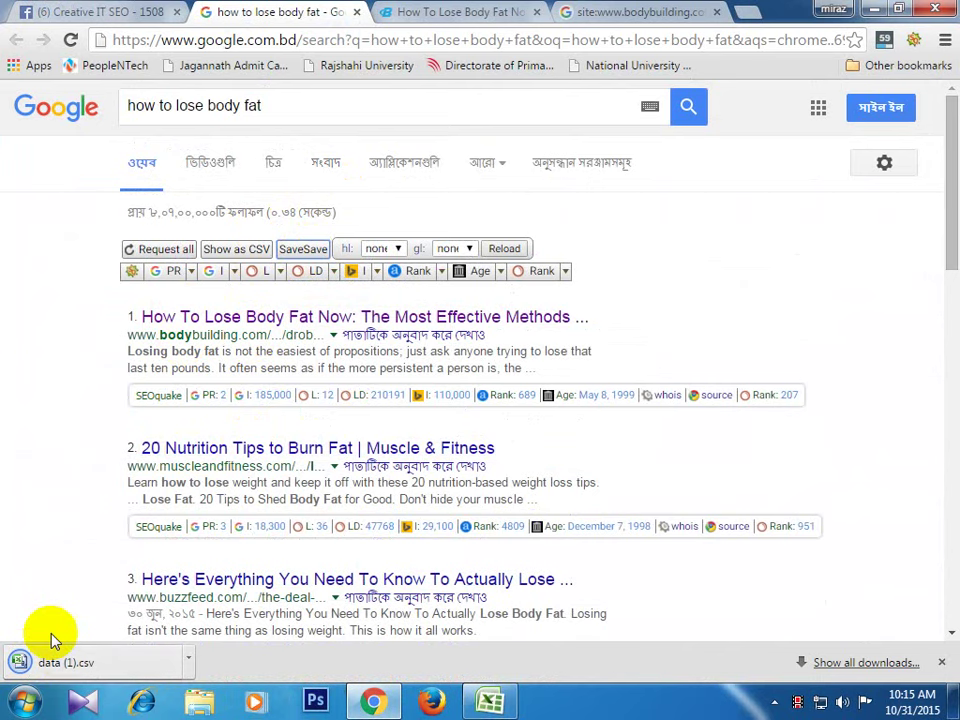
- Open the downloaded data (1).csv in Excel and widen columns A and B
left_click(65, 661)
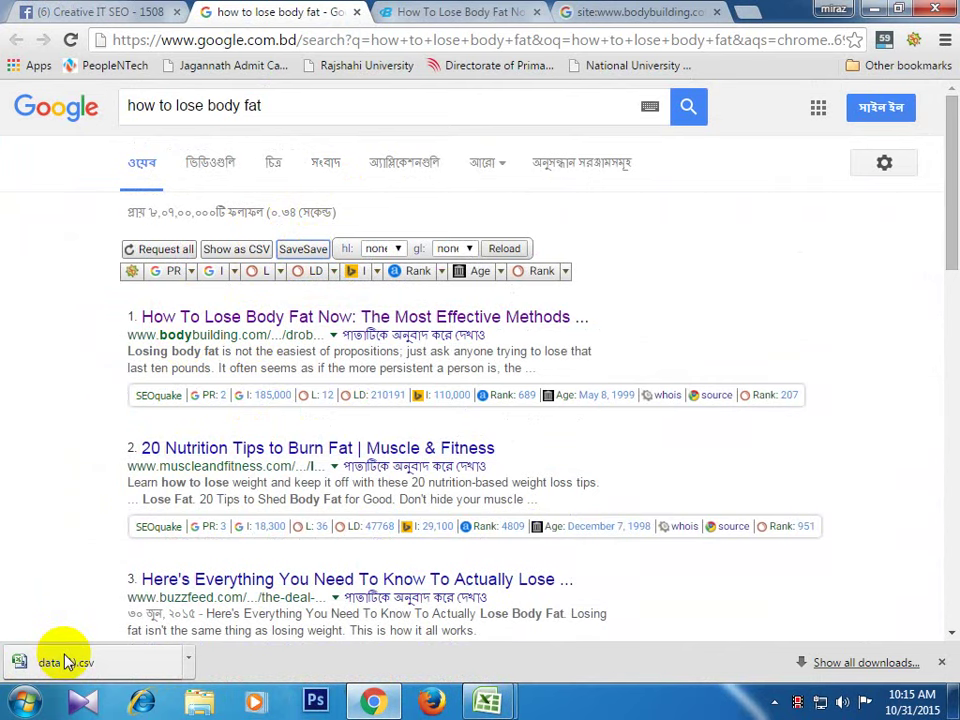
mouse_move(490, 700)
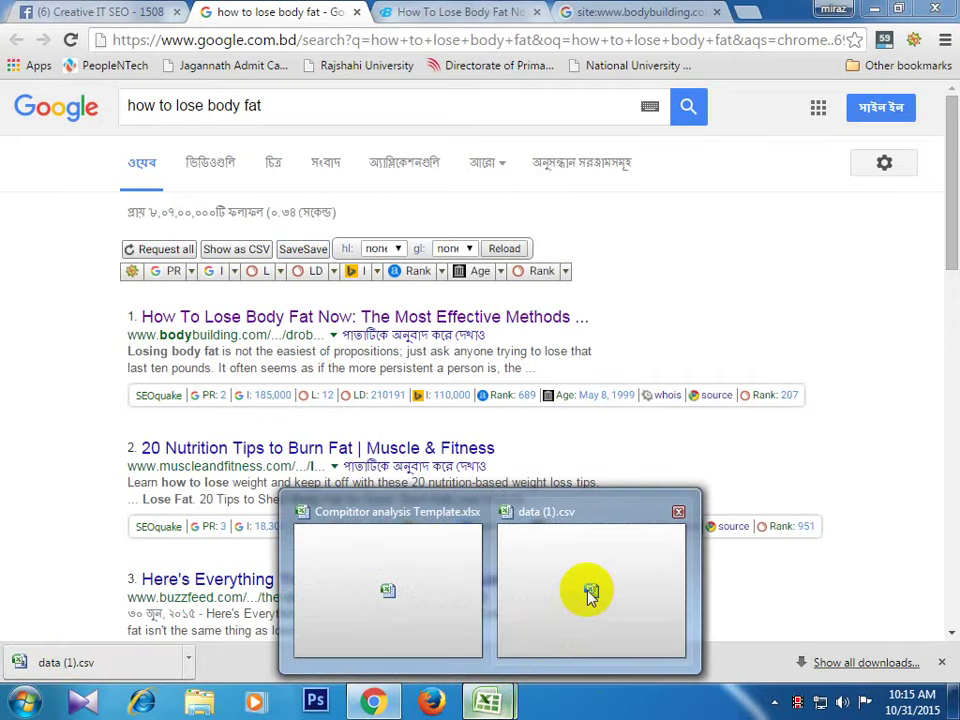
left_click(590, 594)
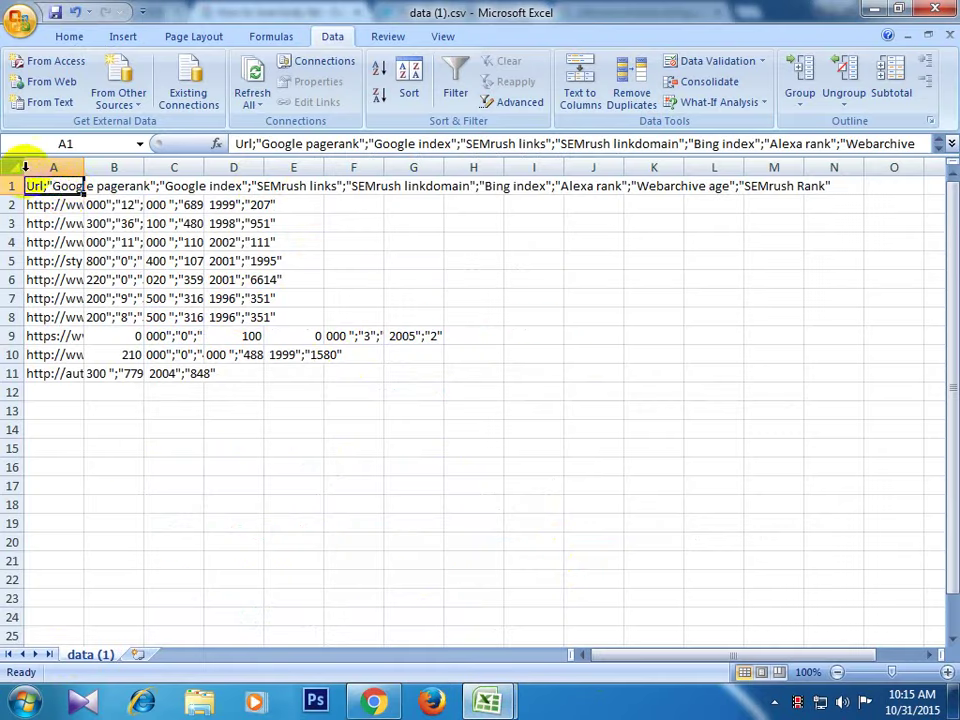
left_click_drag(88, 168, 287, 186)
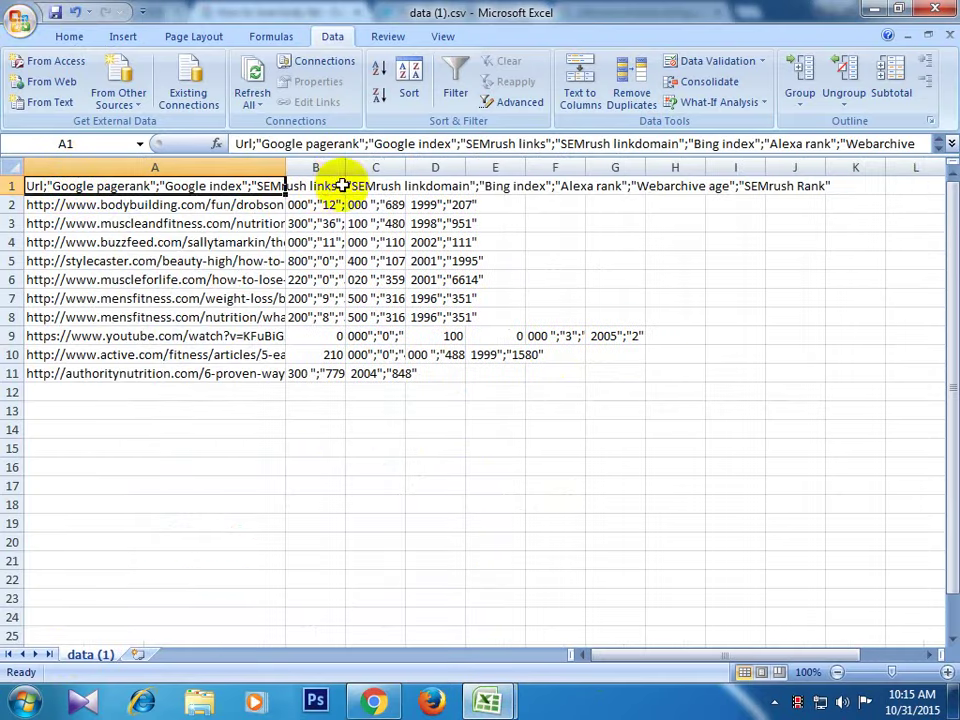
left_click_drag(343, 166, 601, 166)
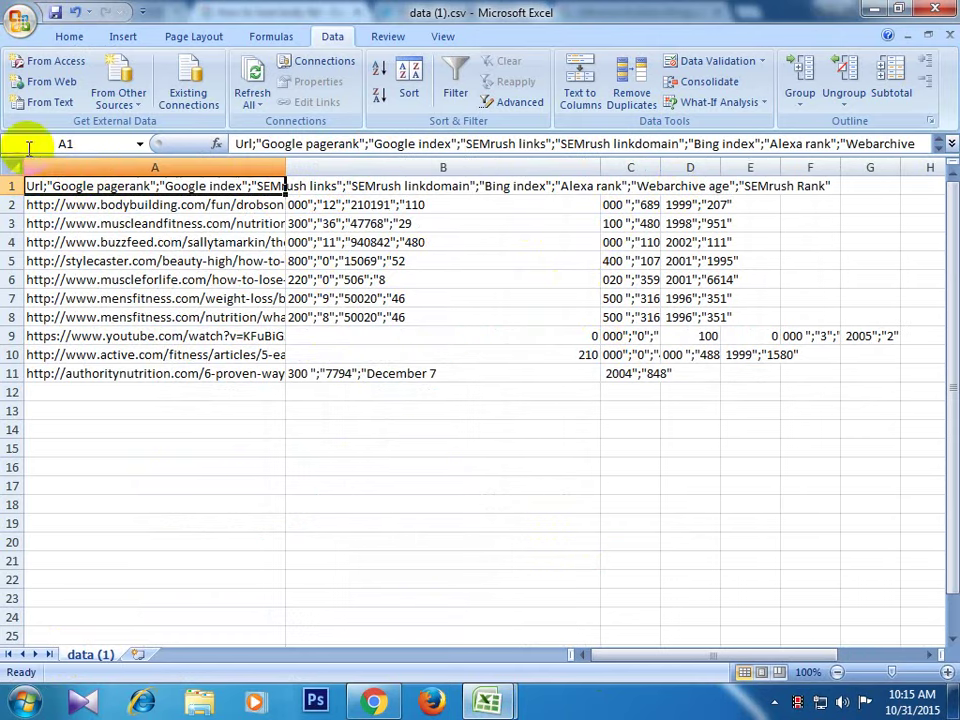
- Split column A of data (1).csv with Text to Columns, using only the semicolon delimiter and replacing the destination cells
left_click(86, 165)
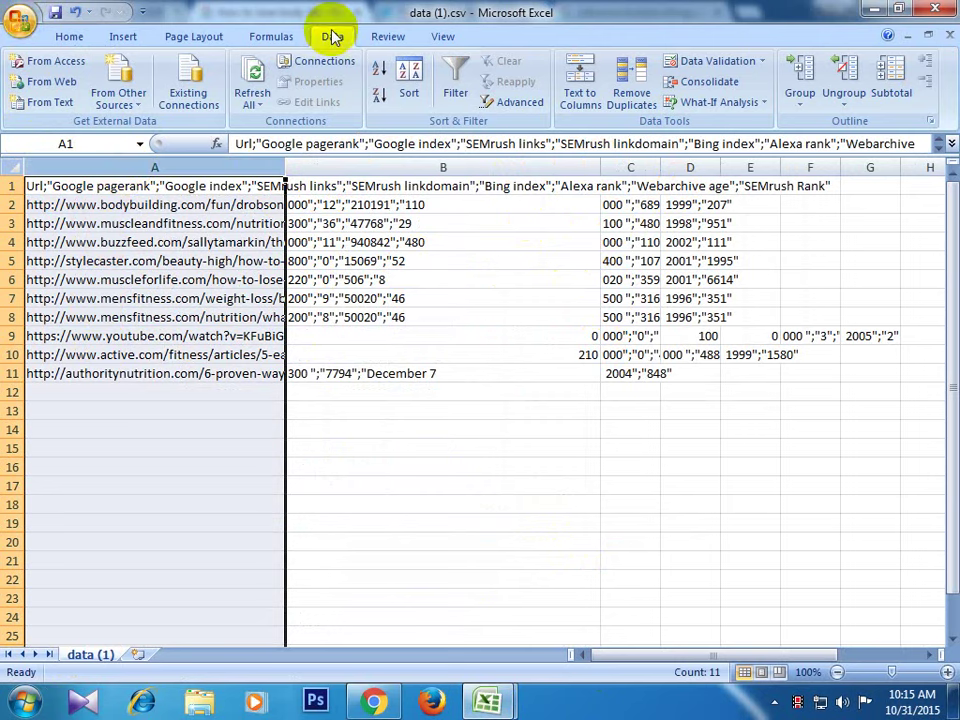
left_click(578, 104)
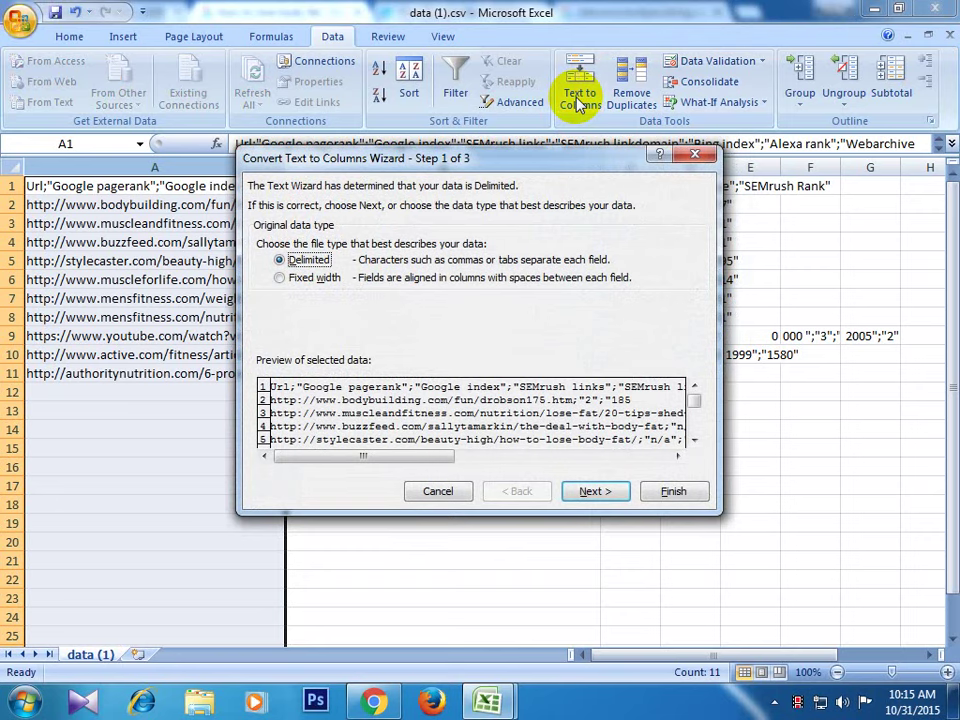
left_click(598, 494)
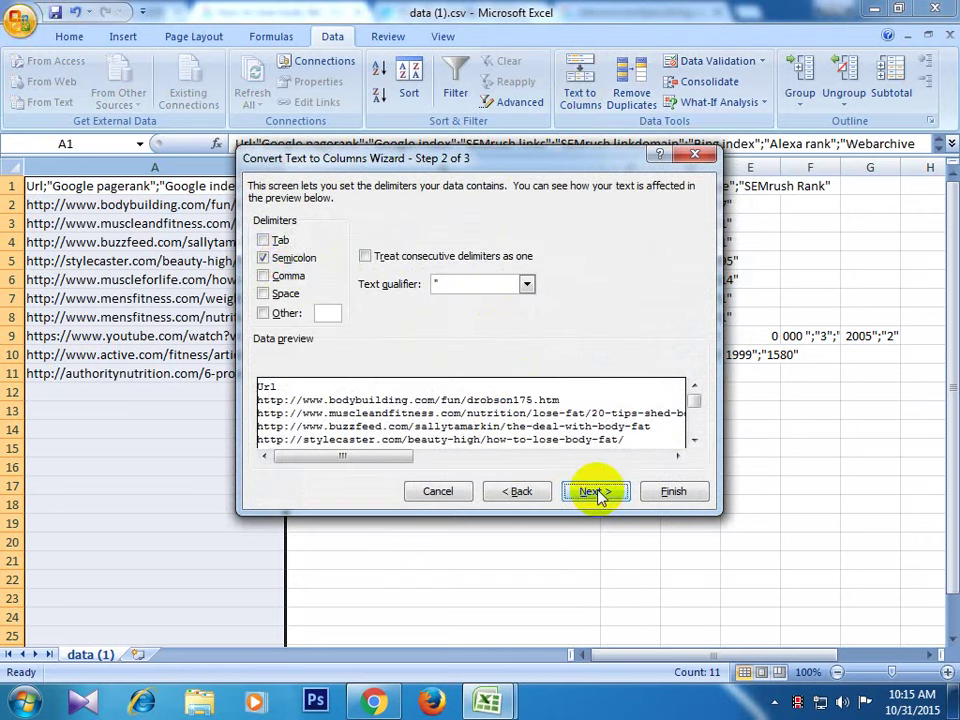
left_click(263, 240)
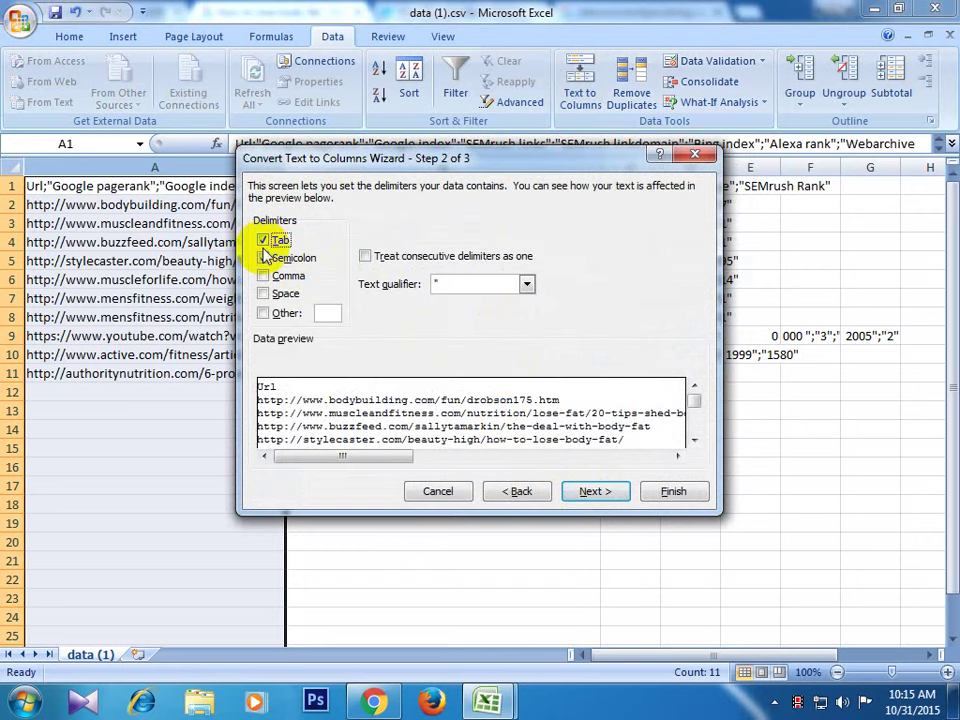
left_click(264, 259)
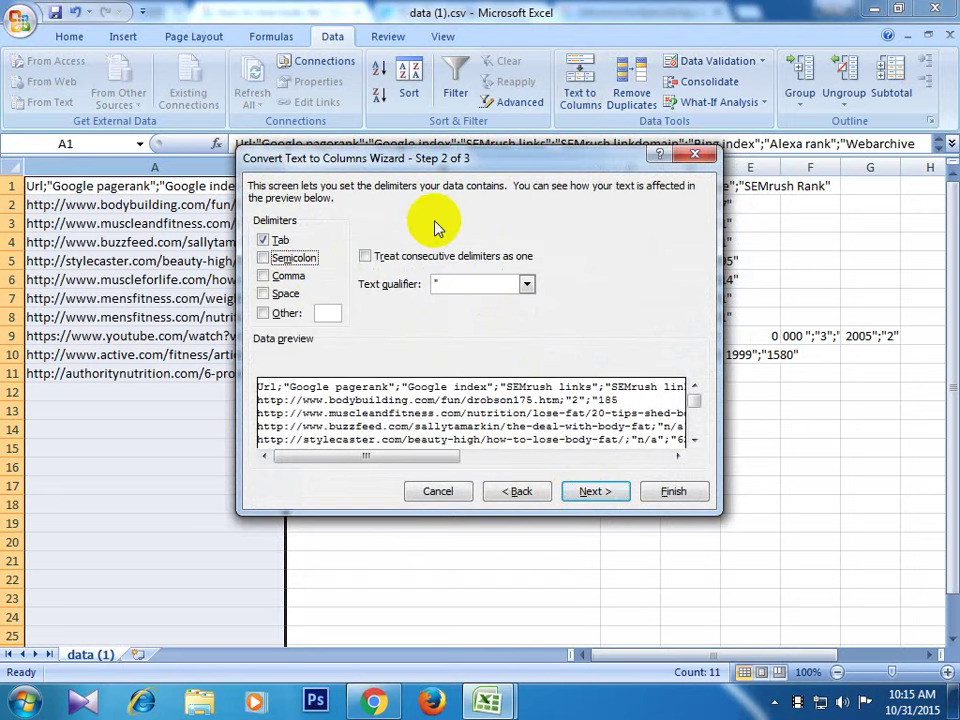
left_click(262, 240)
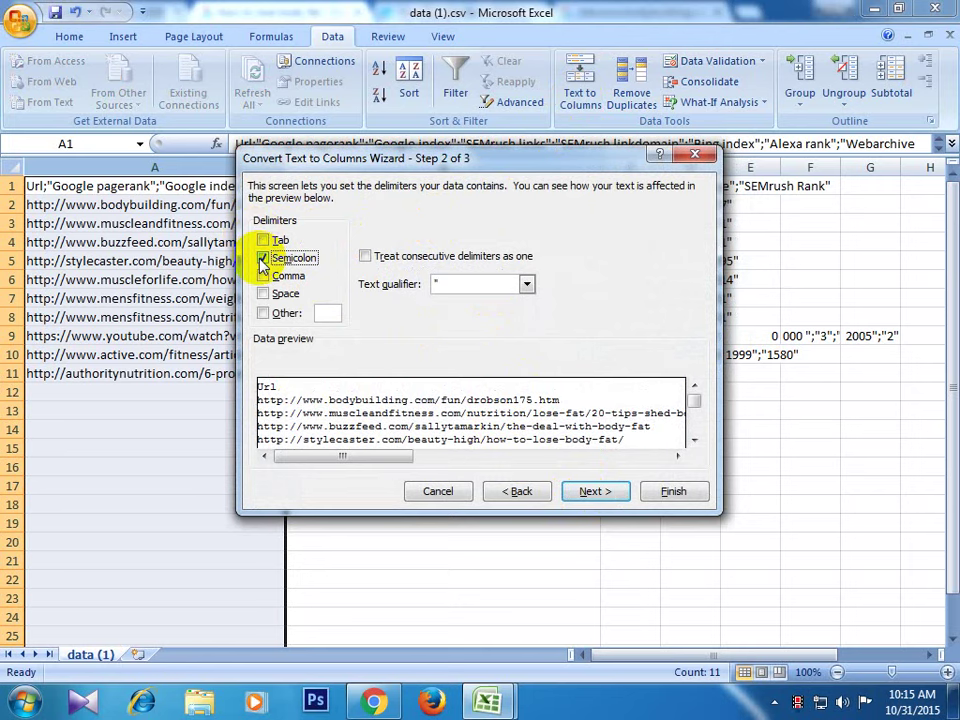
left_click(611, 494)
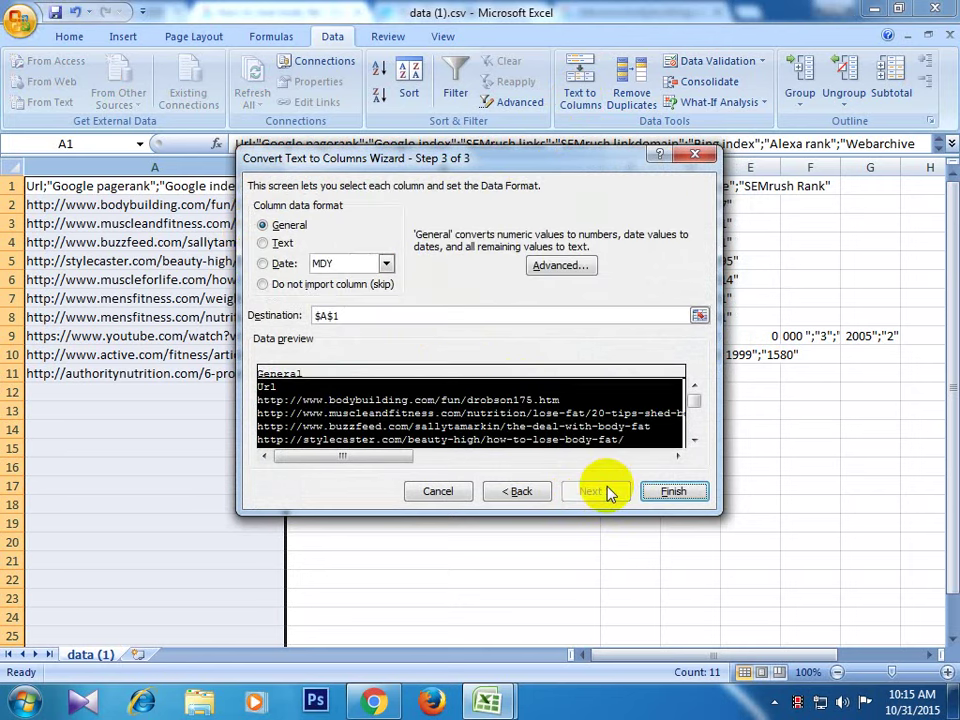
left_click(676, 493)
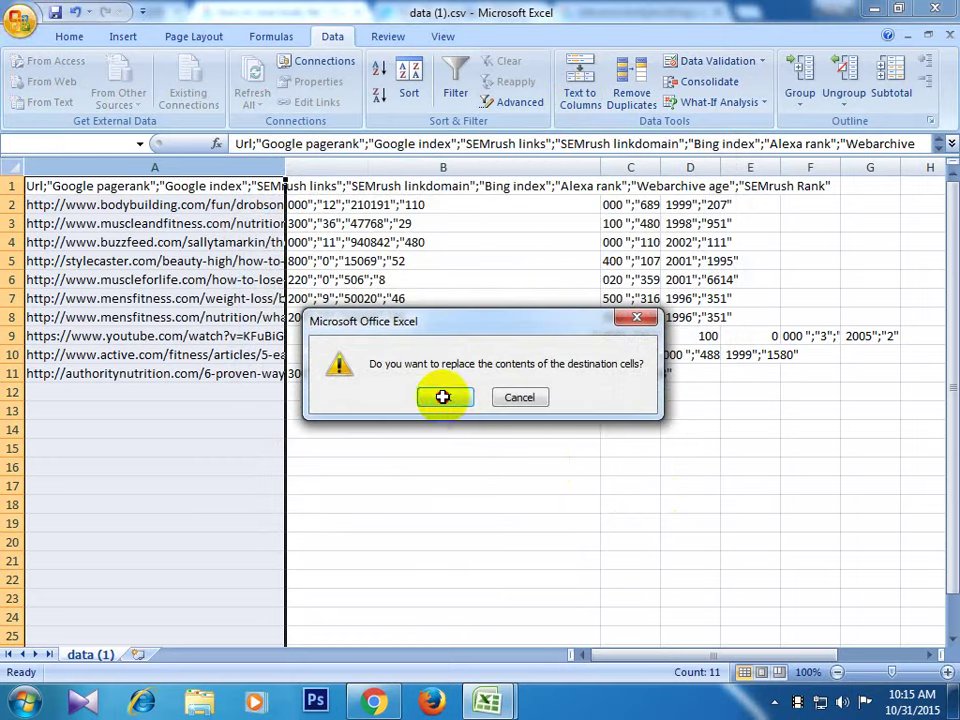
left_click(441, 395)
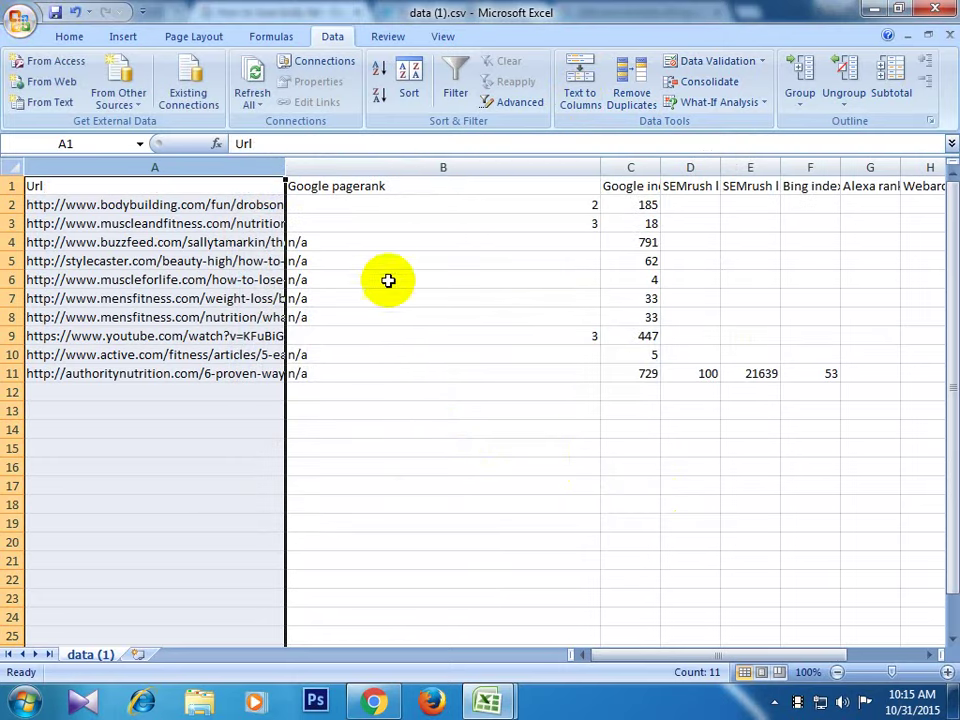
- Widen the Url and Google index columns and narrow the Google pagerank column in data (1).csv
left_click_drag(600, 160, 388, 161)
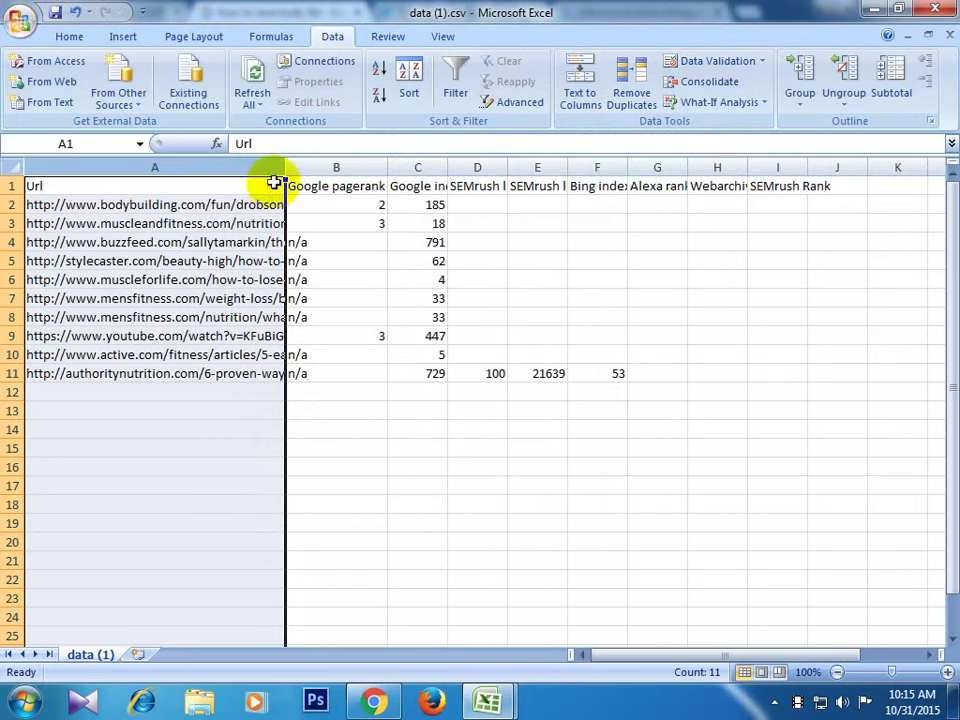
left_click_drag(284, 164, 664, 160)
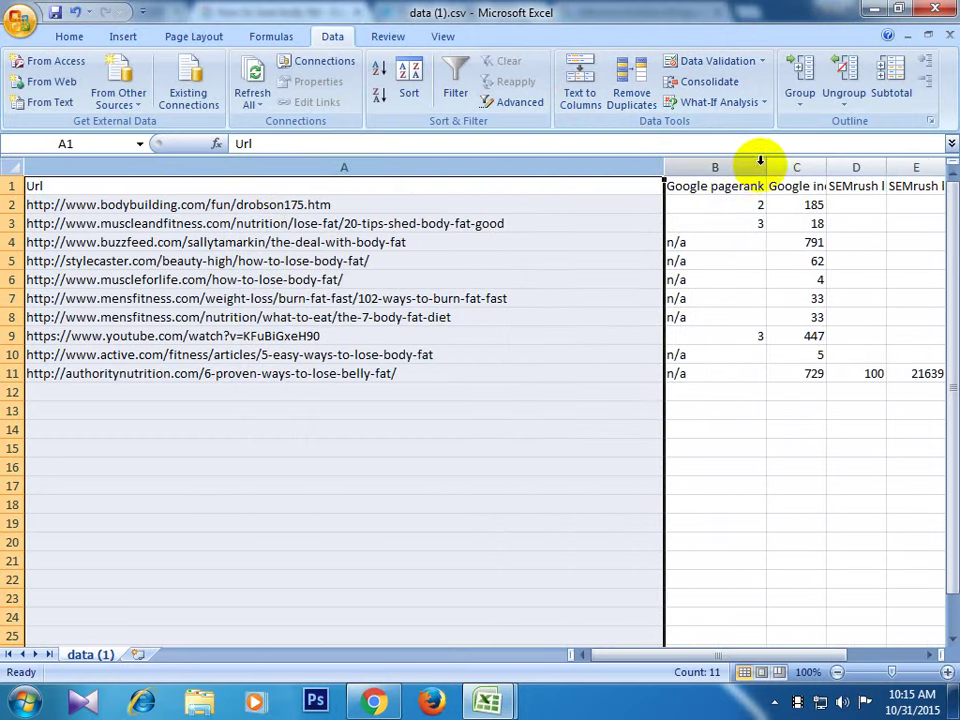
left_click_drag(767, 166, 729, 169)
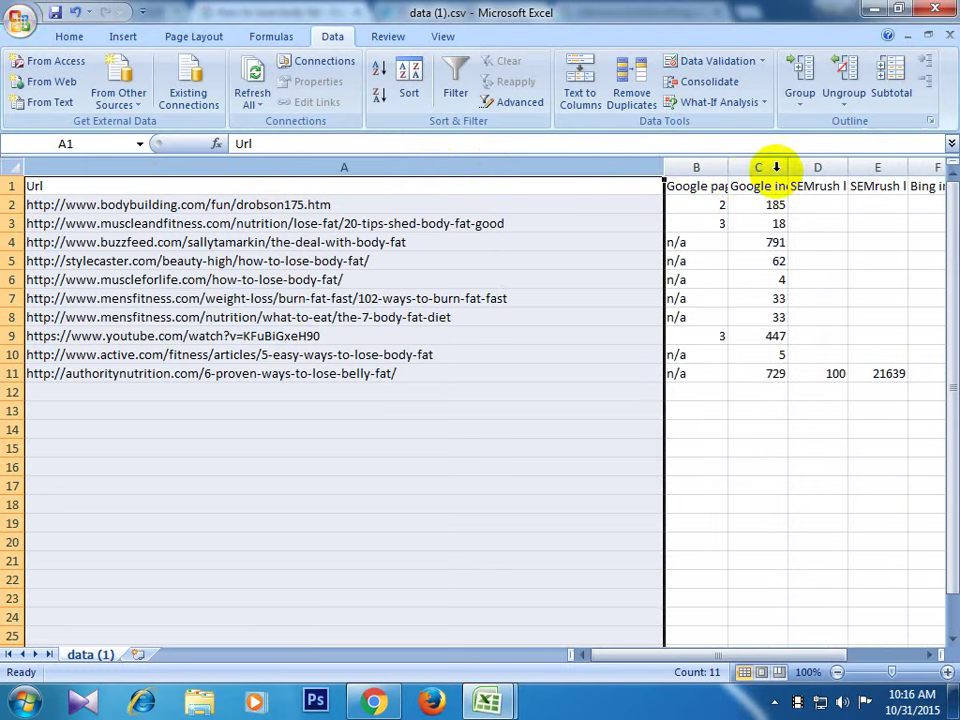
left_click_drag(790, 165, 887, 160)
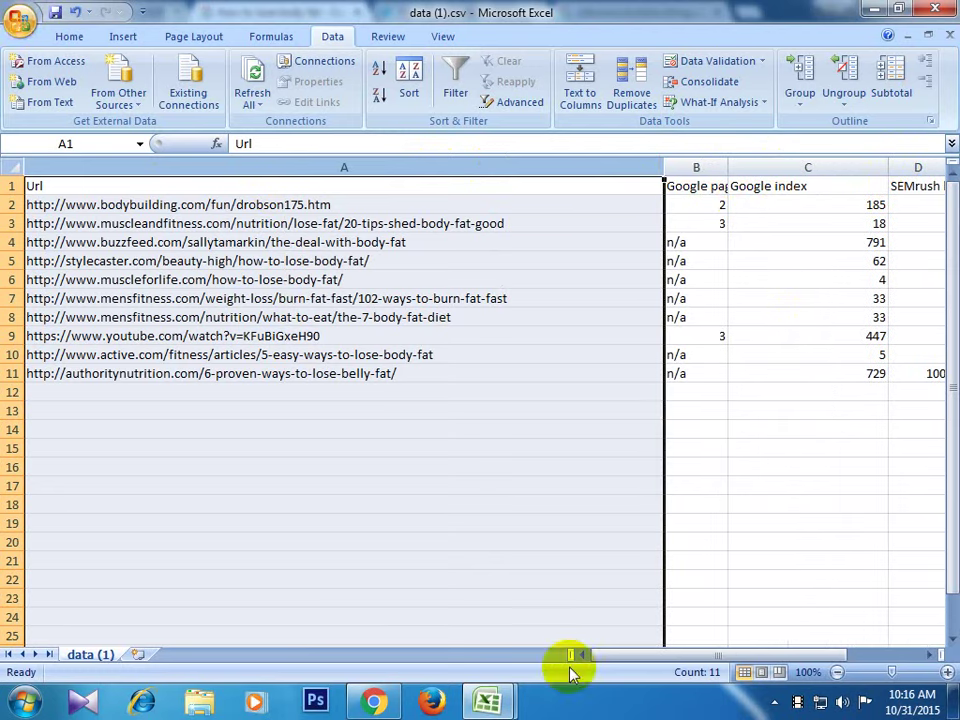
- Widen the Bing index column, then clear the contents of columns F through J
left_click_drag(613, 655, 703, 650)
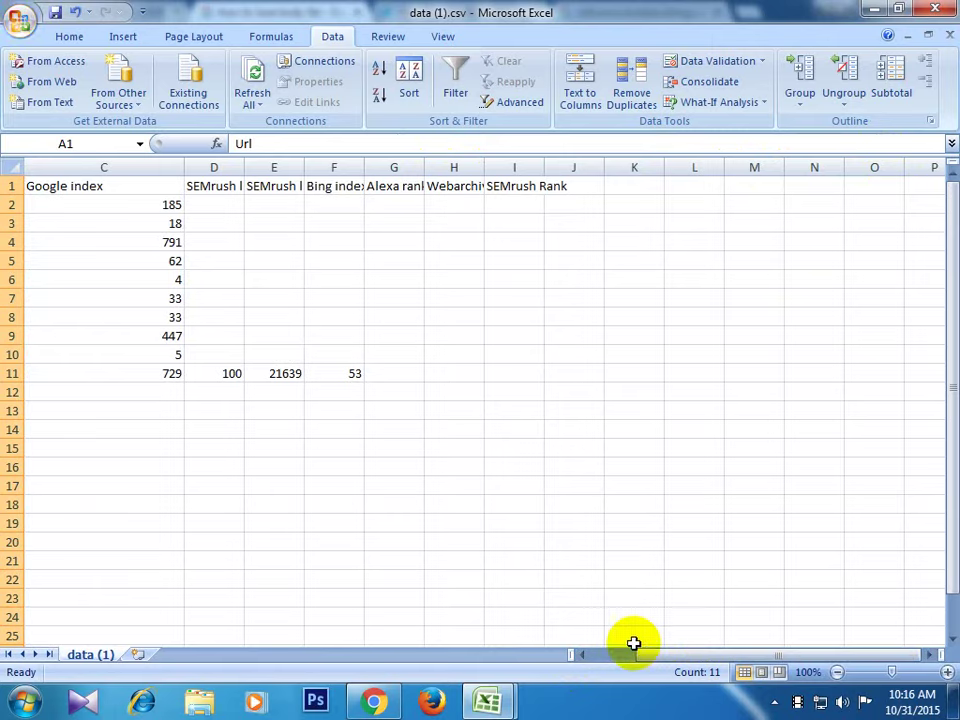
left_click_drag(718, 657, 617, 643)
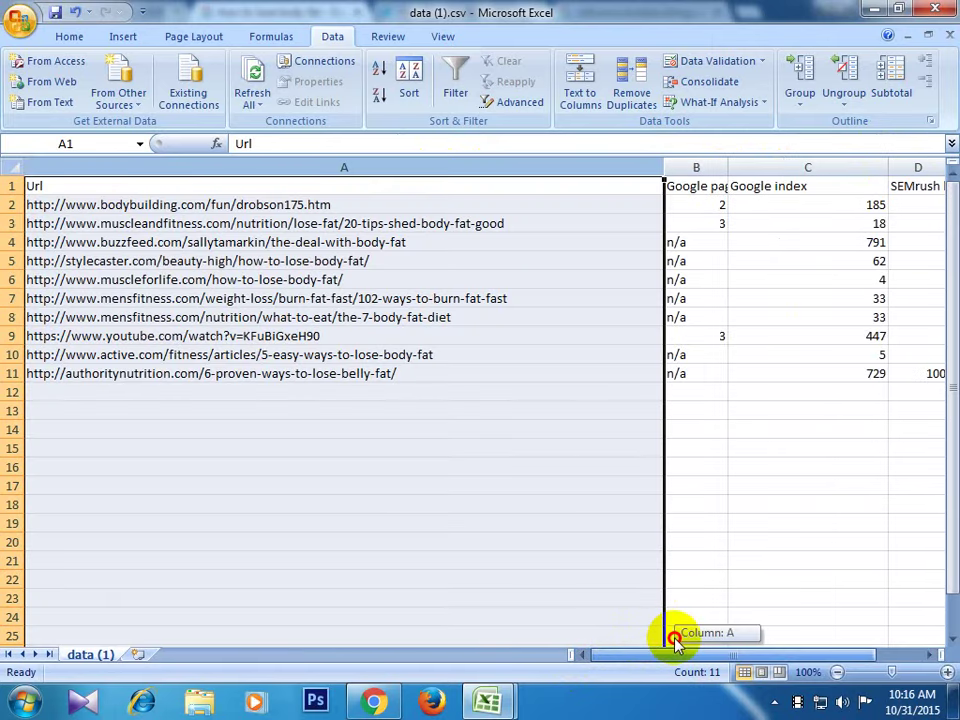
left_click_drag(675, 640, 744, 657)
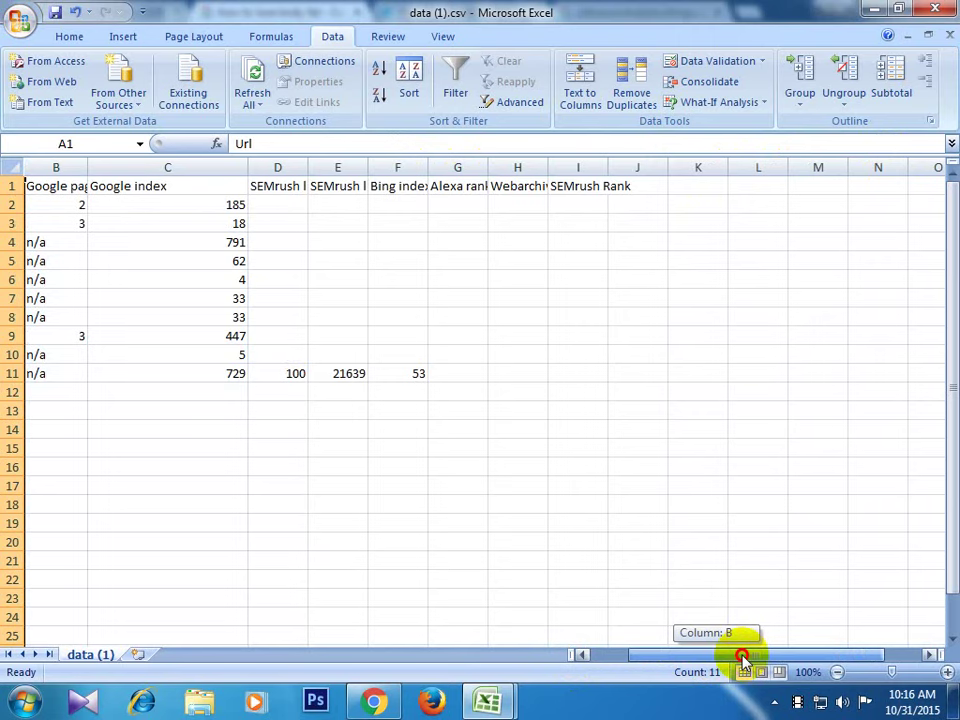
left_click(418, 187)
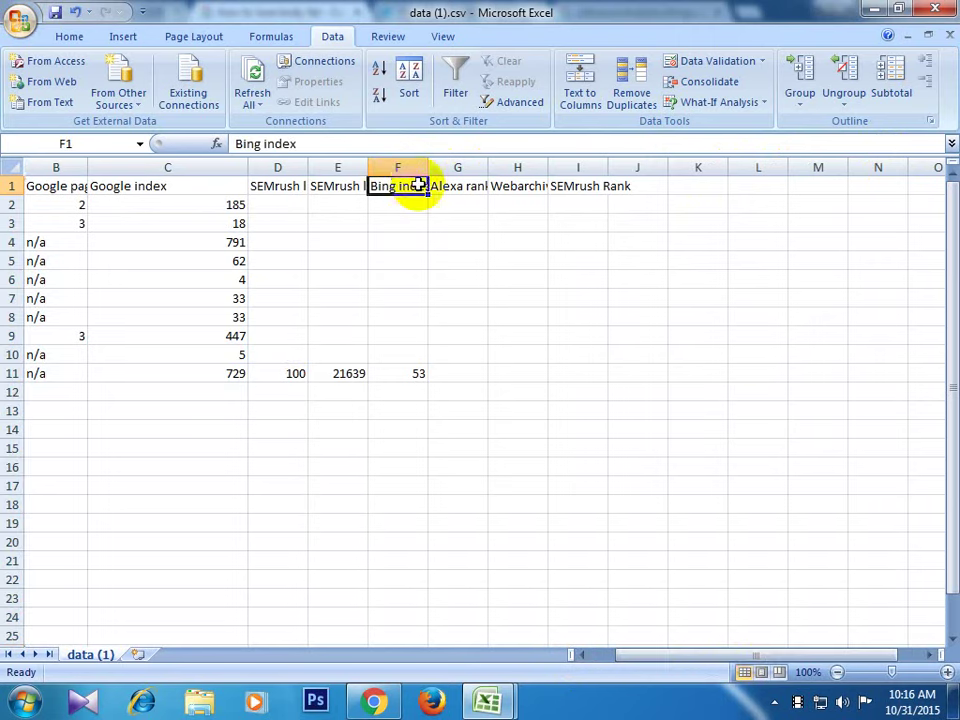
left_click_drag(430, 163, 533, 163)
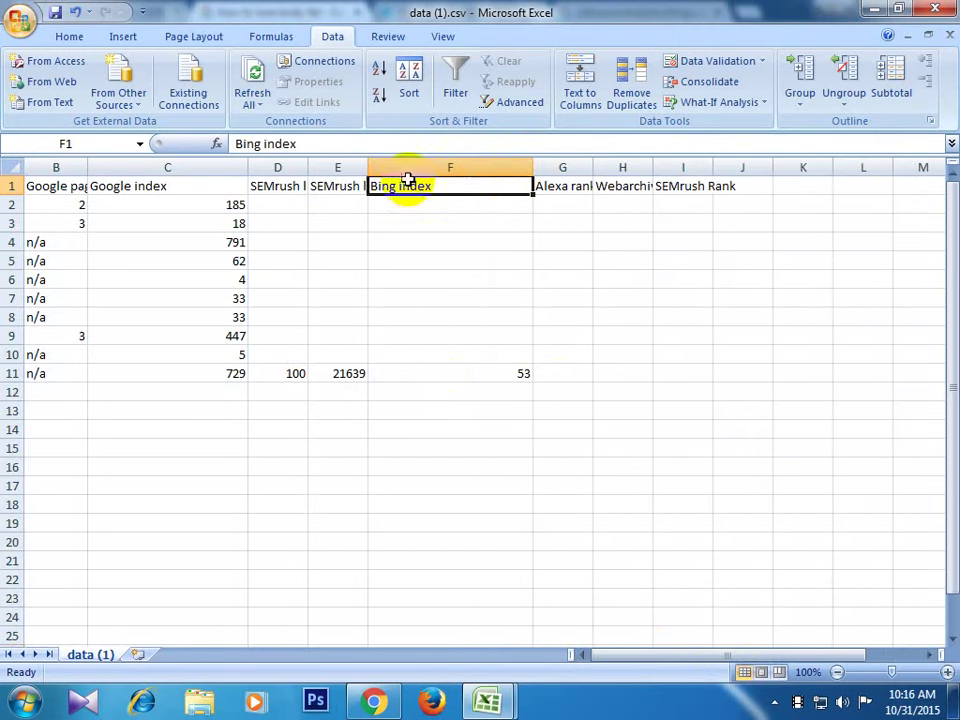
left_click_drag(414, 163, 755, 312)
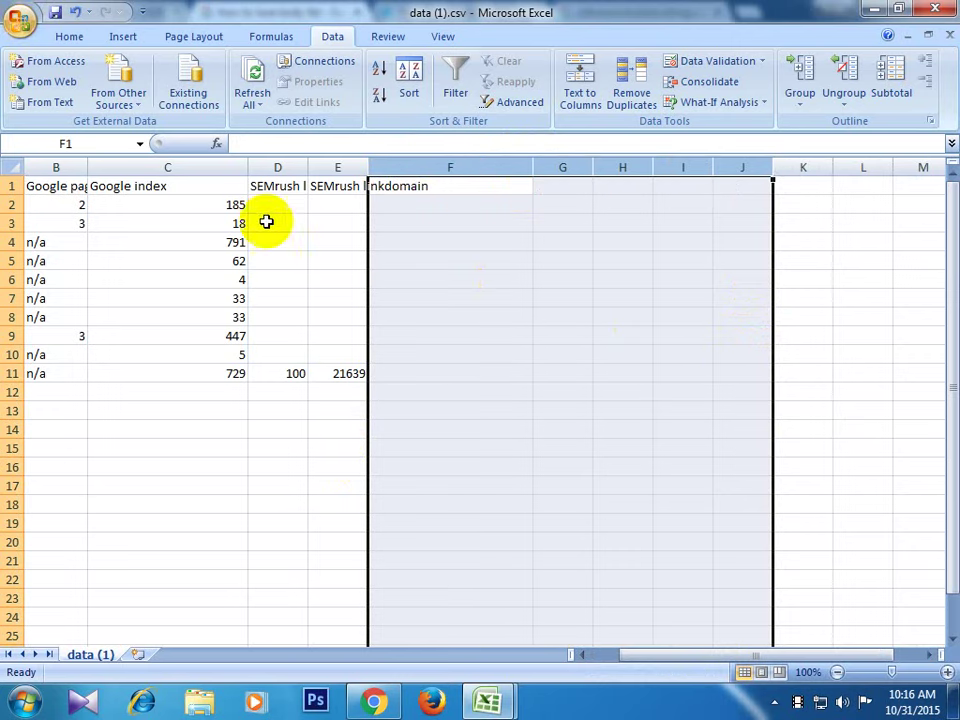
- Widen the SEMrush links and Google pagerank columns to show their full headers
left_click_drag(309, 162, 557, 182)
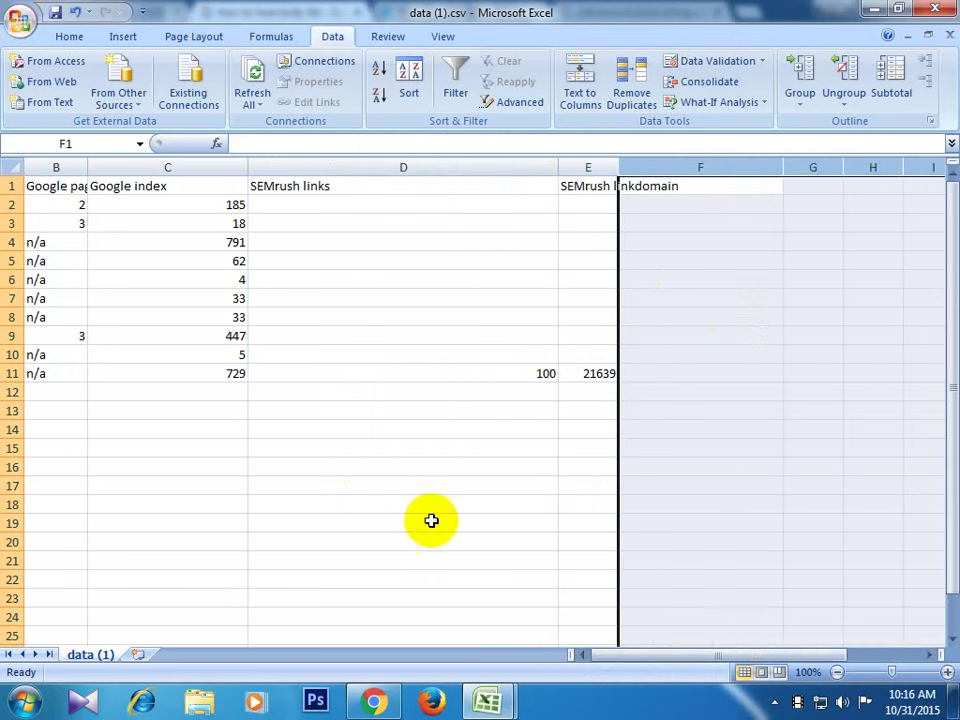
left_click_drag(700, 656, 681, 655)
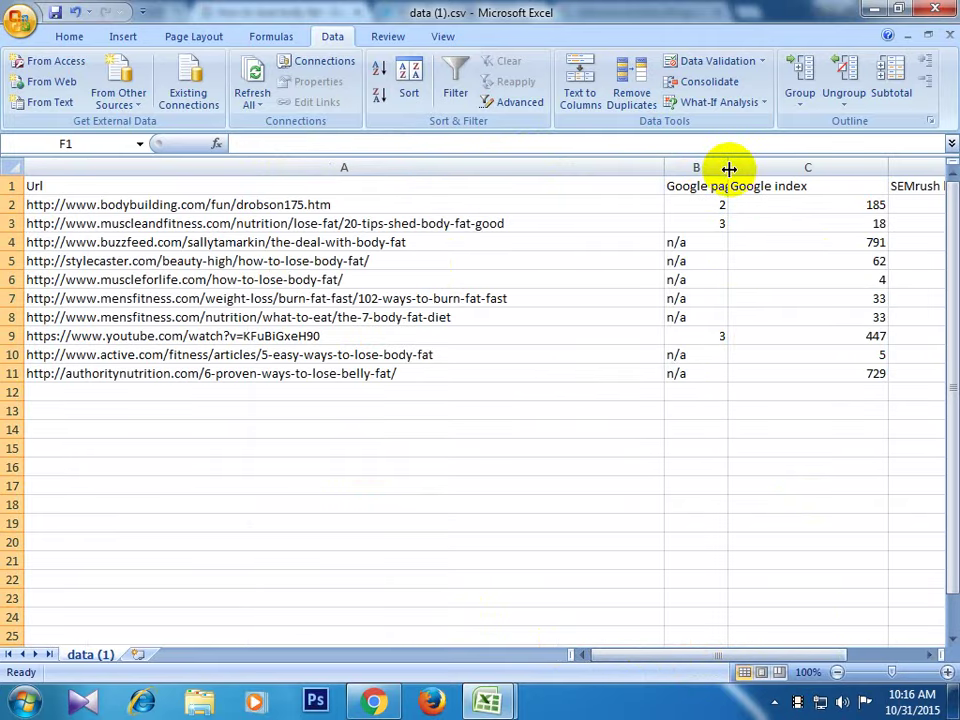
left_click_drag(729, 169, 822, 169)
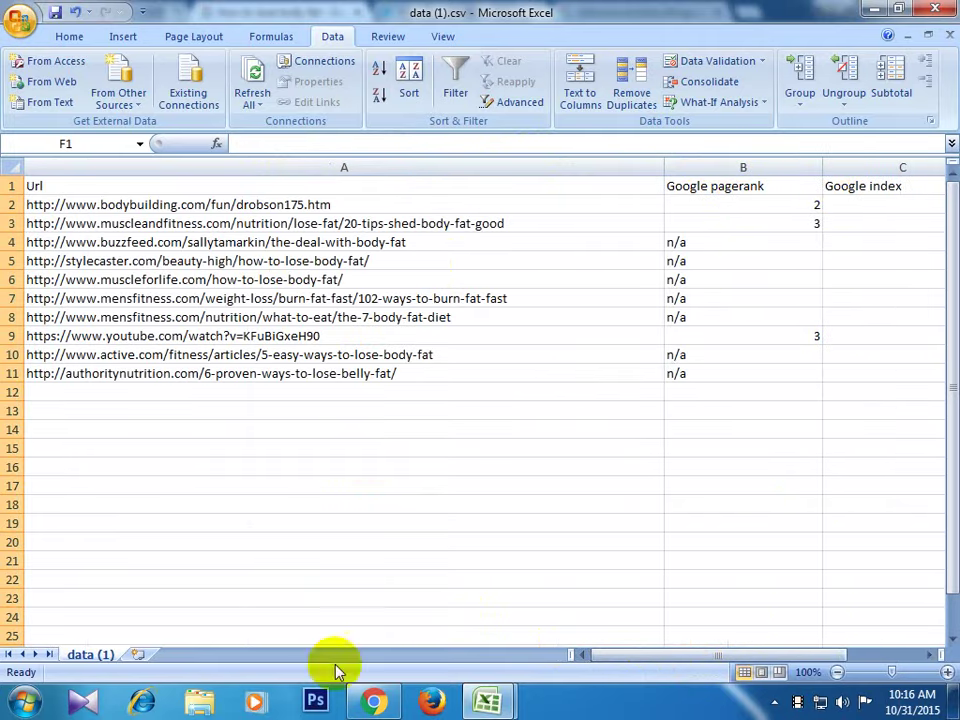
- Close data (1).csv without saving and view the on-page analysis table and notes on Sheet2 of the Compititor analysis Template
left_click(396, 706)
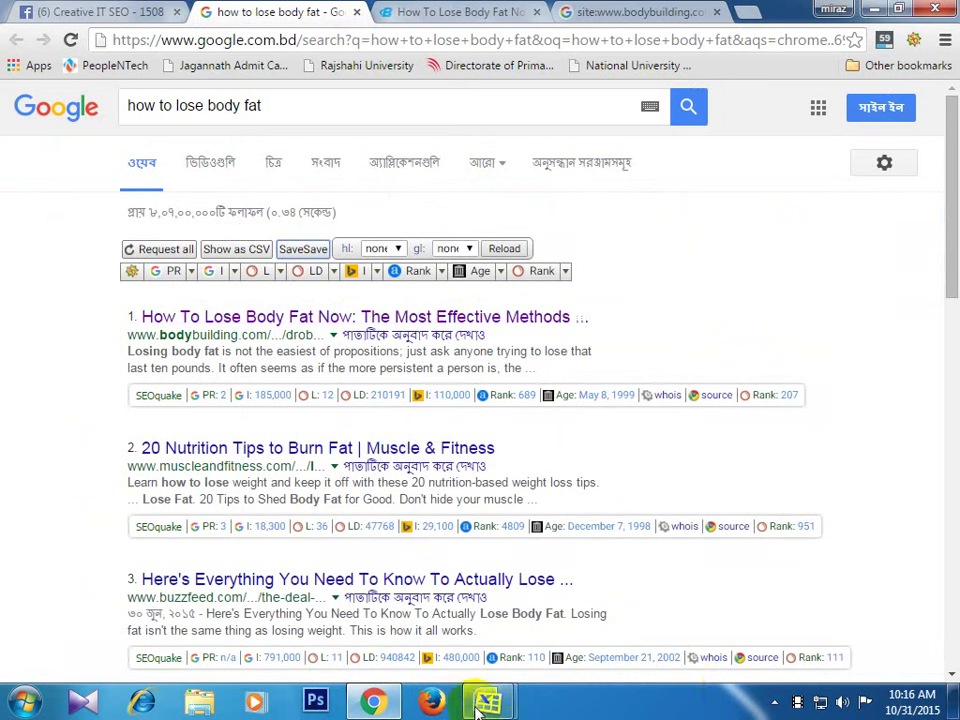
mouse_move(488, 700)
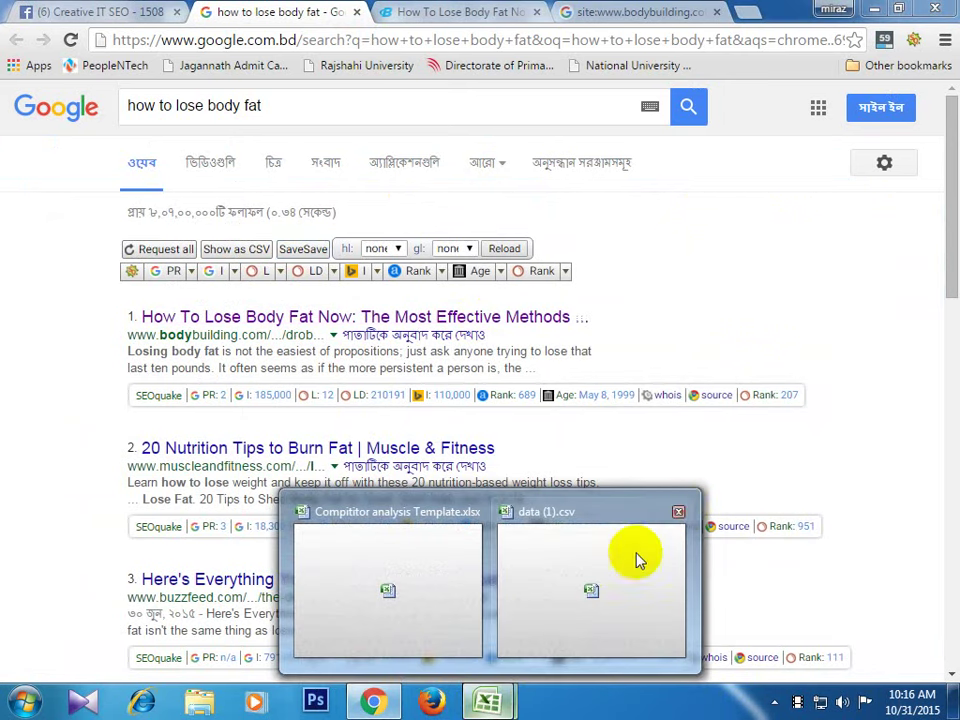
left_click(678, 511)
left_click(482, 396)
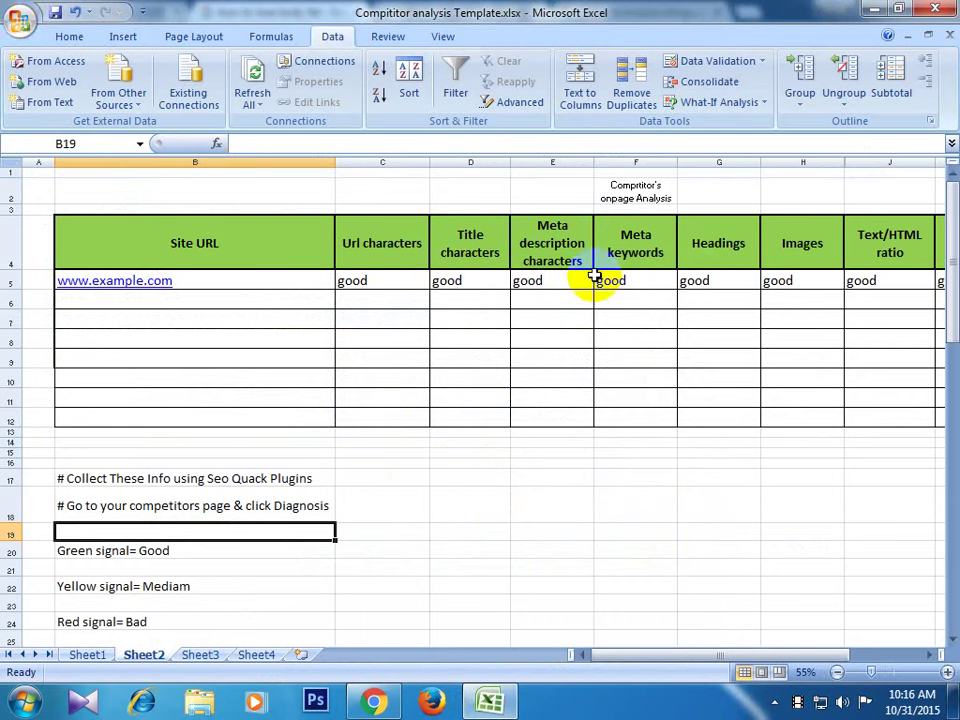
scroll(214, 486, "down", 2)
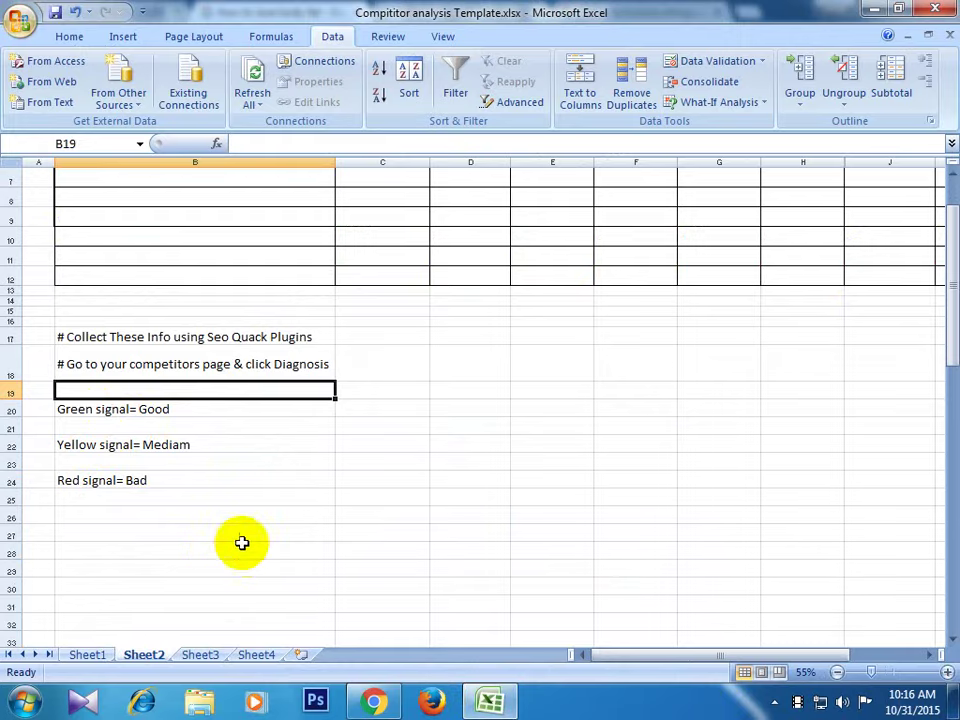
scroll(250, 540, "up", 2)
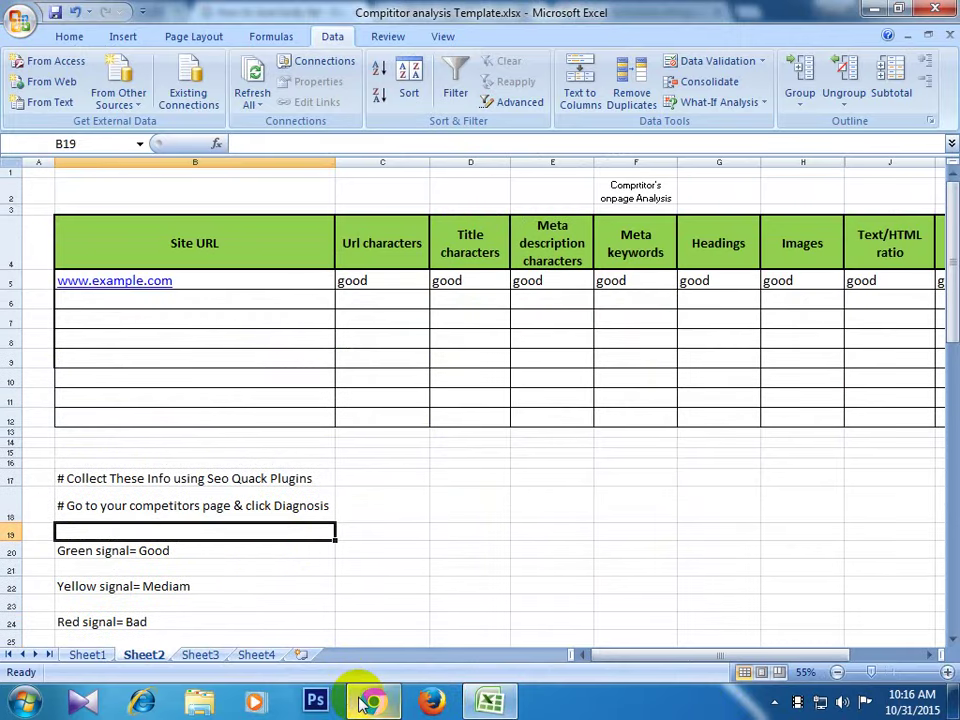
- Switch to the Google results in Chrome and open the second result, from Muscle & Fitness, in a new tab
left_click(367, 702)
left_click(455, 10)
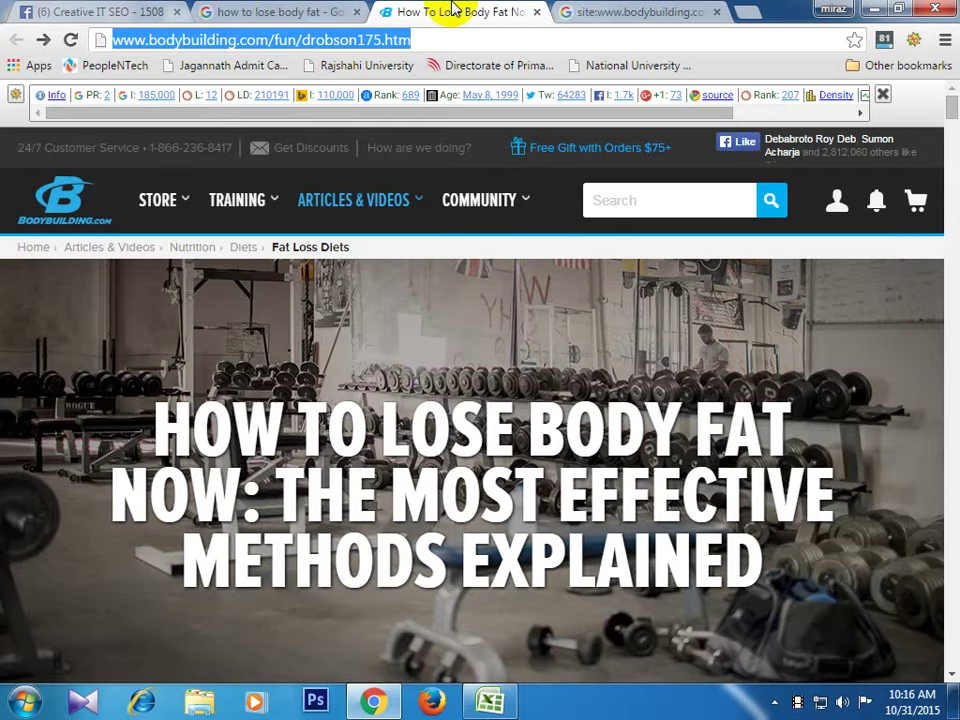
left_click(263, 11)
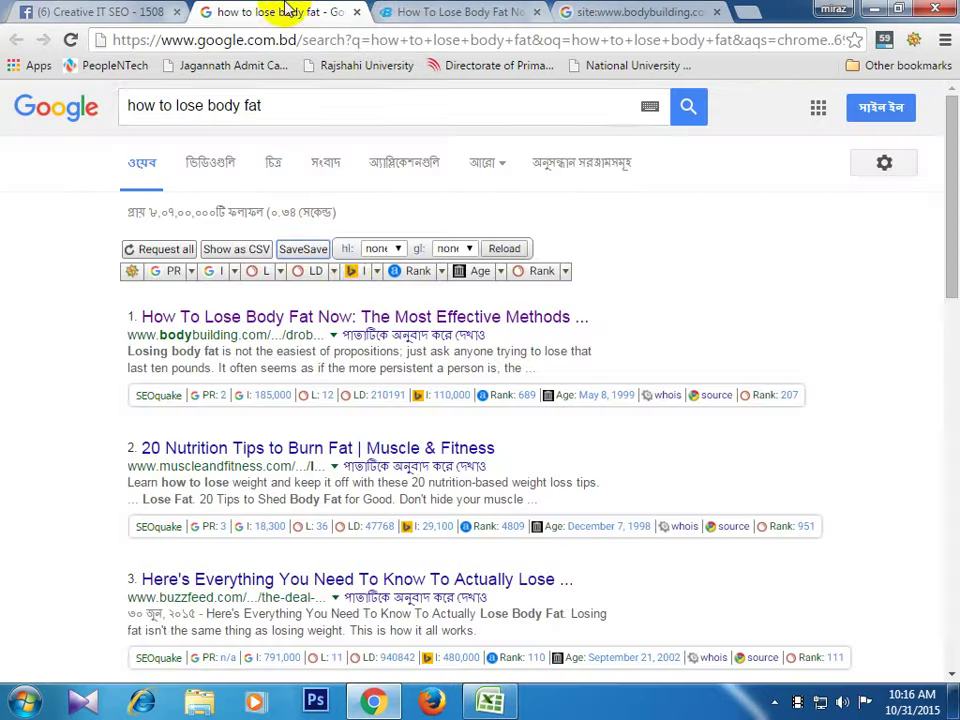
right_click(490, 447)
left_click(643, 456)
scroll(730, 475, "down", 2)
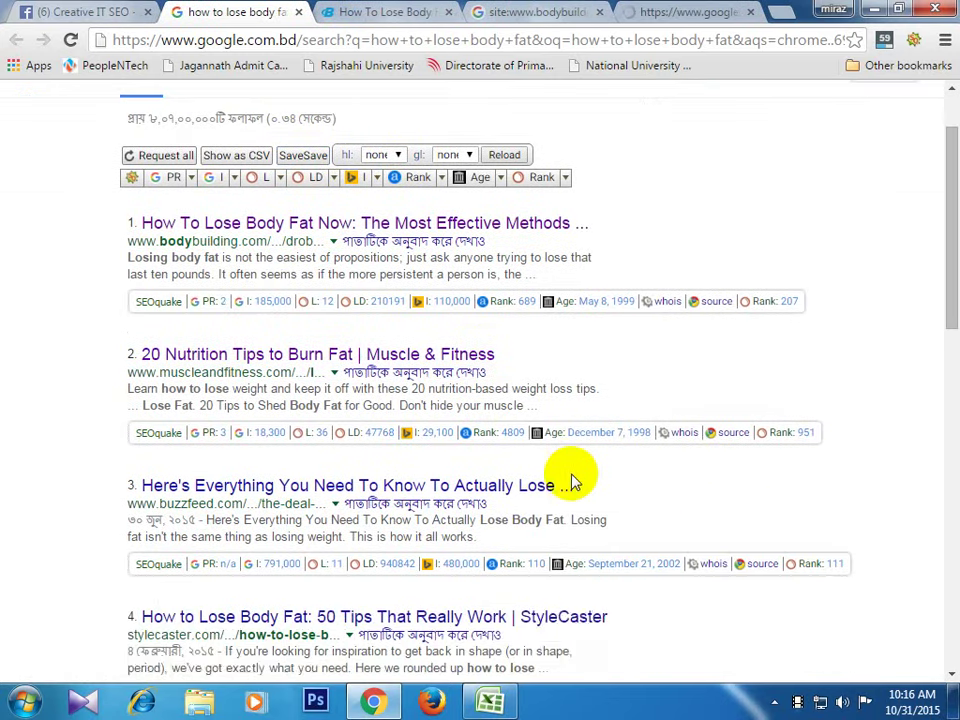
right_click(551, 489)
left_click(643, 501)
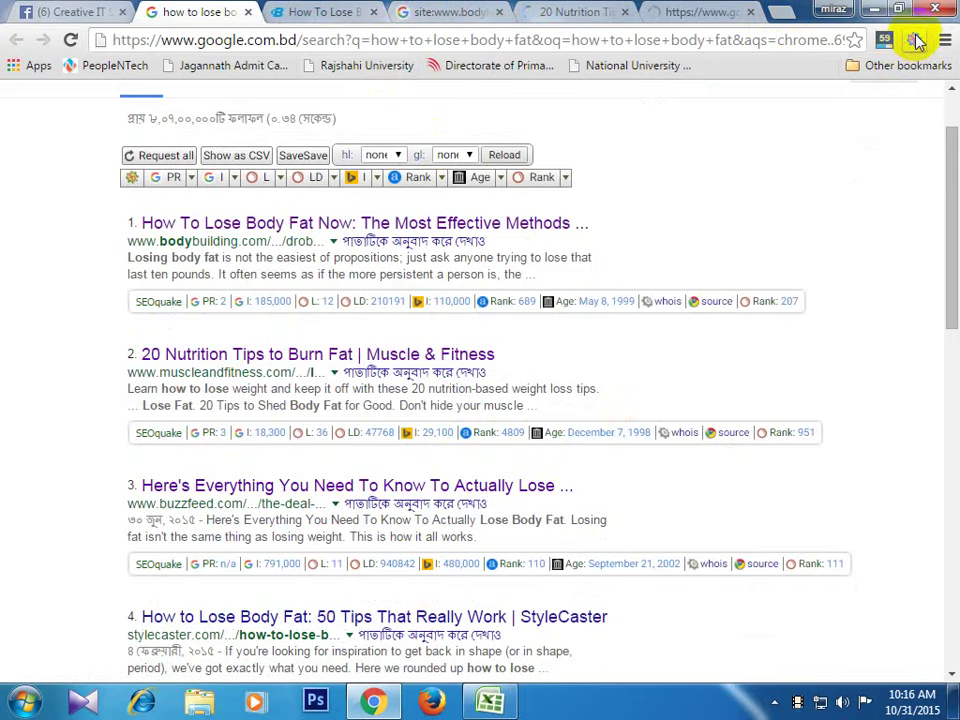
left_click(337, 14)
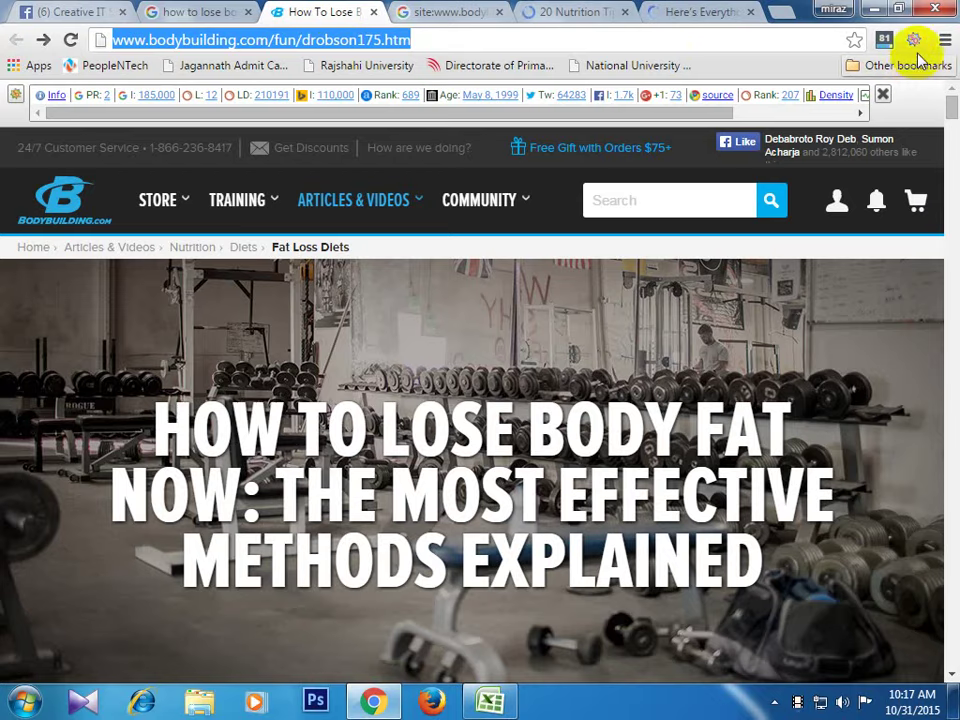
left_click(463, 11)
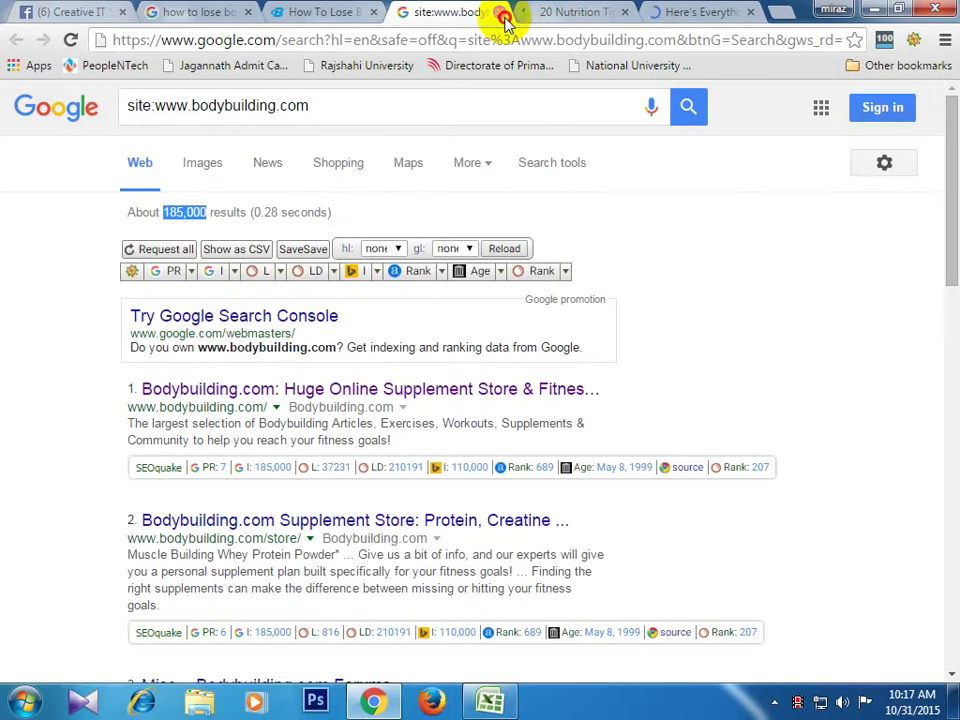
left_click(503, 13)
- Run the SEOquake Diagnosis on the Muscle & Fitness article about nutrition tips to burn fat
scroll(418, 486, "down", 10)
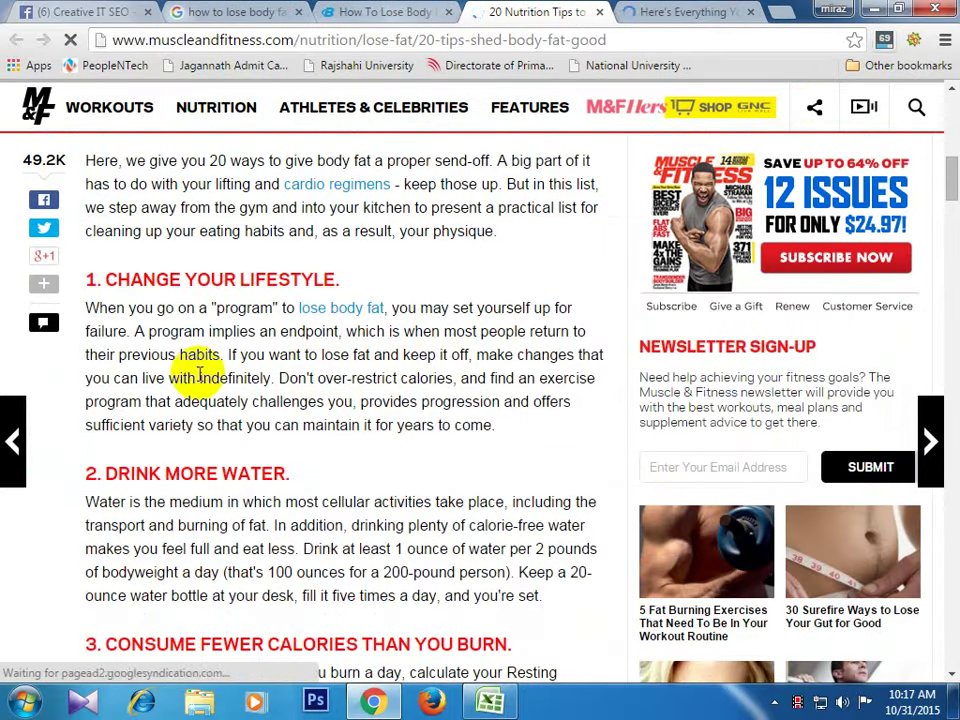
right_click(266, 349)
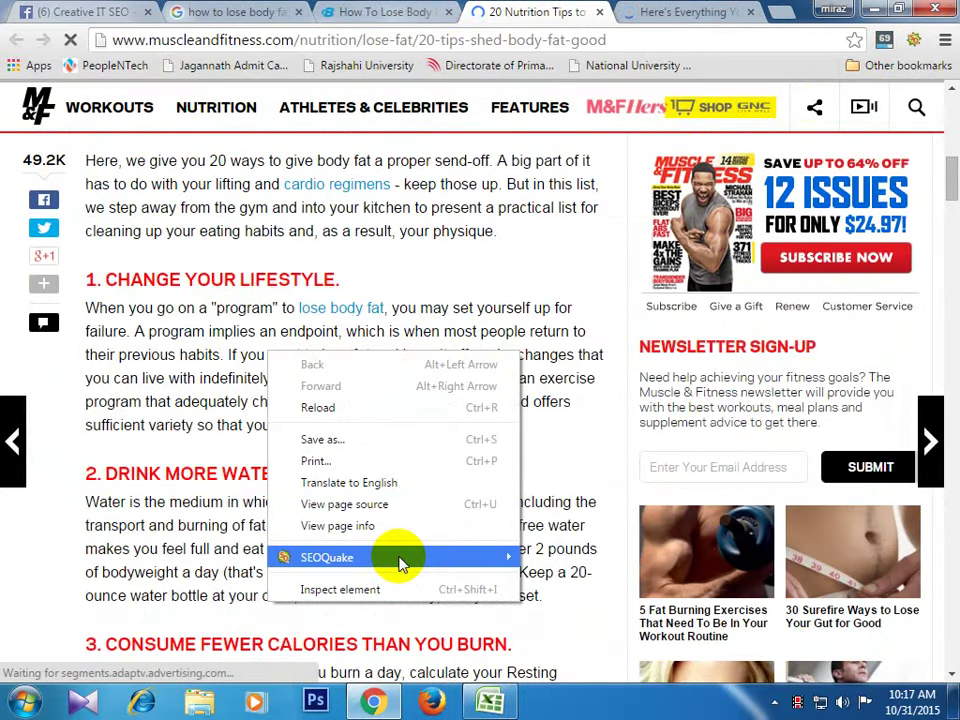
mouse_move(454, 561)
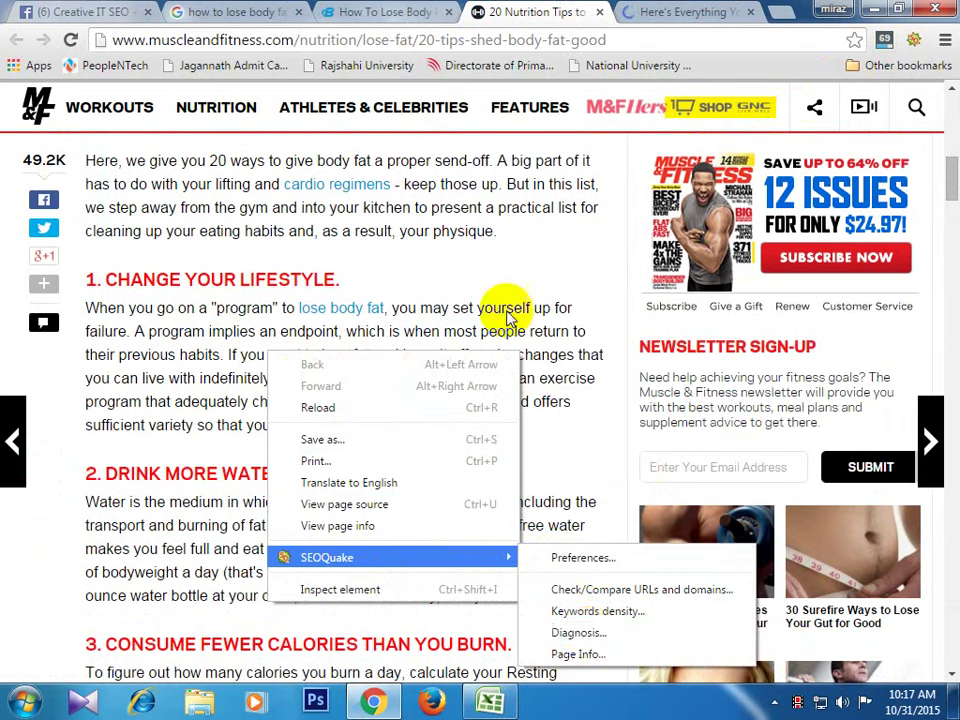
left_click(489, 264)
left_click(915, 41)
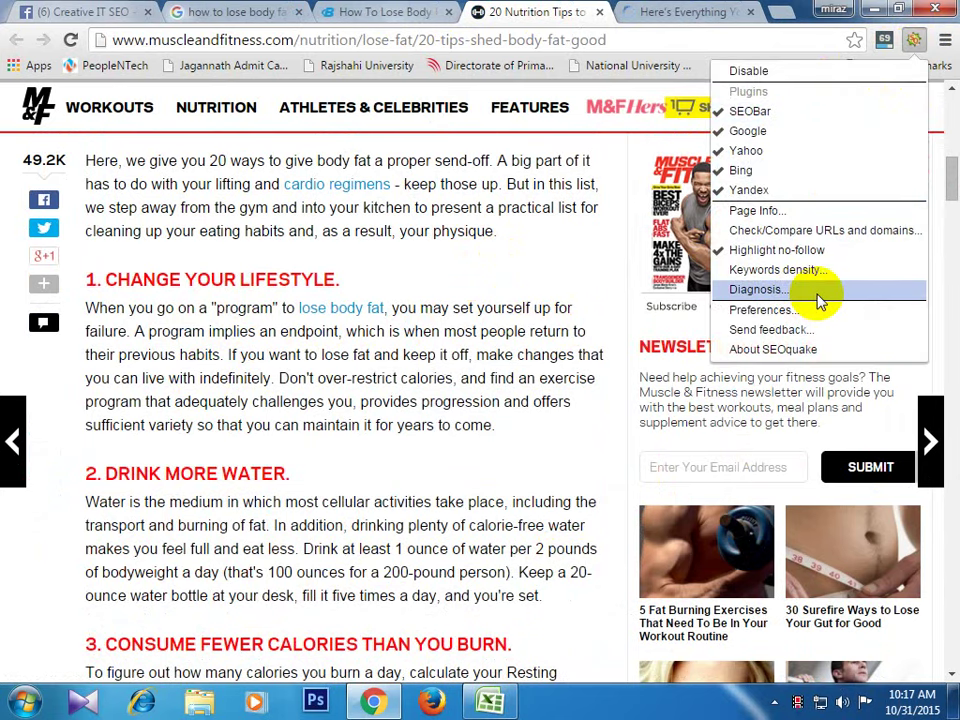
left_click(817, 294)
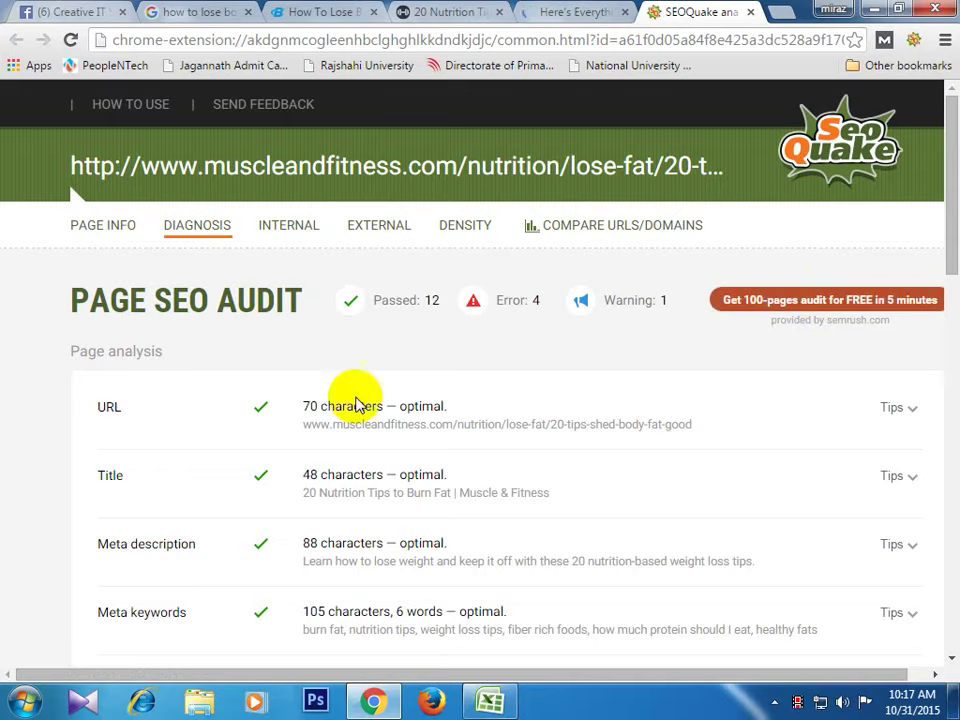
- Examine the page analysis and site compliance sections of the Muscle & Fitness audit, and skim the BuzzFeed article
scroll(5, 385, "down", 5)
scroll(5, 385, "down", 6)
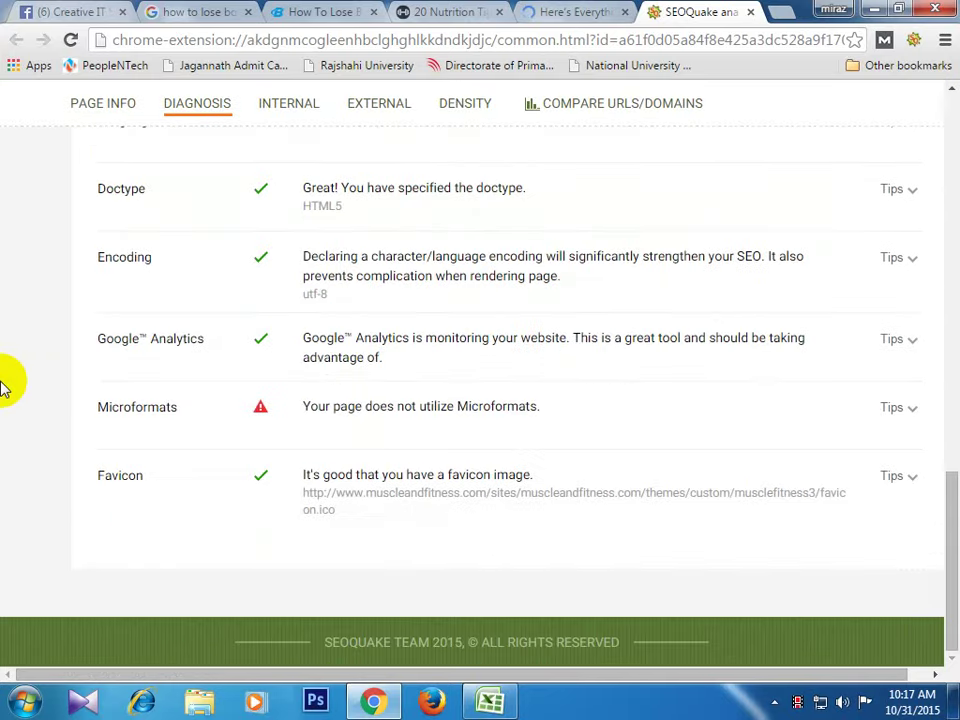
scroll(5, 385, "up", 10)
scroll(5, 385, "down", 1)
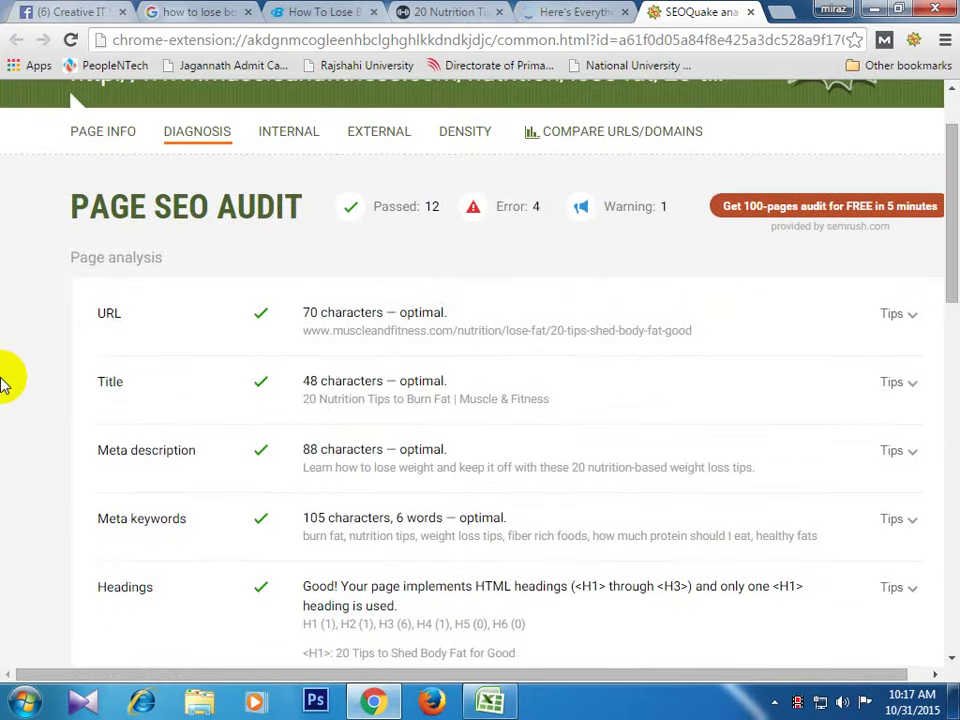
left_click(567, 11)
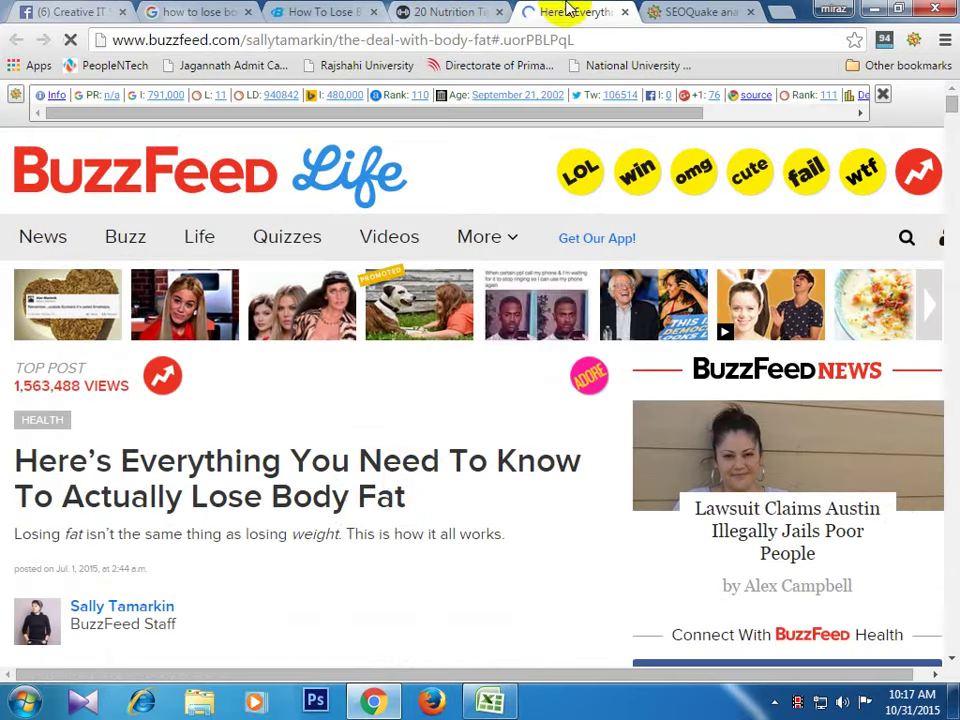
scroll(411, 489, "down", 15)
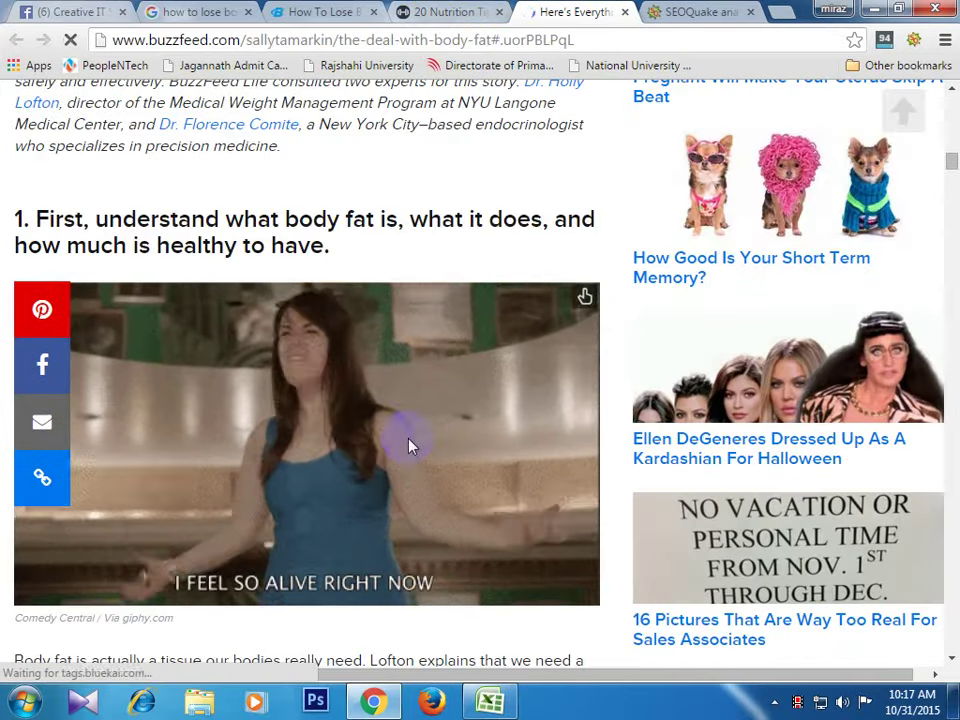
scroll(409, 446, "down", 5)
scroll(369, 296, "up", 2)
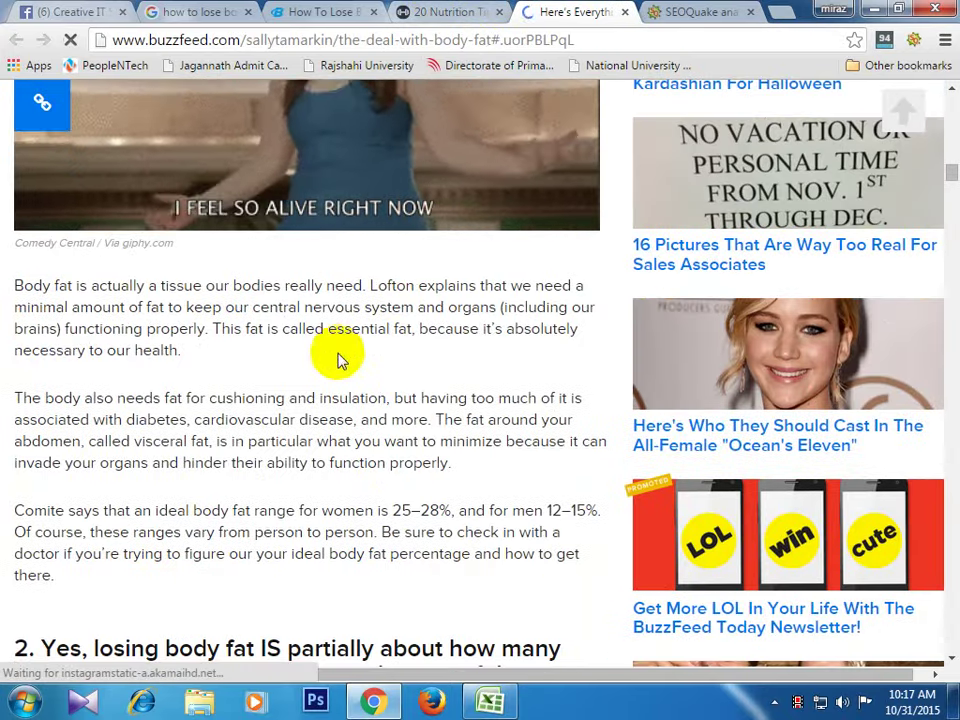
left_click(703, 11)
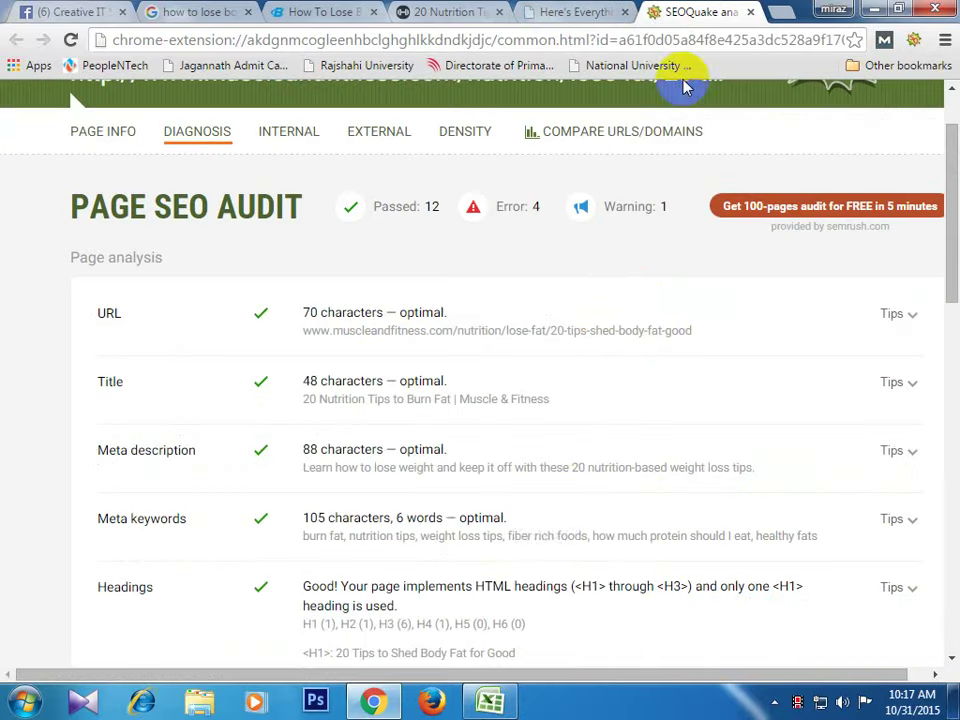
left_click_drag(555, 673, 598, 672)
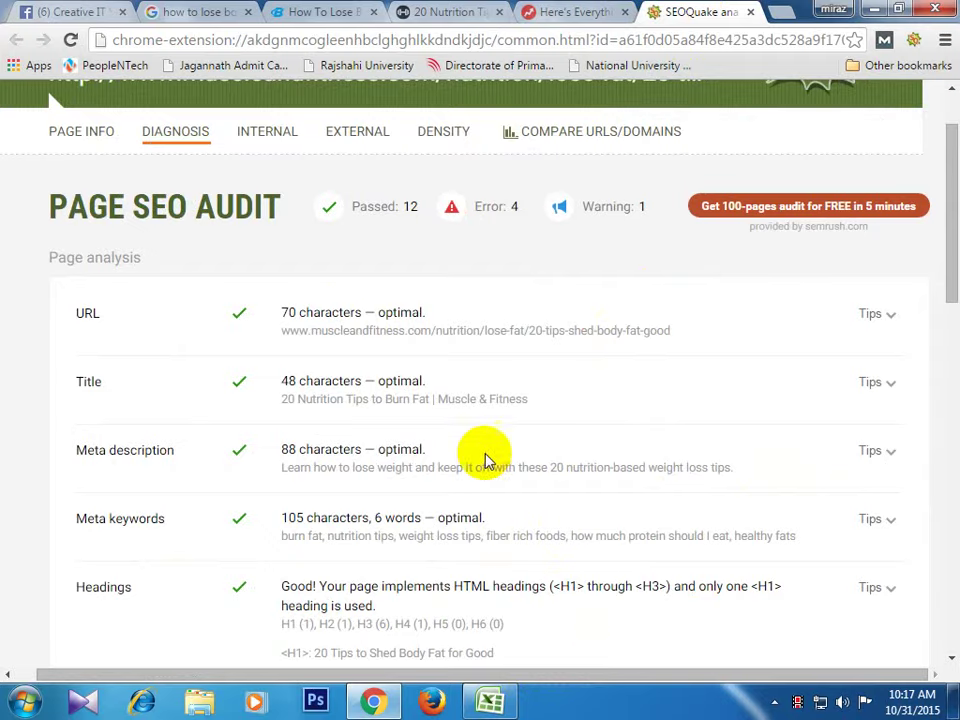
scroll(39, 311, "down", 5)
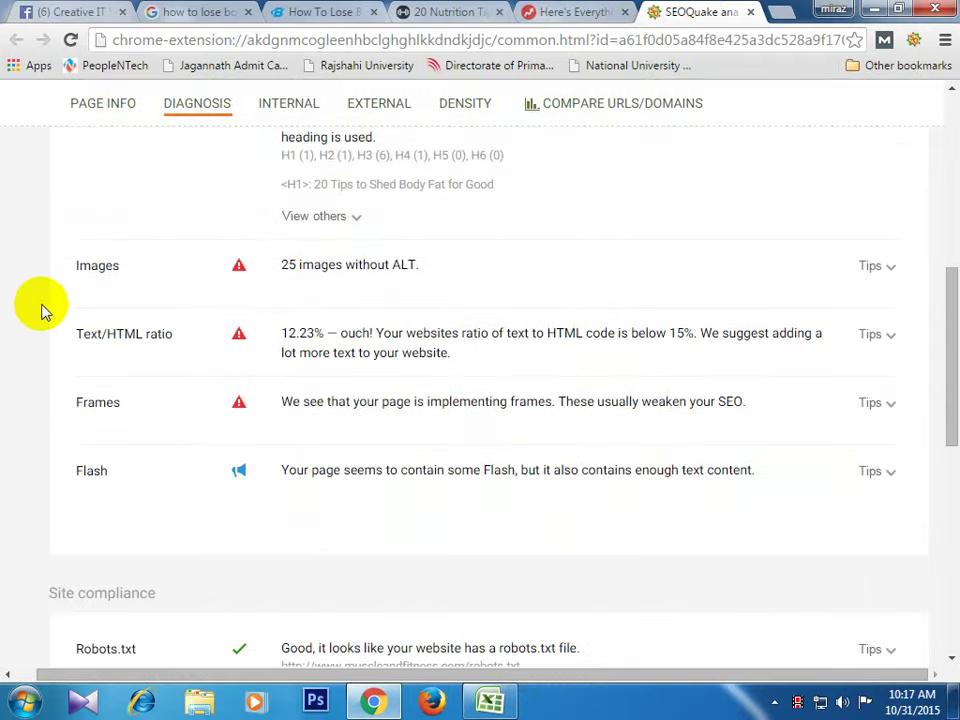
scroll(39, 311, "up", 10)
left_click(580, 12)
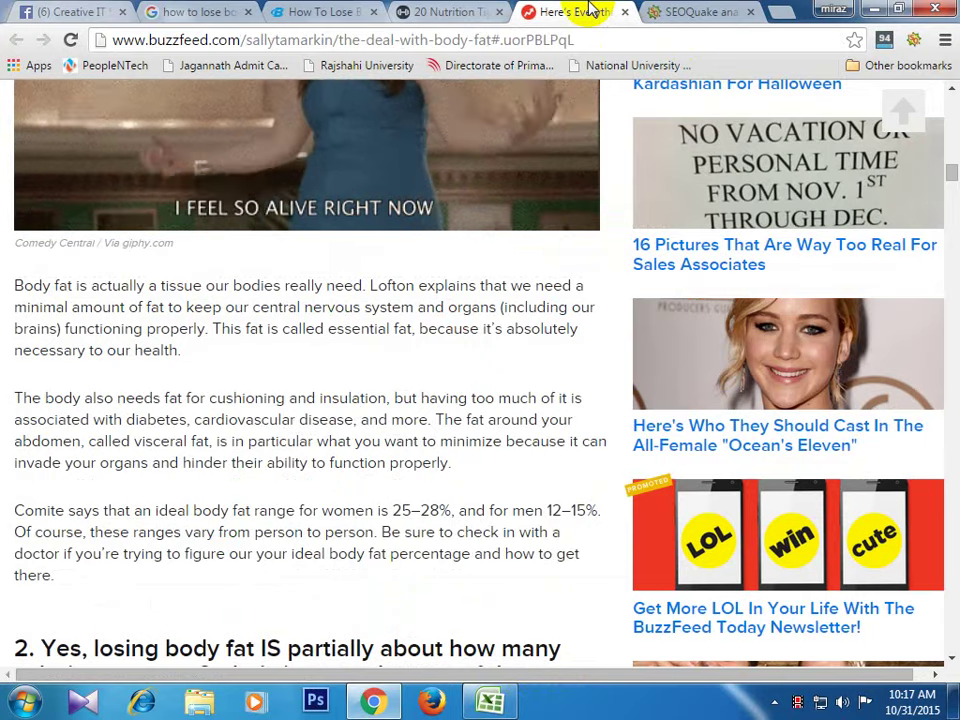
left_click(678, 11)
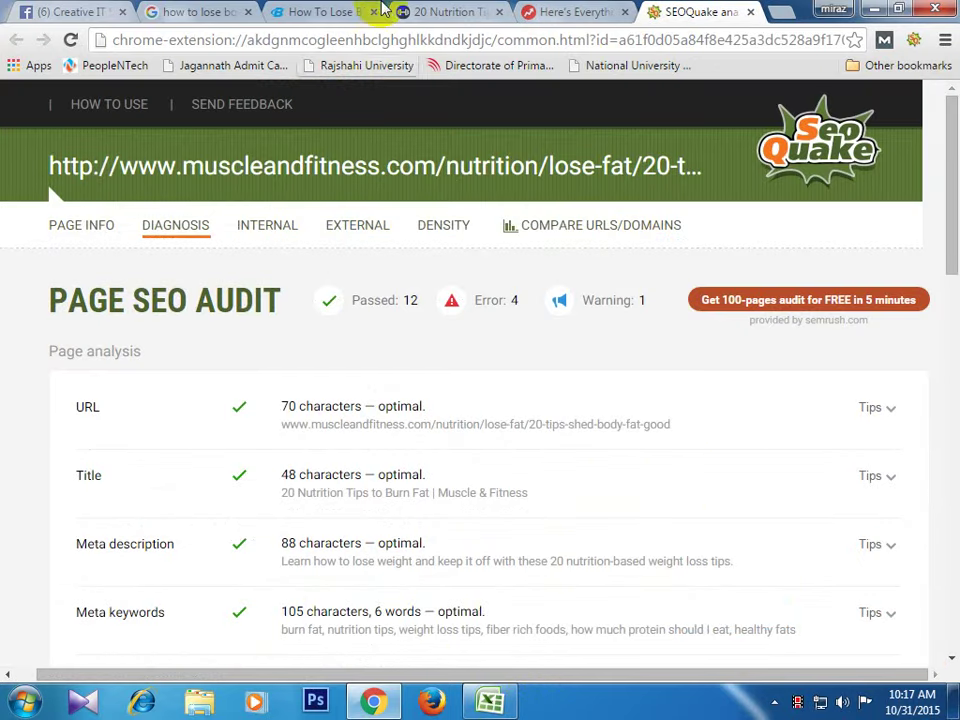
left_click(425, 12)
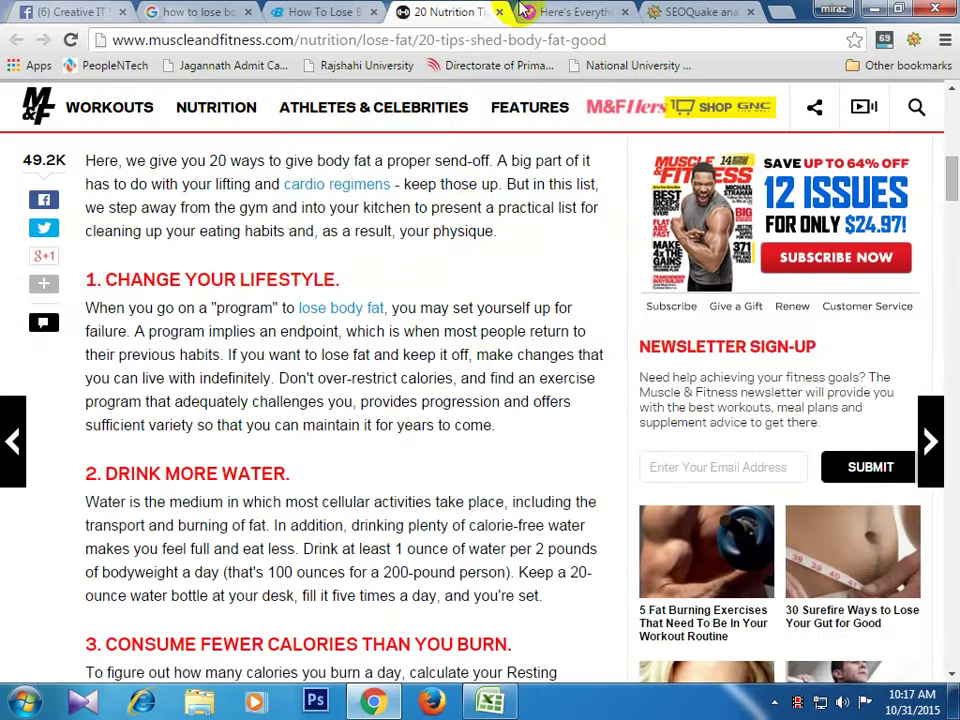
left_click(695, 11)
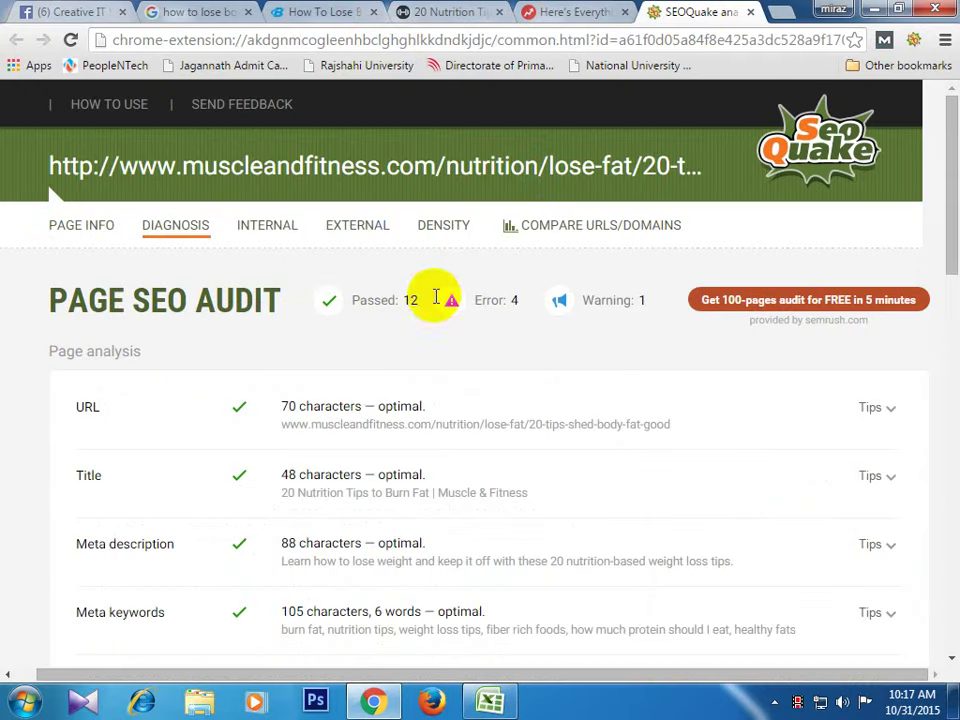
left_click(545, 11)
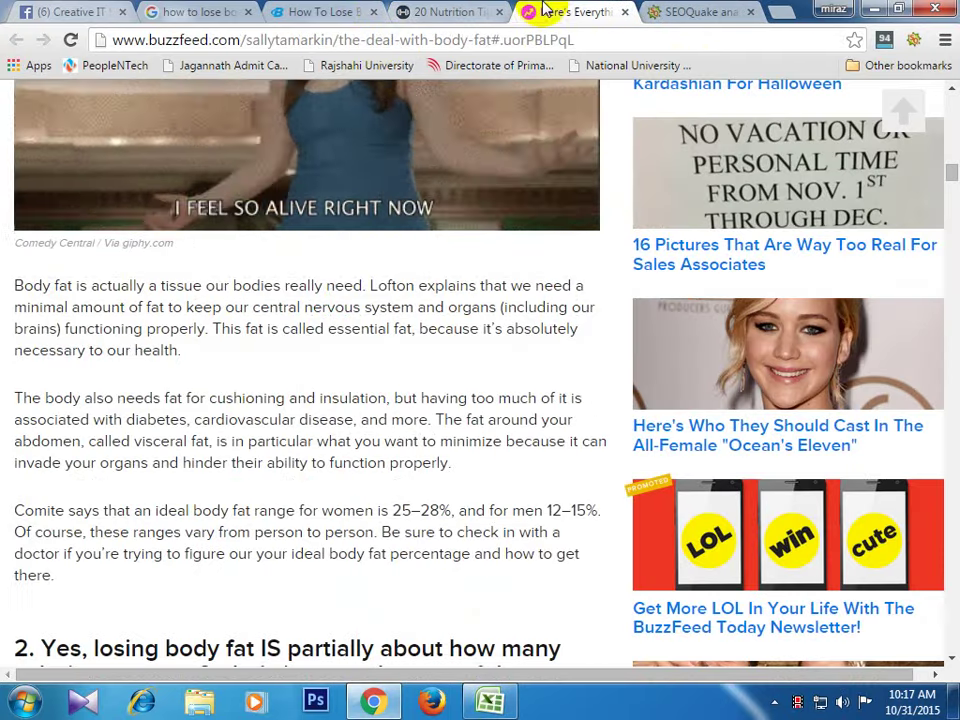
left_click(473, 11)
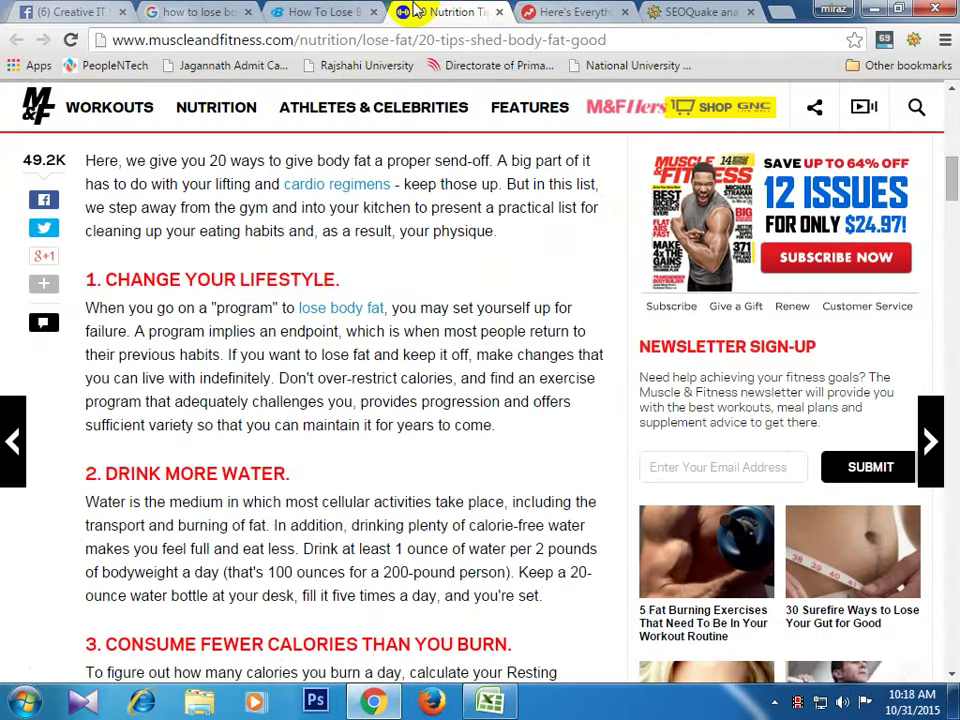
- Run the SEOquake Diagnosis on the bodybuilding.com article and look through its page audit
left_click(328, 12)
scroll(370, 330, "down", 5)
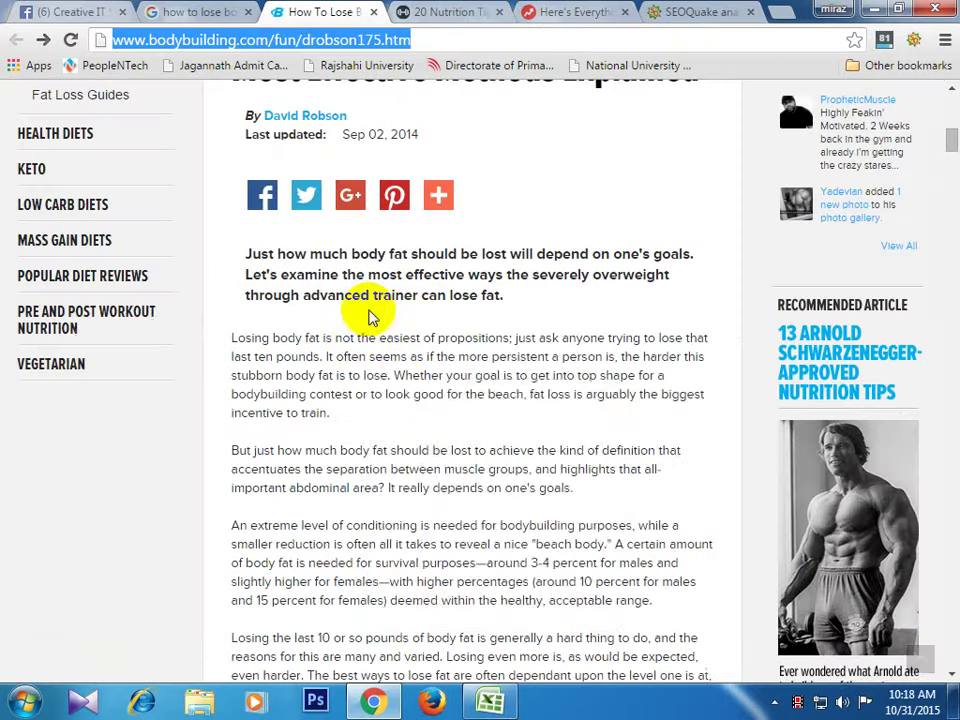
right_click(369, 384)
mouse_move(496, 588)
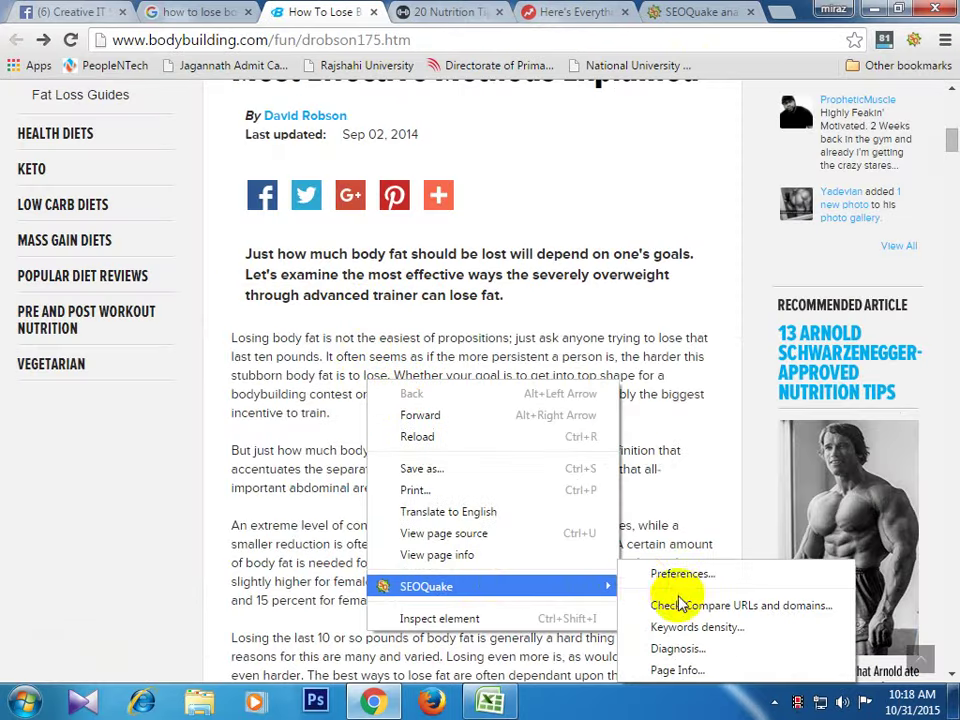
left_click(690, 667)
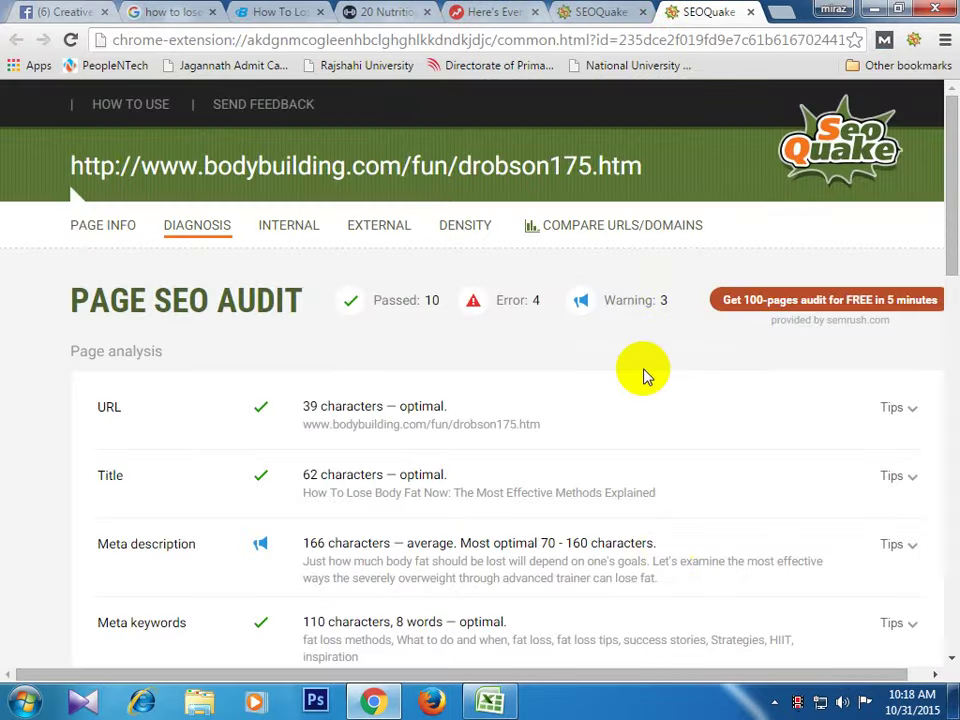
scroll(642, 370, "down", 10)
scroll(645, 365, "up", 7)
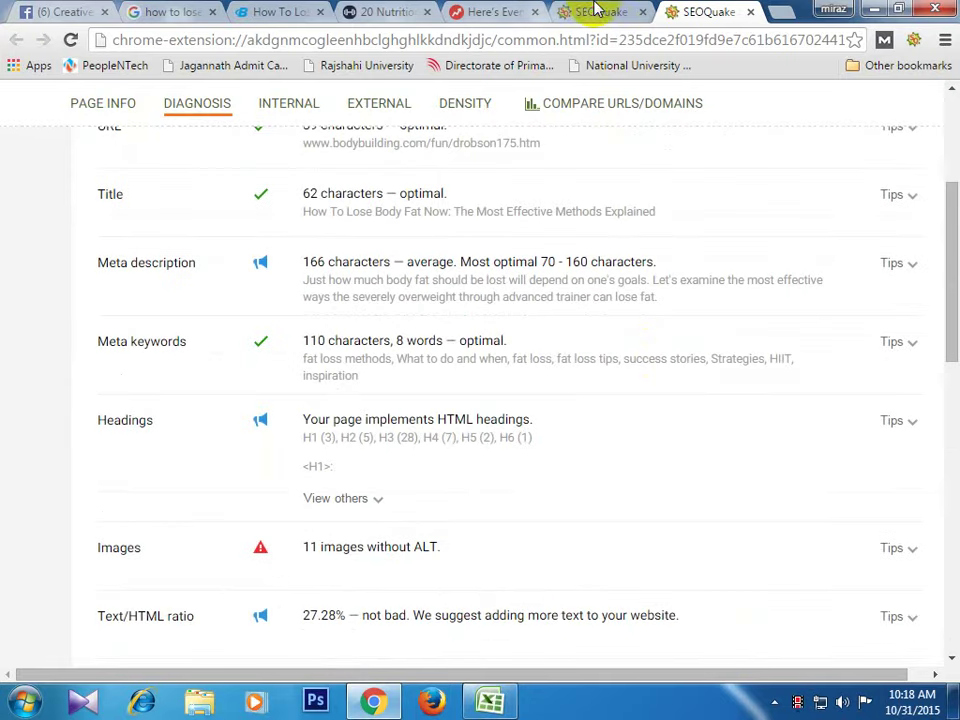
- Run the SEOquake Diagnosis on the BuzzFeed article about losing body fat
left_click(475, 10)
left_click(369, 12)
mouse_move(321, 294)
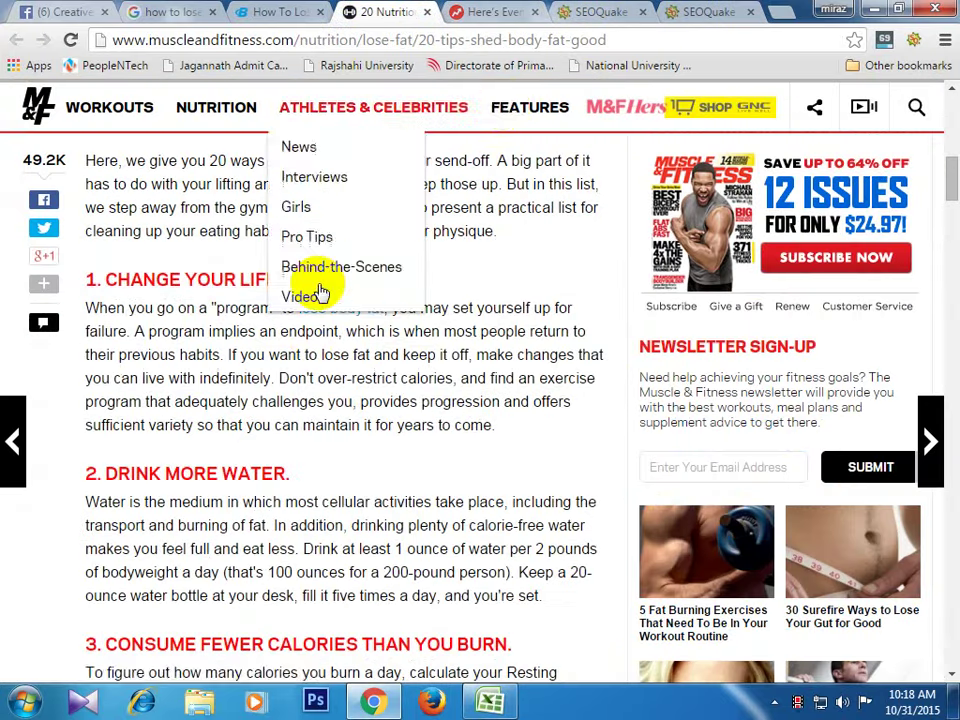
left_click(497, 12)
scroll(317, 311, "down", 2)
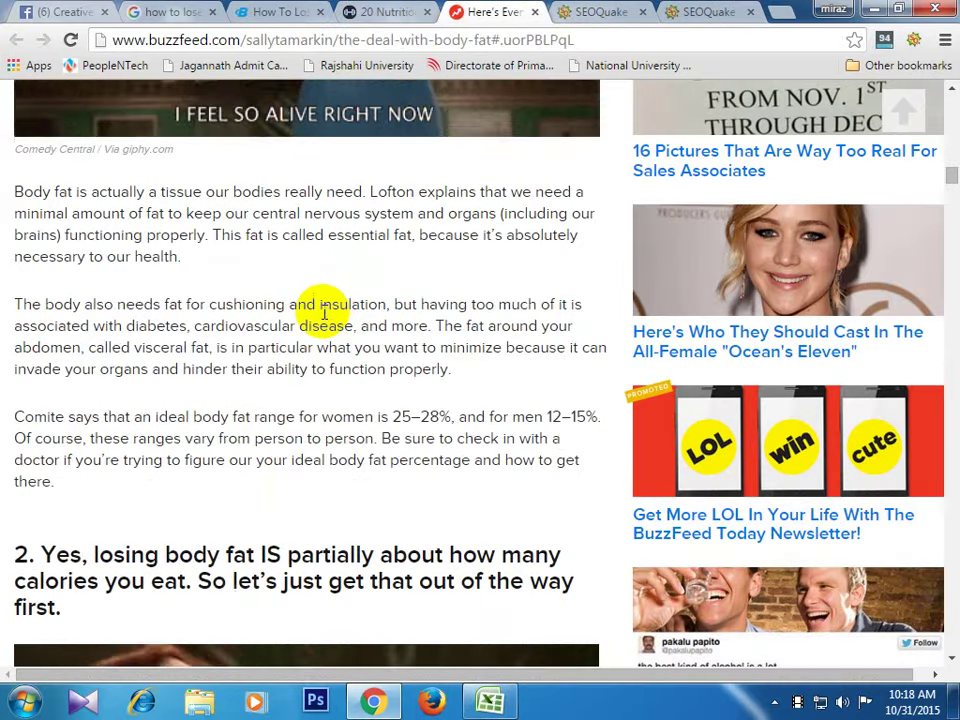
right_click(322, 316)
mouse_move(581, 521)
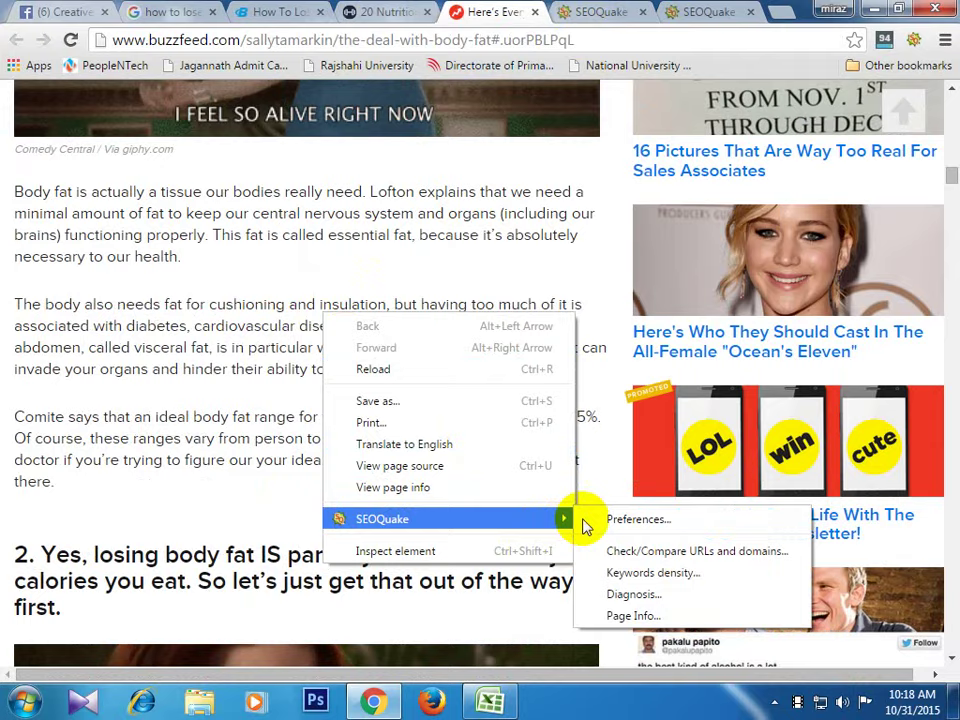
left_click(648, 595)
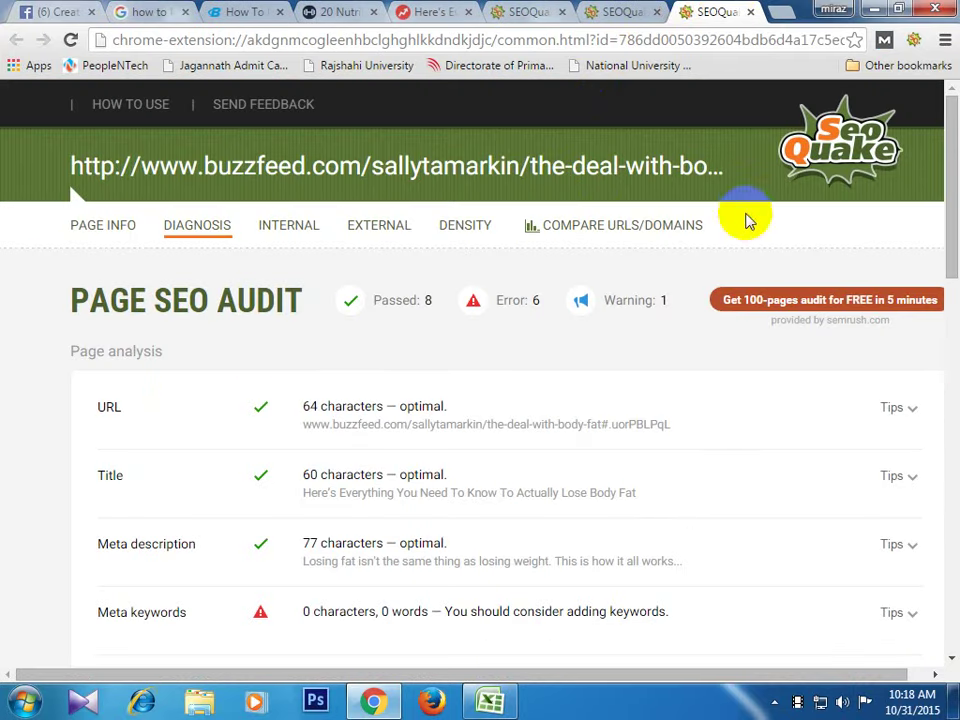
- Compare the page SEO audits of the BuzzFeed, bodybuilding.com and Muscle & Fitness articles
scroll(600, 379, "down", 1)
key("ctrl+minus")
key("ctrl+minus")
key("ctrl+minus")
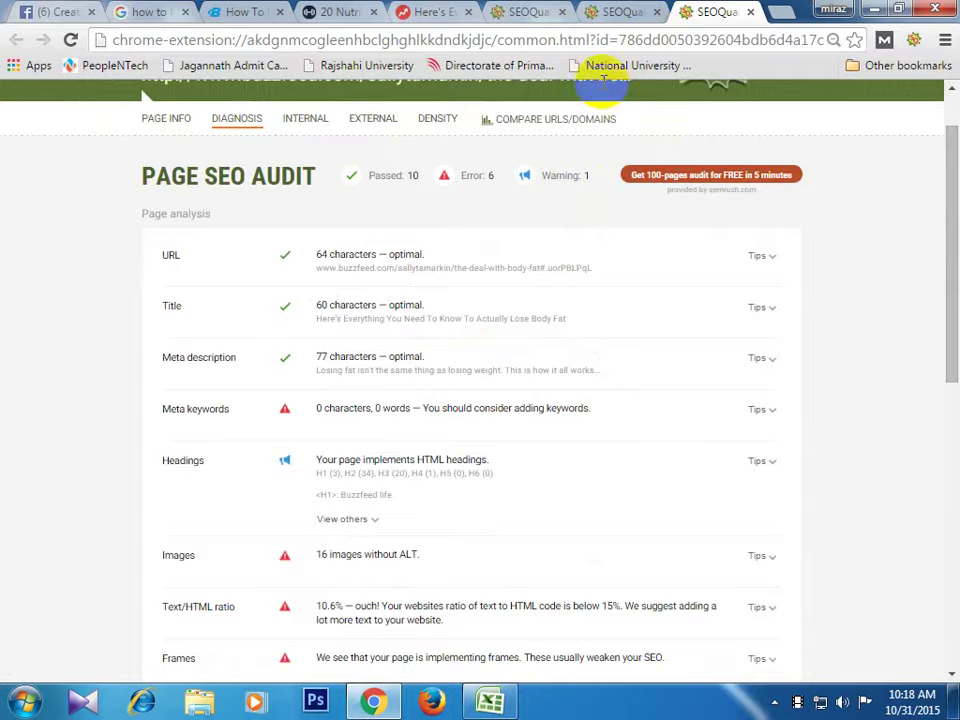
left_click(622, 12)
scroll(678, 313, "up", 3)
scroll(678, 313, "down", 1)
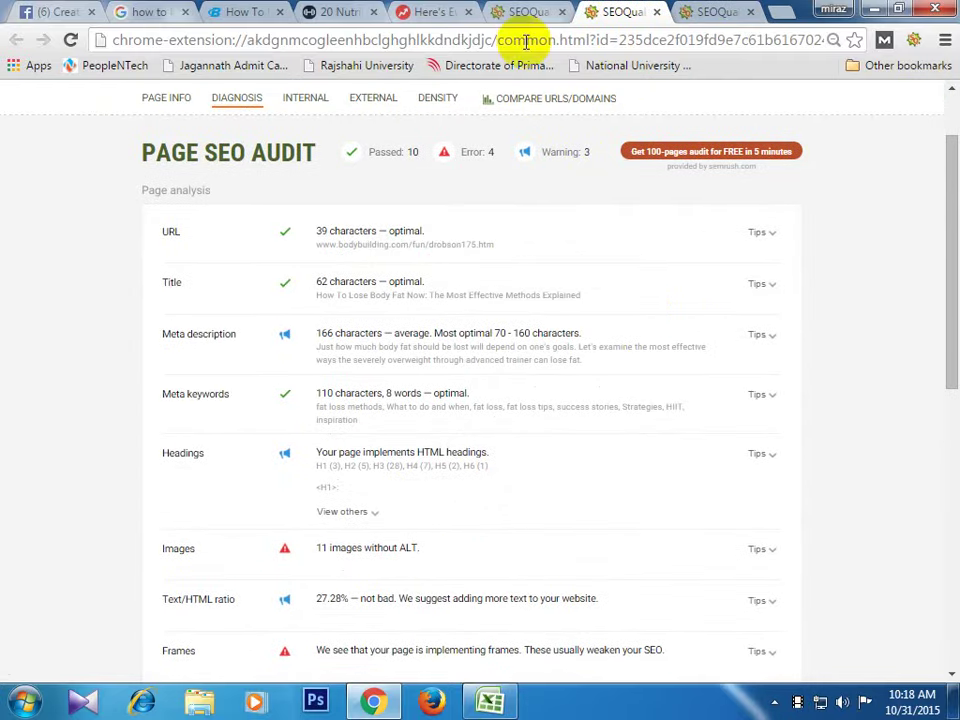
left_click(510, 10)
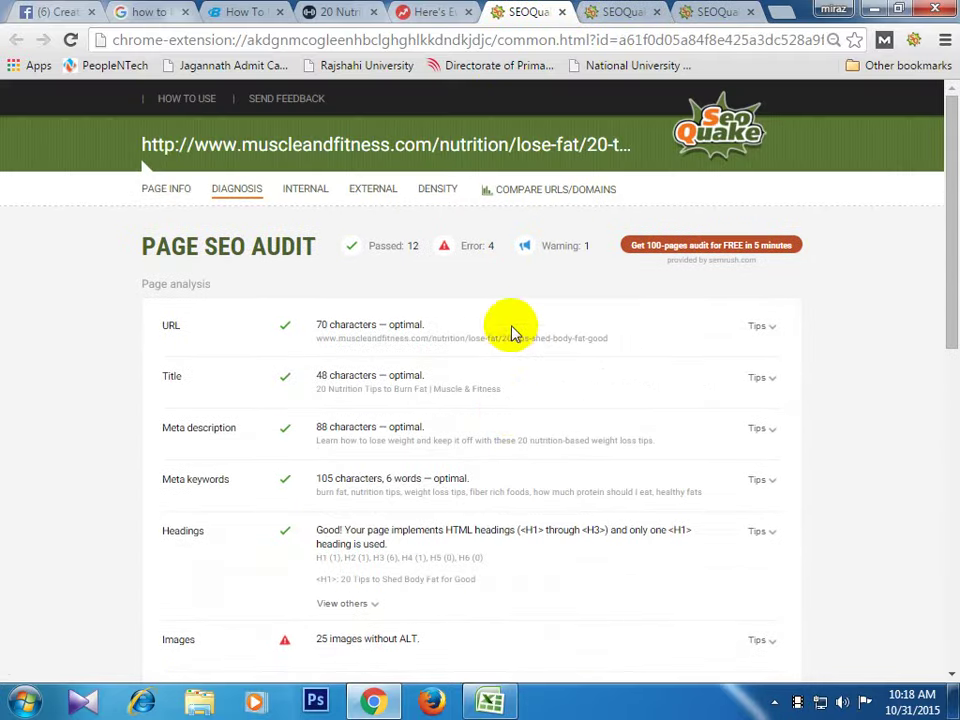
scroll(527, 345, "down", 4)
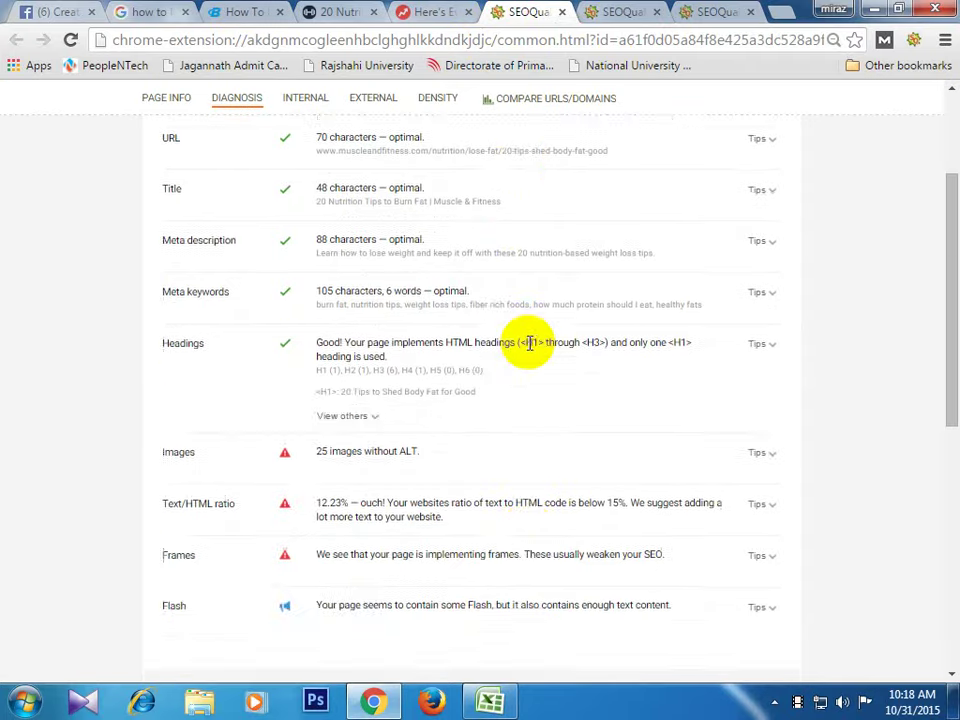
scroll(531, 345, "up", 5)
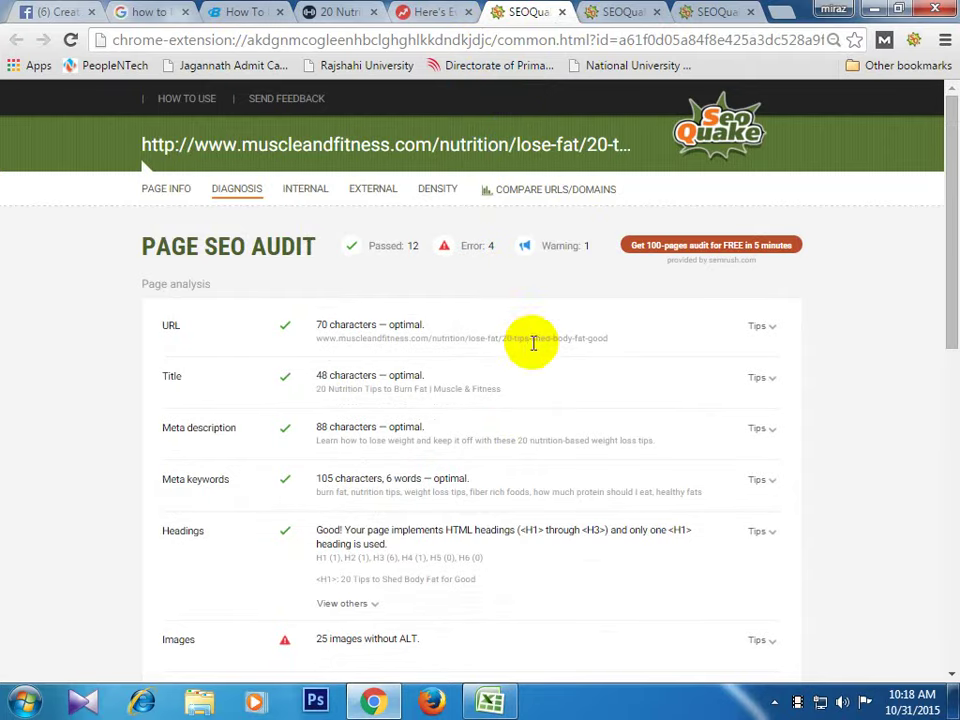
- Compare the page analysis results in the SEOquake audits of the Muscle & Fitness, bodybuilding.com and BuzzFeed articles
left_click(618, 12)
left_click(707, 11)
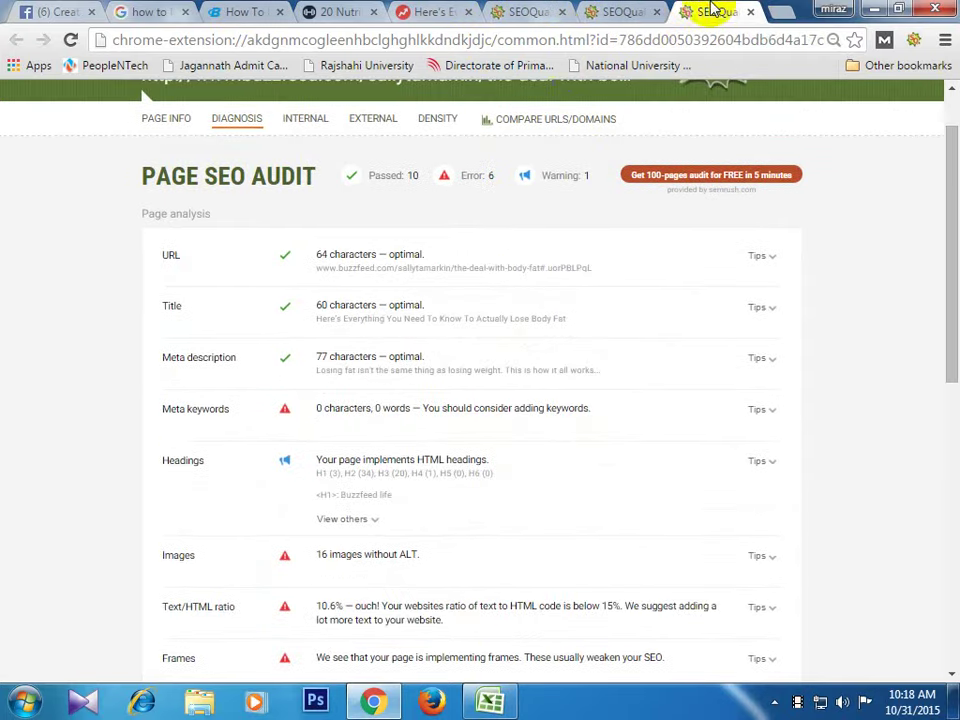
left_click(543, 10)
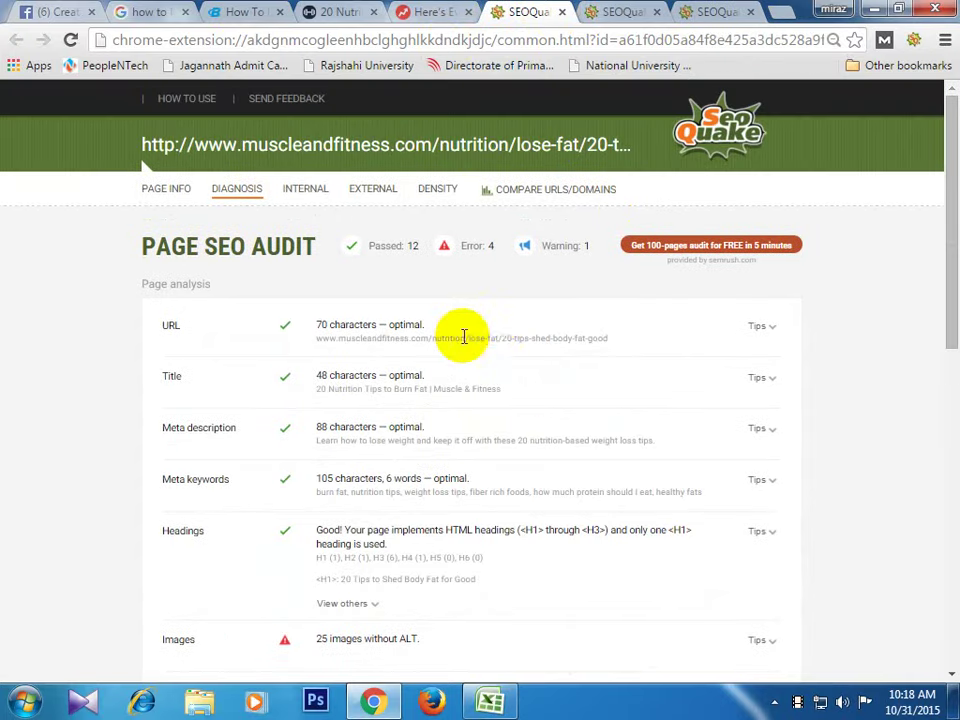
scroll(463, 336, "down", 1)
left_click(622, 10)
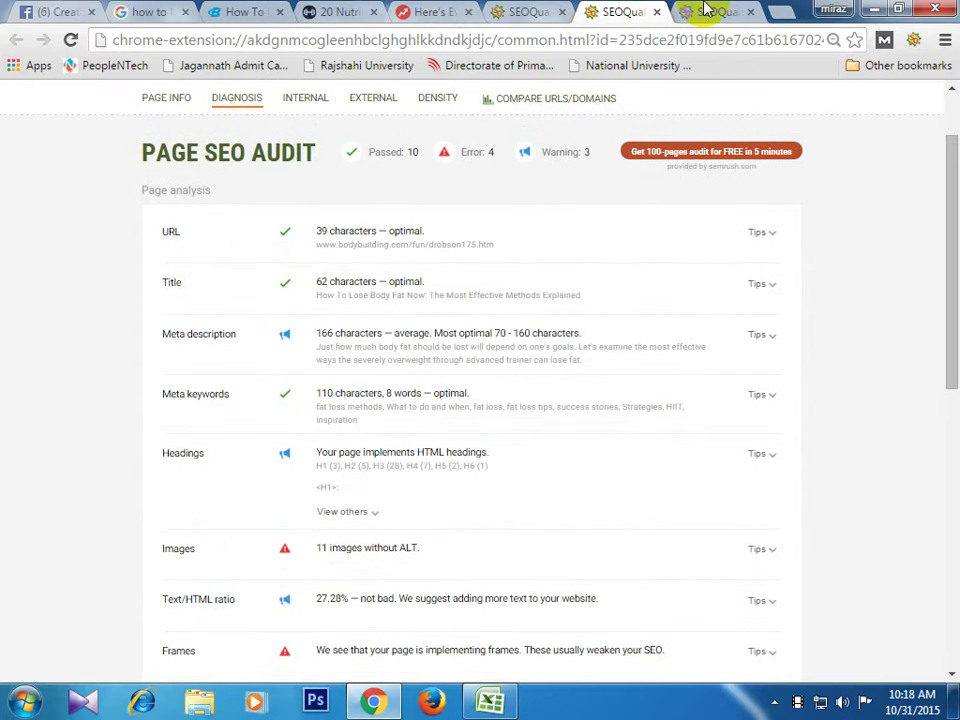
left_click(705, 10)
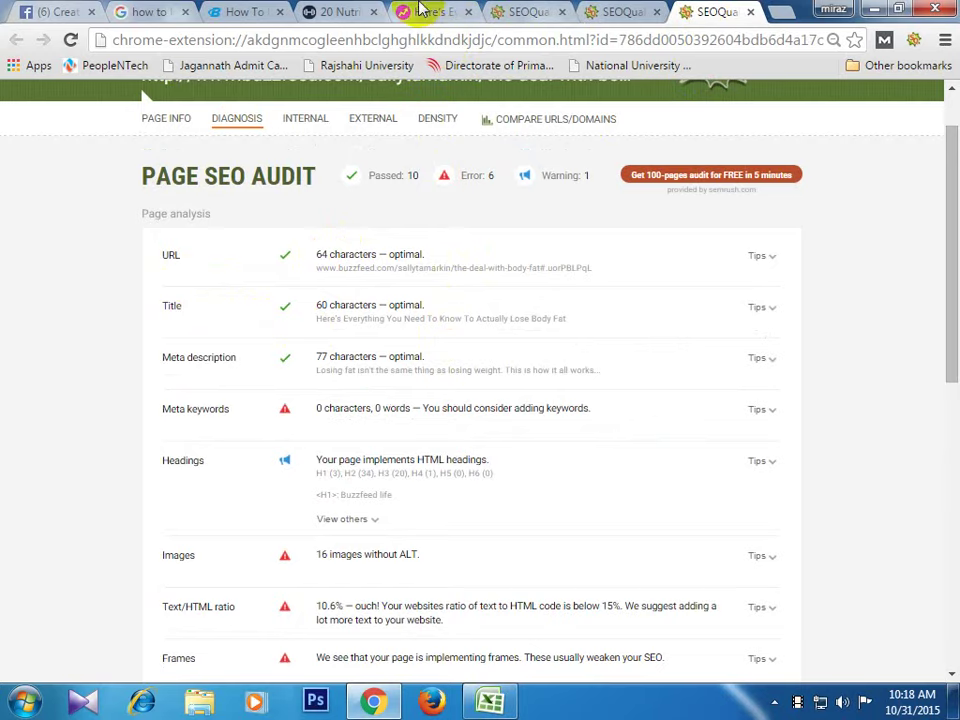
- Compare the bodybuilding.com and Muscle & Fitness article addresses, and check the URL length rating in the Muscle & Fitness audit
left_click(300, 11)
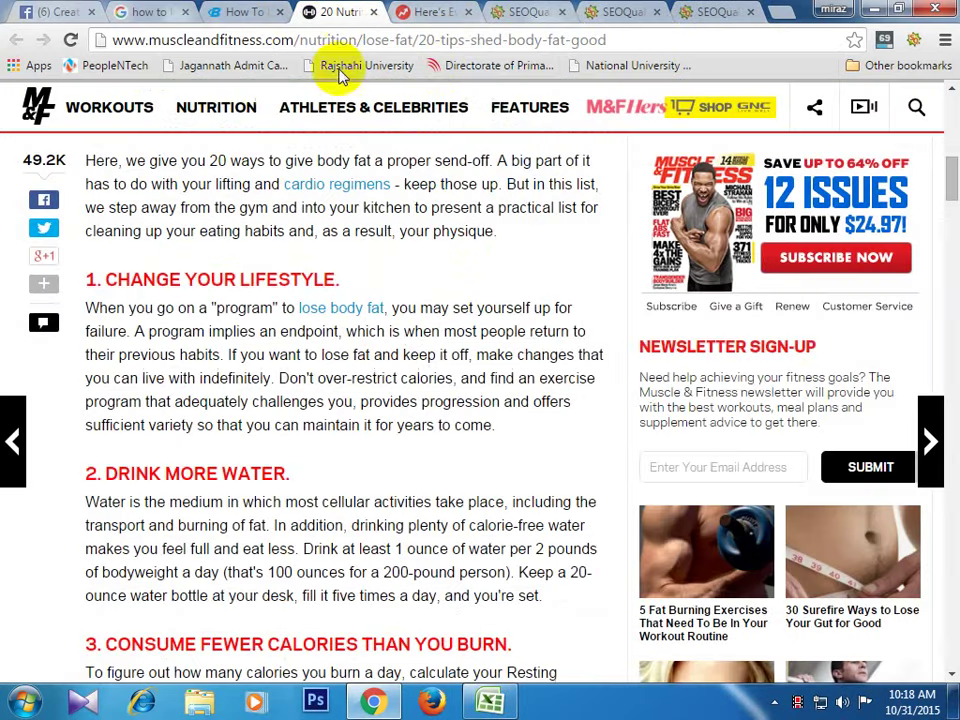
left_click(240, 11)
left_click_drag(408, 39, 315, 45)
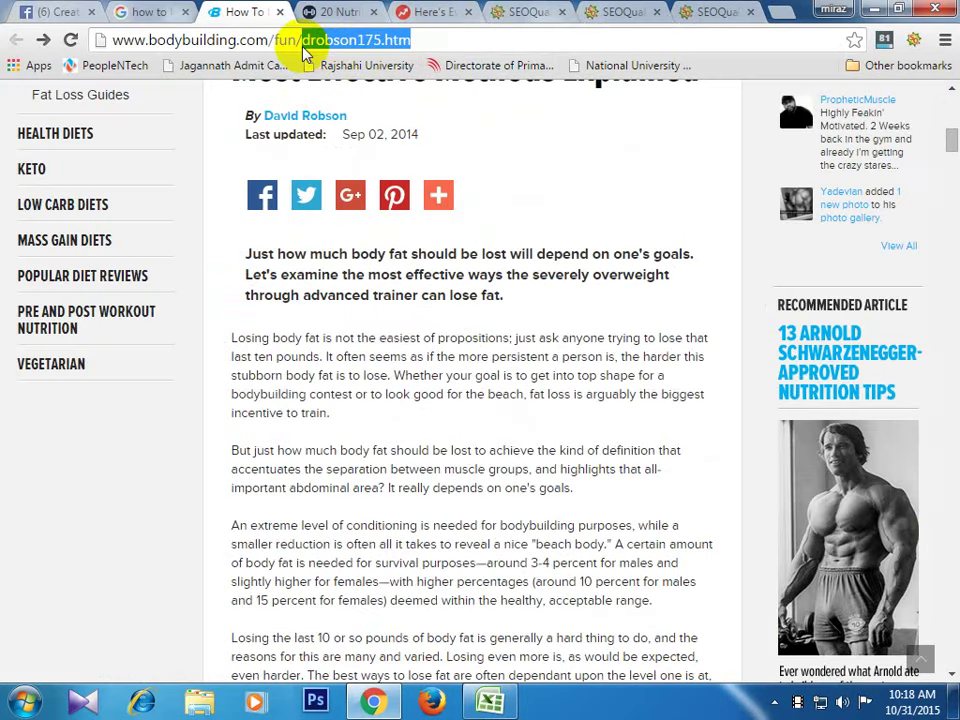
left_click(340, 12)
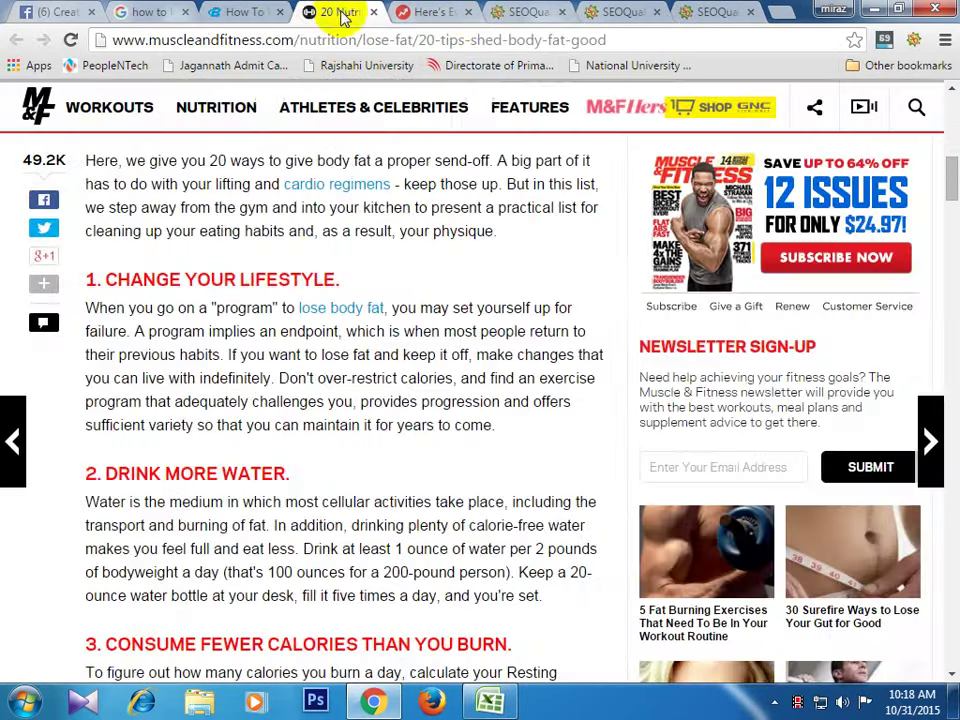
left_click(505, 14)
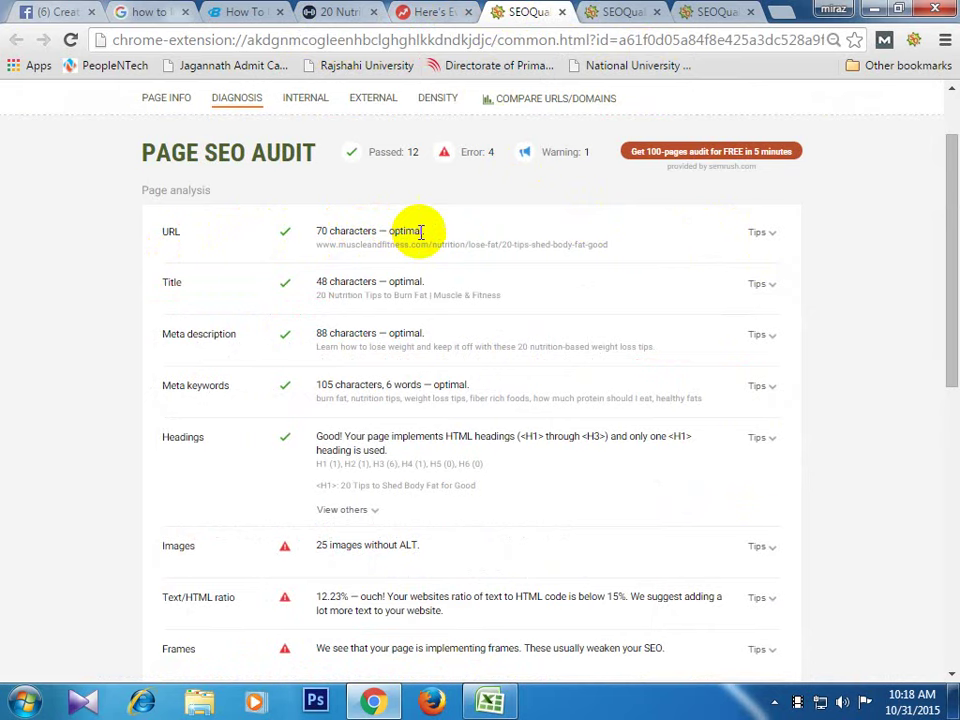
left_click_drag(318, 232, 424, 231)
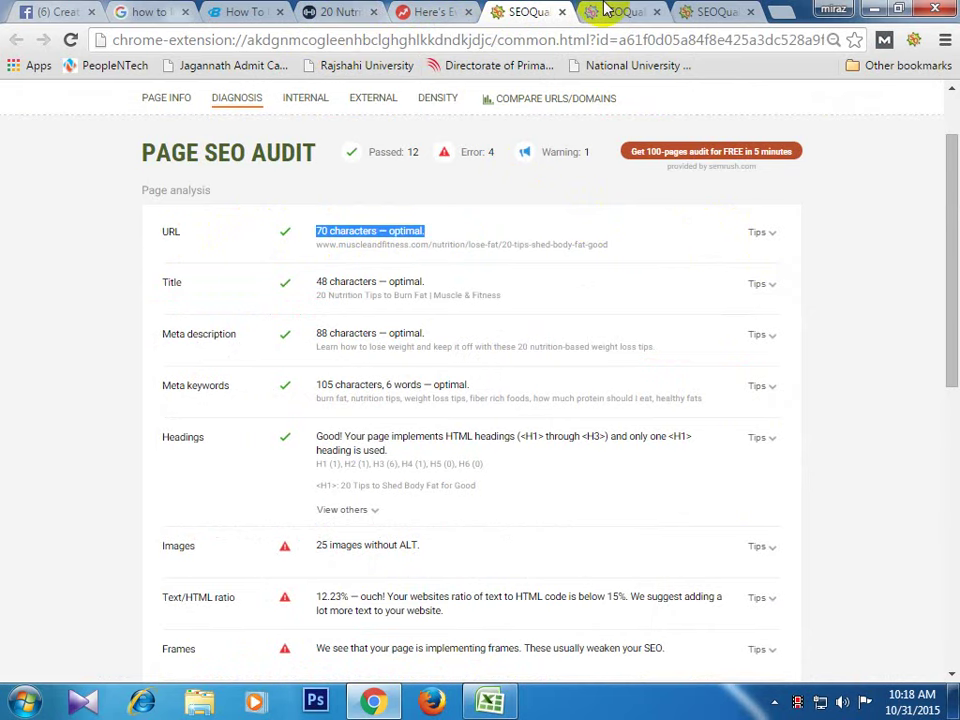
- Compare the page path in the bodybuilding.com article's address with the BuzzFeed article's address
left_click(343, 11)
left_click(255, 12)
left_click_drag(410, 40, 275, 42)
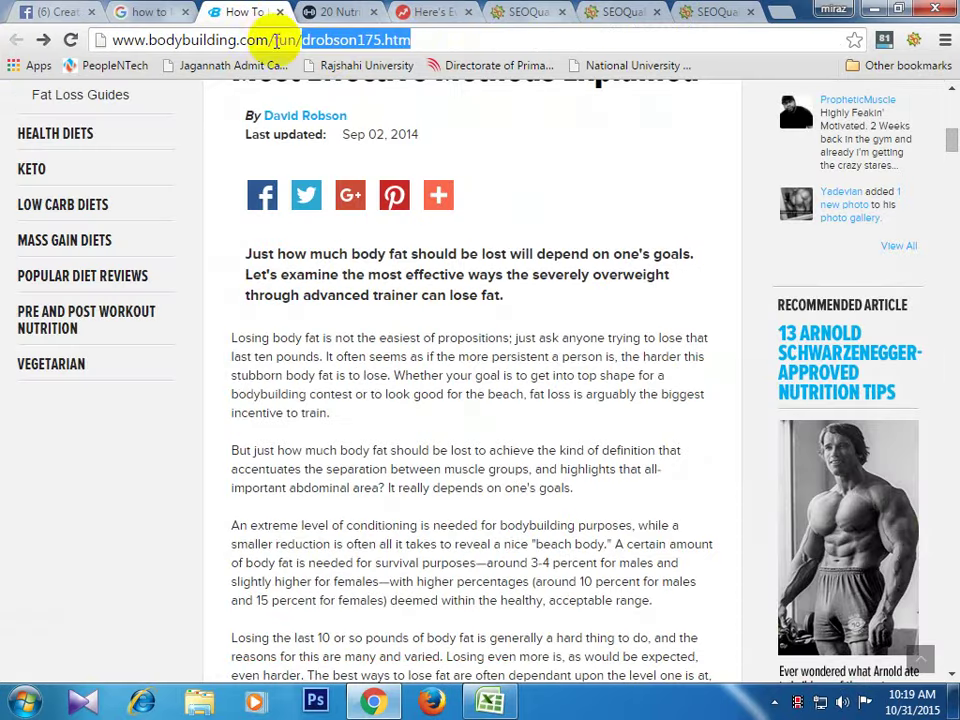
left_click(458, 13)
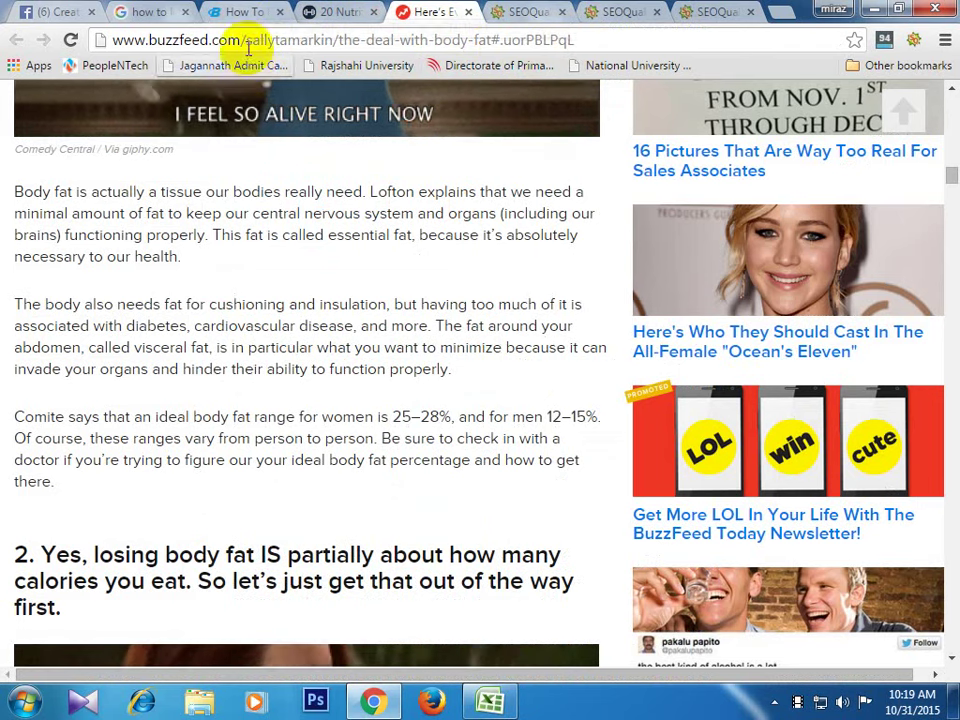
left_click(245, 11)
left_click_drag(410, 40, 302, 40)
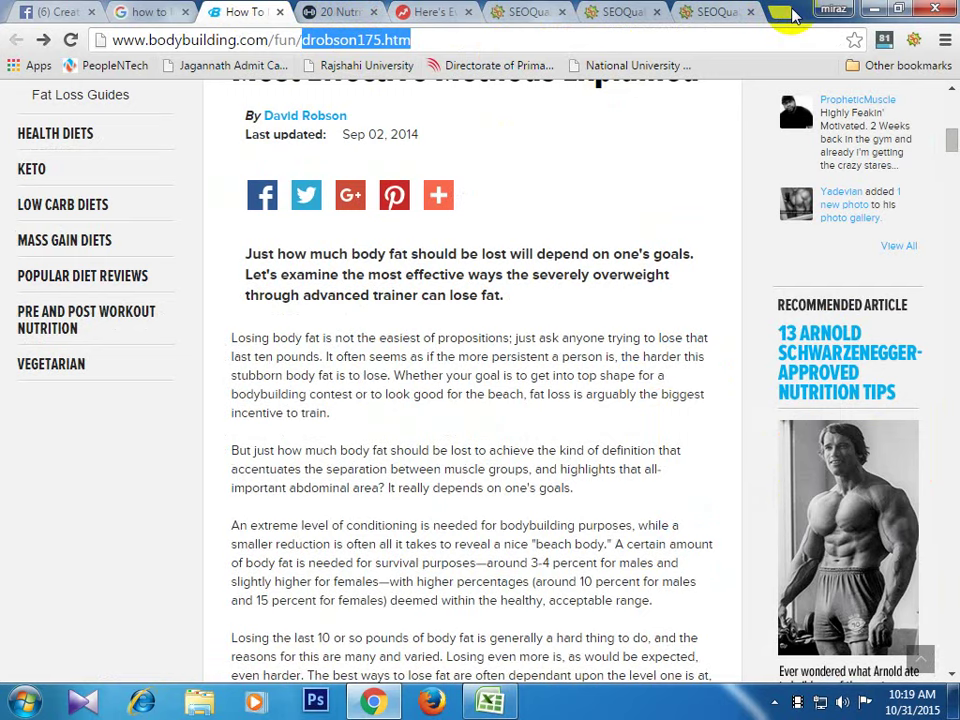
- Review the domain age and other SEOquake metrics under the top Google results for "how to lose body fat"
left_click(118, 12)
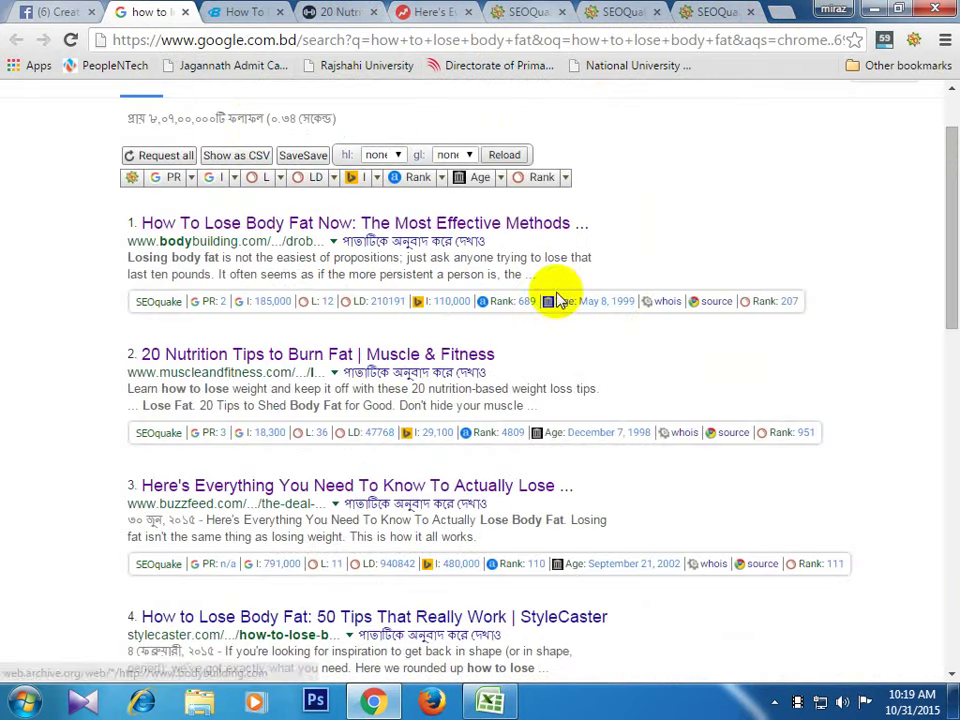
scroll(660, 332, "down", 3)
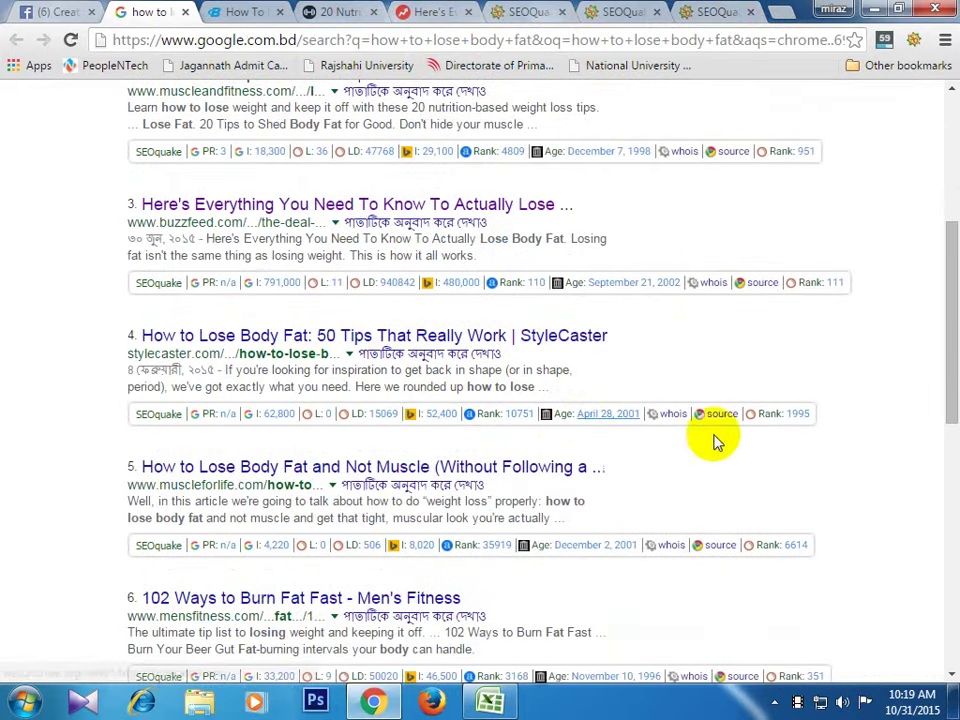
scroll(520, 130, "up", 1)
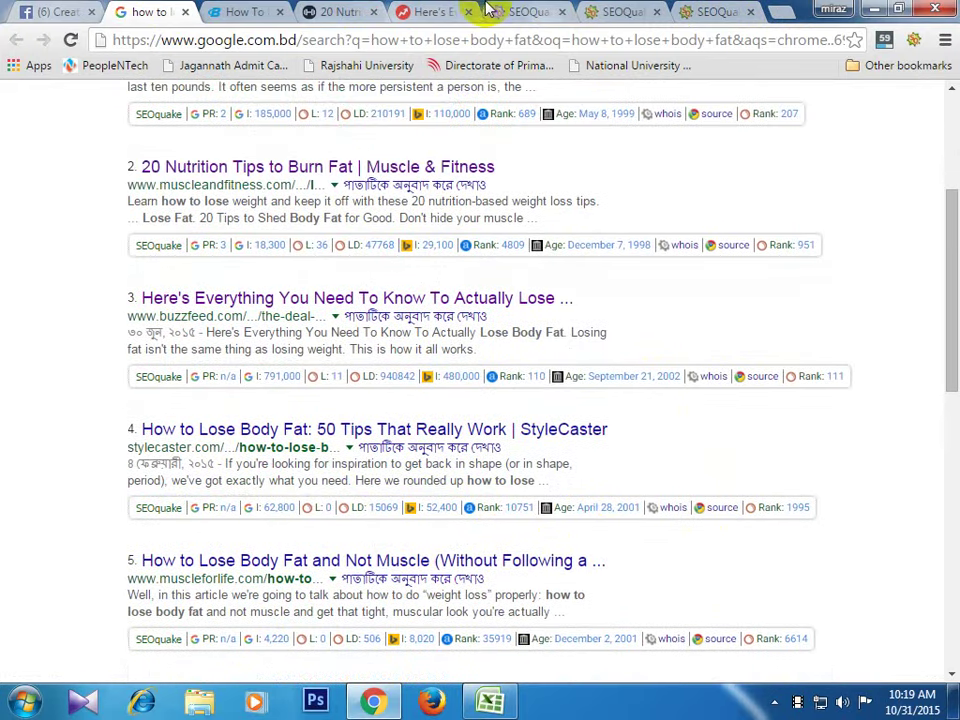
- Check the URL entries in the three SEOquake audits, highlighting the page path in the bodybuilding.com entry
left_click(532, 11)
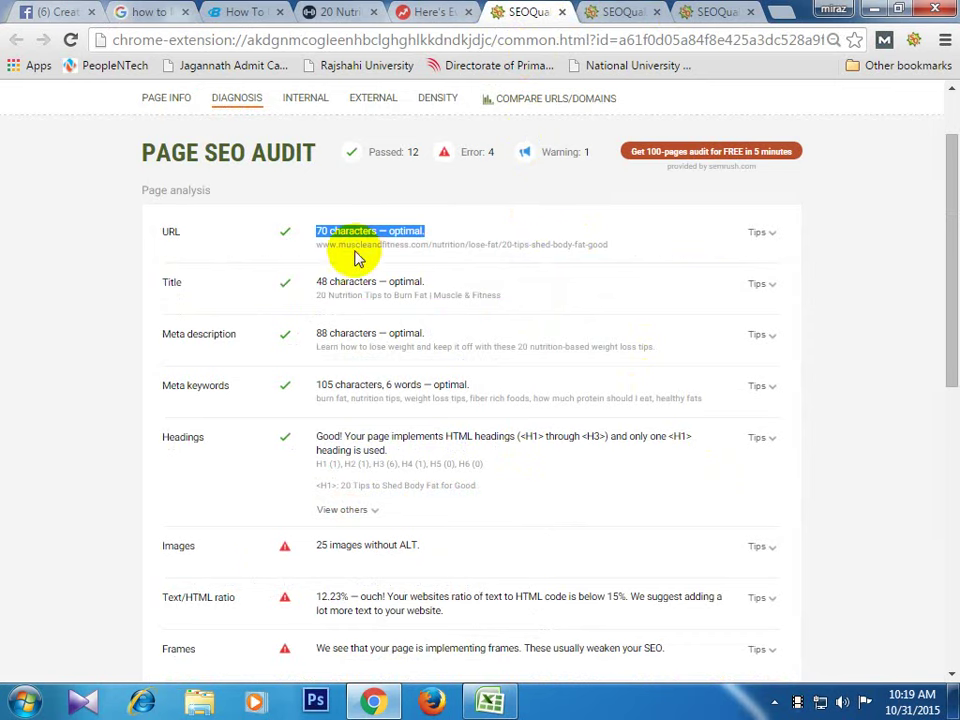
left_click(470, 250)
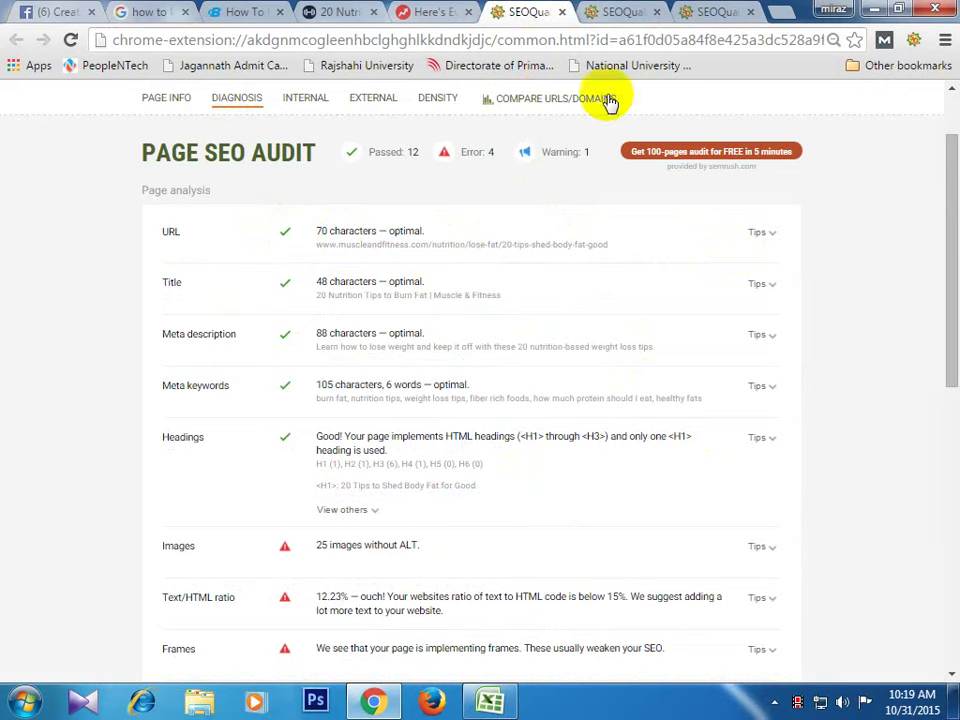
left_click(622, 12)
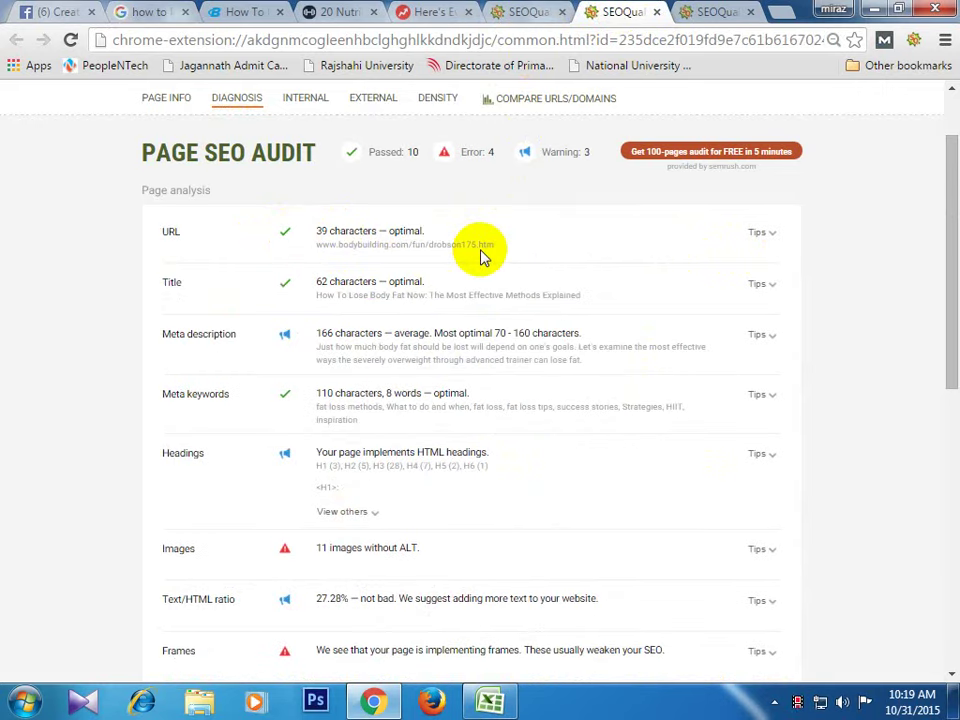
left_click(706, 11)
left_click(628, 11)
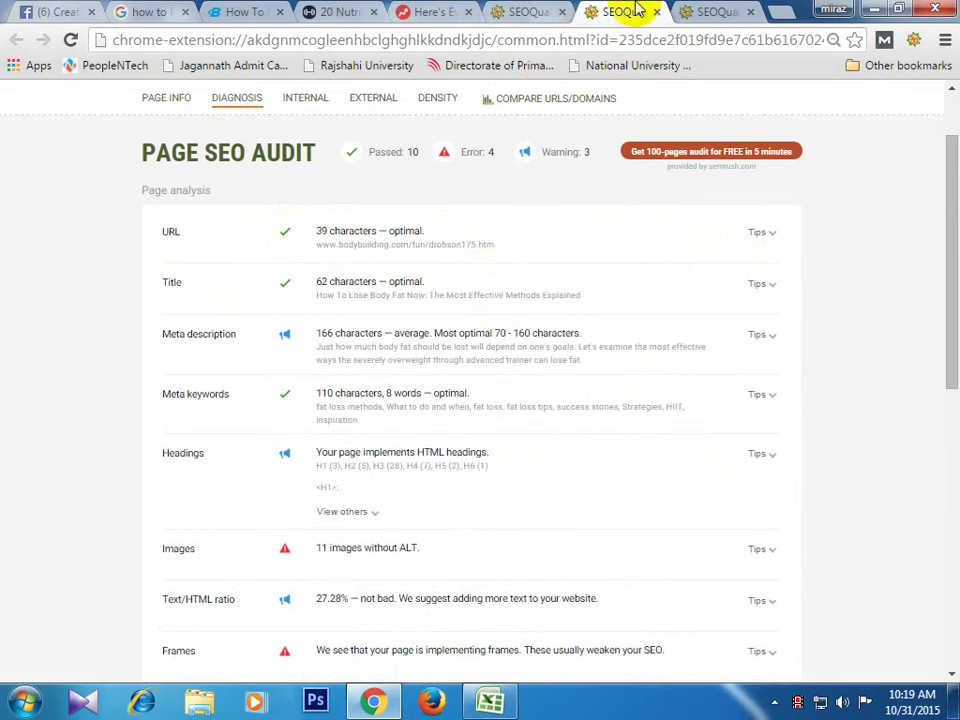
left_click_drag(503, 246, 423, 250)
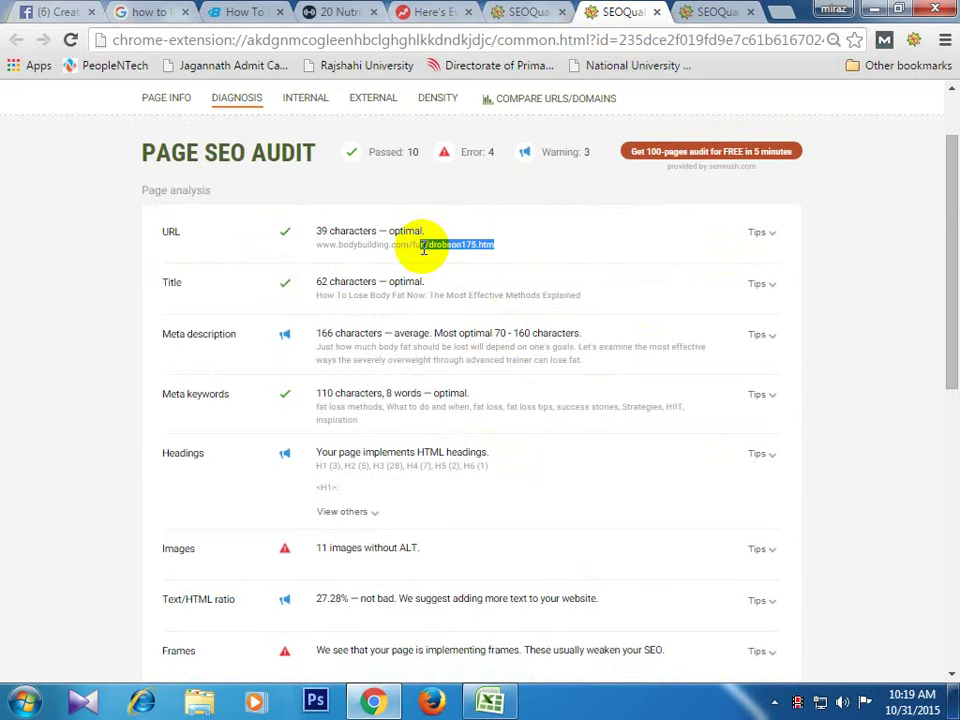
- Examine how the bodybuilding.com article's address relates to its banner title and main heading
left_click(415, 11)
left_click(322, 11)
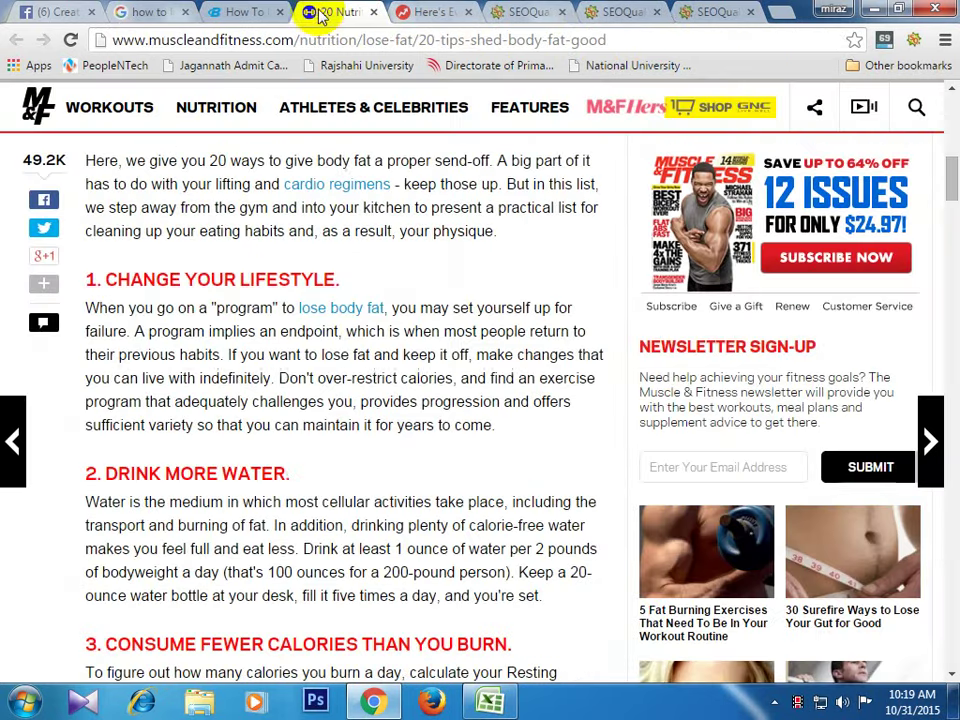
left_click(238, 12)
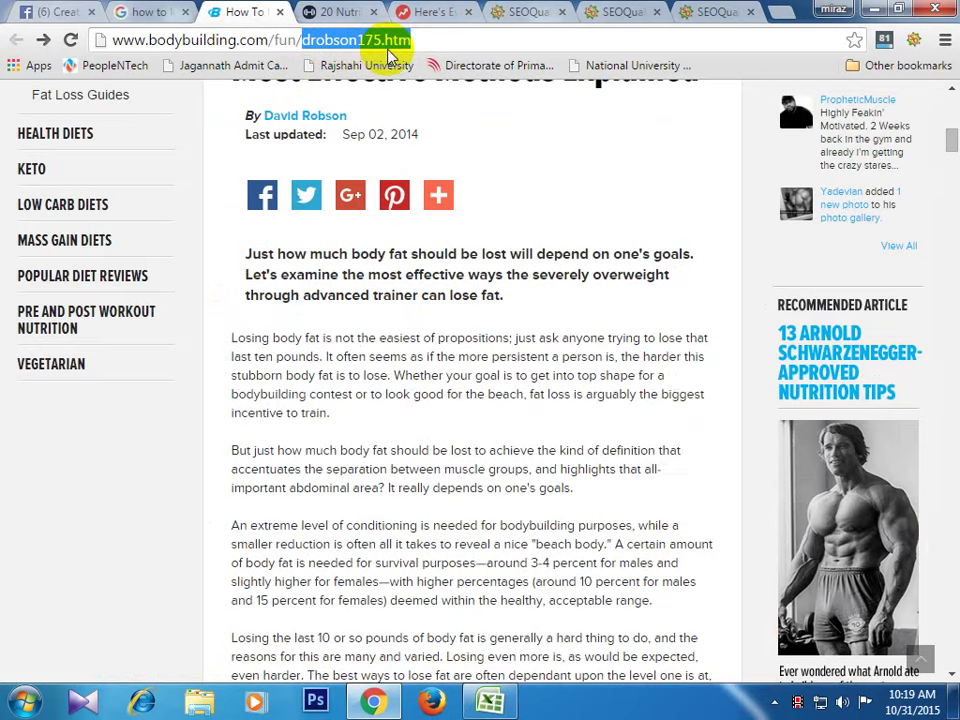
scroll(529, 414, "up", 5)
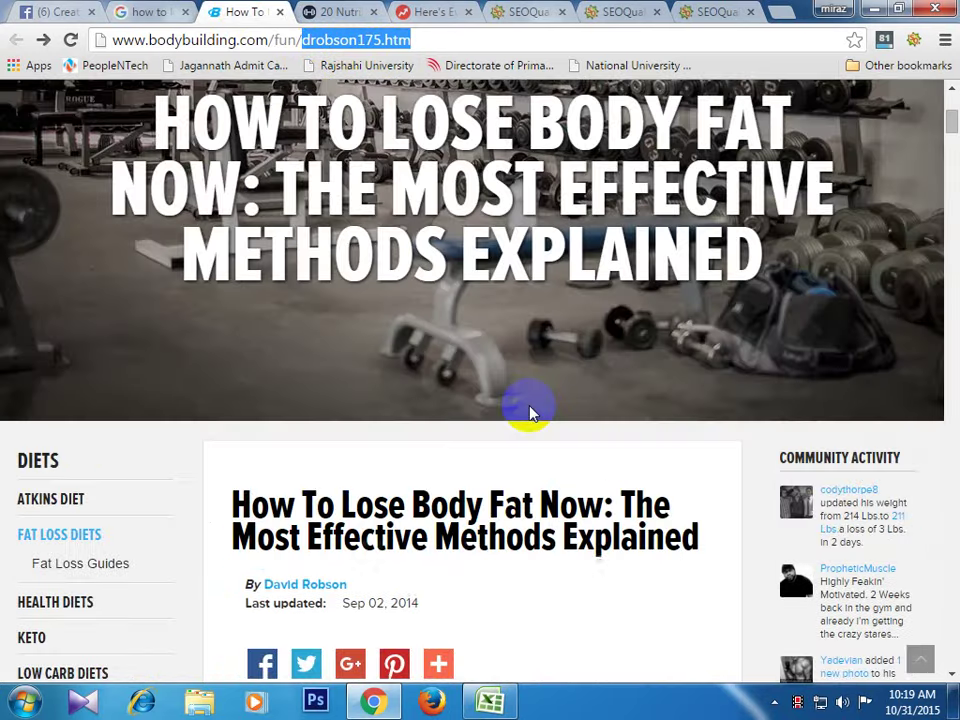
scroll(507, 420, "down", 2)
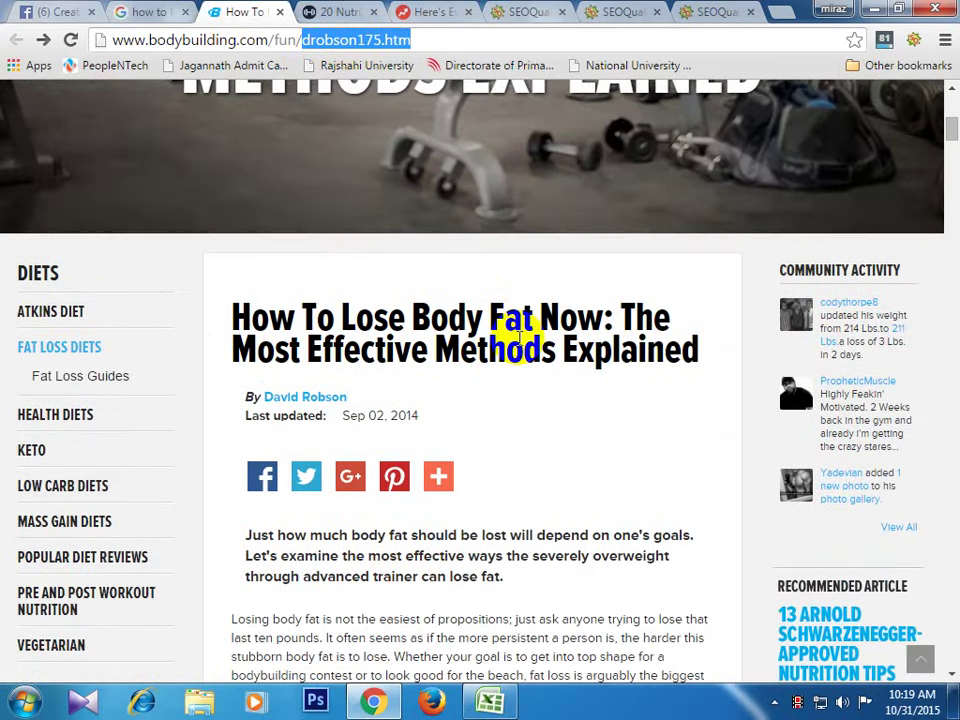
scroll(519, 337, "up", 1)
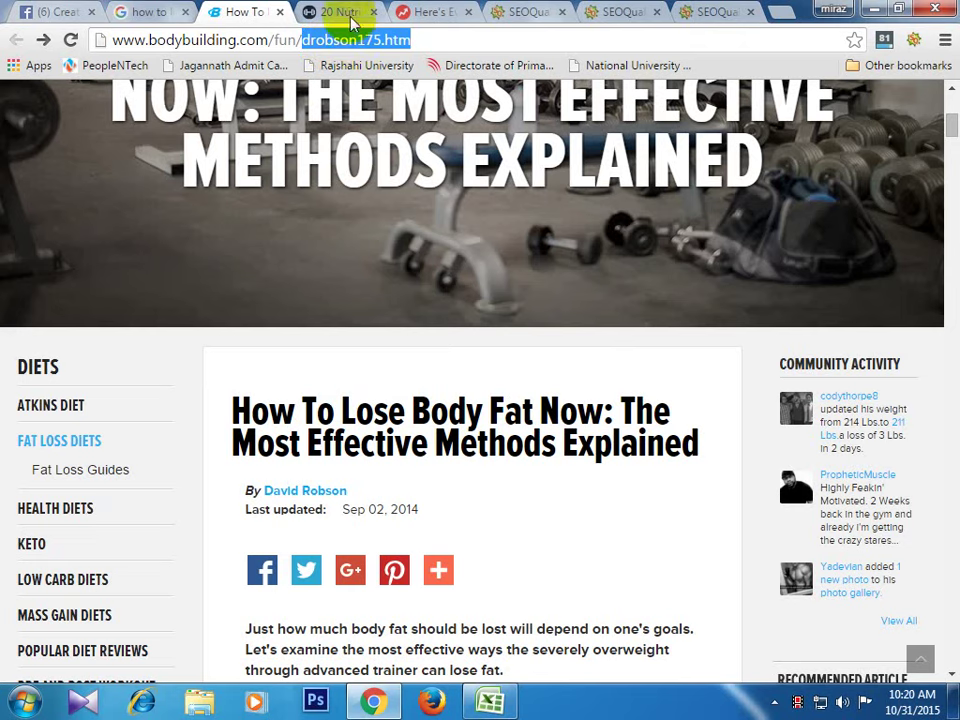
- Examine the description snippet of the first Google result, the bodybuilding.com article
left_click(150, 12)
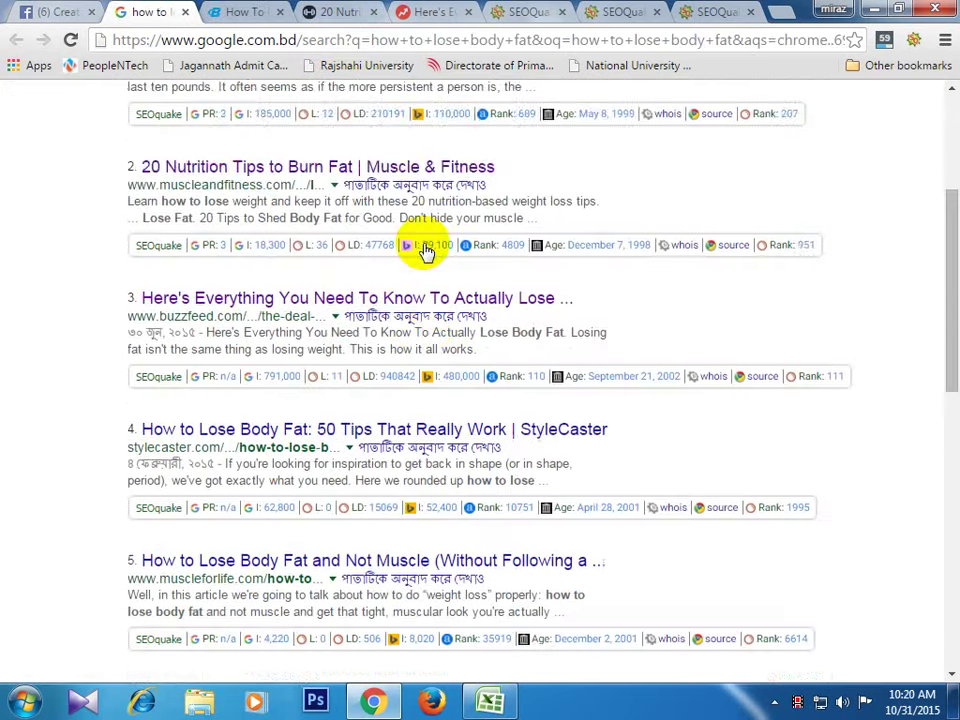
scroll(425, 250, "up", 2)
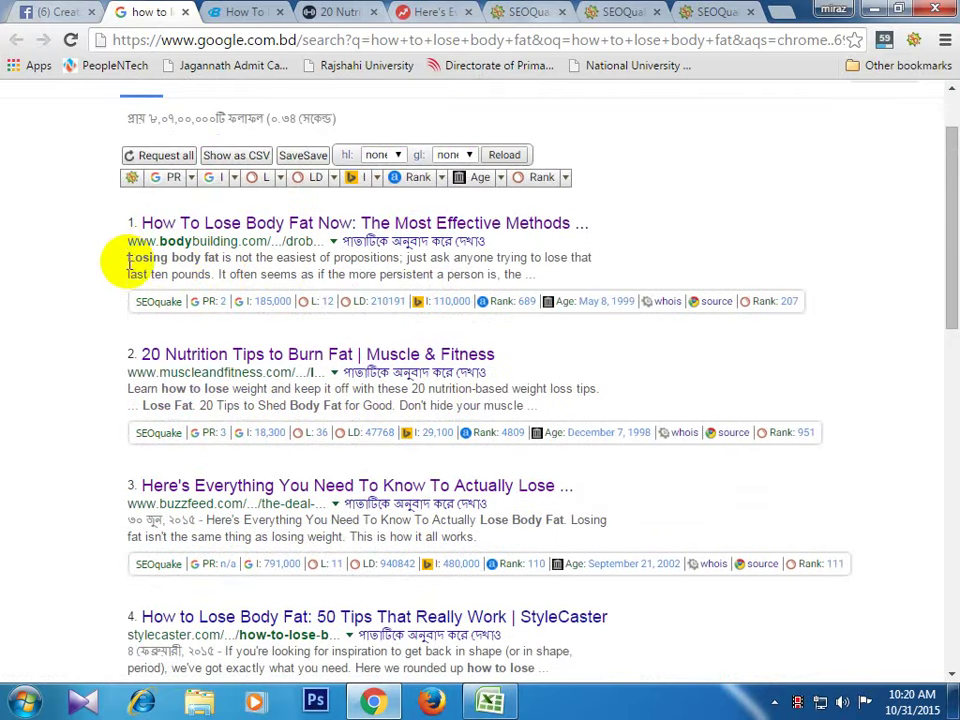
left_click_drag(66, 255, 497, 268)
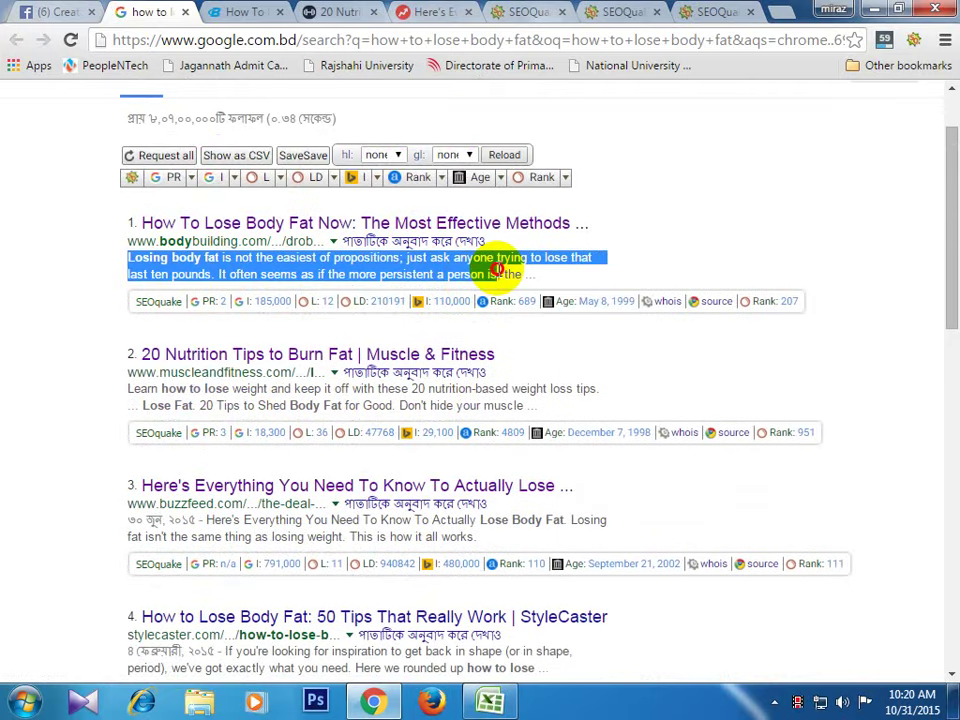
left_click(386, 266)
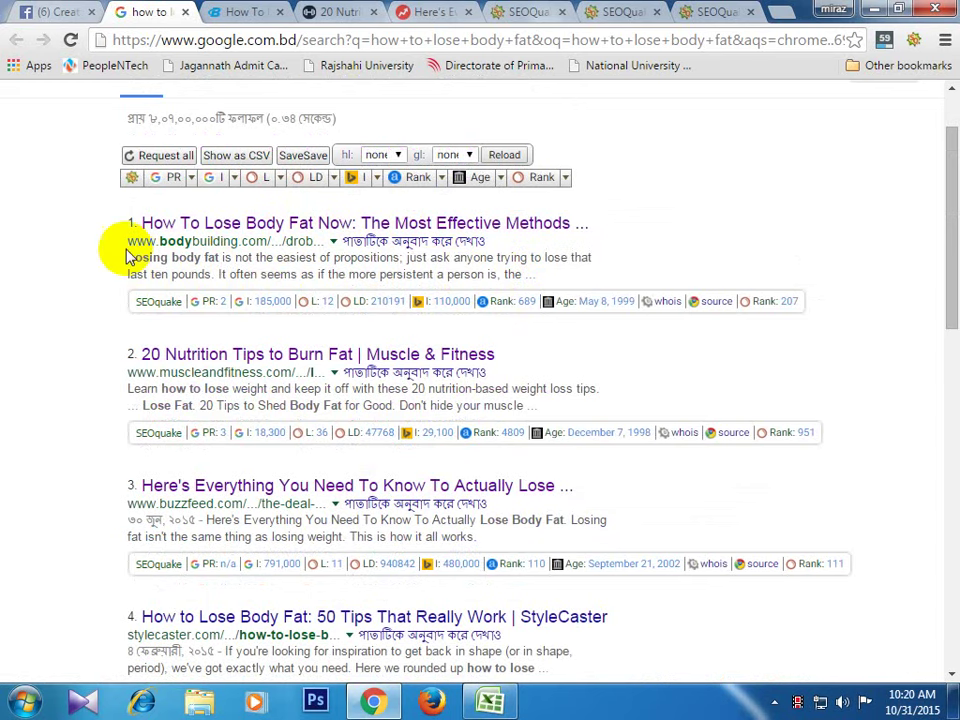
left_click_drag(128, 262, 595, 275)
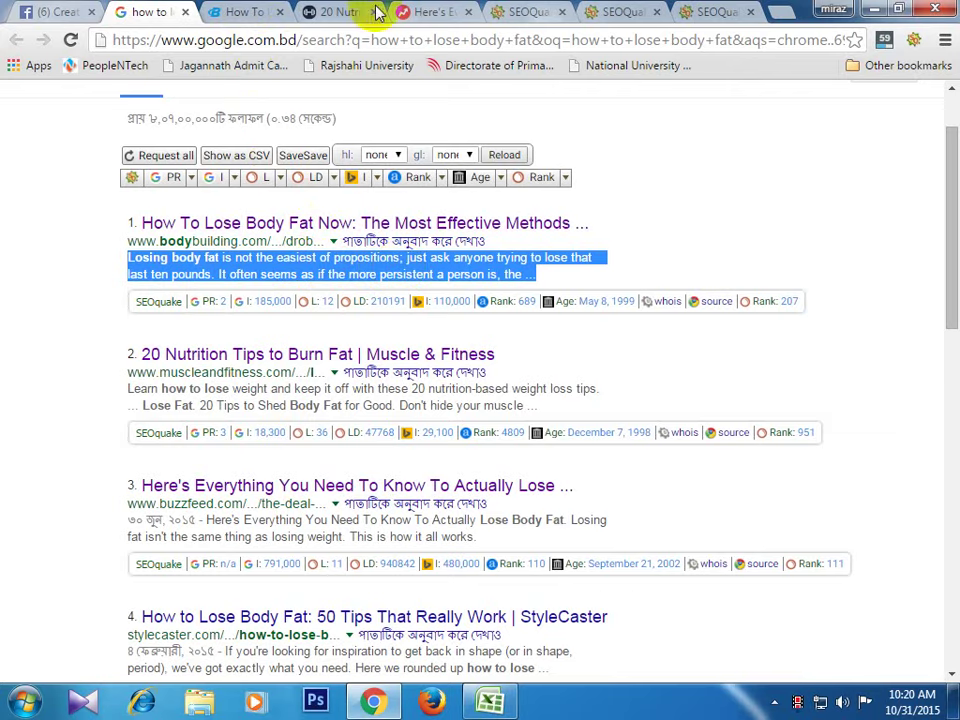
- Check the Muscle & Fitness audit's page analysis against the page path in the bodybuilding.com article's address
left_click(530, 12)
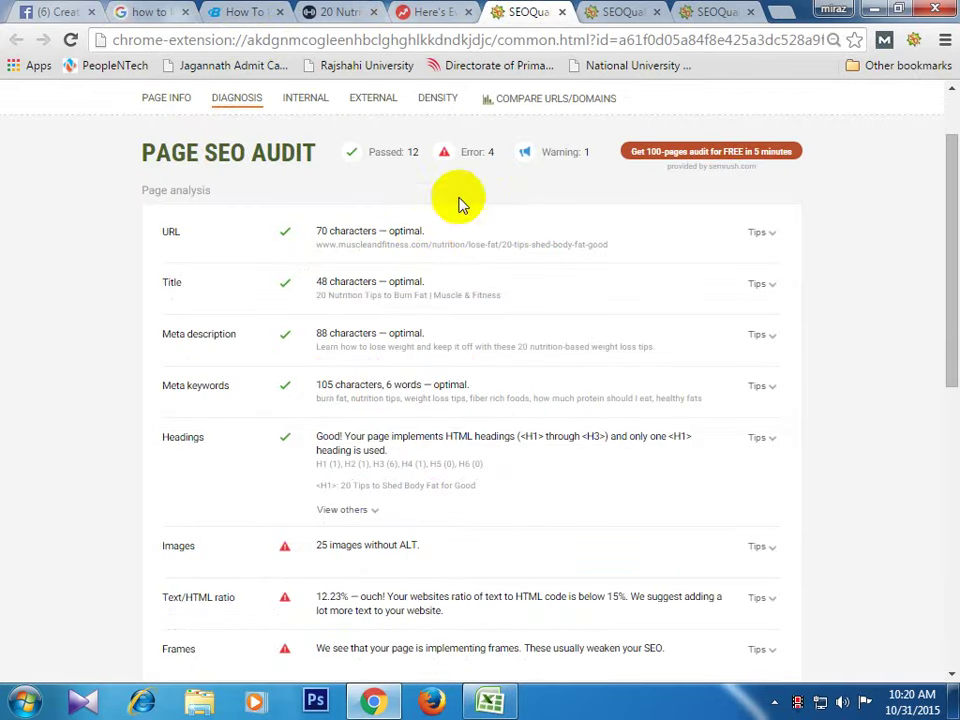
left_click(240, 12)
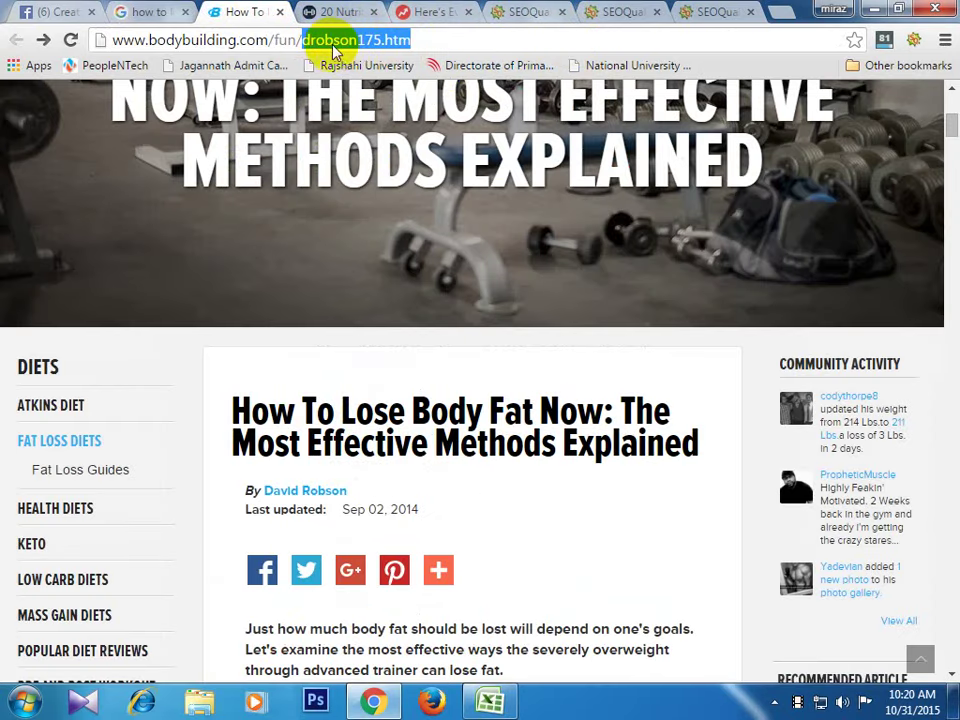
left_click(381, 40)
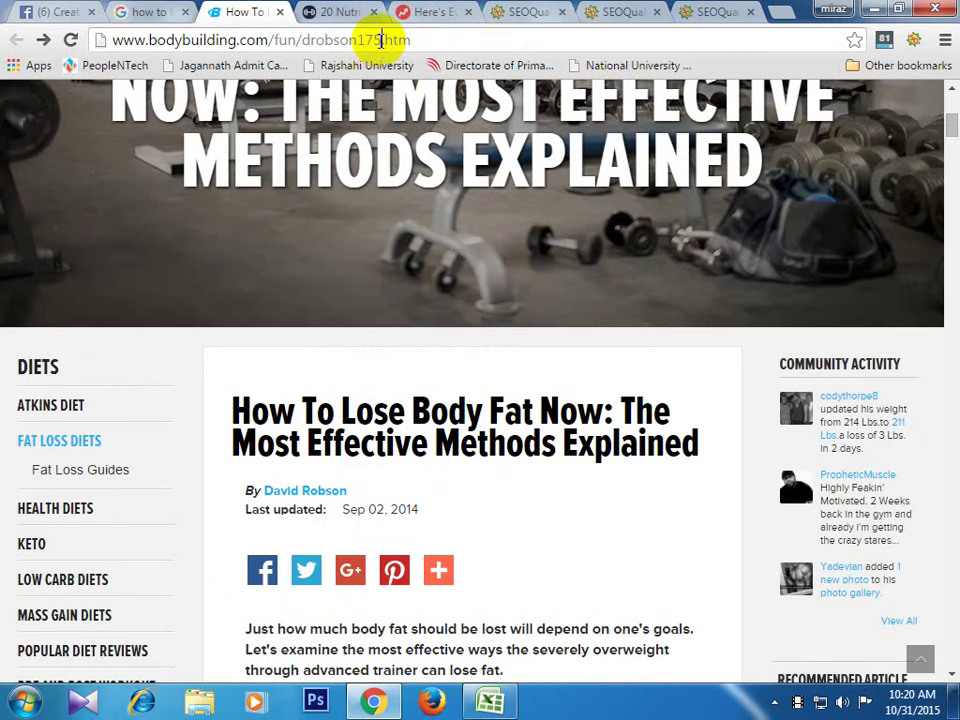
left_click_drag(403, 40, 290, 40)
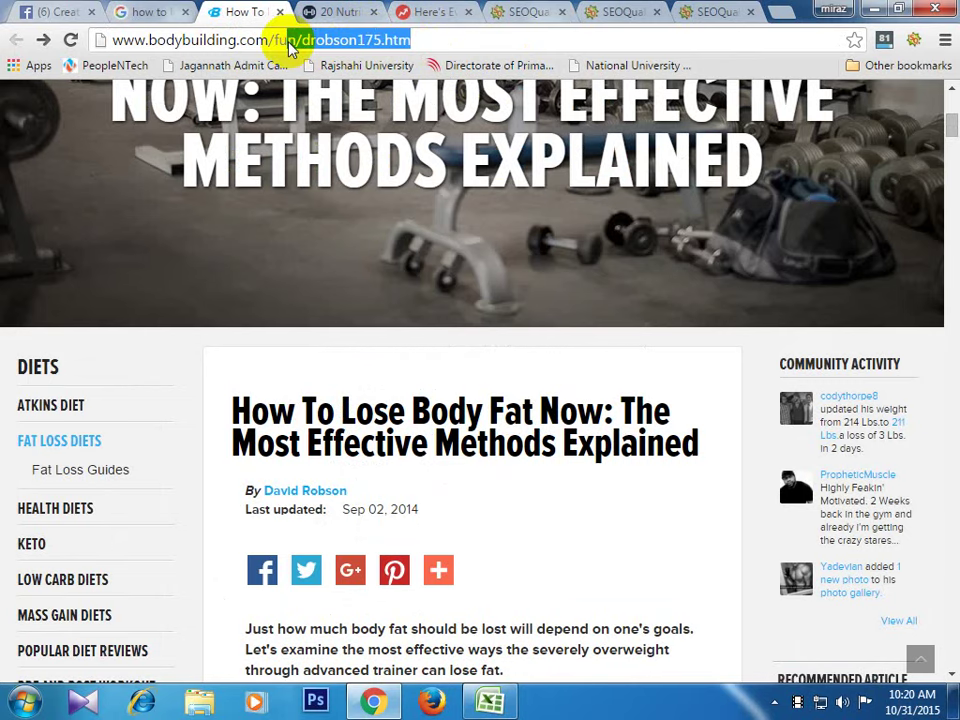
left_click(540, 11)
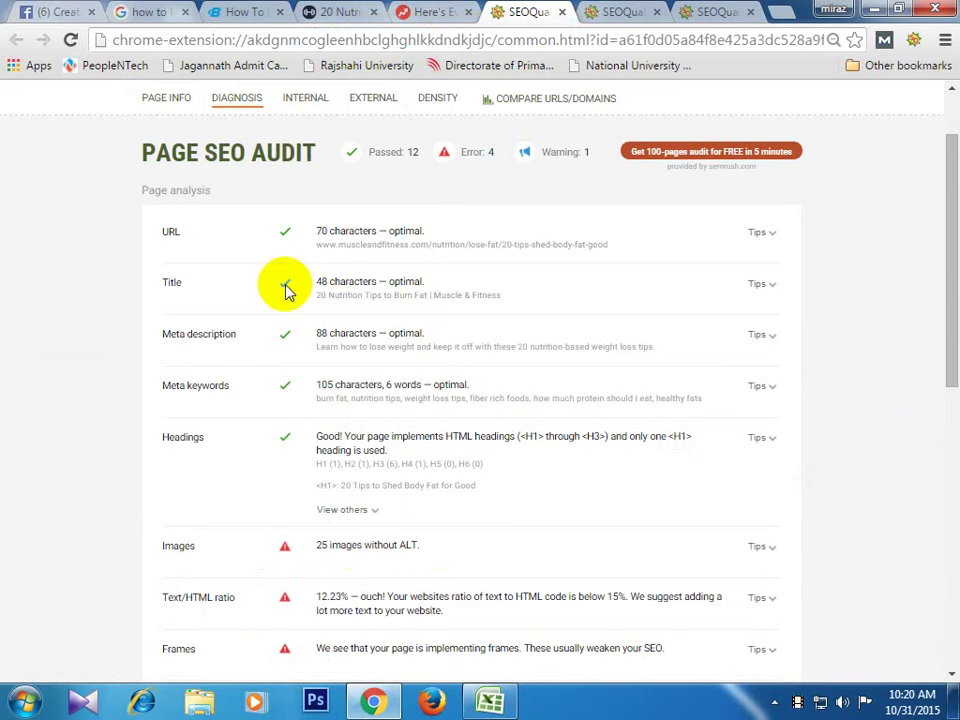
- Compare the title entries across the three SEOquake audits and read the title tips in the Muscle & Fitness audit
left_click(603, 11)
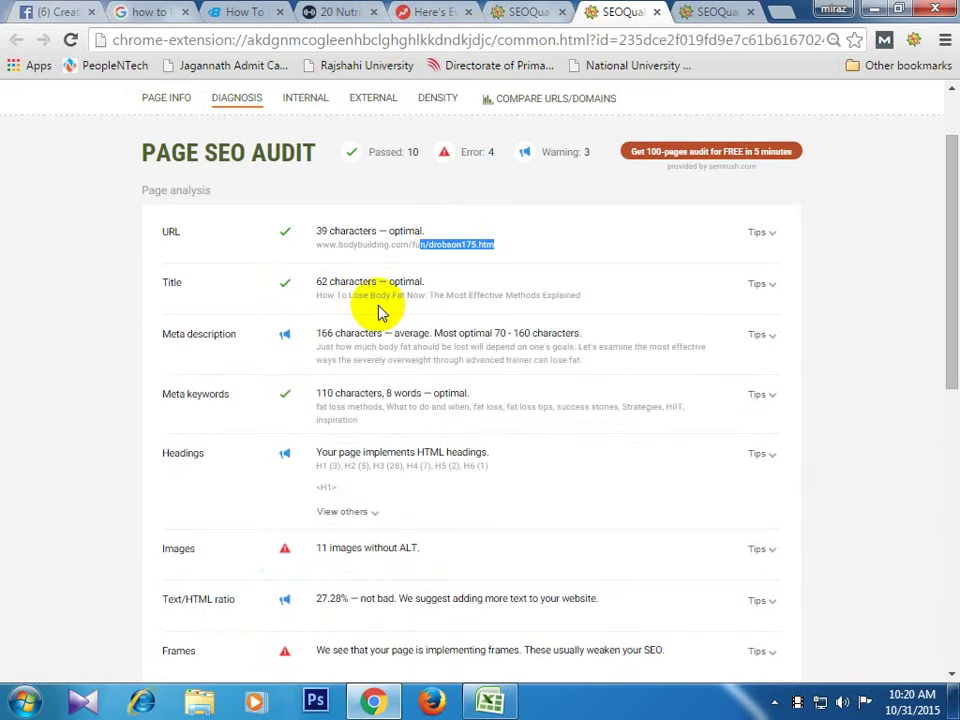
left_click(710, 11)
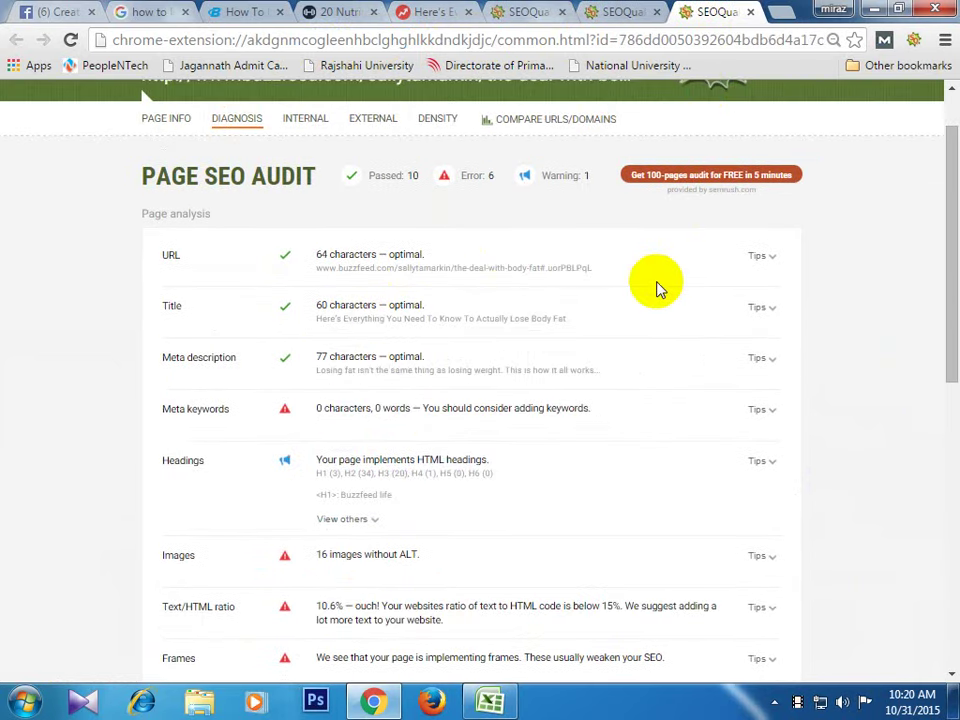
left_click(606, 11)
left_click(520, 11)
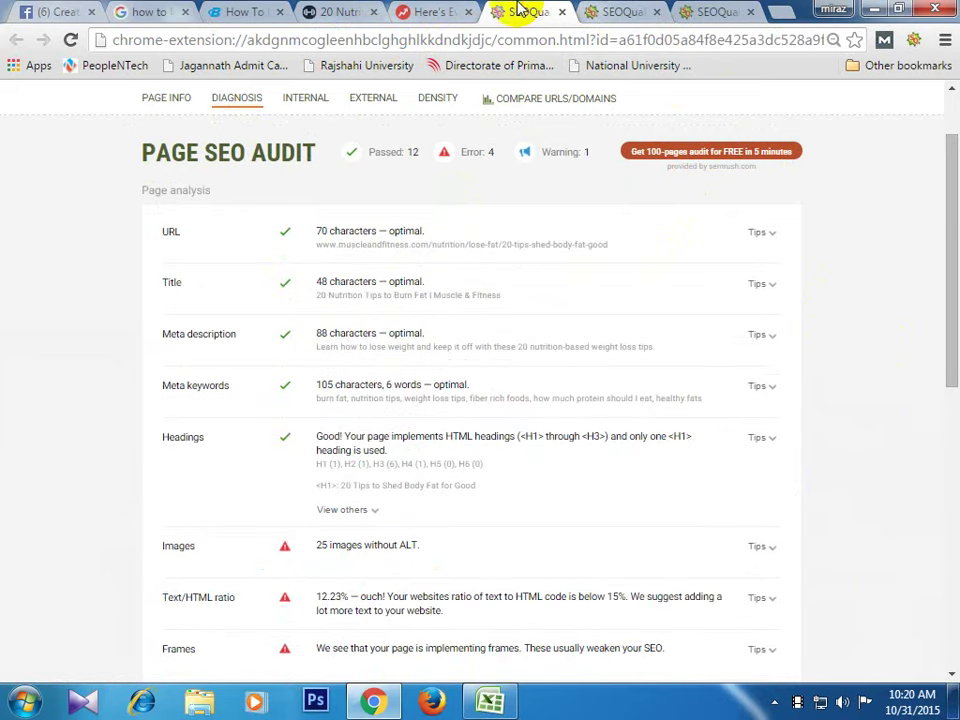
mouse_move(770, 289)
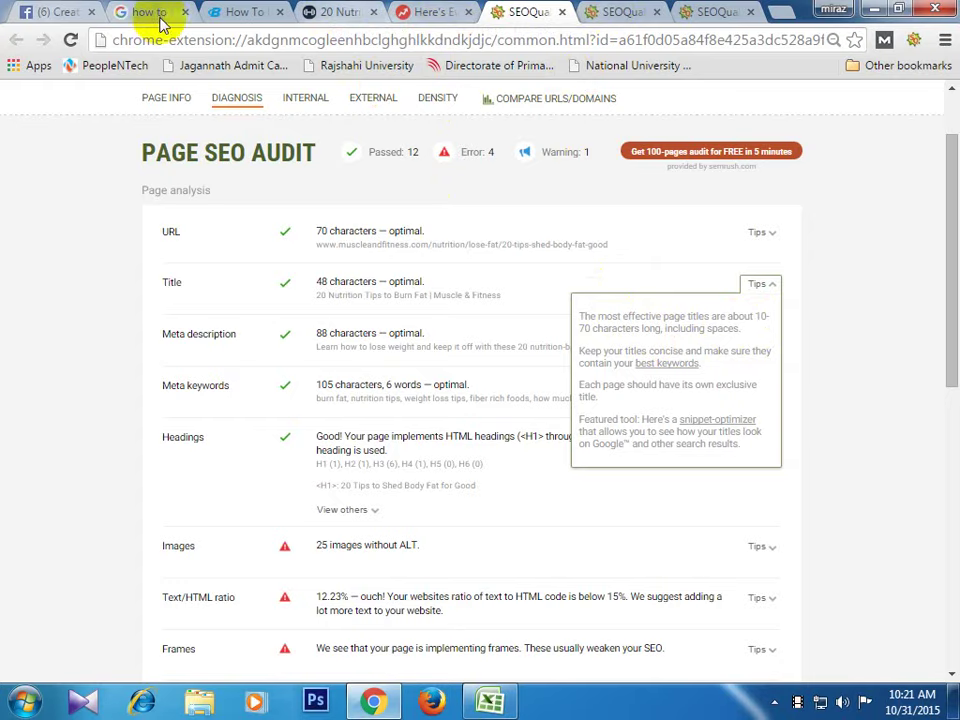
- Examine the wording of the bodybuilding.com article's main heading, highlighting its text
left_click(250, 12)
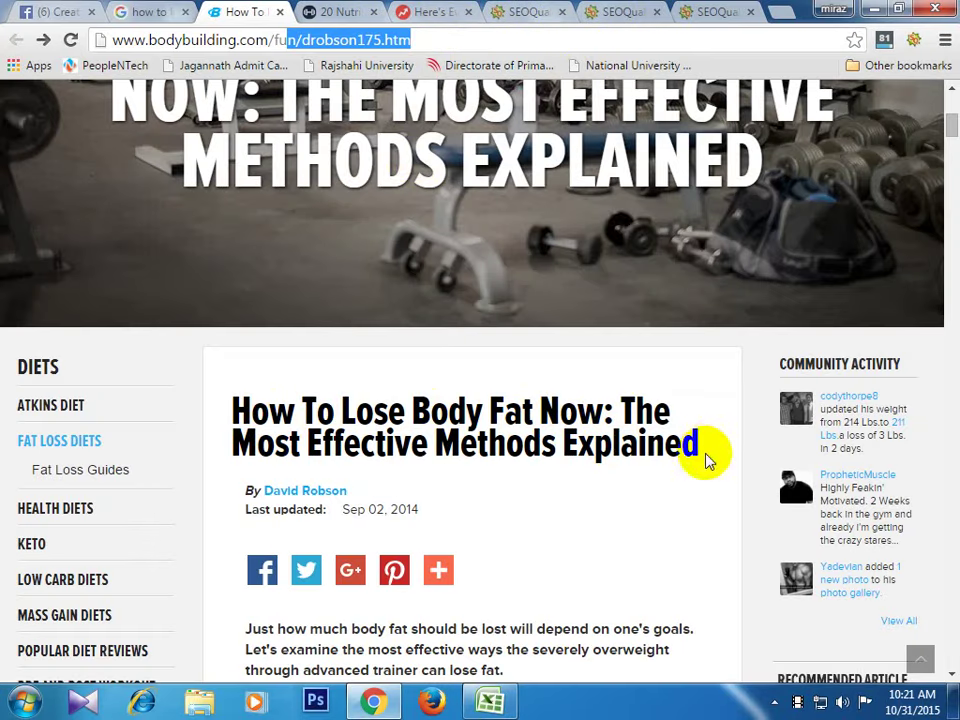
left_click_drag(699, 439, 236, 392)
left_click(241, 393)
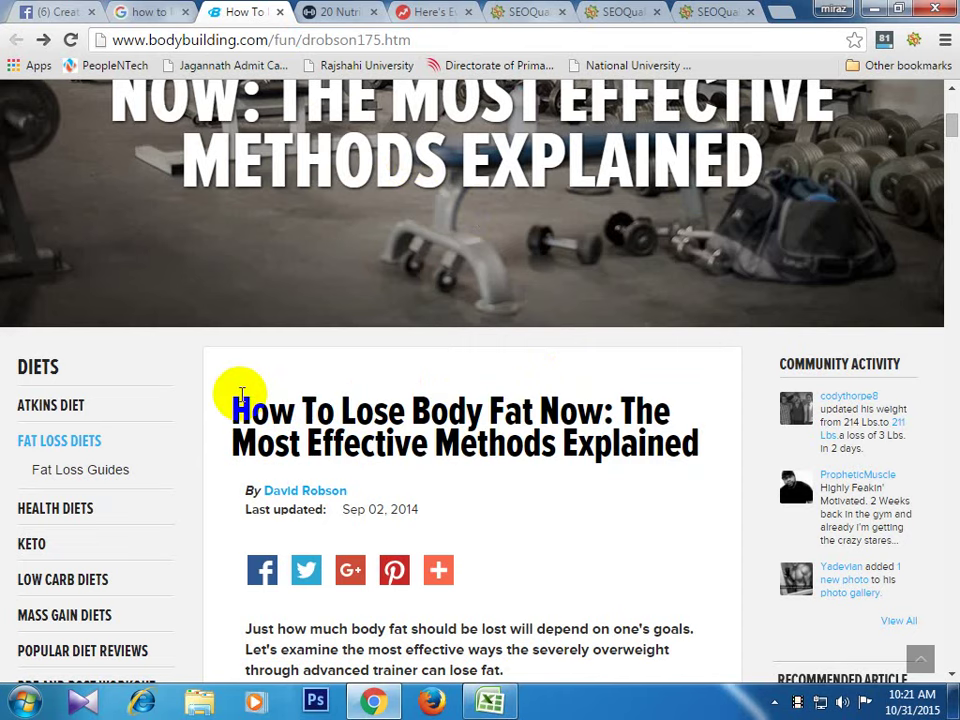
- Return to the Muscle & Fitness audit and show the tips for its meta description
left_click(508, 11)
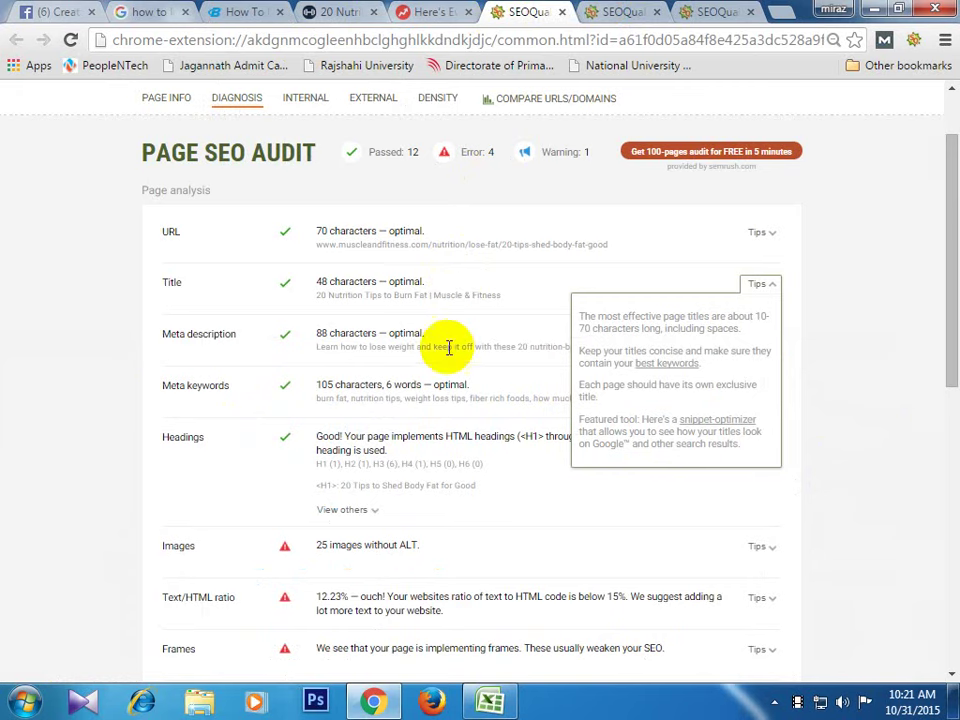
left_click(120, 383)
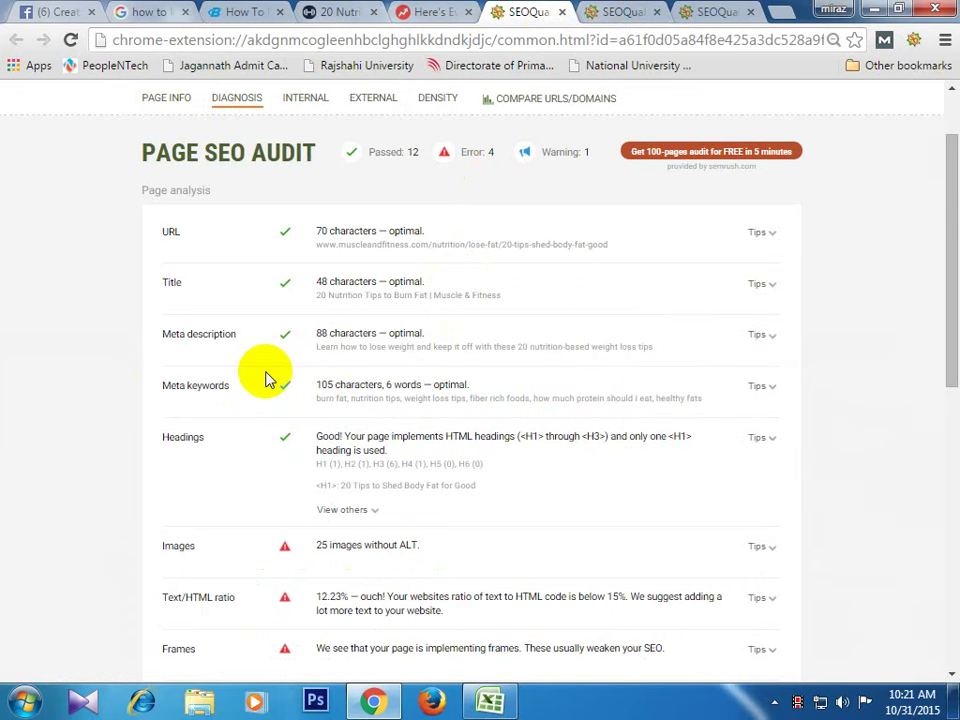
left_click(776, 337)
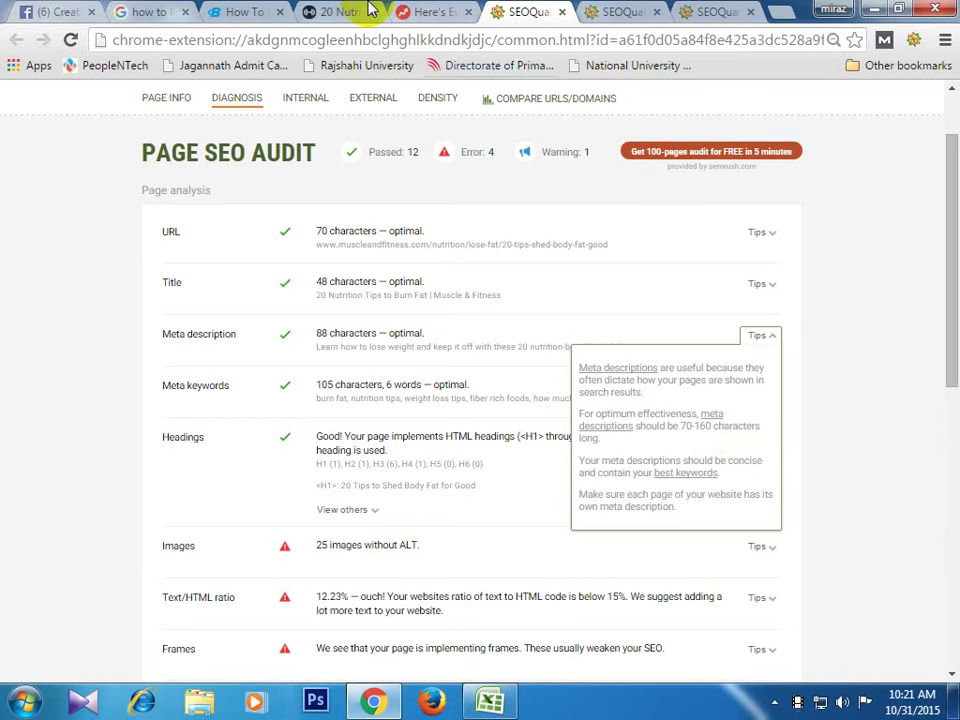
- Read the bodybuilding.com result's description snippet in the Google results, highlighting the text from "Losing body fat" onward
left_click(146, 12)
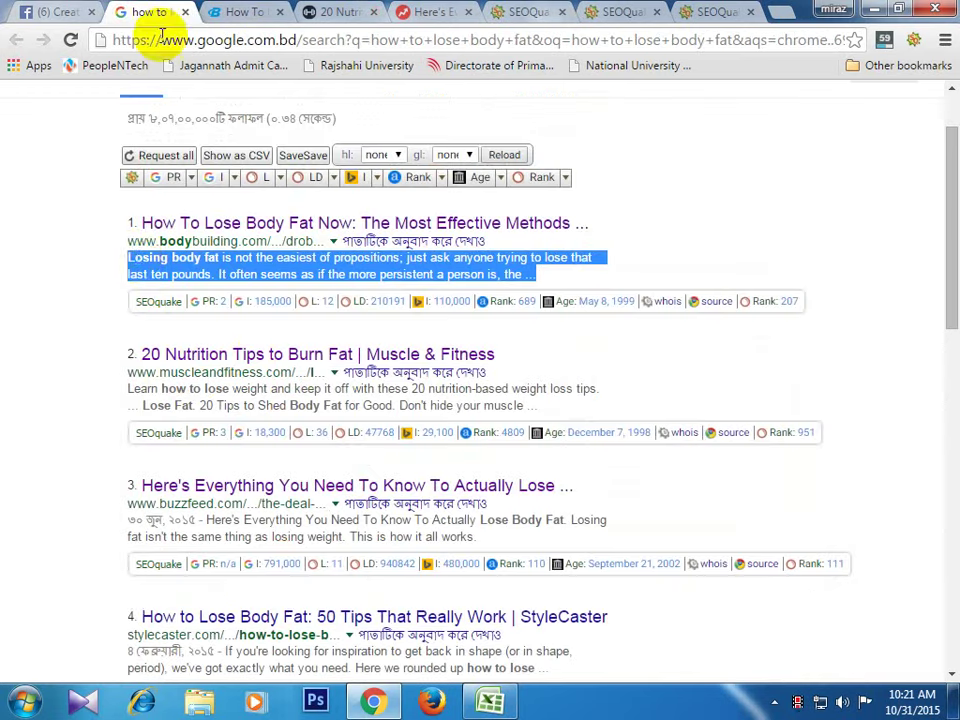
left_click(131, 258)
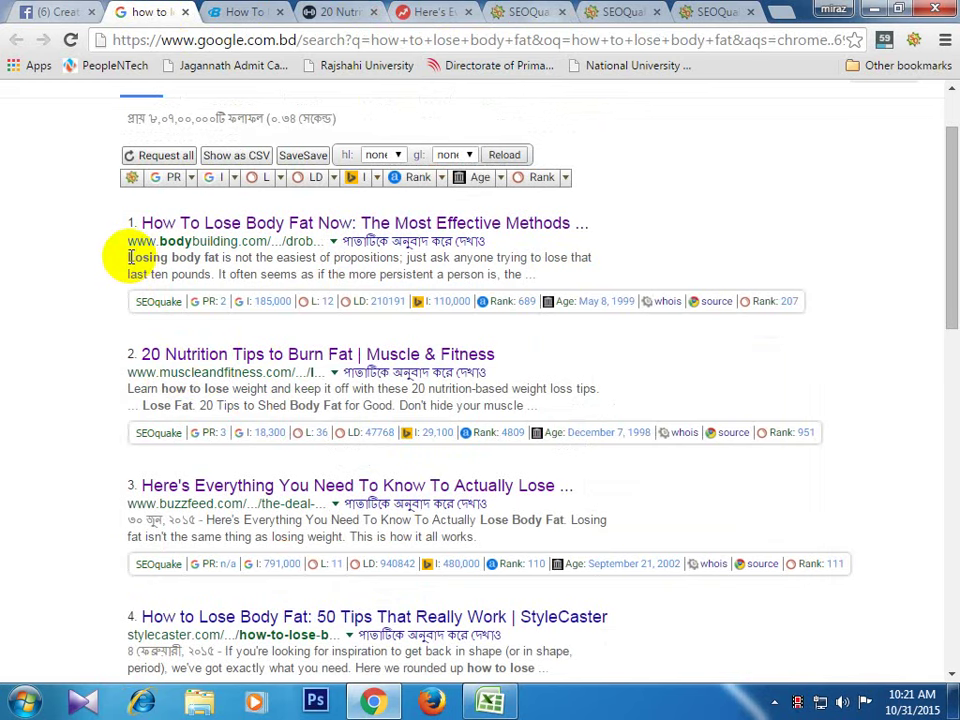
left_click_drag(133, 257, 522, 272)
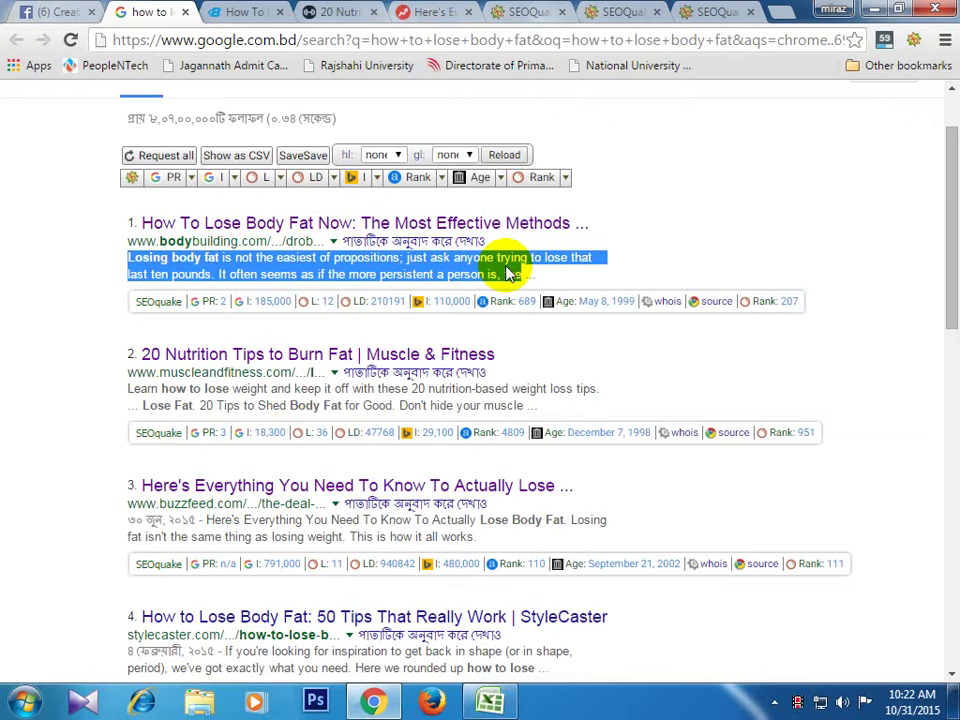
left_click(509, 270)
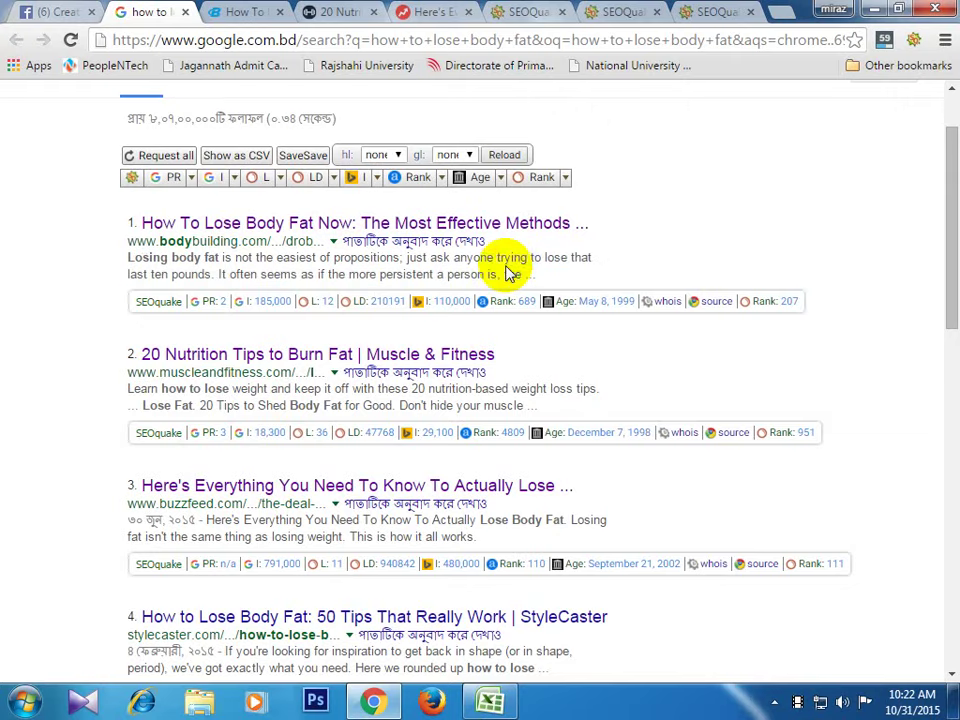
- Review the meta keywords entry in the Muscle & Fitness audit and show its tips
left_click(533, 16)
left_click(55, 410)
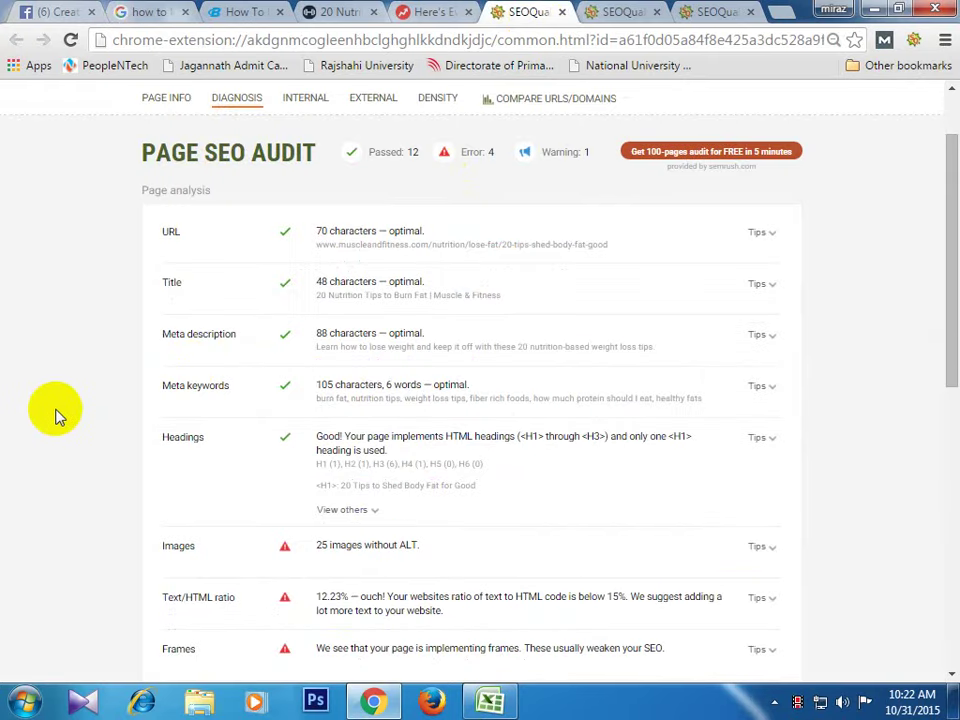
scroll(58, 418, "down", 1)
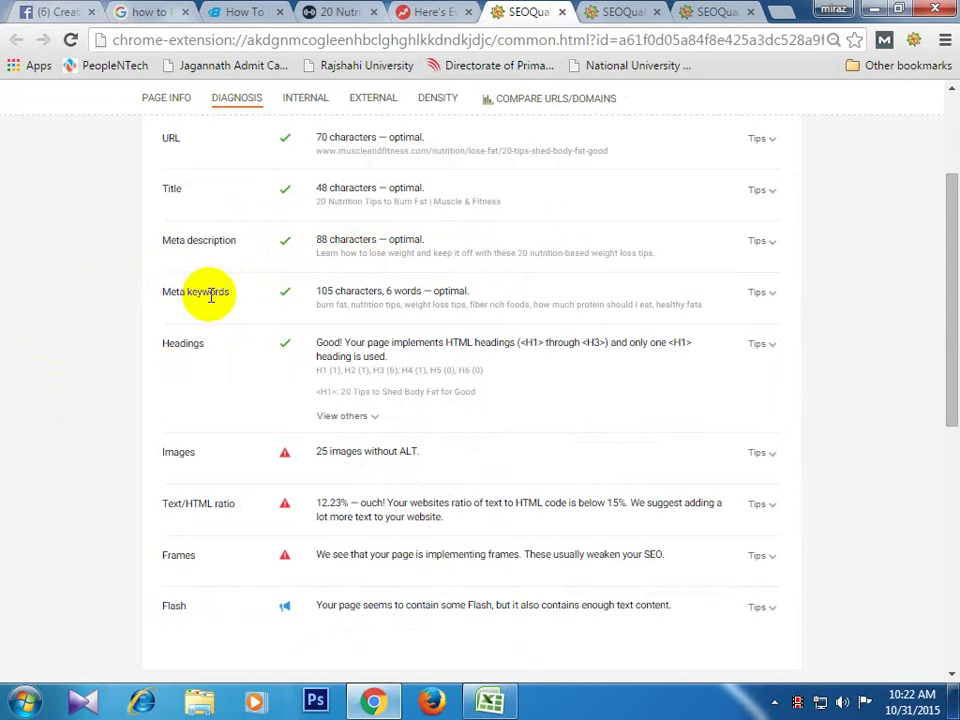
left_click(775, 295)
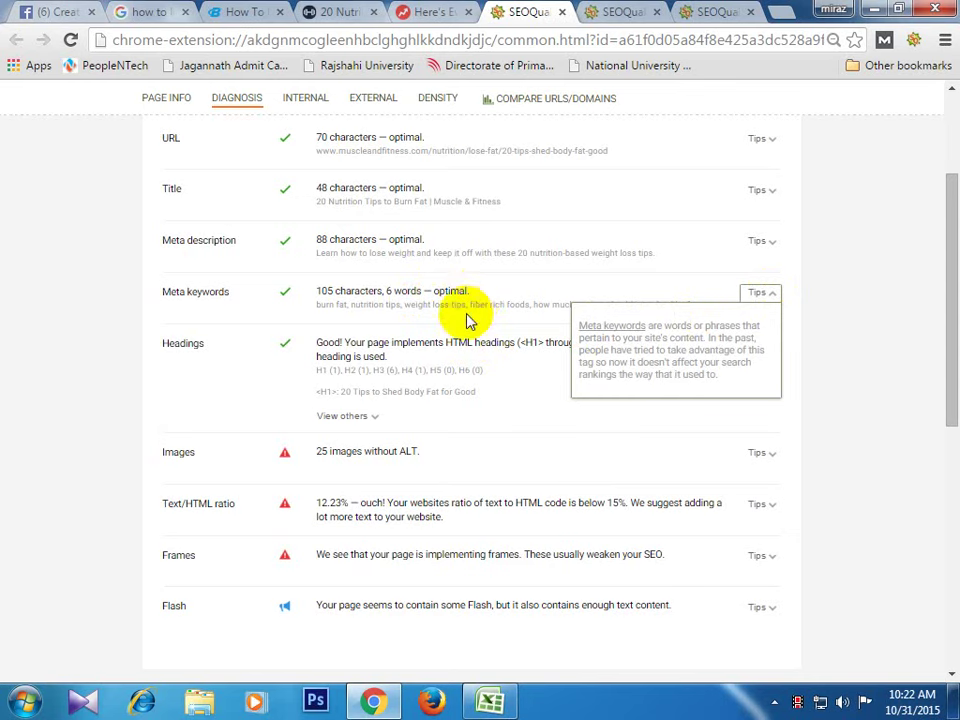
- Close the Meta keywords tip and examine the Headings row of the muscleandfitness.com page audit
left_click(350, 289)
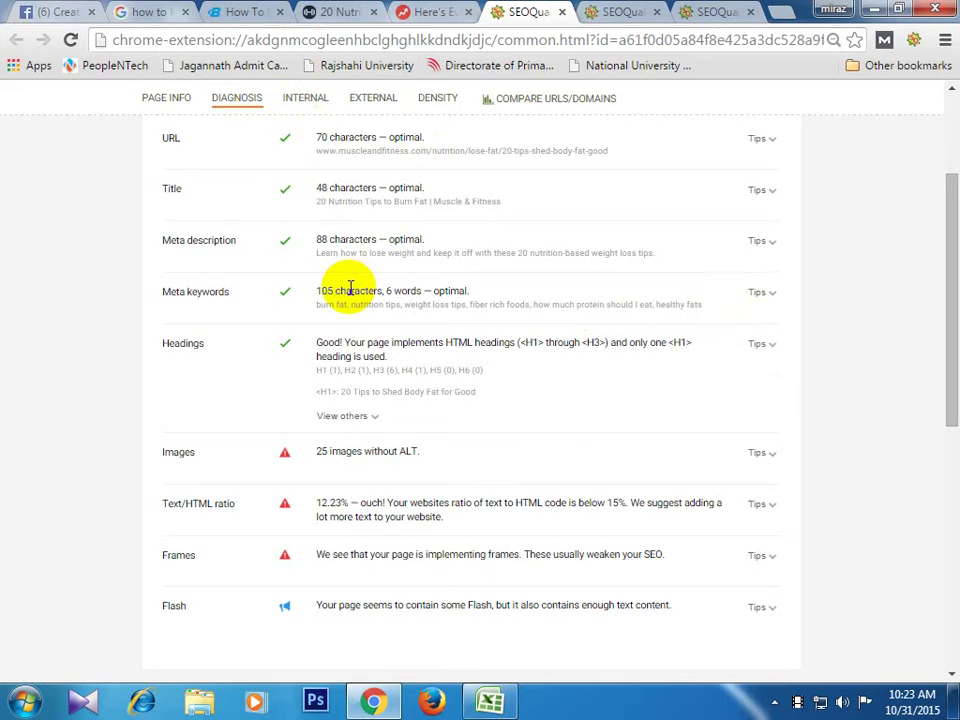
scroll(365, 312, "down", 1)
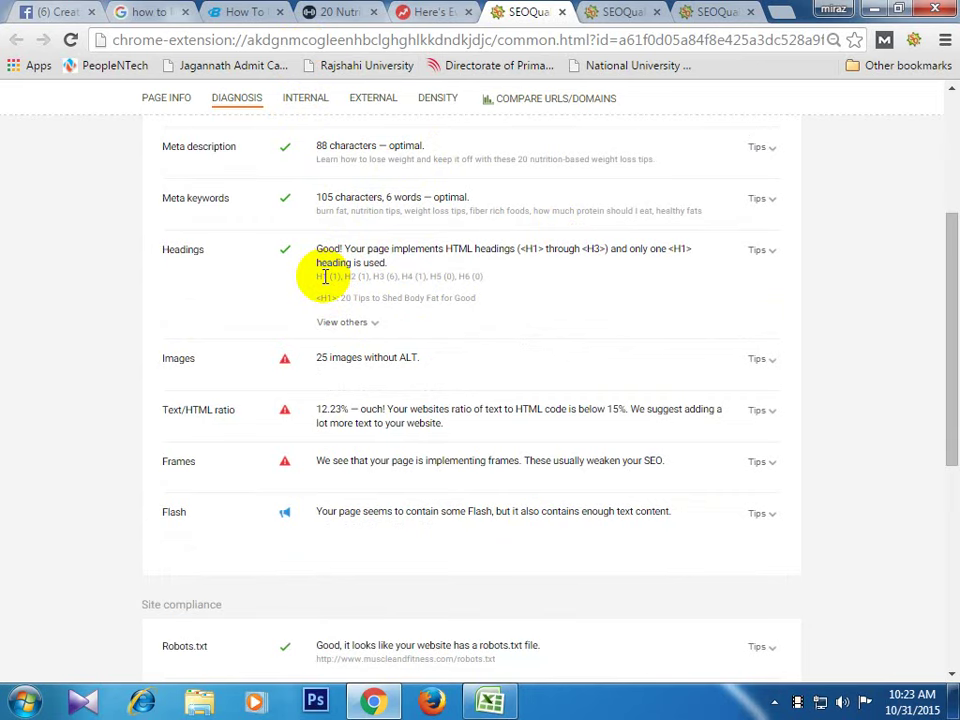
- Switch to the bodybuilding.com audit and expand its full list of headings to examine the H1 to H6 entries
left_click(640, 12)
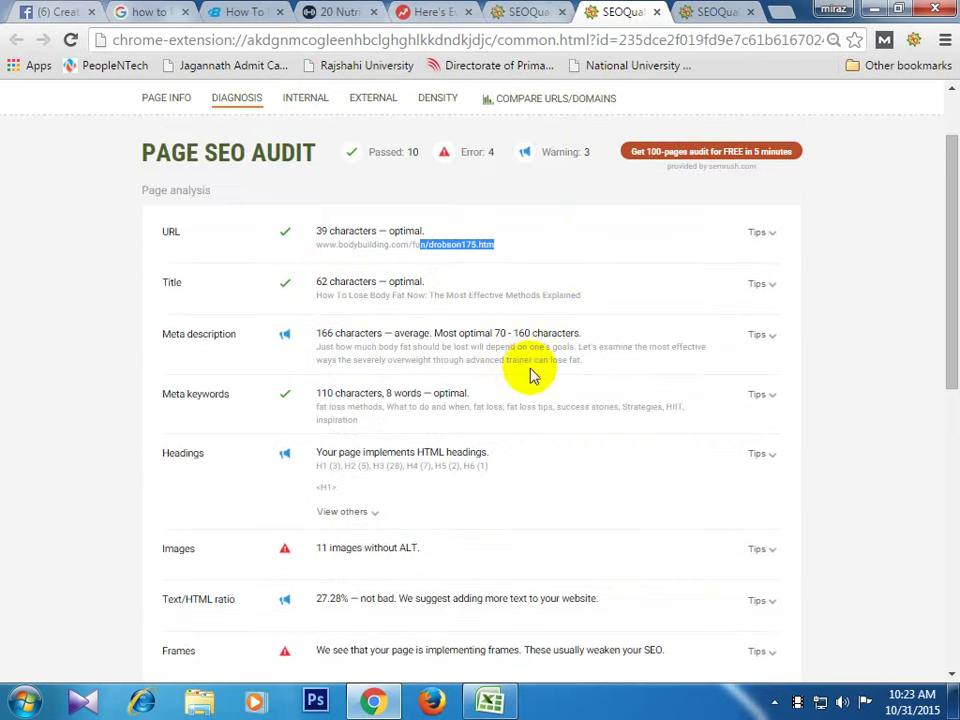
scroll(530, 375, "down", 1)
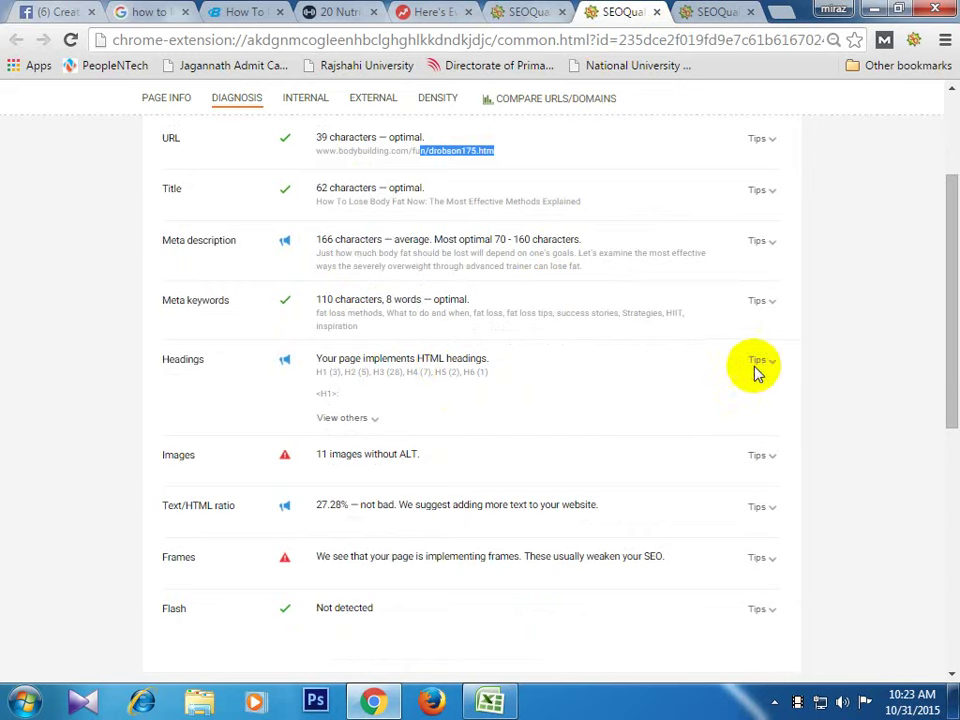
left_click(372, 420)
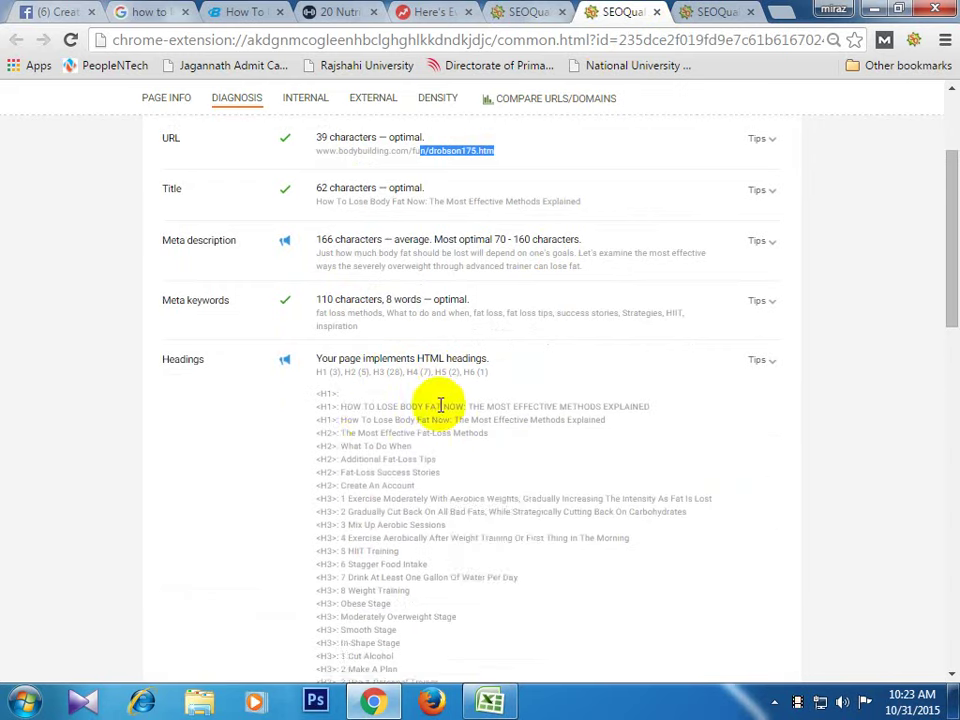
scroll(440, 405, "down", 1)
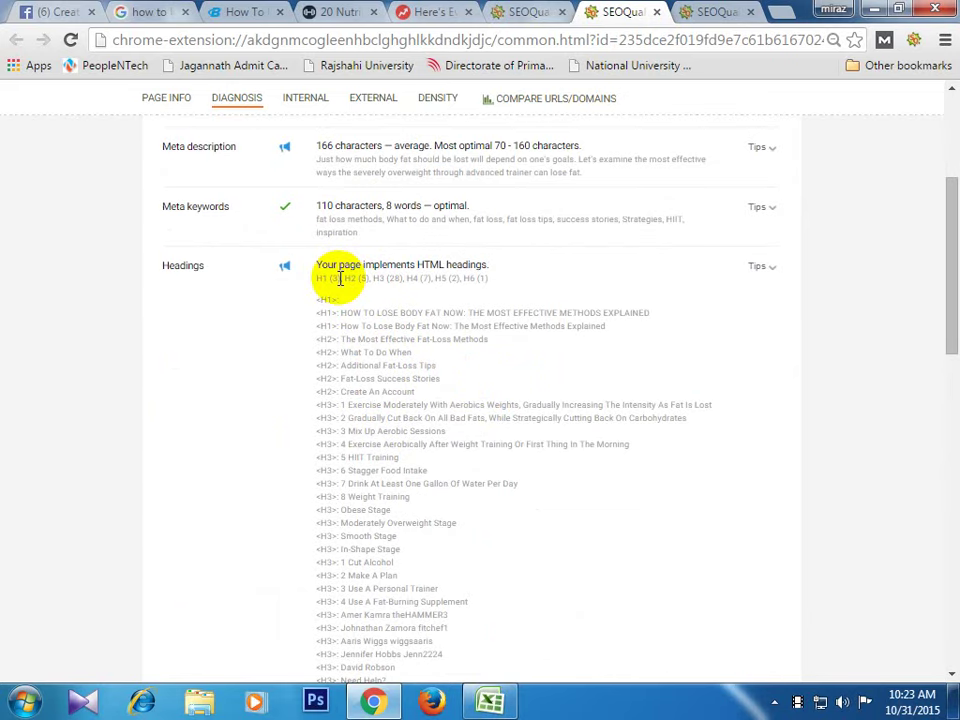
key("ctrl+plus")
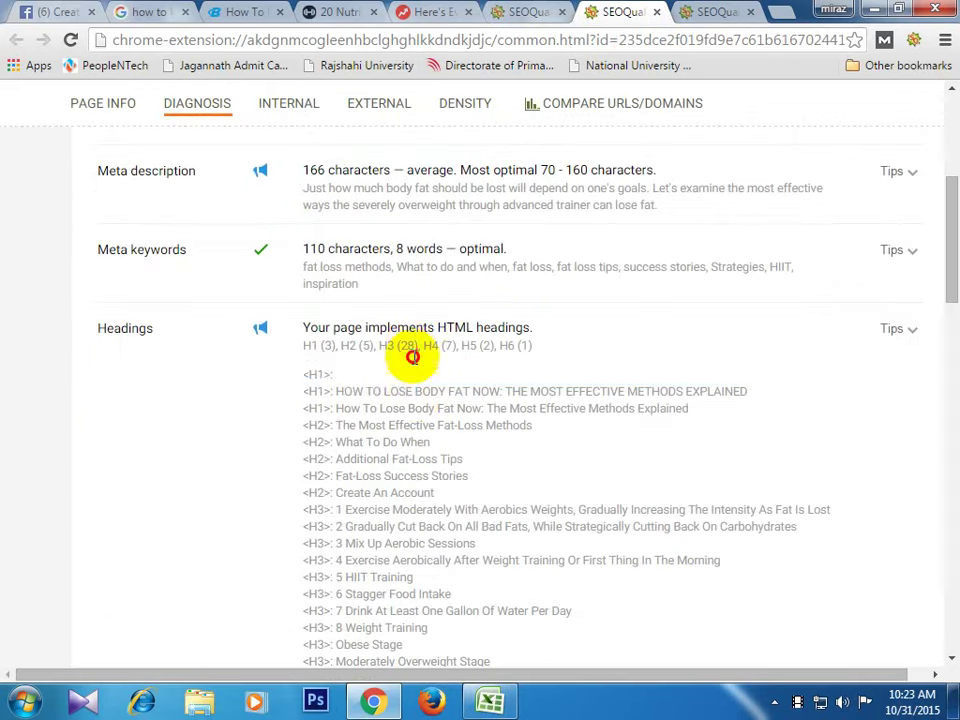
left_click_drag(413, 357, 429, 407)
left_click(313, 364)
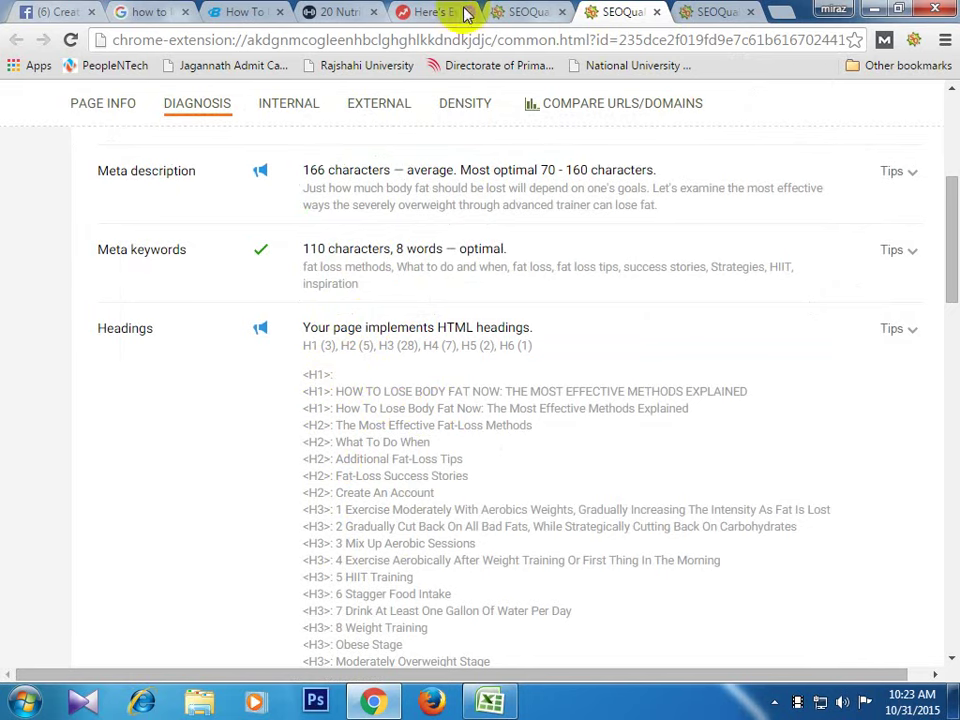
- Switch to the BuzzFeed article's audit and expand its full list of headings
left_click(700, 12)
scroll(475, 275, "down", 3)
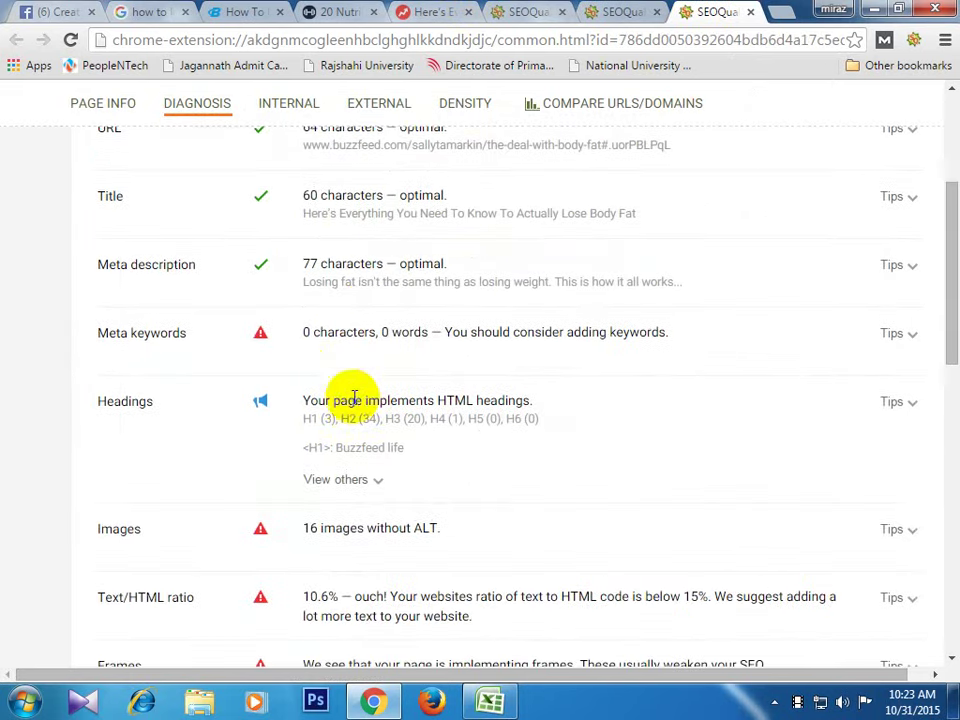
scroll(343, 439, "down", 1)
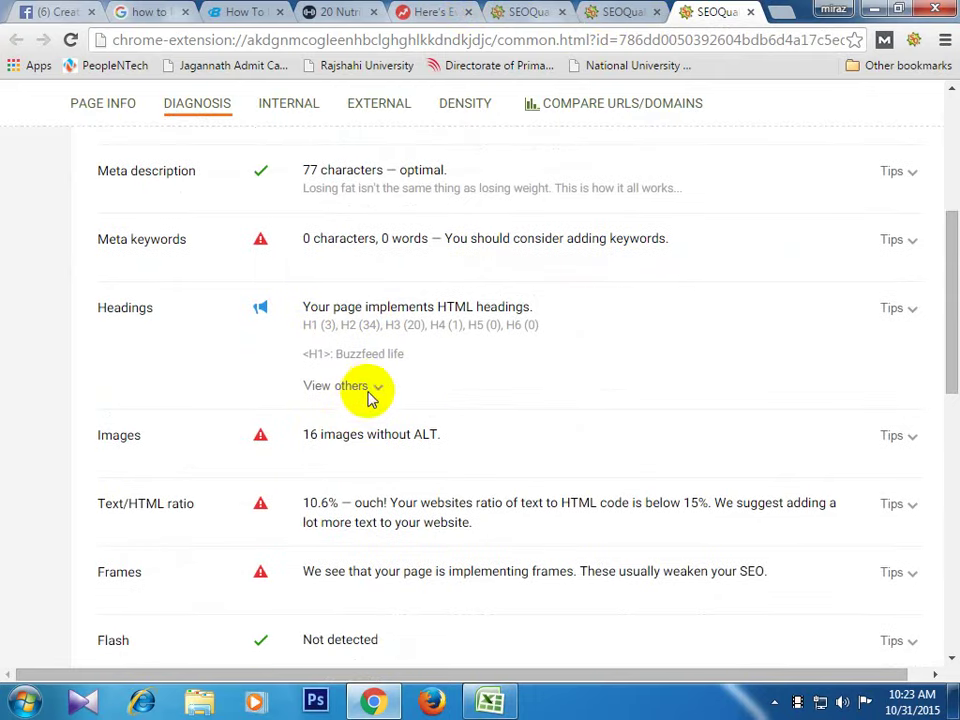
left_click(352, 386)
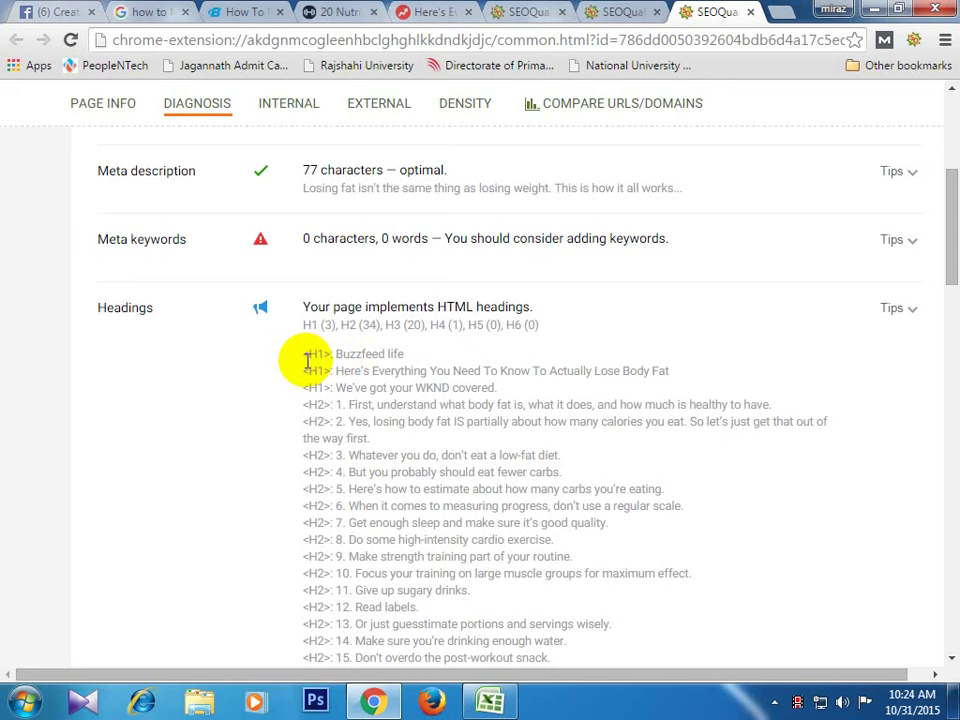
- Return to the muscleandfitness.com audit, expand its full list of headings and highlight "<H1> through <H3>" in the Headings result
left_click(535, 11)
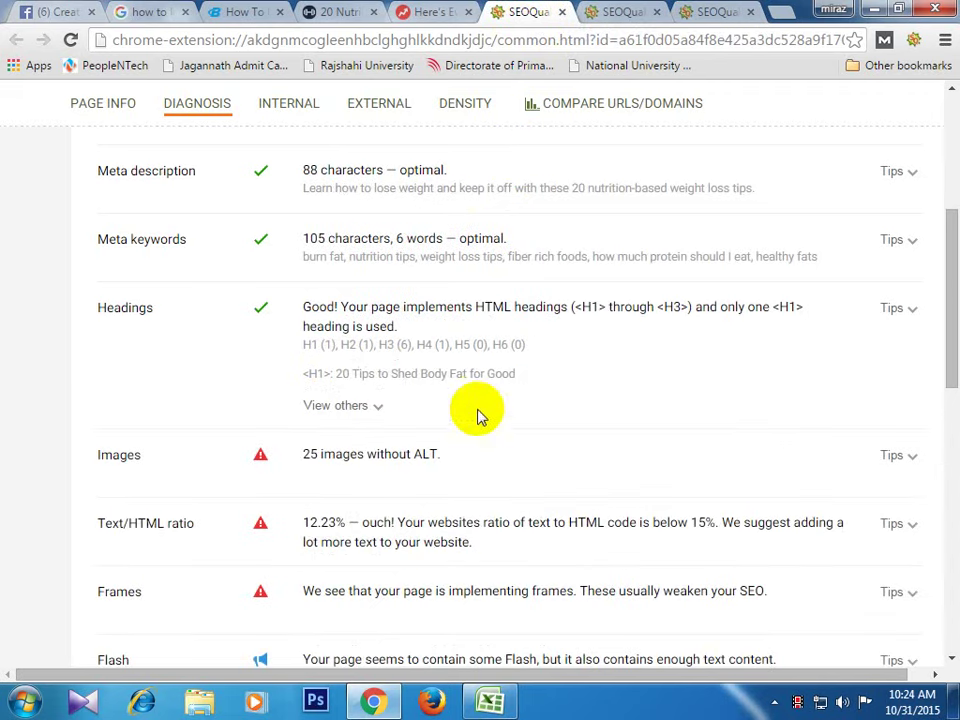
left_click(379, 409)
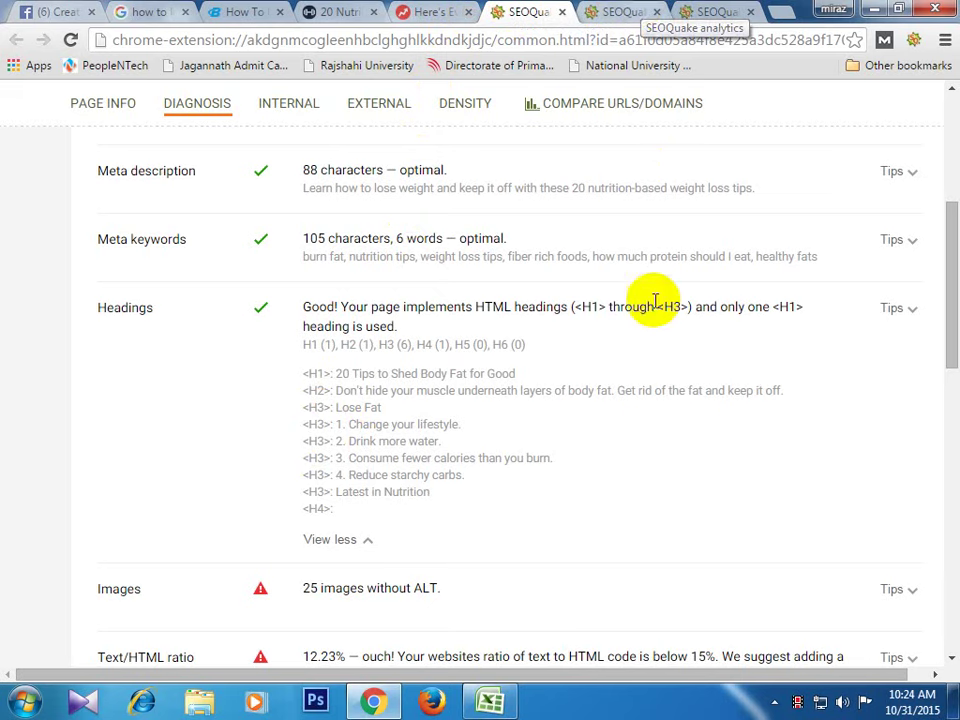
left_click_drag(688, 307, 574, 309)
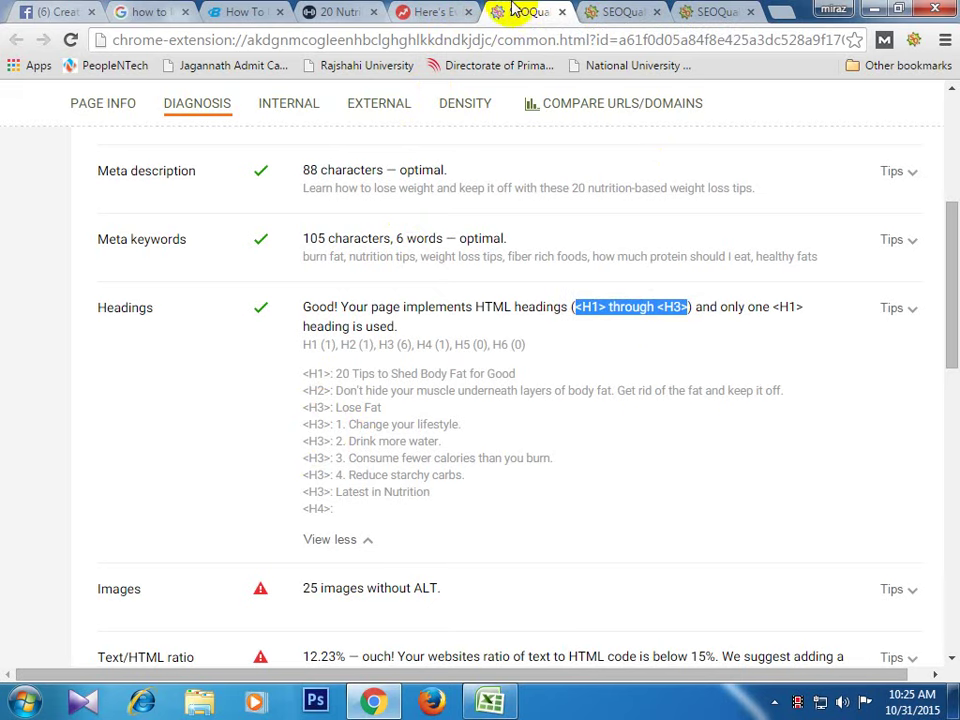
- Check the Images row of the muscleandfitness.com audit and examine the lead picture in the BuzzFeed body fat article
scroll(118, 411, "down", 3)
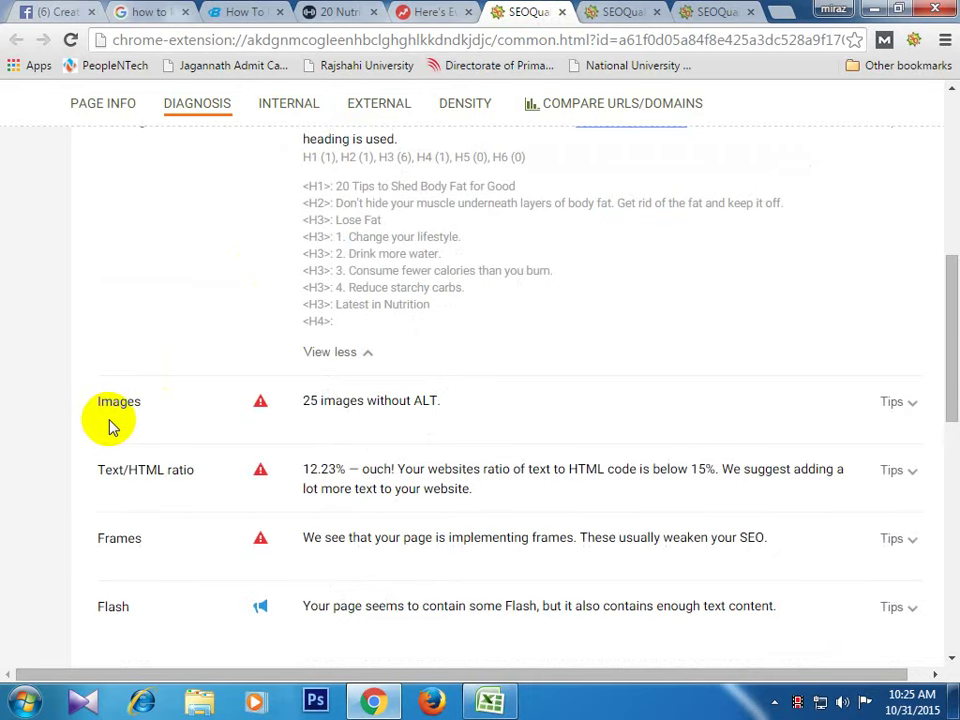
scroll(111, 415, "down", 1)
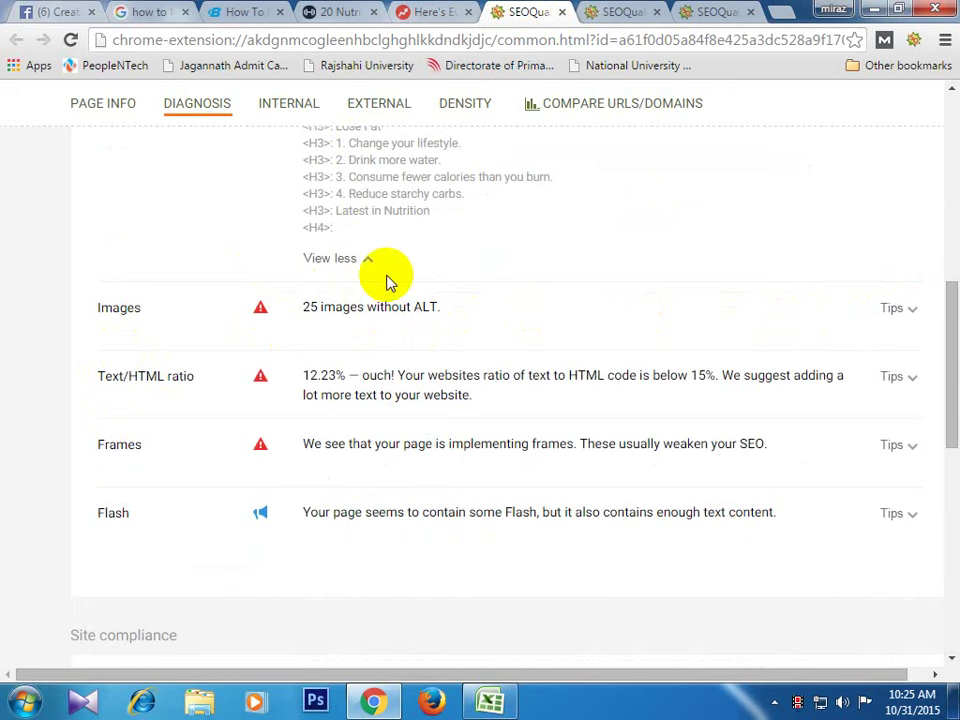
left_click(430, 11)
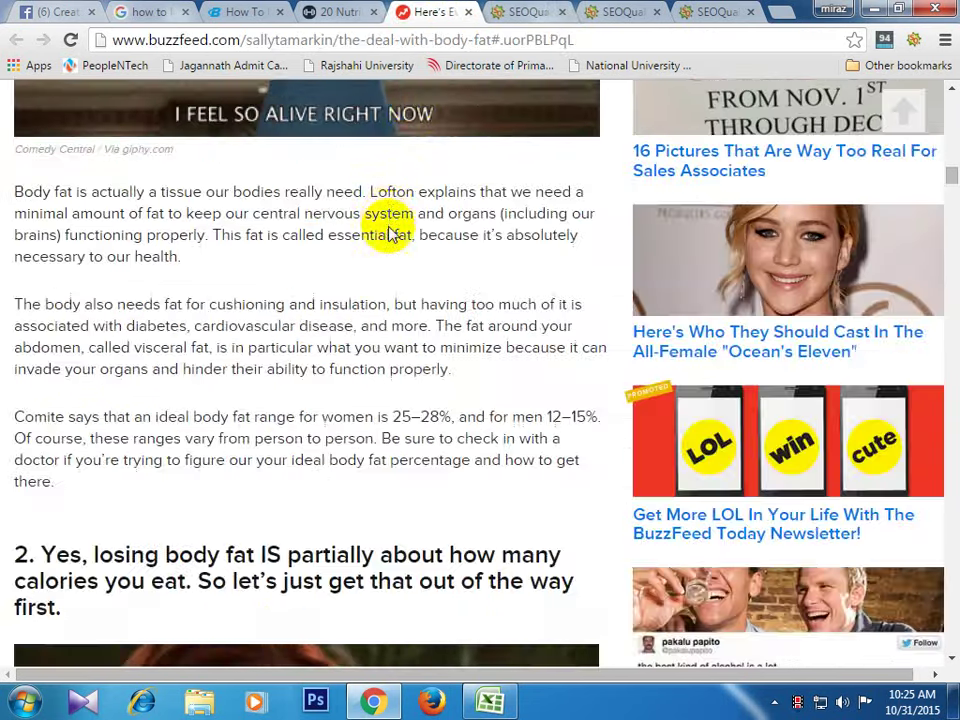
scroll(645, 295, "up", 5)
scroll(645, 295, "up", 7)
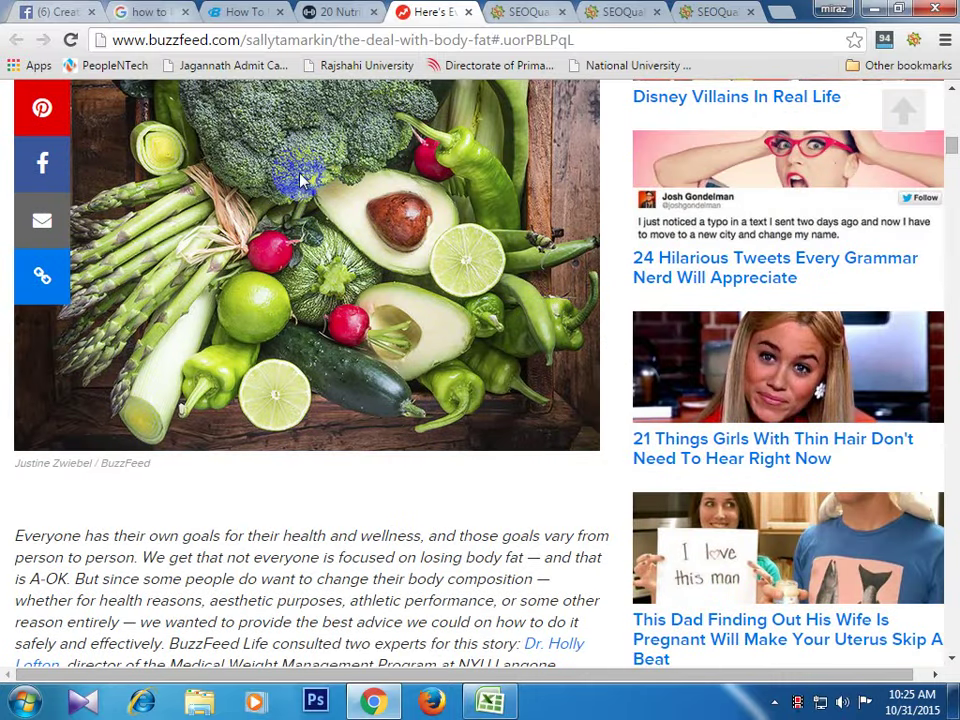
scroll(315, 230, "up", 1)
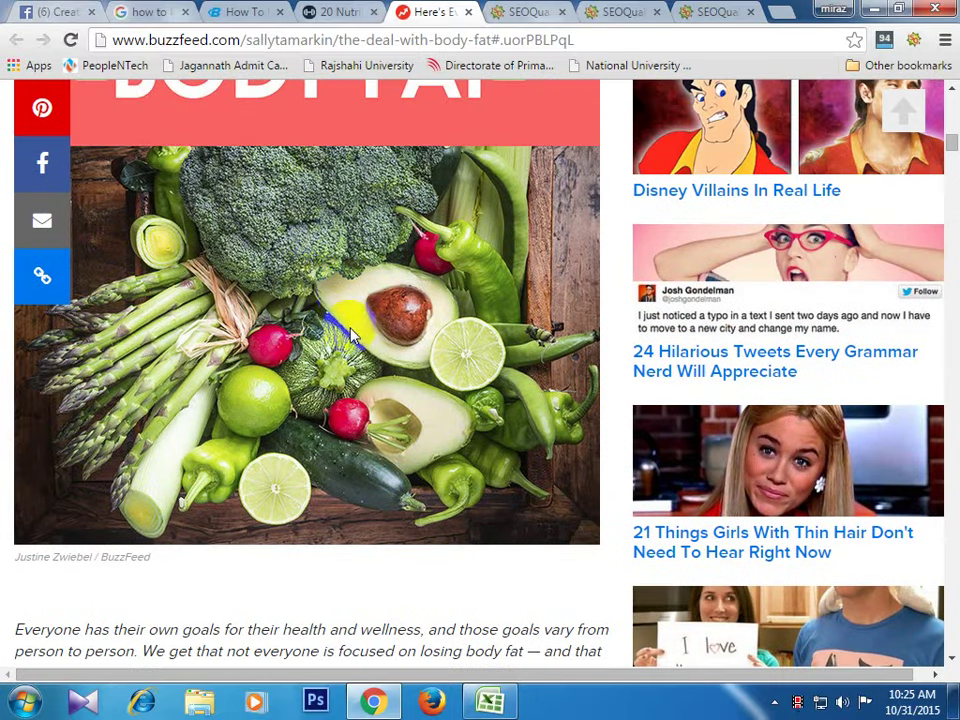
scroll(323, 300, "up", 1)
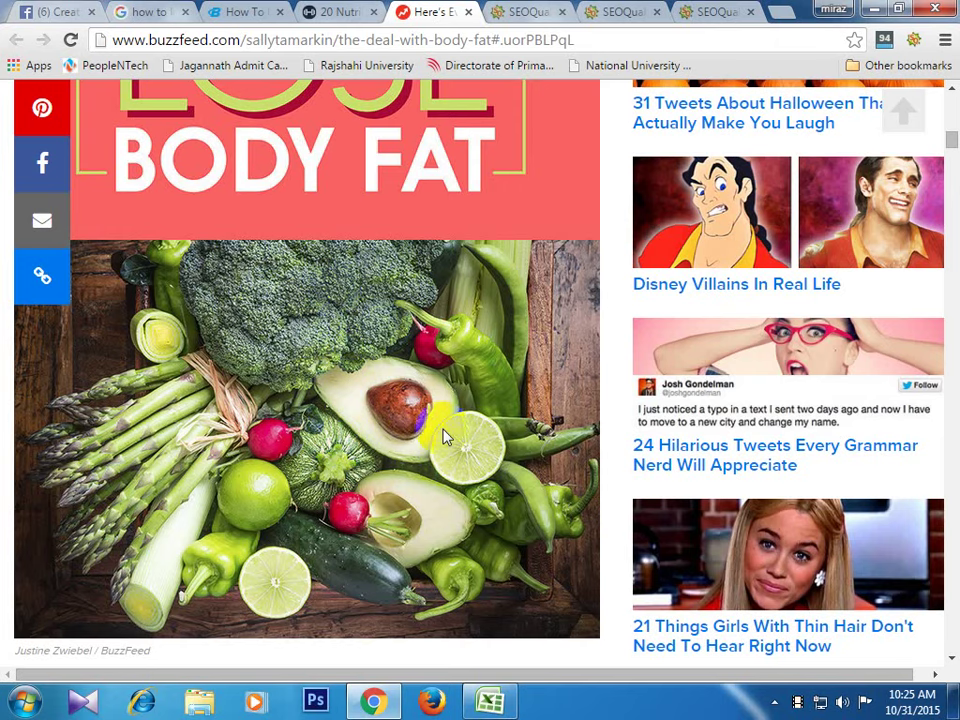
scroll(385, 372, "up", 1)
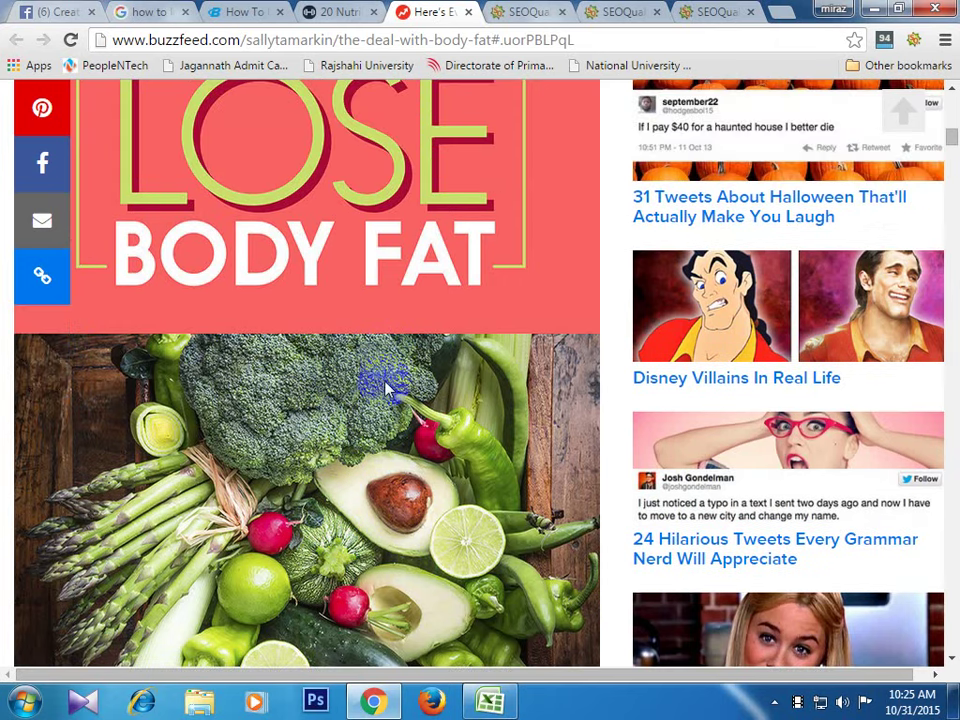
scroll(330, 338, "down", 1)
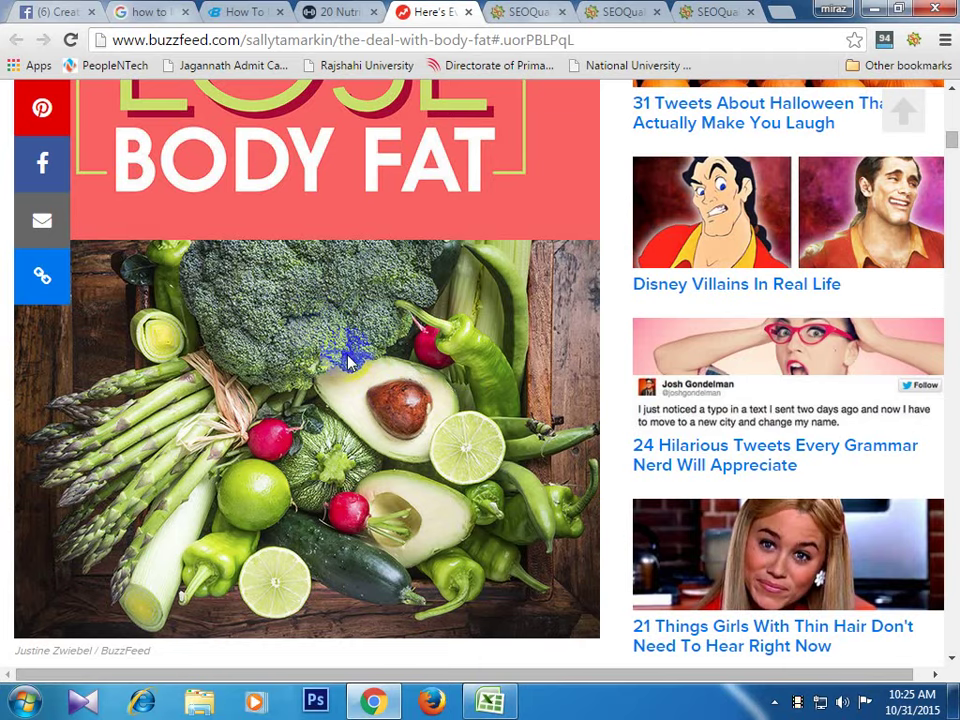
scroll(350, 340, "up", 2)
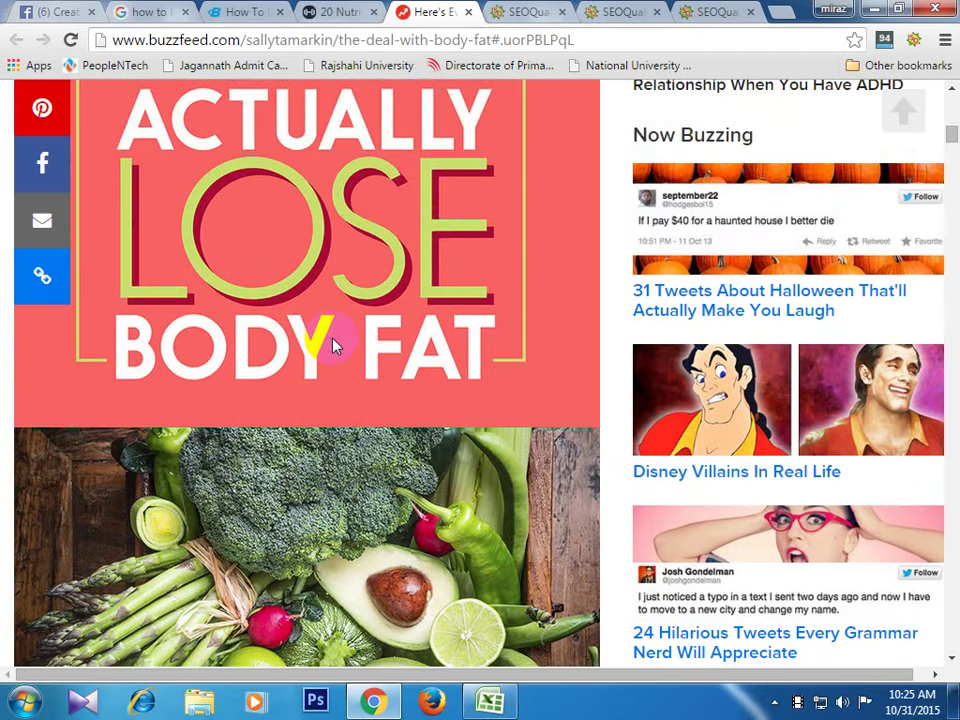
scroll(334, 343, "down", 2)
- Look through the muscleandfitness.com article on shedding body fat for its images
left_click(349, 10)
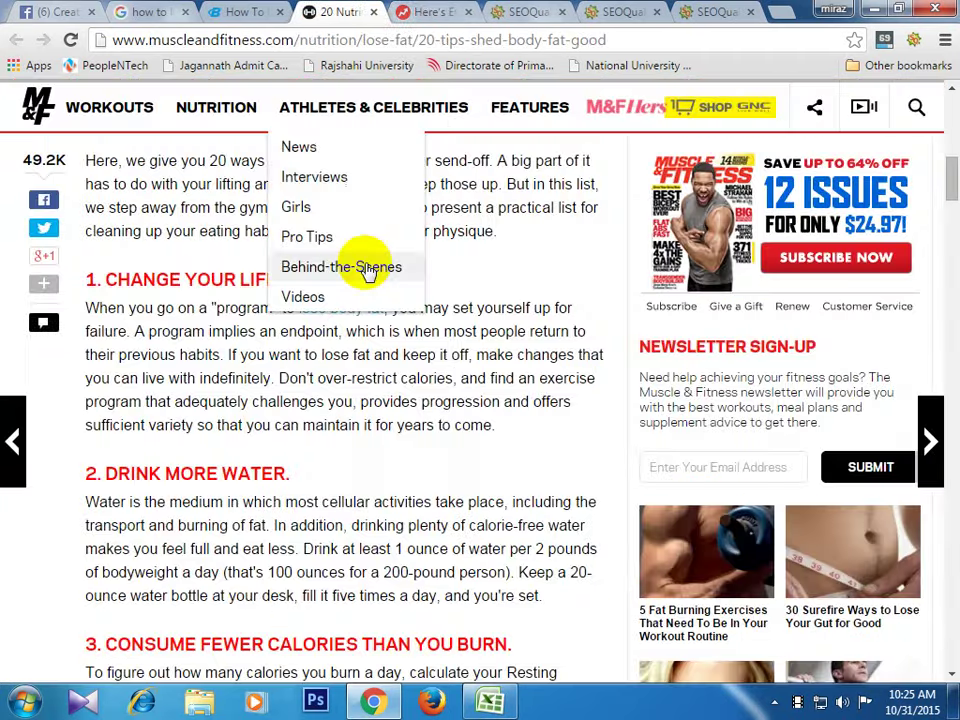
scroll(420, 330, "up", 5)
scroll(385, 410, "down", 14)
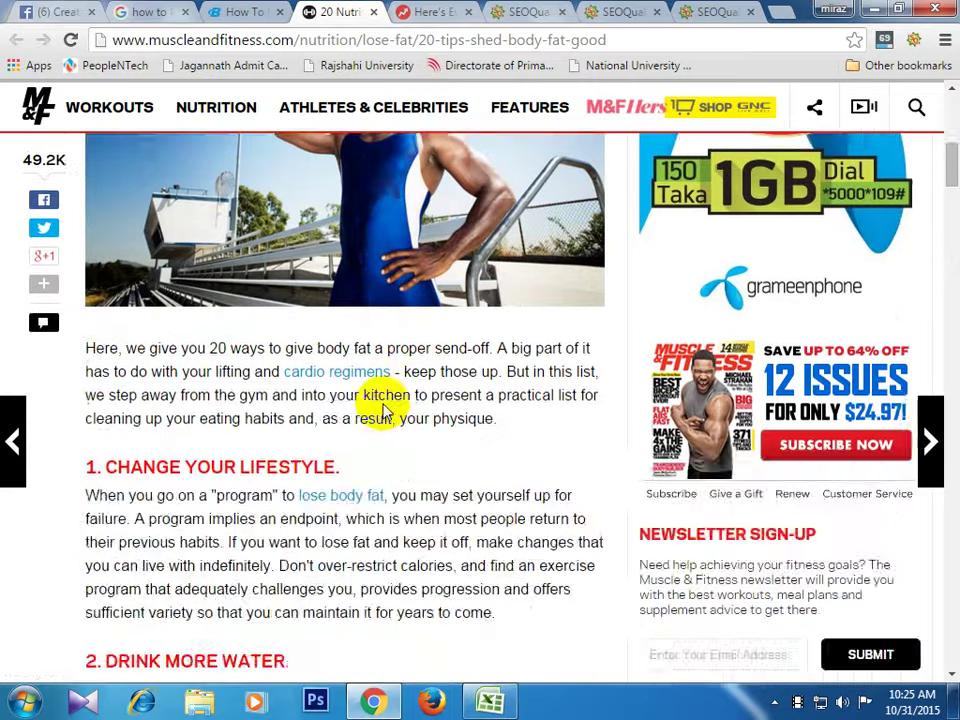
scroll(418, 411, "up", 6)
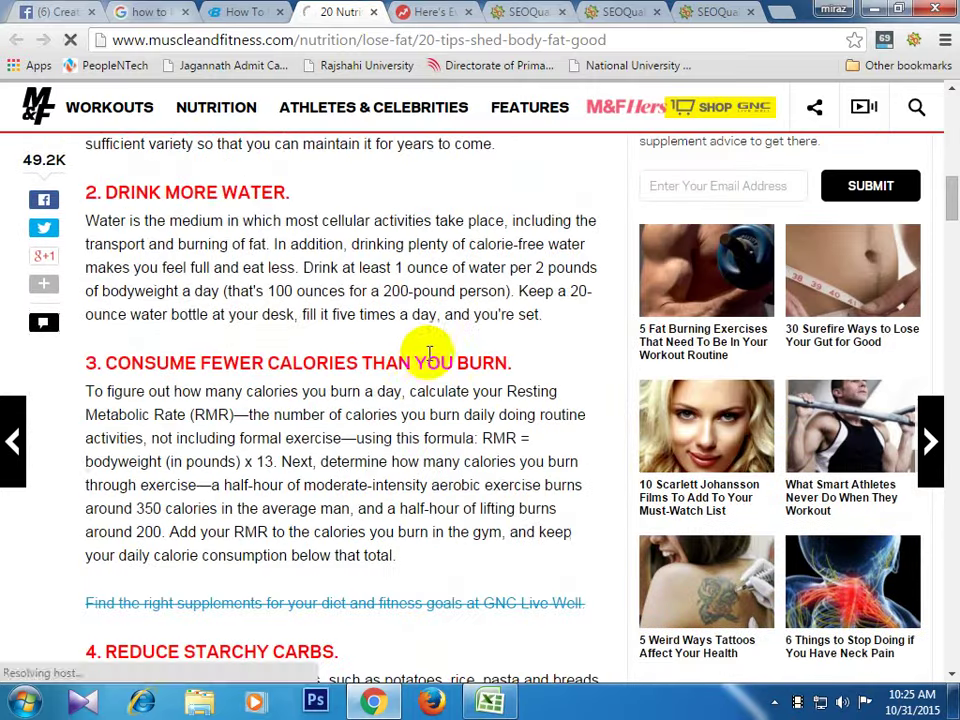
- Look through the bodybuilding.com fat-loss article and examine the pictures placed under its numbered methods
left_click(223, 12)
scroll(430, 385, "down", 9)
scroll(452, 393, "down", 4)
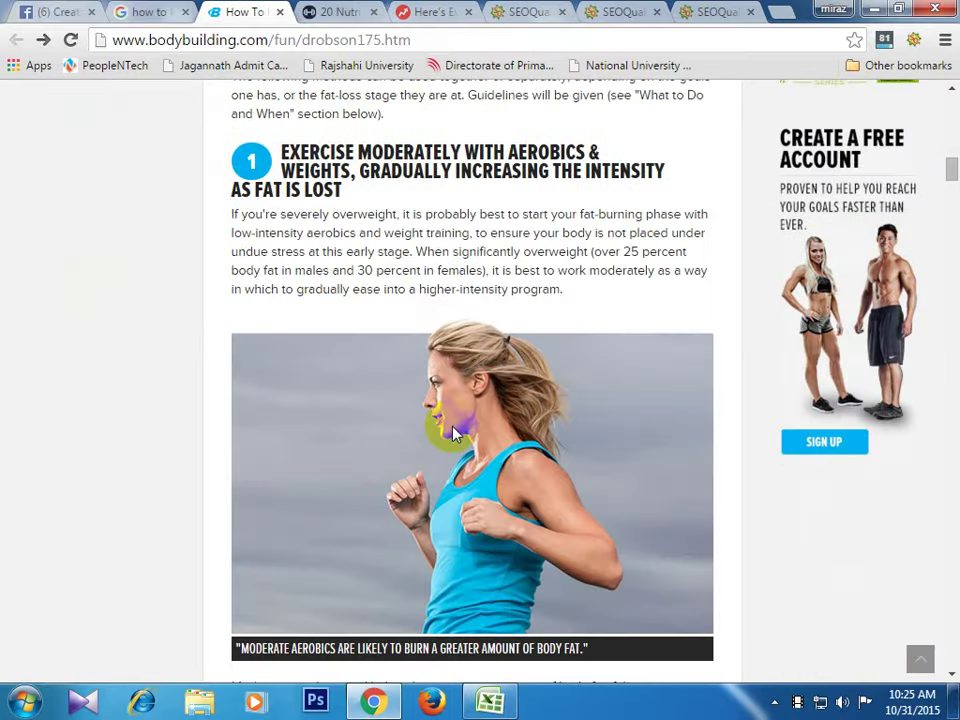
scroll(452, 420, "down", 11)
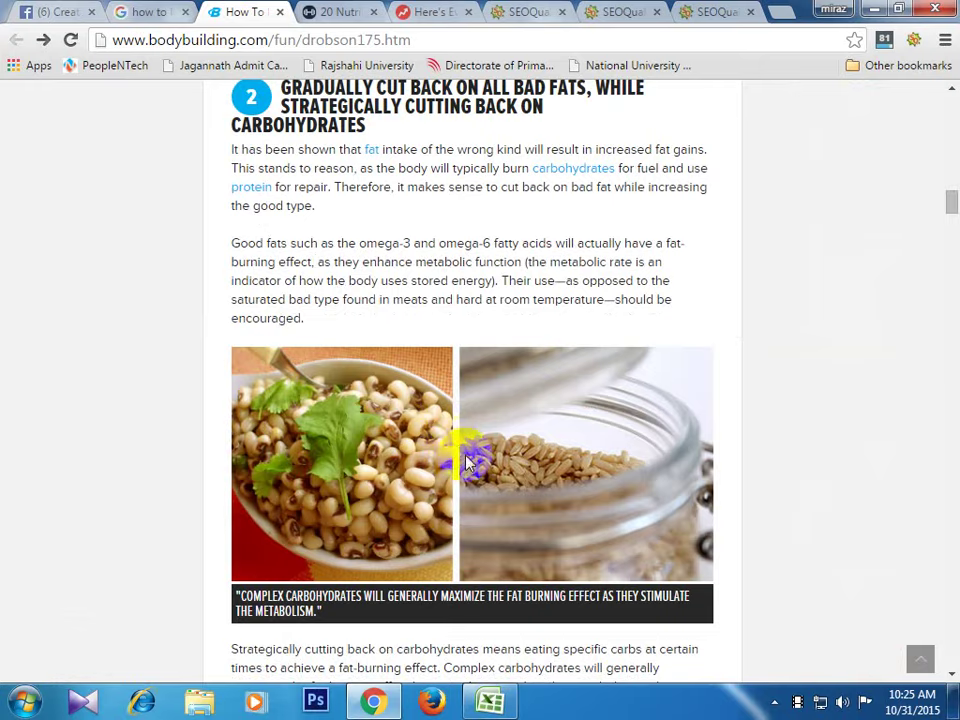
scroll(499, 463, "down", 15)
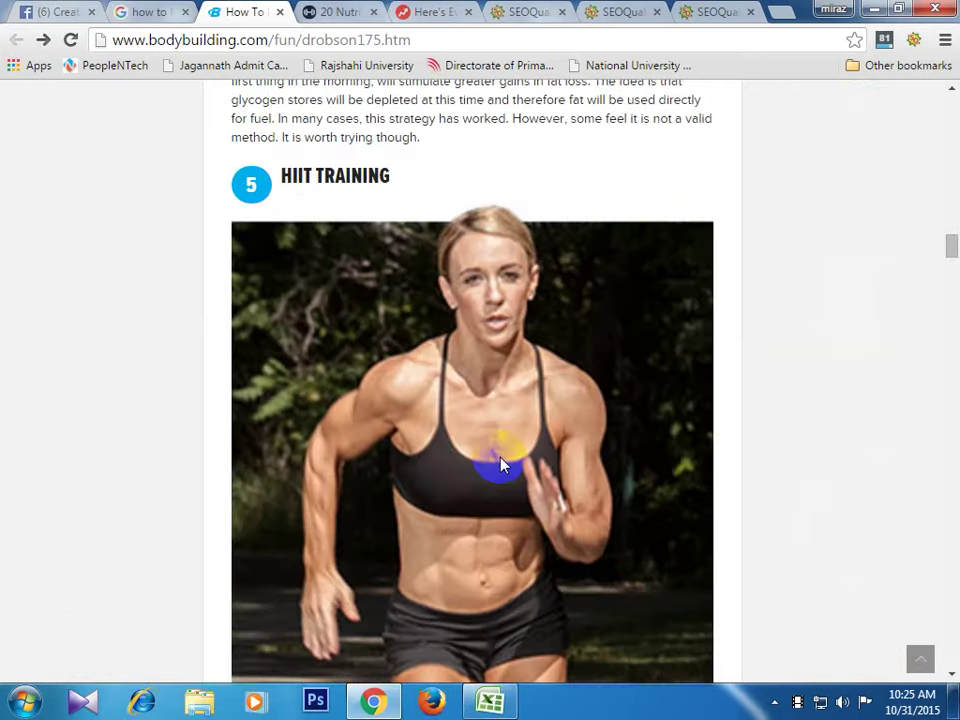
scroll(675, 553, "down", 8)
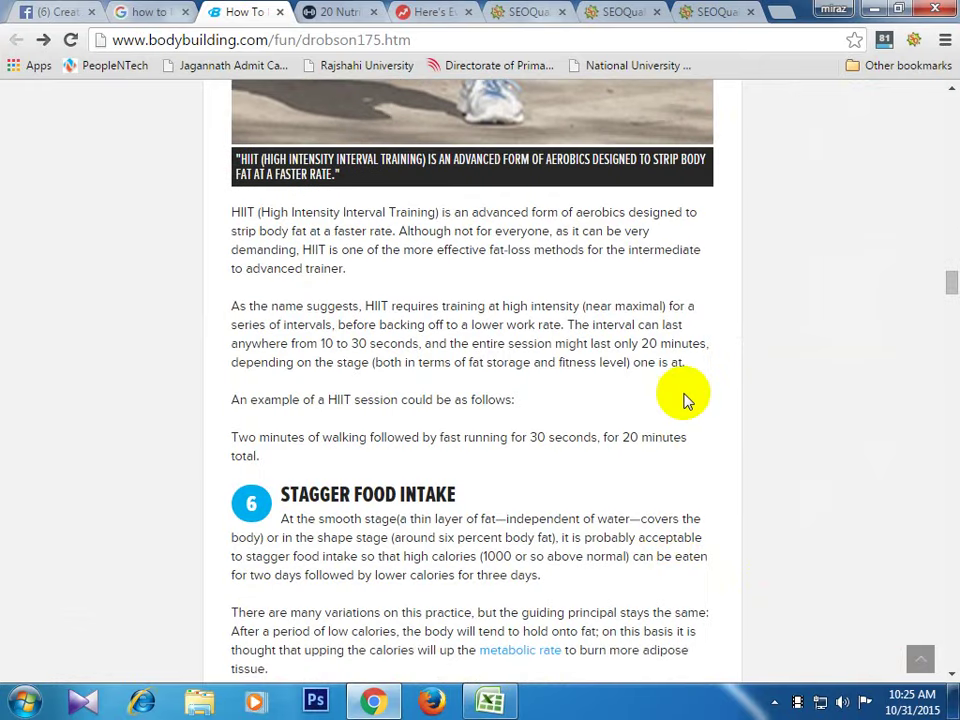
left_click_drag(952, 283, 952, 152)
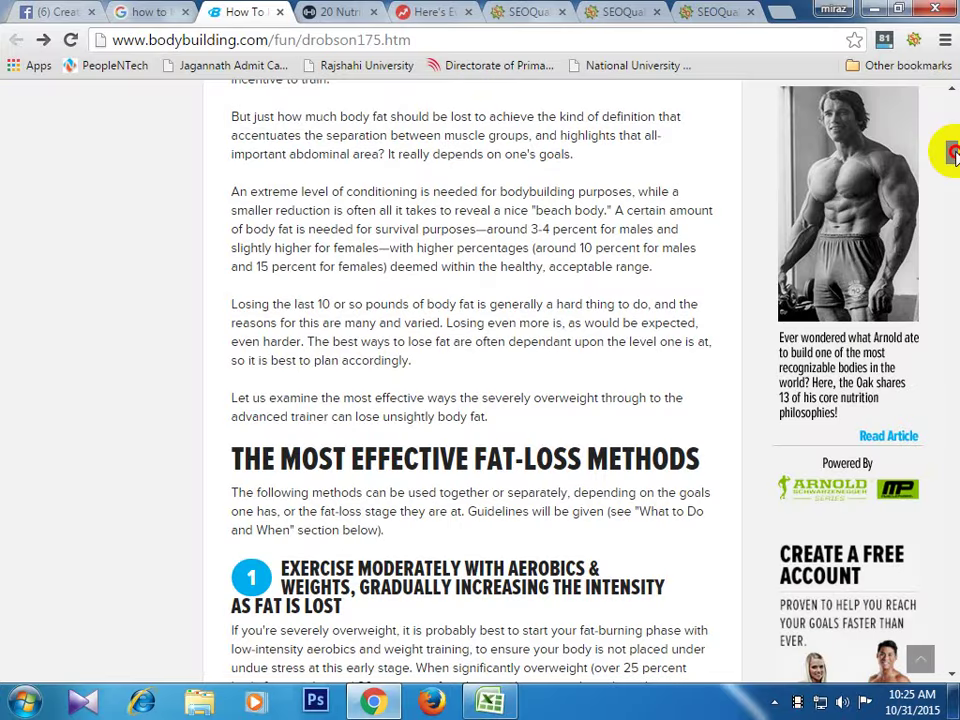
- Examine more pictures further down the BuzzFeed article and return to the muscleandfitness.com audit's Images row
left_click(446, 14)
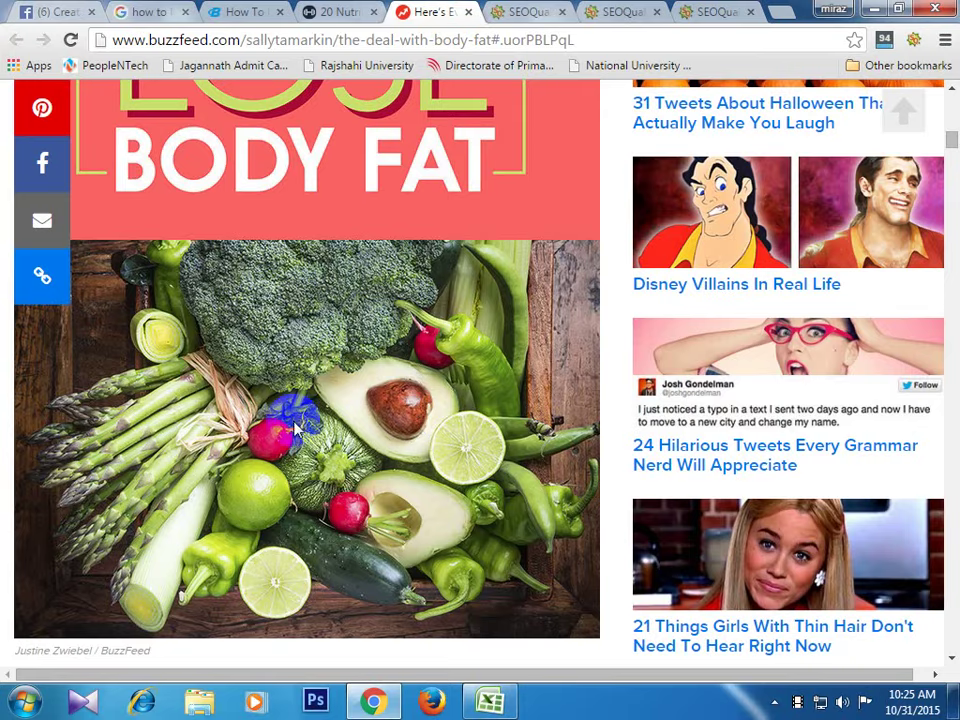
scroll(294, 428, "down", 15)
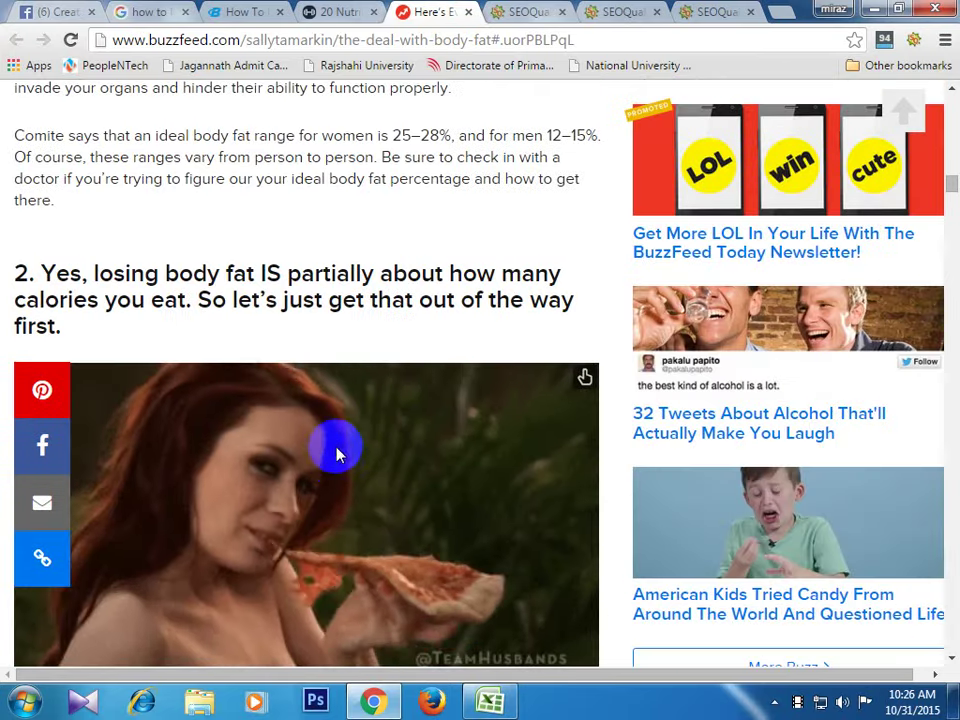
scroll(336, 455, "down", 15)
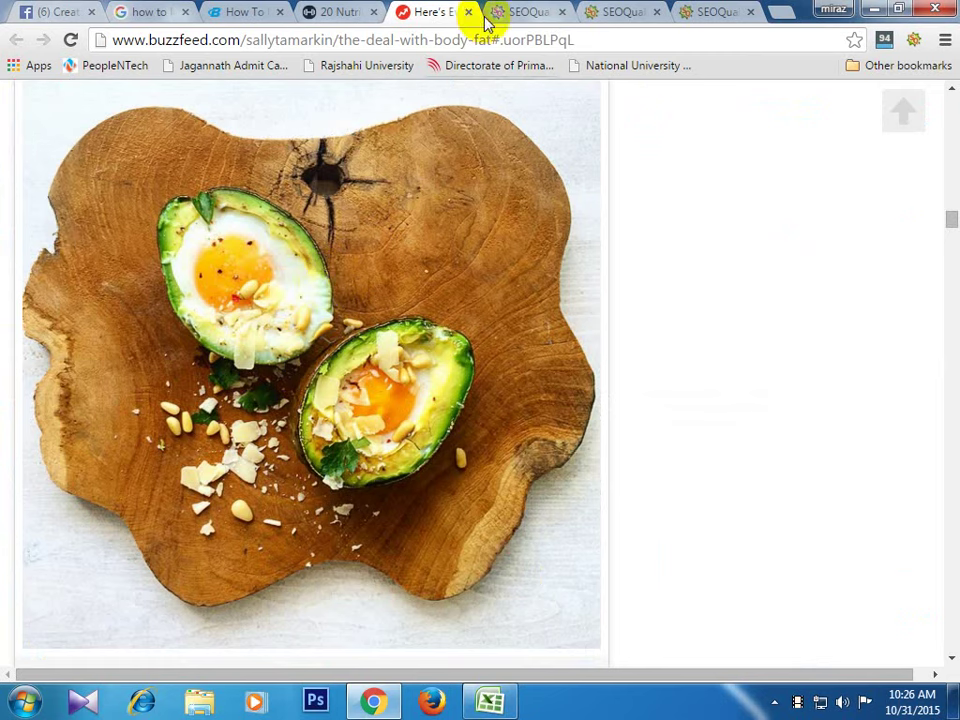
left_click(518, 11)
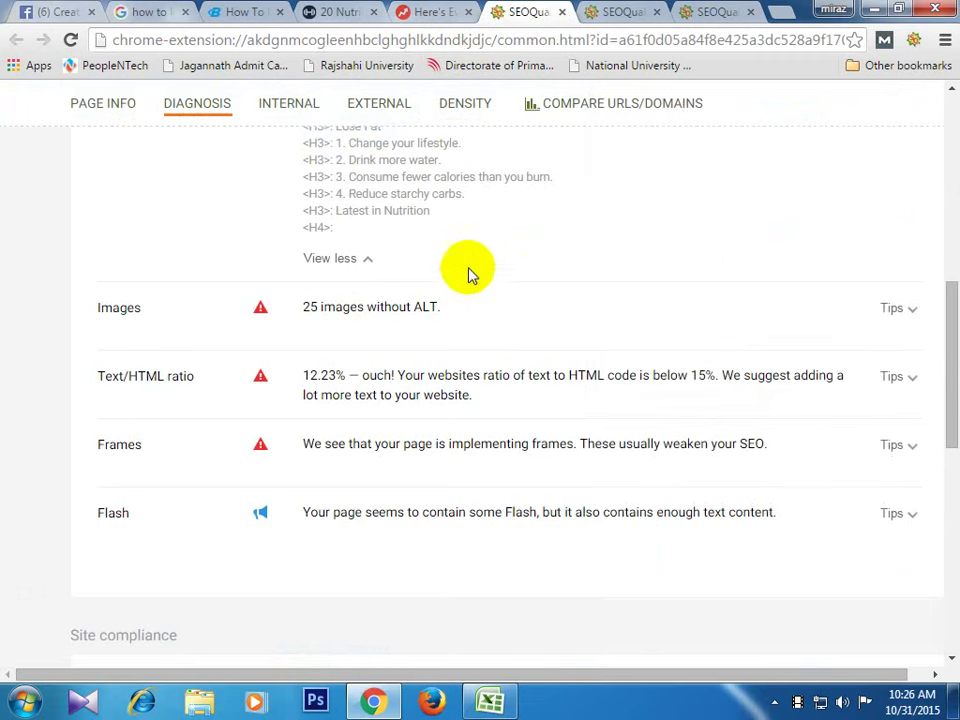
- Check the Images rows in the SEOquake audits of the bodybuilding.com and BuzzFeed articles
left_click(625, 12)
scroll(238, 330, "down", 10)
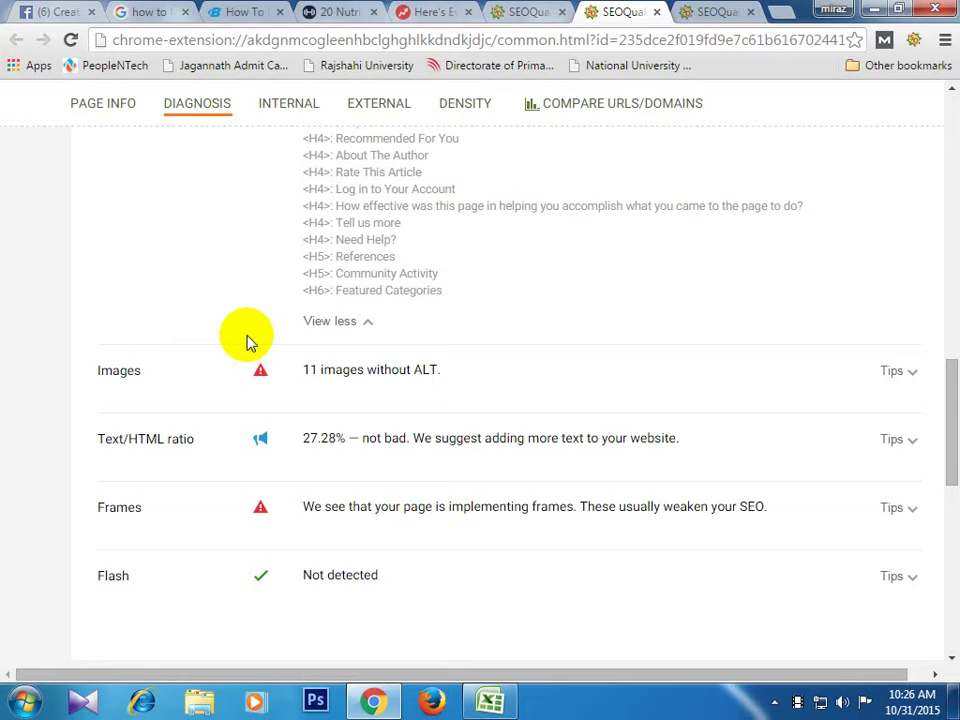
left_click(707, 12)
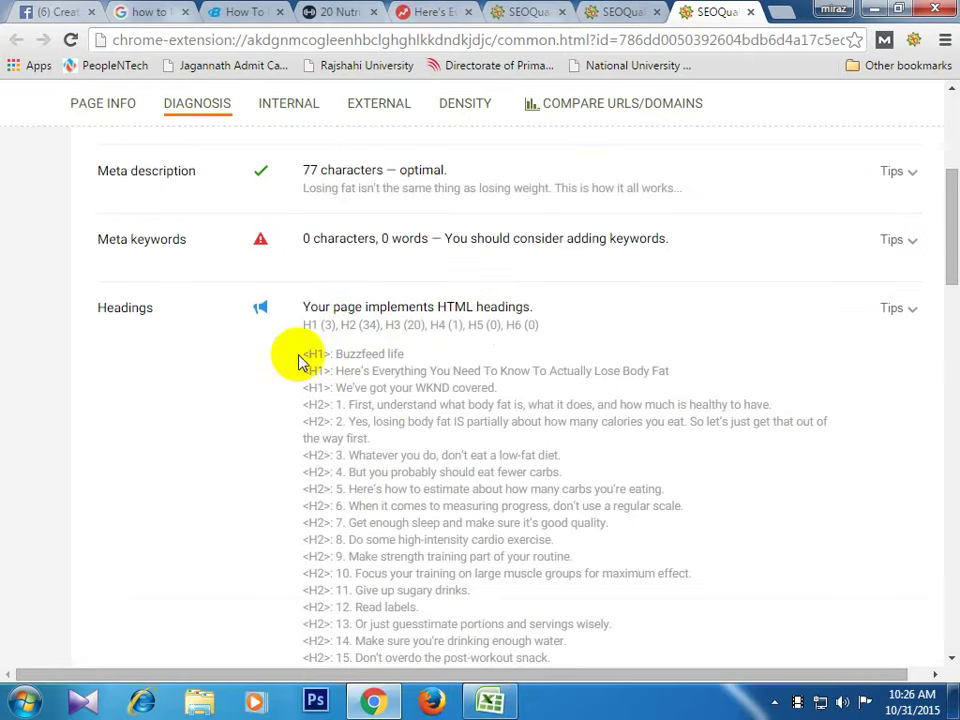
scroll(125, 303, "down", 5)
scroll(140, 308, "down", 10)
scroll(158, 313, "up", 2)
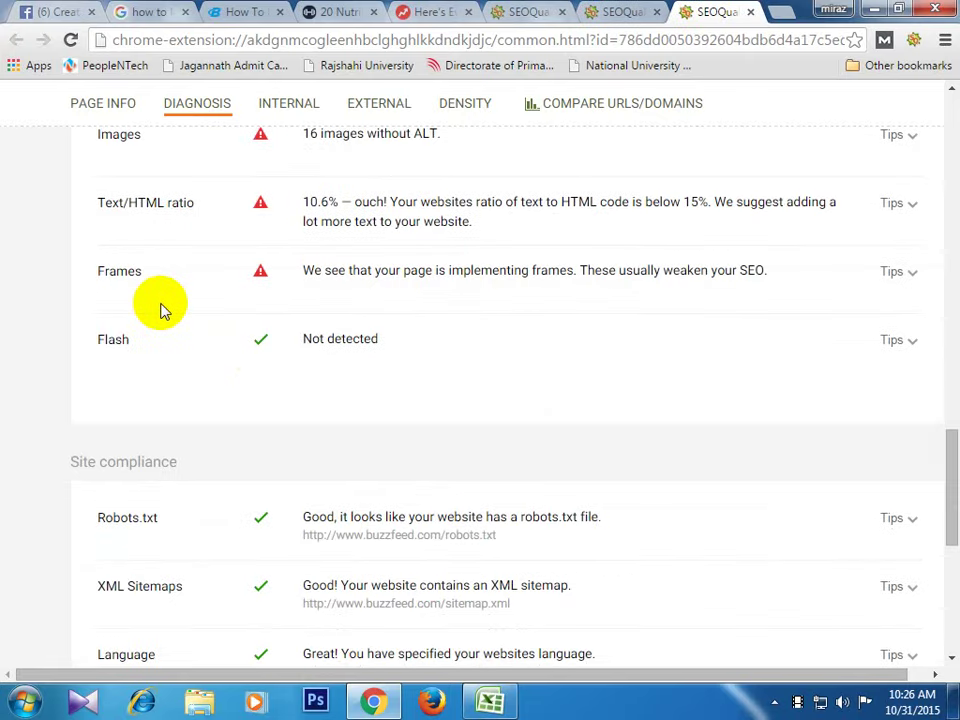
scroll(162, 315, "up", 1)
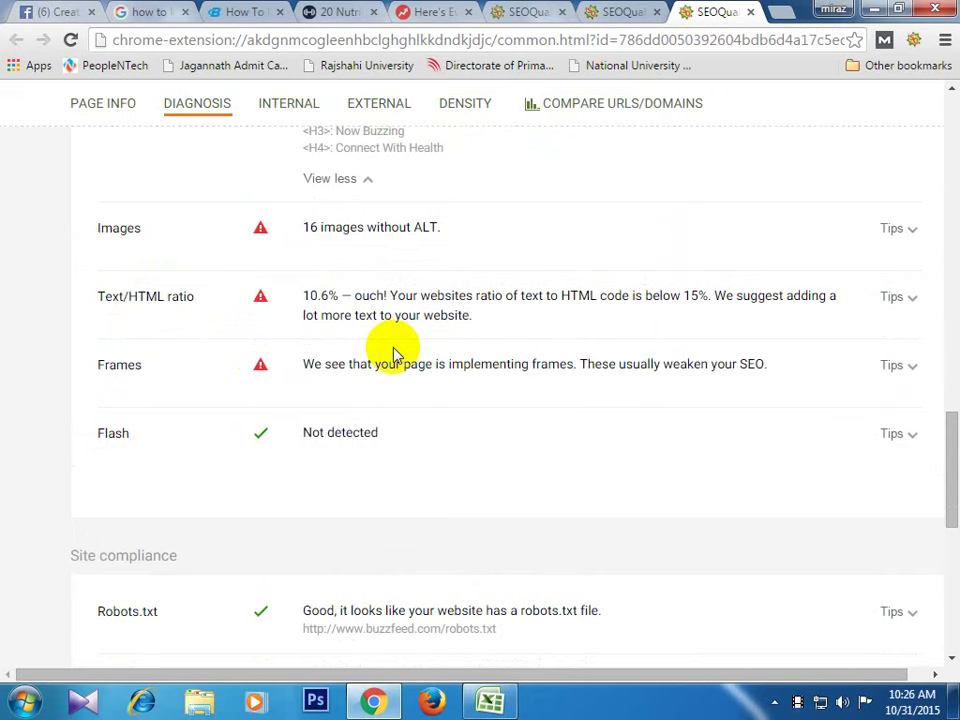
- Consult the competitor analysis template in Excel, then return to Chrome and open the Text/HTML ratio tip in the BuzzFeed audit
left_click(525, 710)
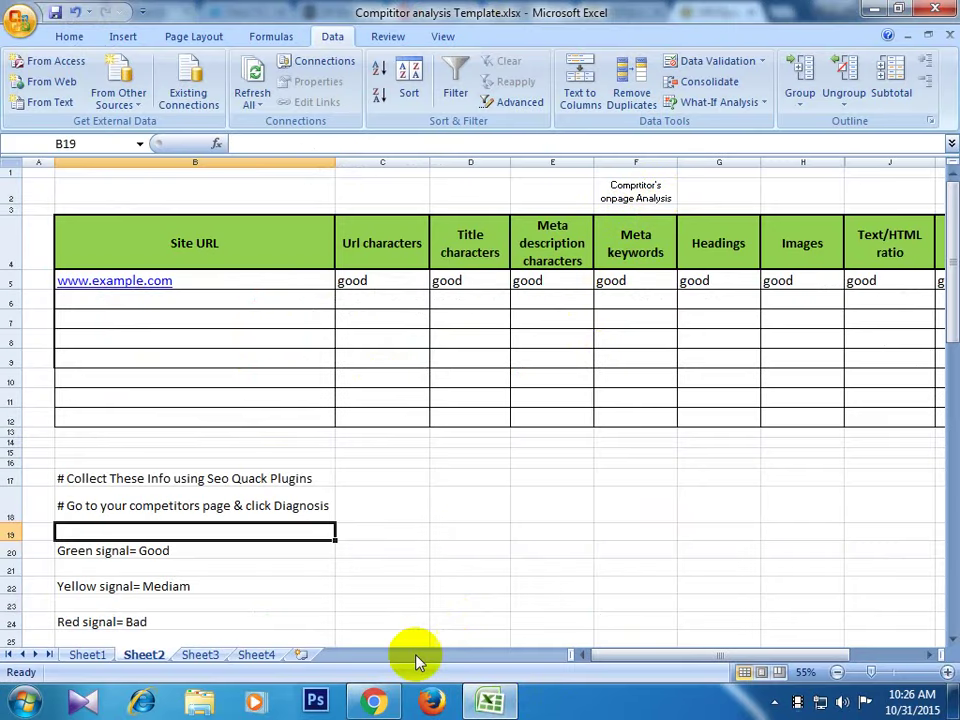
left_click(370, 703)
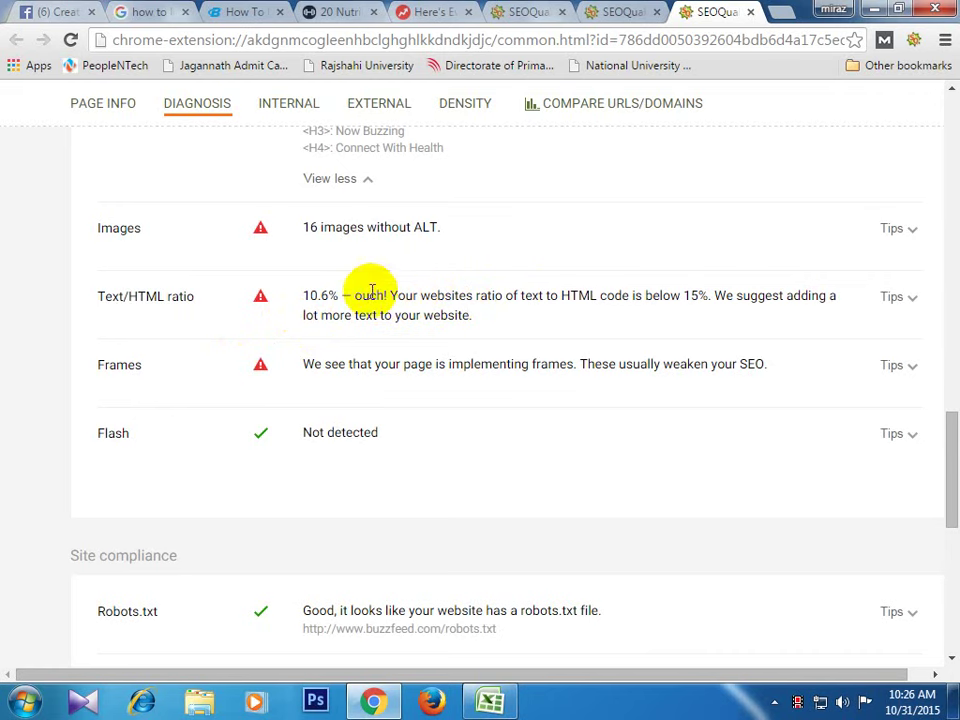
left_click(907, 306)
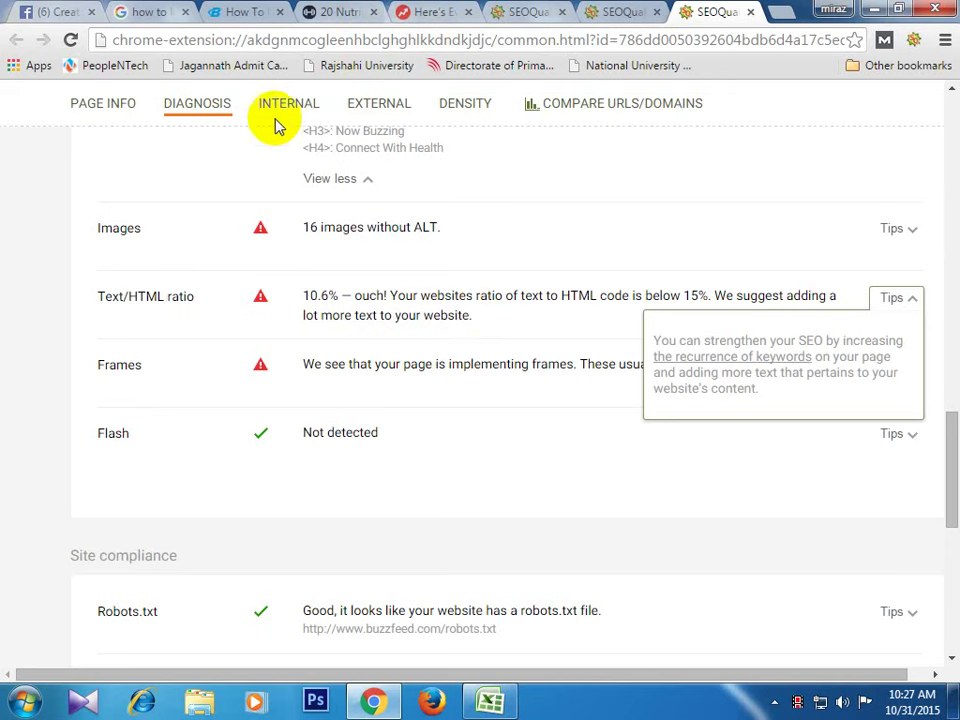
- Open the page source of the muscleandfitness.com article on shedding body fat and look through its HTML code
left_click(360, 12)
mouse_move(373, 107)
right_click(308, 232)
right_click(253, 452)
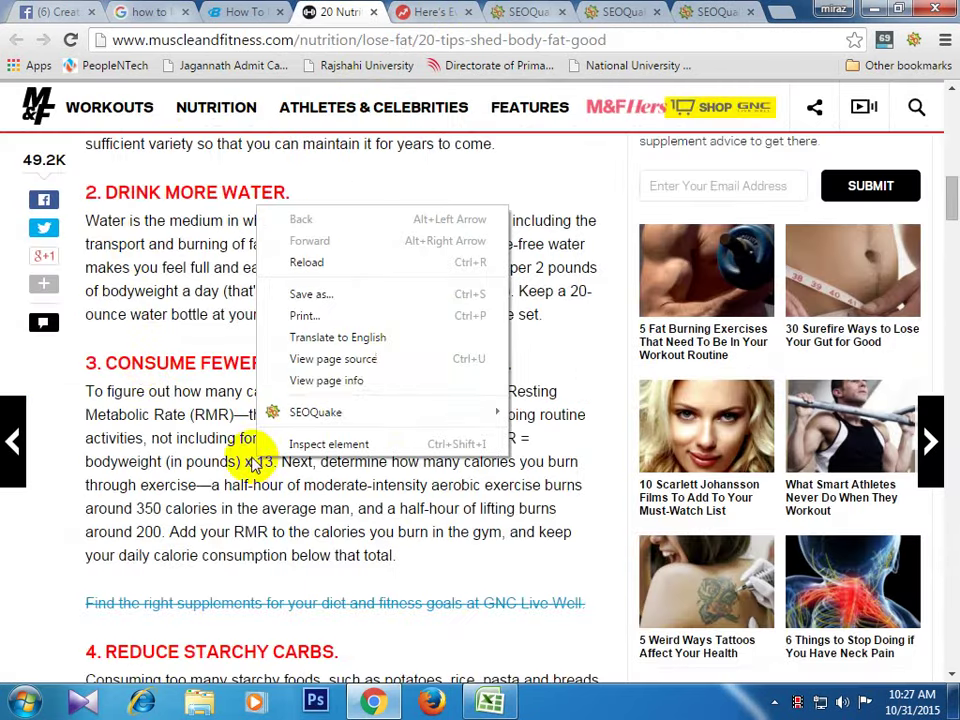
left_click(392, 360)
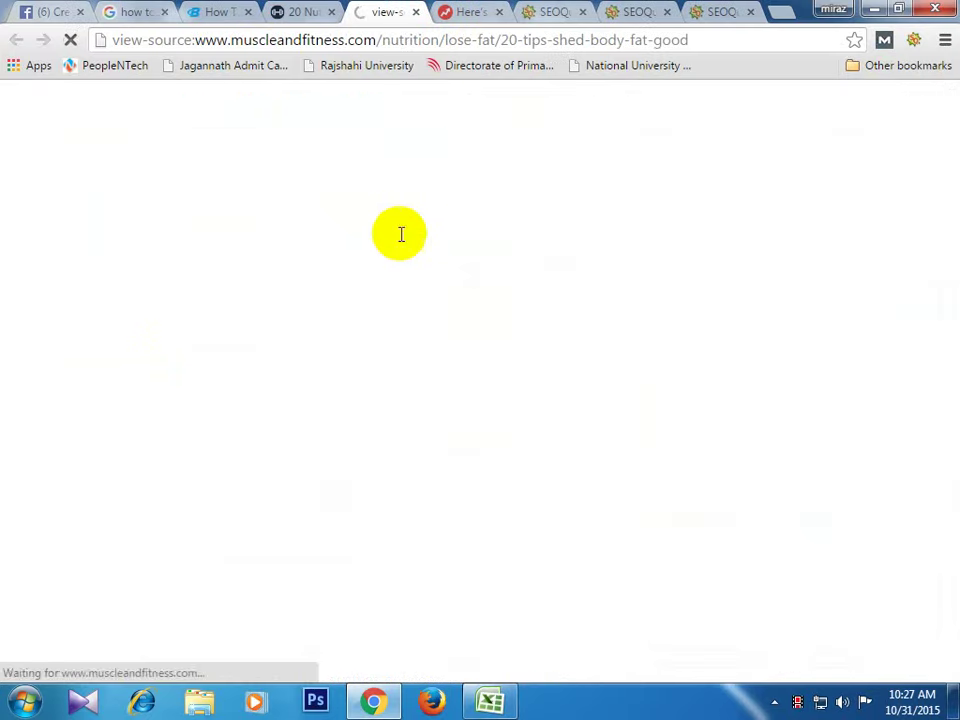
scroll(407, 390, "down", 10)
scroll(410, 380, "down", 10)
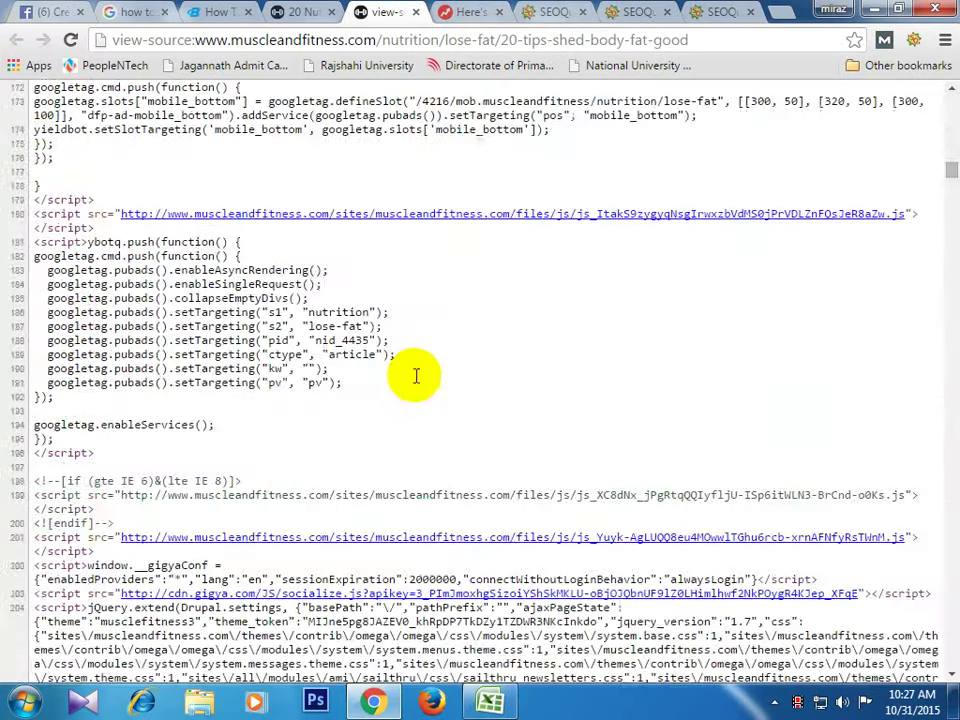
left_click_drag(952, 178, 952, 130)
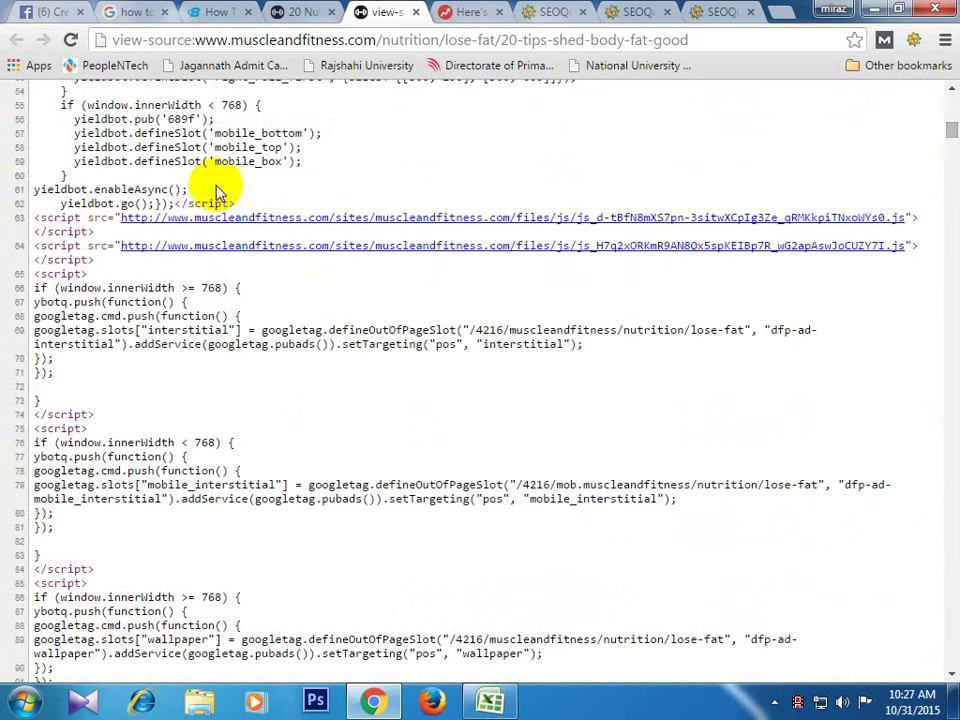
- Close the page source and review the Text/HTML ratio, Frames and Flash rows in the muscleandfitness.com audit
left_click(310, 12)
left_click(399, 12)
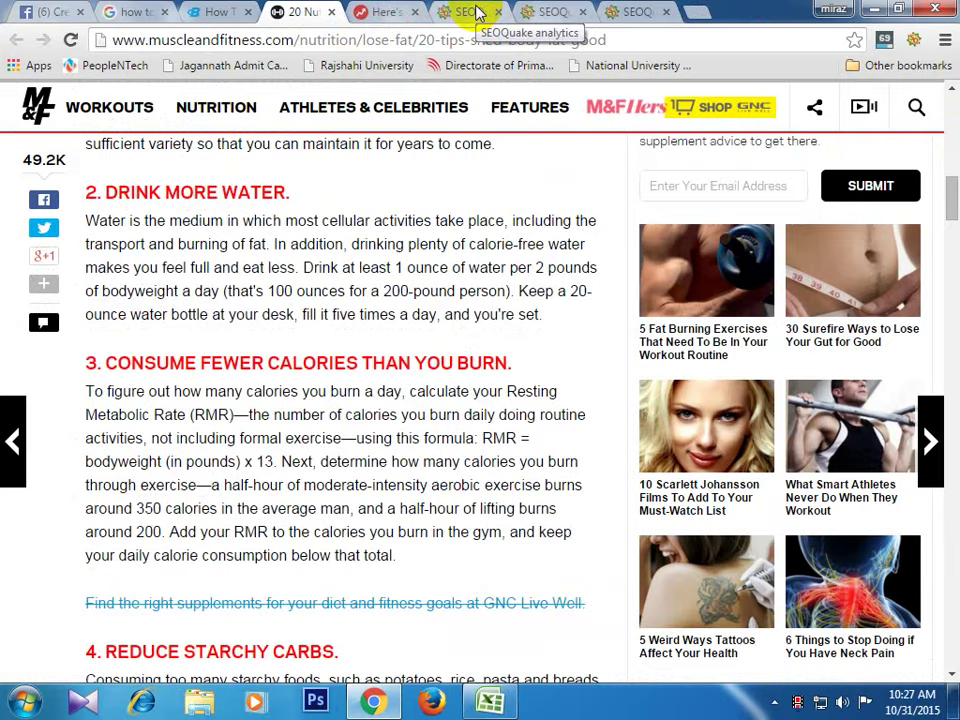
left_click(478, 12)
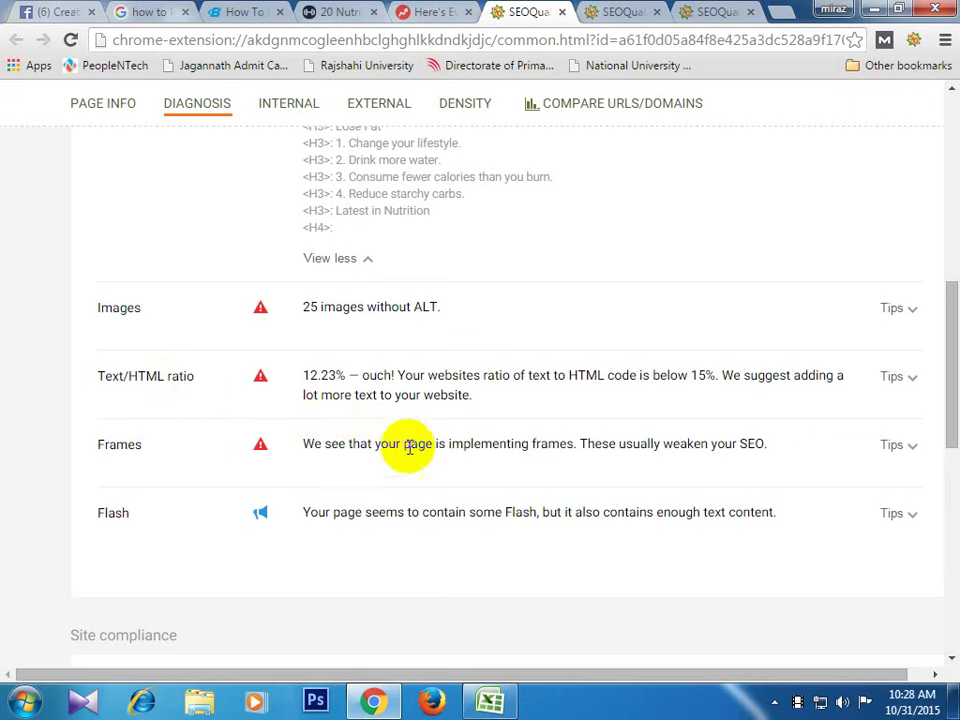
scroll(410, 455, "down", 1)
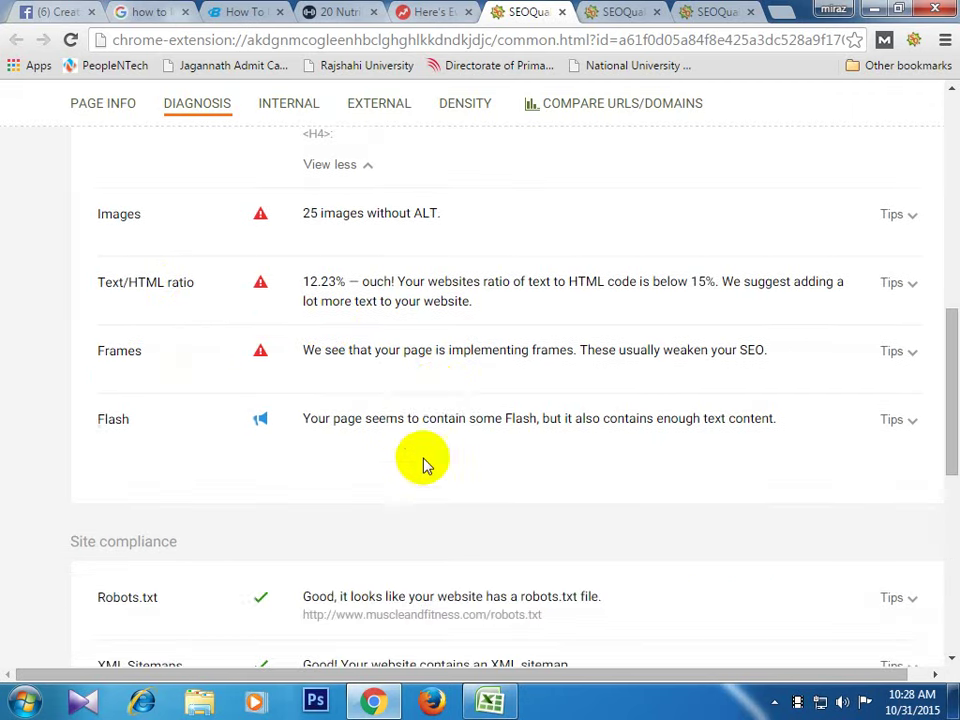
- Examine the opening sections of the BuzzFeed and muscleandfitness.com articles, including their headlines, lead picture and surrounding content
left_click(444, 11)
scroll(355, 150, "down", 5)
scroll(400, 200, "up", 5)
scroll(422, 217, "up", 15)
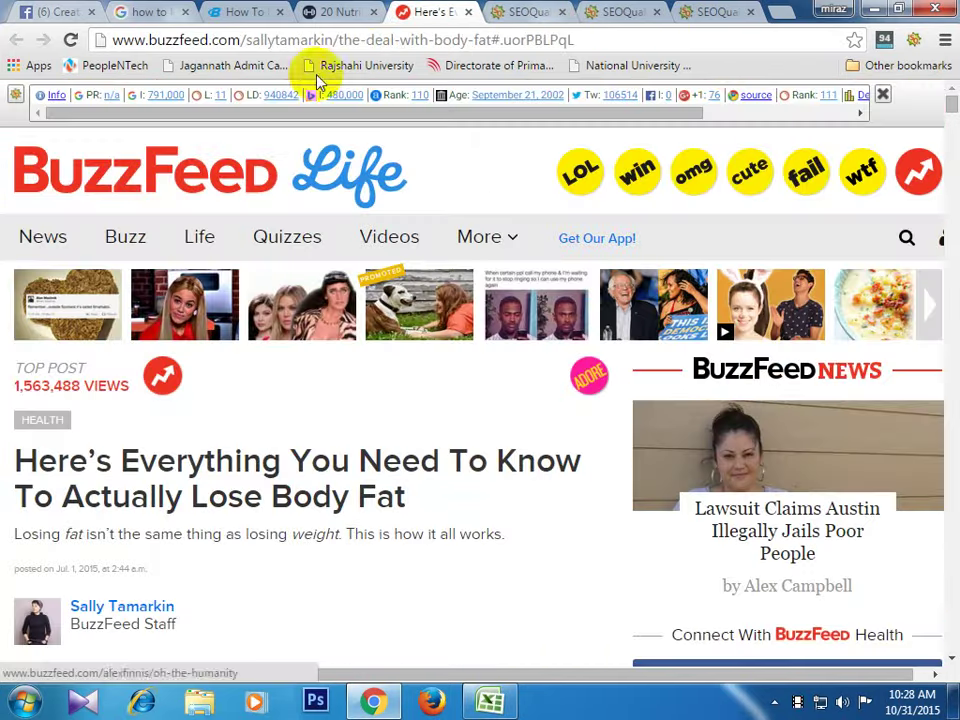
left_click(325, 11)
scroll(435, 360, "up", 5)
scroll(445, 365, "up", 5)
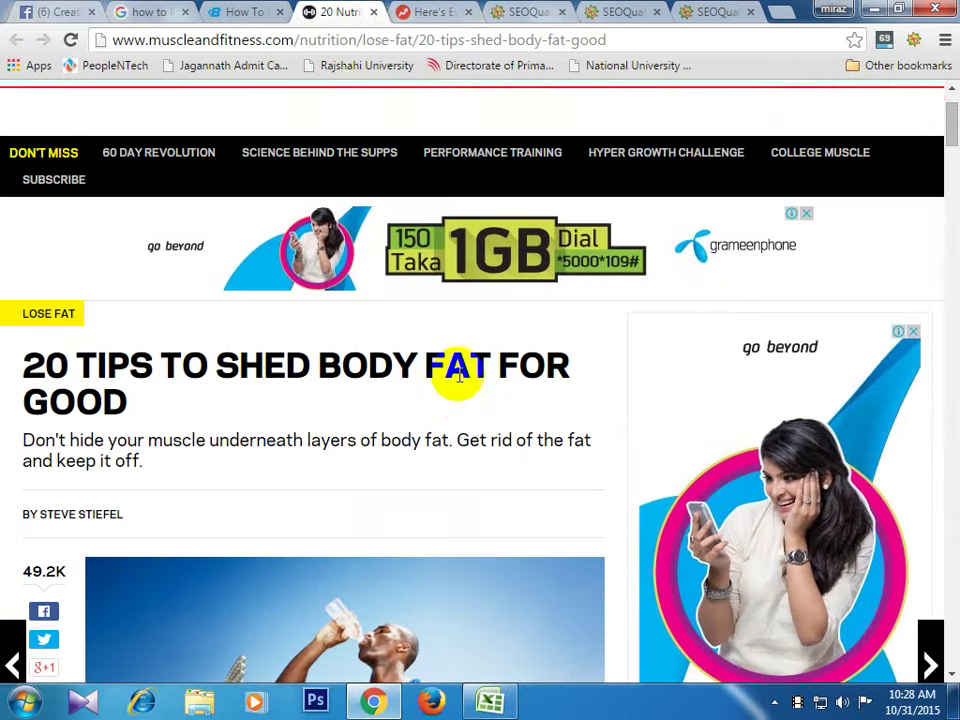
scroll(461, 395, "down", 3)
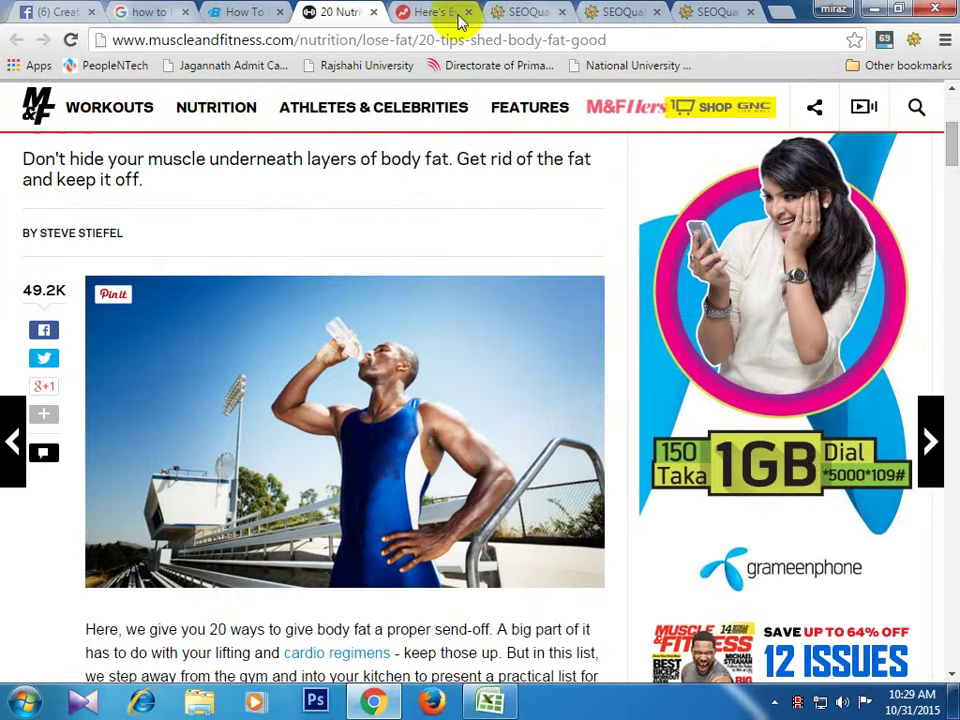
- Return to the muscleandfitness.com audit and review the Robots.txt and XML Sitemaps rows under Site compliance
left_click(512, 10)
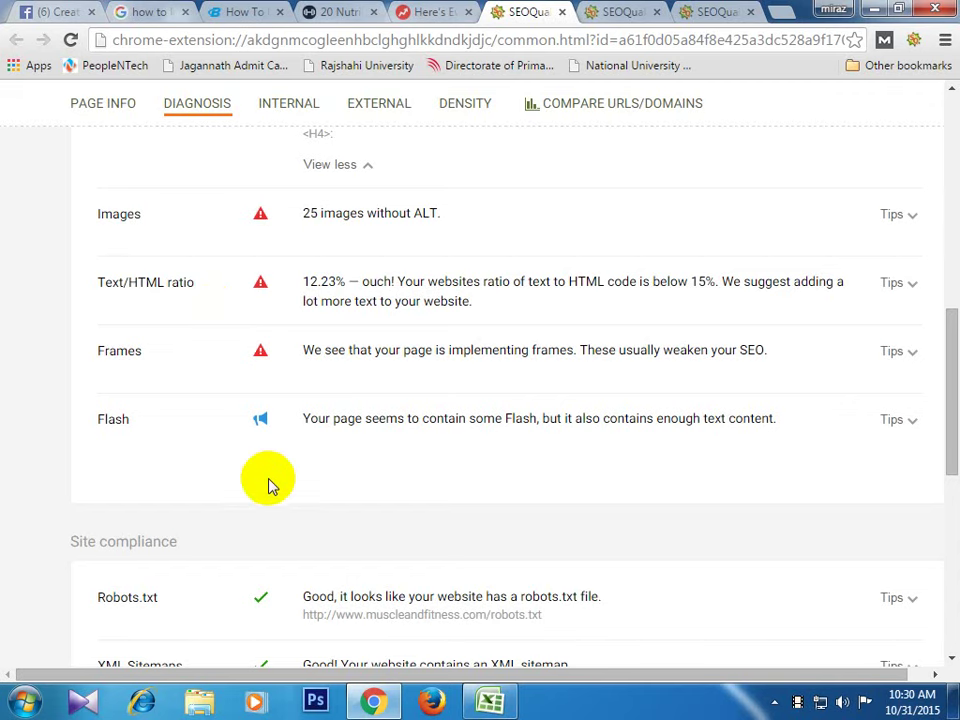
scroll(264, 465, "down", 3)
scroll(245, 440, "down", 1)
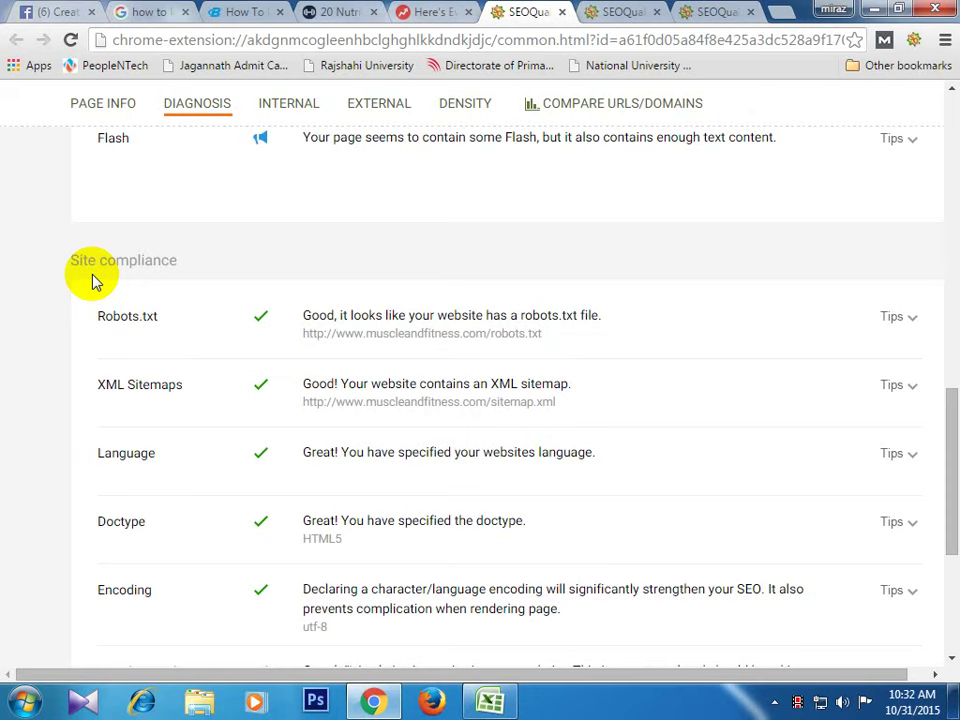
scroll(229, 377, "down", 1)
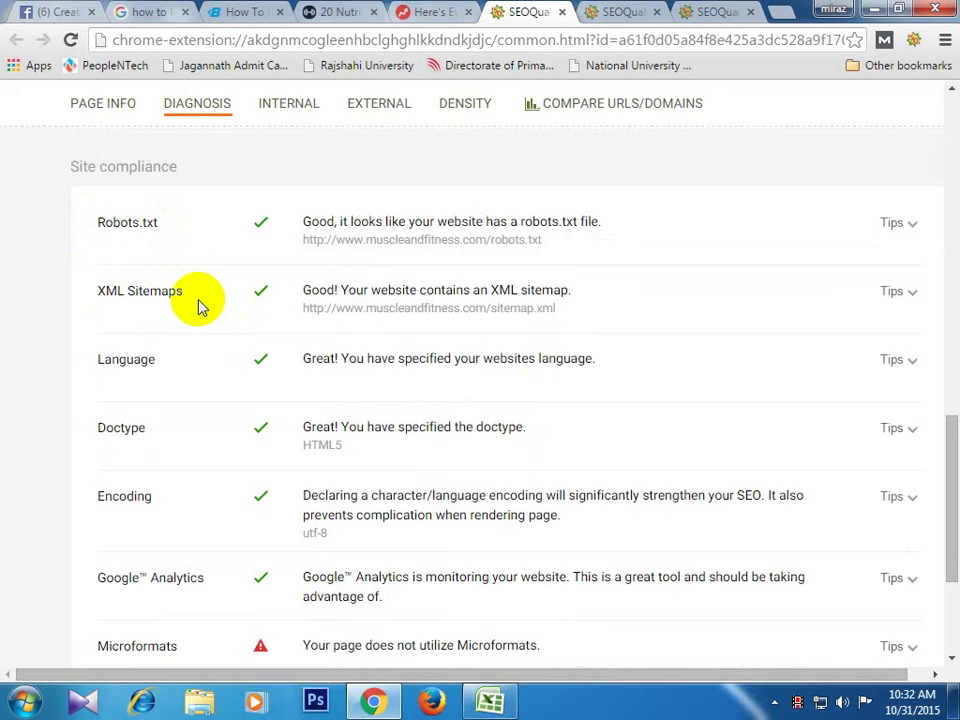
- Highlight the result text of the Language row in the muscleandfitness.com audit
left_click_drag(565, 362, 316, 360)
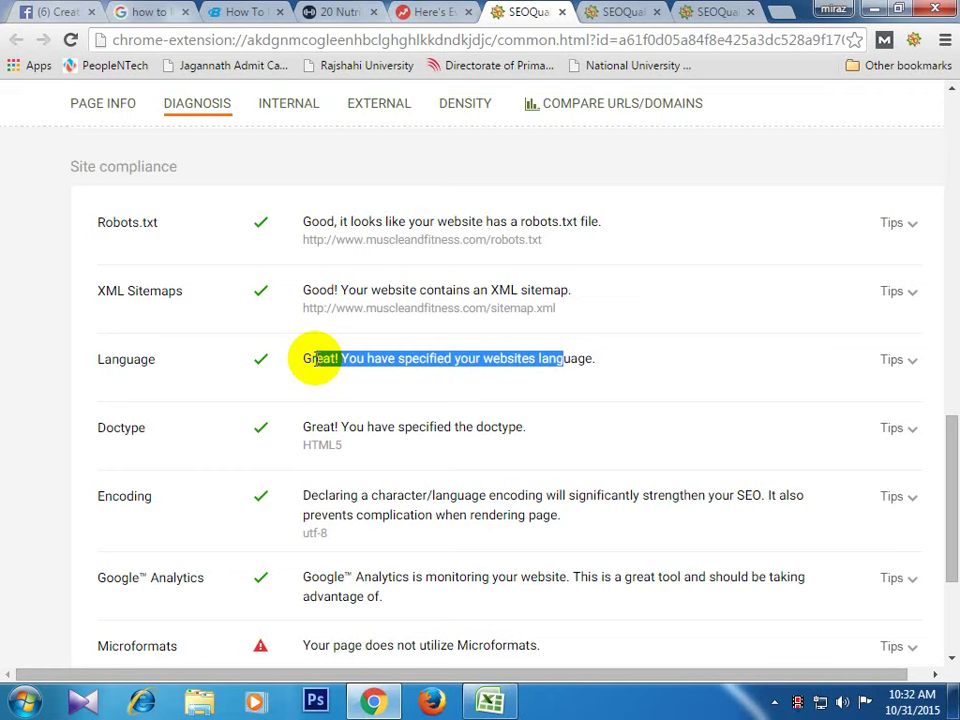
left_click(555, 360)
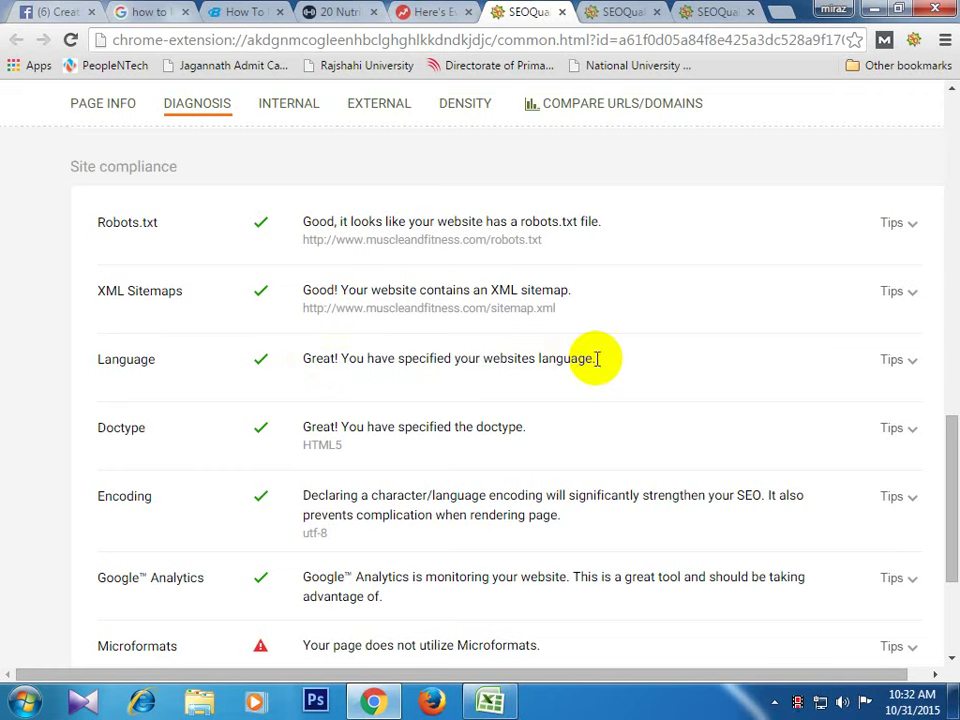
left_click_drag(595, 358, 300, 358)
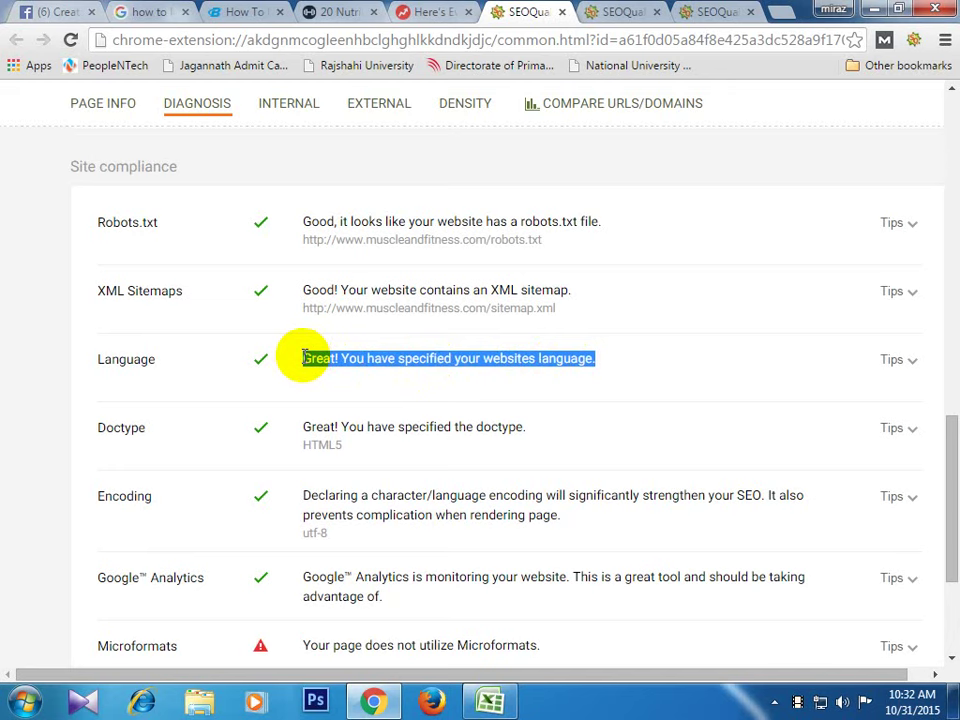
left_click(296, 358)
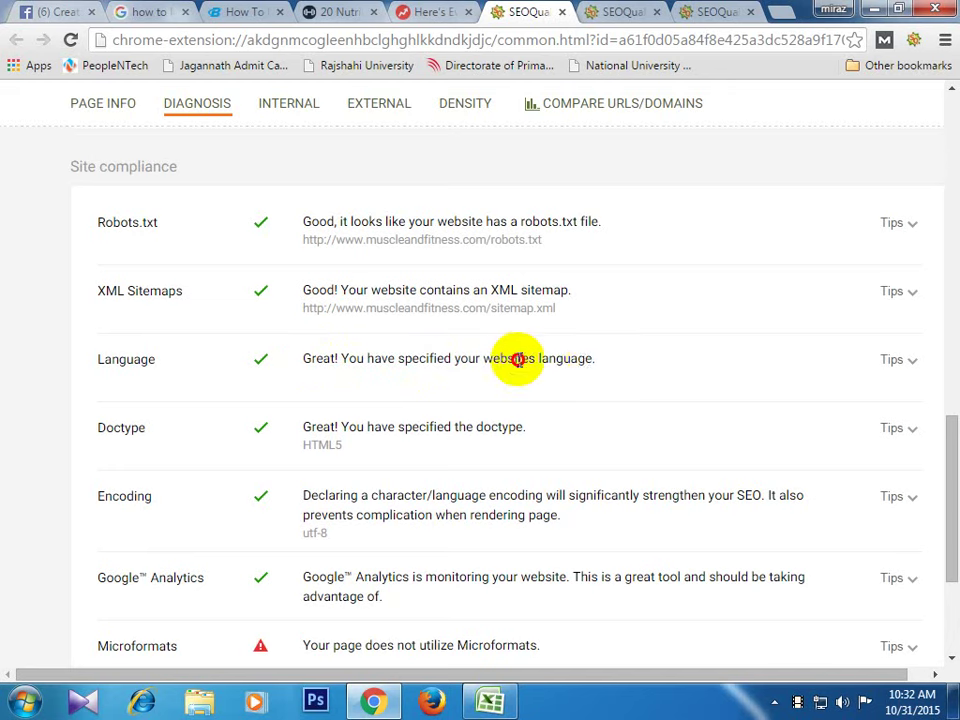
left_click_drag(517, 359, 300, 360)
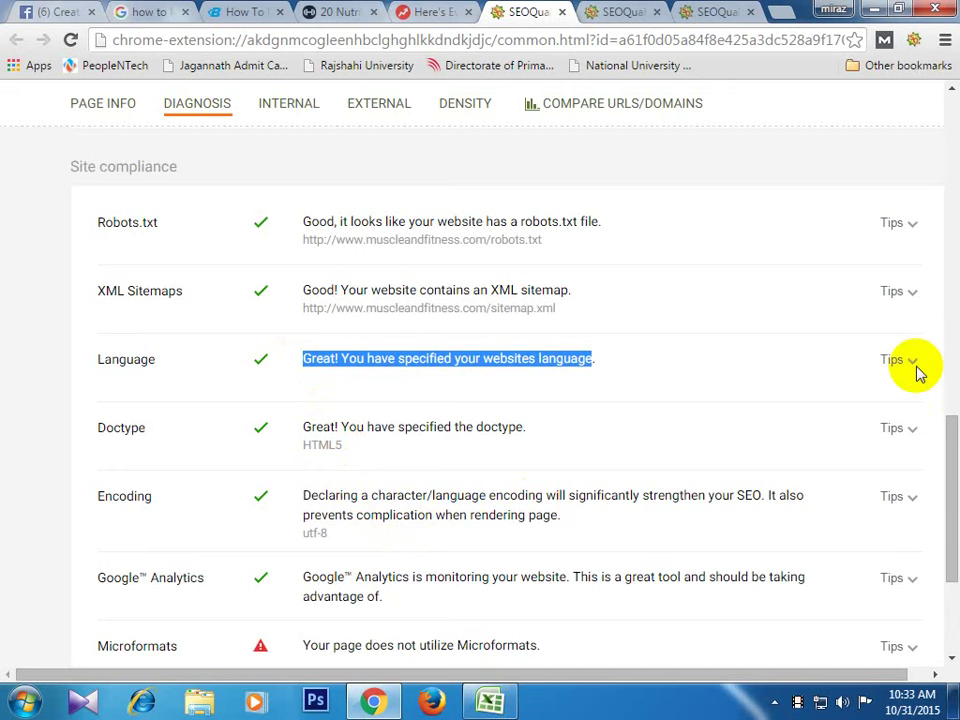
- Review the Doctype, Encoding and remaining Site compliance rows, highlighting the Google Analytics label
scroll(349, 443, "down", 1)
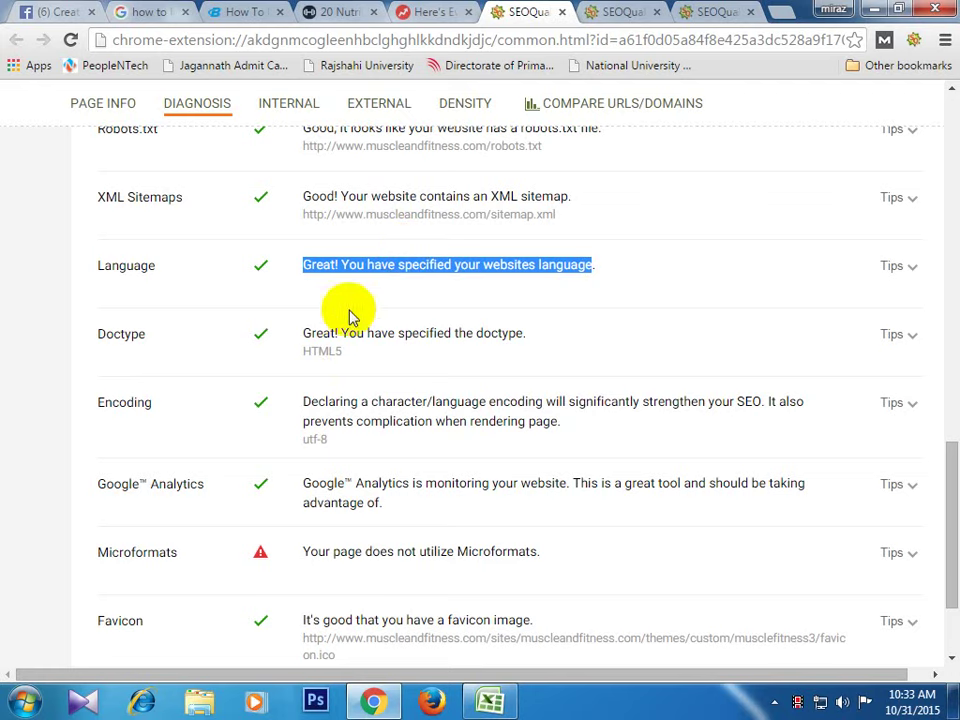
scroll(600, 430, "down", 1)
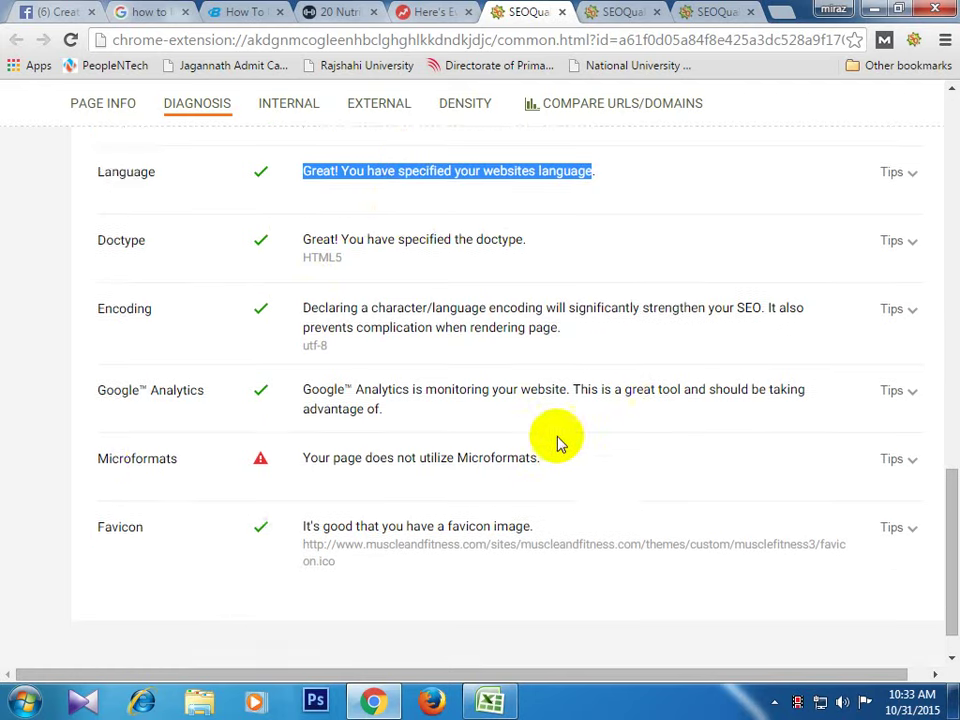
scroll(154, 424, "down", 1)
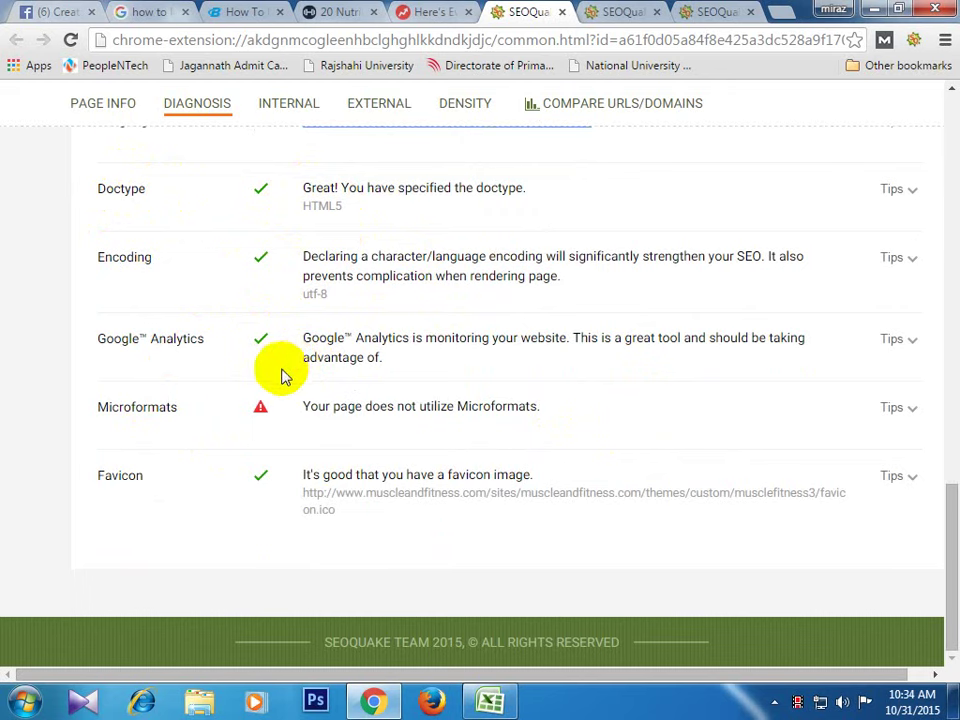
left_click_drag(97, 343, 225, 341)
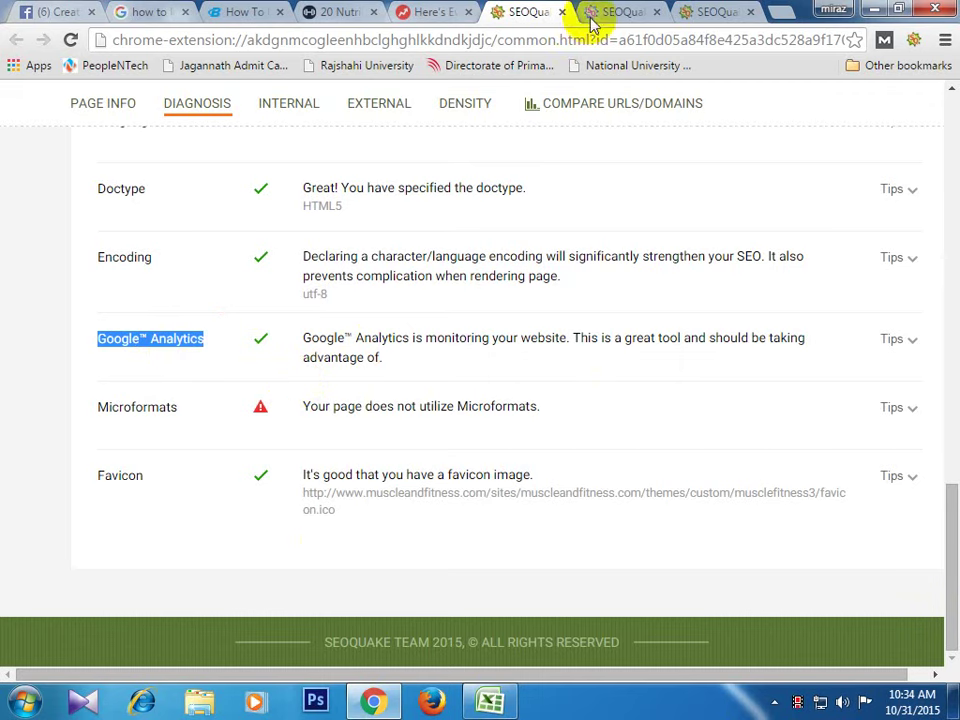
- Review the Site compliance section of the bodybuilding.com audit and highlight its XML Sitemaps result text
left_click(634, 11)
scroll(343, 417, "down", 6)
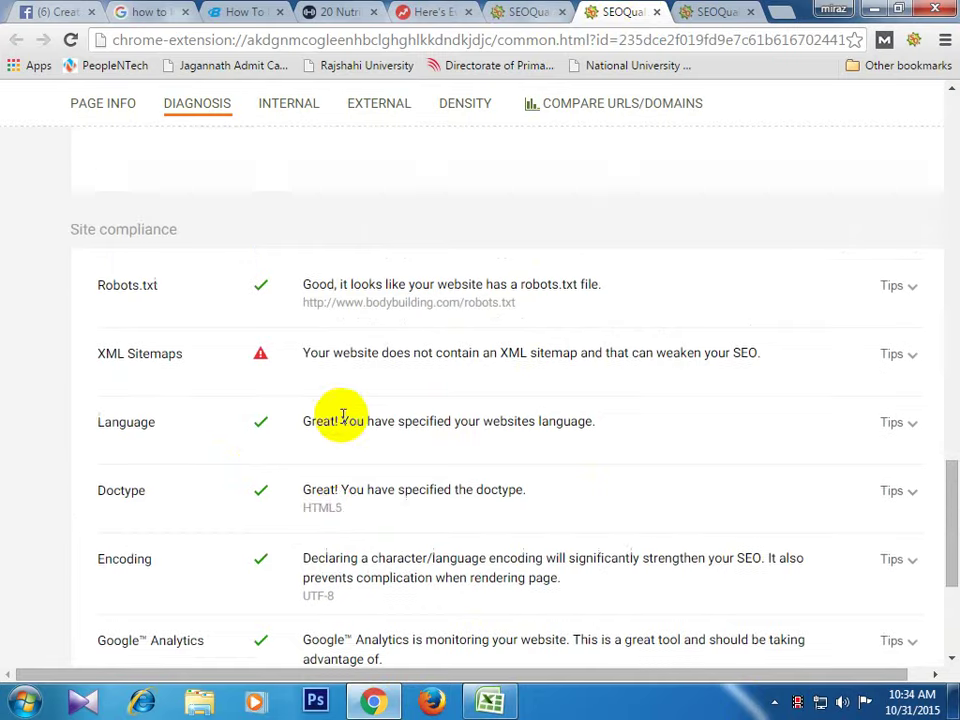
scroll(365, 348, "up", 1)
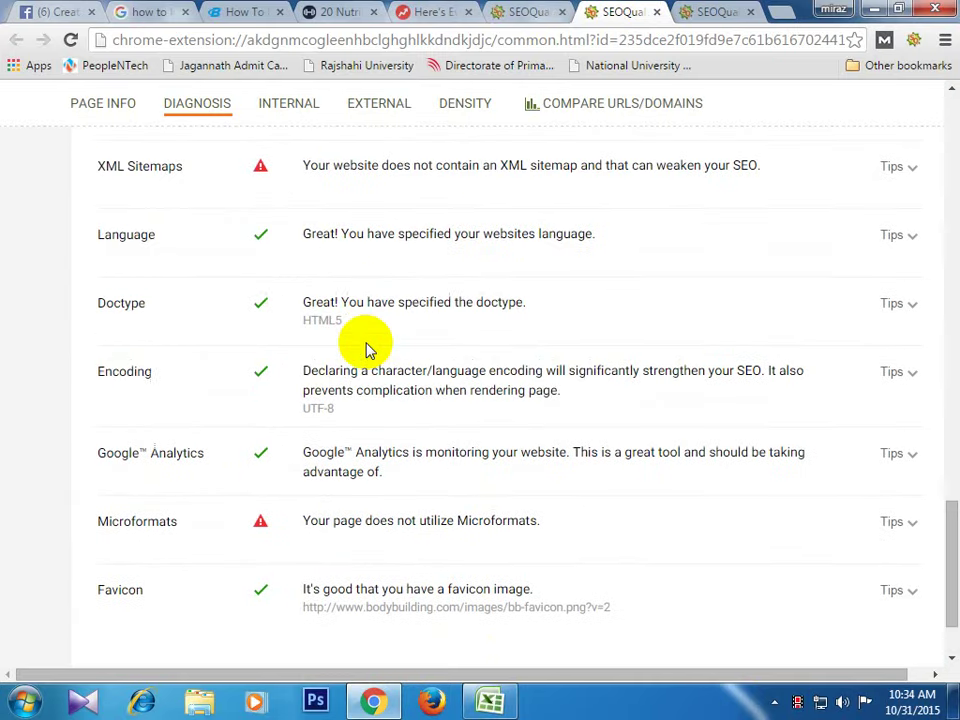
scroll(369, 345, "up", 1)
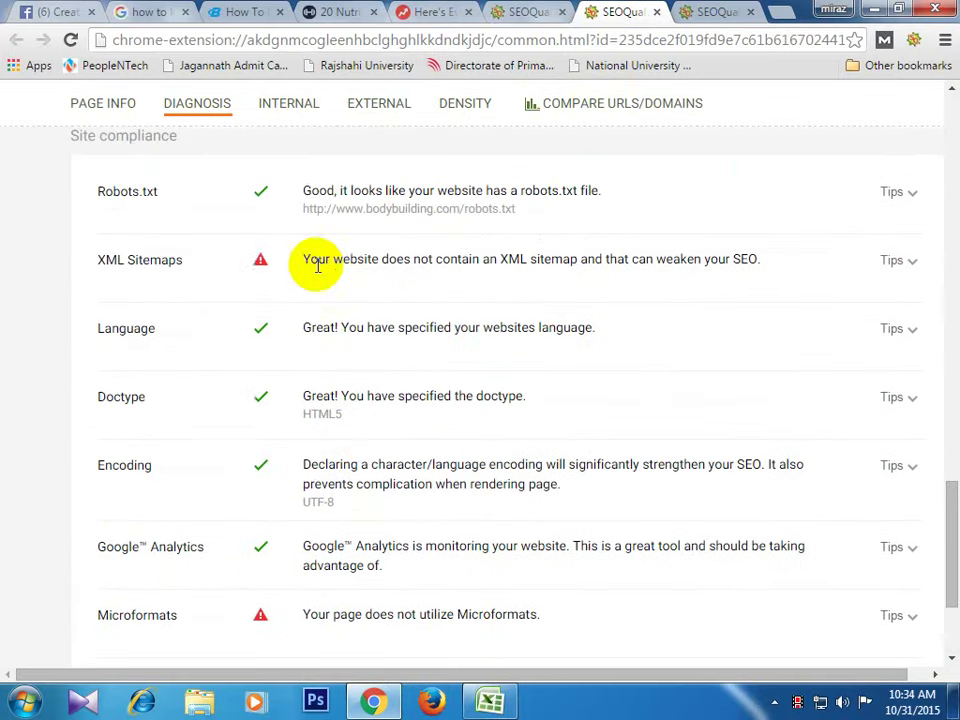
left_click_drag(765, 260, 311, 255)
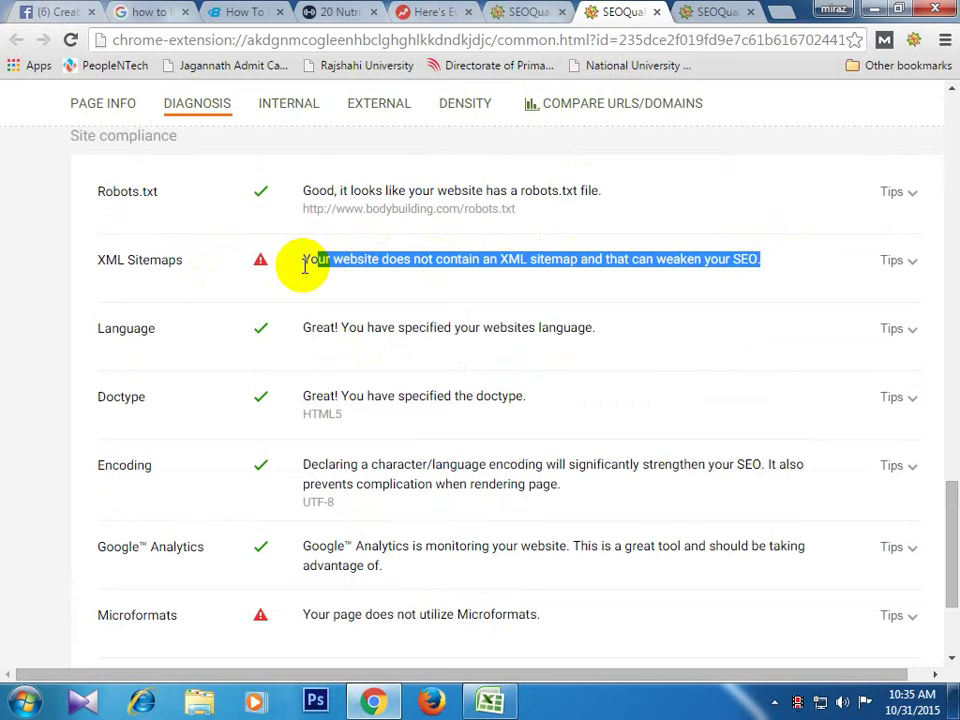
- Return to the muscleandfitness.com audit and highlight the result text of its Microformats row
left_click(515, 11)
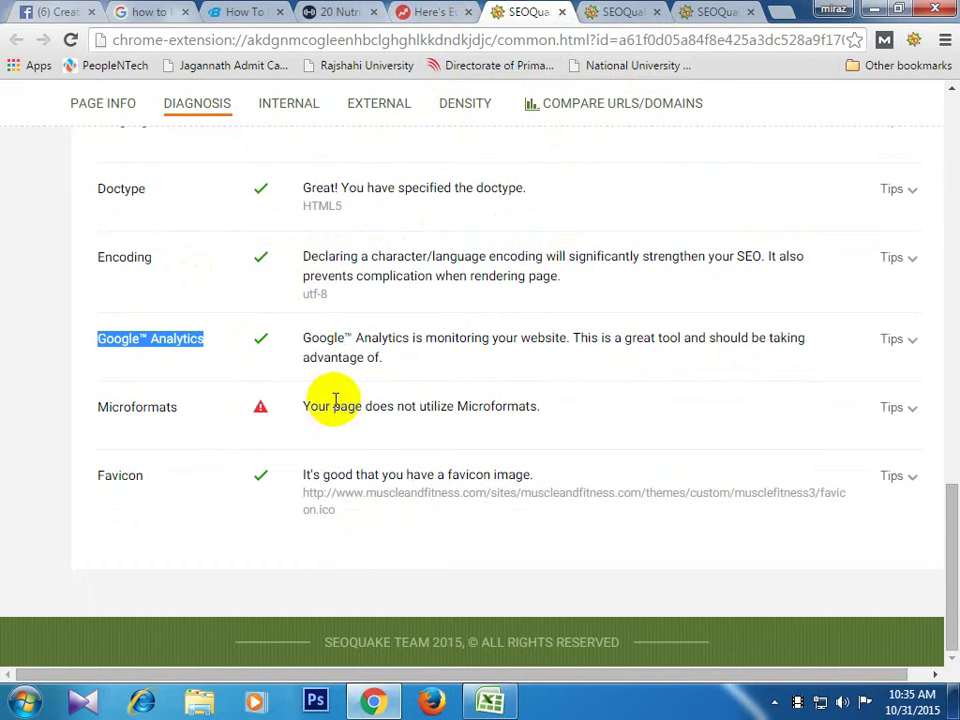
left_click(546, 413)
left_click_drag(546, 413, 291, 412)
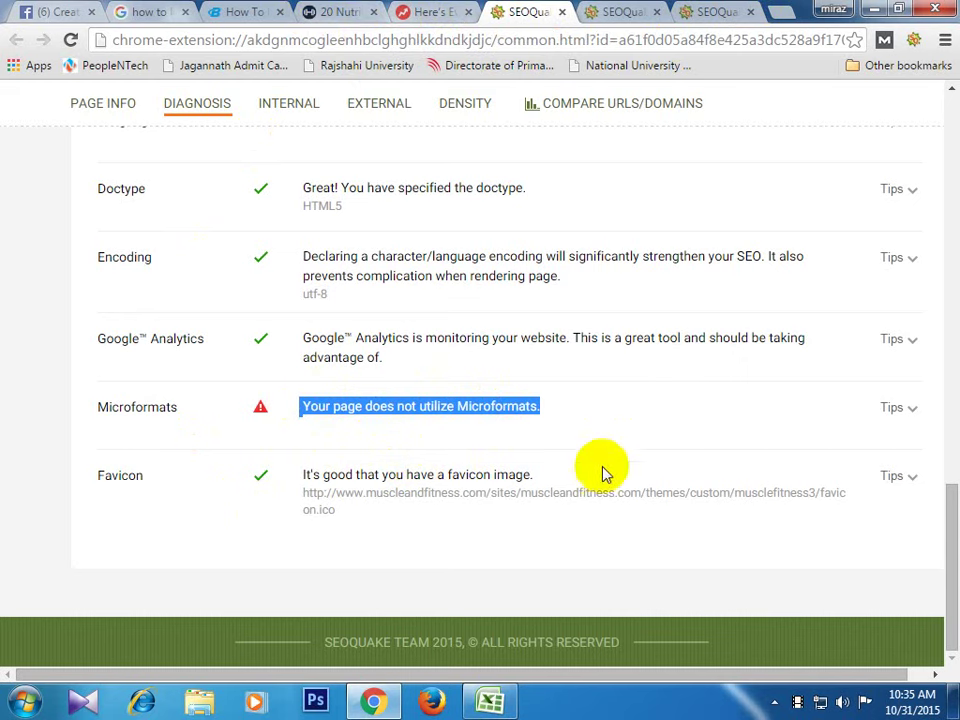
- Review the muscleandfitness.com audit again from the Page analysis section through the Site compliance rows
scroll(422, 435, "up", 7)
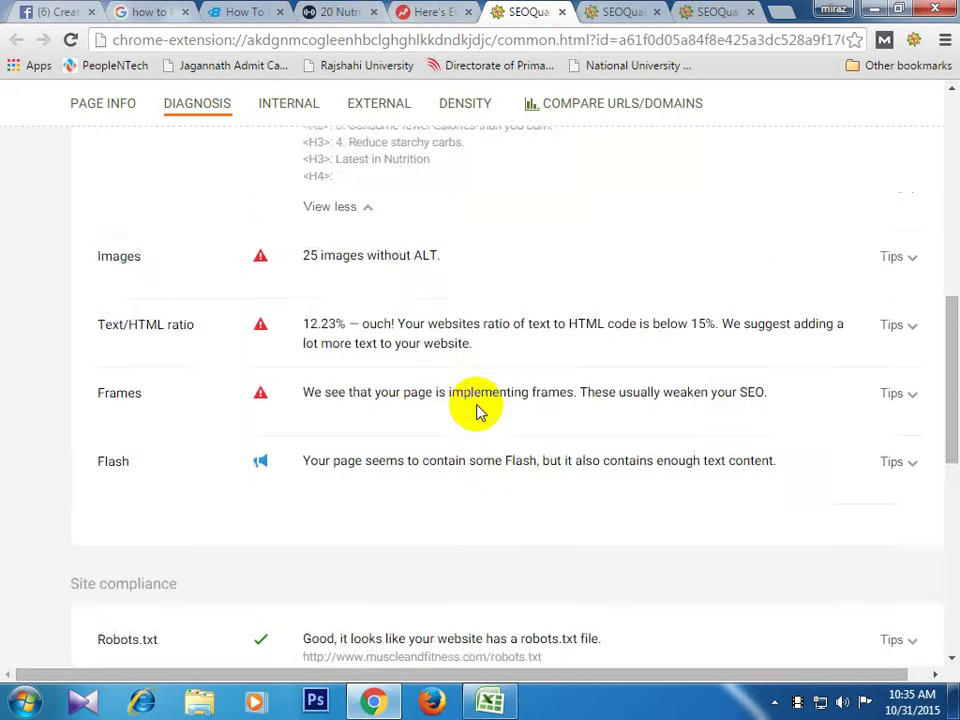
scroll(478, 411, "up", 8)
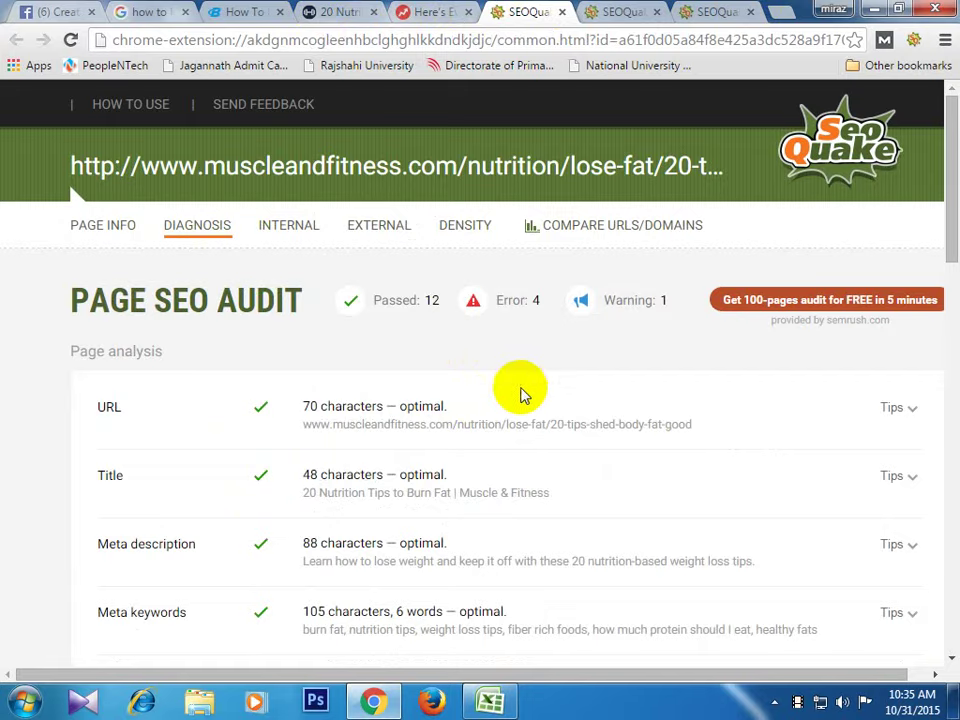
scroll(429, 386, "down", 5)
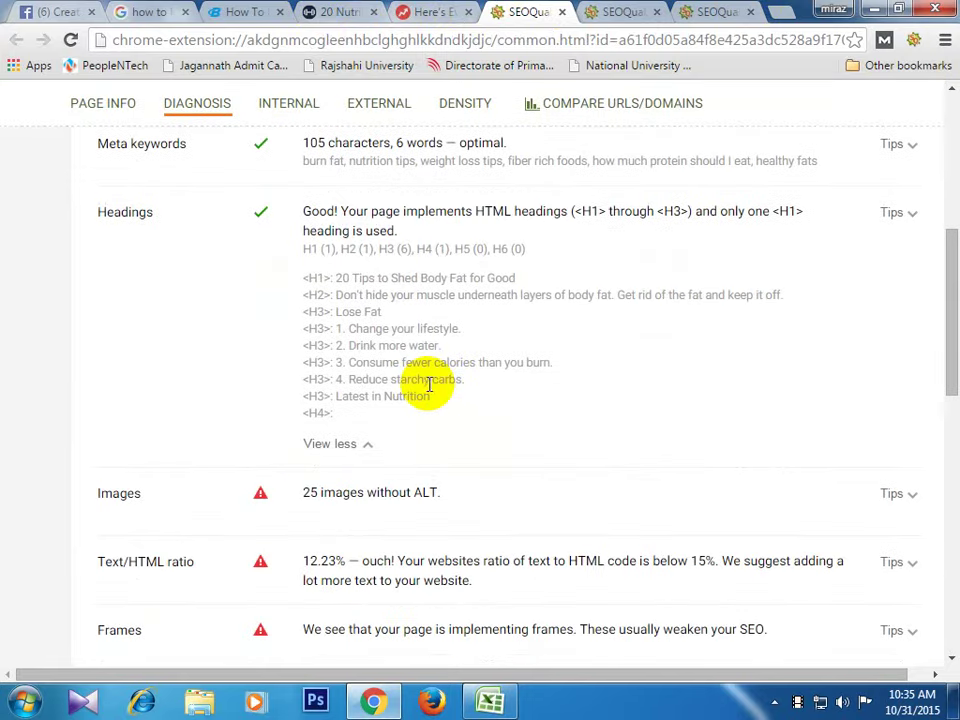
scroll(429, 386, "down", 5)
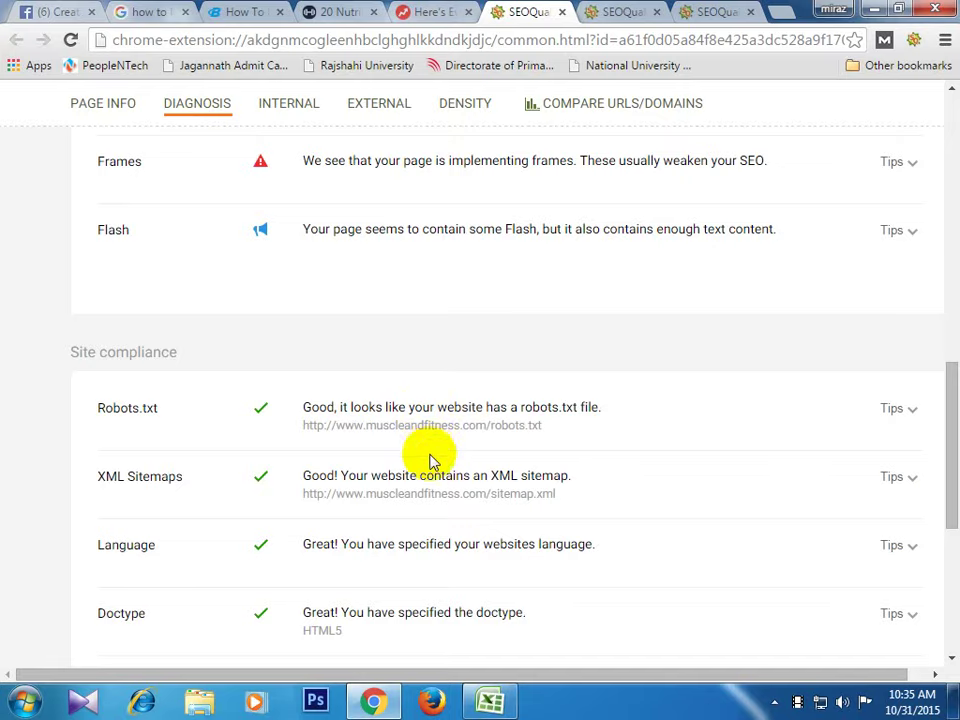
- Switch to the Excel competitor analysis template and review the on-page analysis columns and notes on Sheet2
left_click(490, 701)
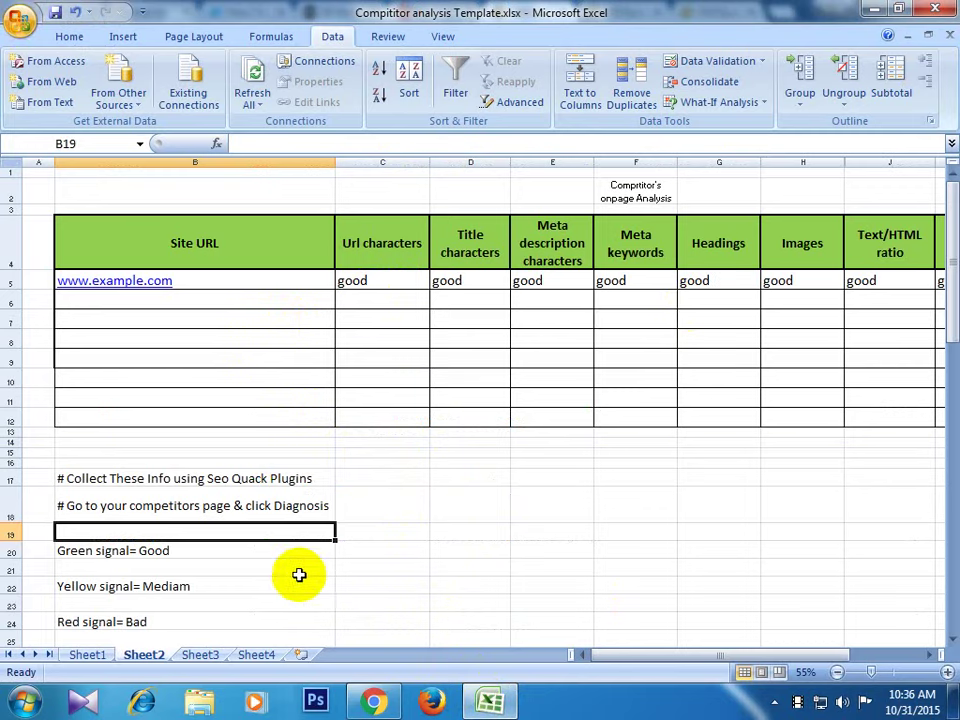
scroll(315, 491, "down", 1)
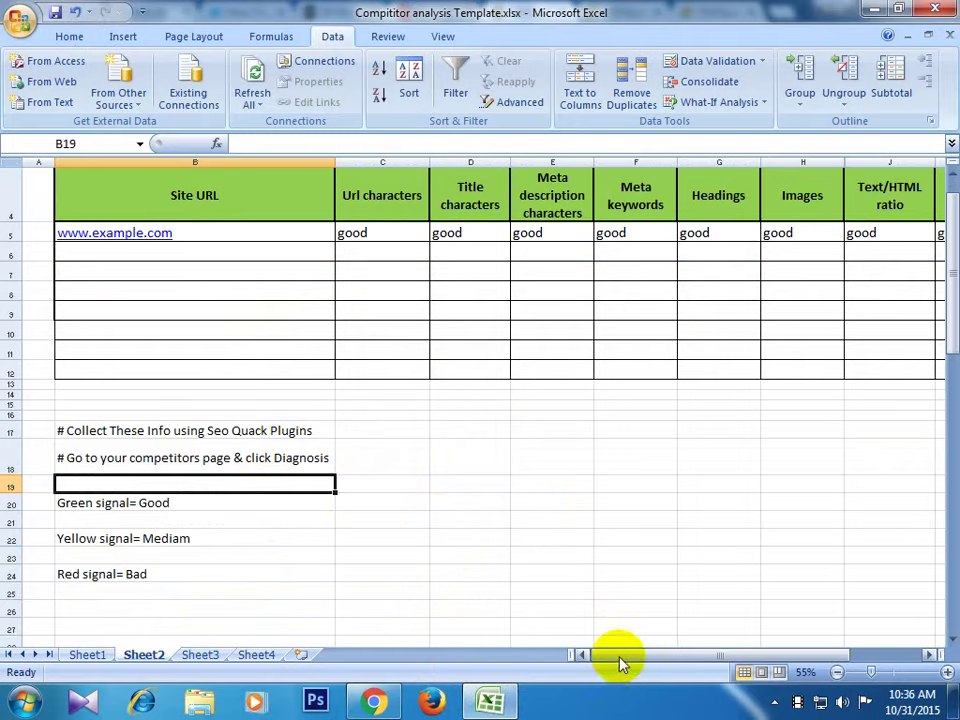
left_click_drag(620, 662, 682, 650)
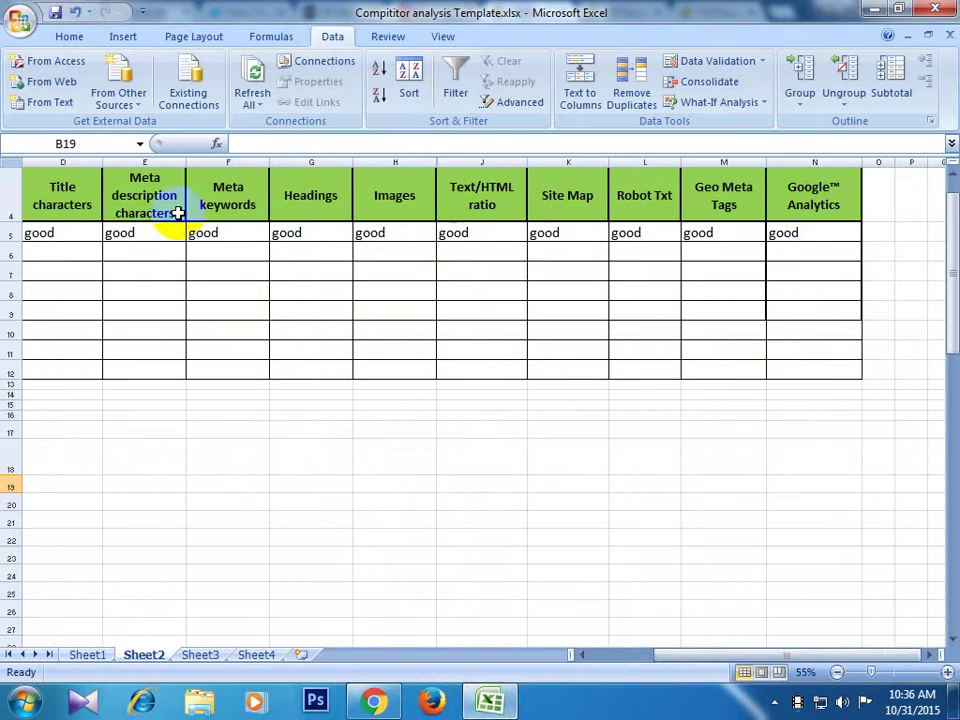
- Open Sheet3, review the Backlink Analysis tables, and select the No. Of Backlinks cell for Competitor 1
left_click(205, 660)
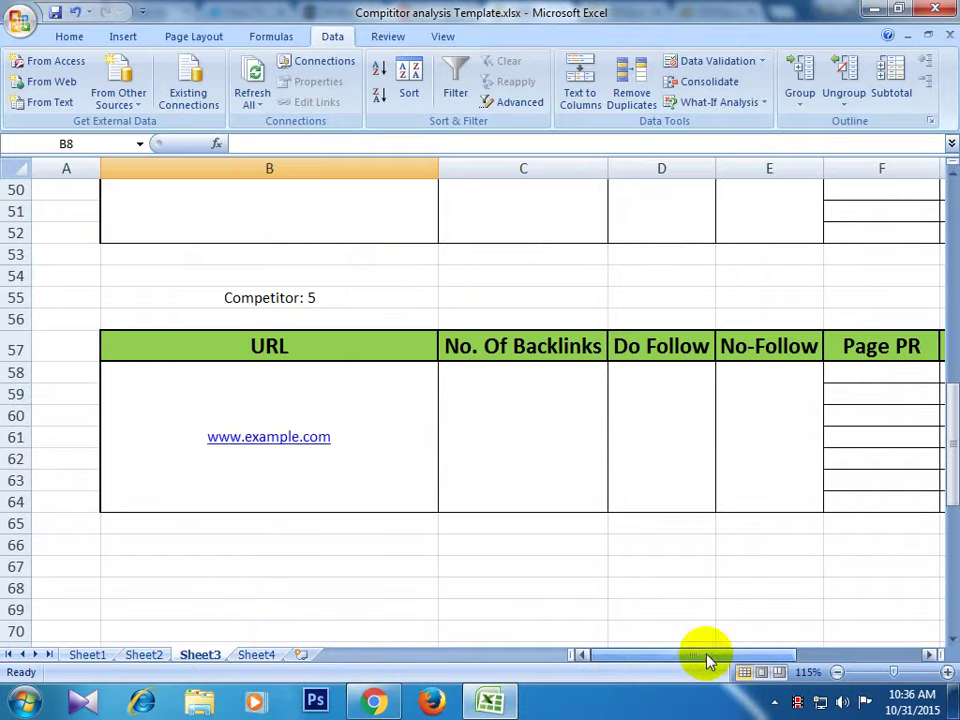
scroll(906, 437, "up", 6)
scroll(906, 437, "up", 10)
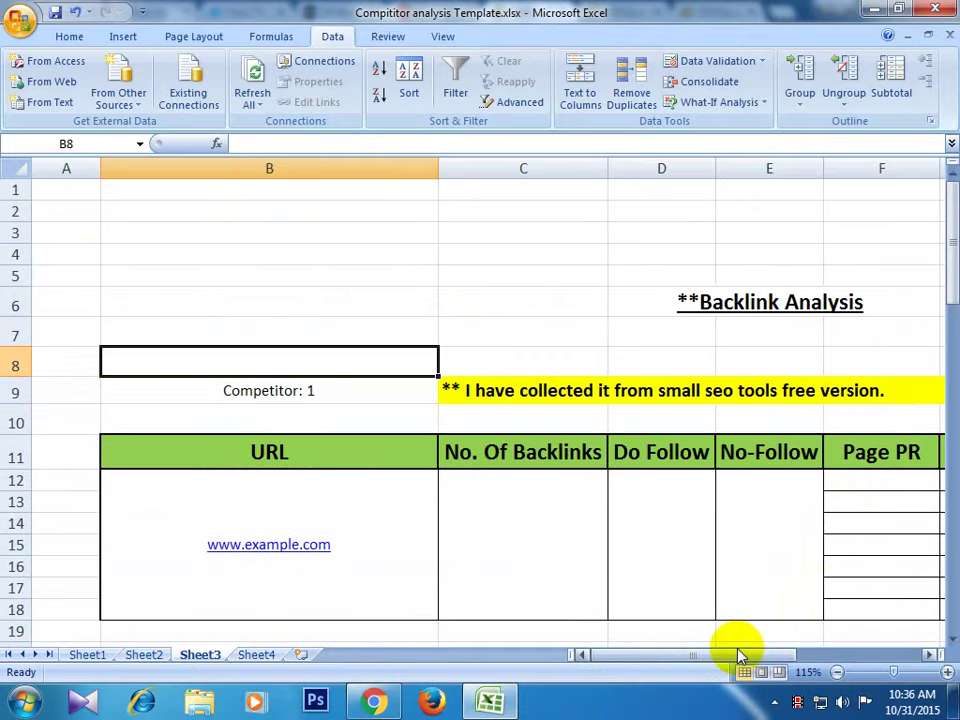
left_click_drag(737, 657, 787, 659)
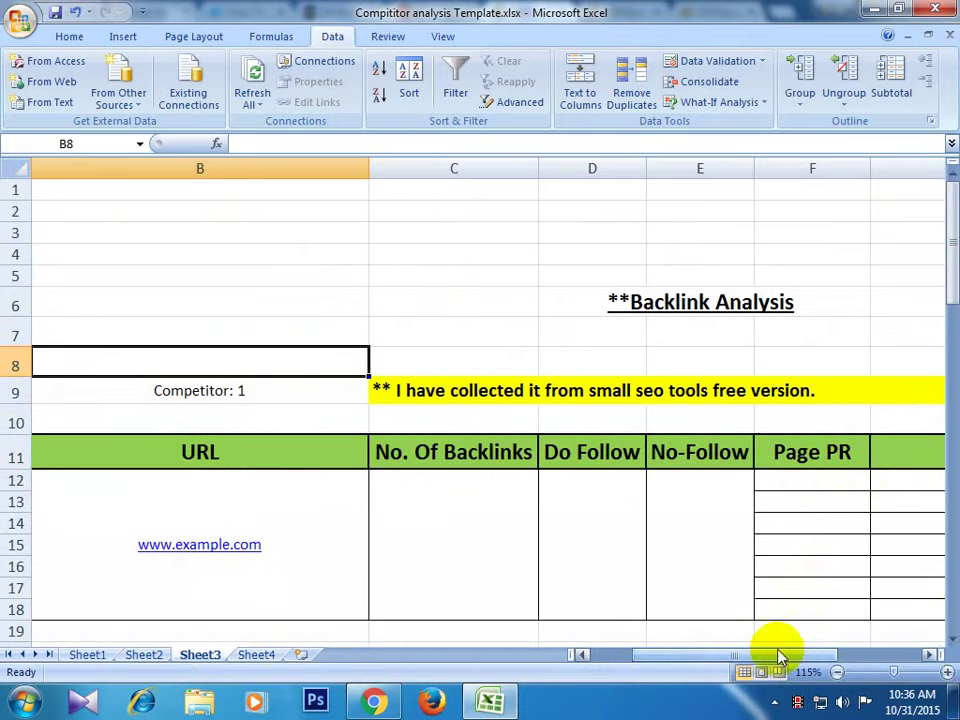
scroll(722, 437, "down", 2)
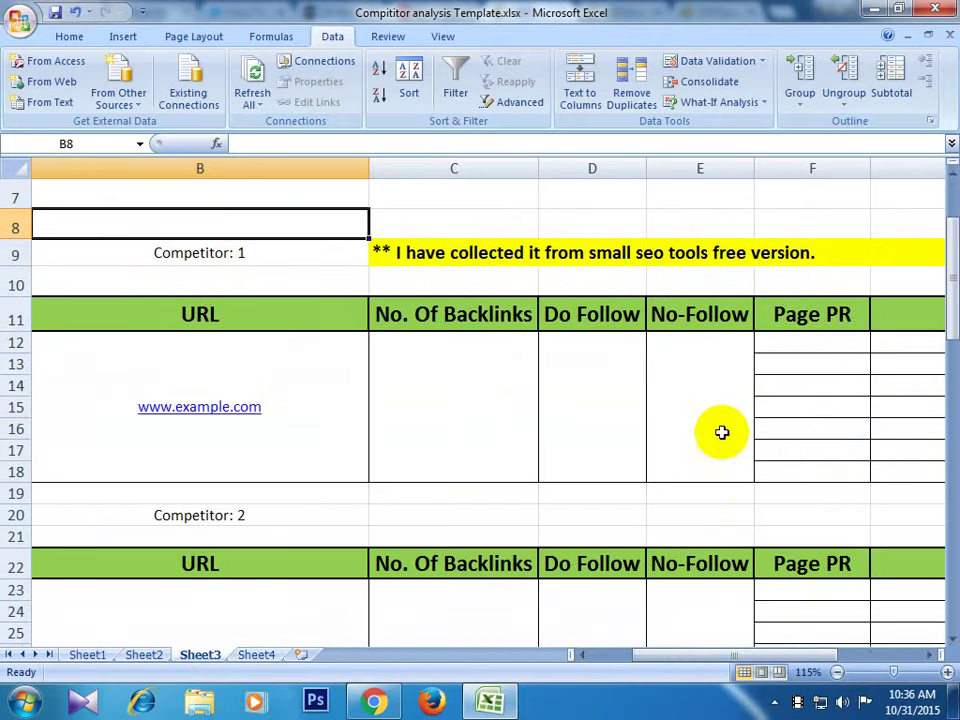
left_click(458, 380)
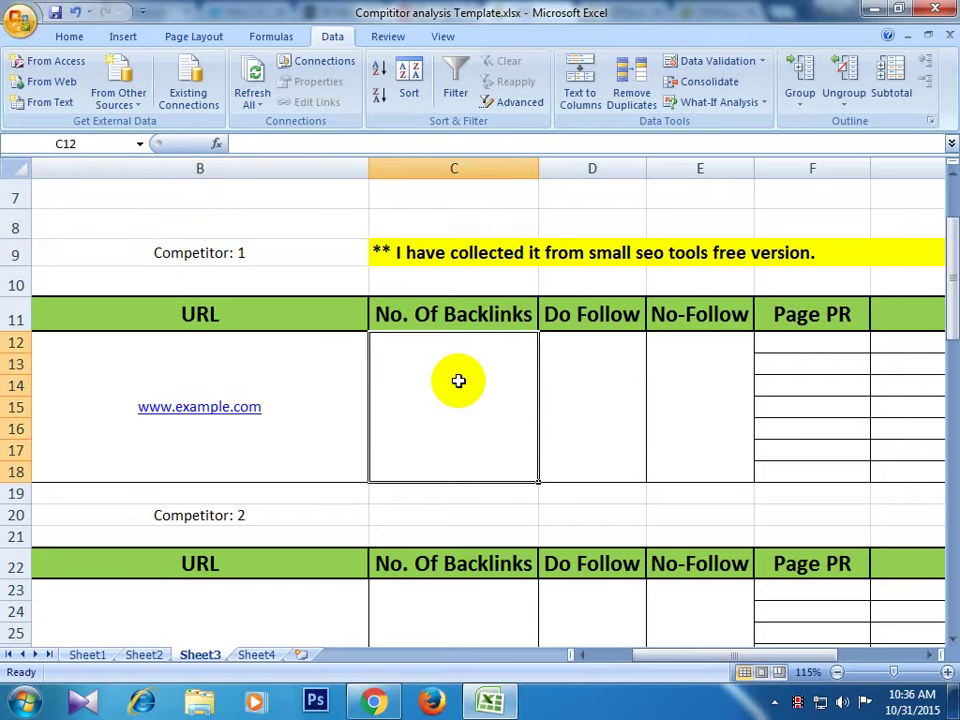
scroll(458, 380, "down", 1)
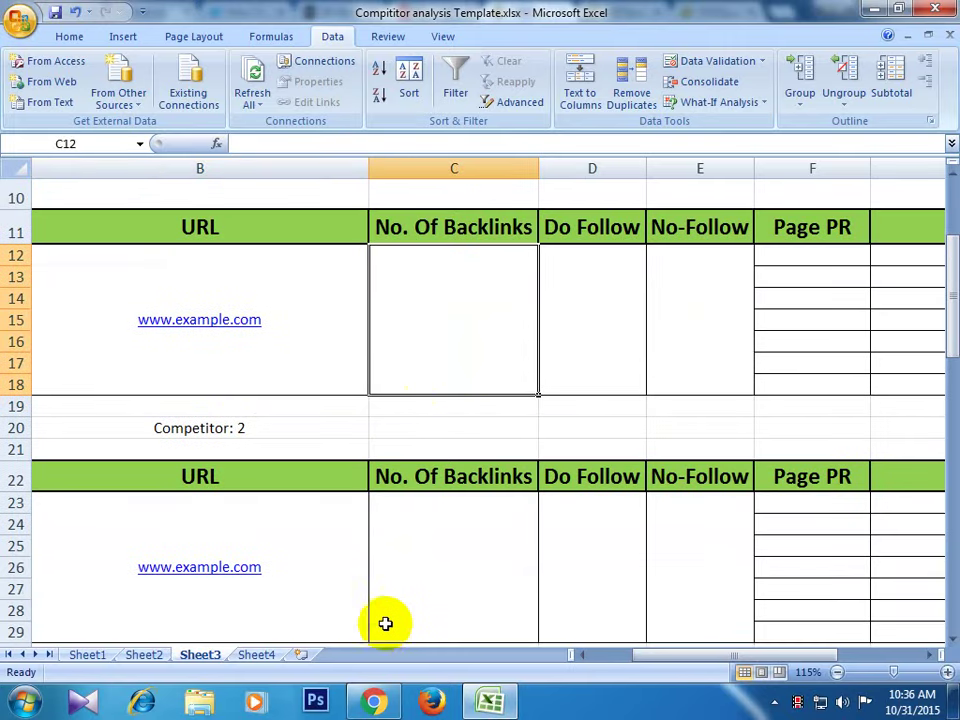
- Switch back to Chrome and close the muscleandfitness.com SEOquake audit
mouse_move(364, 705)
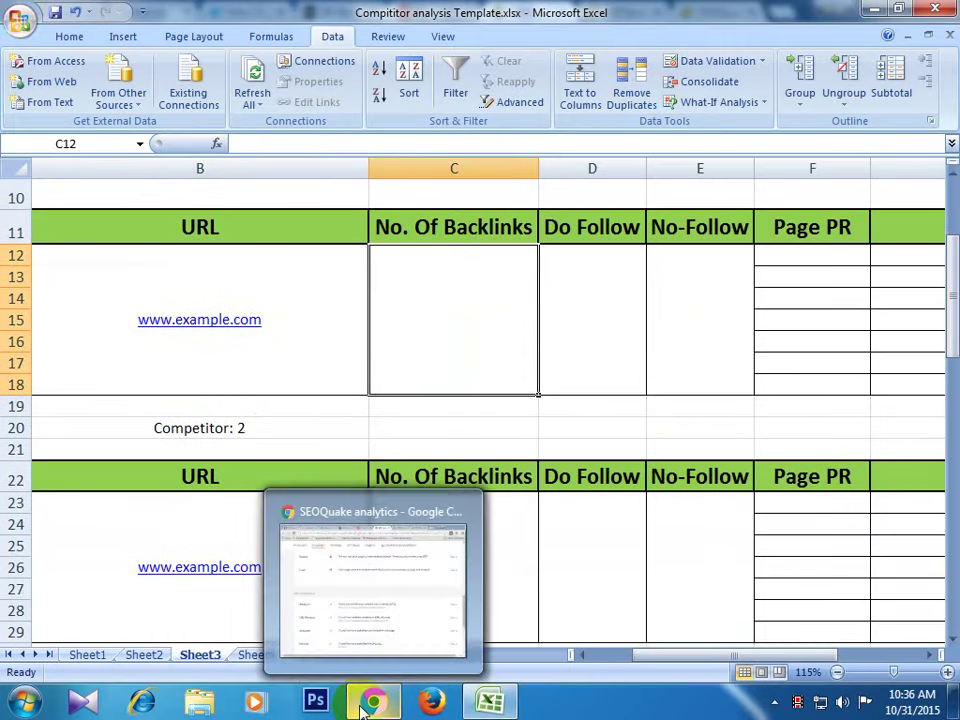
left_click(366, 705)
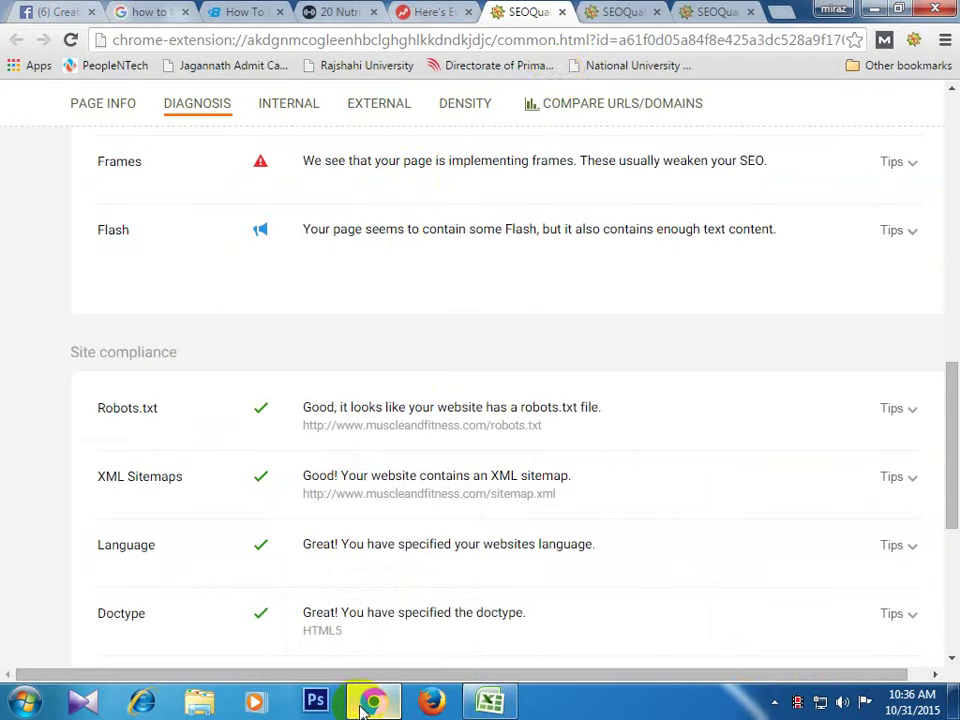
left_click(563, 12)
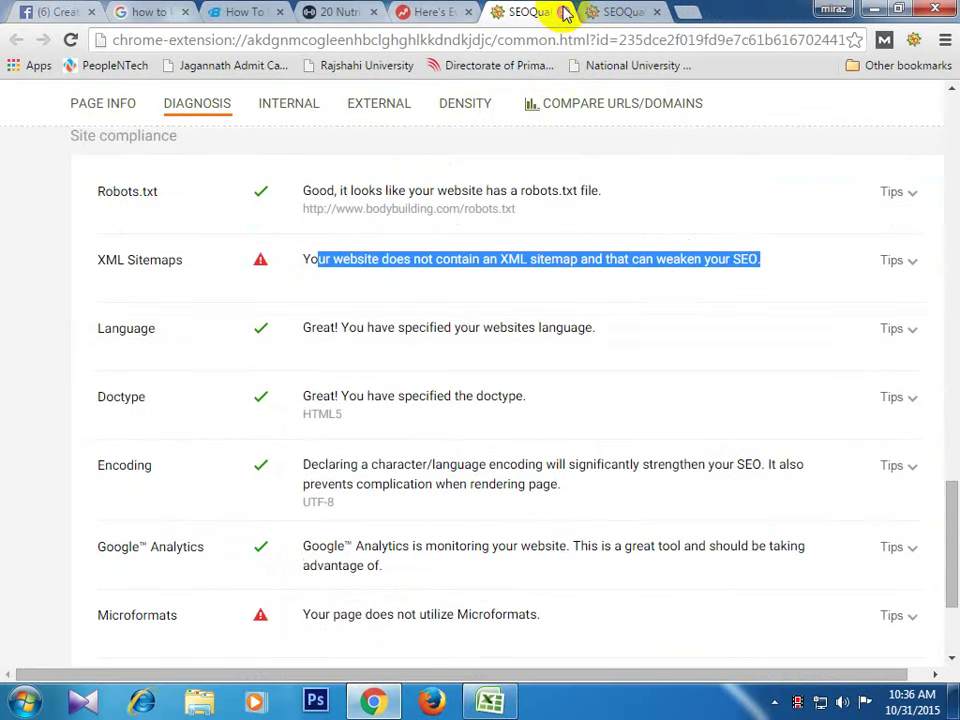
- Open the internal links report for the bodybuilding.com article and examine its list of links and link parameters
scroll(645, 216, "up", 5)
scroll(645, 216, "up", 10)
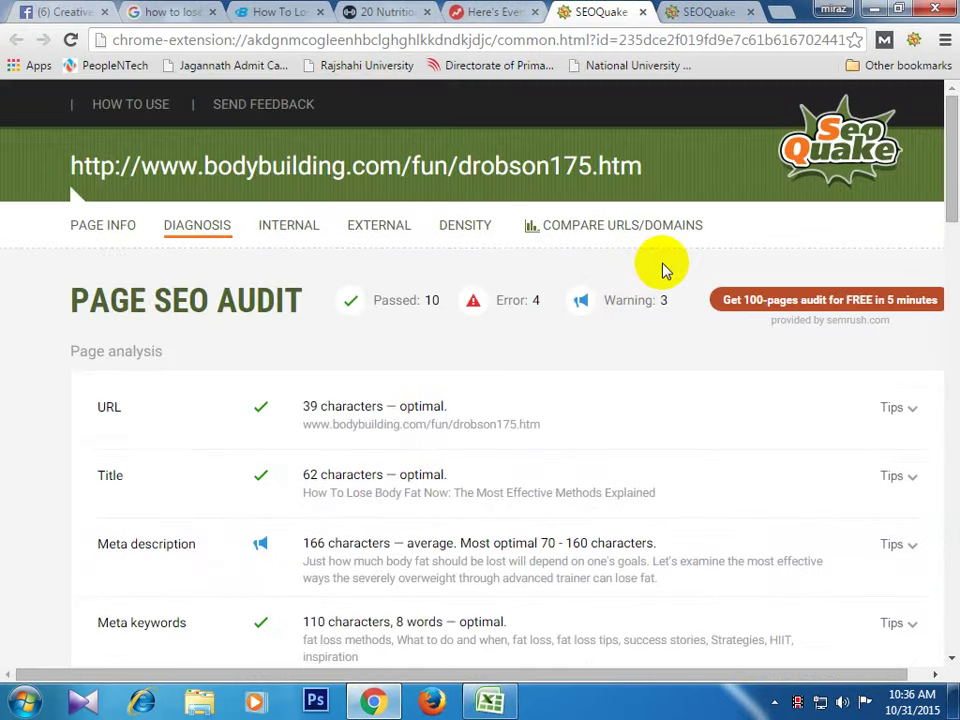
left_click(282, 231)
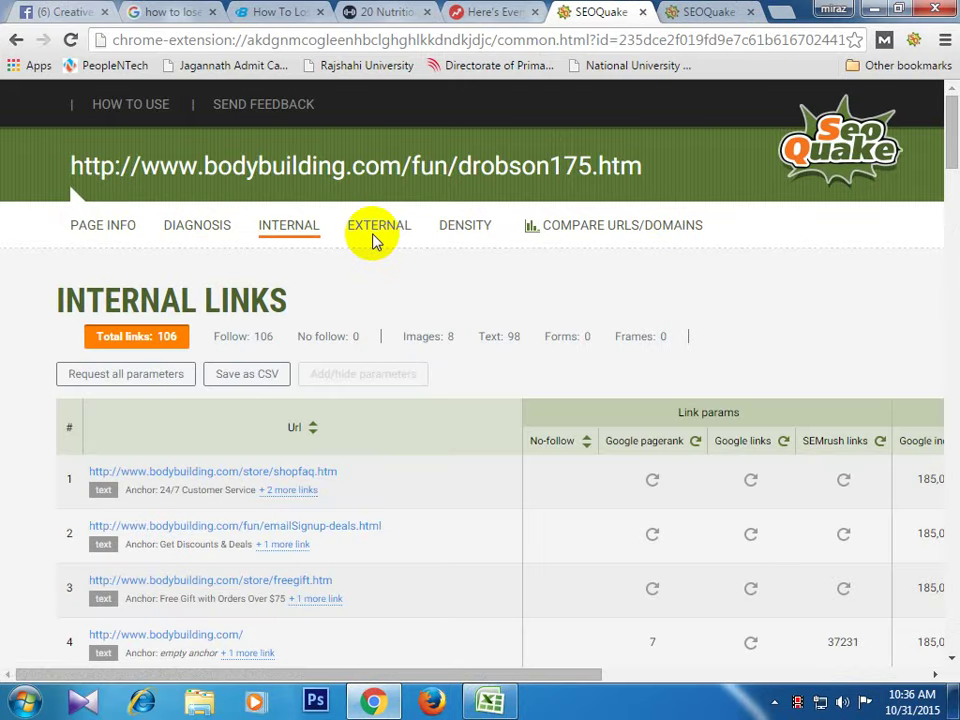
scroll(594, 399, "down", 10)
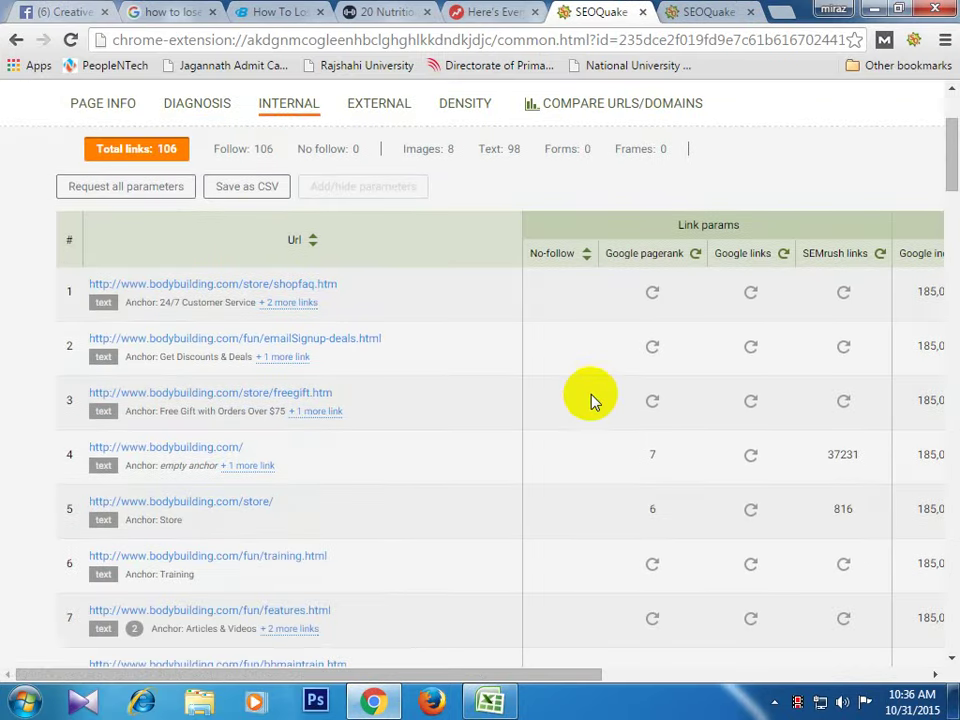
scroll(594, 403, "down", 6)
scroll(594, 403, "up", 16)
left_click_drag(546, 672, 529, 632)
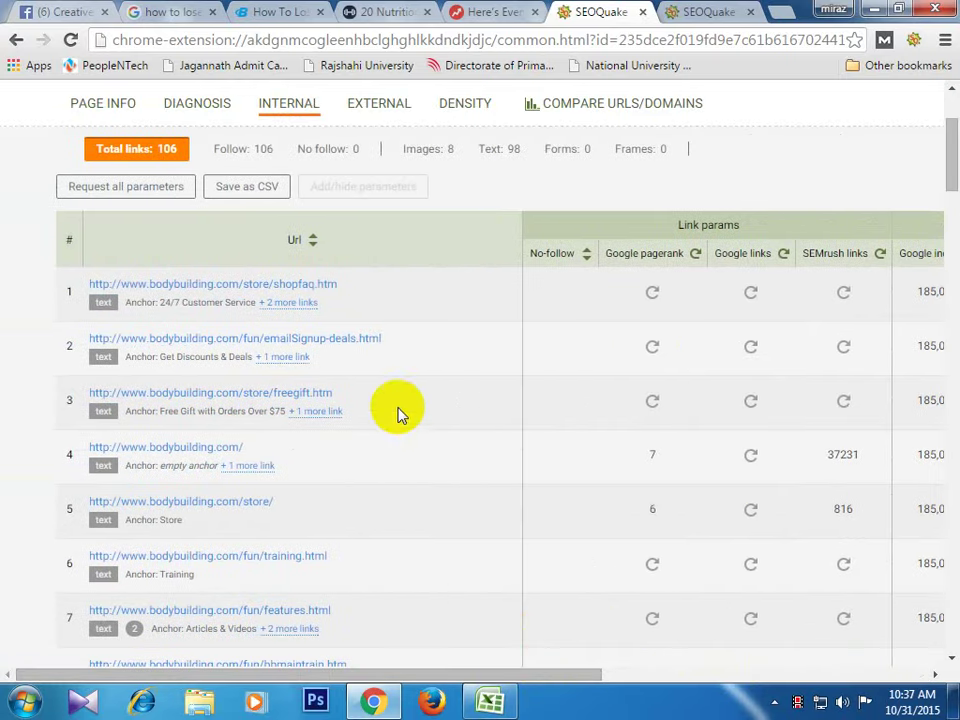
scroll(439, 369, "down", 5)
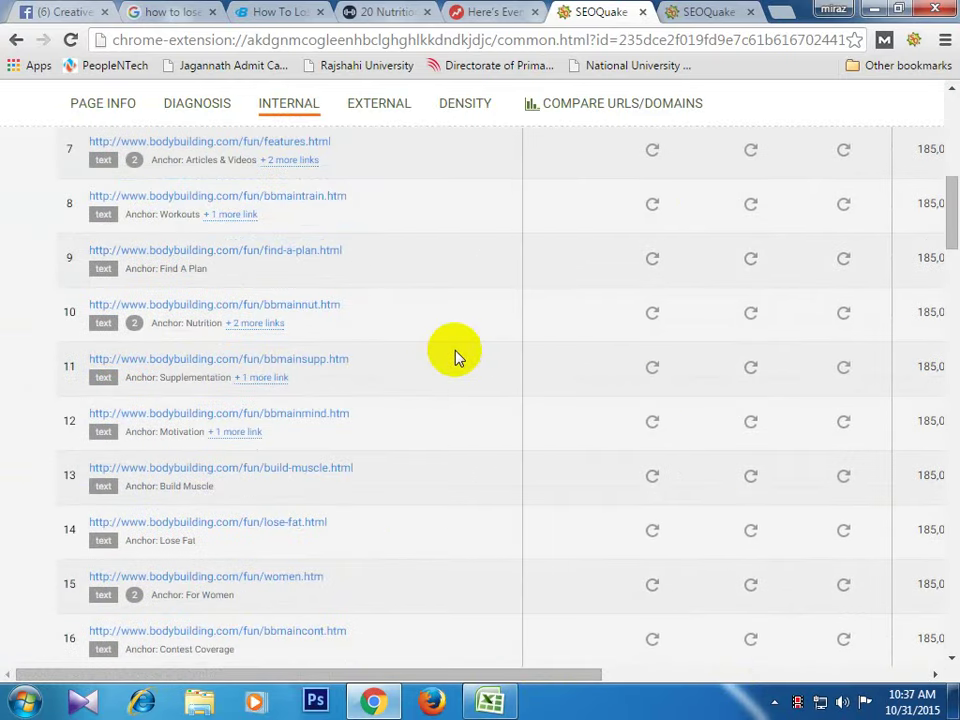
scroll(456, 356, "down", 6)
scroll(457, 358, "up", 8)
- Close the two remaining SEOquake pages and the BuzzFeed and muscleandfitness.com articles, keeping the bodybuilding.com article open
left_click(643, 12)
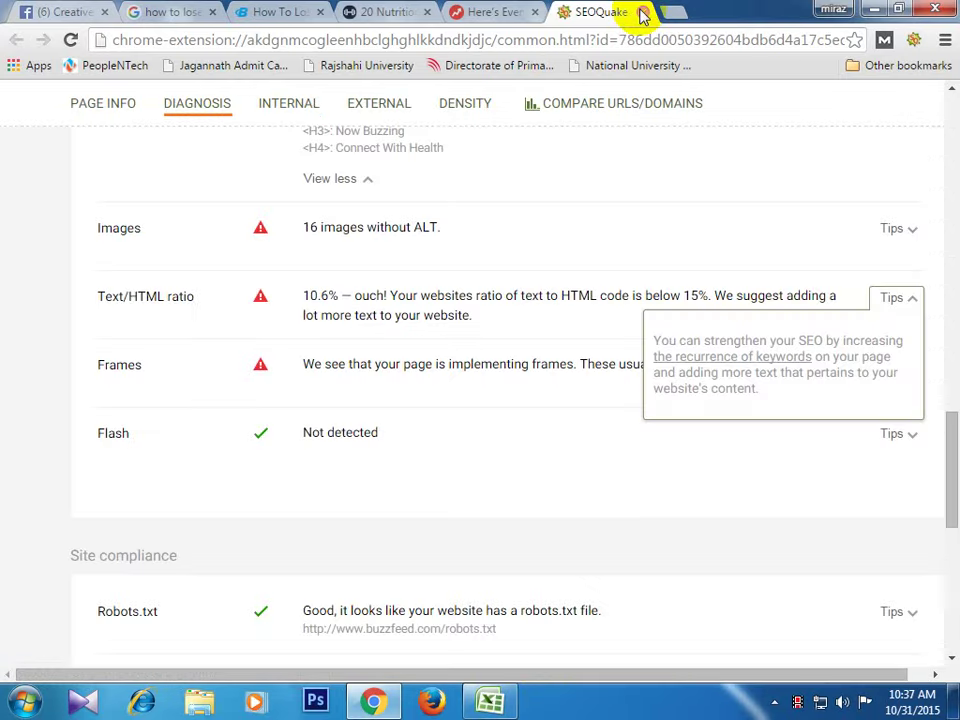
left_click(643, 12)
left_click(643, 12)
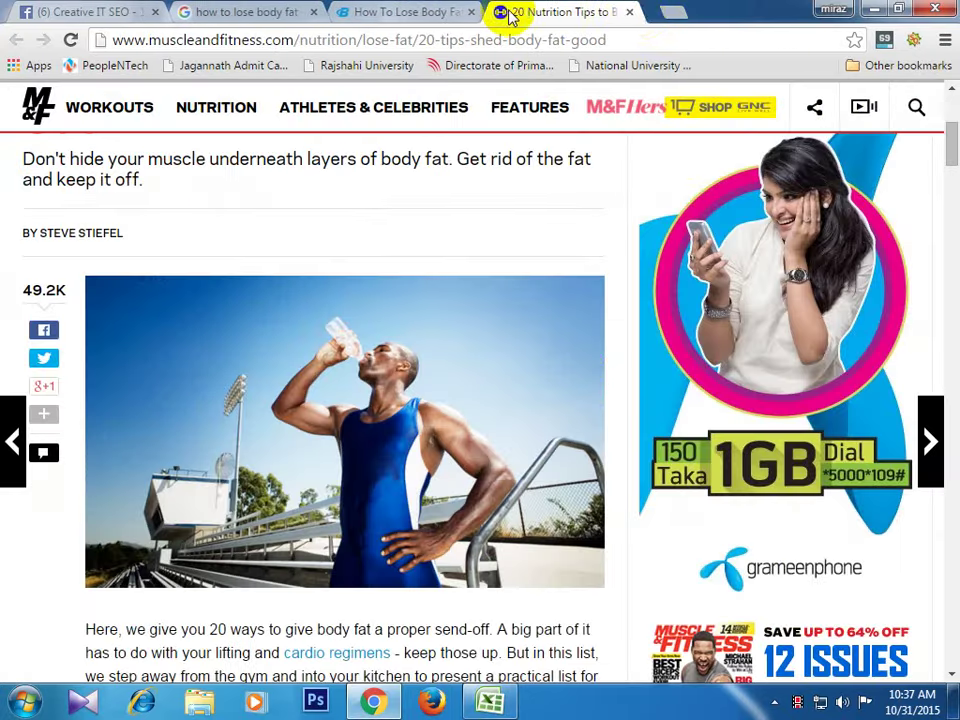
left_click(640, 13)
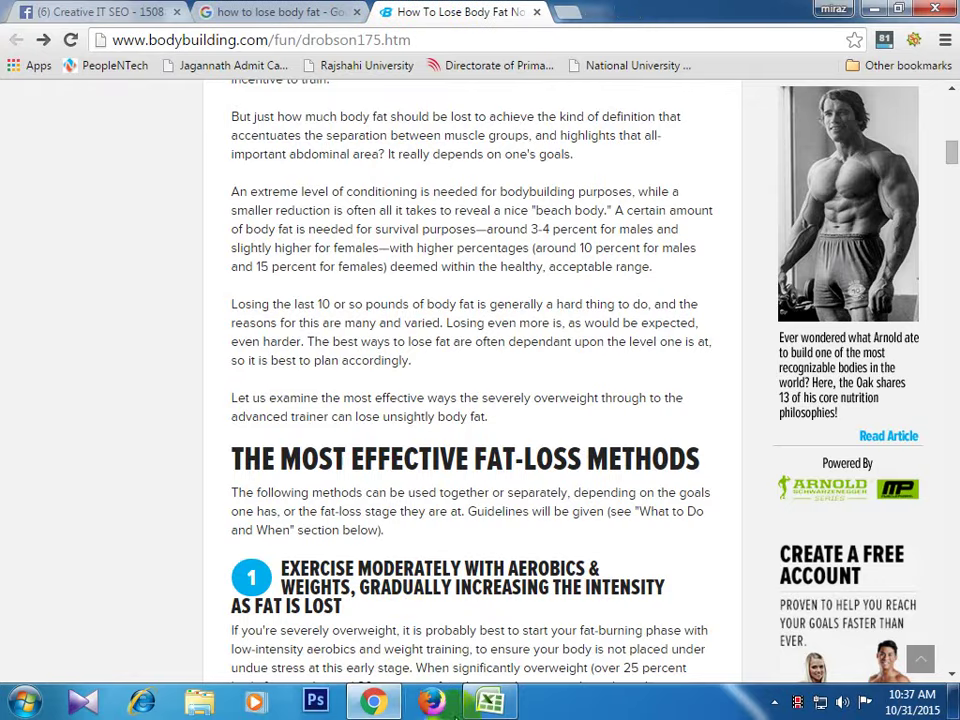
- Check the backlink sheet in Excel, return to Chrome, and search Google for "smallseo tool" in a new tab
left_click(490, 701)
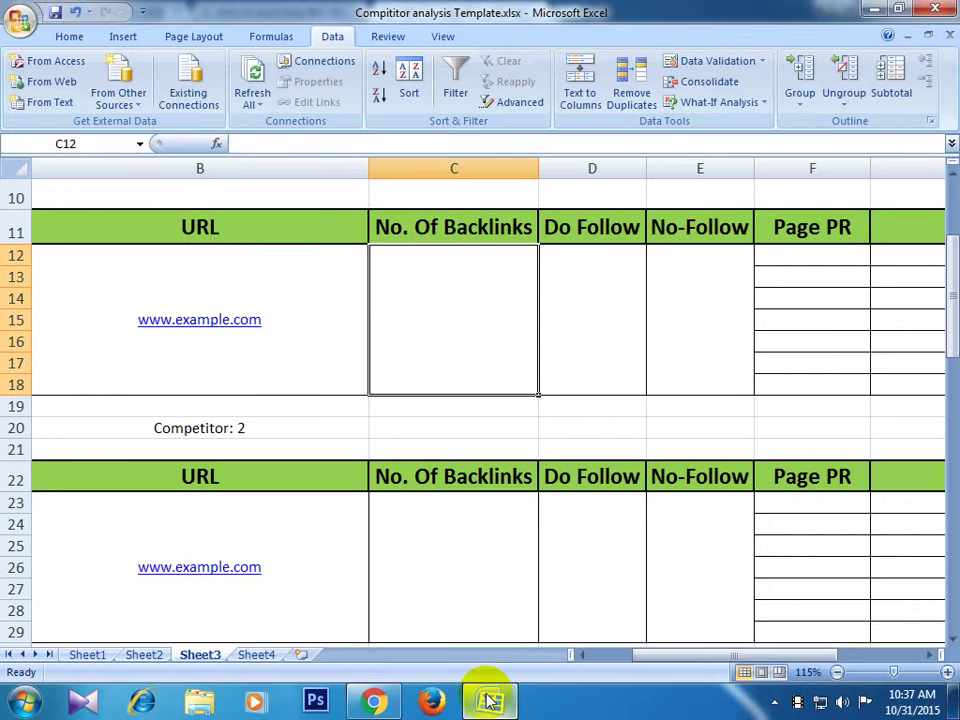
left_click(375, 700)
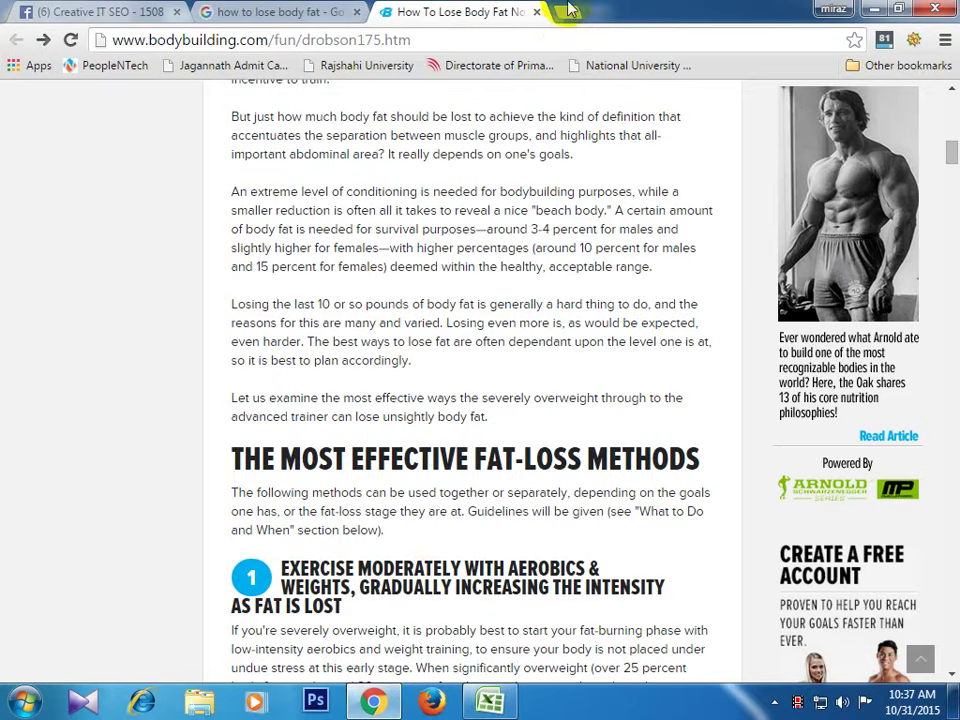
left_click(567, 10)
type("sm")
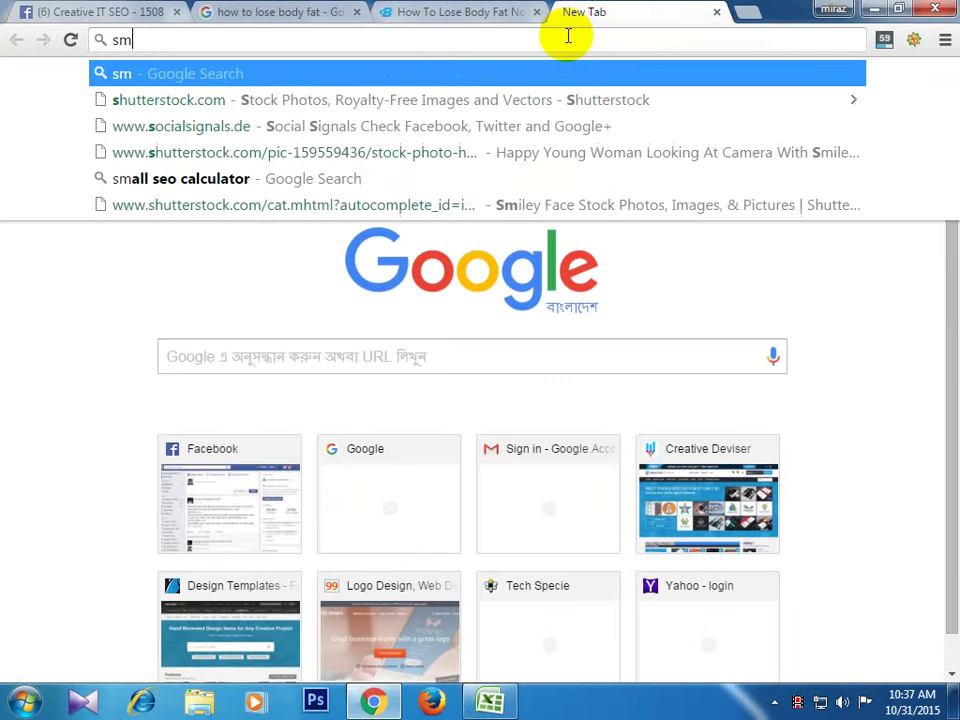
type("allseo tool")
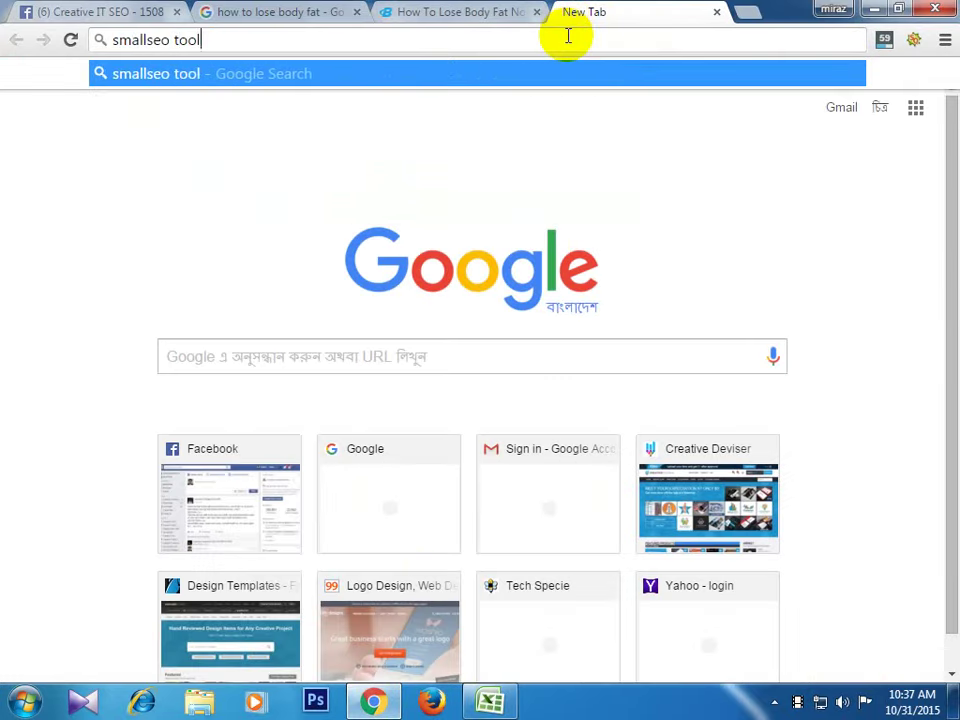
key("Return")
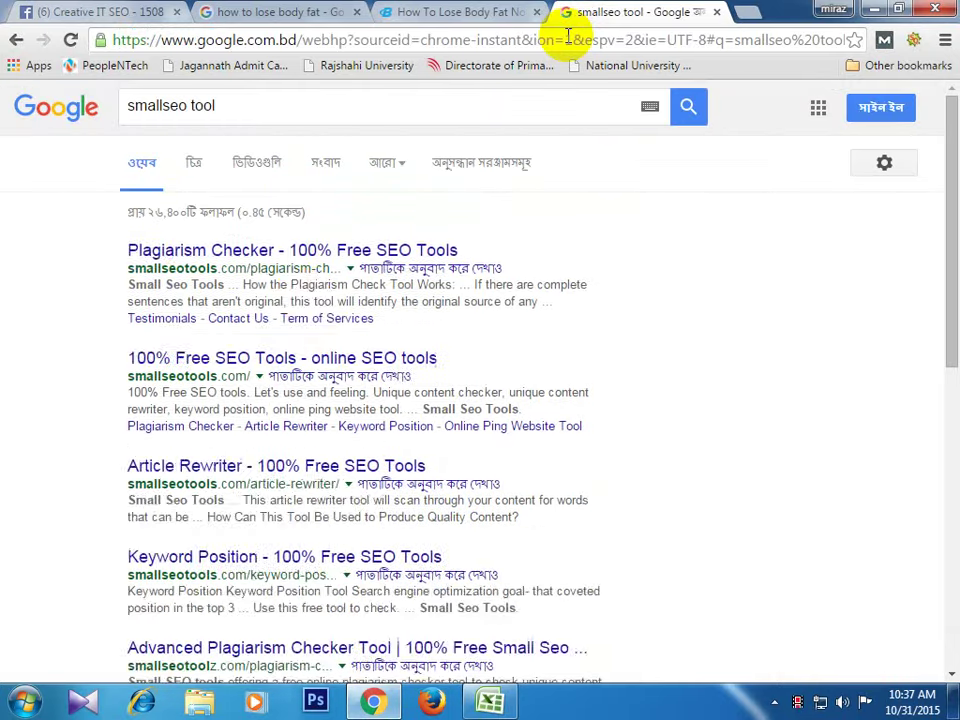
- Open the smallseotools.com home page from the search results and go to its Backlink Checker
scroll(405, 400, "down", 1)
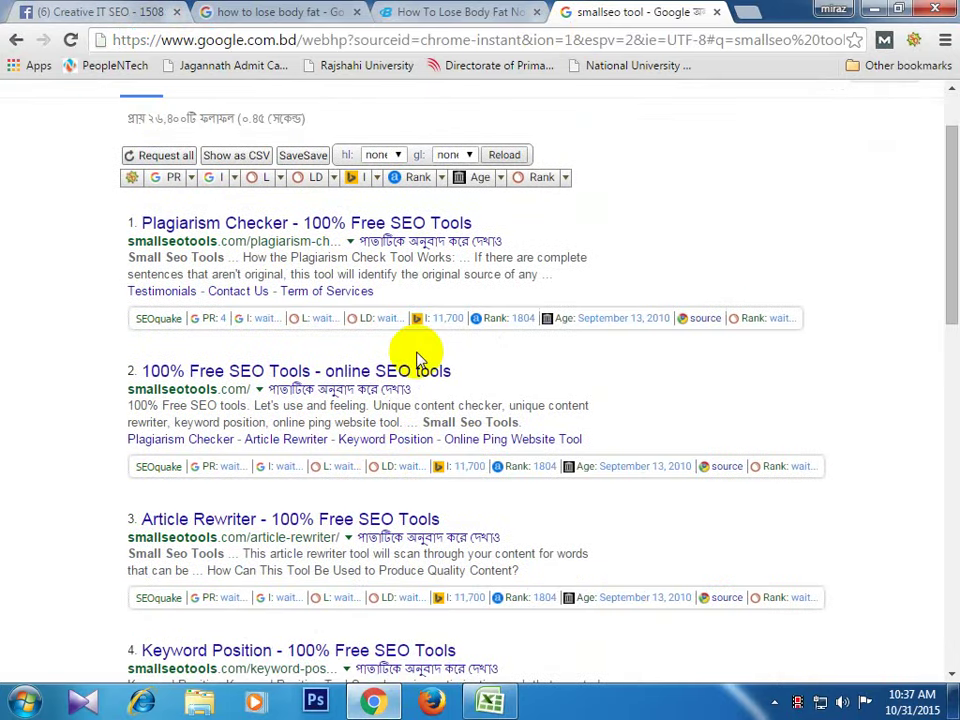
left_click(430, 375)
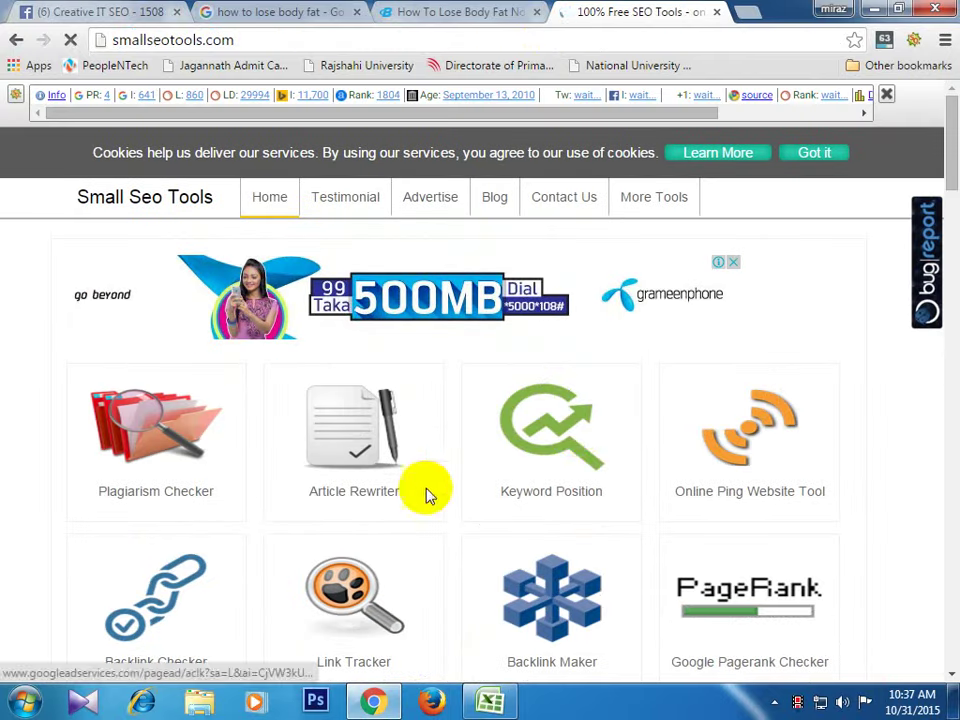
scroll(575, 437, "down", 2)
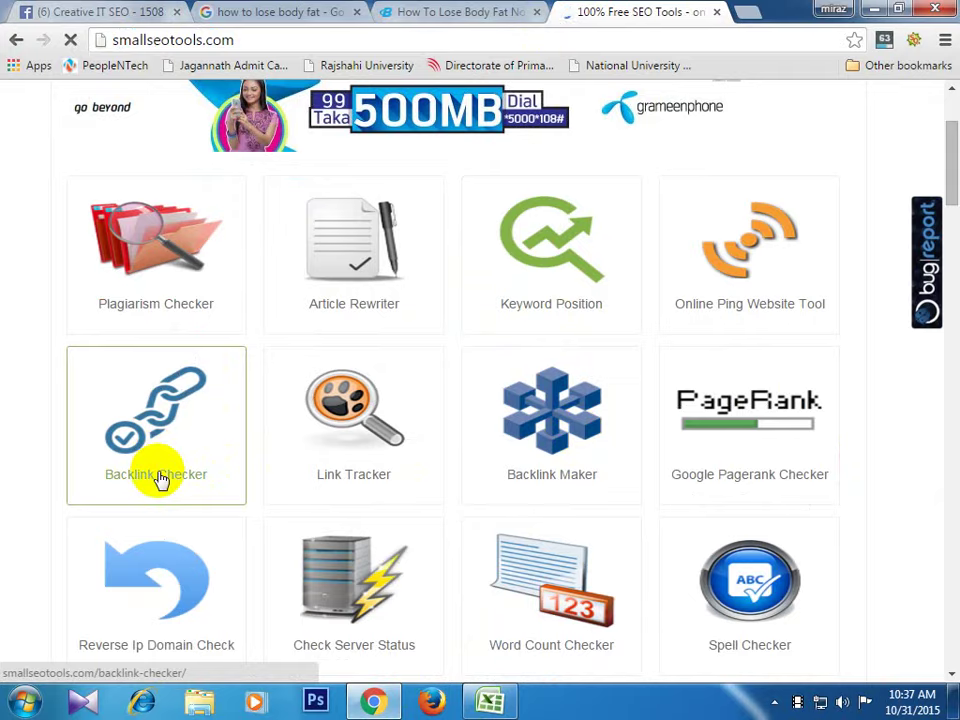
left_click(160, 480)
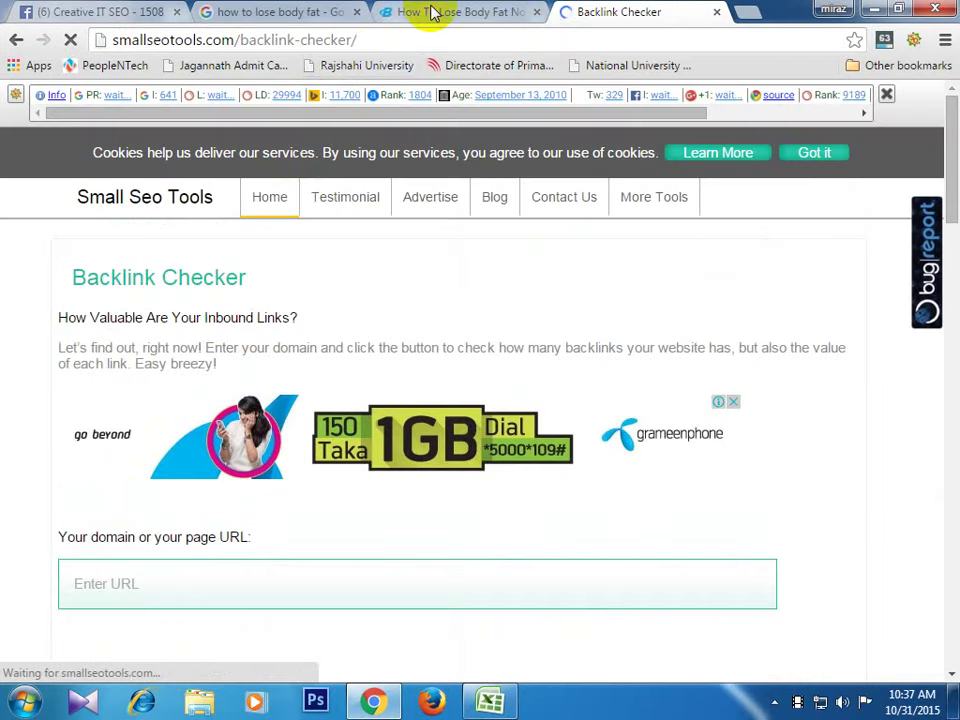
left_click(432, 12)
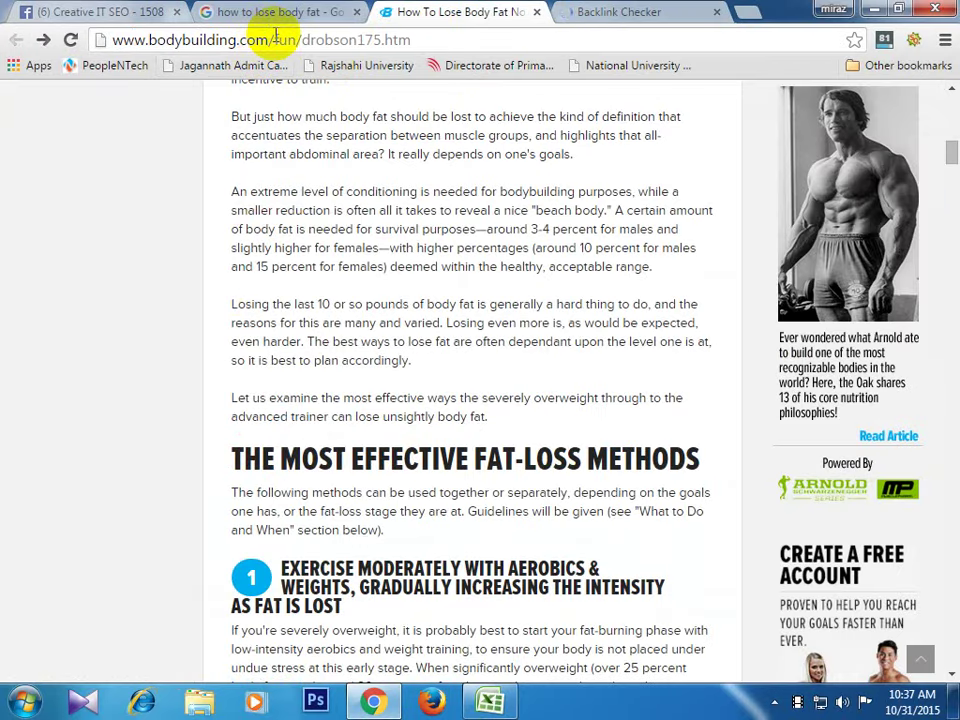
left_click(330, 38)
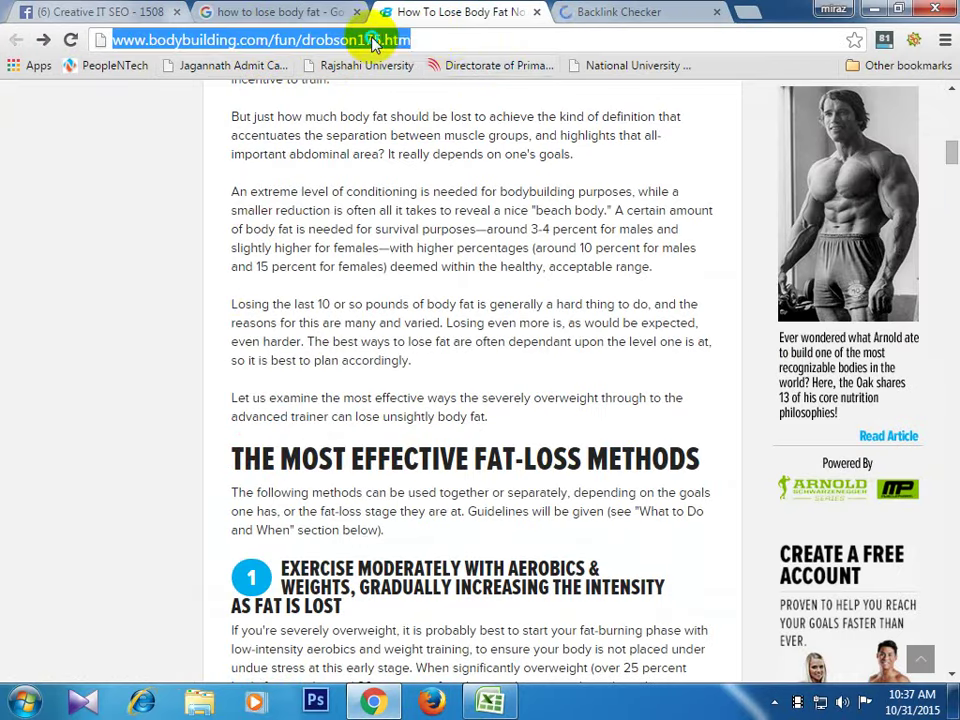
right_click(371, 40)
left_click(420, 106)
- Enter the copied bodybuilding.com article URL in the Backlink Checker, complete the robot verification, and run the check
left_click(667, 10)
scroll(300, 300, "down", 4)
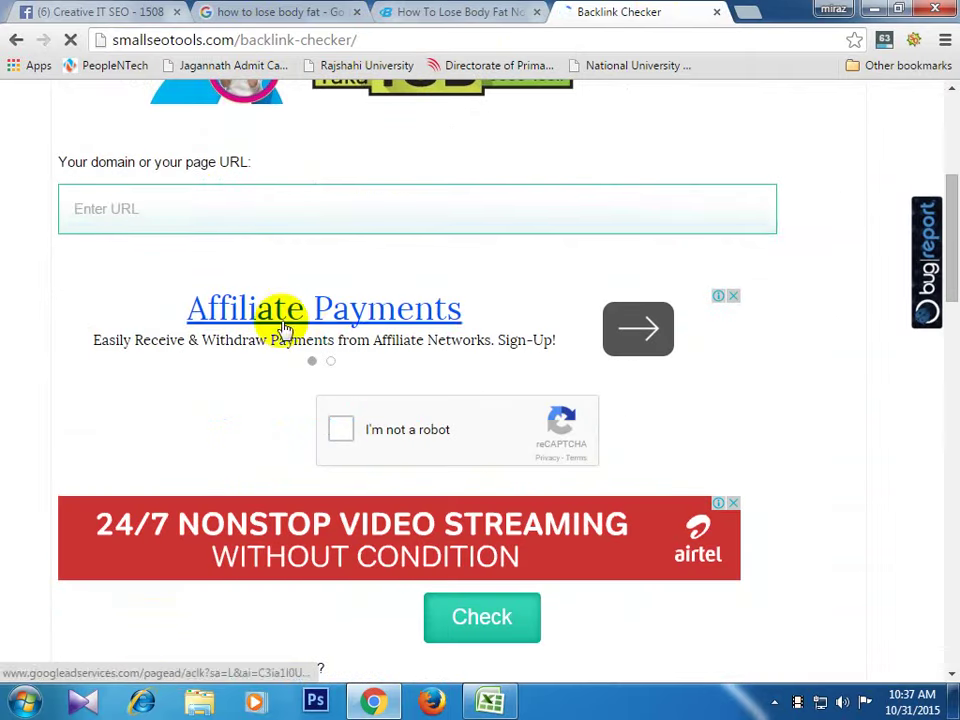
left_click(199, 203)
key("ctrl+v")
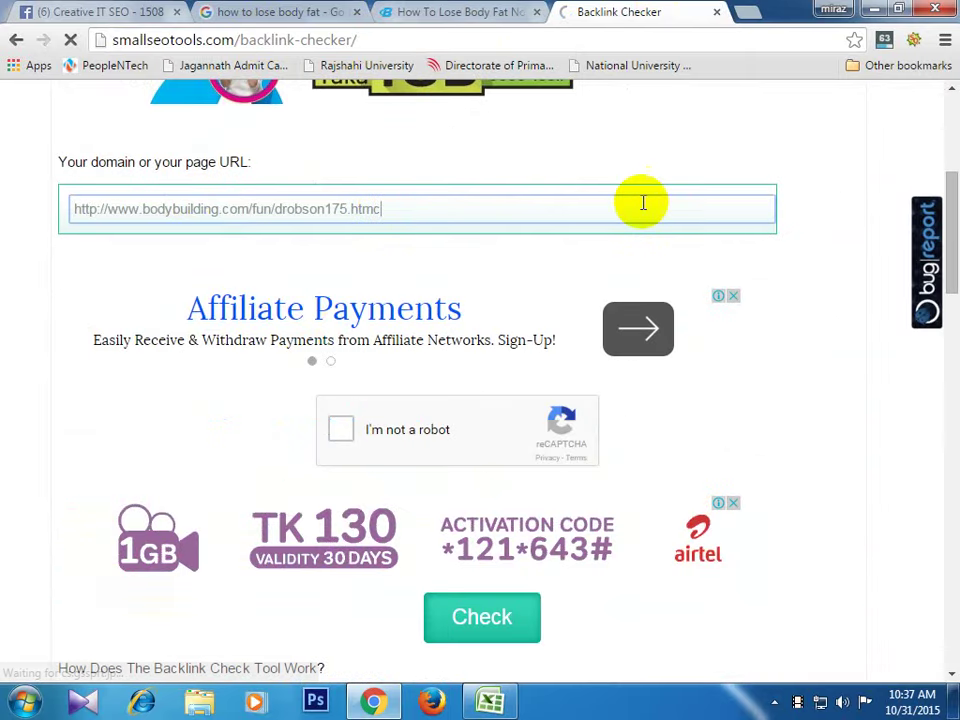
left_click(341, 428)
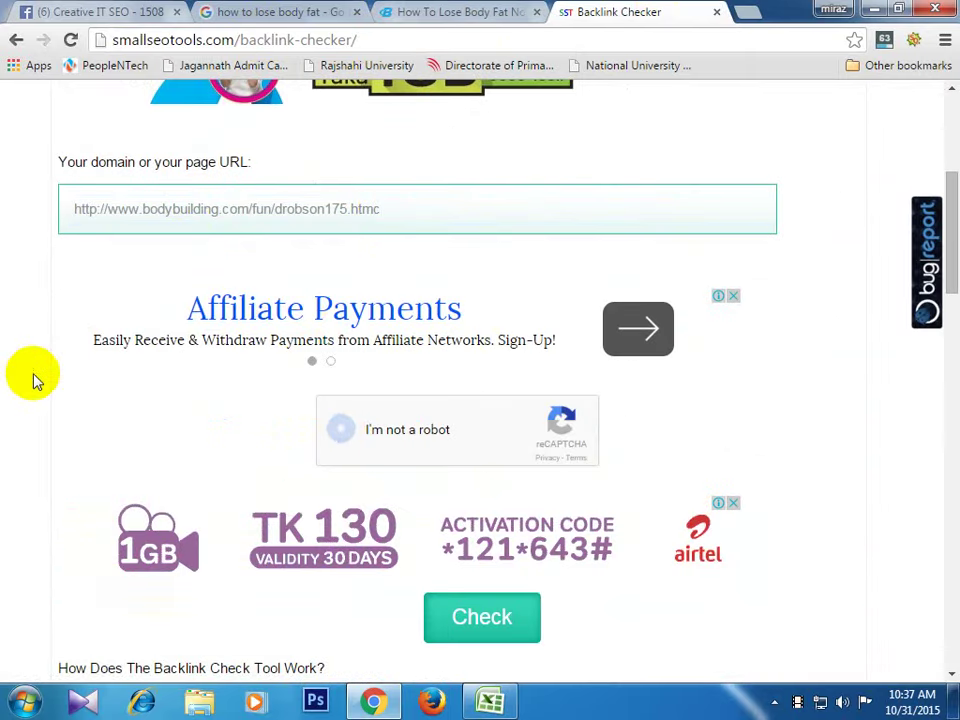
- Examine the list of backlink URLs returned for the bodybuilding.com article, from the first entries through the last loaded ones
scroll(10, 376, "down", 4)
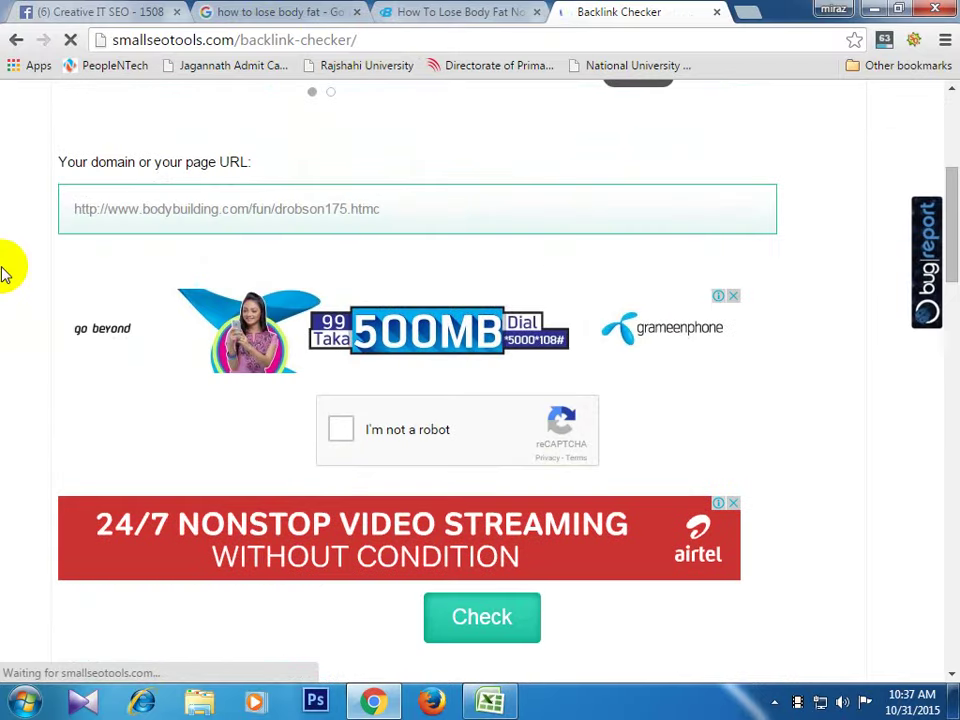
scroll(5, 270, "down", 3)
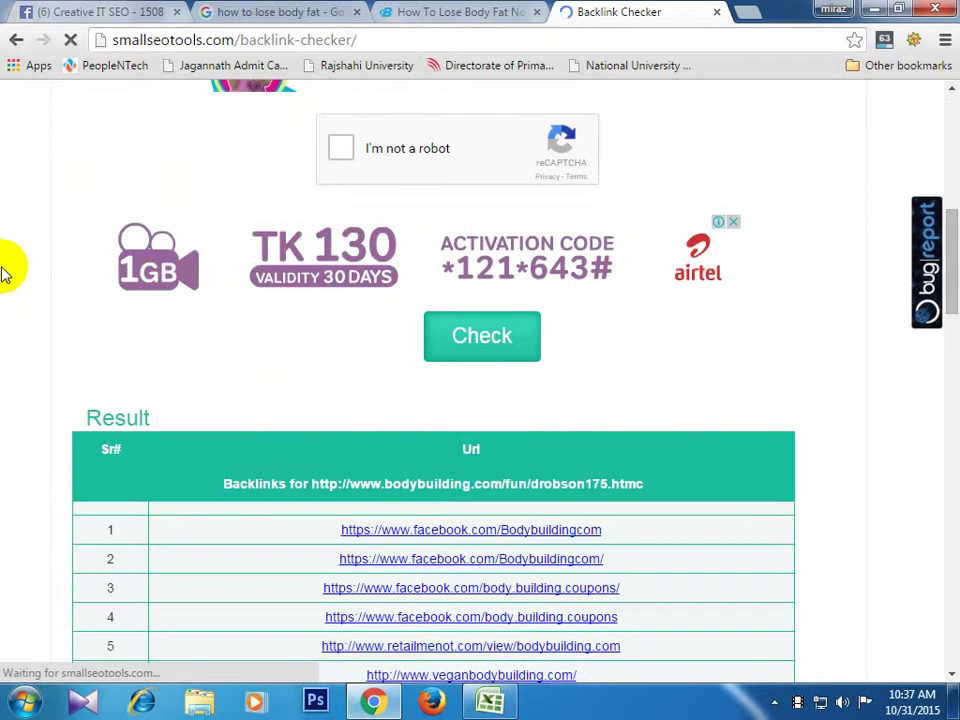
scroll(5, 270, "down", 2)
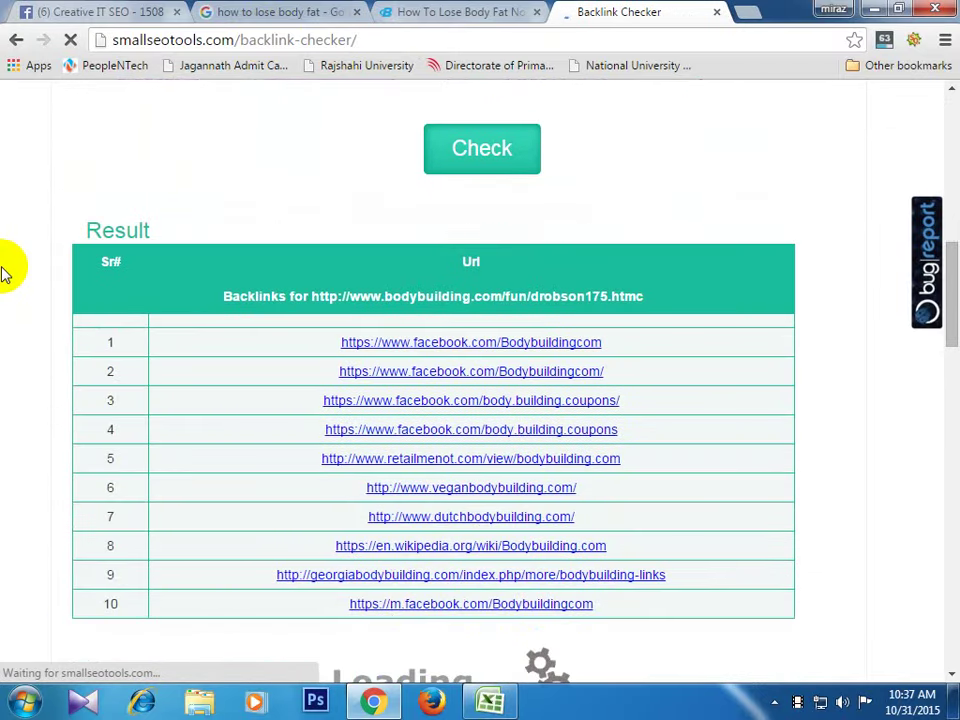
scroll(5, 270, "down", 3)
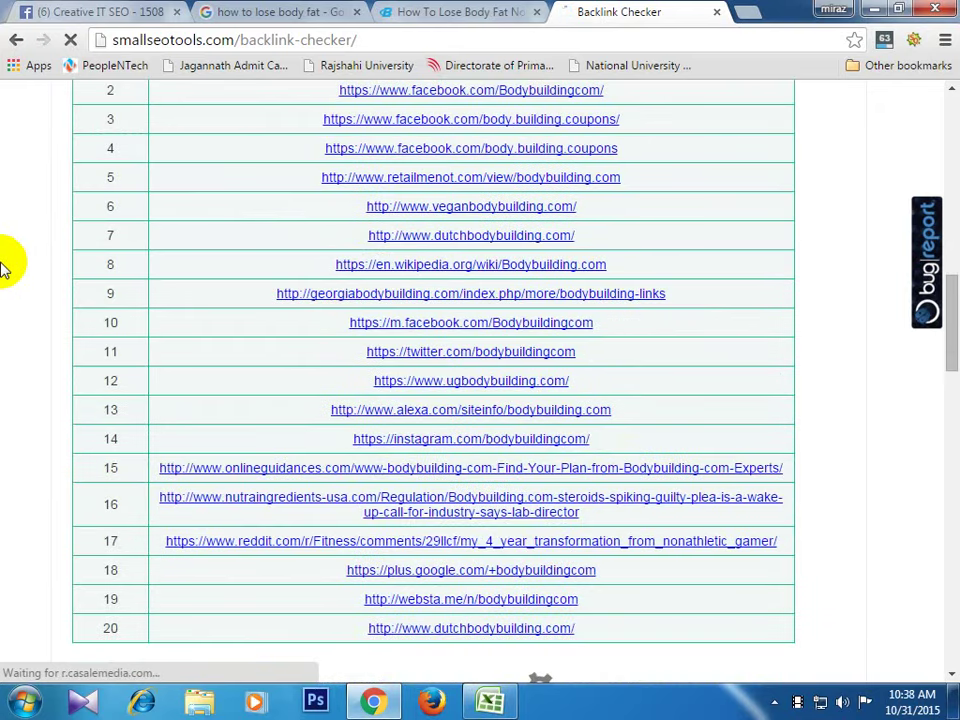
scroll(5, 265, "down", 6)
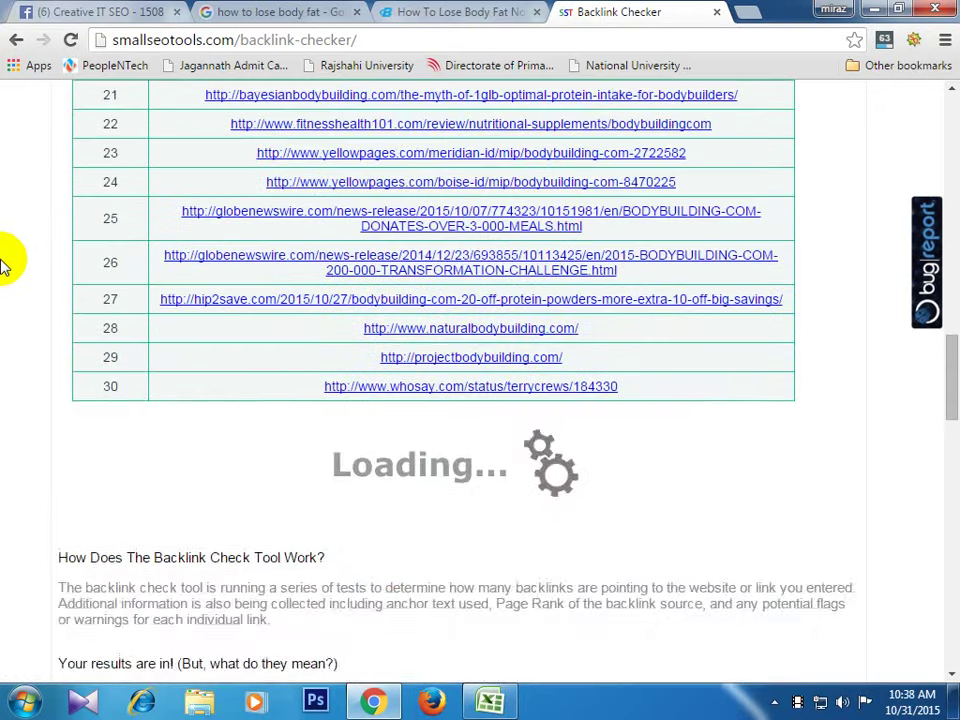
scroll(5, 262, "down", 5)
scroll(5, 262, "down", 3)
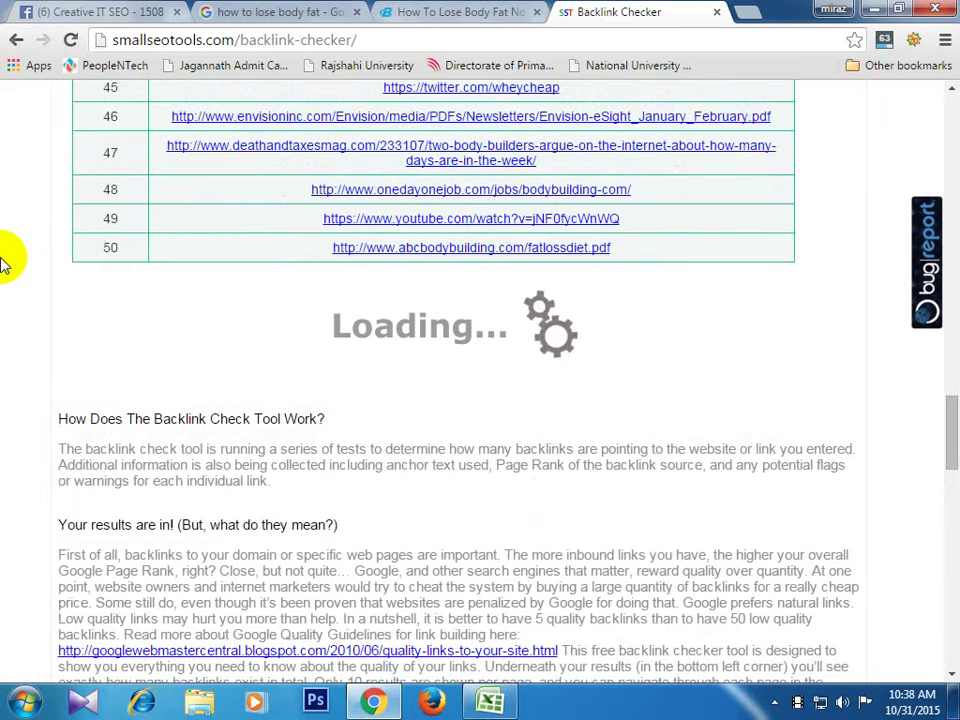
scroll(5, 260, "up", 5)
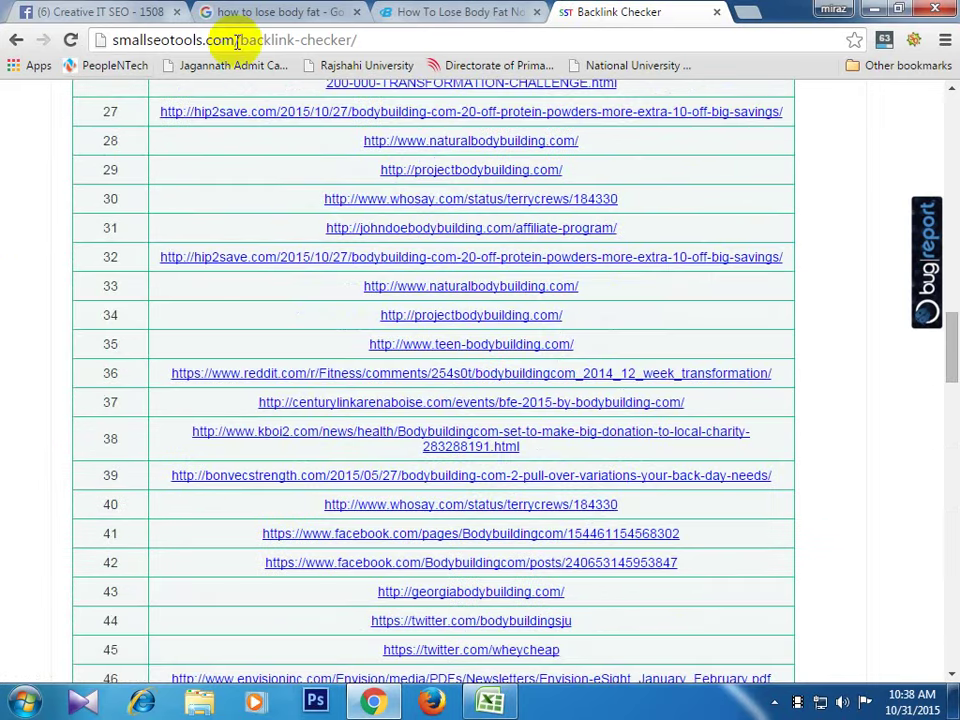
left_click_drag(360, 40, 236, 40)
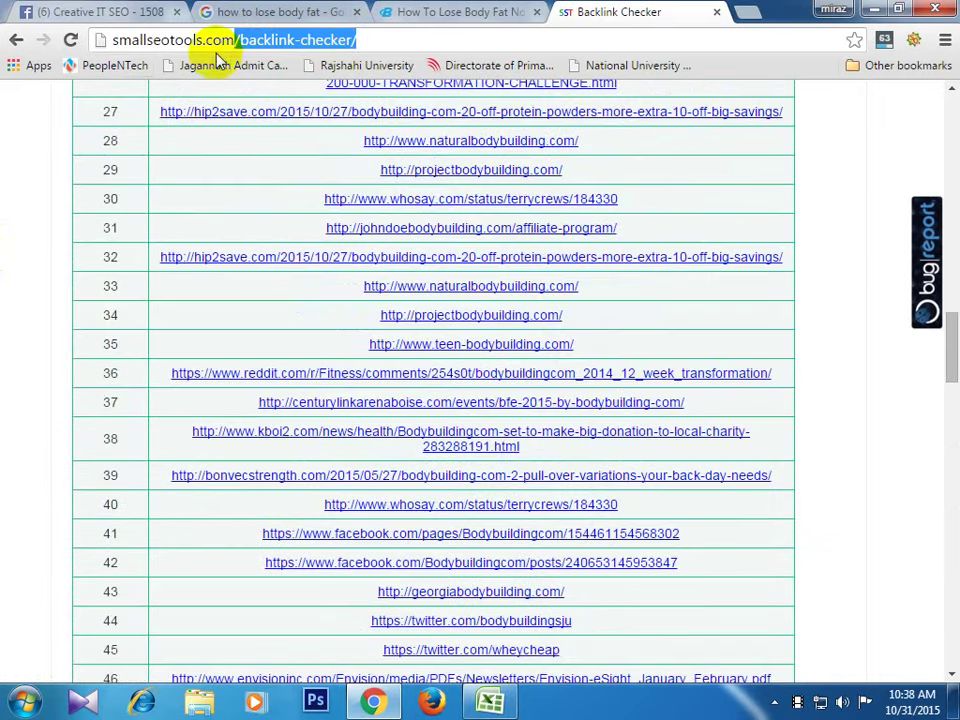
scroll(4, 311, "up", 10)
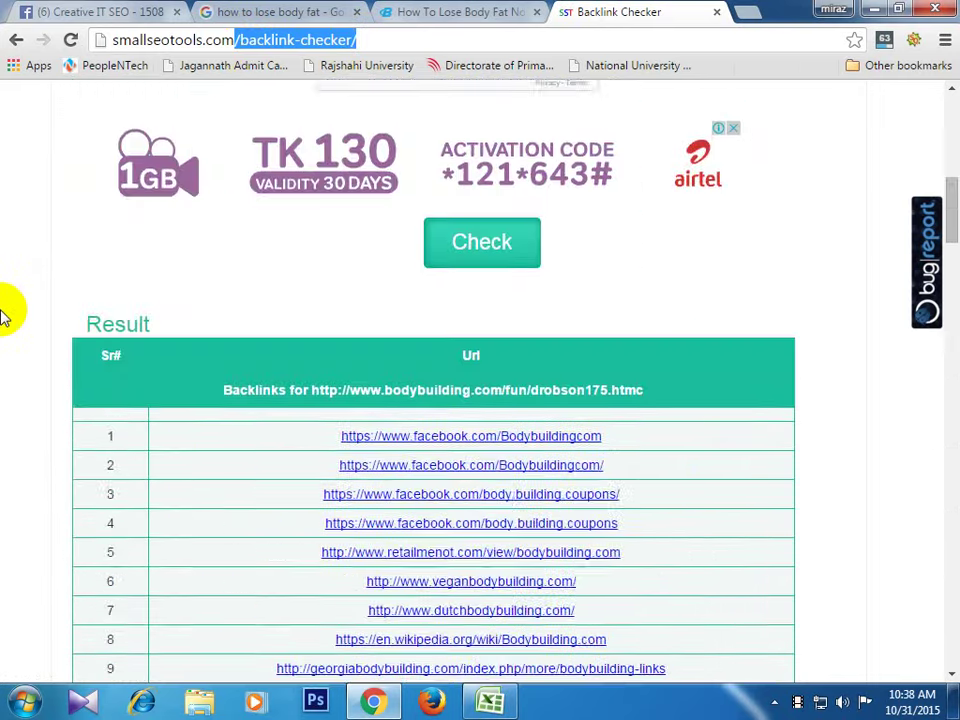
scroll(4, 311, "up", 2)
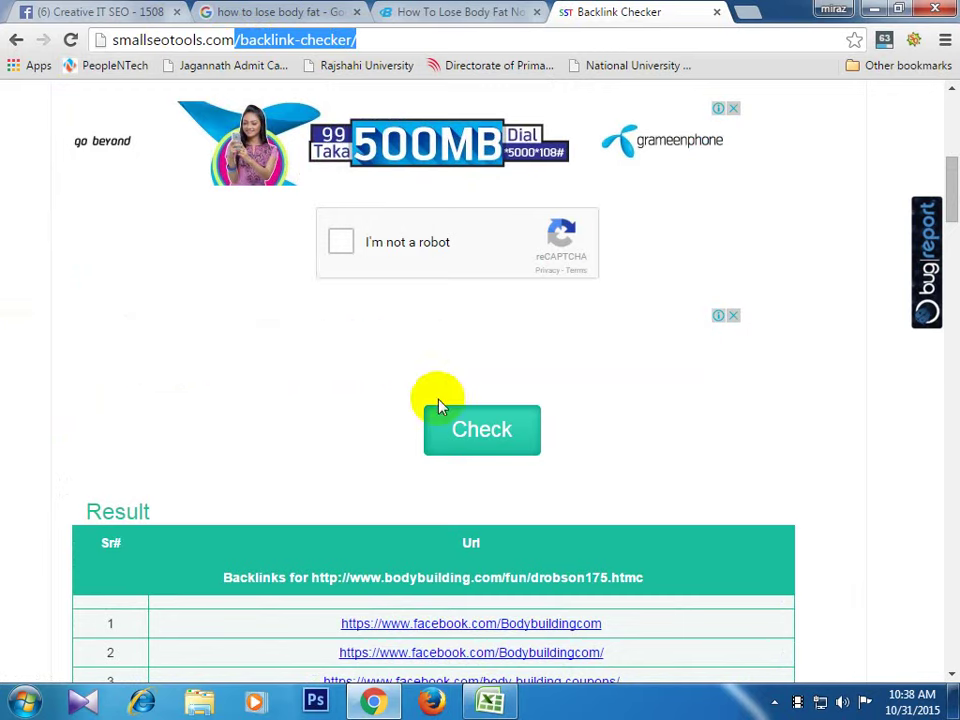
scroll(32, 318, "down", 20)
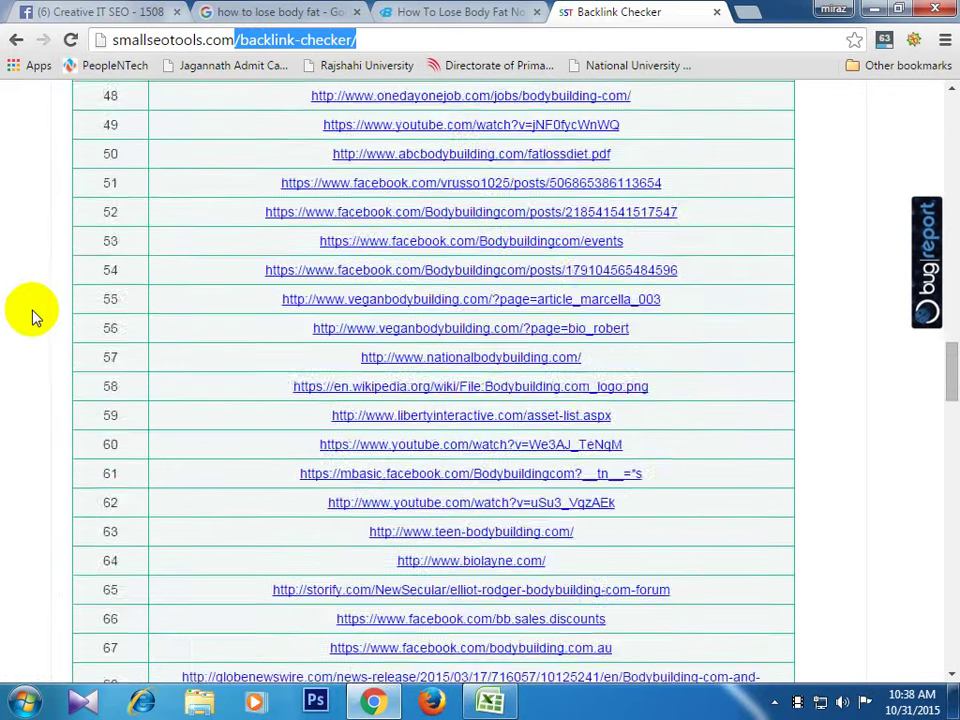
scroll(33, 314, "down", 13)
scroll(34, 311, "up", 2)
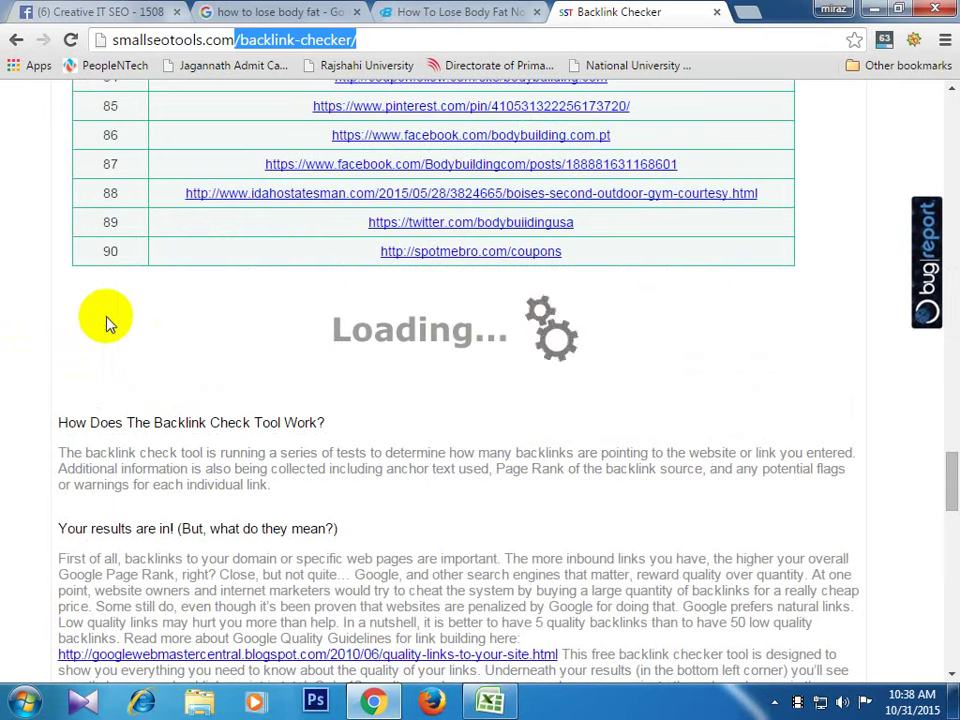
scroll(30, 286, "up", 5)
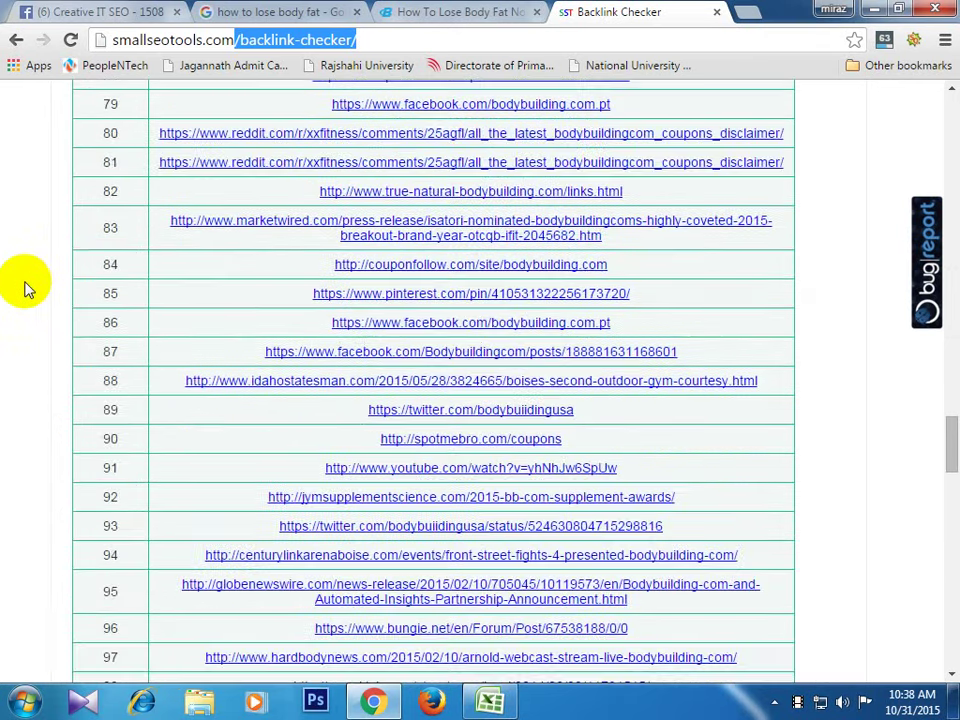
scroll(27, 288, "up", 15)
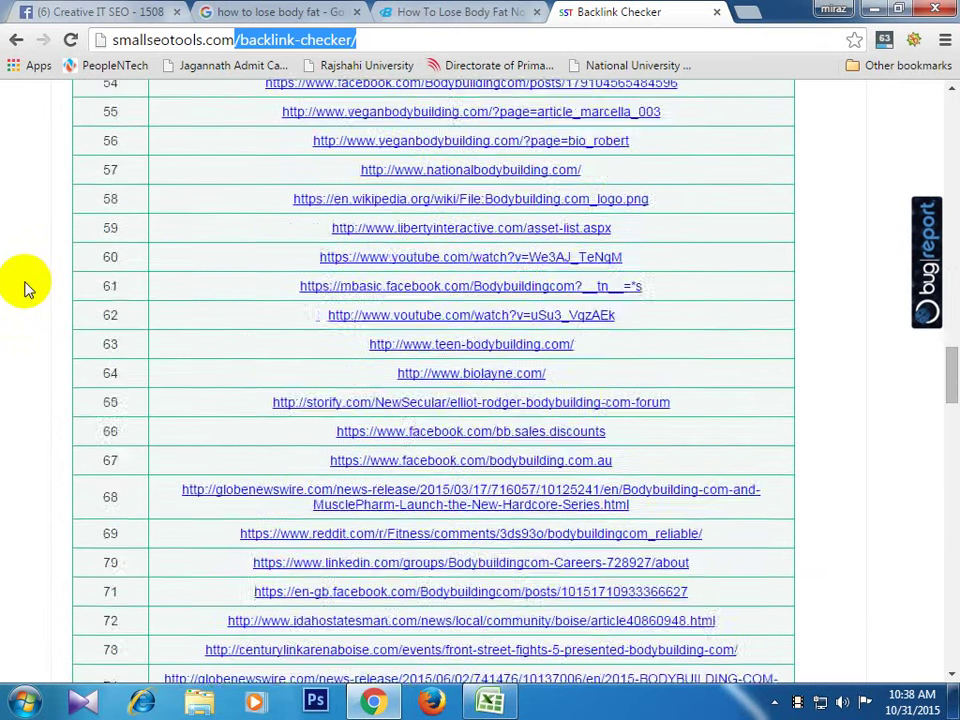
scroll(30, 300, "up", 9)
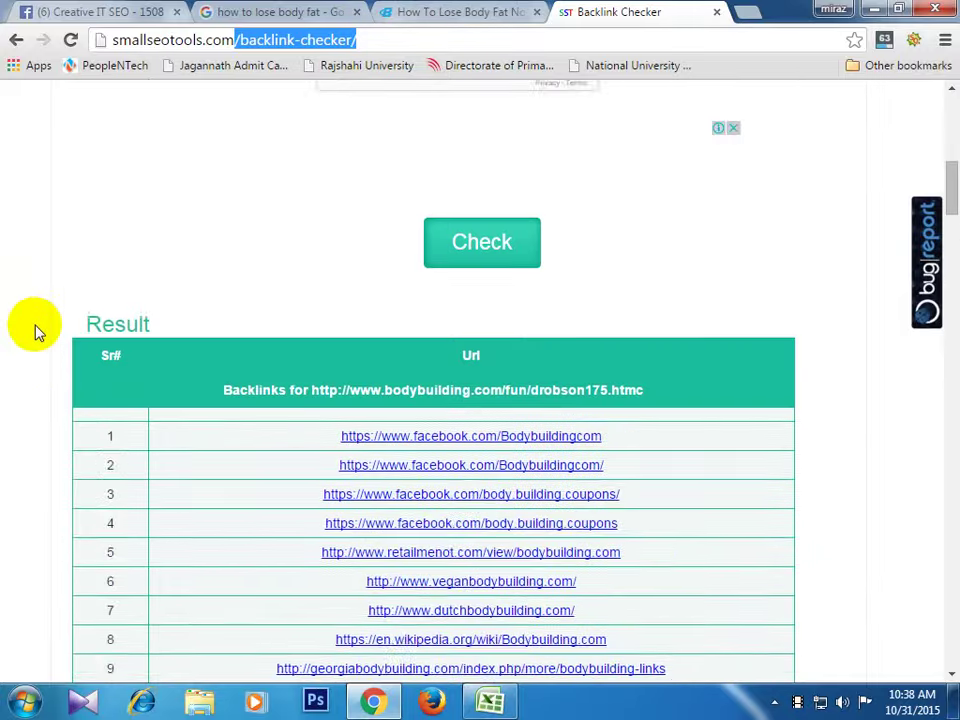
scroll(607, 650, "down", 3)
- Switch to the Excel competitor template and review the first table's Backlinks URL column, selecting cells G12 to G18
left_click(489, 701)
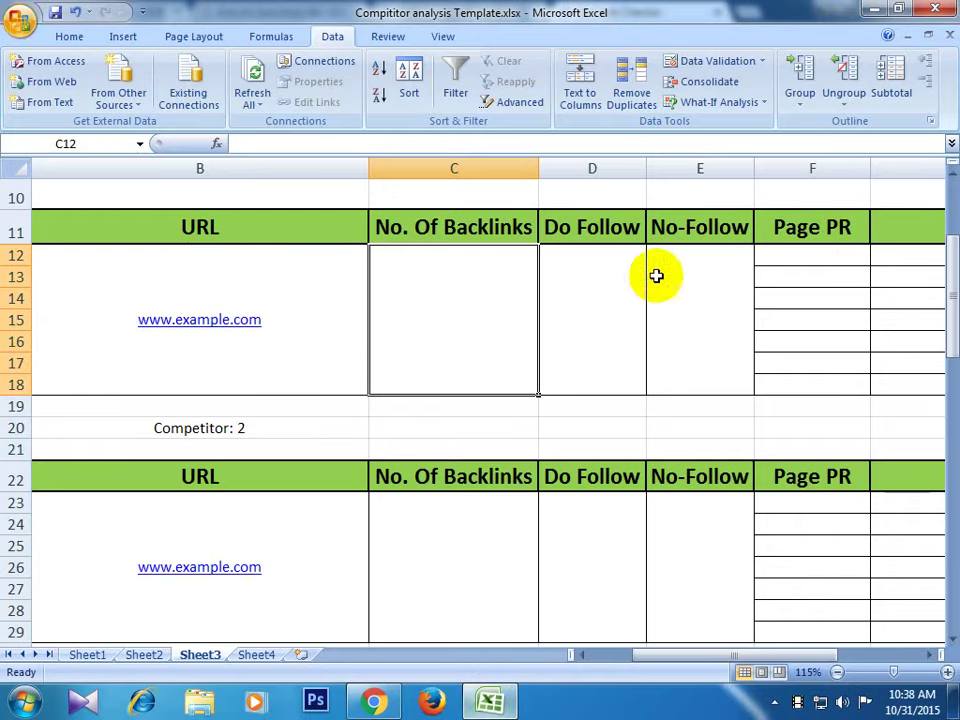
left_click_drag(675, 658, 748, 652)
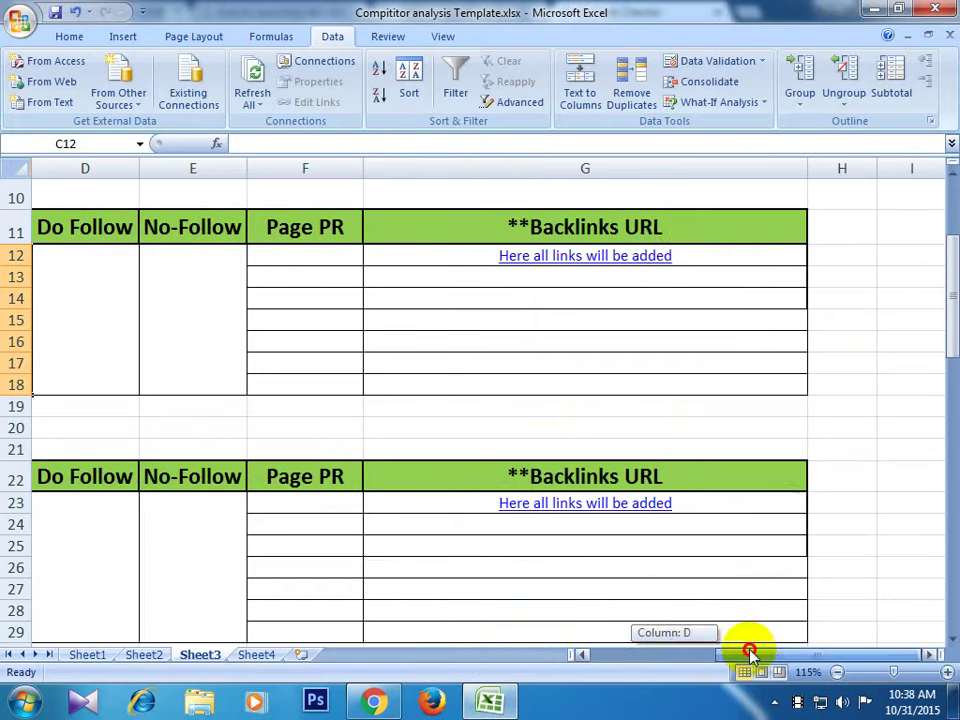
left_click_drag(737, 264, 731, 394)
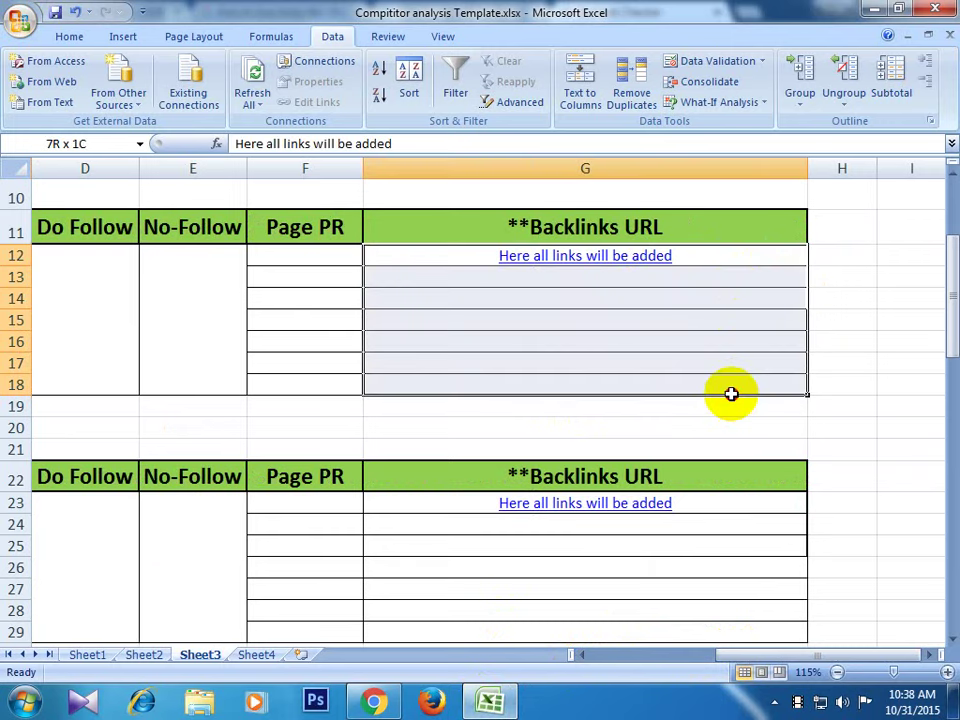
scroll(544, 458, "down", 2)
scroll(414, 304, "up", 4)
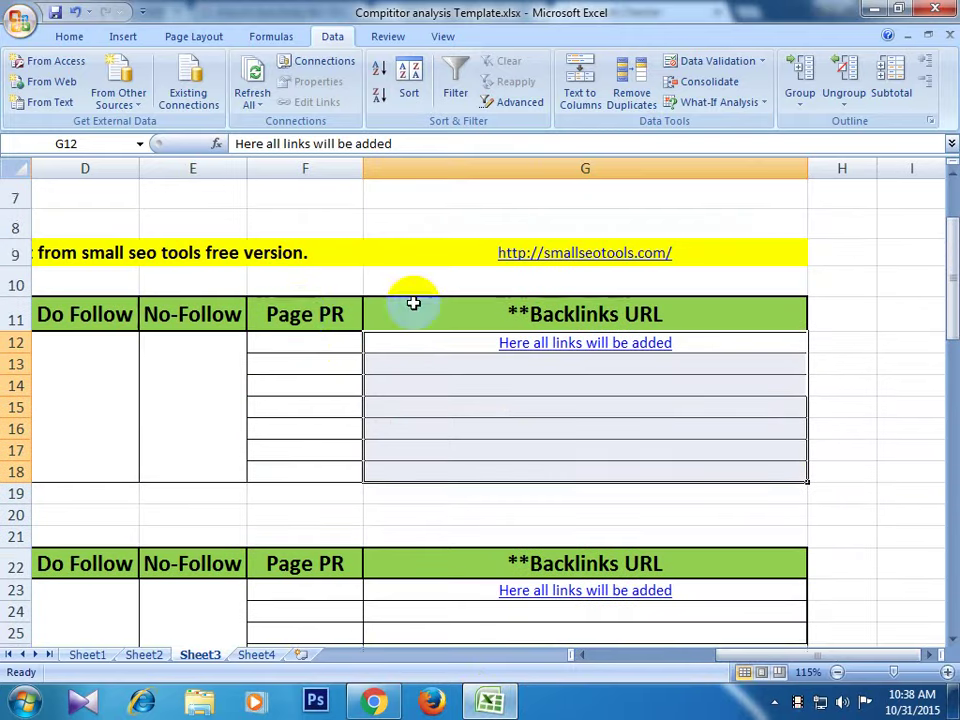
scroll(370, 426, "down", 1)
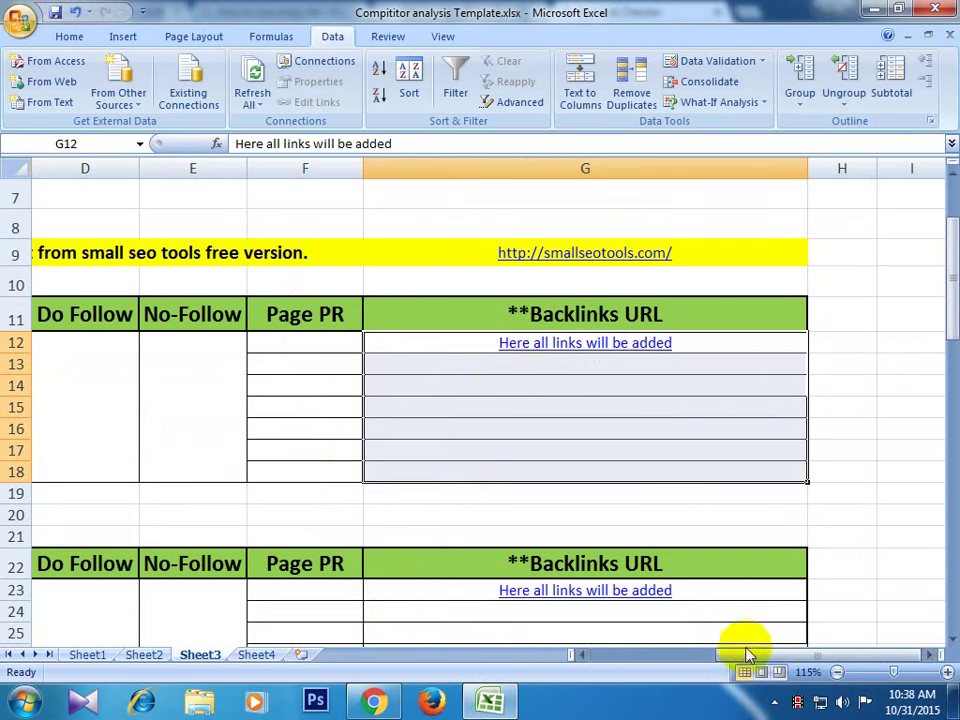
- Review the first table's backlink count and follow columns, and select the first Page PR cell, F12
left_click_drag(745, 660, 542, 360)
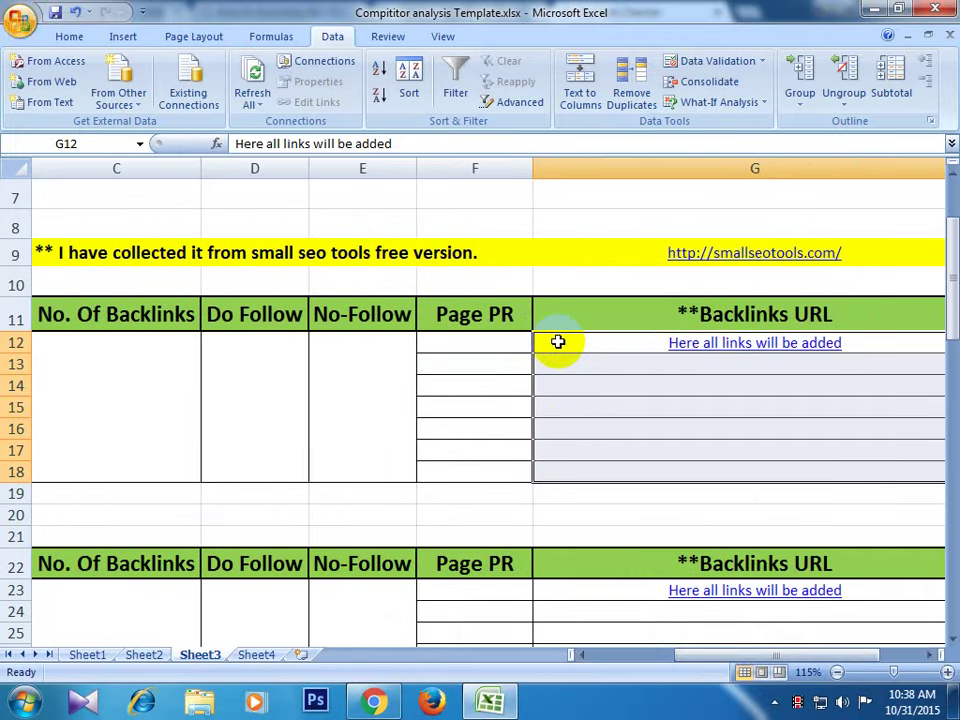
left_click(558, 342)
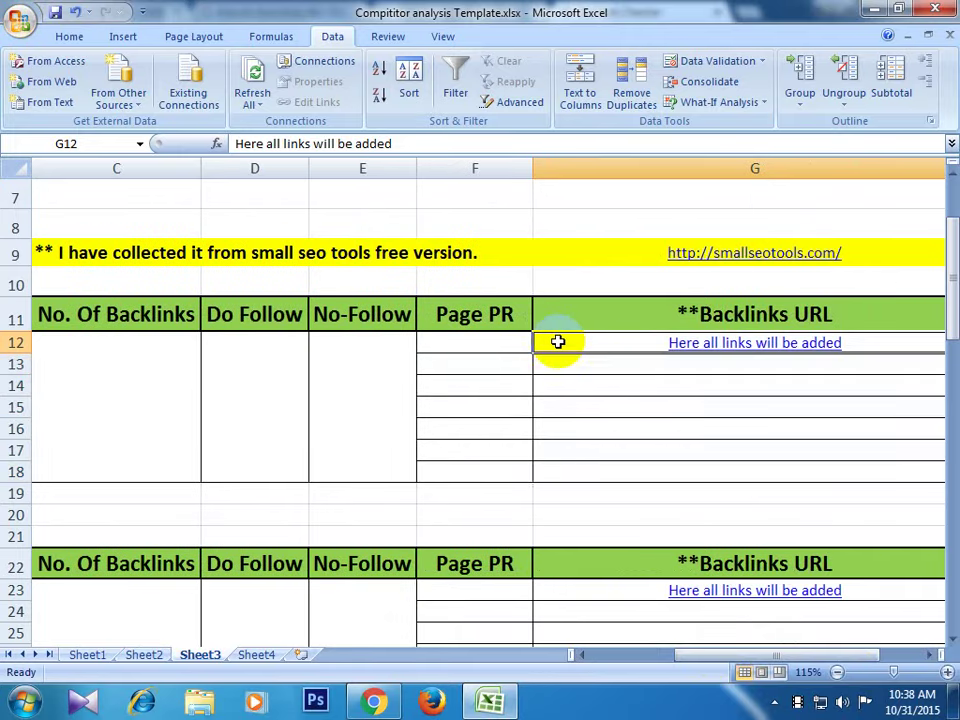
left_click(477, 343)
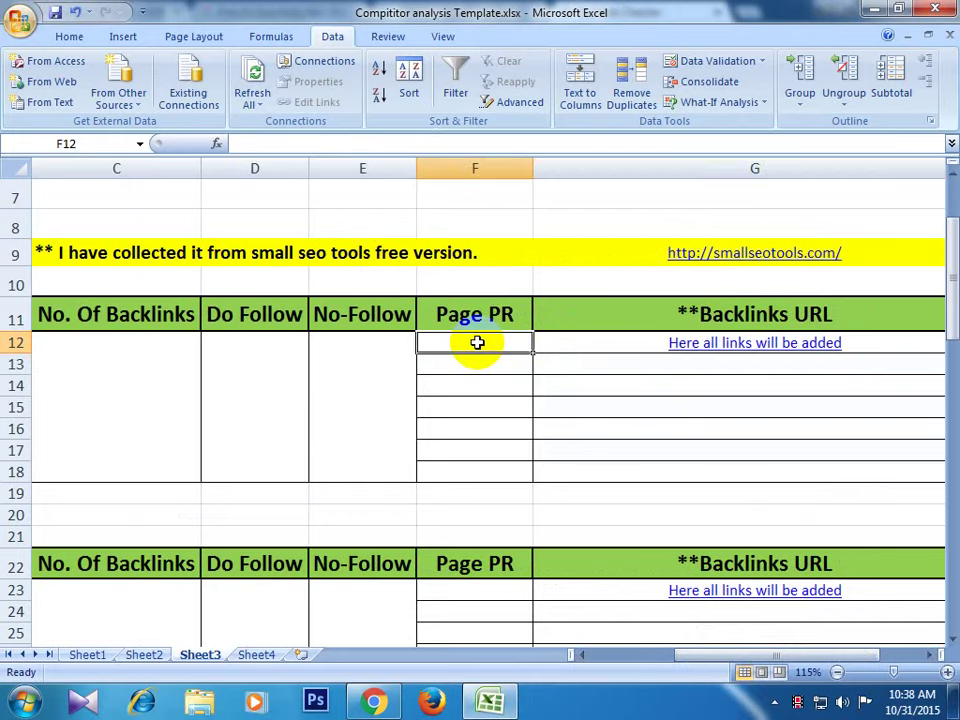
- Return to the Chrome backlink results, open the en.wikipedia.org/wiki/Bodybuilding.com backlink in a new tab, and look through the article
left_click(383, 704)
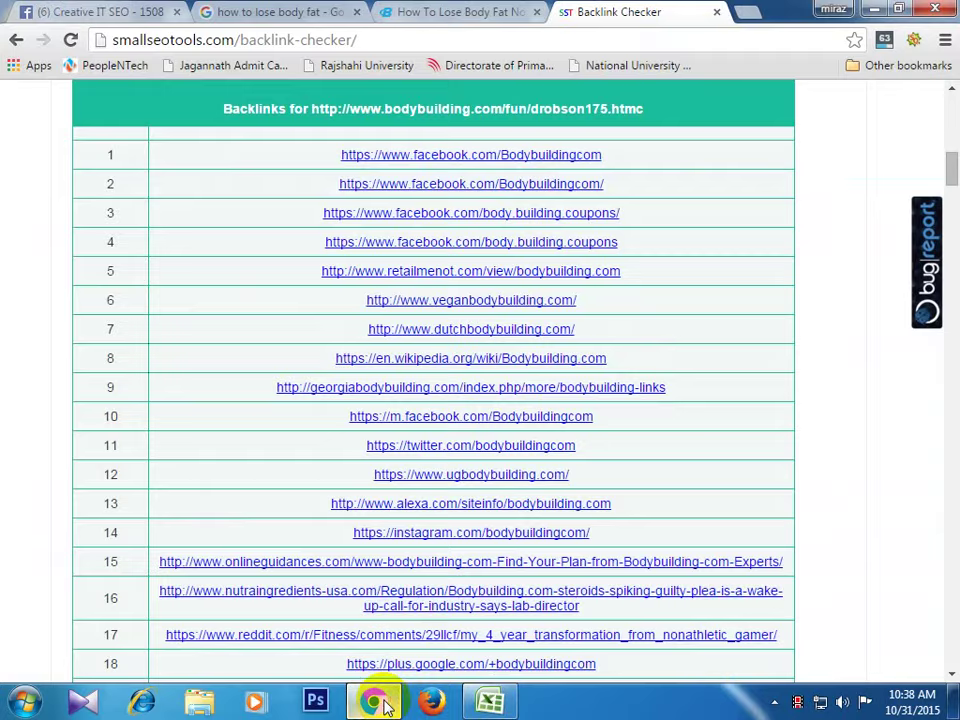
scroll(690, 270, "up", 4)
scroll(671, 263, "down", 5)
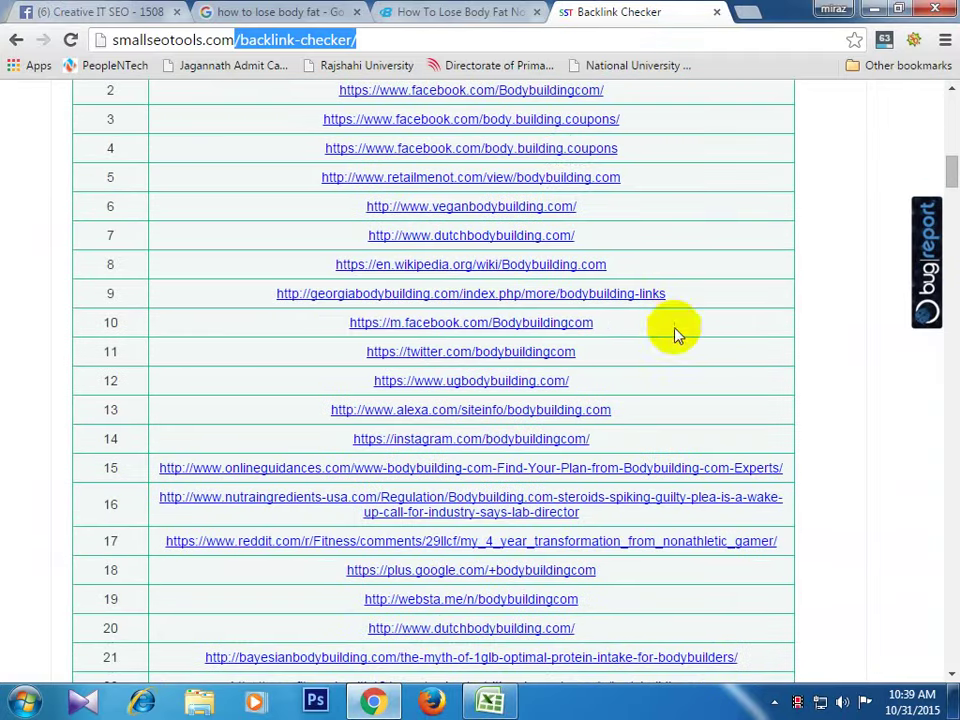
middle_click(588, 265)
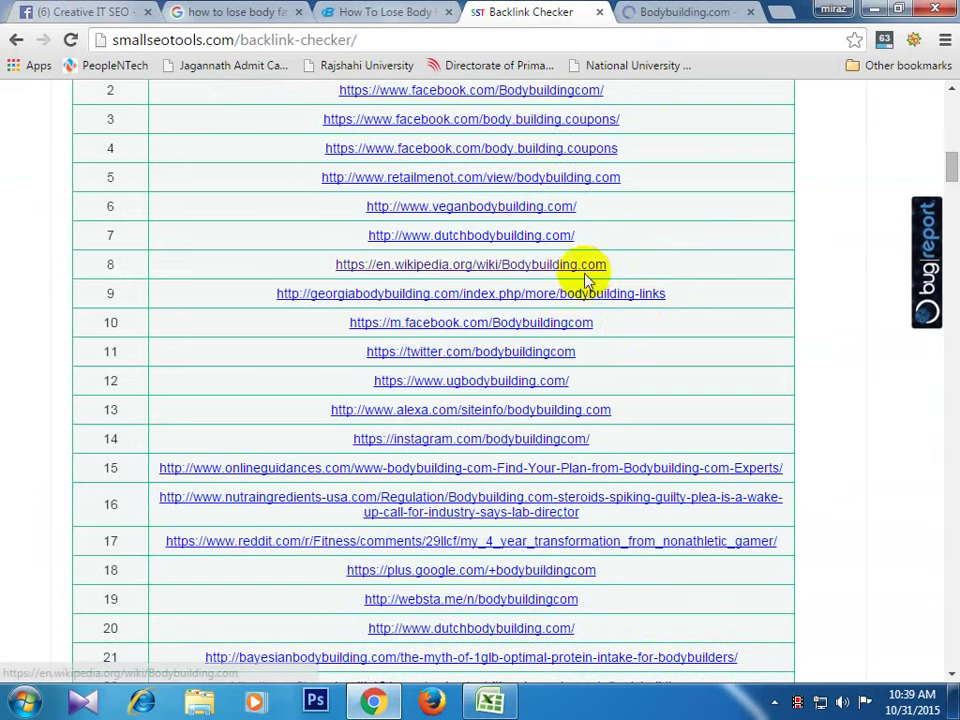
left_click(665, 11)
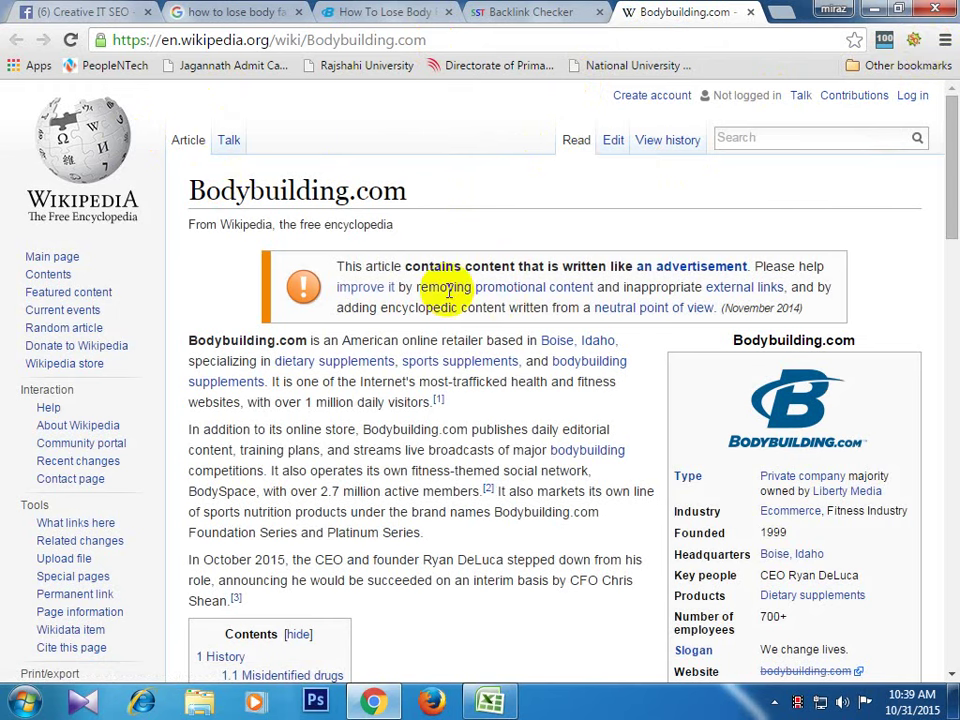
scroll(450, 390, "down", 1)
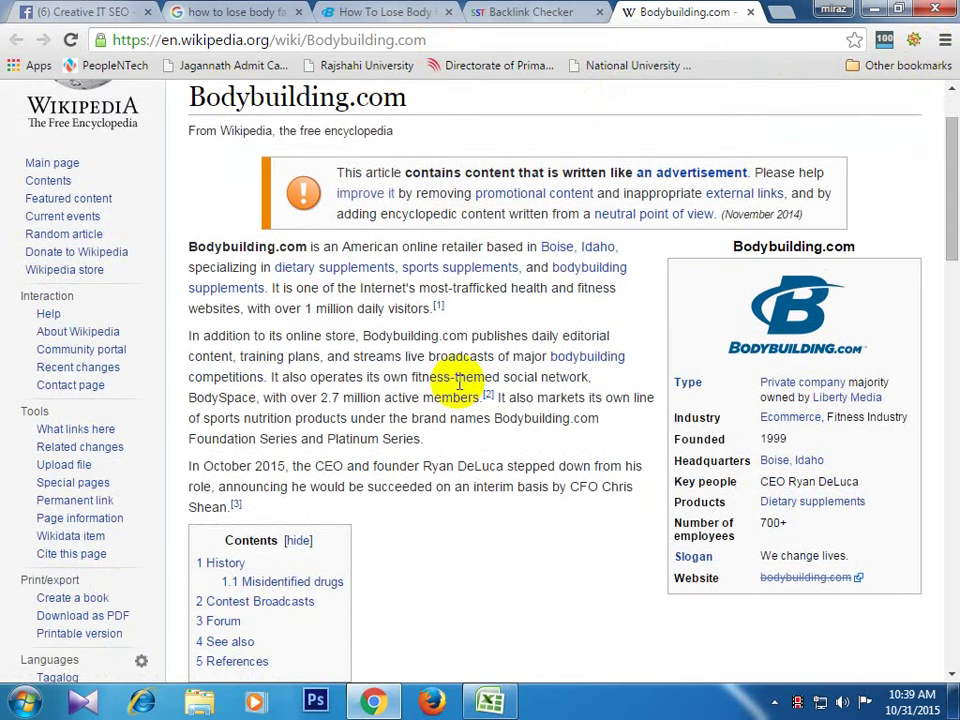
scroll(450, 392, "up", 1)
scroll(439, 171, "down", 20)
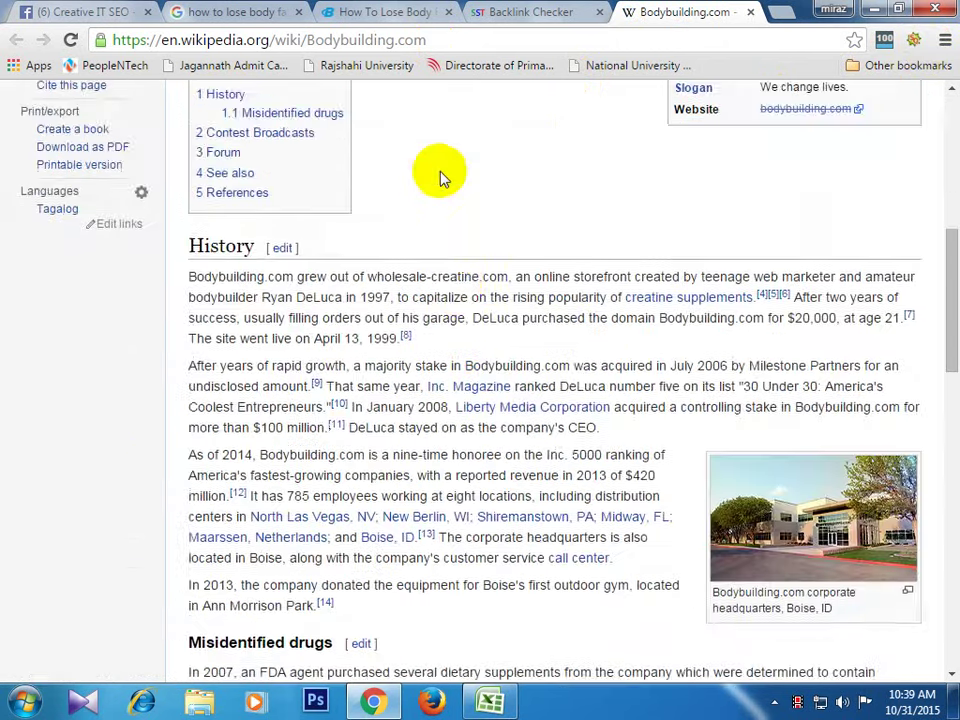
scroll(463, 207, "up", 20)
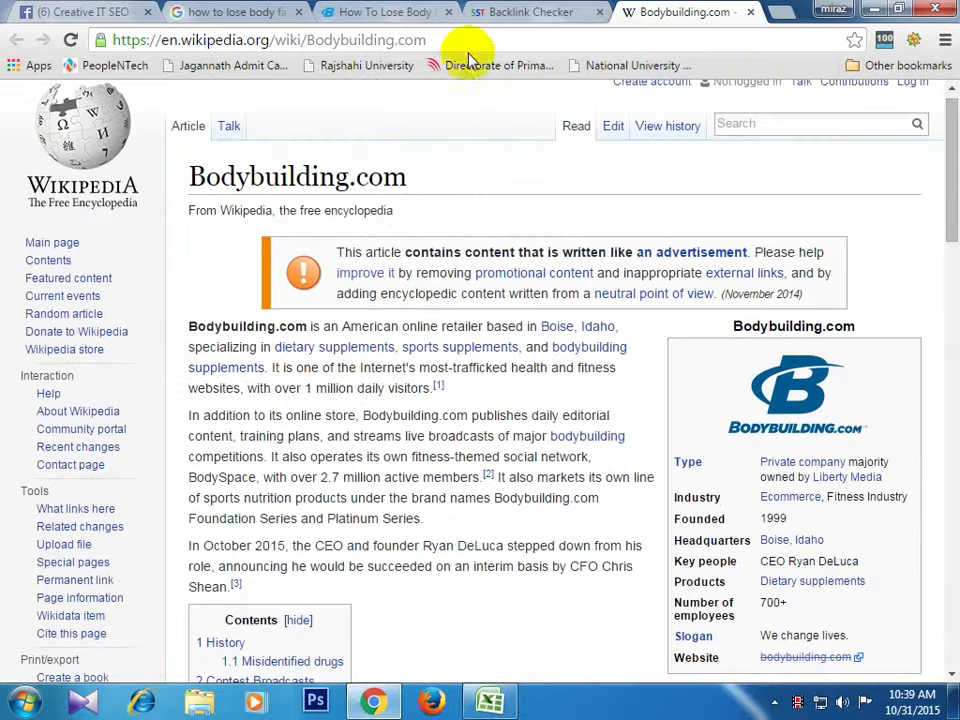
left_click(462, 36)
type("https://en.wikipedia.org/wiki/Bodybuilding.com")
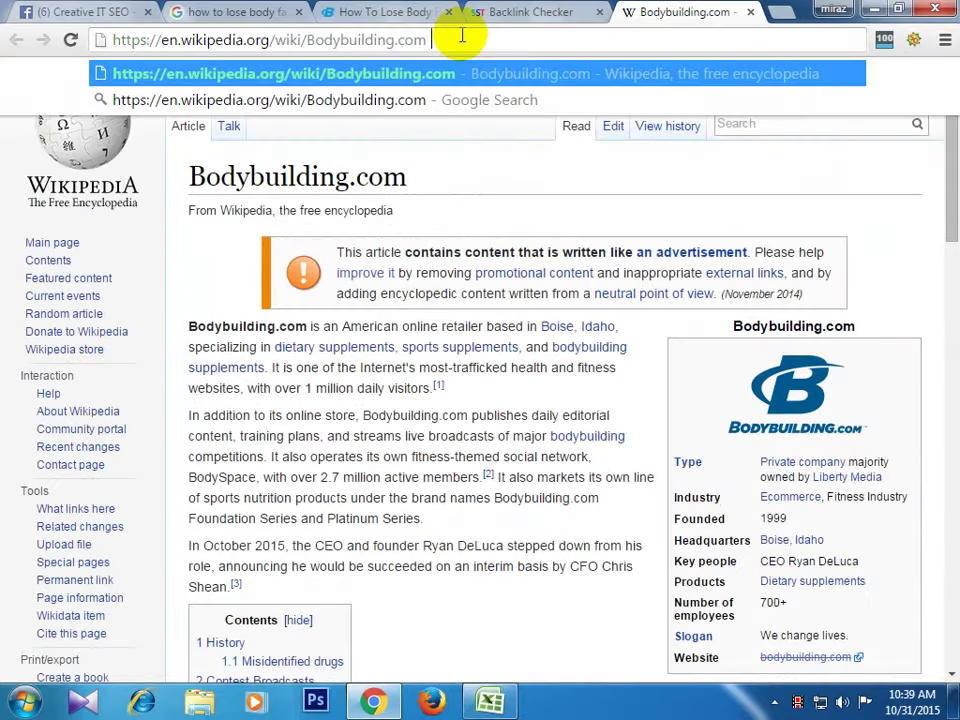
left_click(439, 99)
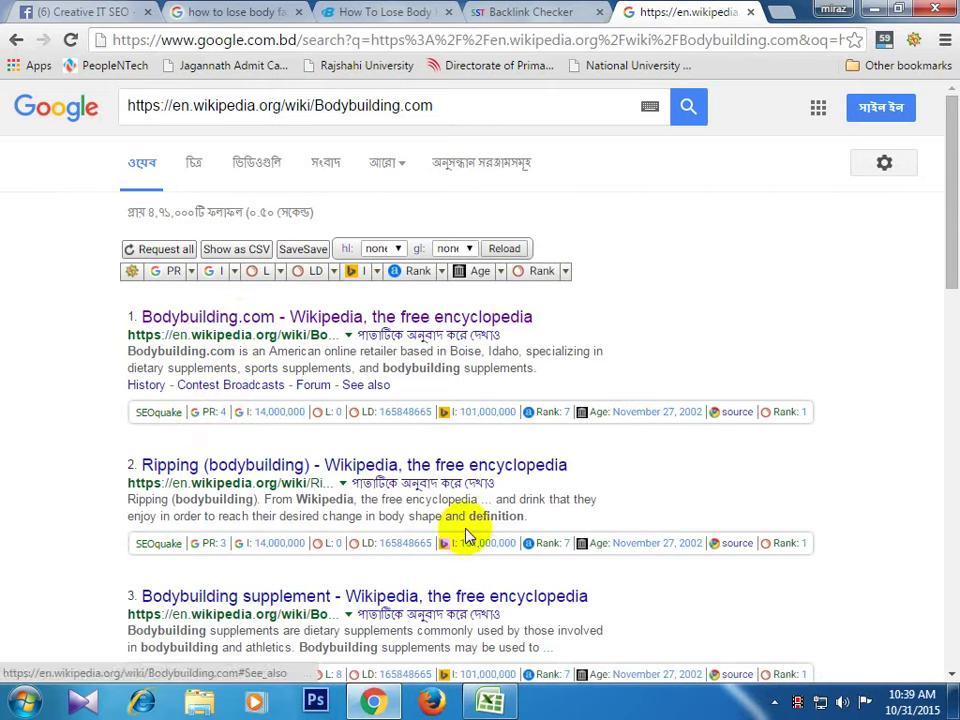
key("alt+Tab")
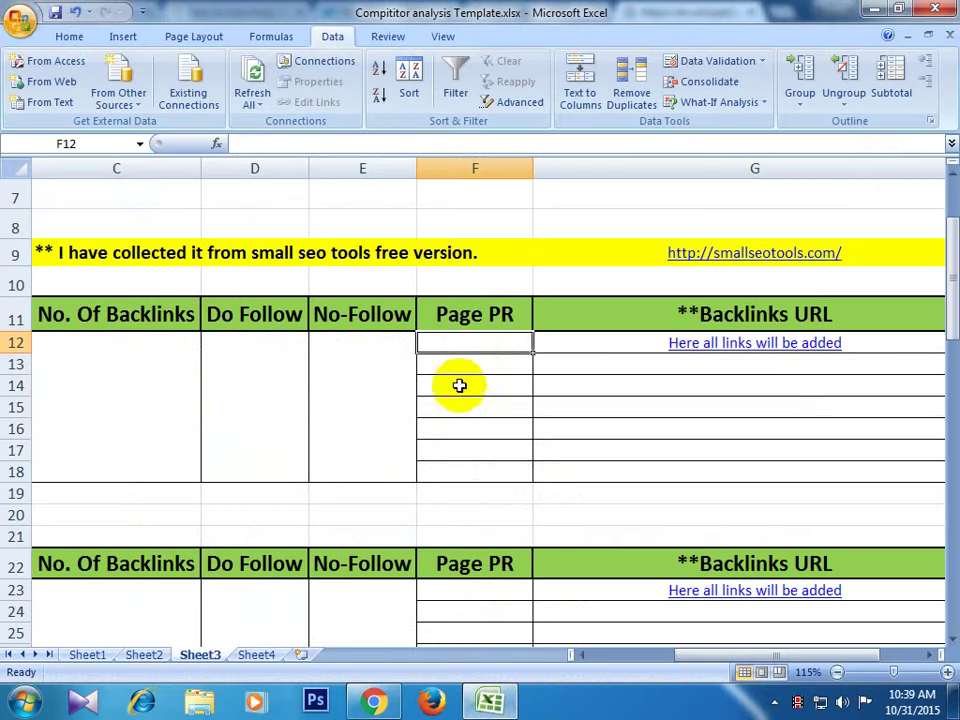
- Switch to Chrome and look through the Backlink Checker's list of bodybuilding.com backlinks, ending at the checker's URL entry
left_click(374, 700)
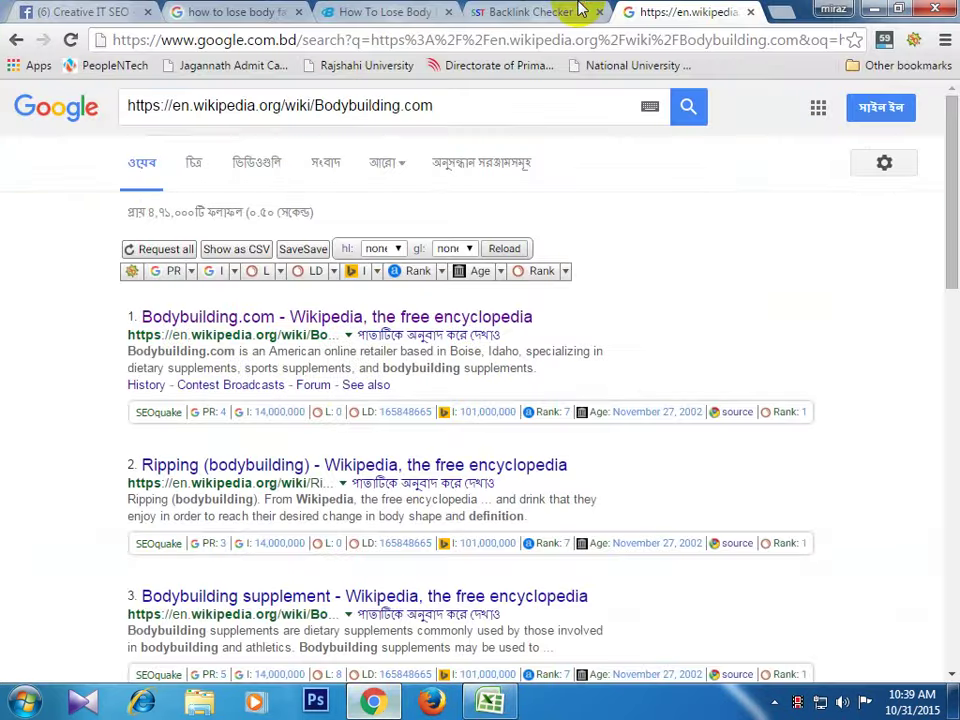
left_click(535, 11)
scroll(868, 257, "up", 1)
scroll(806, 251, "up", 5)
scroll(786, 306, "down", 20)
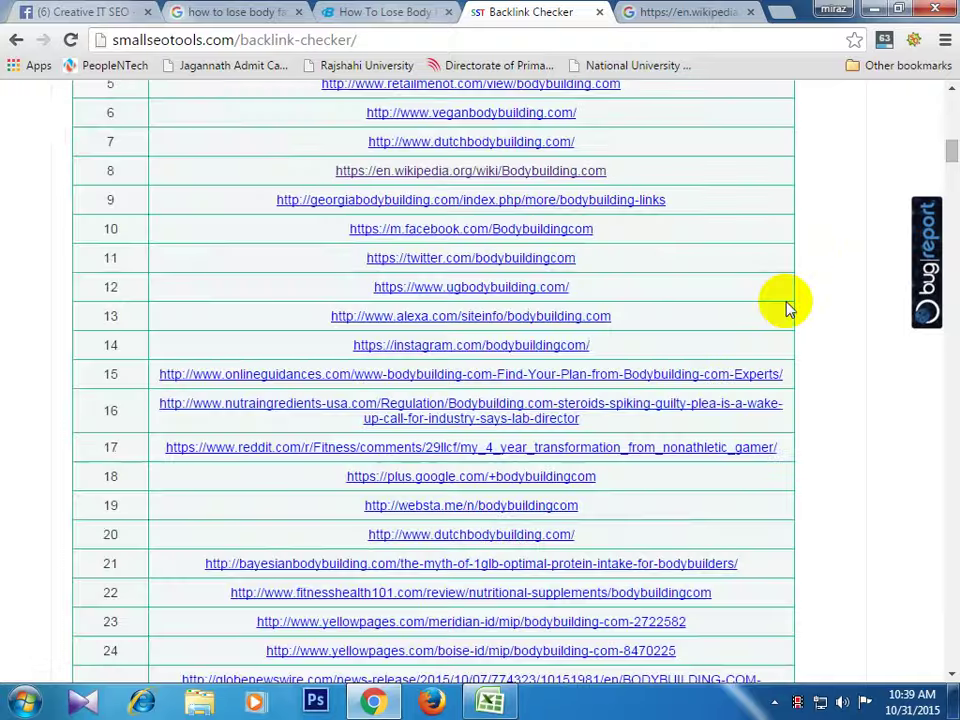
scroll(795, 288, "down", 20)
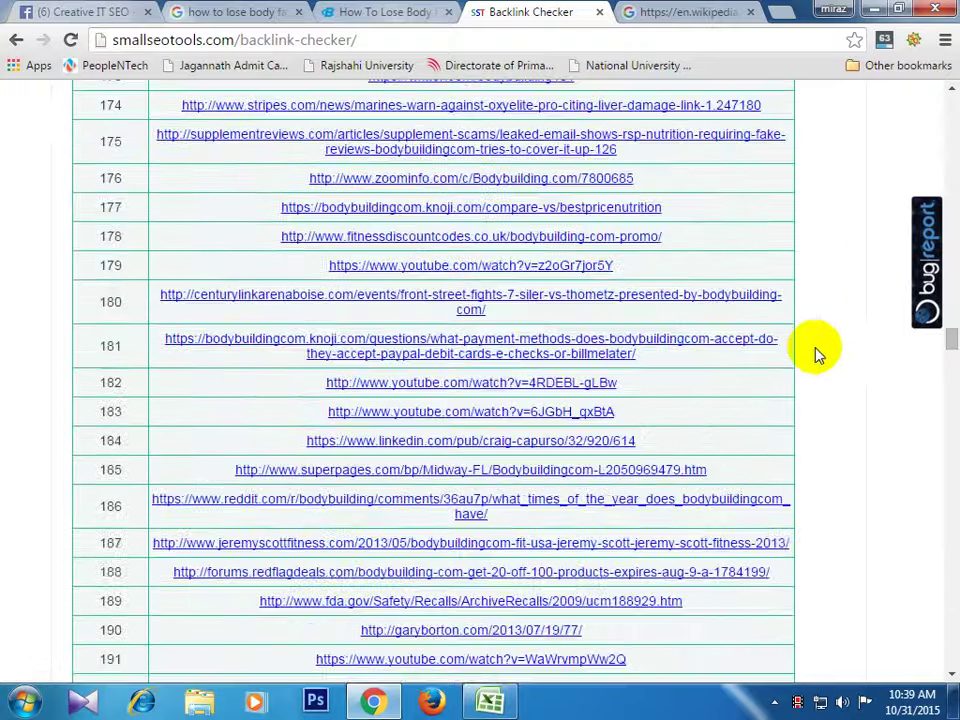
left_click_drag(952, 368, 943, 64)
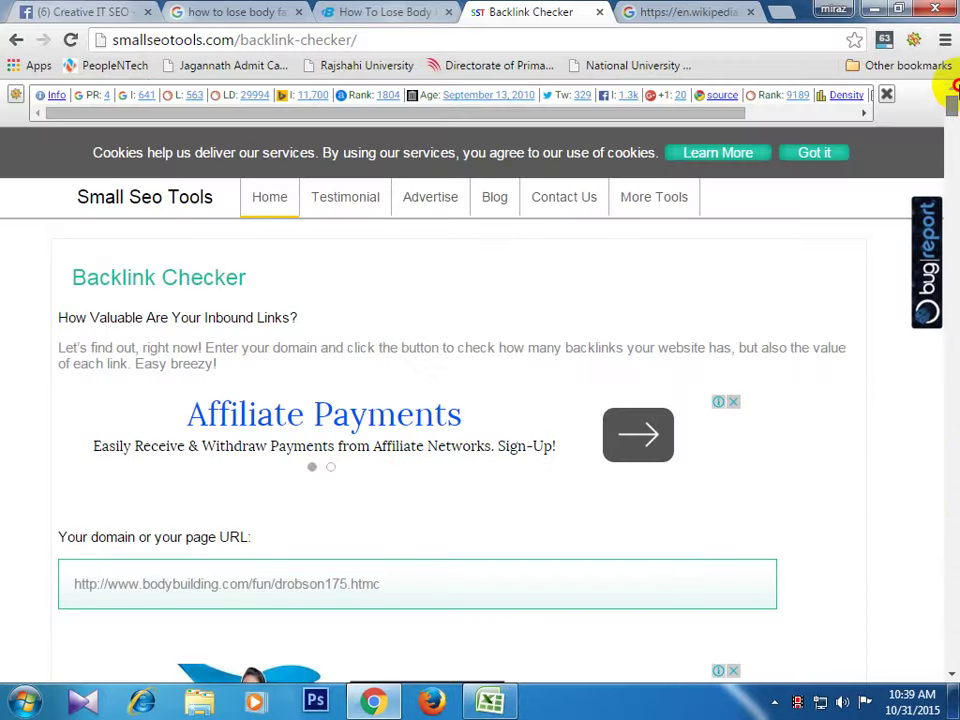
- Review the Excel template's backlink columns, close the Backlink Checker page in Chrome, and return to the template
left_click(489, 700)
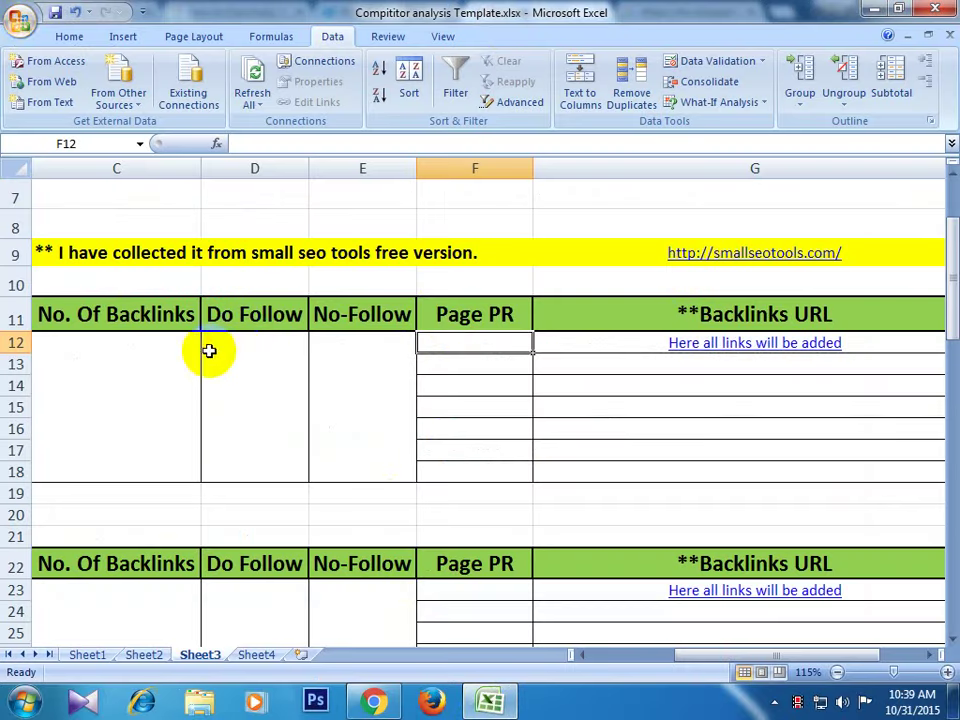
left_click(373, 700)
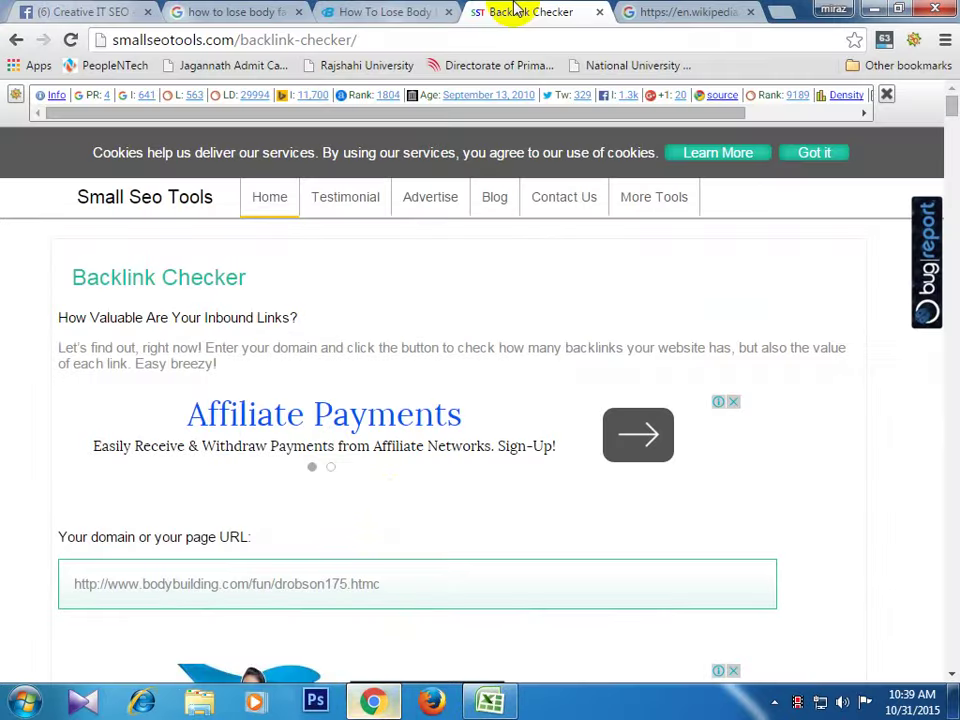
left_click(599, 12)
left_click(490, 700)
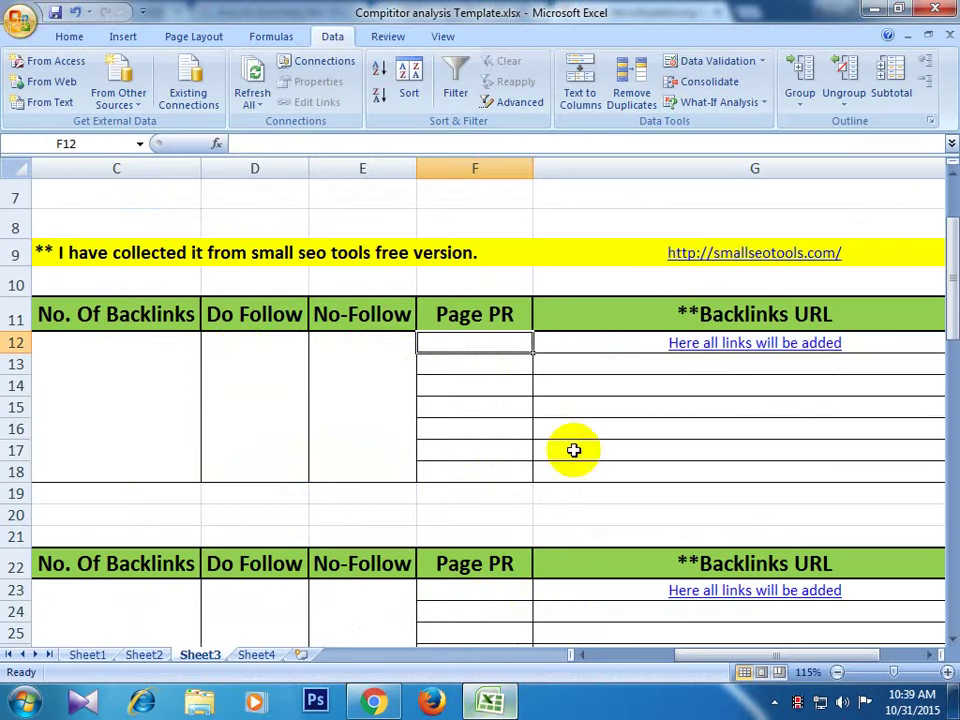
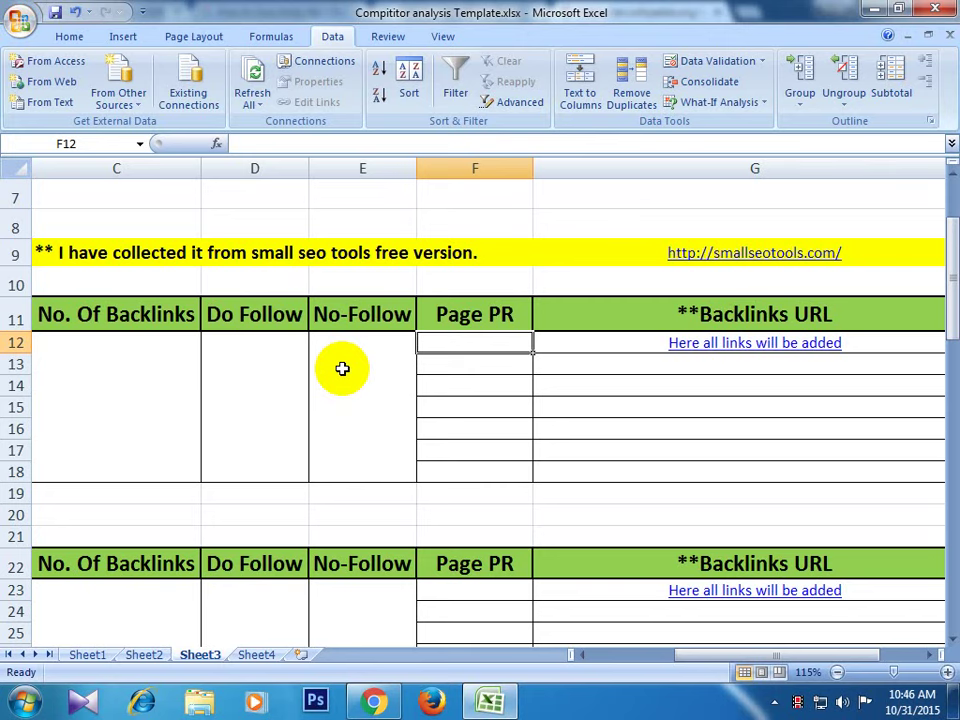
- Switch to Chrome and look over the bodybuilding.com article on losing body fat
left_click(372, 702)
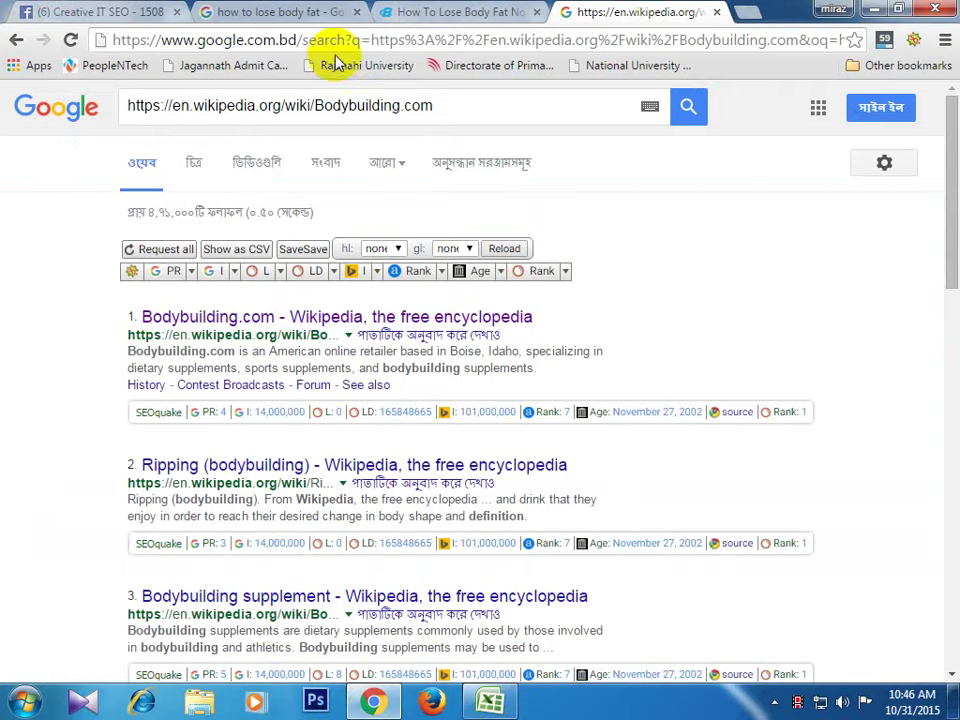
left_click(277, 11)
left_click(445, 10)
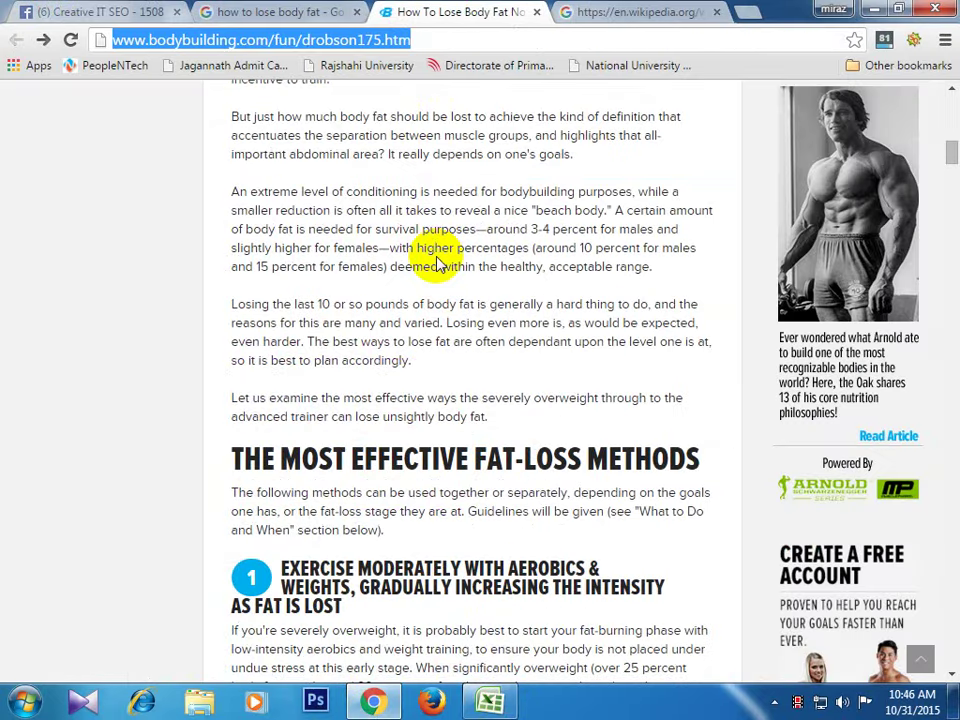
scroll(439, 261, "up", 5)
scroll(550, 255, "down", 5)
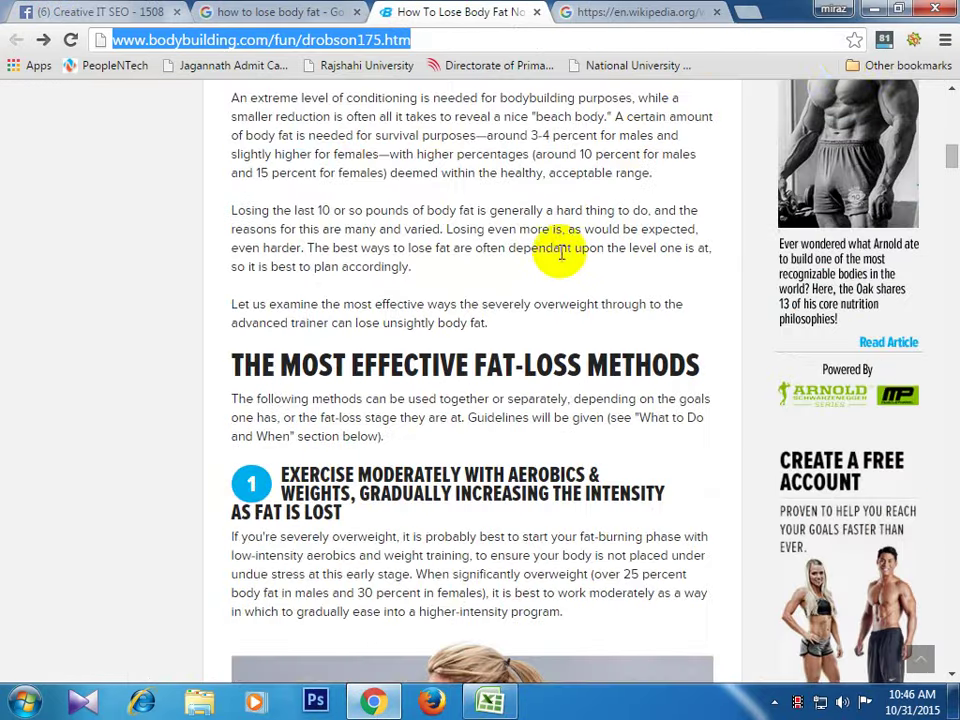
- Reload the bodybuilding.com article, disable SEOquake, and turn on the MozBar to display the page's authority metrics
left_click(884, 40)
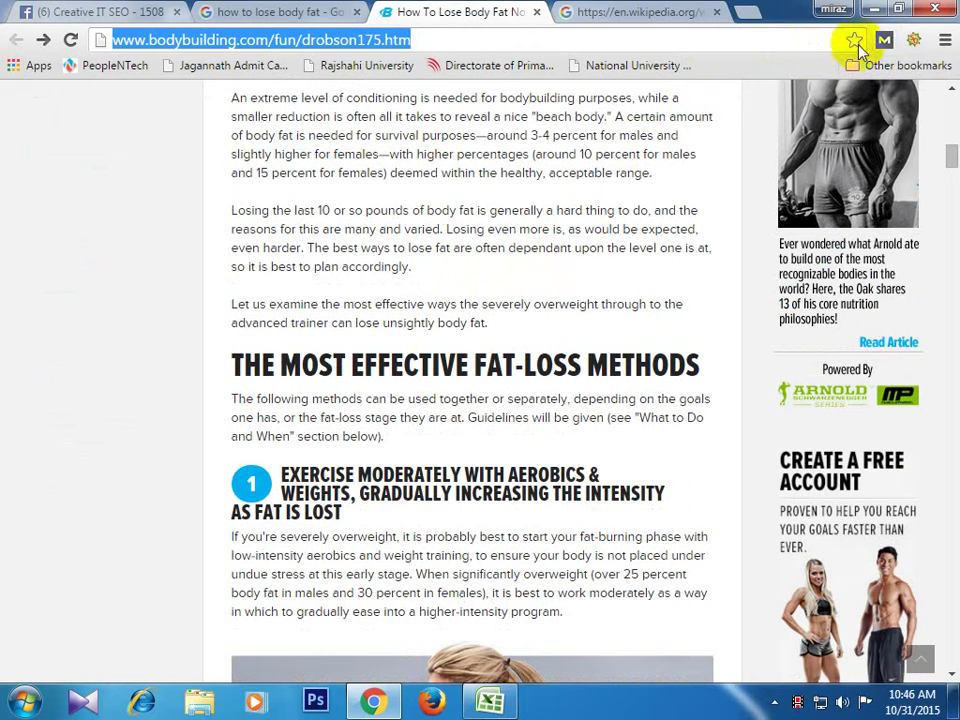
left_click(506, 40)
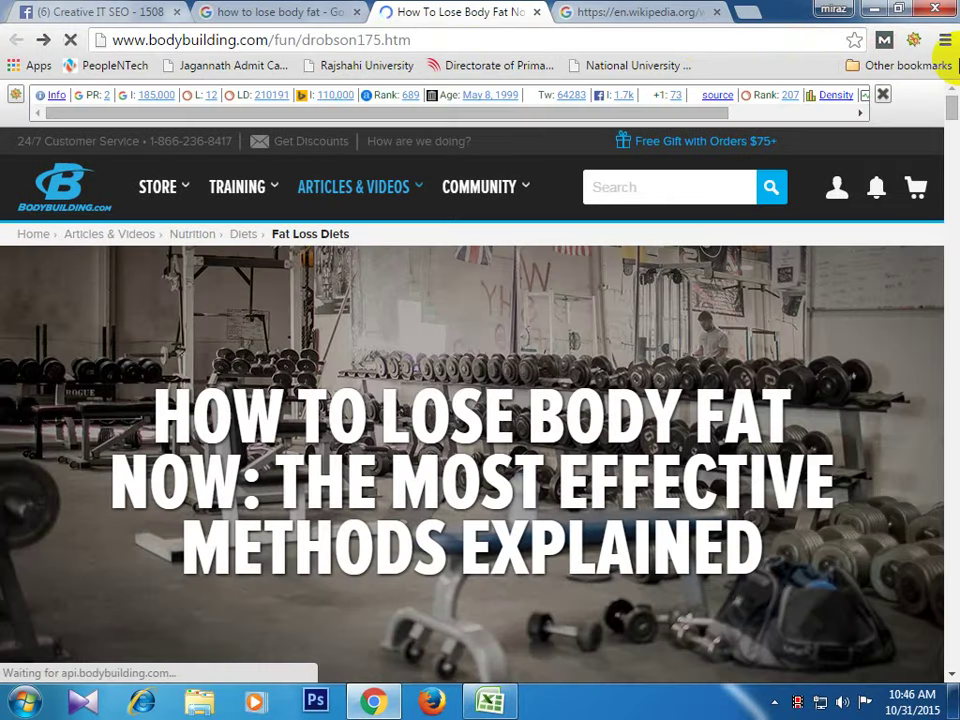
left_click(912, 42)
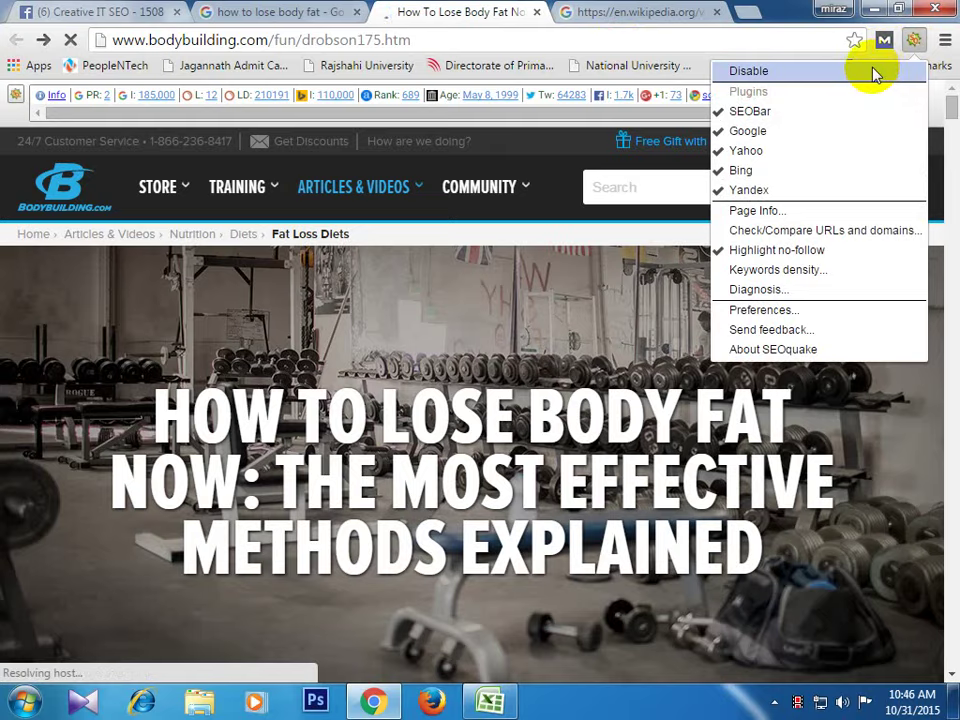
left_click(874, 71)
left_click(884, 40)
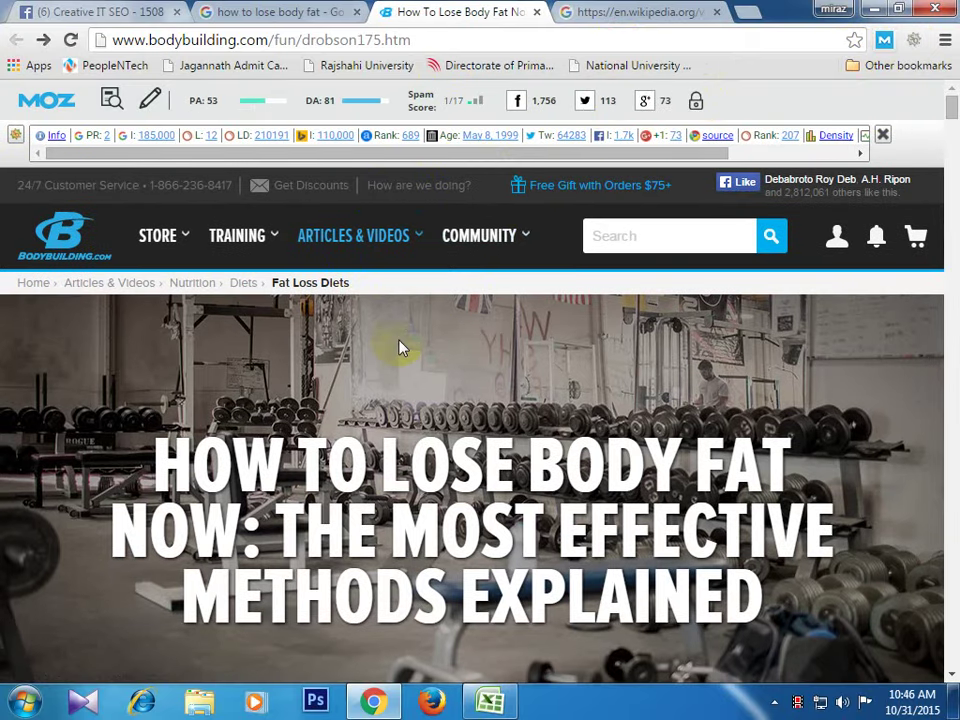
- Look through the bodybuilding.com article down to its reader comments, highlighting one commenter's name and text
scroll(395, 360, "down", 10)
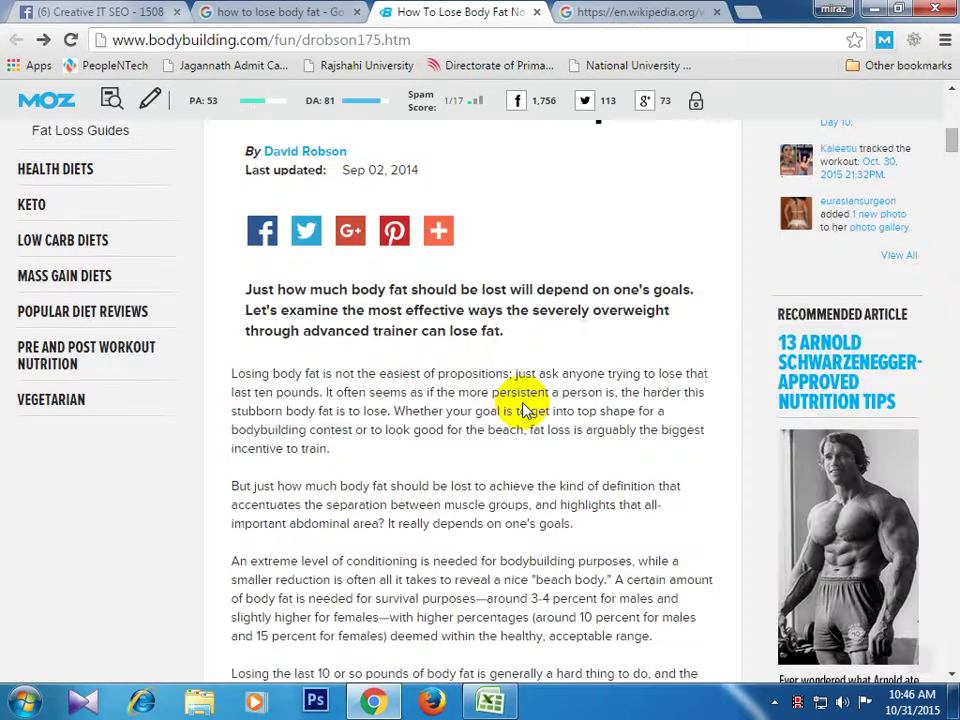
scroll(560, 397, "down", 5)
left_click_drag(945, 249, 915, 605)
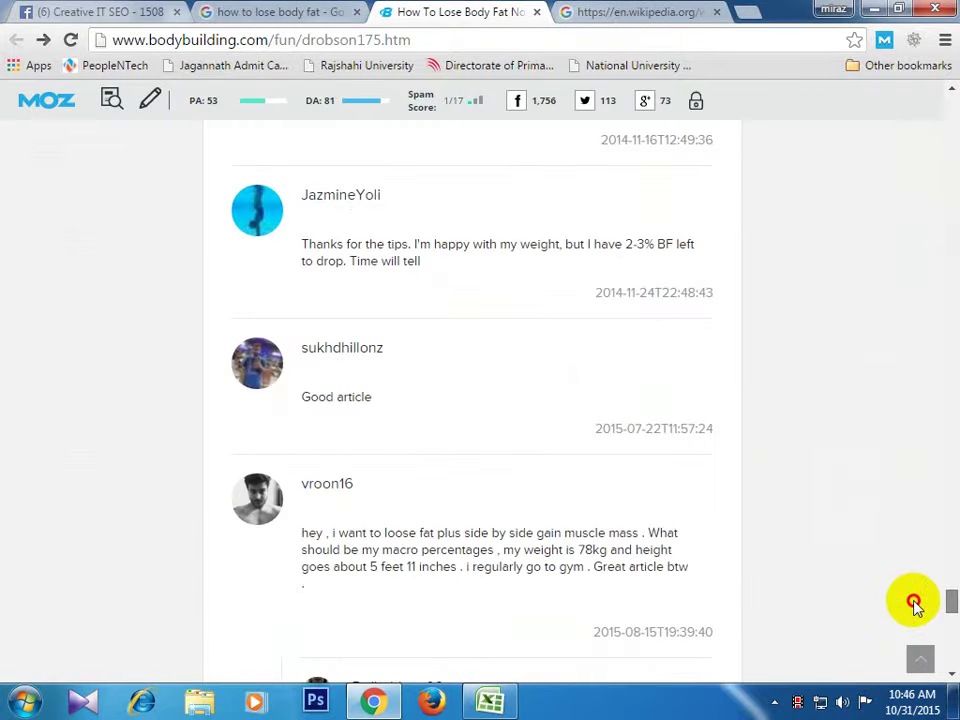
left_click_drag(346, 194, 349, 272)
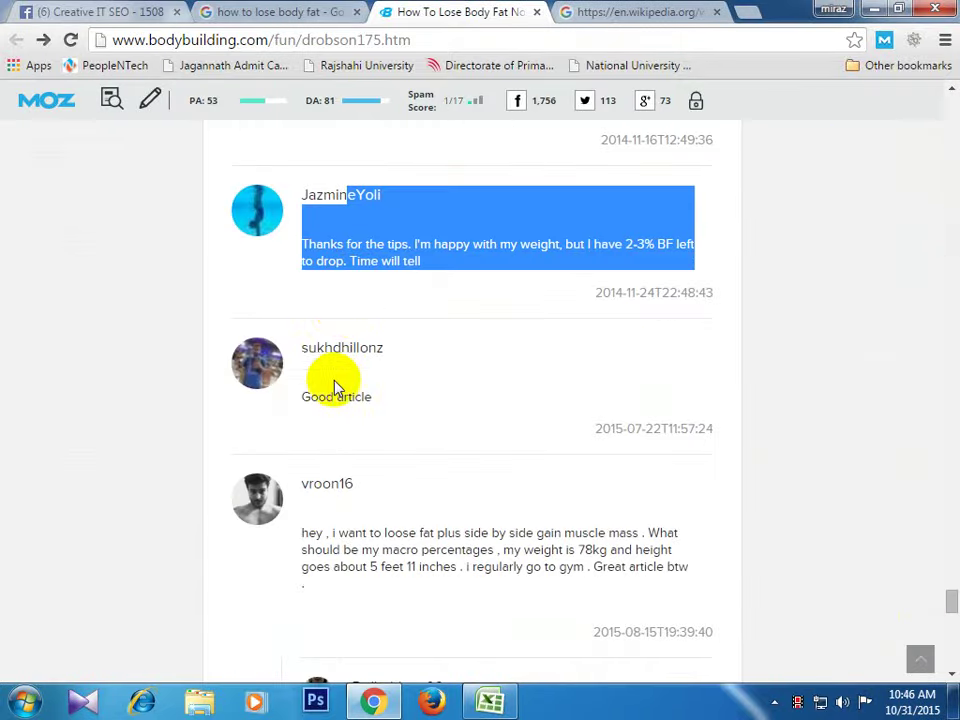
left_click(308, 348)
scroll(400, 490, "down", 3)
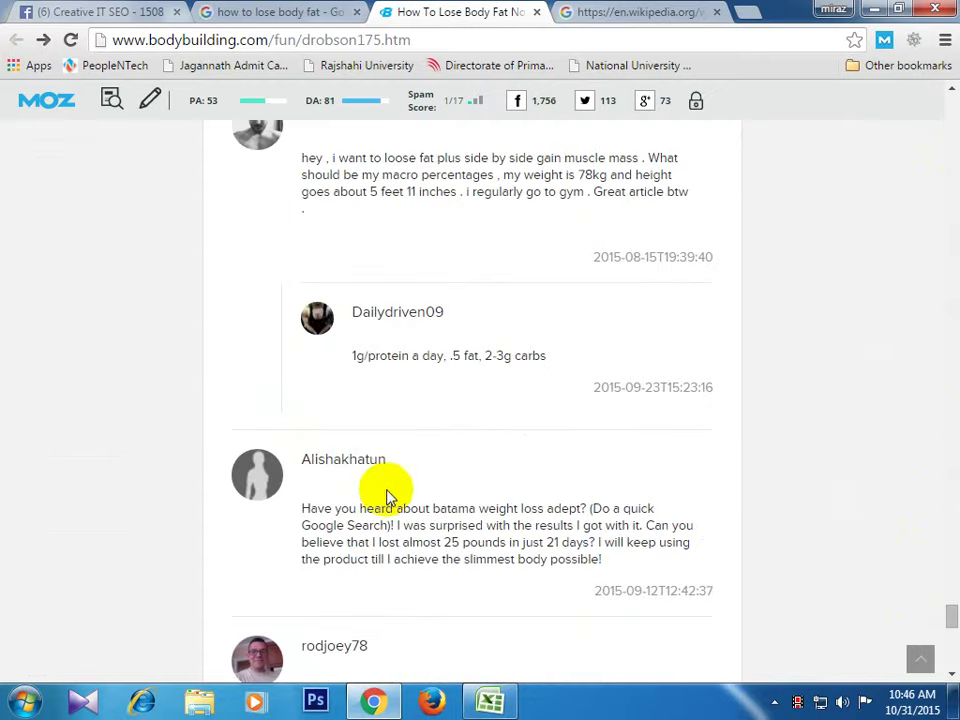
- Go to page 4 of the "how to lose body fat" Google results and open the Rebooted Body article in a new tab
left_click(245, 12)
scroll(456, 390, "down", 15)
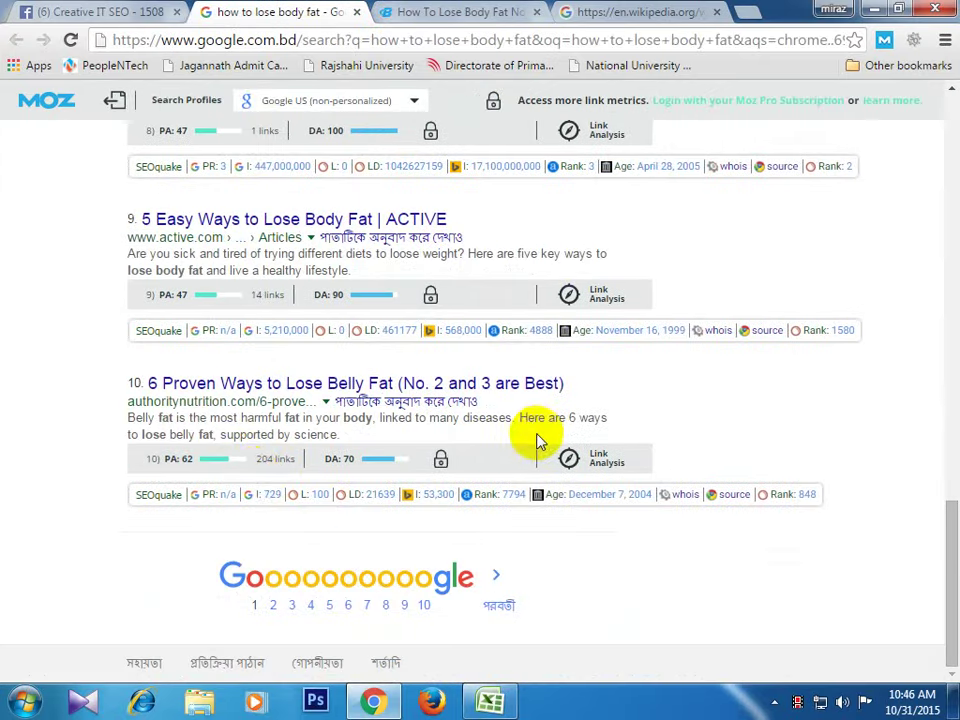
left_click(298, 606)
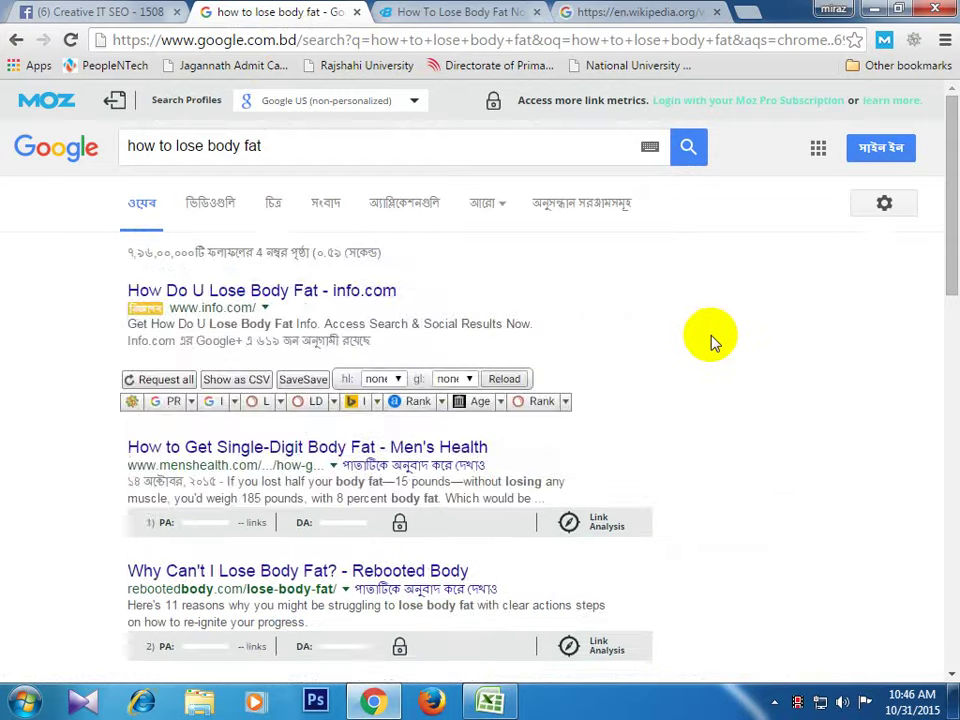
scroll(711, 338, "down", 3)
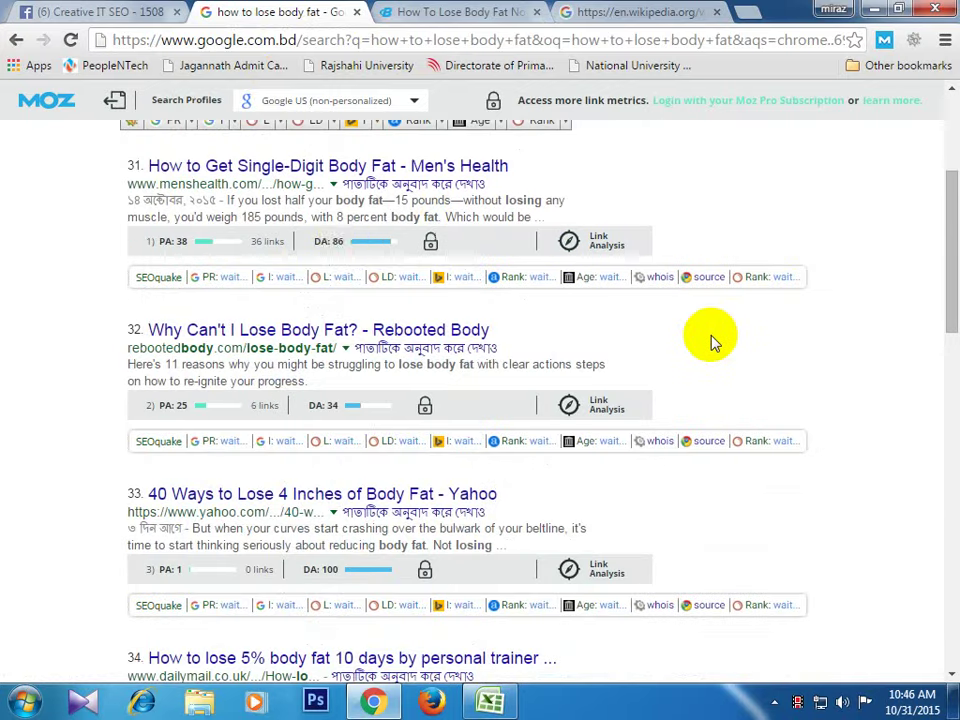
middle_click(268, 331)
- Review the remaining page 4 results and open "The Secret to Body Recomposition: Lose Fat & Gain Muscle" in a new tab
scroll(250, 478, "down", 5)
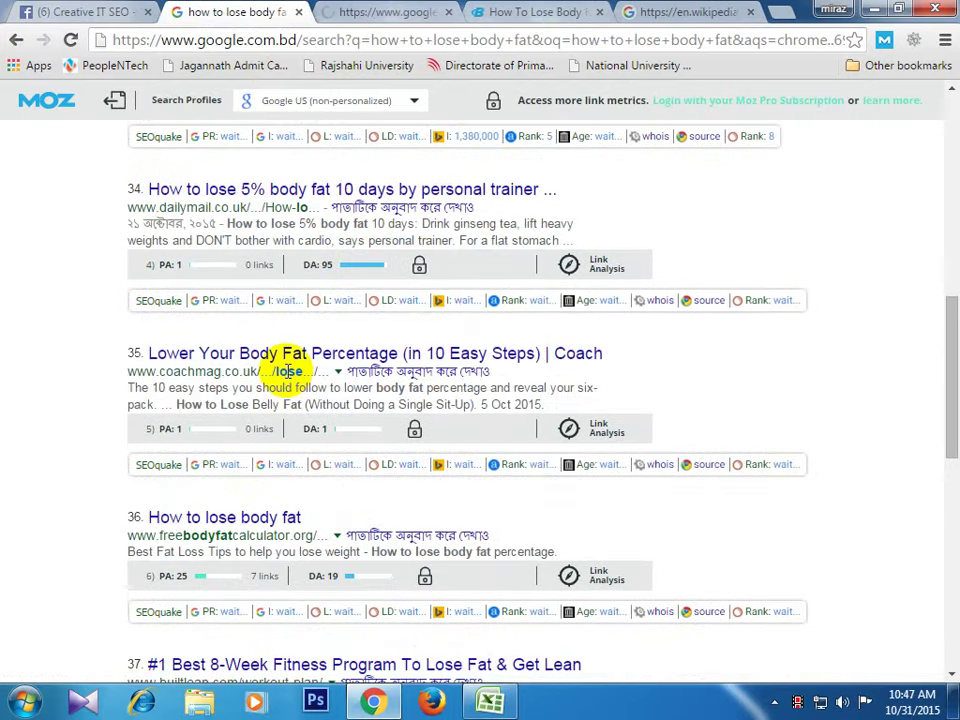
scroll(286, 372, "down", 4)
scroll(250, 300, "down", 3)
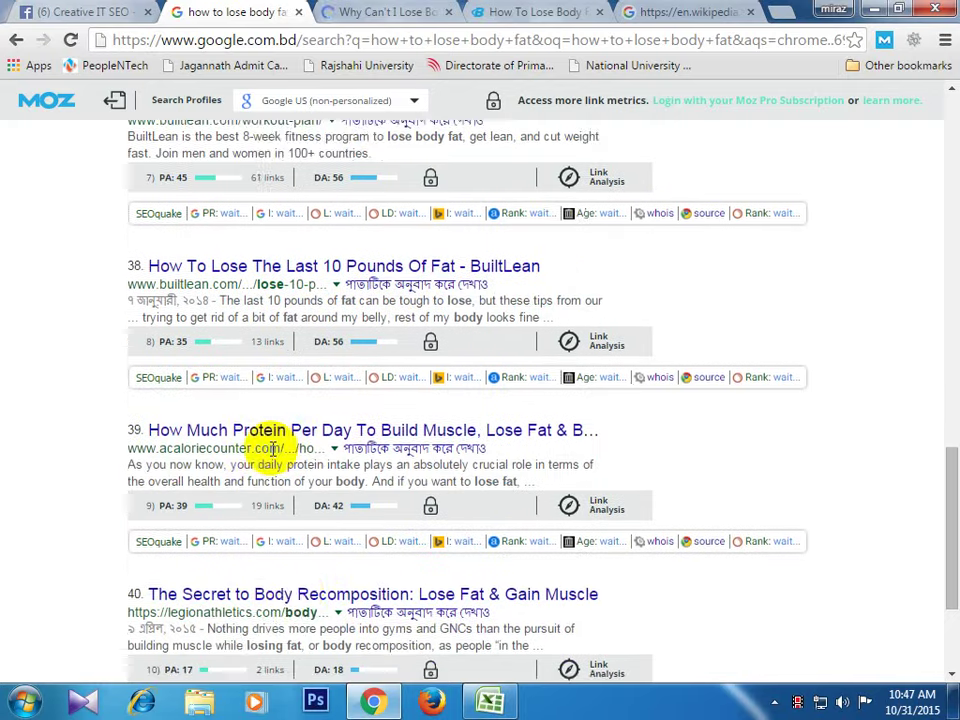
middle_click(300, 505)
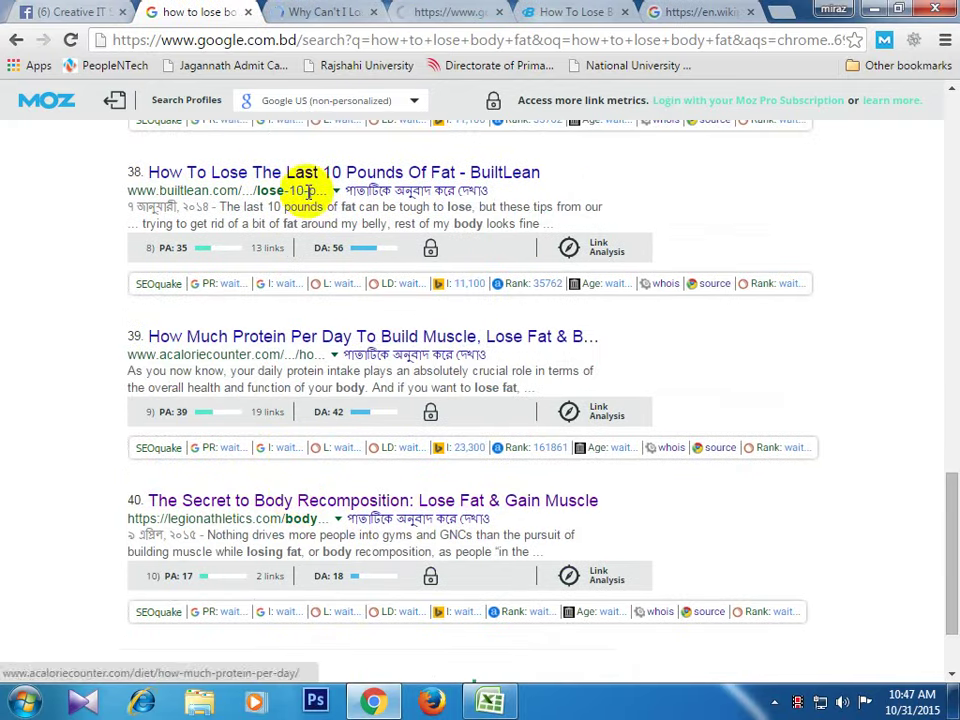
- Look through the Rebooted Body article from its opening toward its end, dismissing the limited-time guide pop-up
left_click(321, 14)
scroll(360, 347, "down", 9)
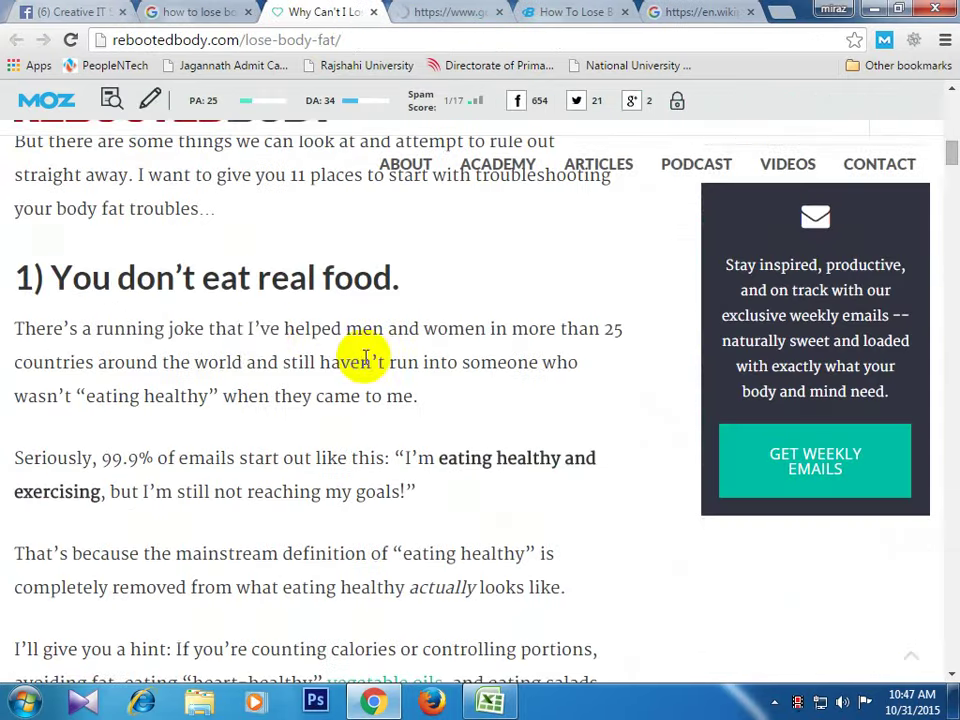
scroll(261, 332, "up", 4)
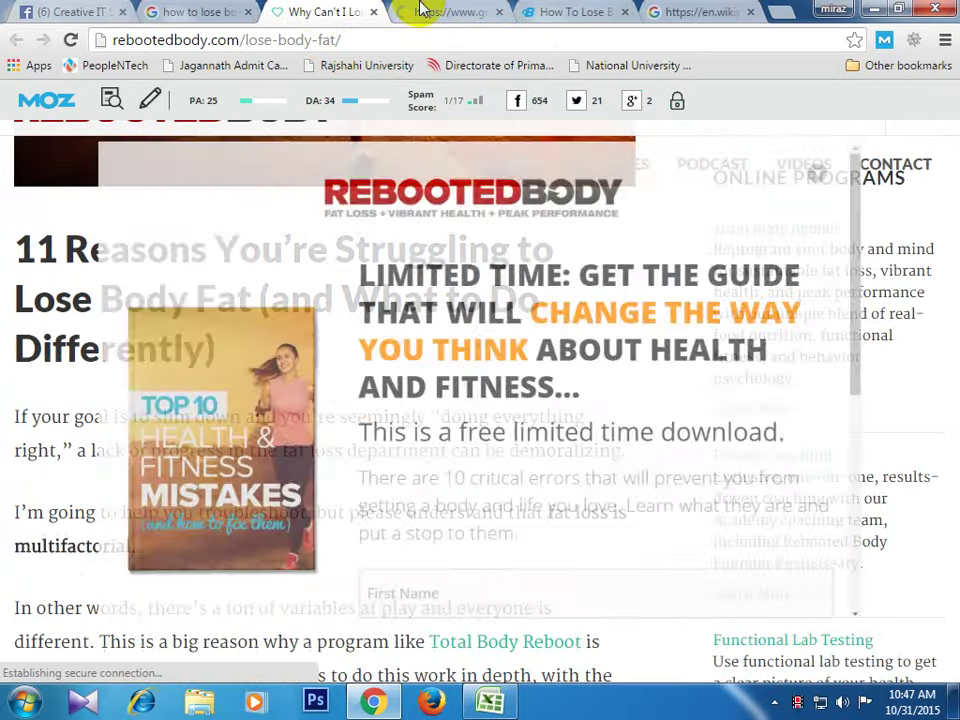
key("ctrl+Tab")
left_click(310, 10)
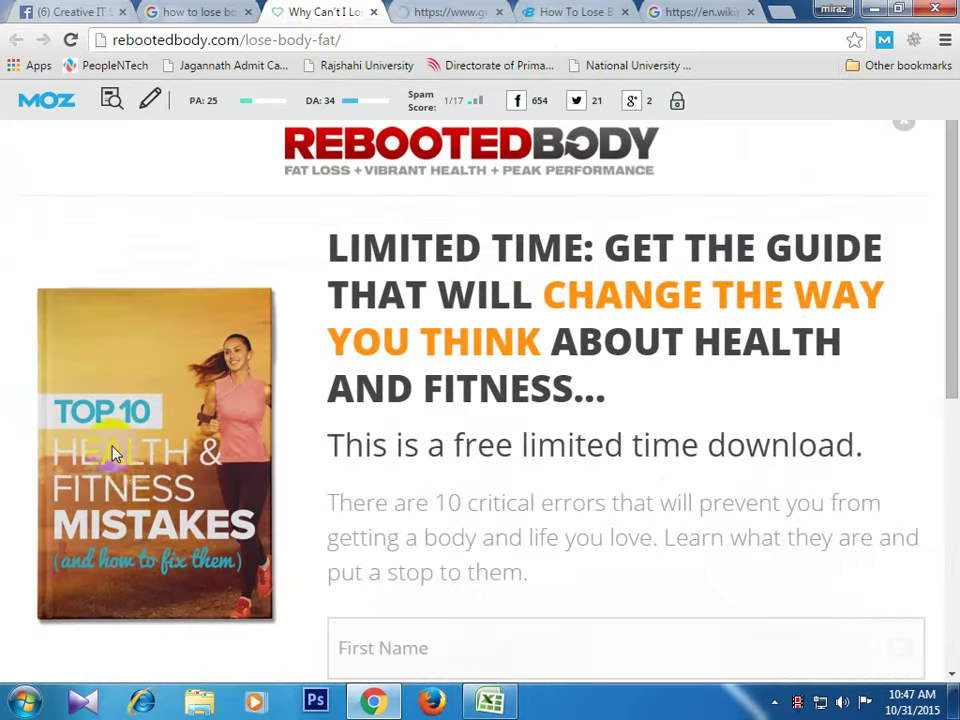
scroll(130, 460, "down", 5)
scroll(380, 405, "up", 5)
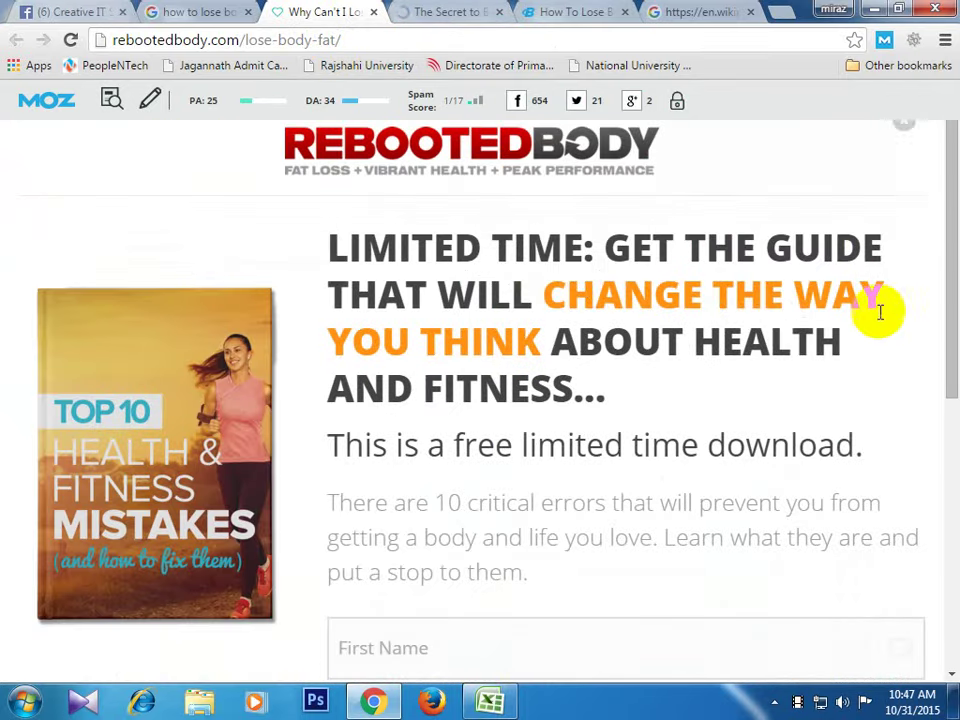
left_click(905, 135)
scroll(146, 347, "down", 15)
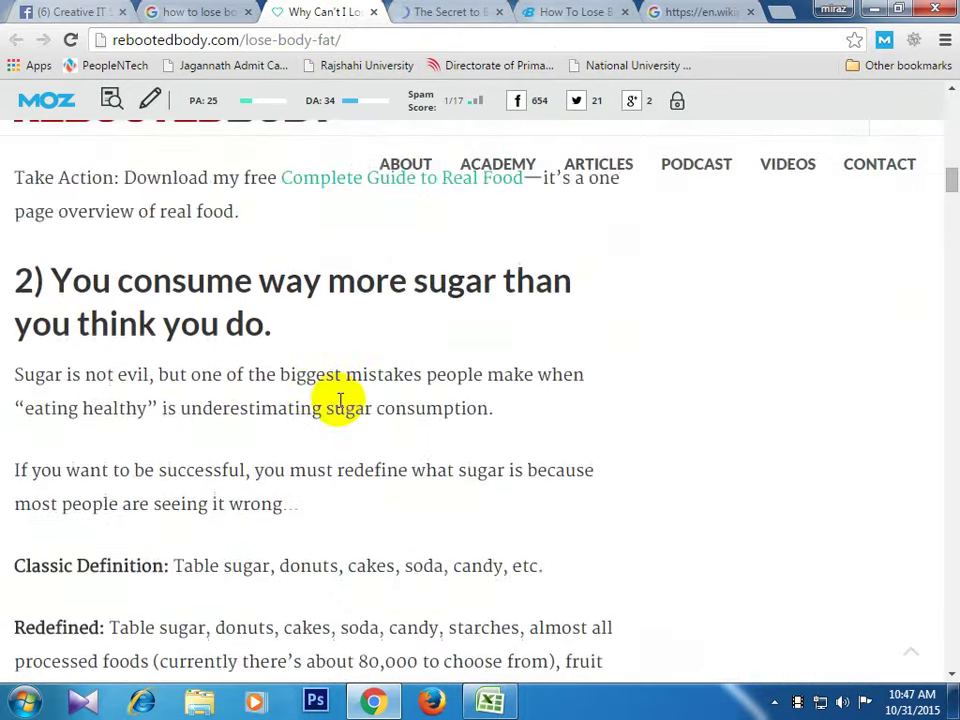
scroll(340, 400, "down", 5)
left_click_drag(945, 229, 909, 557)
- Look through the Legion Athletics body recomposition article down to its reader comments and the moderator's replies with links
left_click(445, 12)
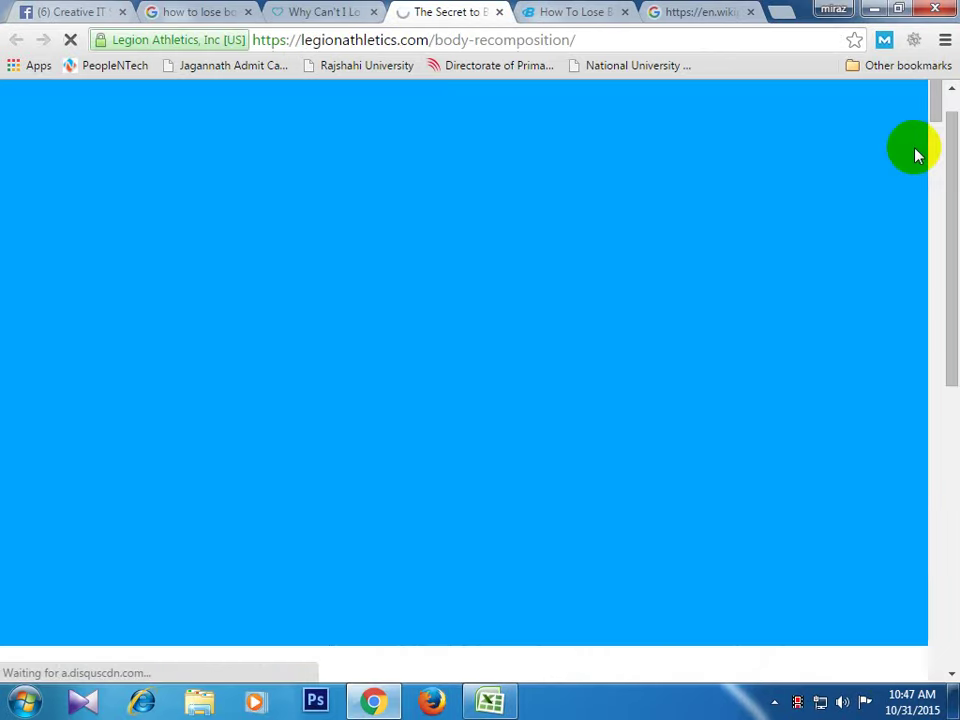
left_click_drag(936, 96, 928, 700)
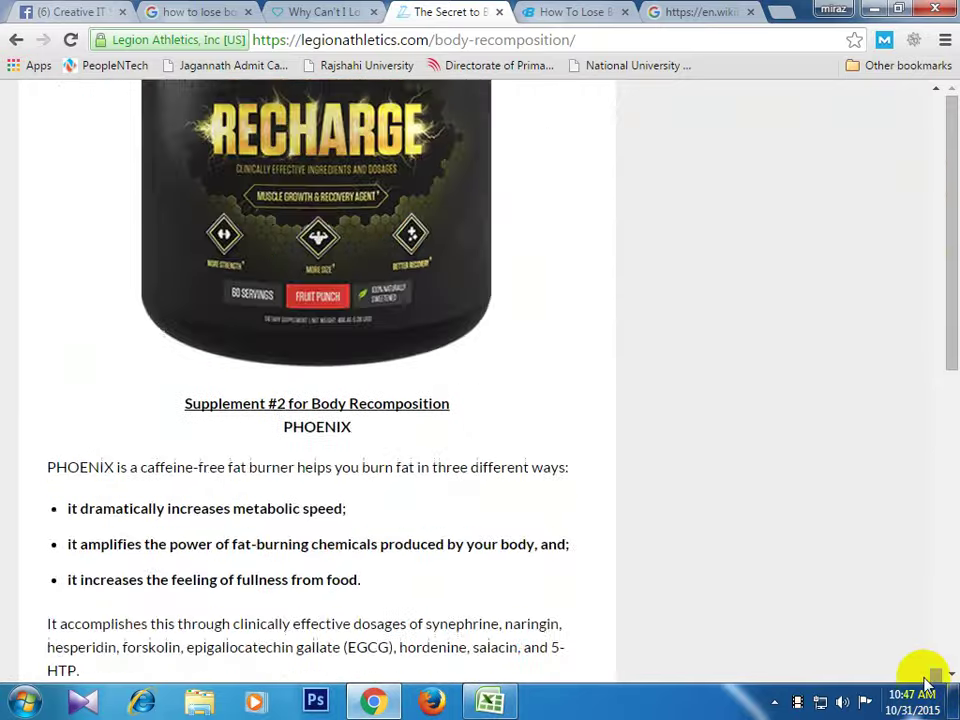
scroll(911, 583, "down", 10)
scroll(900, 585, "down", 10)
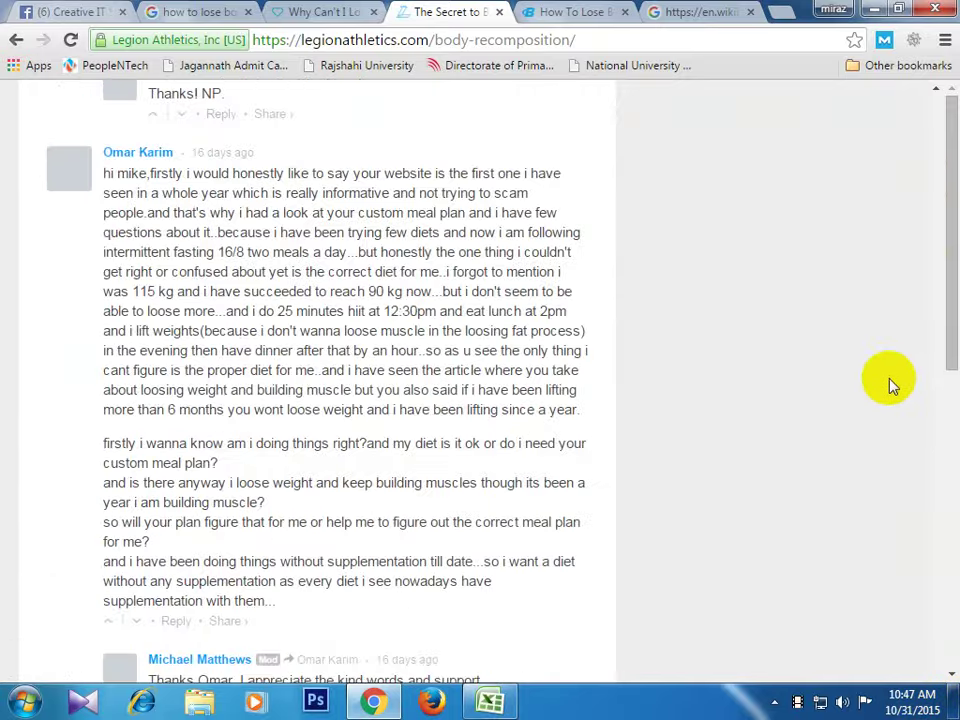
scroll(891, 381, "up", 5)
scroll(885, 379, "down", 5)
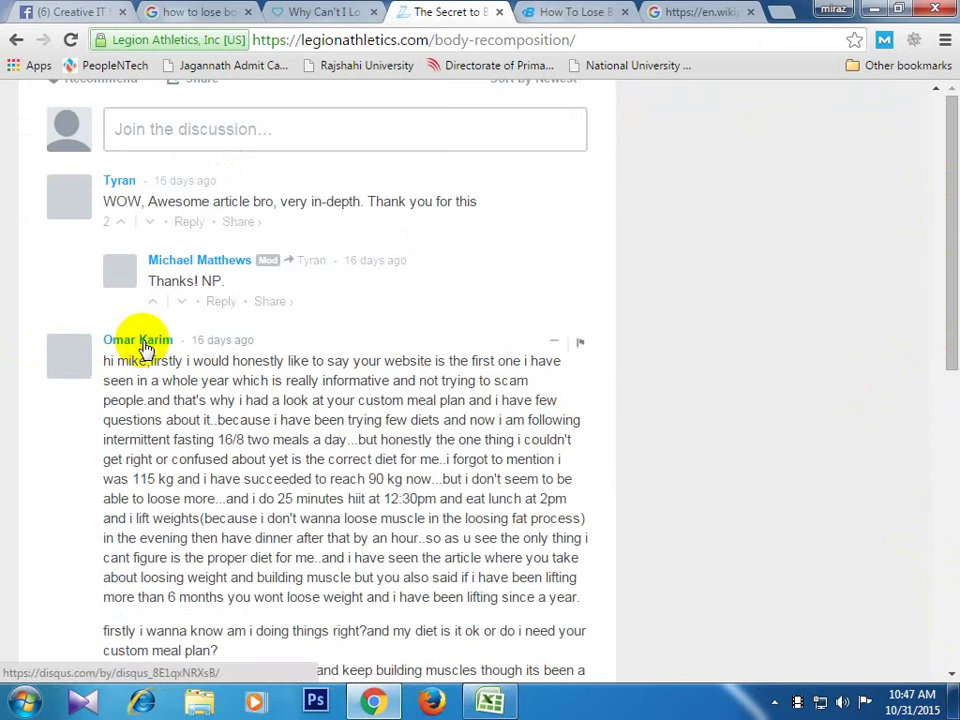
scroll(171, 360, "down", 3)
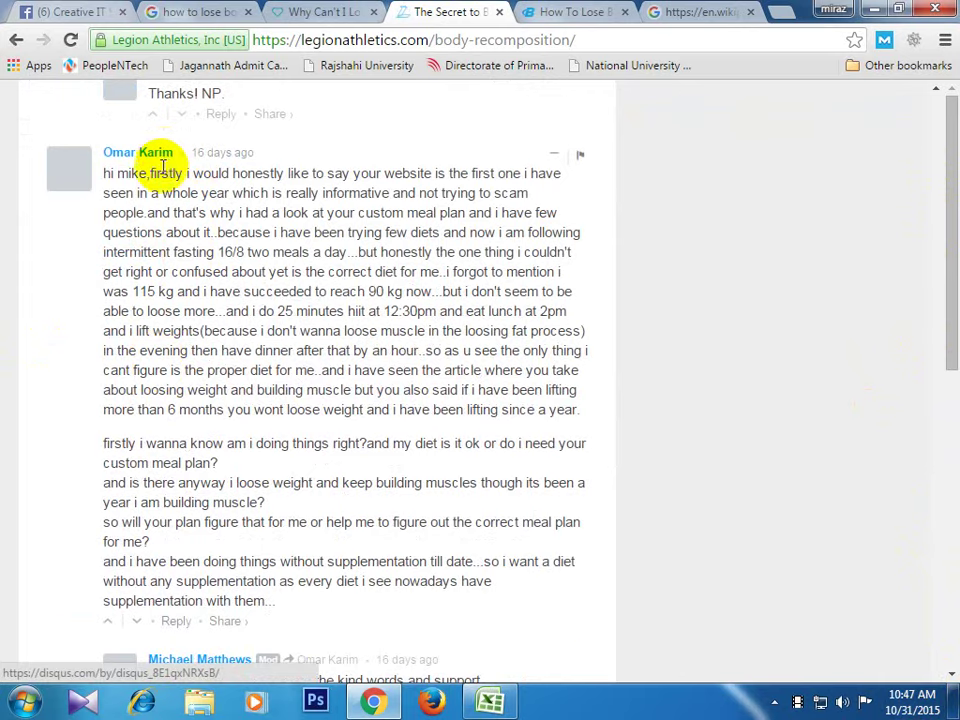
scroll(163, 170, "down", 5)
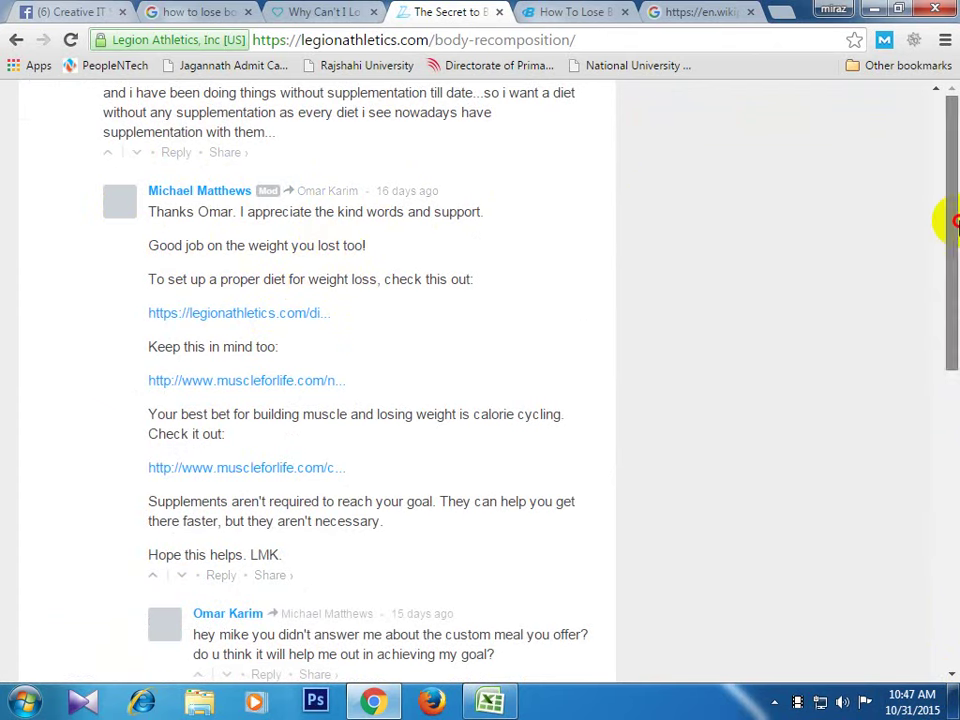
- Return from the comments to the start of the Legion Athletics article and review its introduction
scroll(743, 227, "up", 10)
scroll(460, 142, "up", 15)
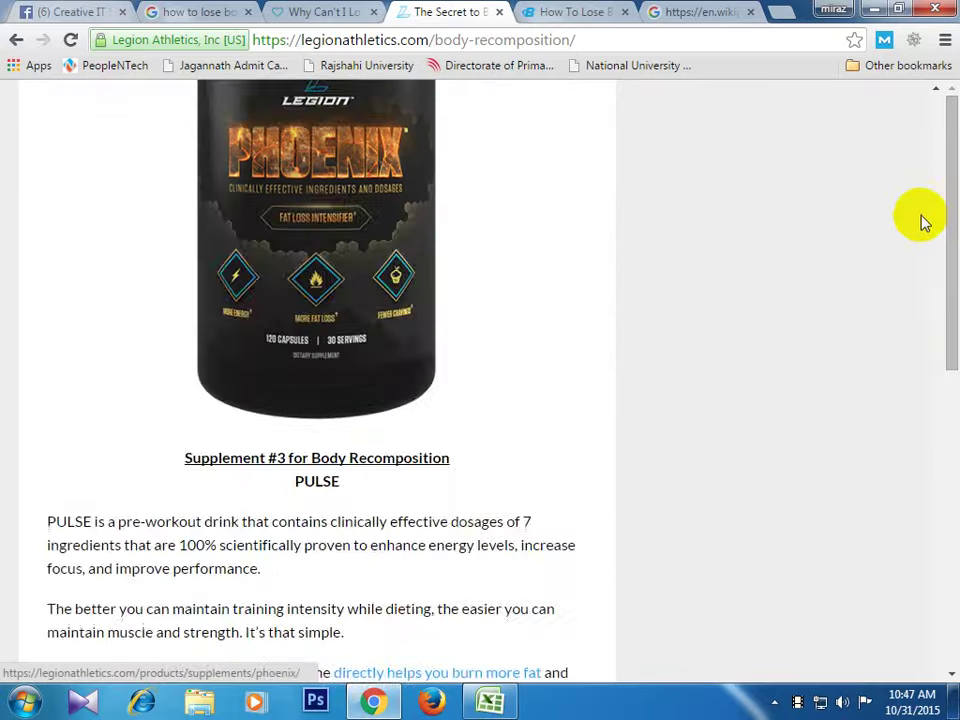
scroll(945, 350, "up", 6)
scroll(950, 400, "up", 15)
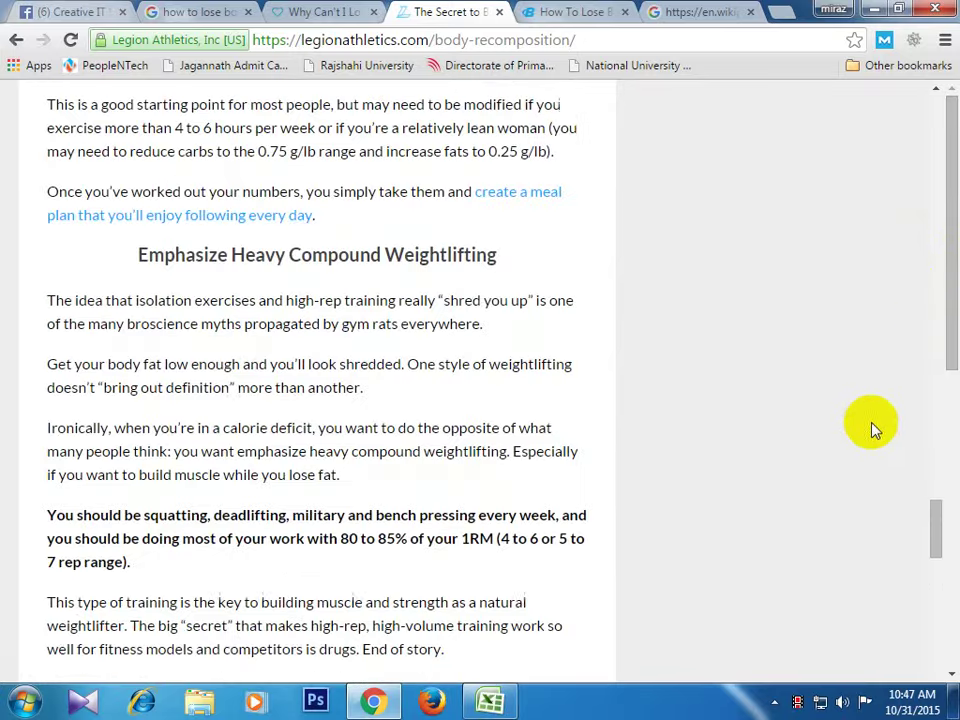
left_click_drag(933, 516, 936, 107)
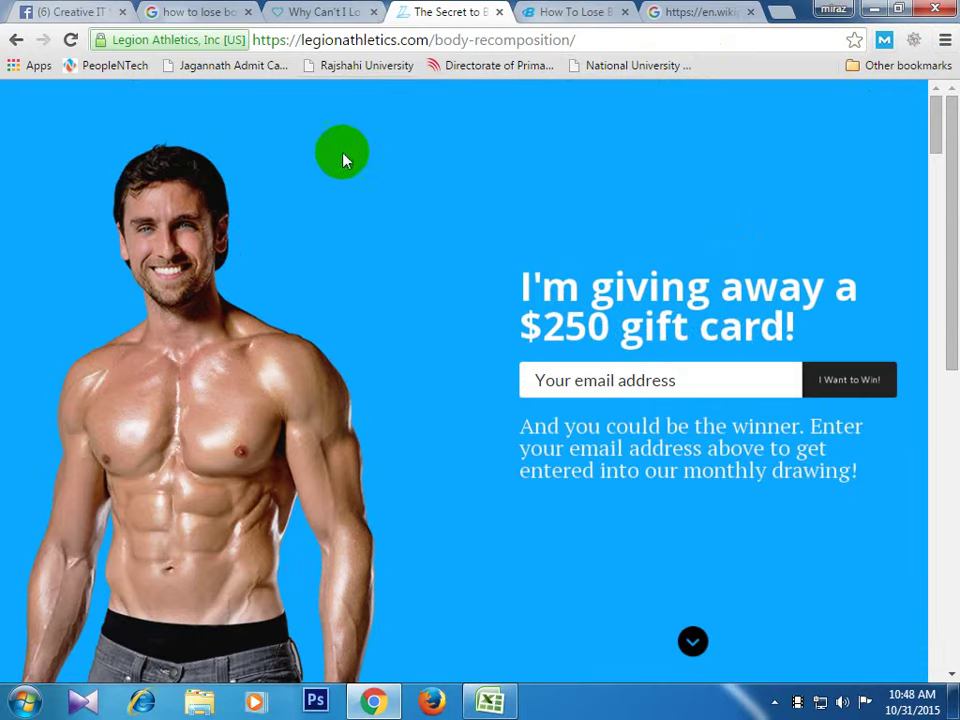
left_click(342, 160)
scroll(268, 250, "down", 5)
scroll(400, 170, "down", 2)
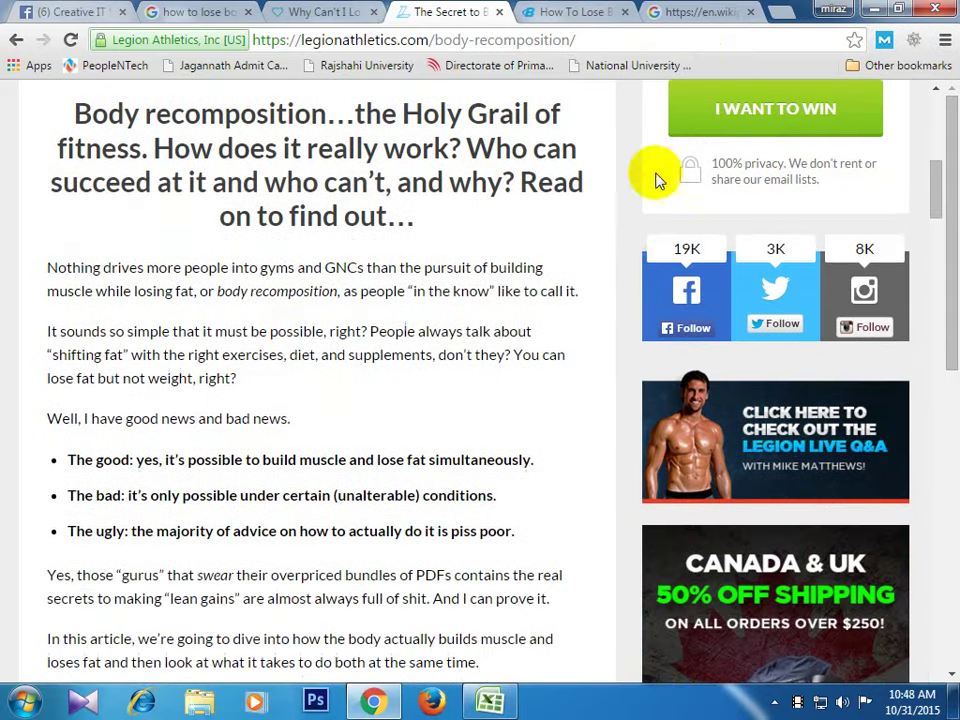
- Highlight the followed links on the bodybuilding.com article with MozBar
left_click(545, 12)
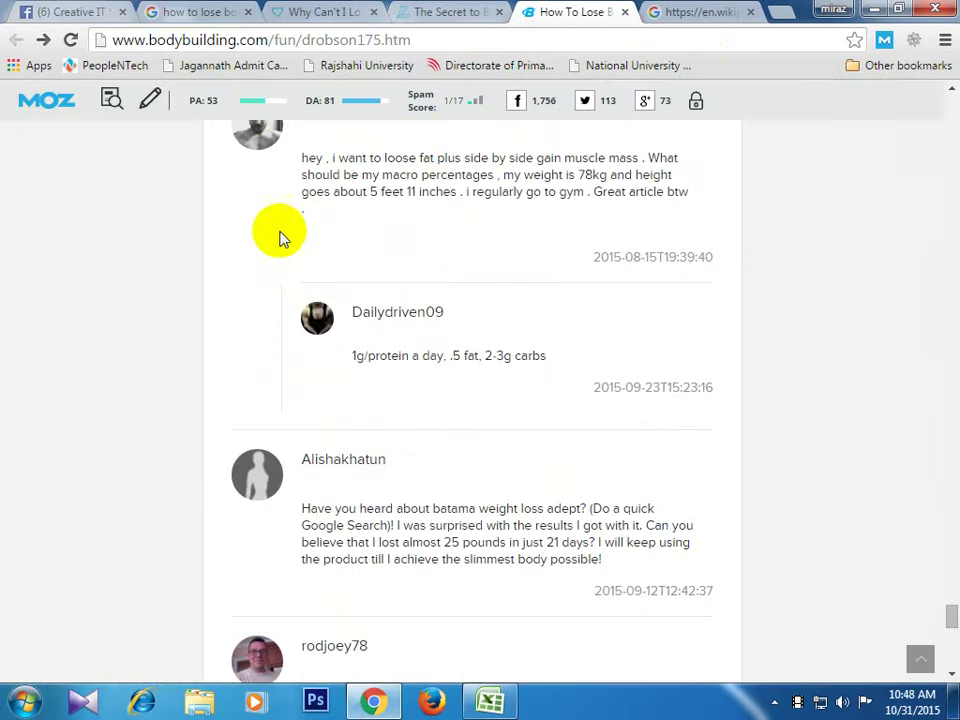
scroll(230, 200, "up", 6)
scroll(952, 556, "up", 5)
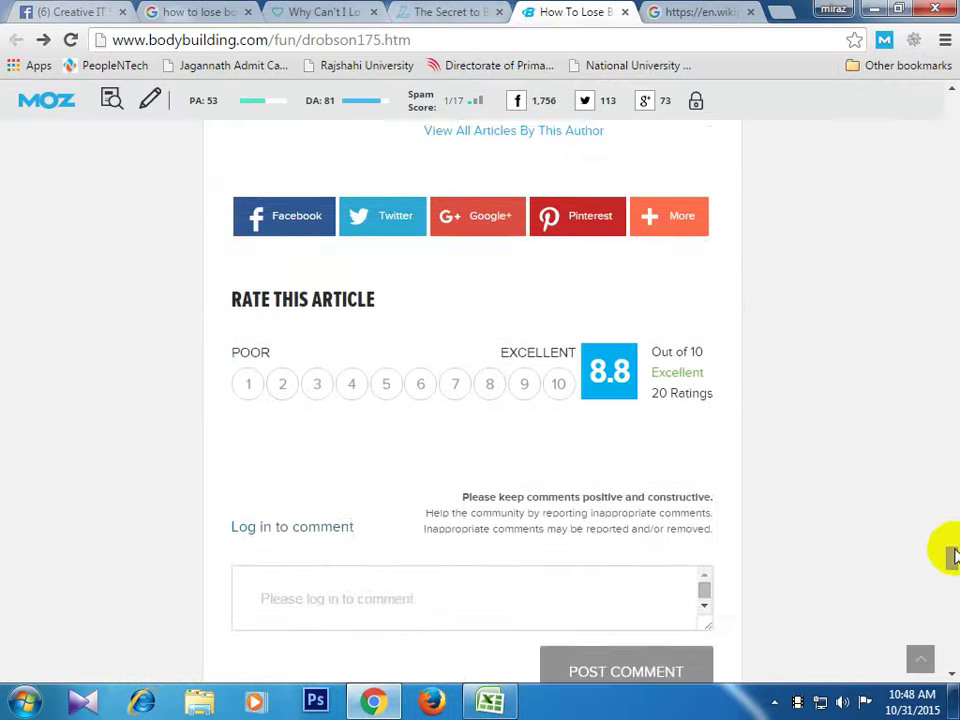
left_click_drag(952, 556, 943, 111)
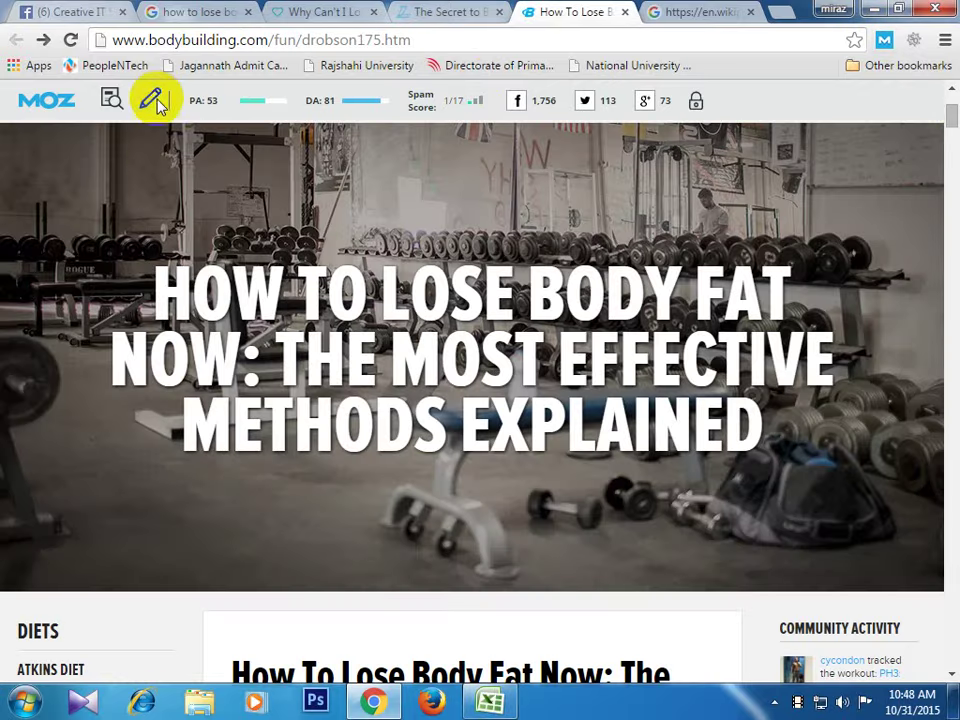
scroll(150, 106, "down", 6)
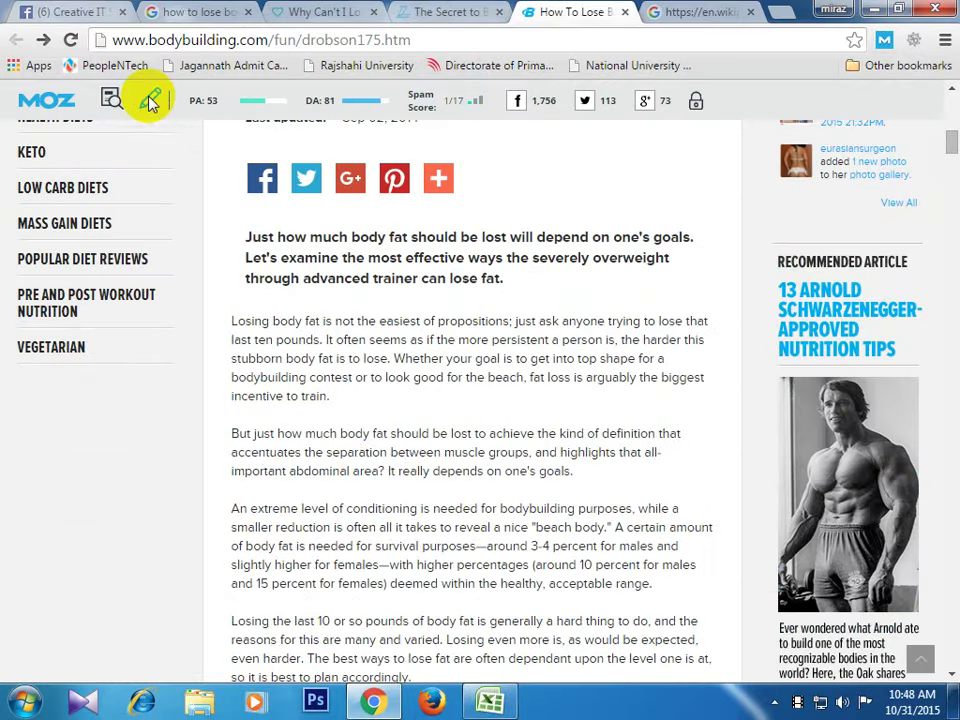
left_click(150, 100)
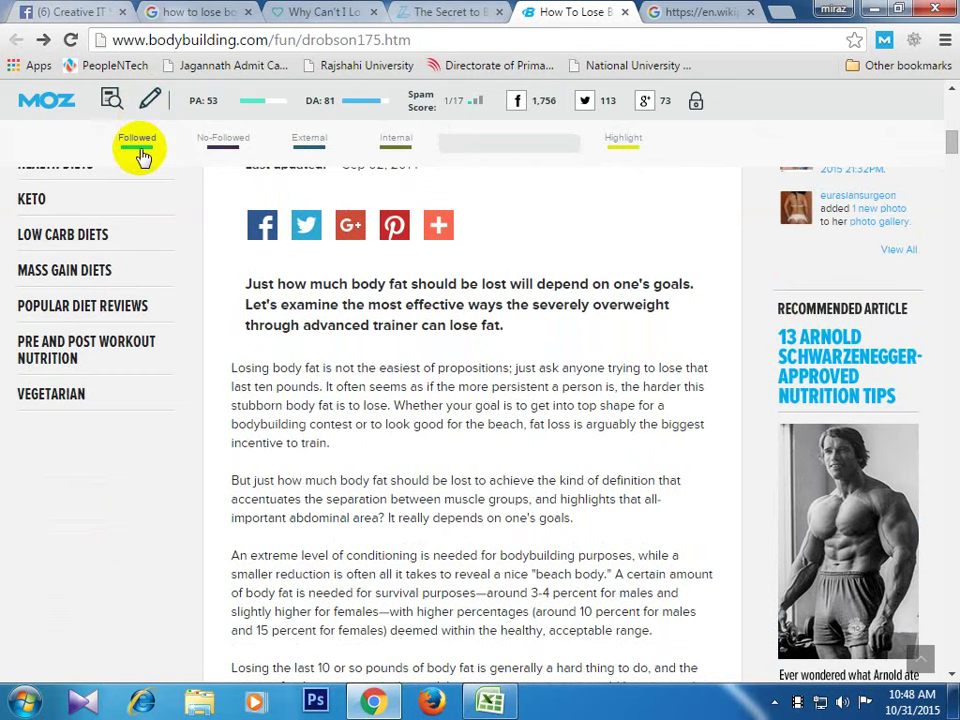
left_click(224, 144)
left_click(133, 147)
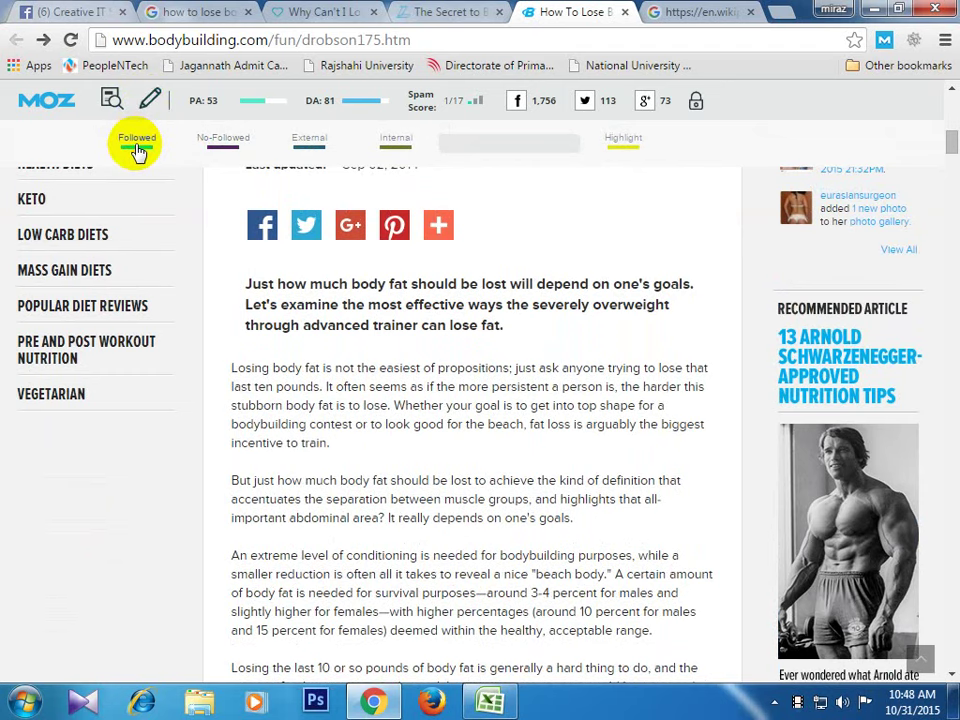
left_click(137, 148)
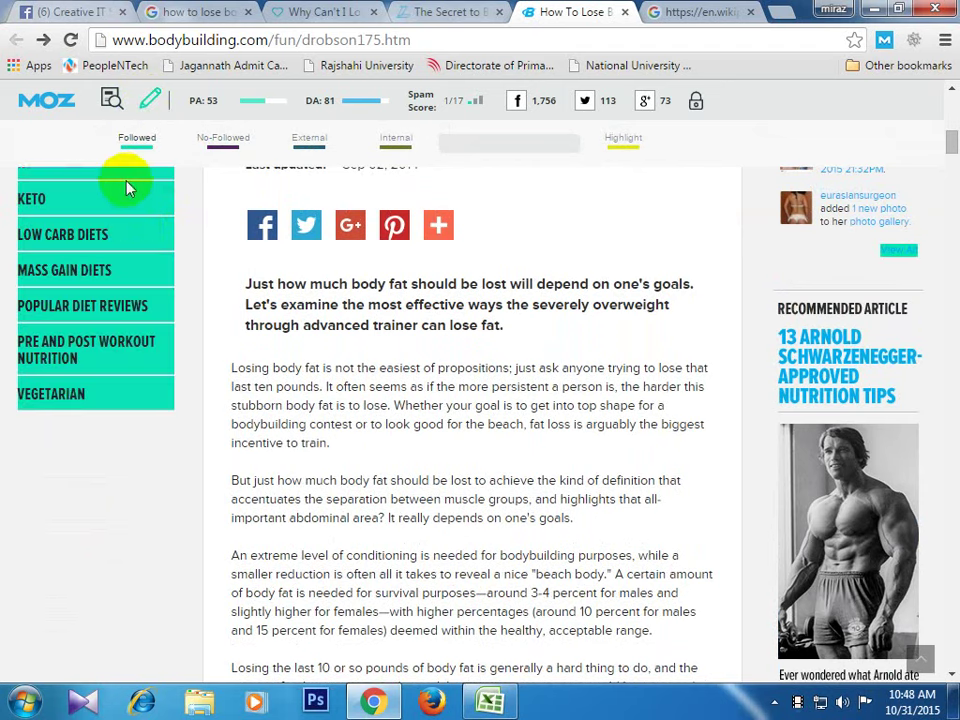
- Examine the highlighted followed links in the bodybuilding.com article's side menu and body text
scroll(472, 358, "up", 3)
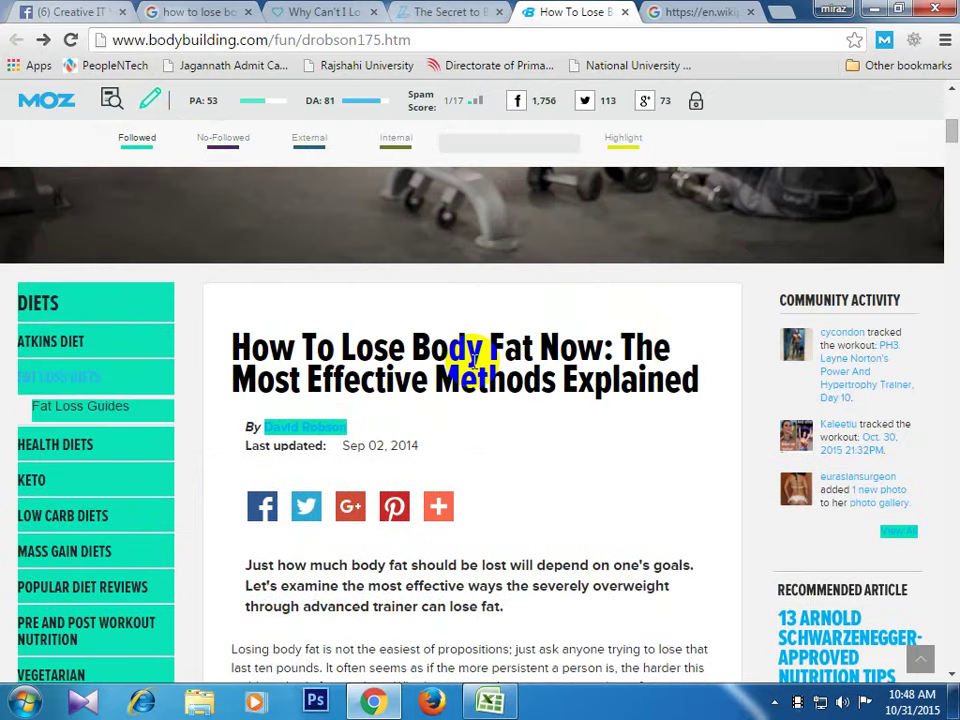
scroll(472, 358, "down", 15)
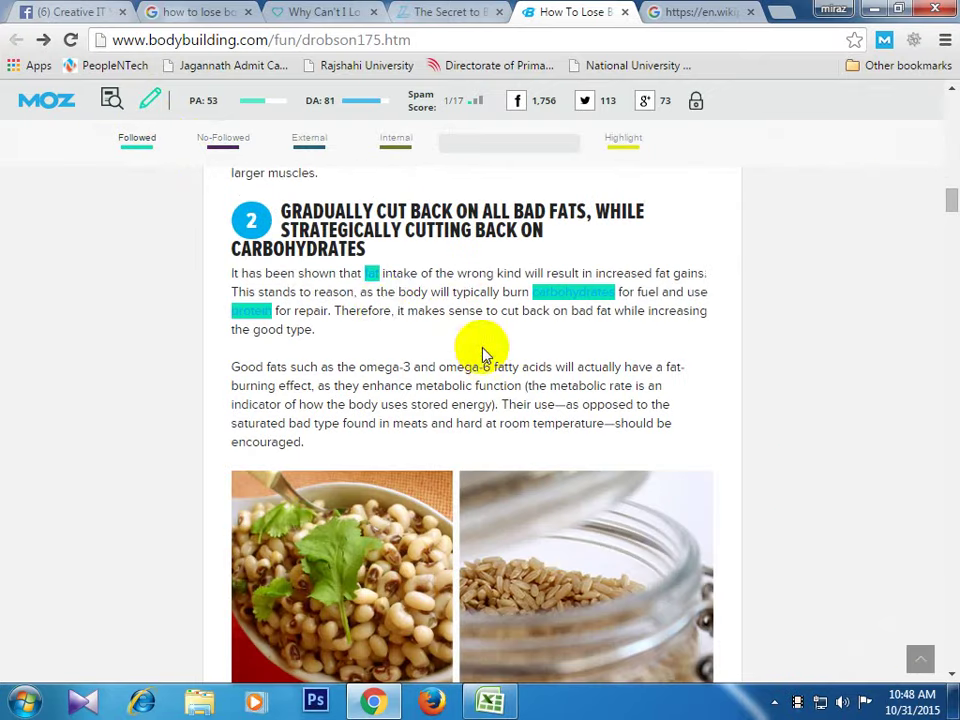
scroll(380, 300, "down", 15)
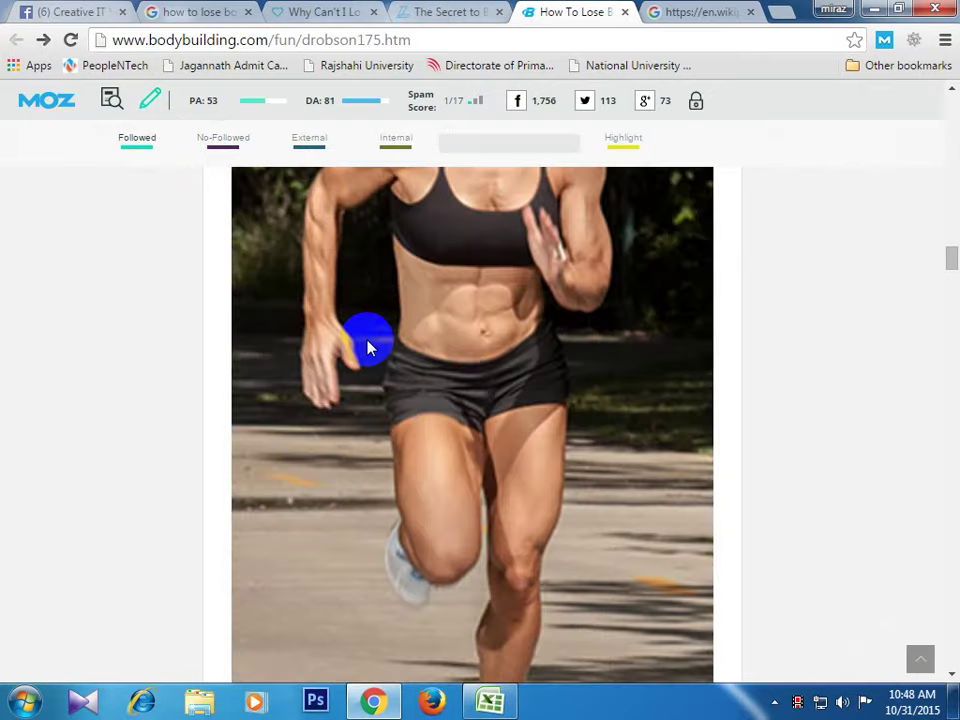
scroll(370, 347, "up", 6)
scroll(370, 347, "up", 2)
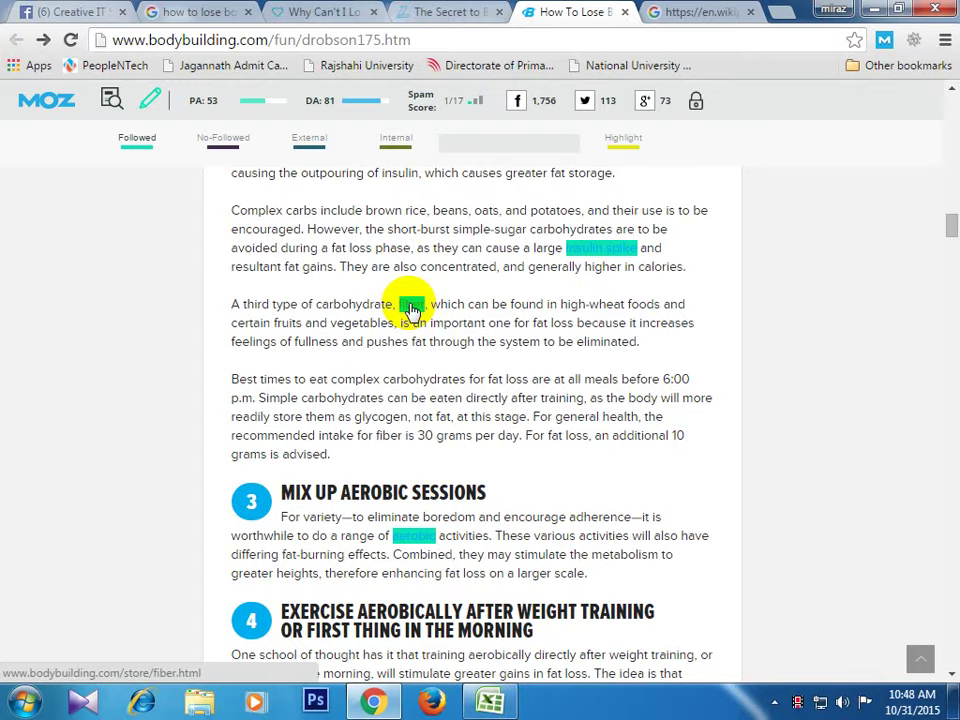
scroll(450, 350, "down", 10)
- Highlight the no-followed links on the bodybuilding.com article as well and check where they occur
scroll(400, 280, "up", 15)
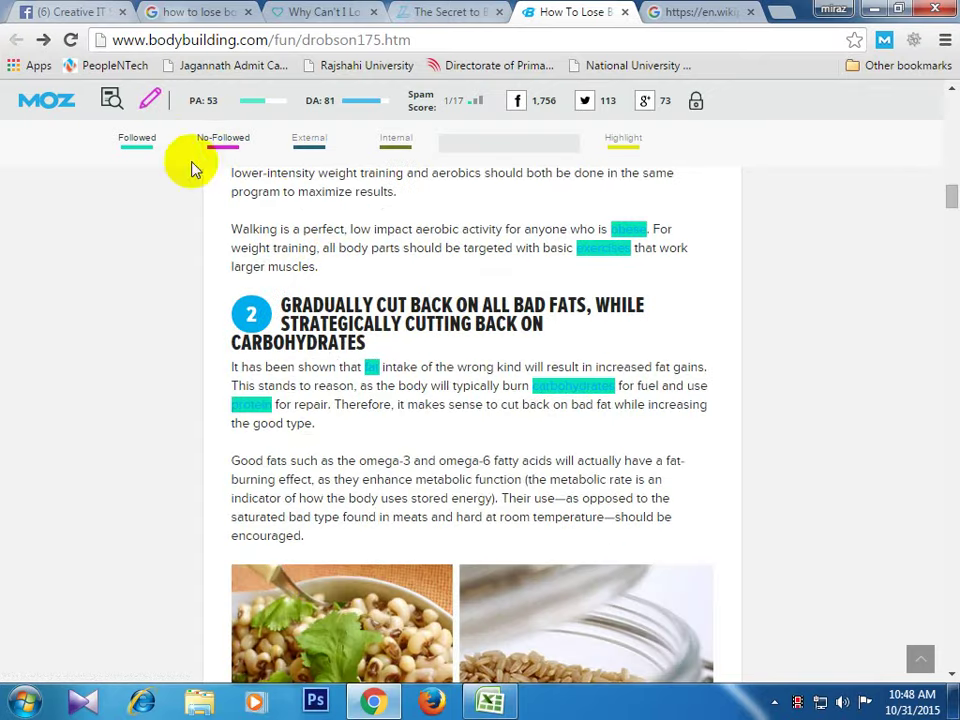
scroll(921, 240, "up", 10)
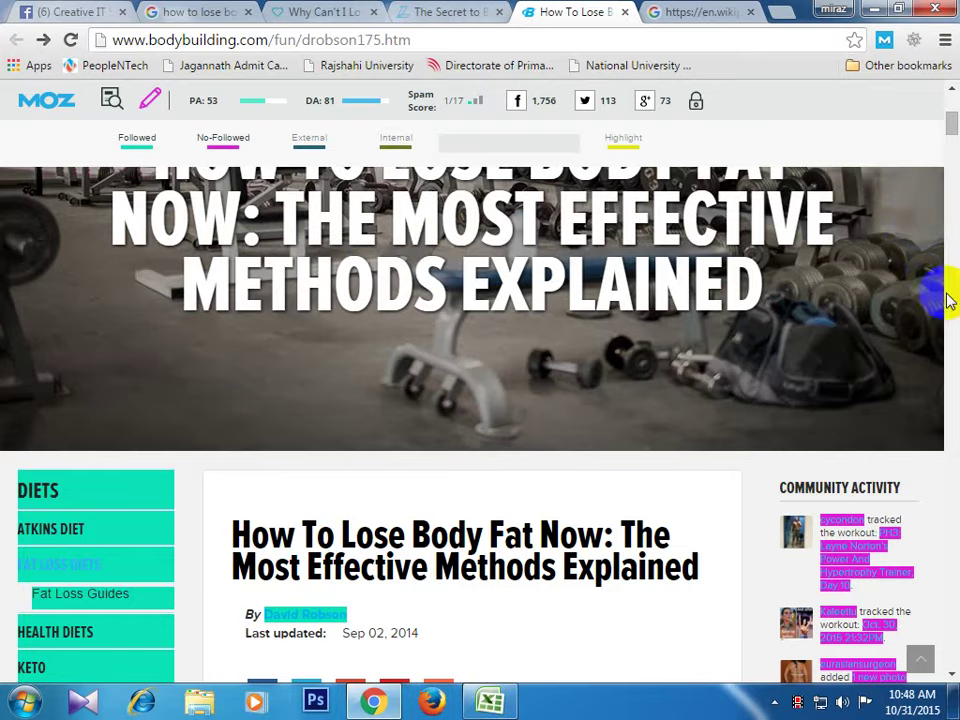
scroll(950, 240, "down", 1)
left_click_drag(952, 122, 936, 285)
- Highlight the followed links on the Rebooted Body article with MozBar
left_click(438, 11)
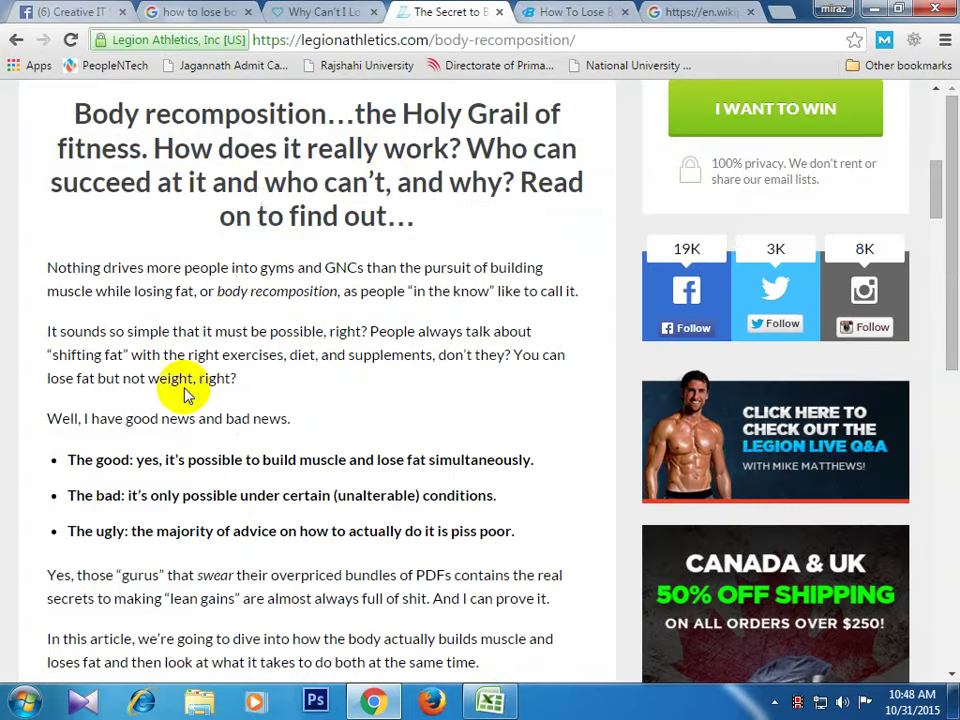
left_click(316, 10)
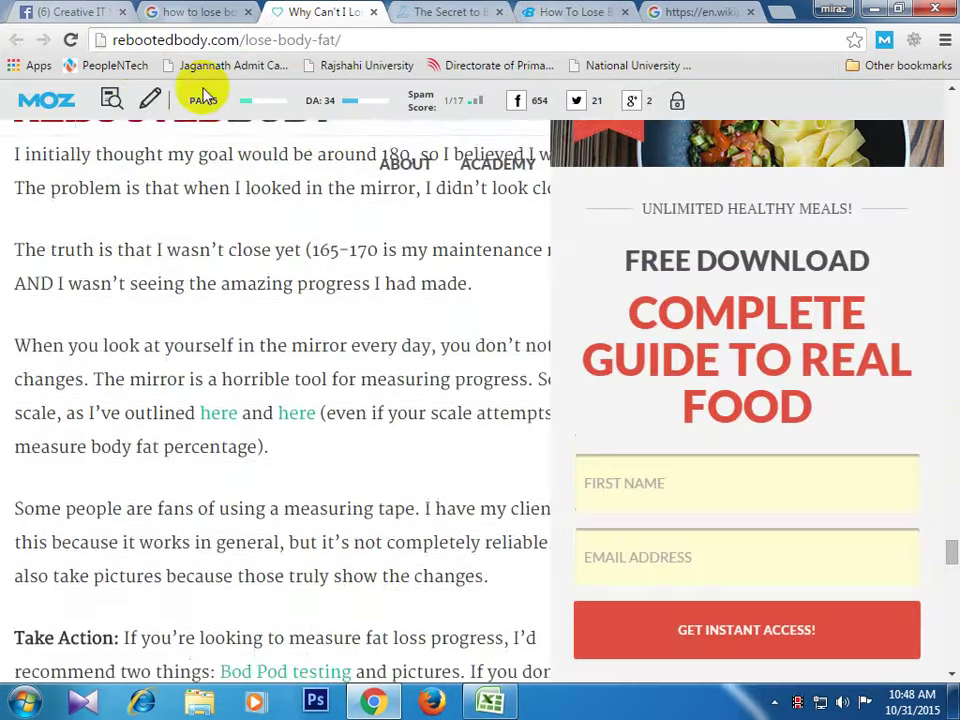
left_click(148, 99)
left_click(155, 146)
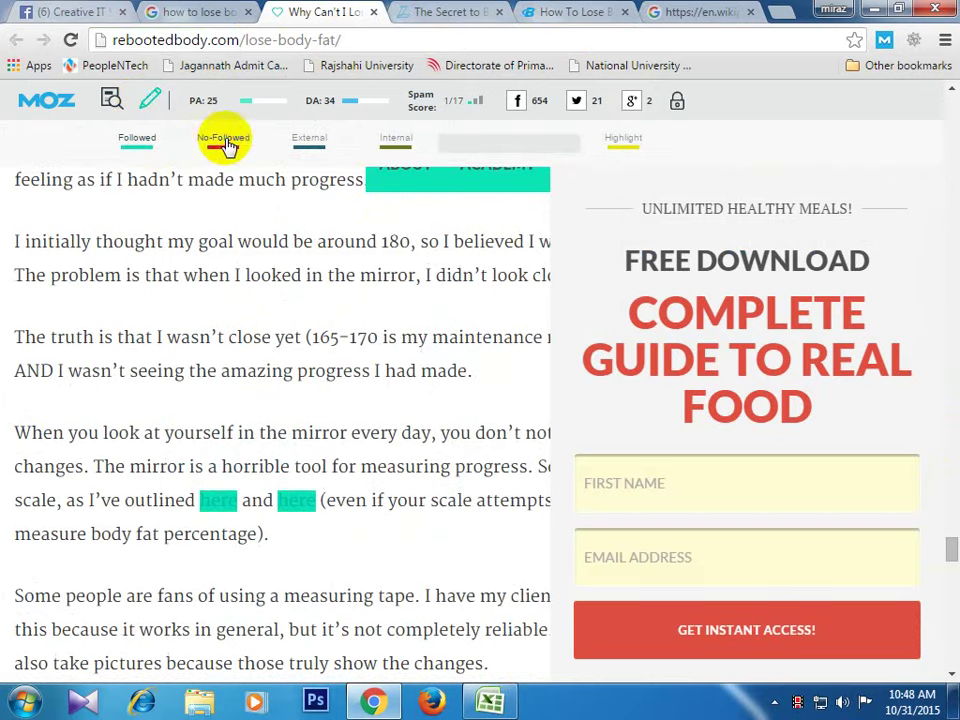
- Highlight the no-followed links on the Rebooted Body article too and look through the marked links
scroll(921, 268, "down", 10)
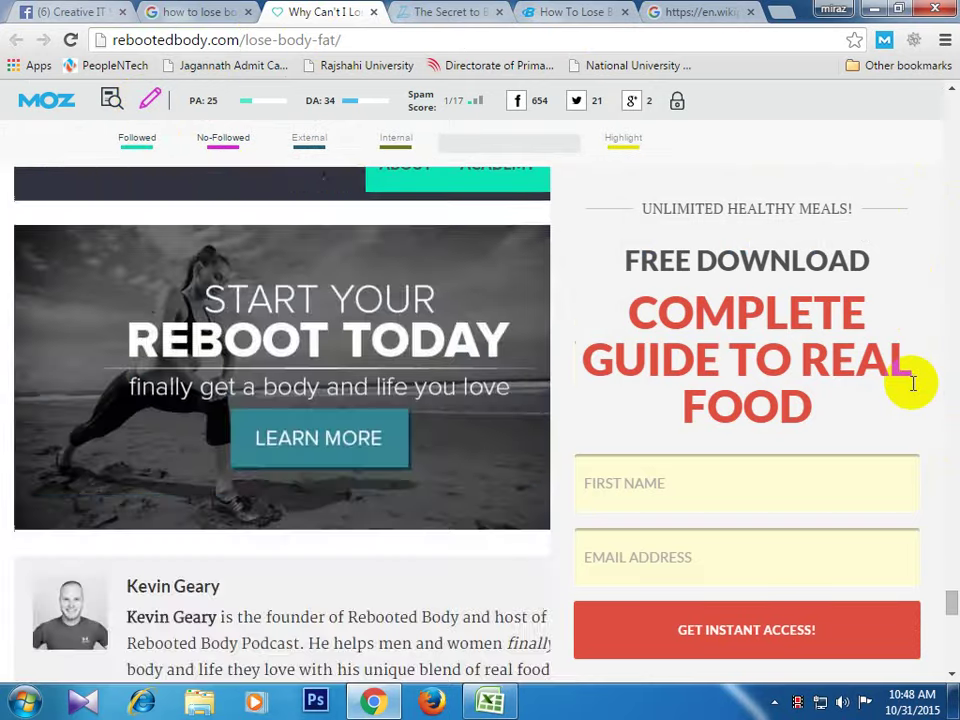
scroll(912, 383, "down", 5)
scroll(912, 383, "up", 15)
scroll(912, 383, "up", 15)
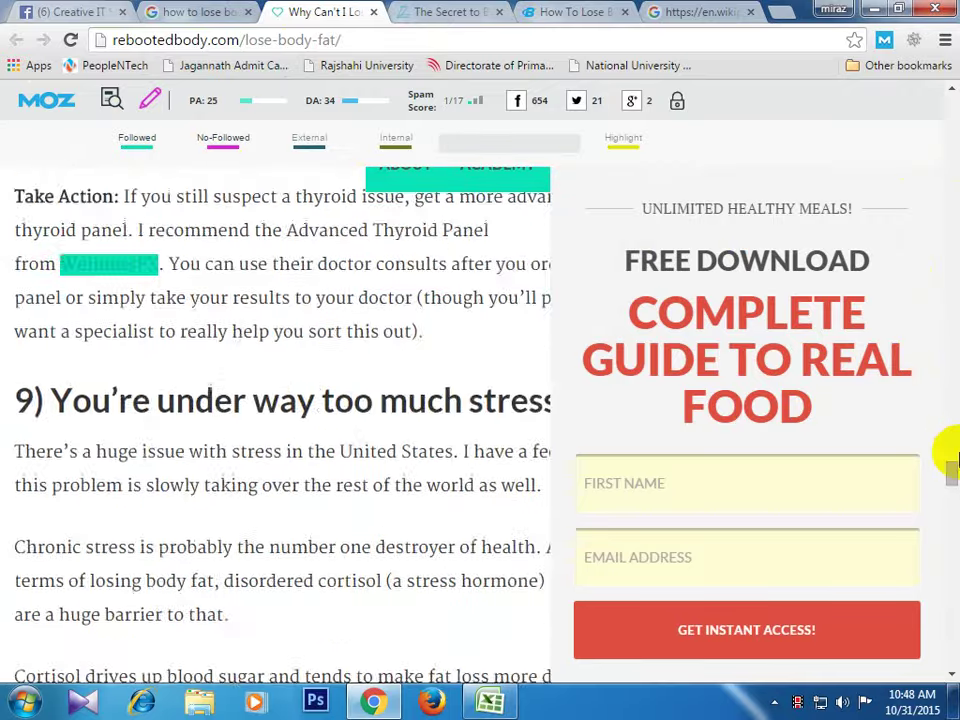
left_click_drag(951, 450, 952, 118)
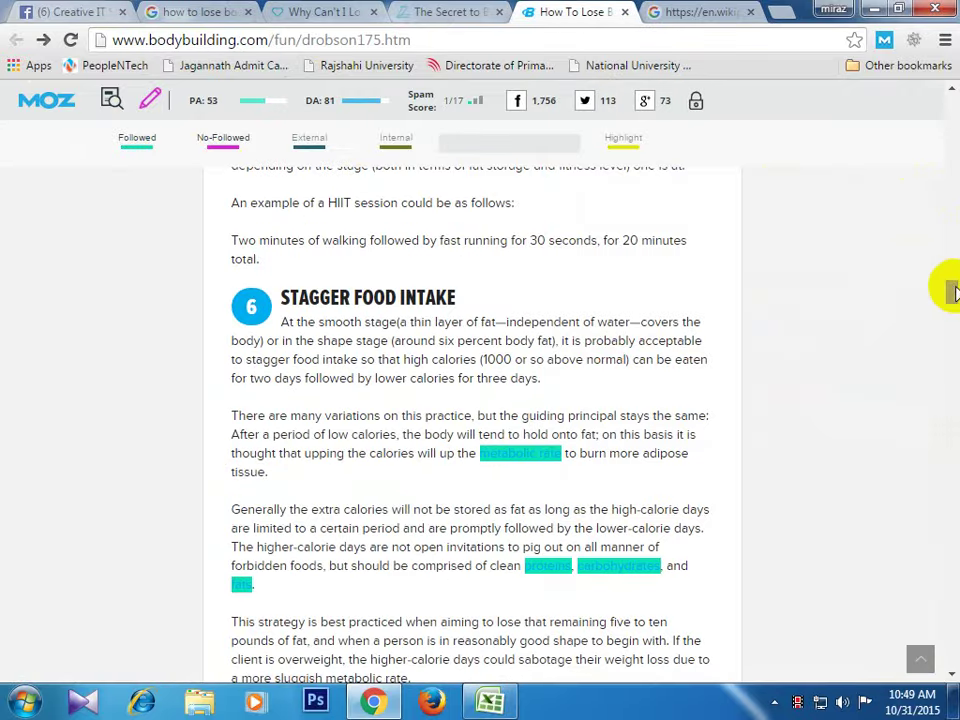
- Recheck the highlighted links on the bodybuilding.com article from its heading down to the reader comments
left_click_drag(952, 285, 952, 133)
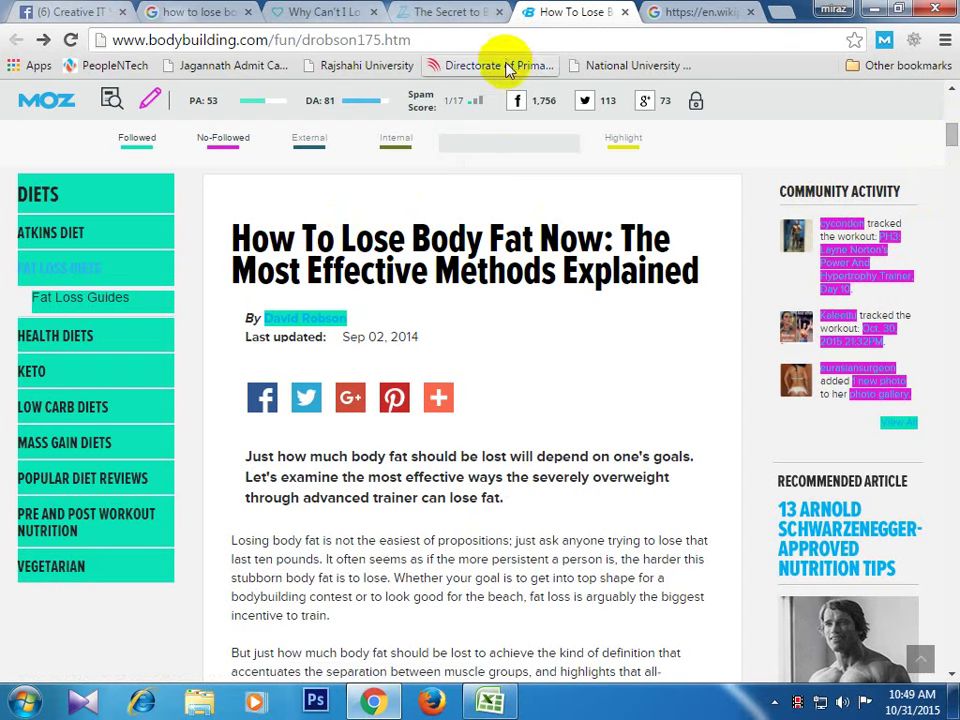
scroll(561, 311, "down", 6)
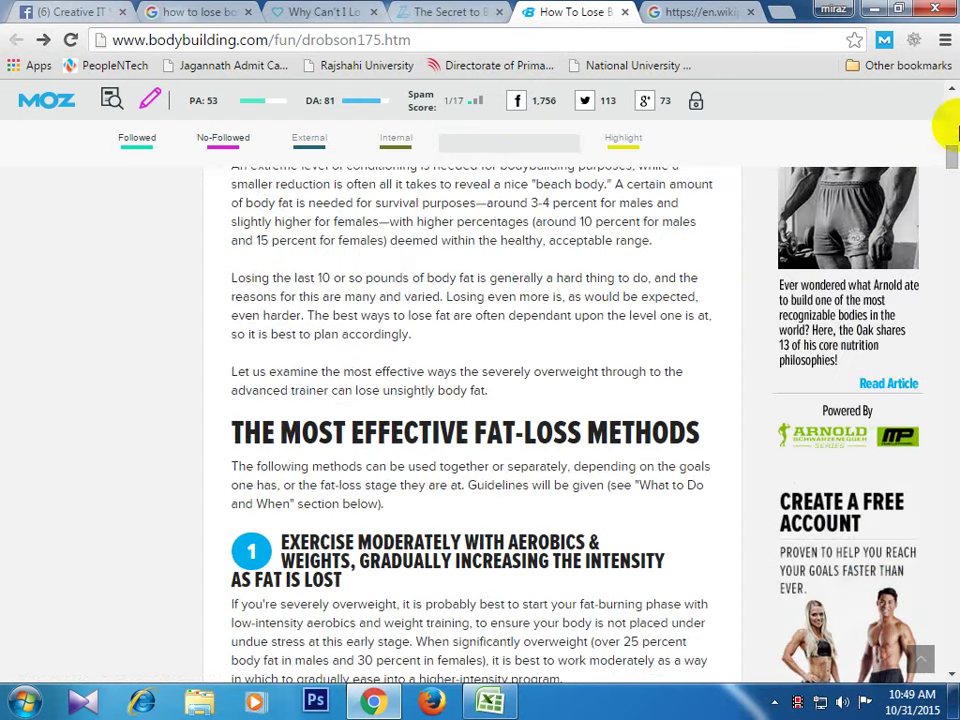
left_click_drag(948, 158, 930, 600)
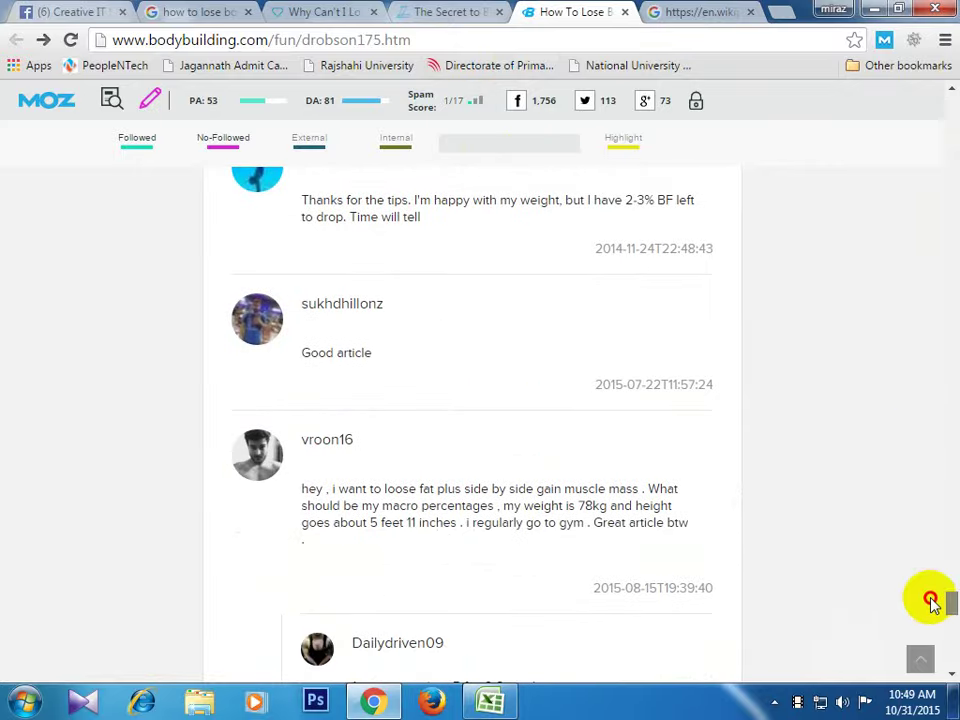
- Return to the Legion Athletics article and examine its comments section, including the links in the moderator's reply
left_click(439, 10)
scroll(388, 370, "down", 9)
scroll(480, 380, "down", 12)
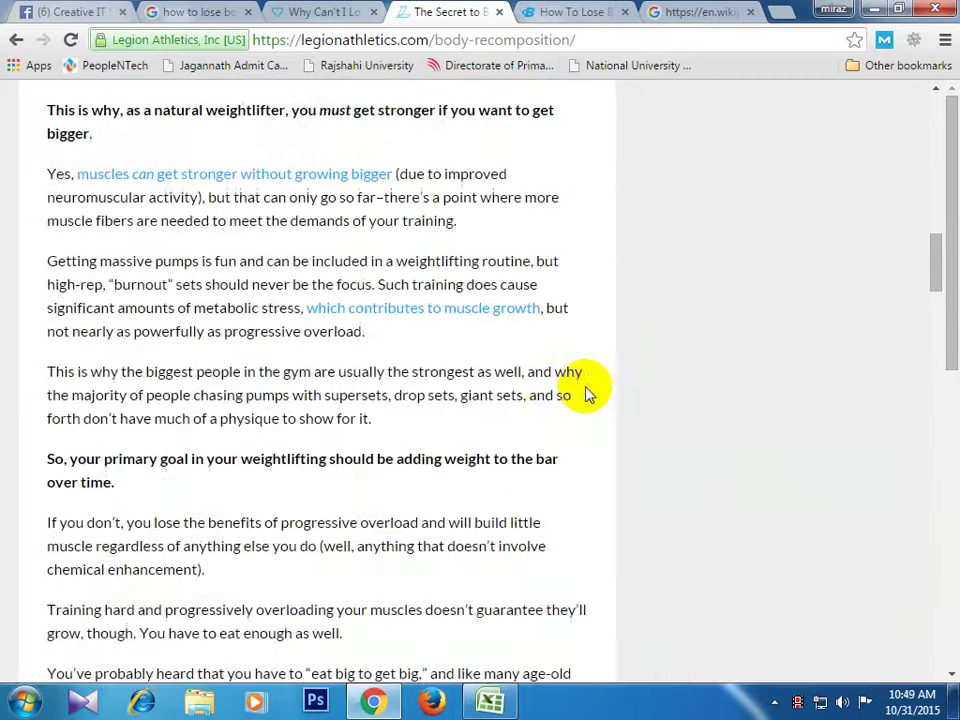
left_click_drag(930, 400, 876, 708)
scroll(600, 515, "down", 15)
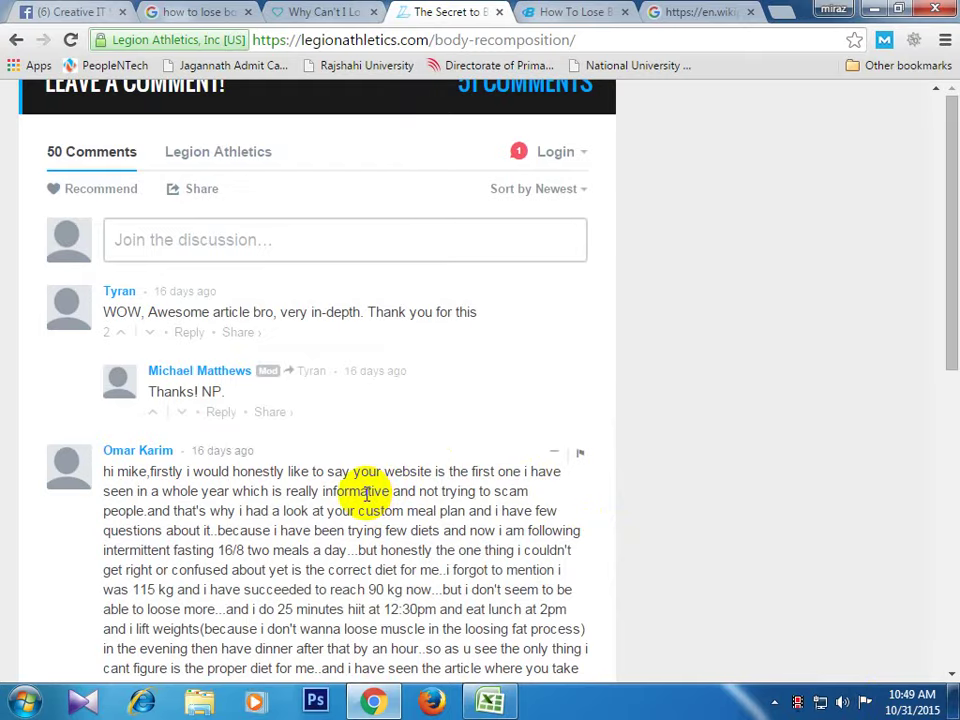
scroll(367, 494, "down", 9)
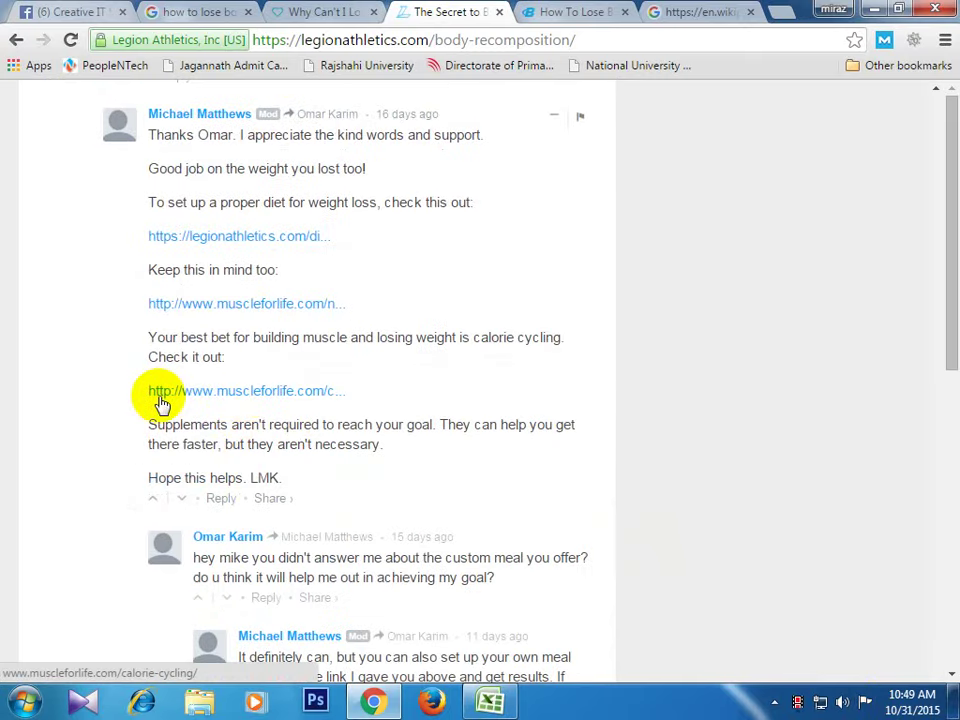
- Open the source of the comments frame on the Legion Athletics article after a glance at the Rebooted Body article
left_click(300, 12)
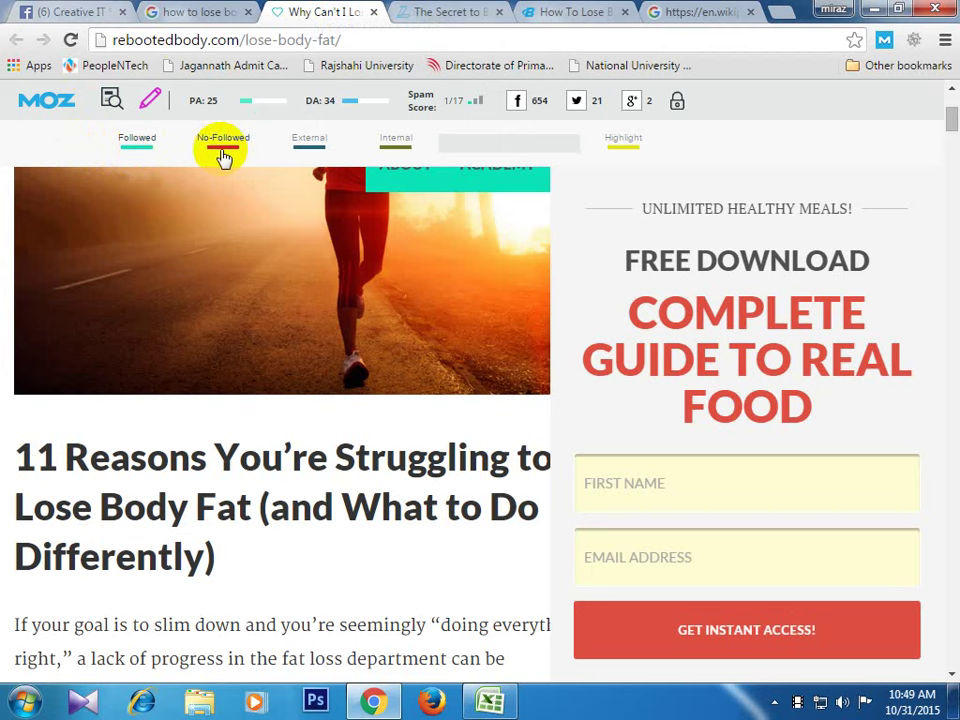
left_click(437, 10)
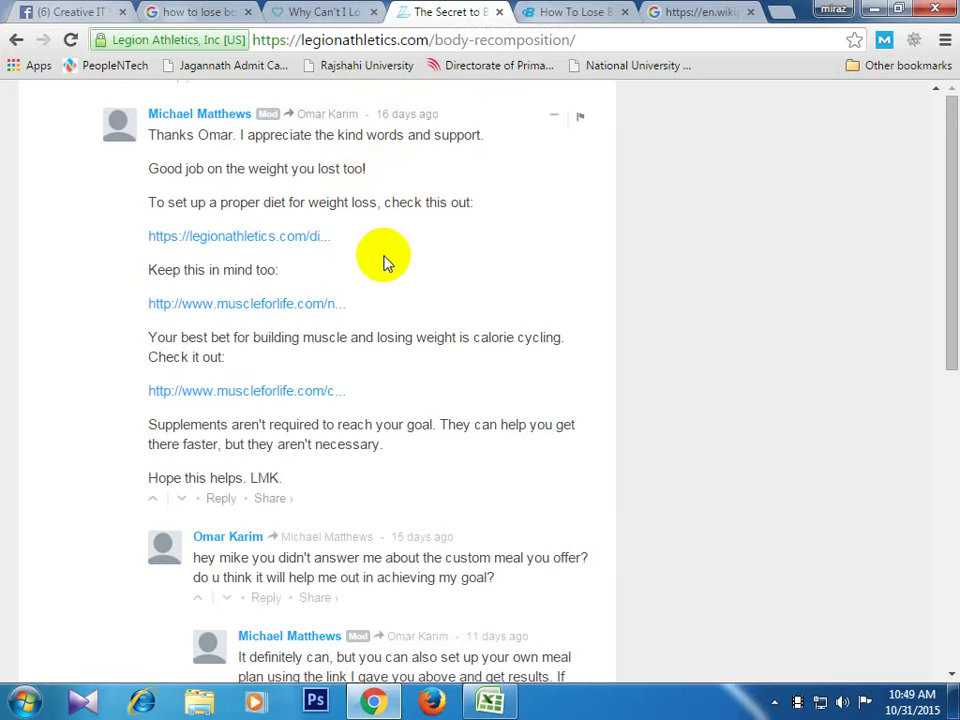
right_click(350, 370)
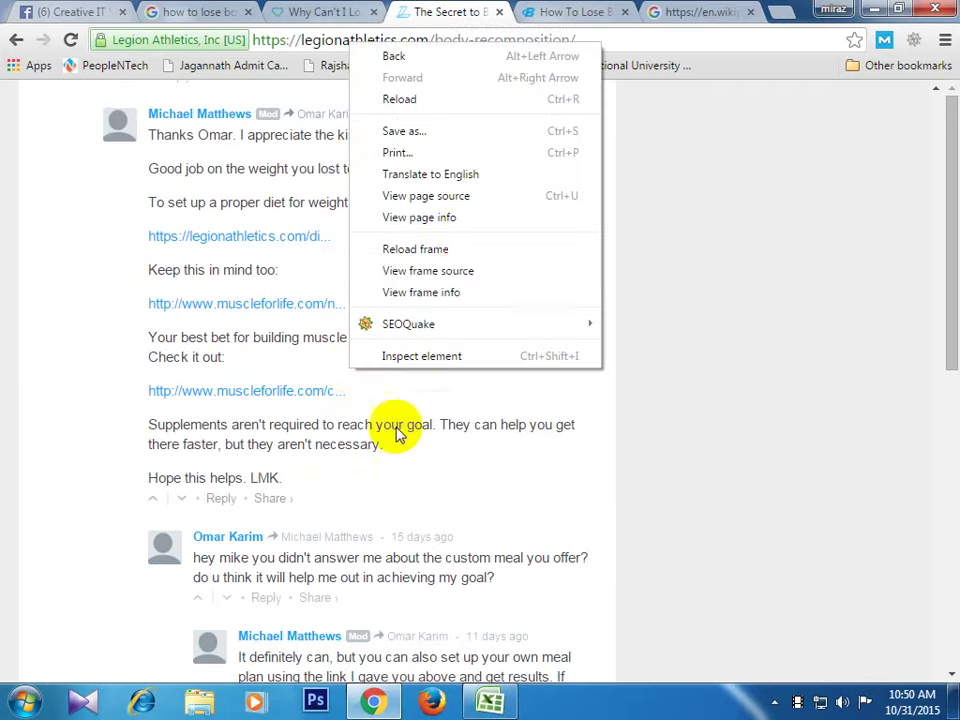
left_click(489, 269)
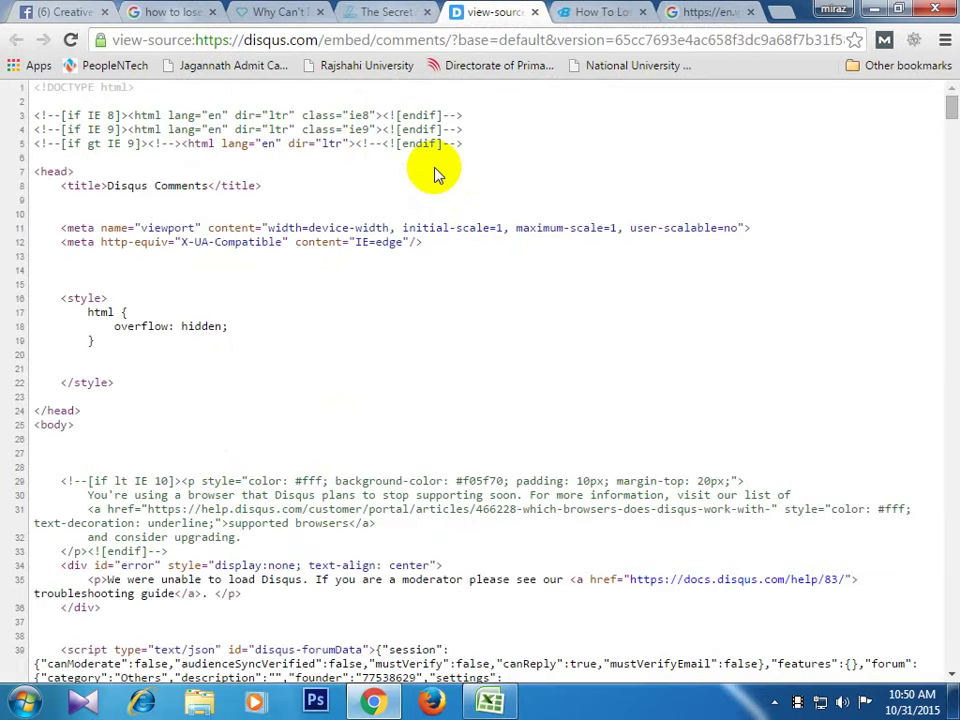
left_click(392, 12)
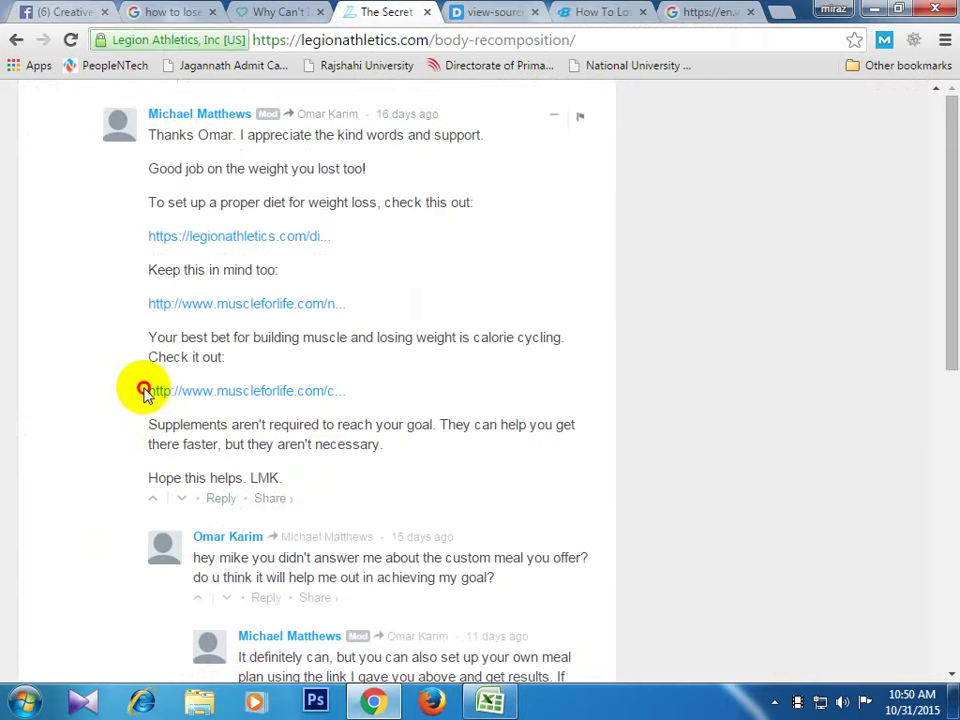
left_click_drag(143, 390, 298, 400)
key("ctrl+c")
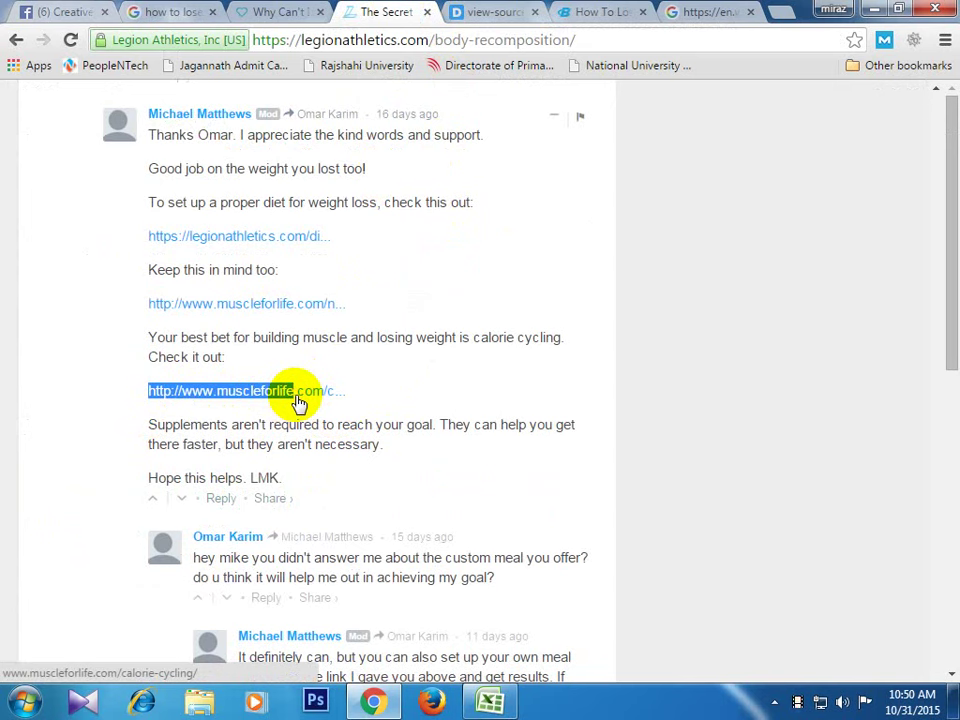
left_click(490, 12)
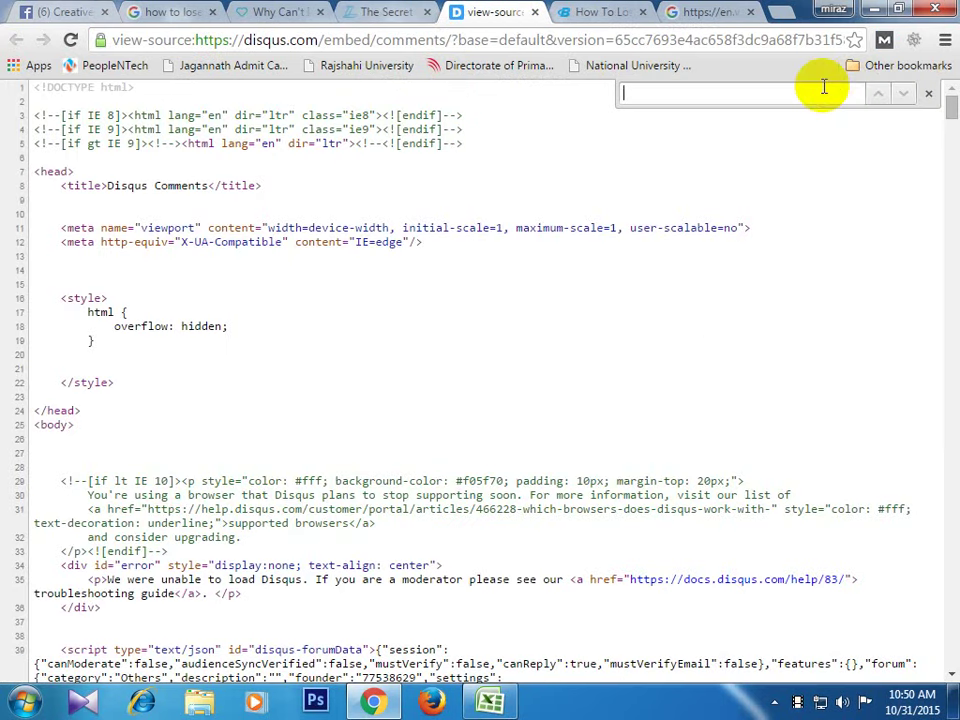
key("ctrl+v")
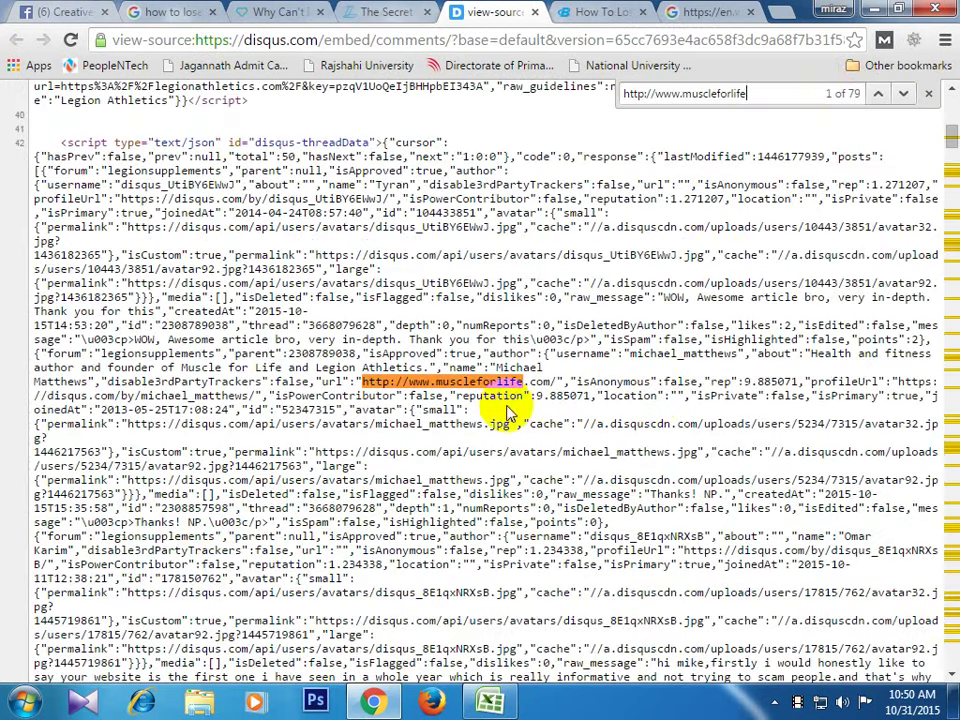
- Go through the muscleforlife matches in the comments source and examine the rel attributes around the links
left_click(904, 95)
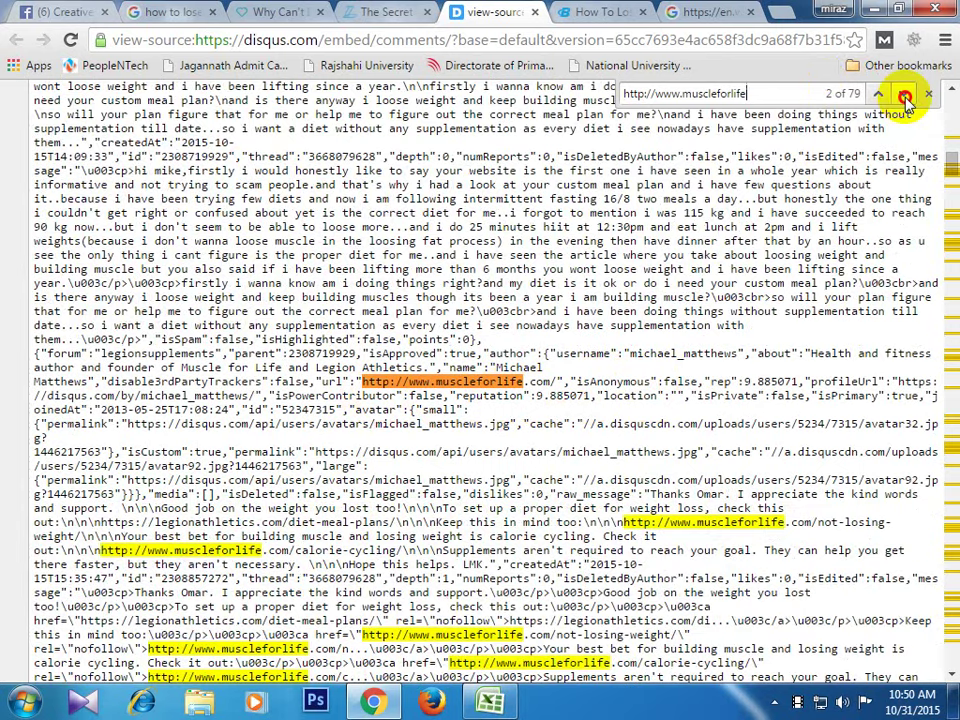
left_click(904, 95)
left_click(904, 95)
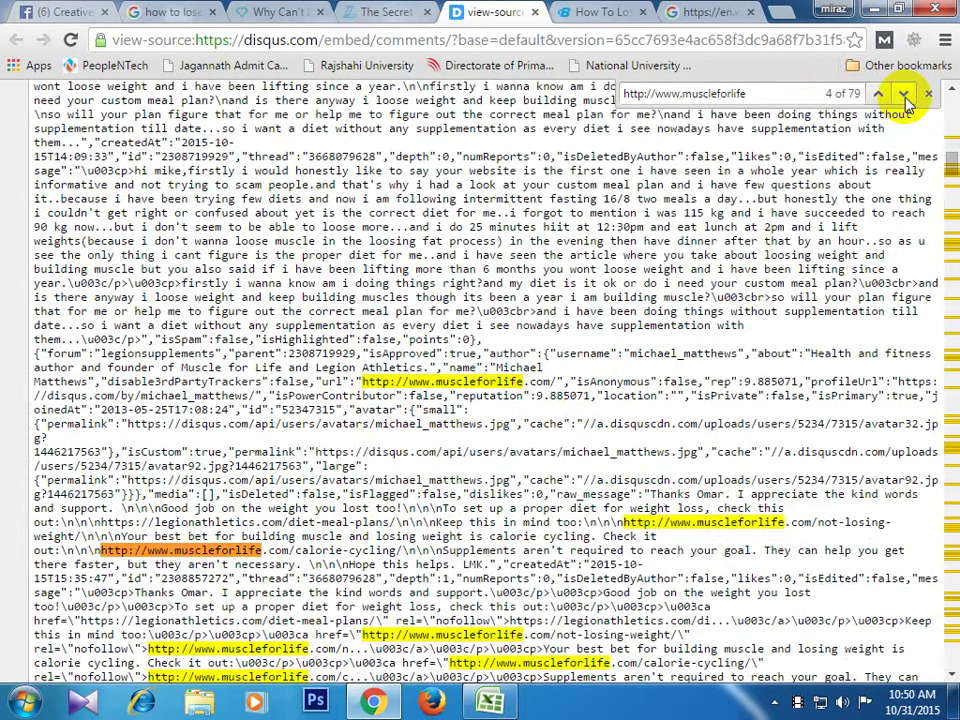
left_click(904, 95)
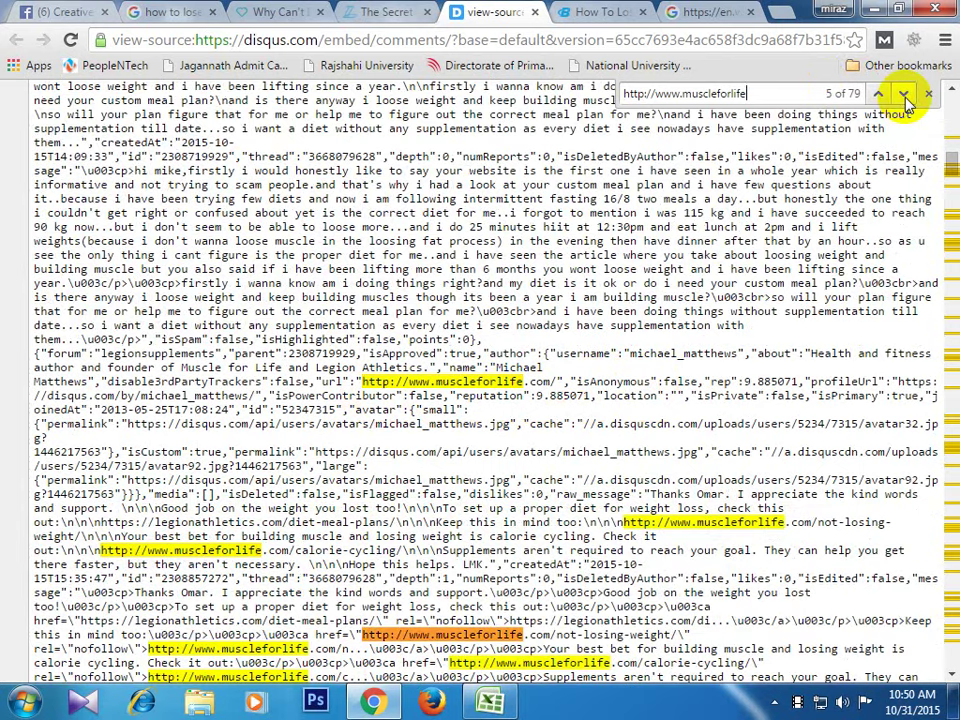
double_click(904, 95)
left_click(904, 95)
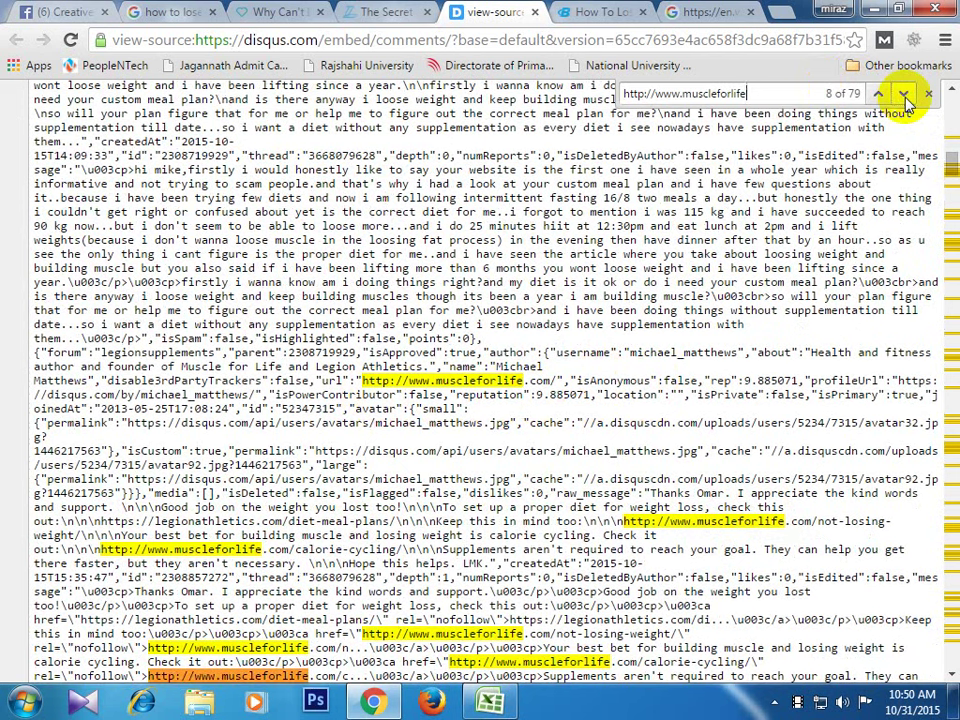
left_click(904, 95)
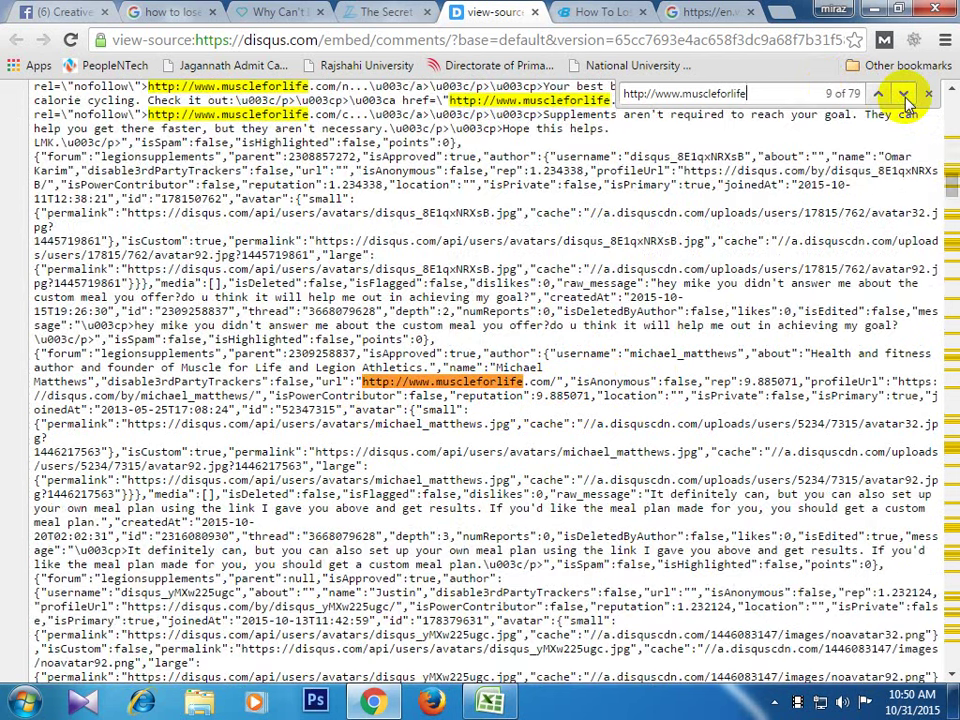
double_click(904, 95)
left_click(904, 95)
scroll(880, 270, "down", 3)
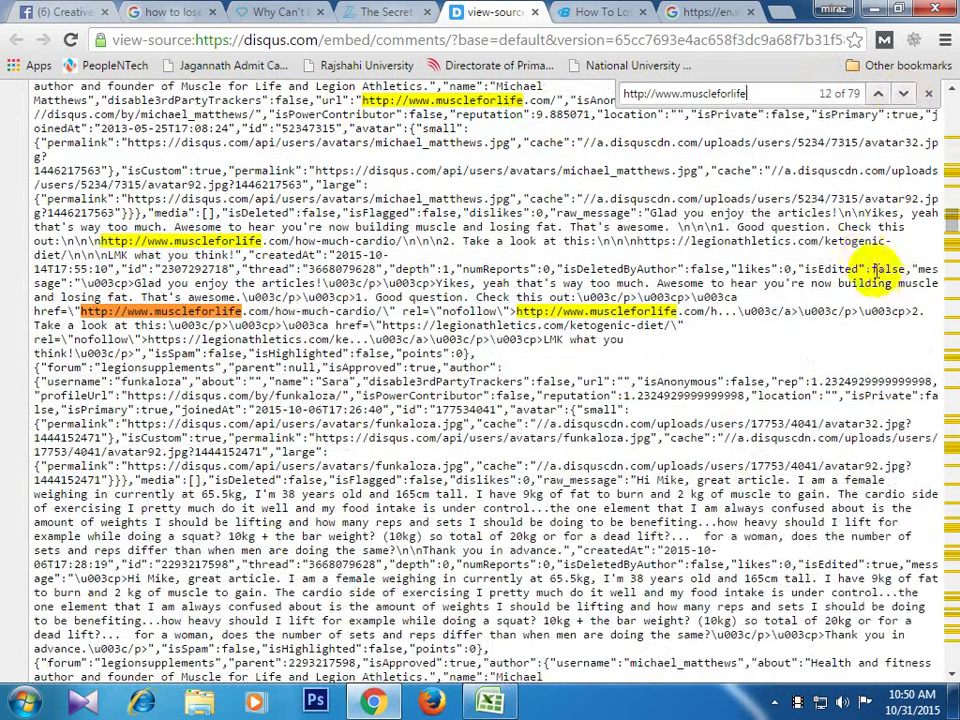
scroll(925, 252, "up", 4)
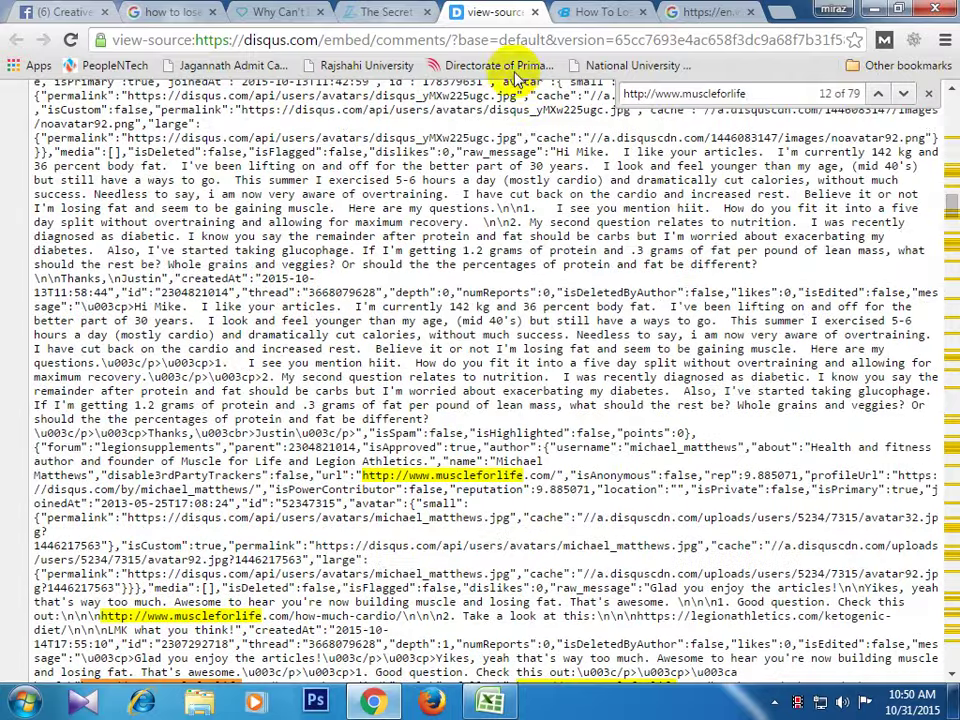
- Copy the moderator's name from the Legion Athletics comment reply and search the comments source for it
left_click(370, 11)
scroll(340, 260, "up", 2)
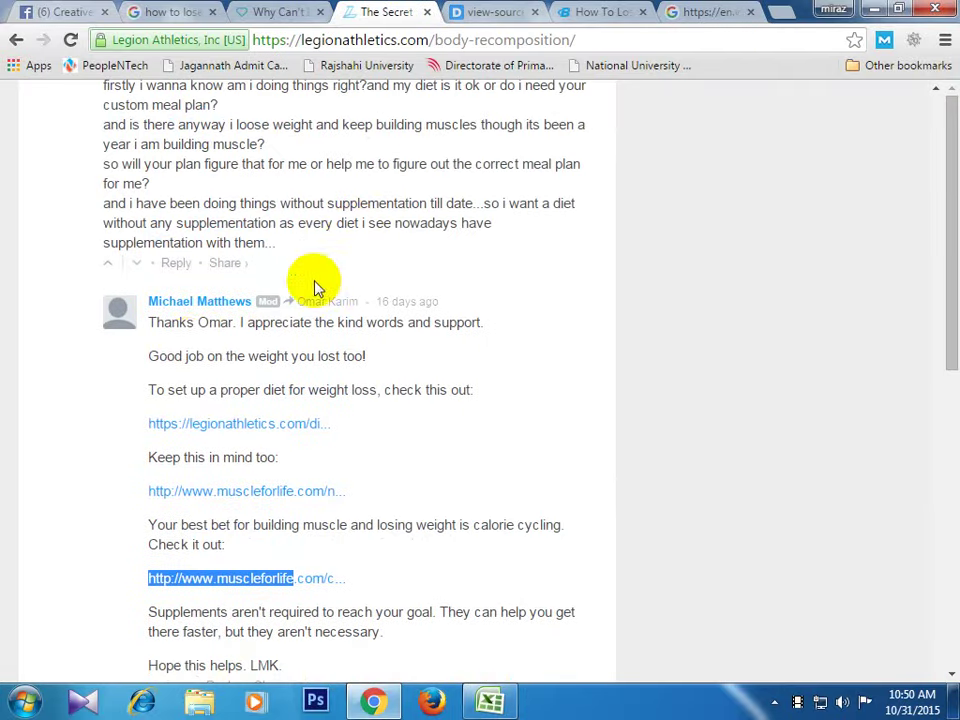
left_click_drag(146, 302, 250, 306)
key("ctrl+c")
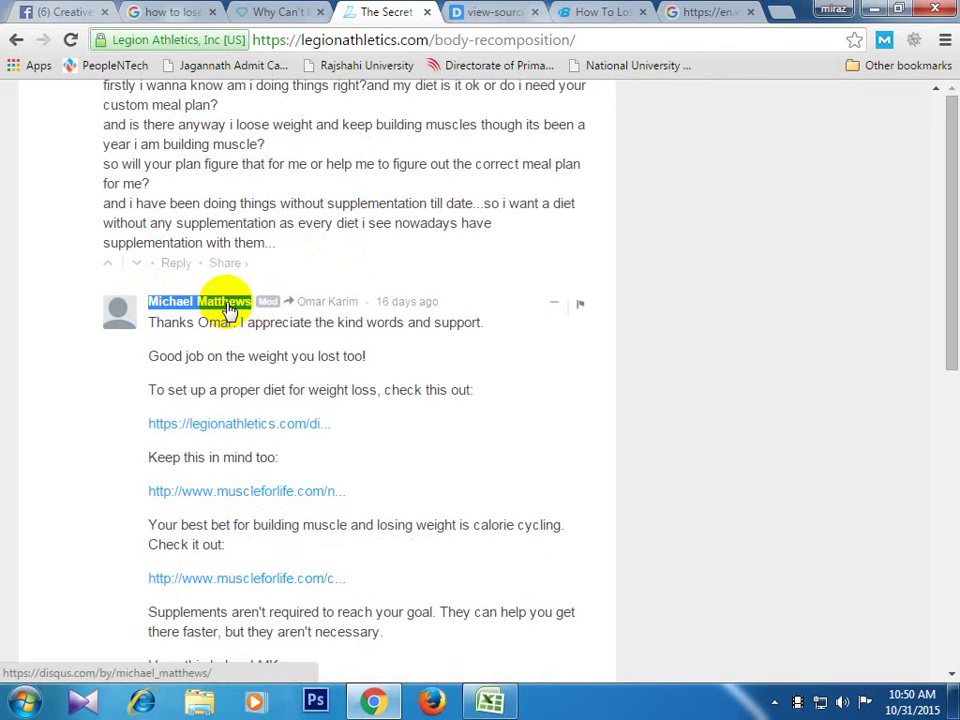
key("ctrl+Tab")
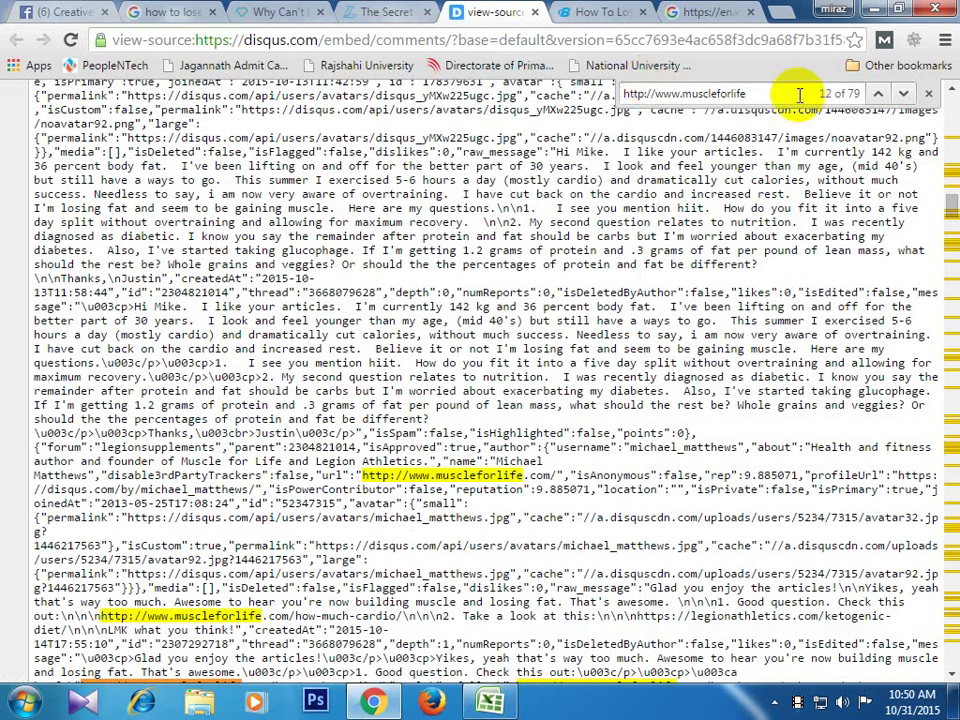
key("ctrl+v")
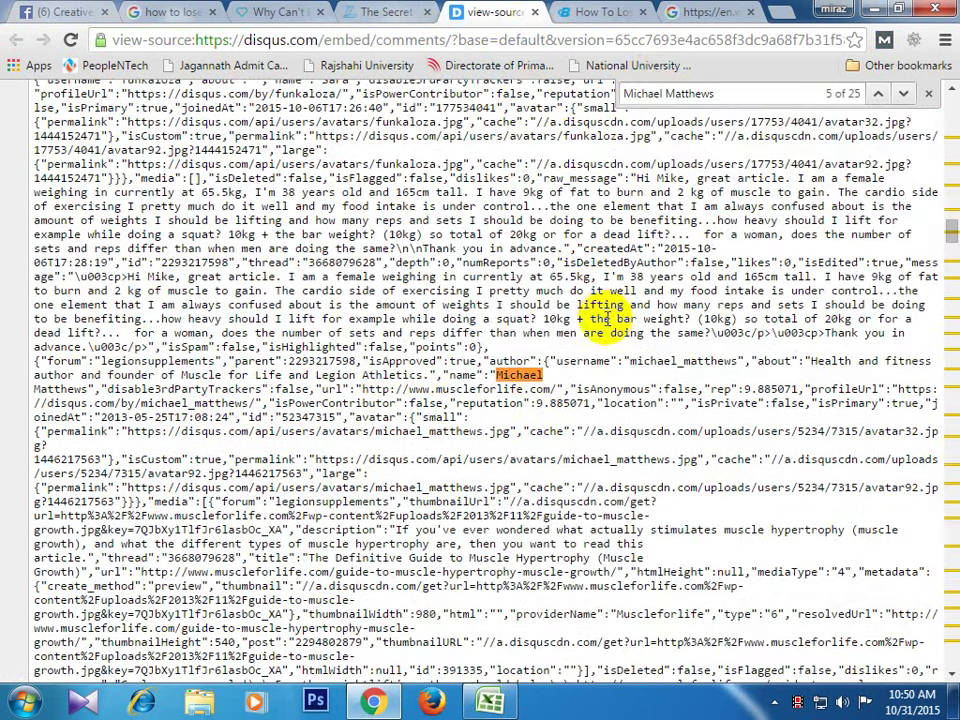
- Cycle through all matches of the moderator's name in the comments source to examine the profile and link entries
left_click(903, 93)
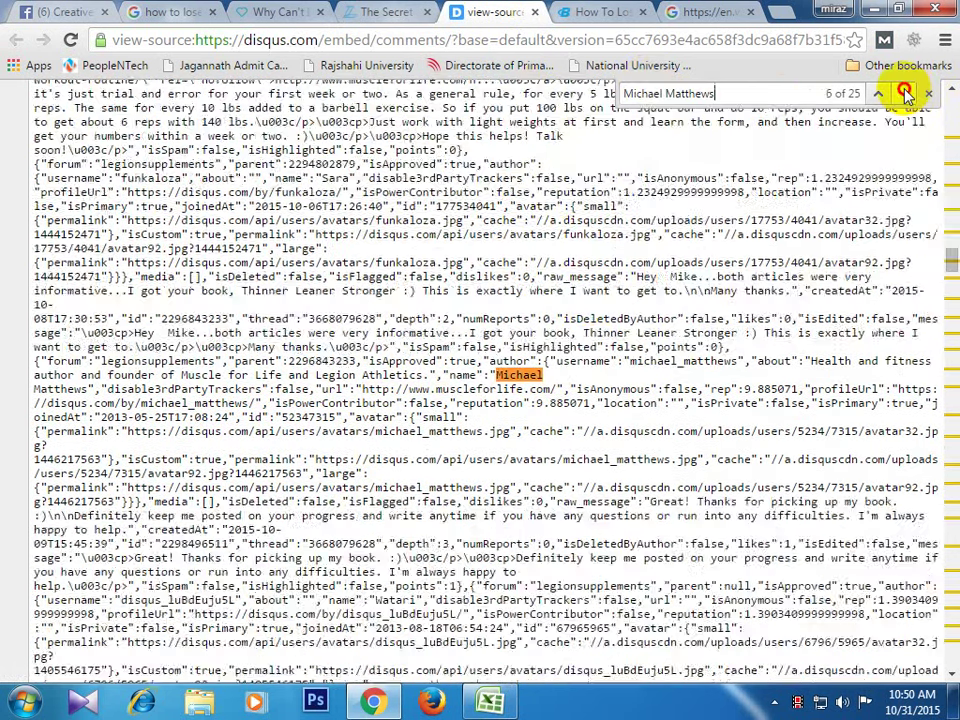
left_click(903, 93)
left_click(903, 93)
left_click(903, 93)
left_click(903, 93)
left_click(903, 93)
left_click(904, 93)
left_click(904, 93)
left_click(904, 93)
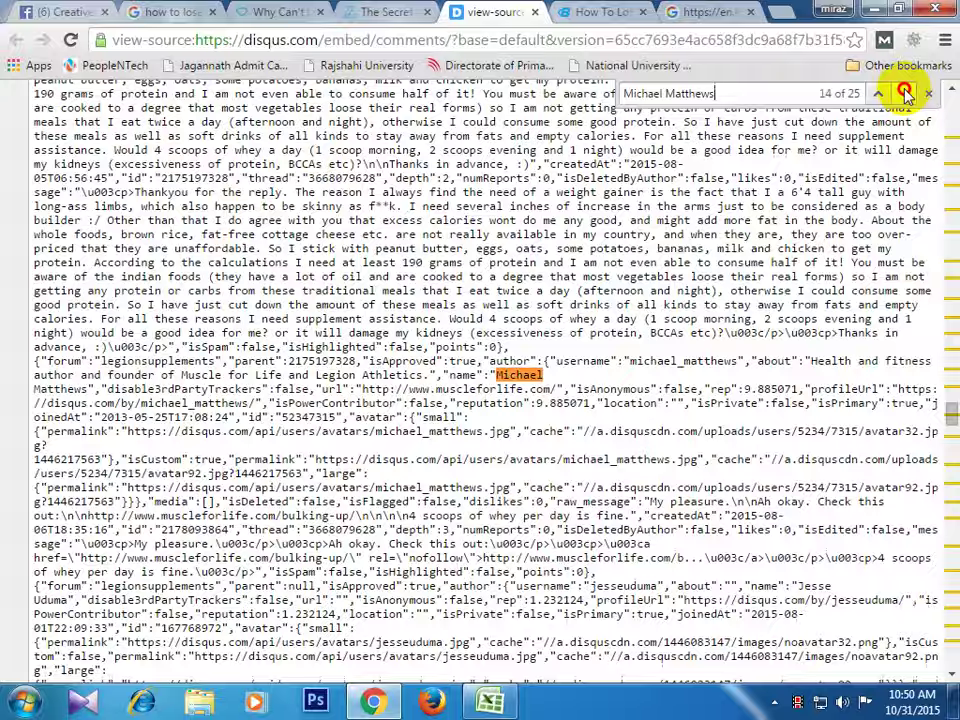
left_click(904, 93)
left_click(904, 93)
left_click(904, 93)
left_click(904, 93)
left_click(904, 93)
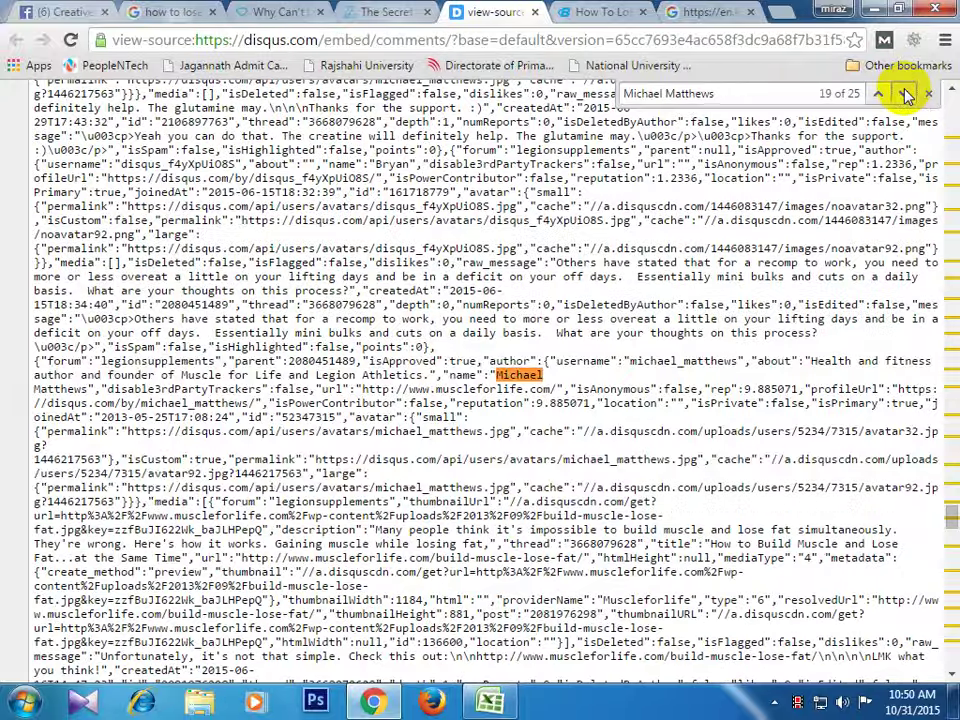
left_click(904, 93)
left_click(904, 93)
left_click(904, 93)
left_click(904, 93)
left_click(904, 93)
left_click(904, 93)
left_click(904, 93)
left_click(904, 93)
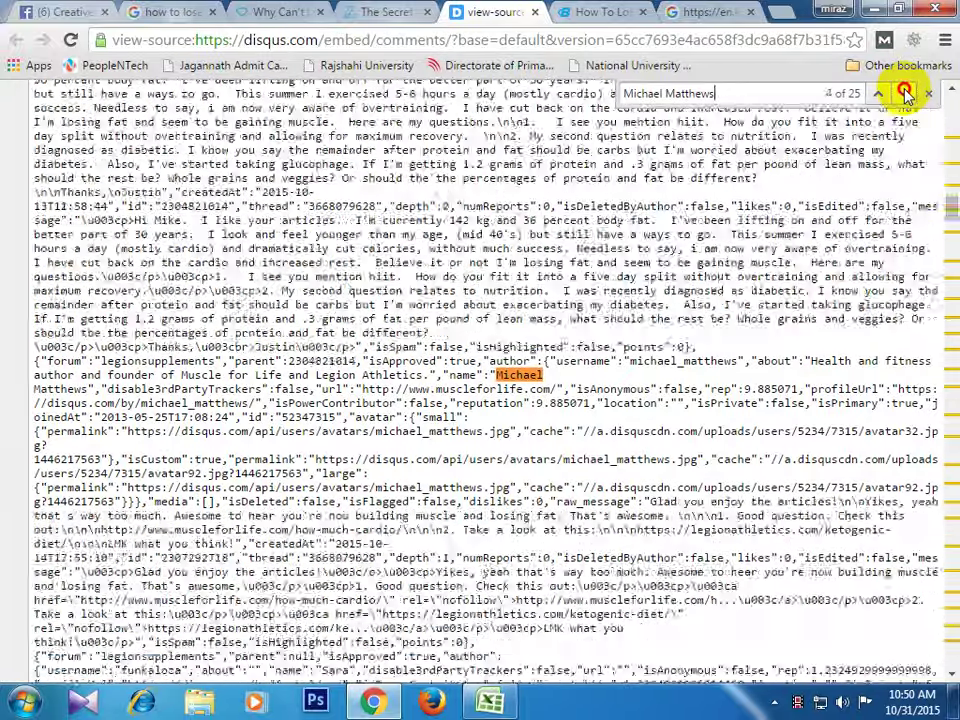
left_click(904, 93)
left_click(904, 93)
left_click(904, 93)
left_click(904, 93)
left_click(904, 93)
left_click(904, 93)
left_click(904, 93)
left_click(904, 93)
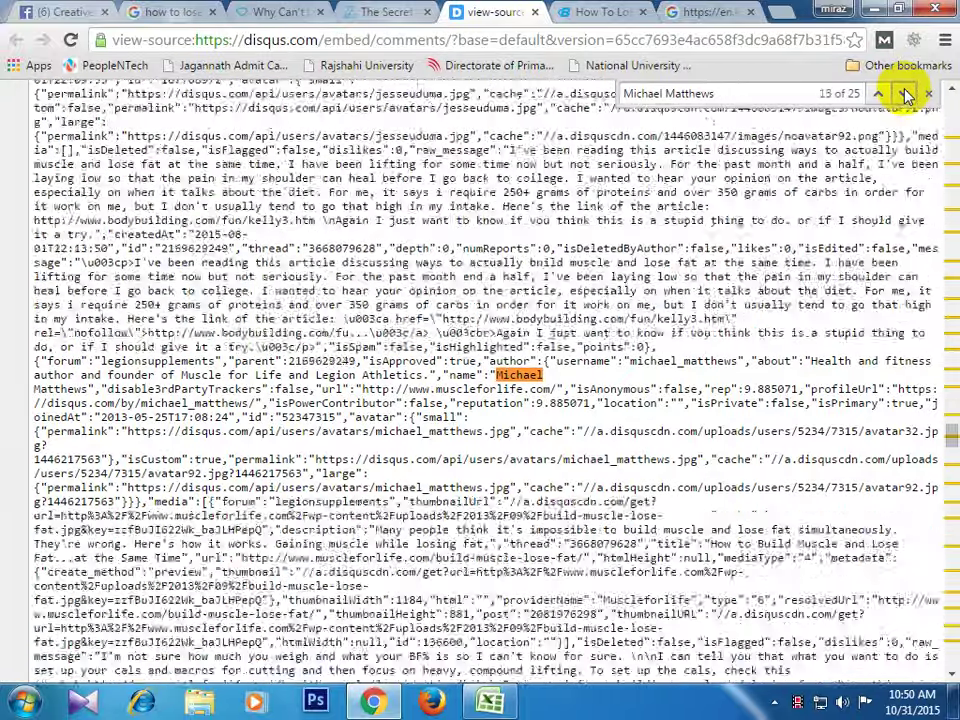
left_click(904, 93)
left_click(904, 93)
left_click(904, 93)
left_click(904, 93)
left_click(904, 93)
left_click(904, 93)
left_click(904, 93)
left_click(904, 93)
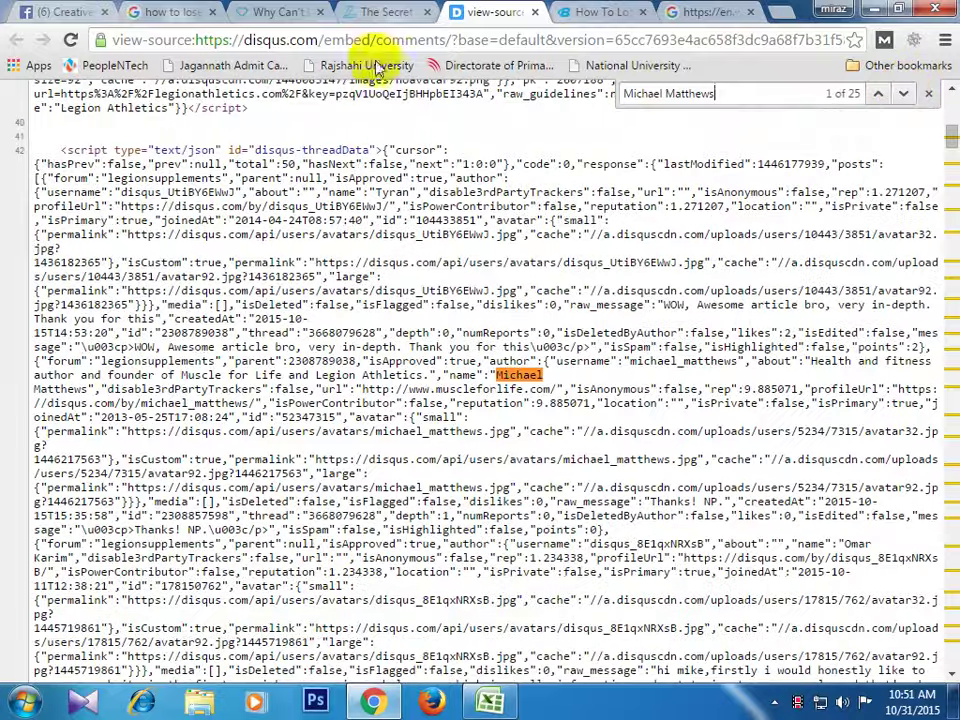
- Return to the Rebooted Body article and look through its highlighted links down to the author bio
left_click(370, 12)
left_click(165, 12)
left_click(262, 12)
scroll(270, 490, "down", 5)
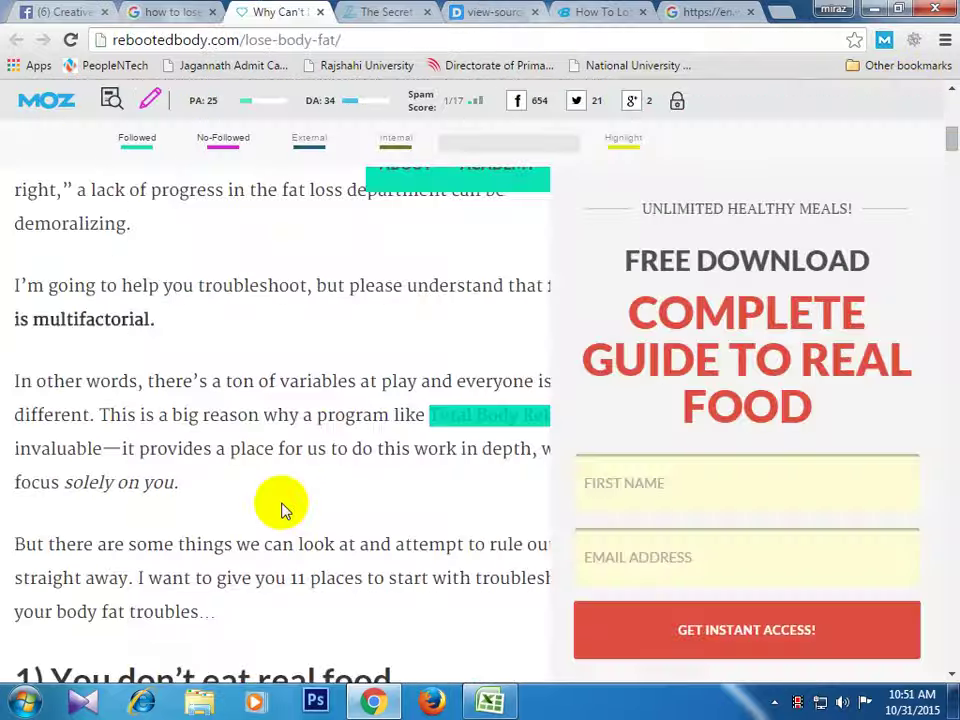
scroll(270, 480, "down", 10)
left_click_drag(950, 186, 930, 610)
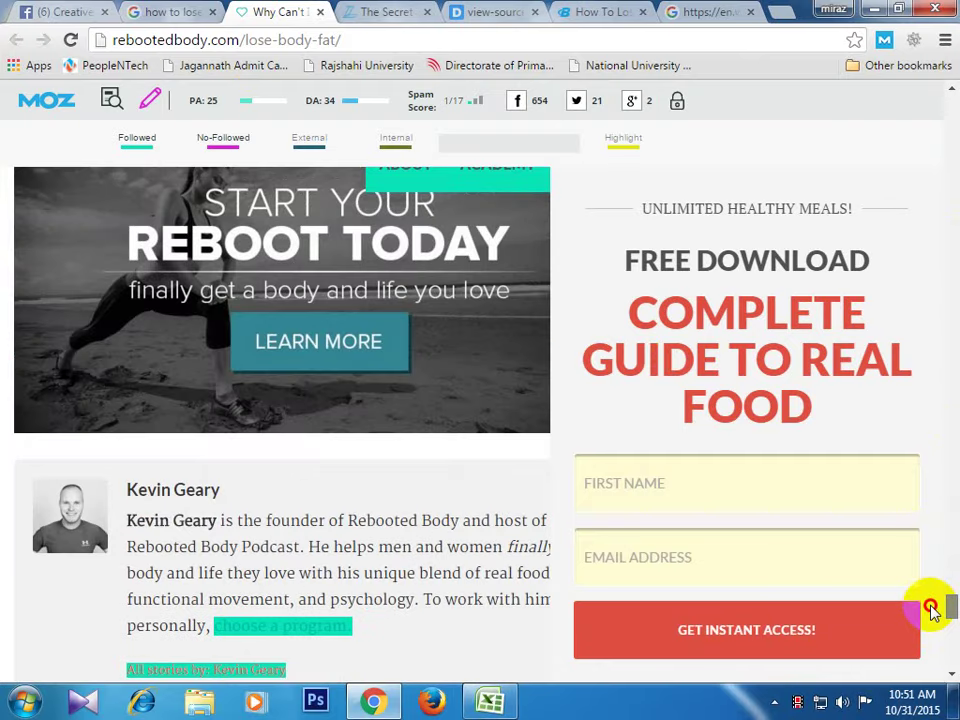
- Review the reader comments on the bodybuilding.com article and the highlighted links in its Additional Fat-Loss Tips section
left_click(620, 12)
scroll(673, 348, "down", 3)
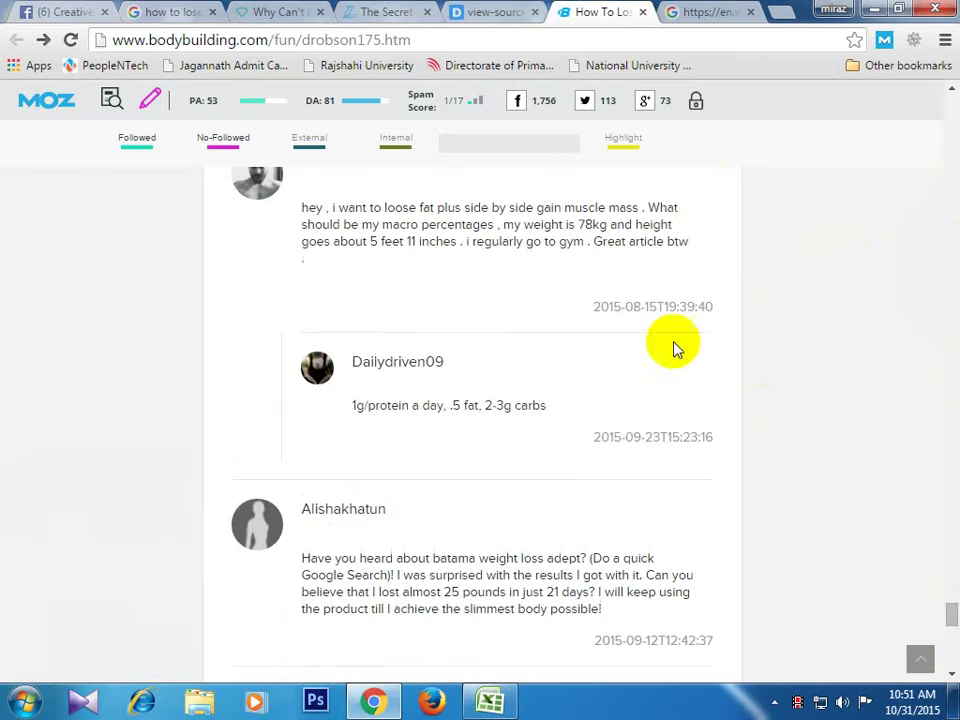
scroll(568, 390, "down", 5)
scroll(392, 332, "up", 15)
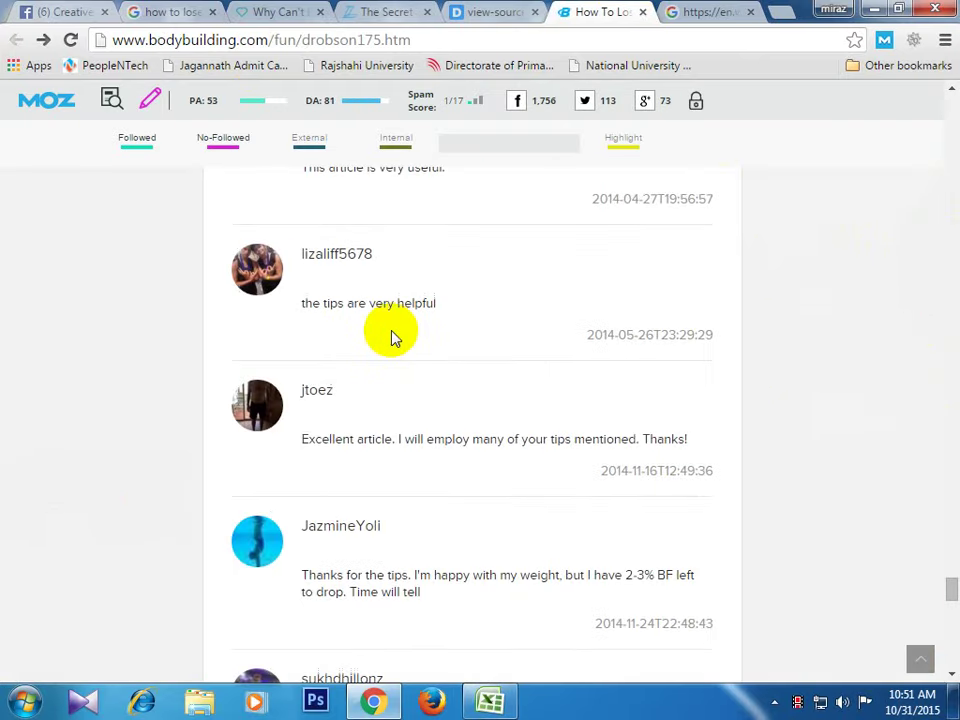
scroll(392, 338, "up", 10)
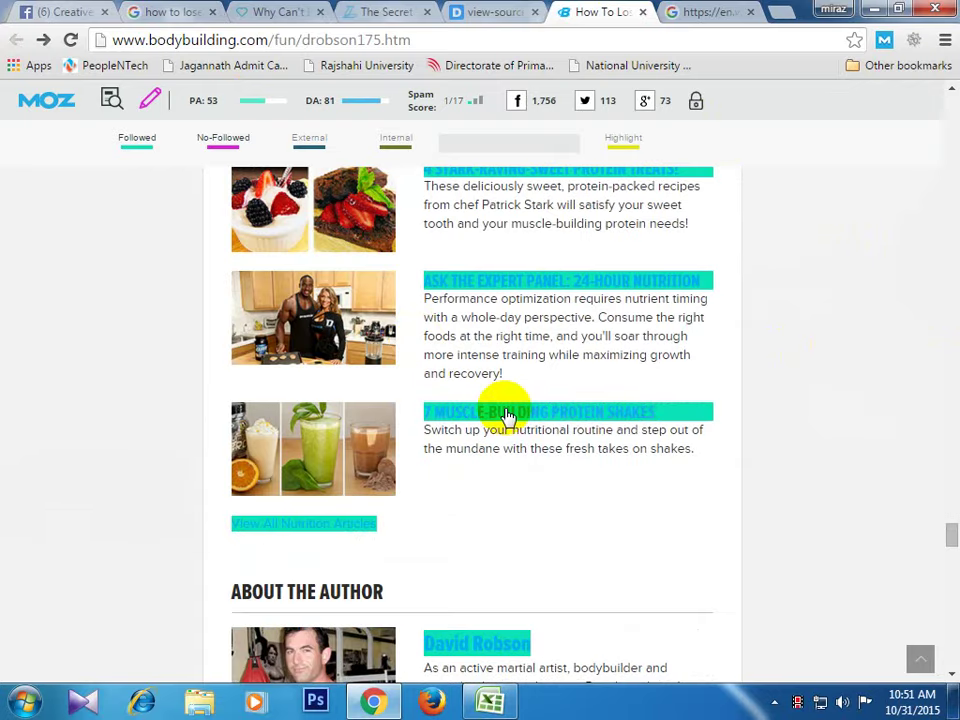
scroll(507, 410, "up", 15)
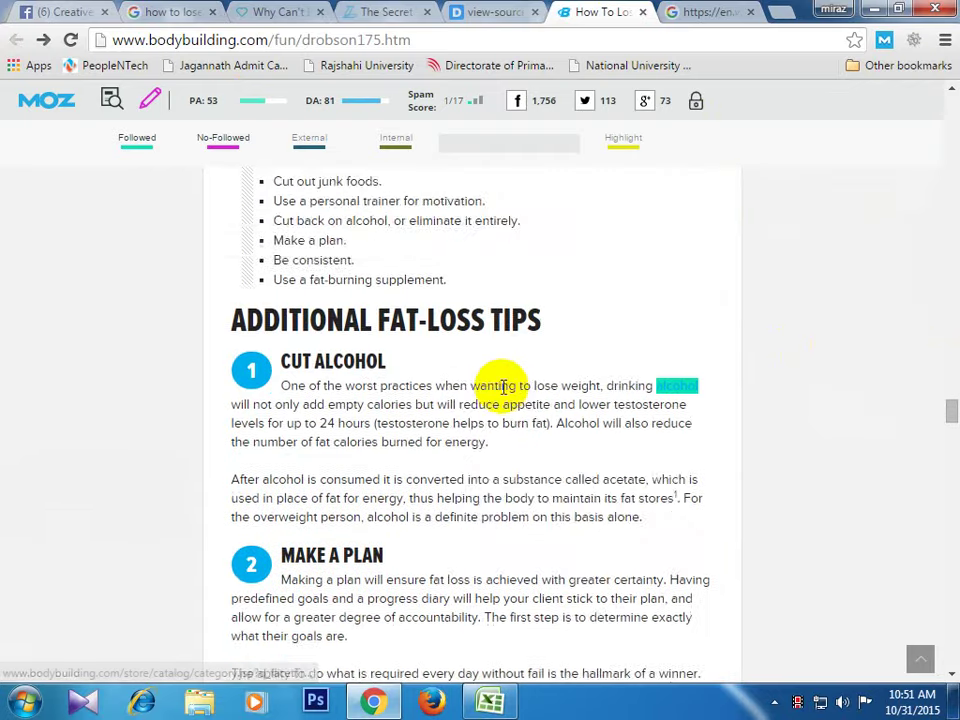
scroll(503, 390, "down", 3)
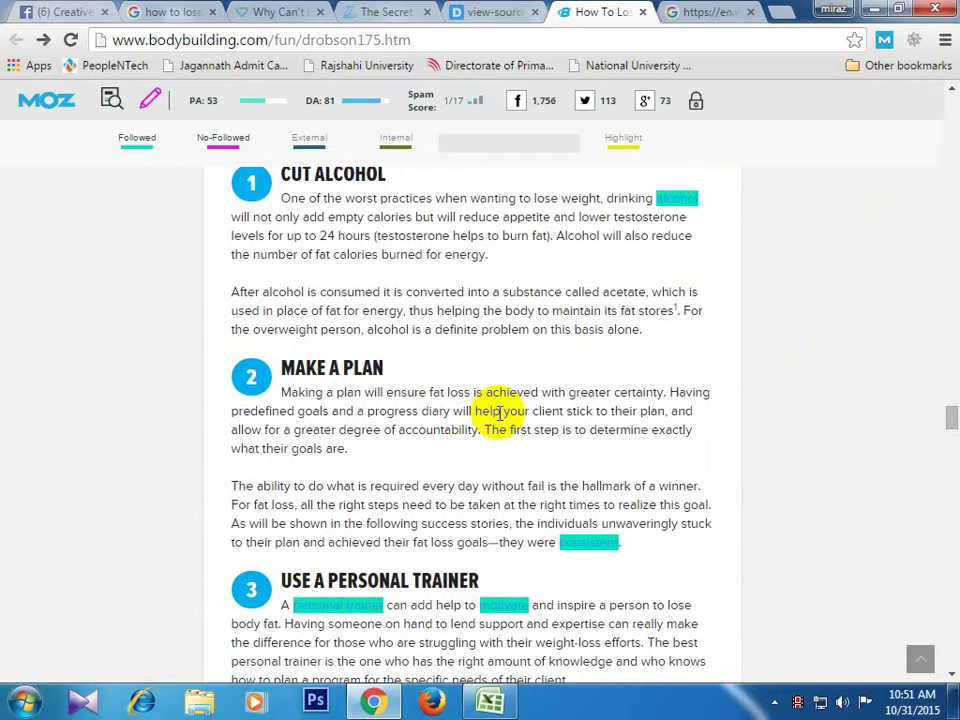
scroll(500, 412, "down", 1)
- Open the bodybuilding.com article's page source and copy the "Fat-burning supplements" link text from the article's fourth tip
right_click(420, 548)
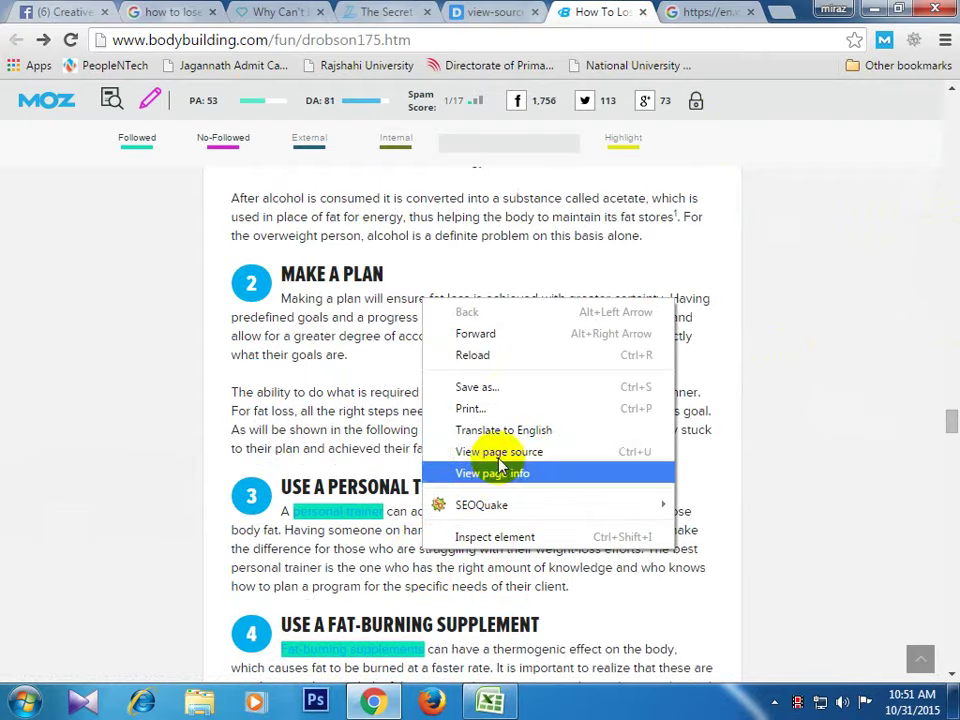
left_click(498, 451)
left_click(527, 12)
scroll(310, 550, "down", 1)
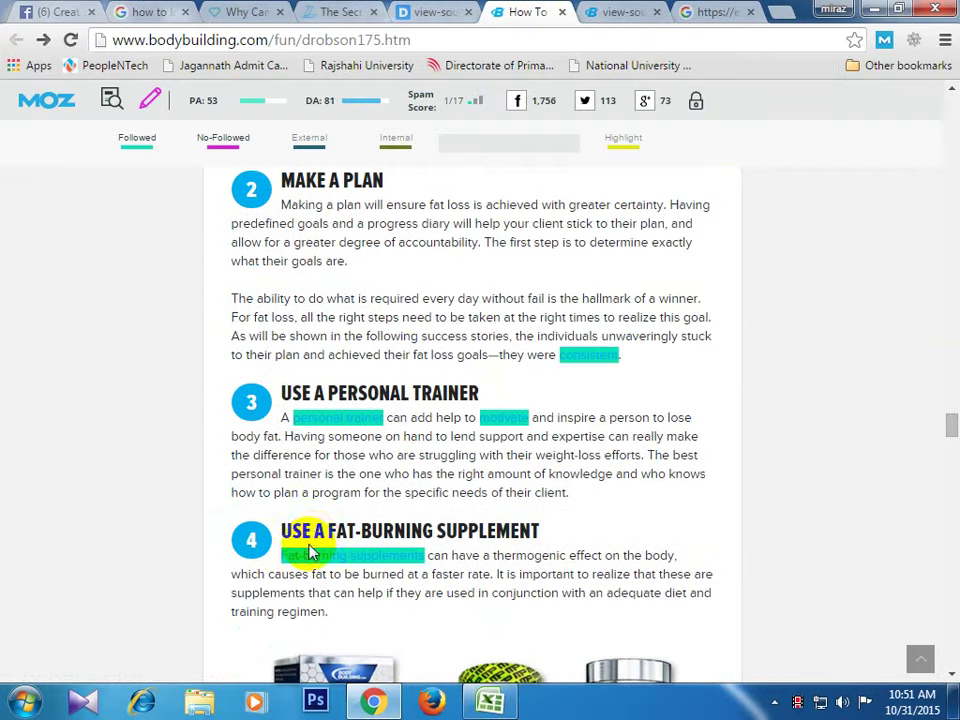
left_click_drag(284, 558, 424, 562)
key("ctrl+c")
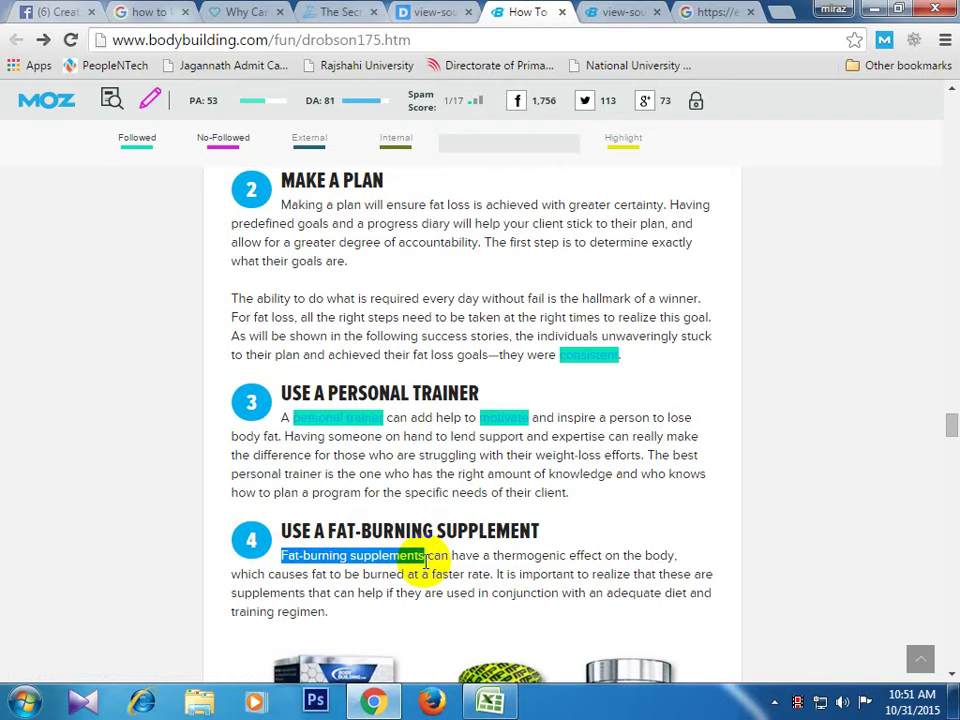
- Search the article's page source for "Fat-burning supplements" and examine that link's markup
left_click(638, 11)
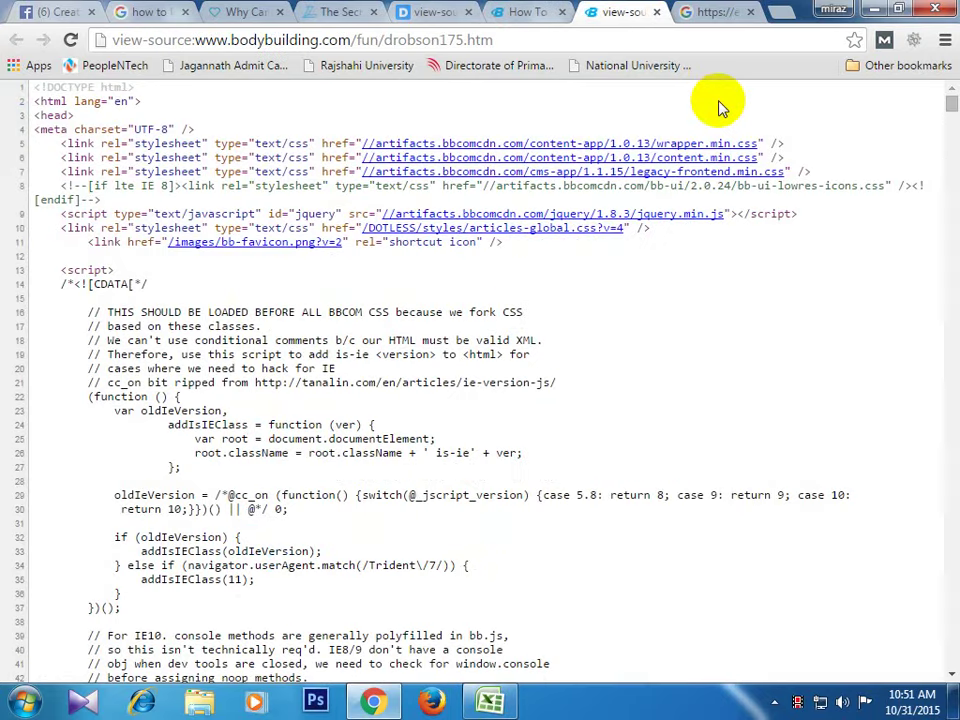
key("ctrl+f")
key("ctrl+v")
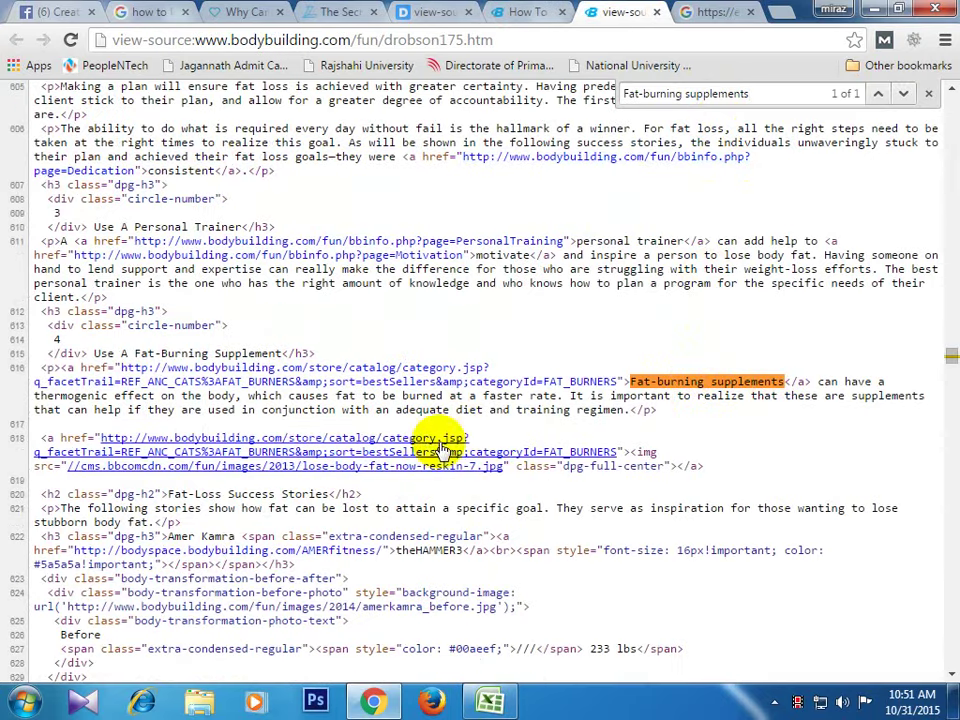
left_click_drag(753, 382, 778, 390)
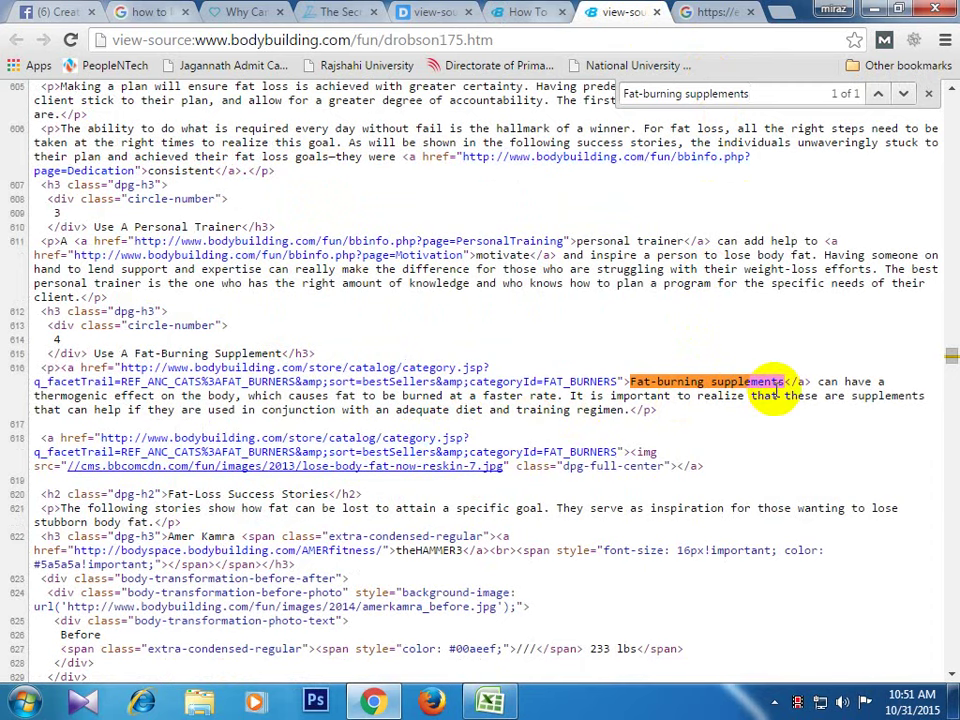
left_click(768, 395)
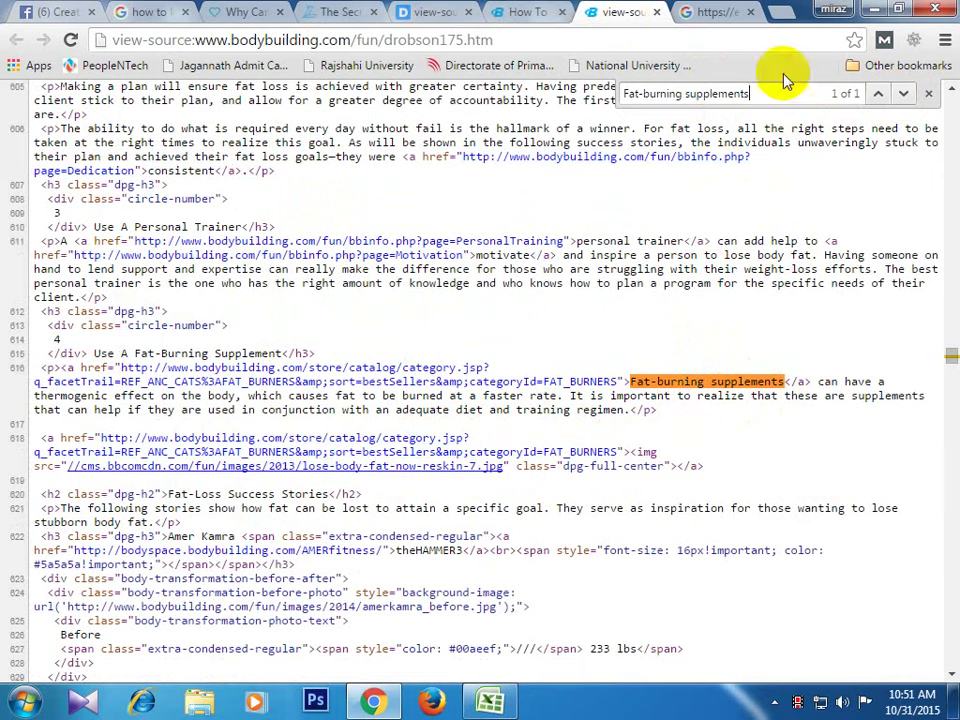
- Search the page source for "nofo" and highlight the rel attribute of the bbb.org footer link
left_click(715, 96)
left_click_drag(715, 96, 590, 100)
type("nofo")
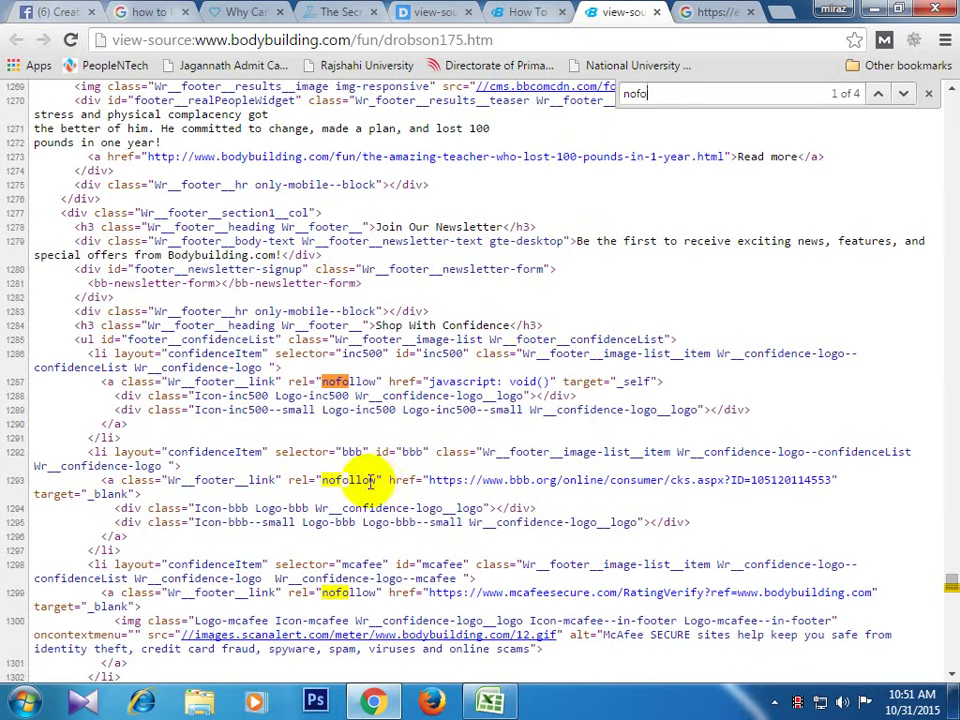
left_click_drag(375, 480, 294, 480)
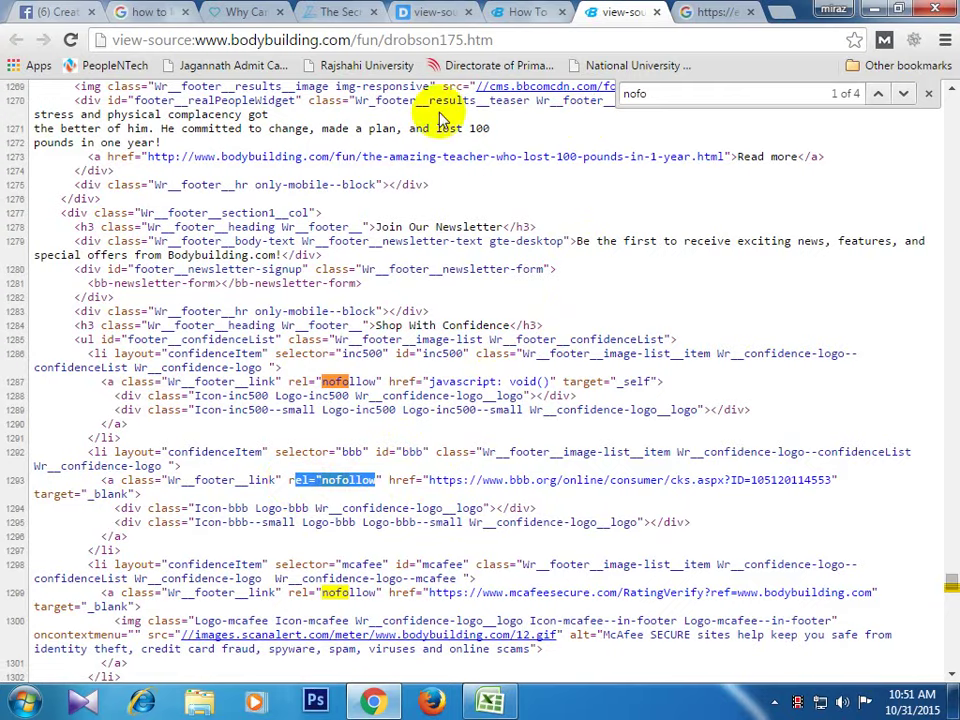
- Close the page source and review the beginning of the bodybuilding.com article with its highlighted links
left_click(528, 14)
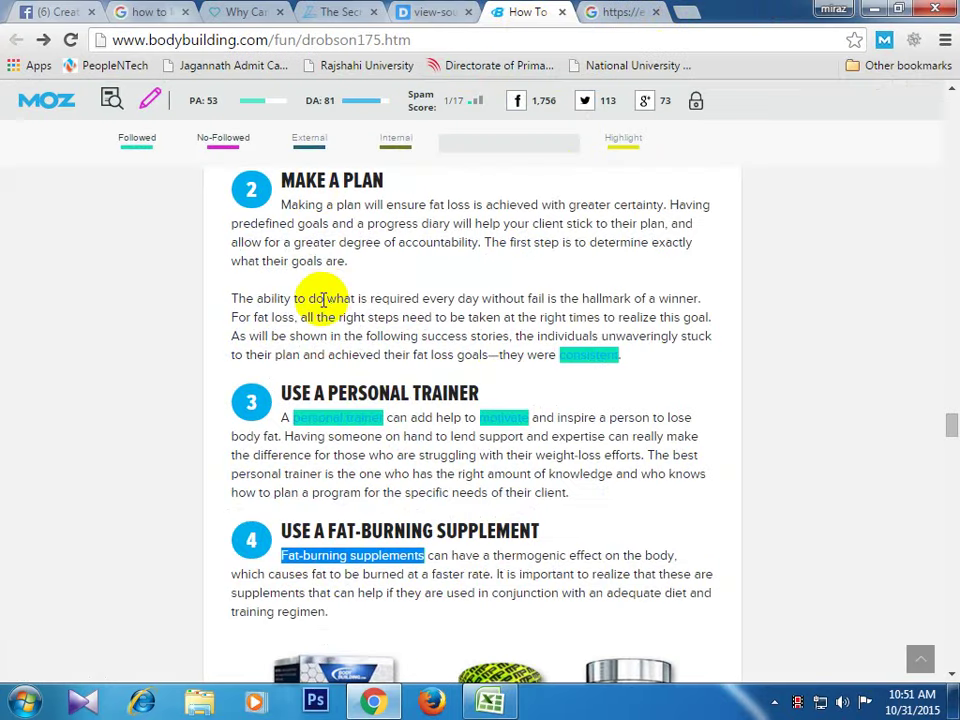
scroll(874, 332, "up", 15)
left_click_drag(952, 345, 561, 118)
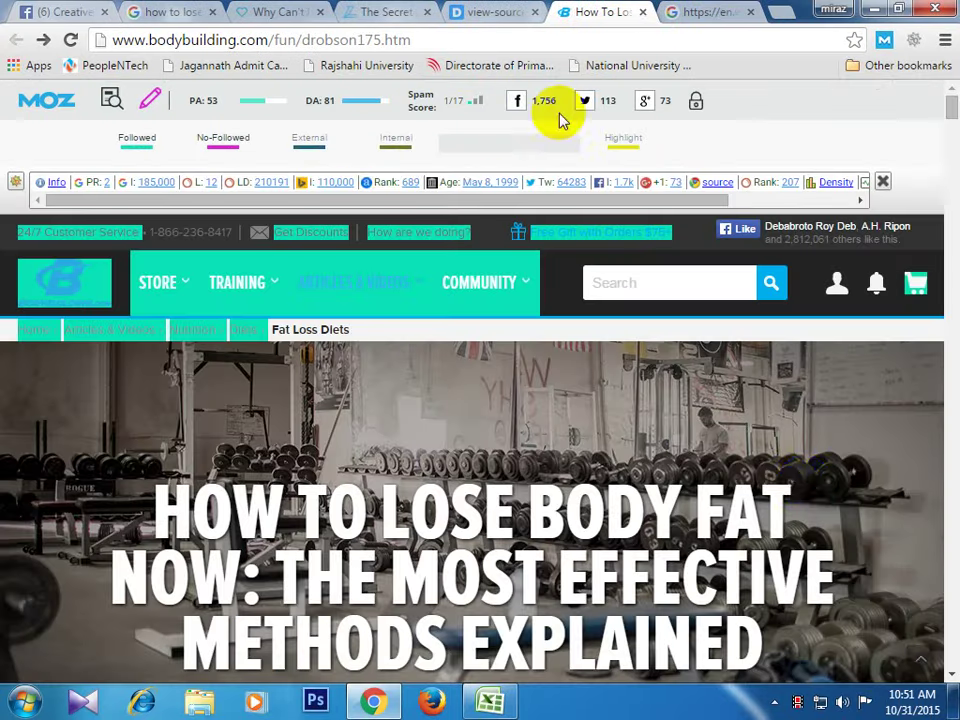
scroll(853, 381, "down", 5)
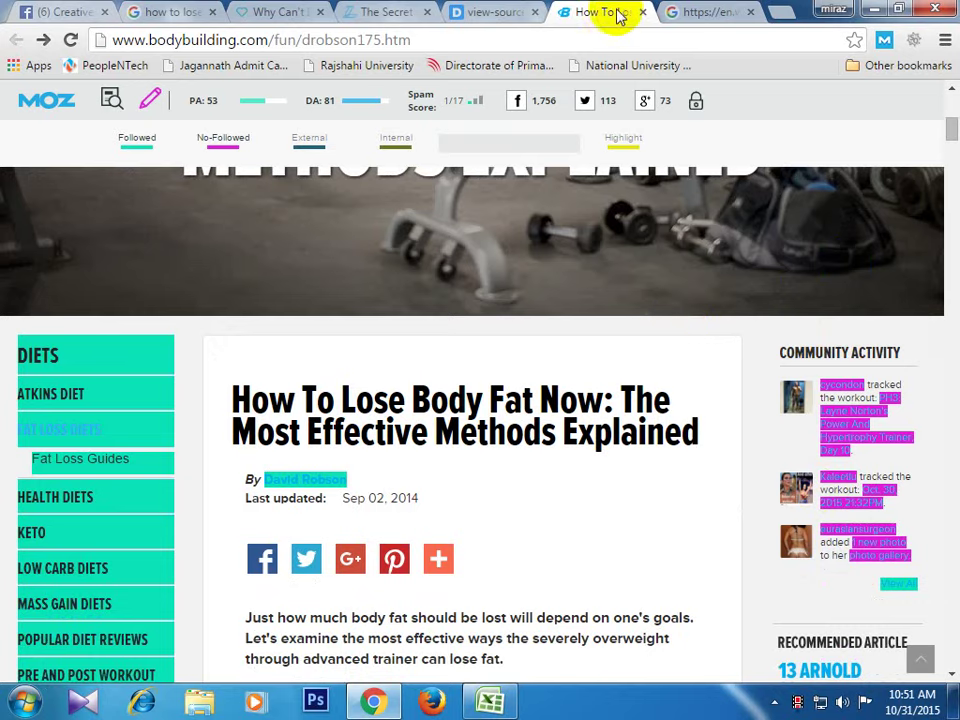
- Switch to the Excel competitor template and review the Do Follow, No-Follow and Page PR columns of the backlink tables
left_click(490, 702)
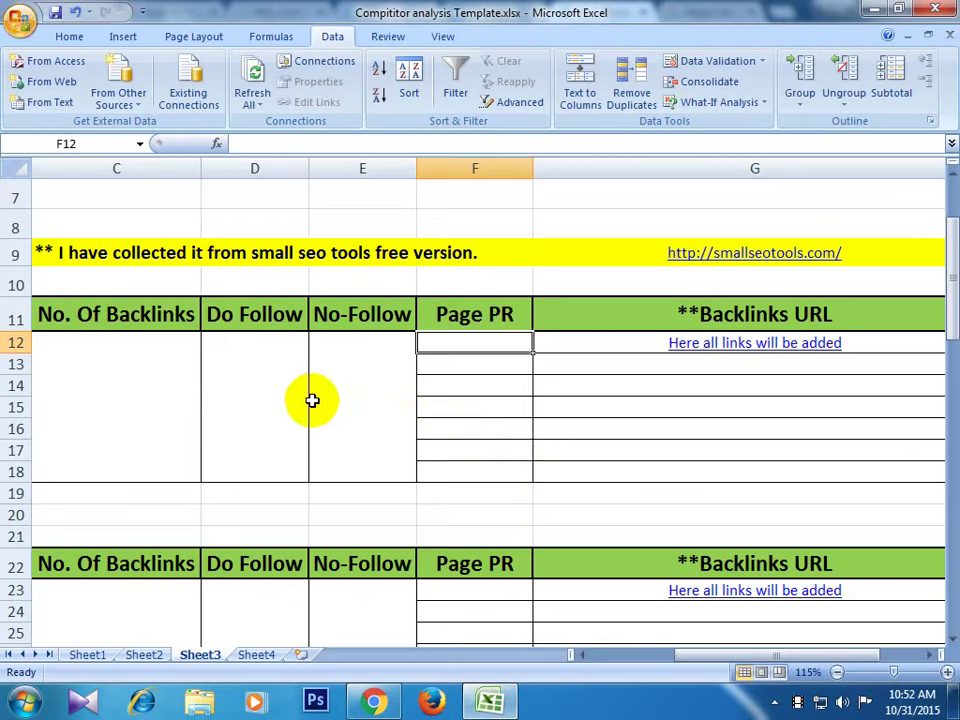
scroll(360, 430, "down", 2)
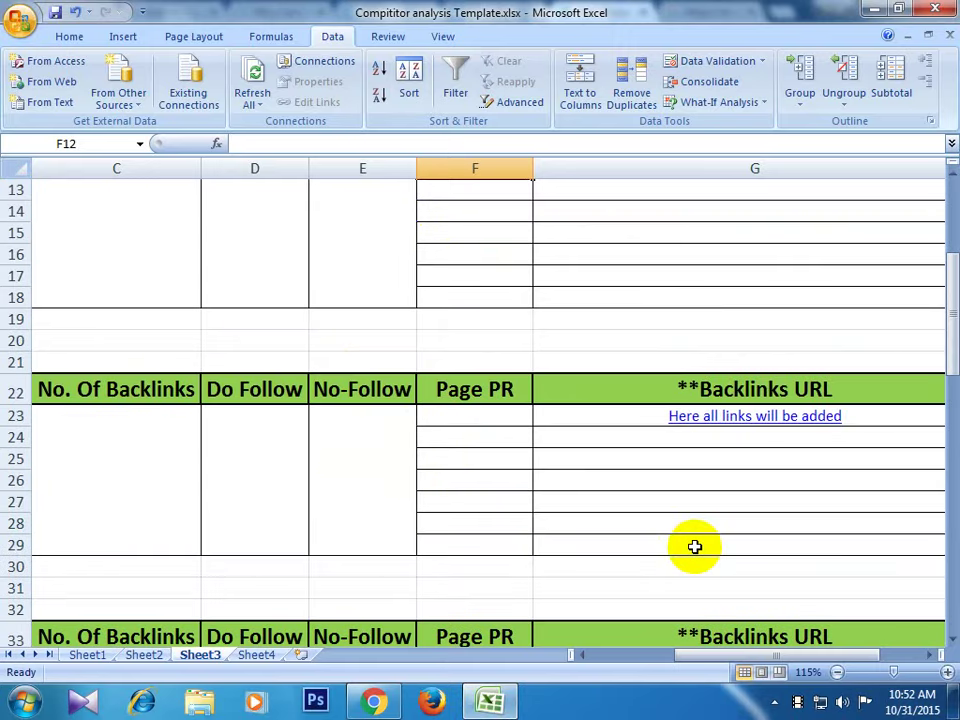
scroll(695, 546, "down", 5)
scroll(367, 426, "up", 4)
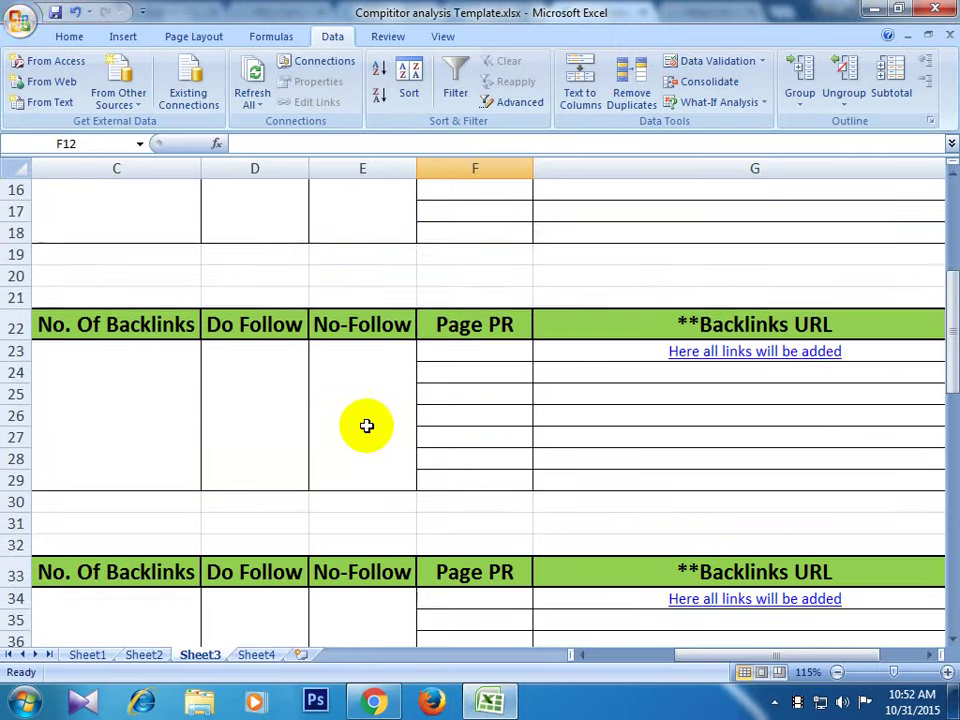
scroll(367, 426, "up", 4)
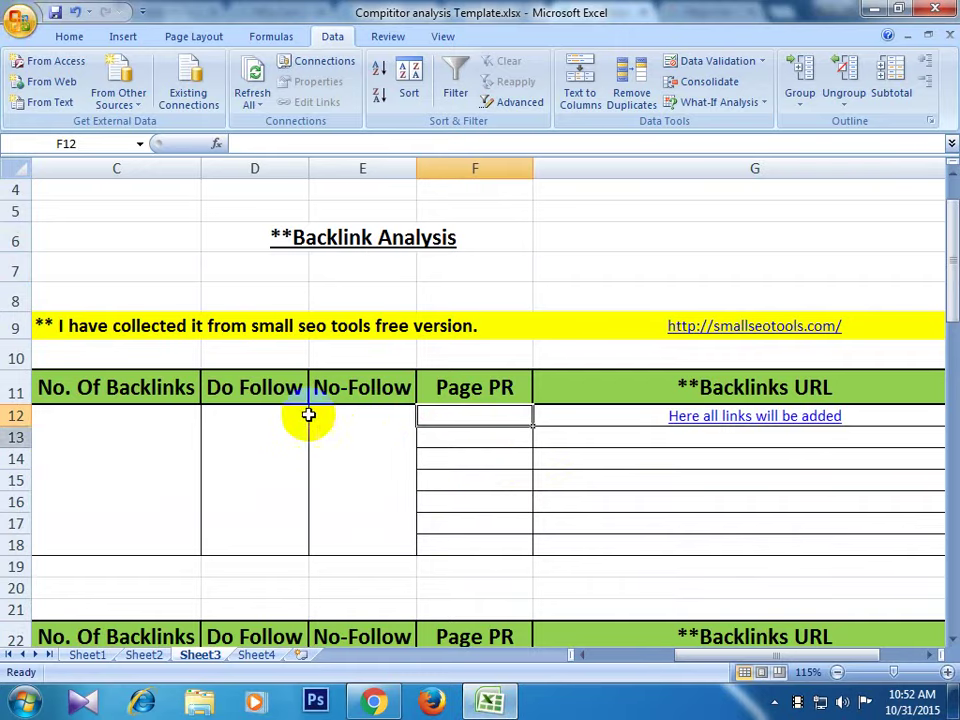
scroll(293, 441, "down", 2)
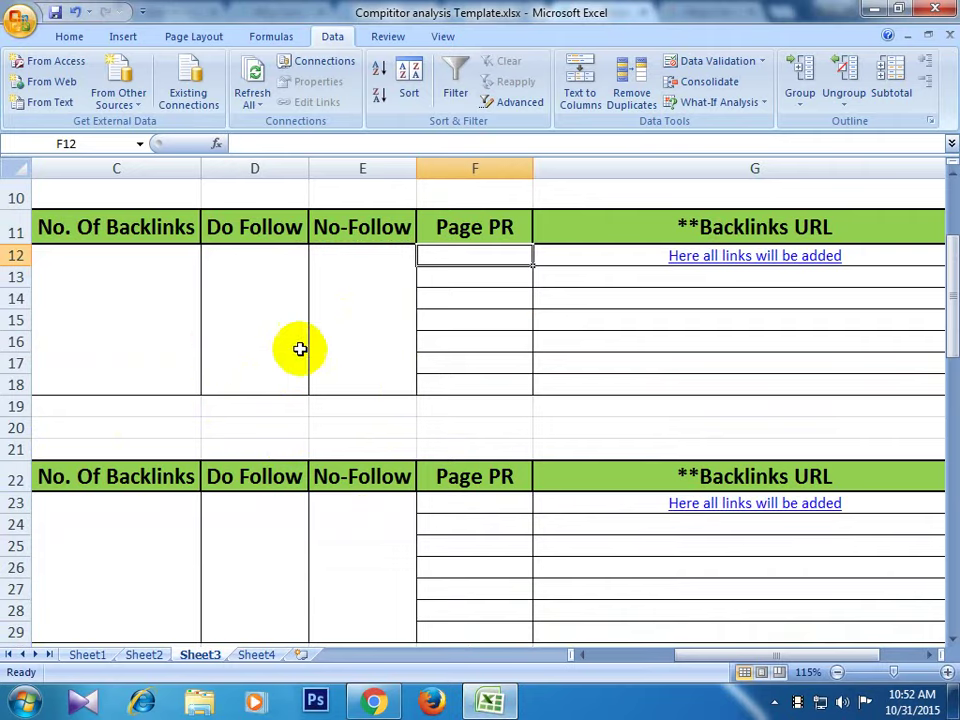
- Switch to Chrome, close the bodybuilding.com, Google and comments source tabs, and open a new blank tab
left_click(374, 701)
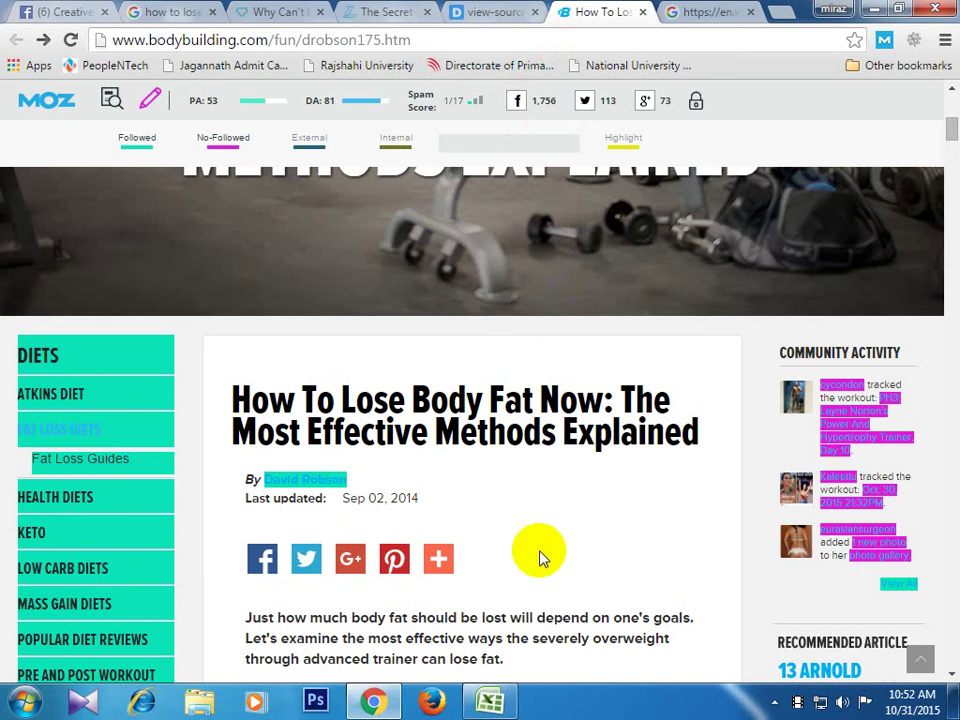
left_click(641, 13)
left_click(641, 13)
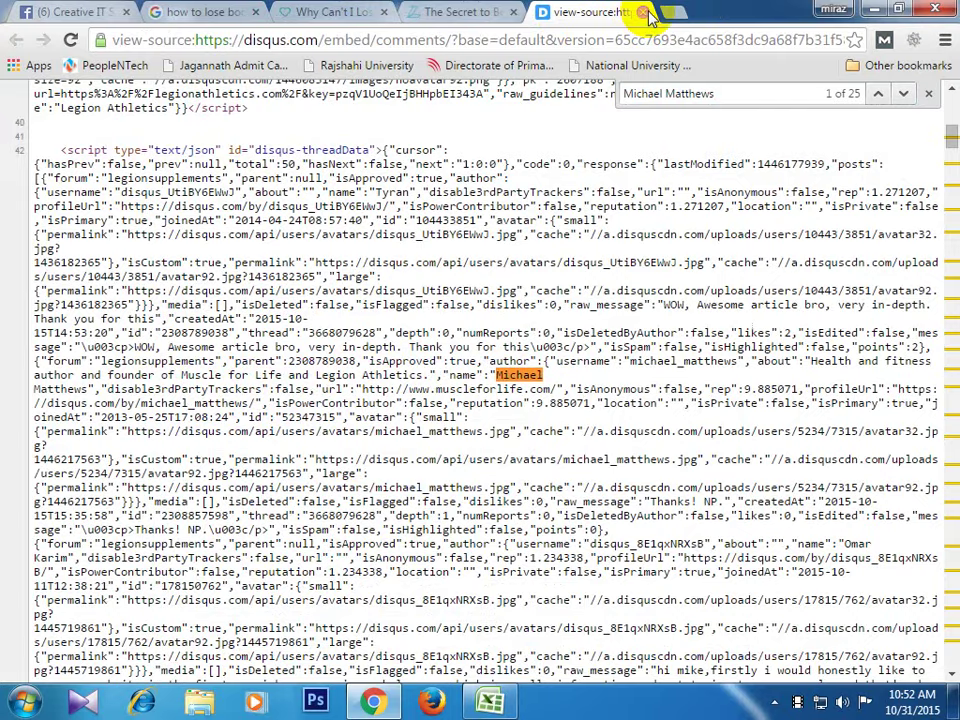
left_click(642, 12)
scroll(868, 215, "up", 5)
scroll(868, 215, "up", 20)
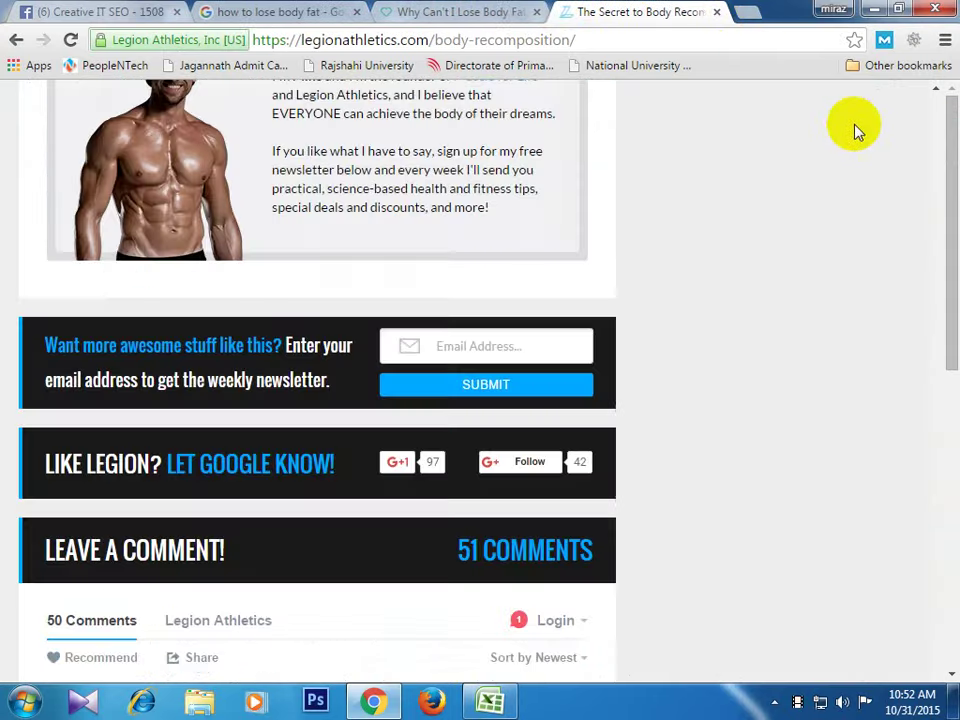
left_click(748, 14)
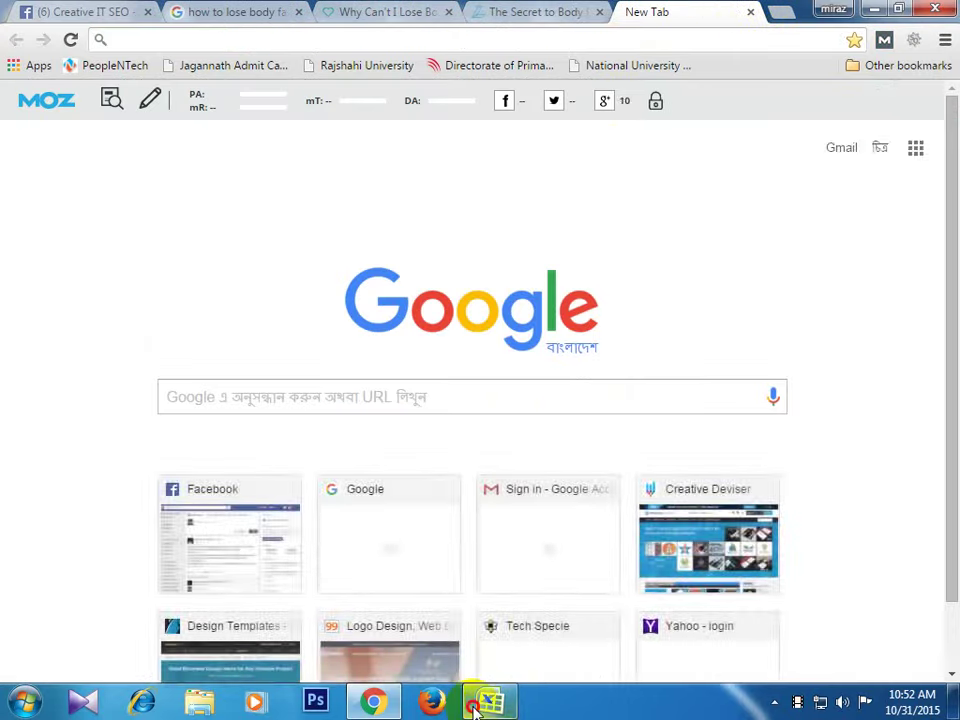
- Review the template's competitor backlink tables in Excel at 85% zoom, from the URL column through Backlinks URL
left_click(486, 701)
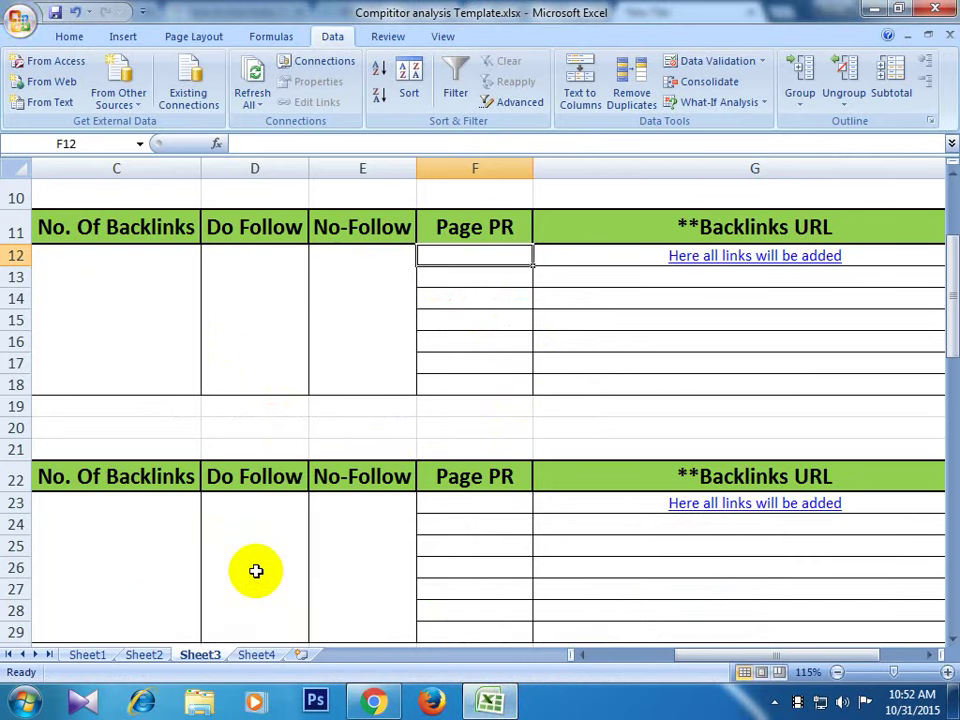
scroll(255, 570, "down", 2)
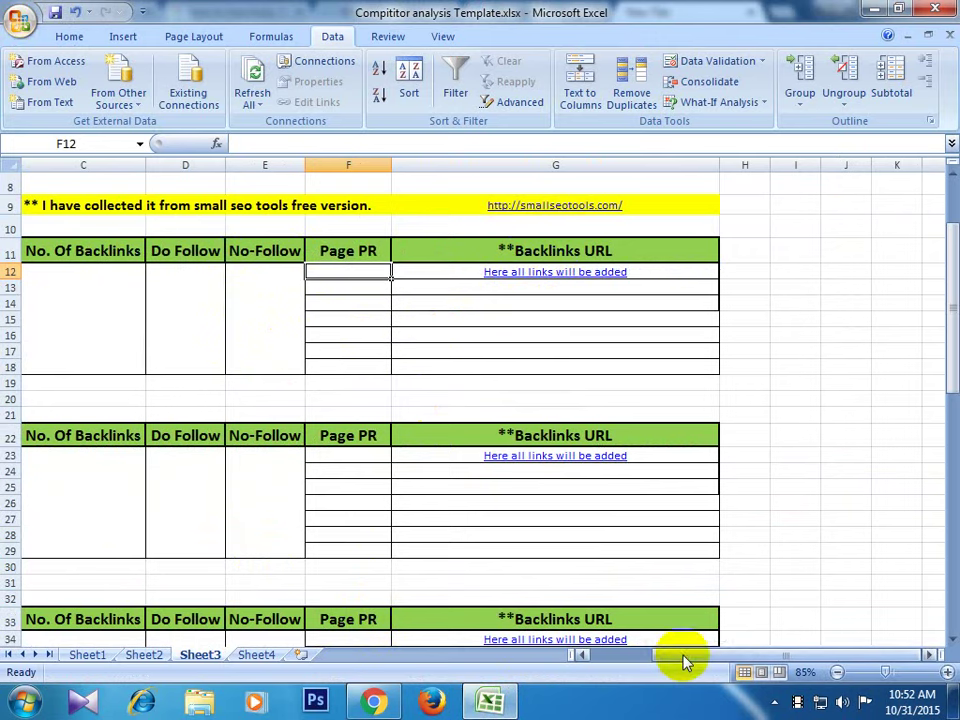
left_click_drag(686, 662, 606, 619)
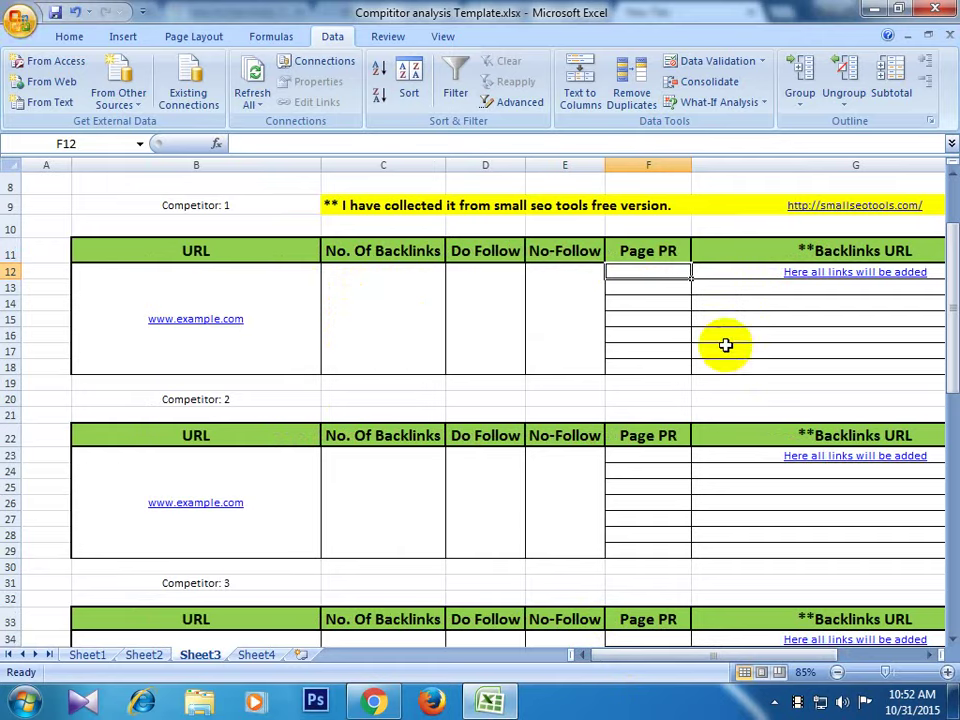
left_click(372, 698)
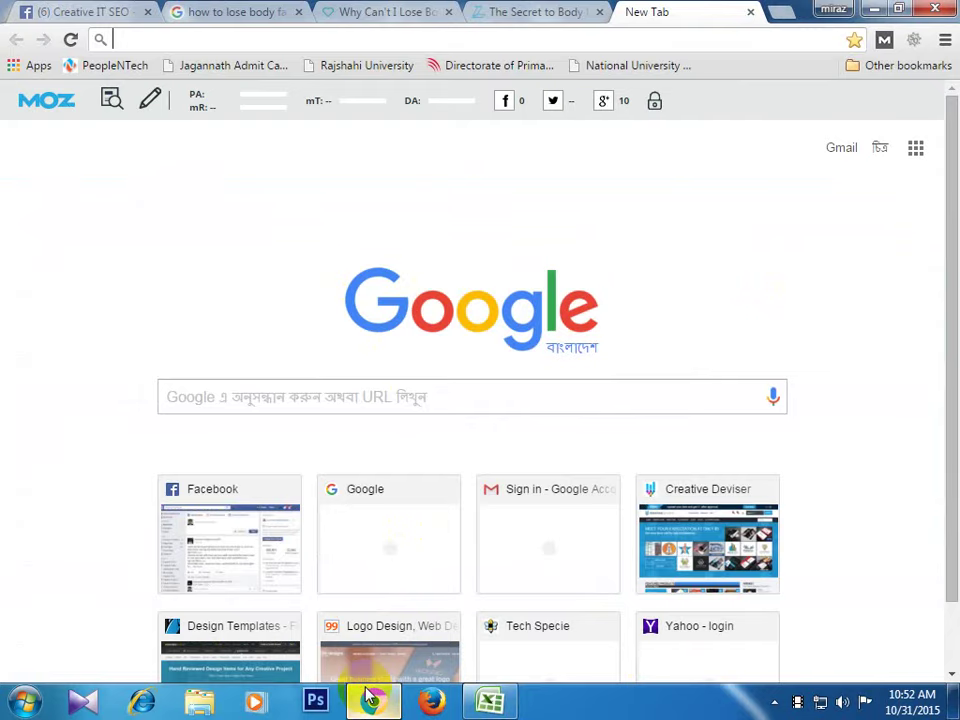
left_click(507, 699)
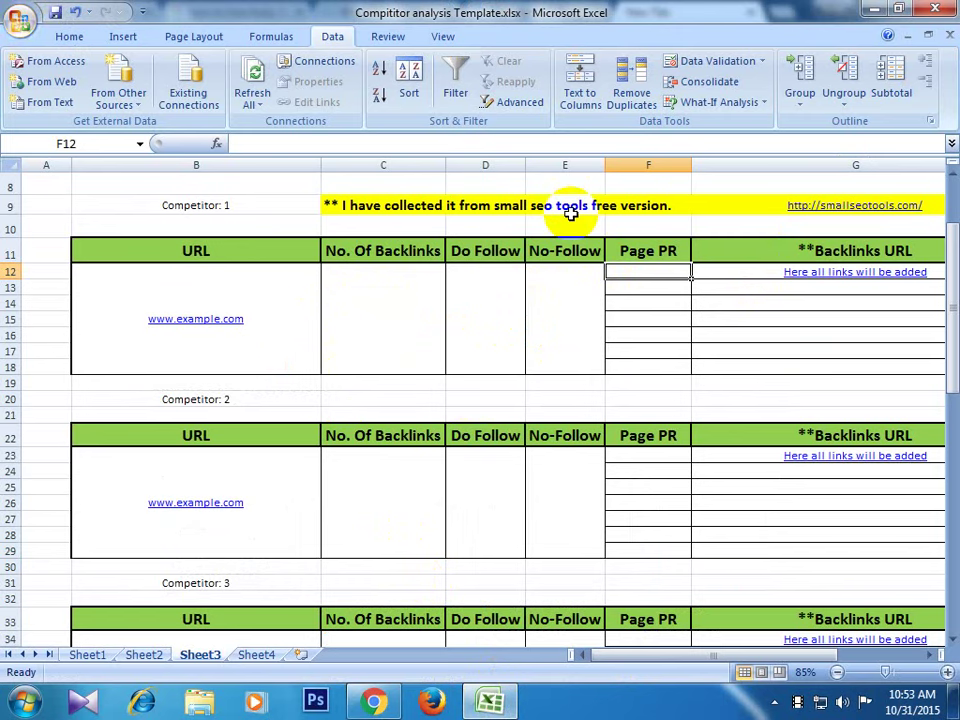
left_click_drag(580, 258, 560, 251)
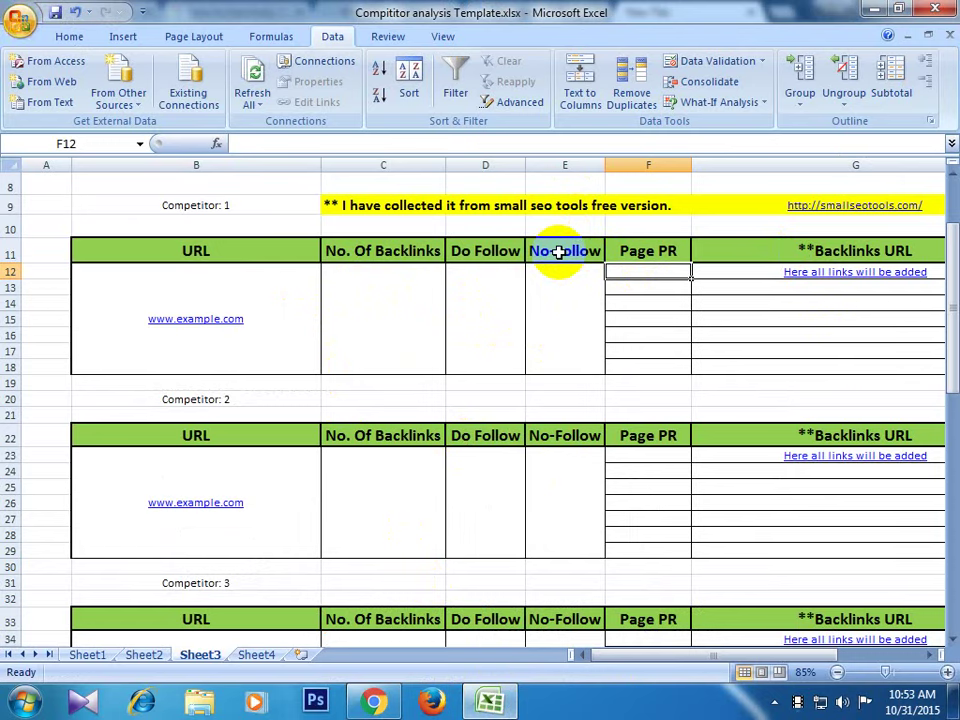
- Switch to Chrome, search Google for "moz explorer" and open Moz's Open Site Explorer result
left_click(357, 709)
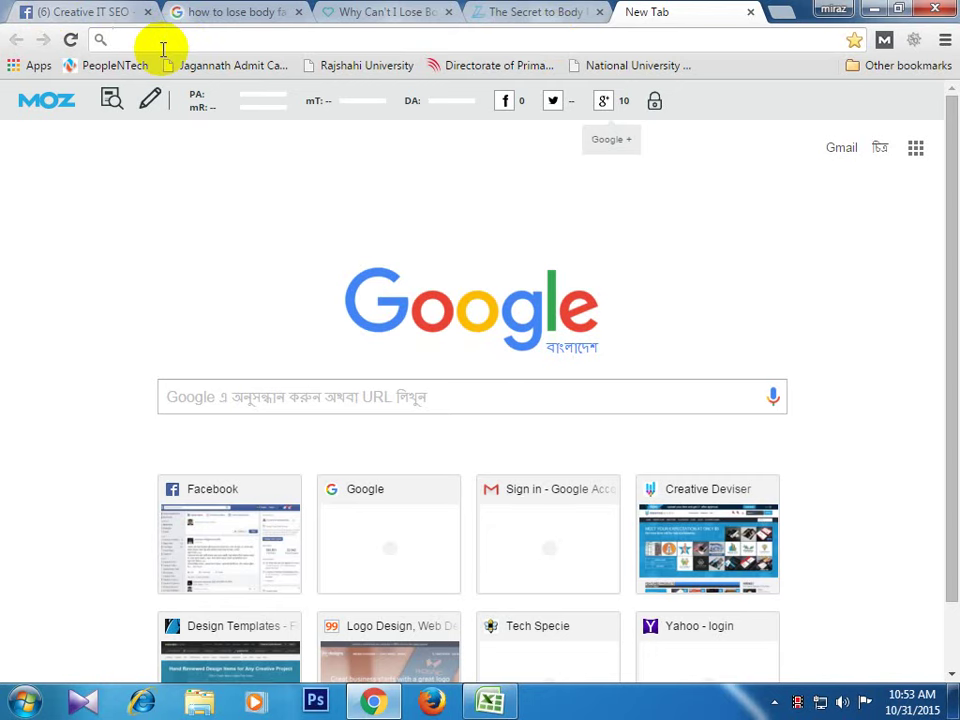
type("moz ")
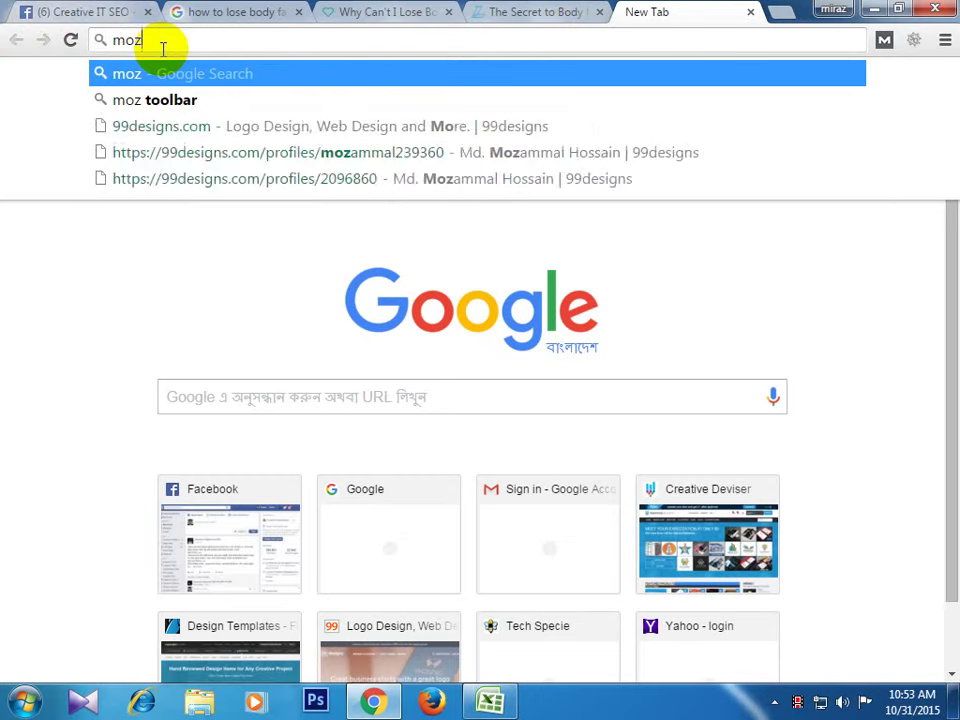
type("ex")
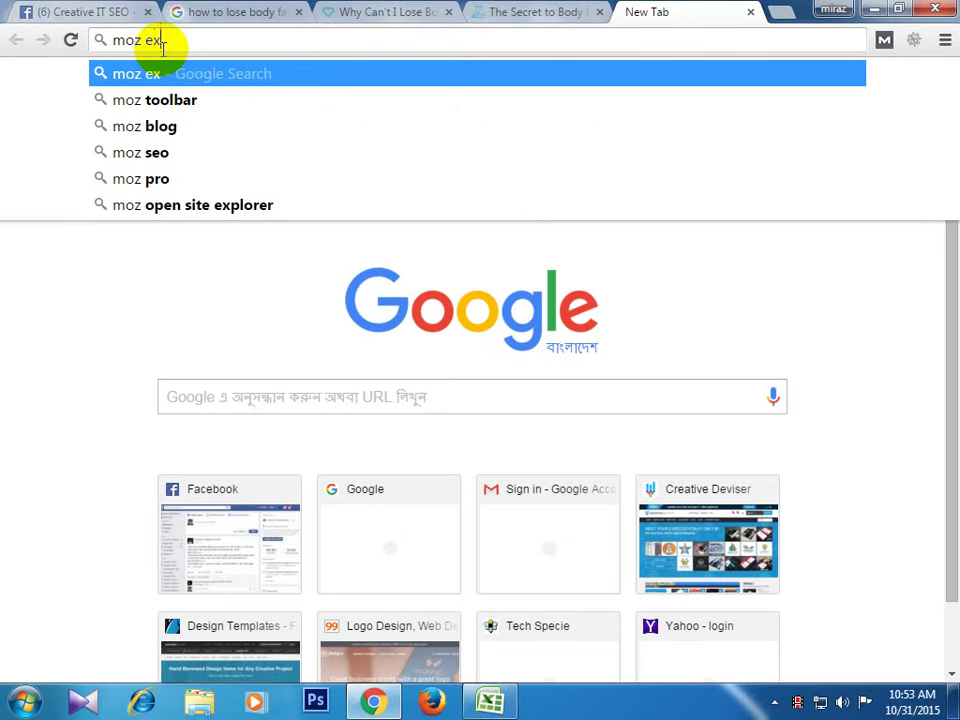
type("plorer")
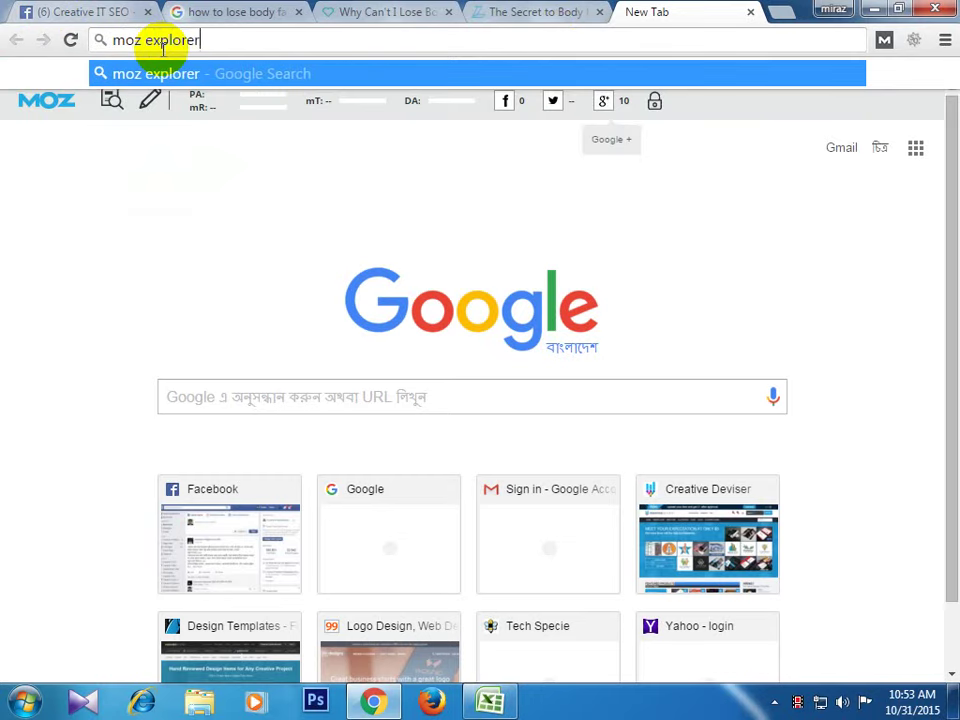
key("Return")
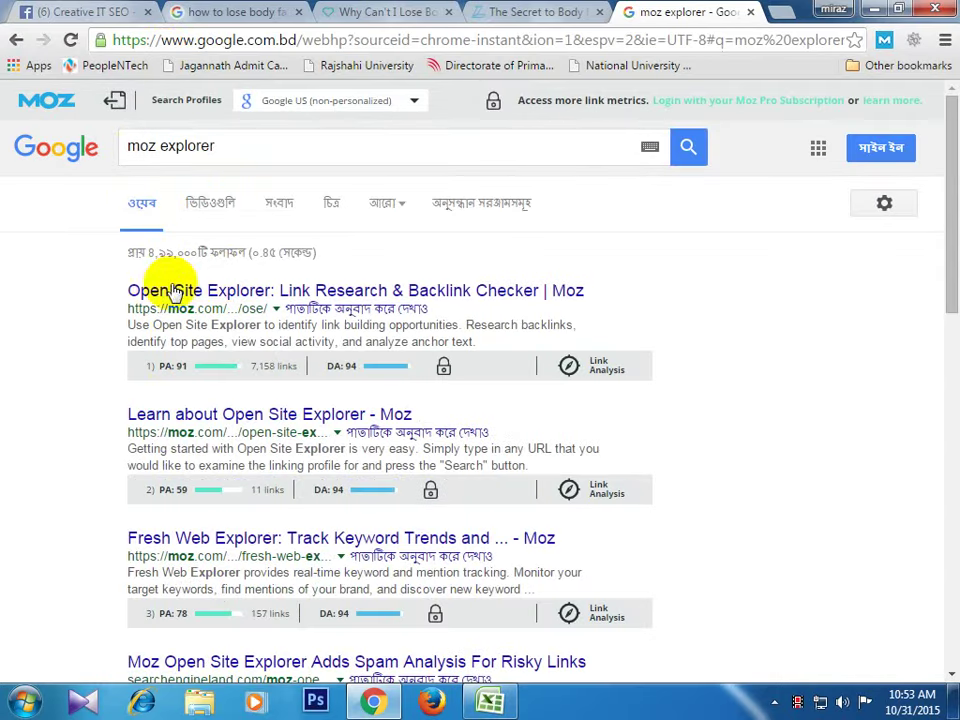
left_click_drag(120, 289, 265, 292)
right_click(265, 292)
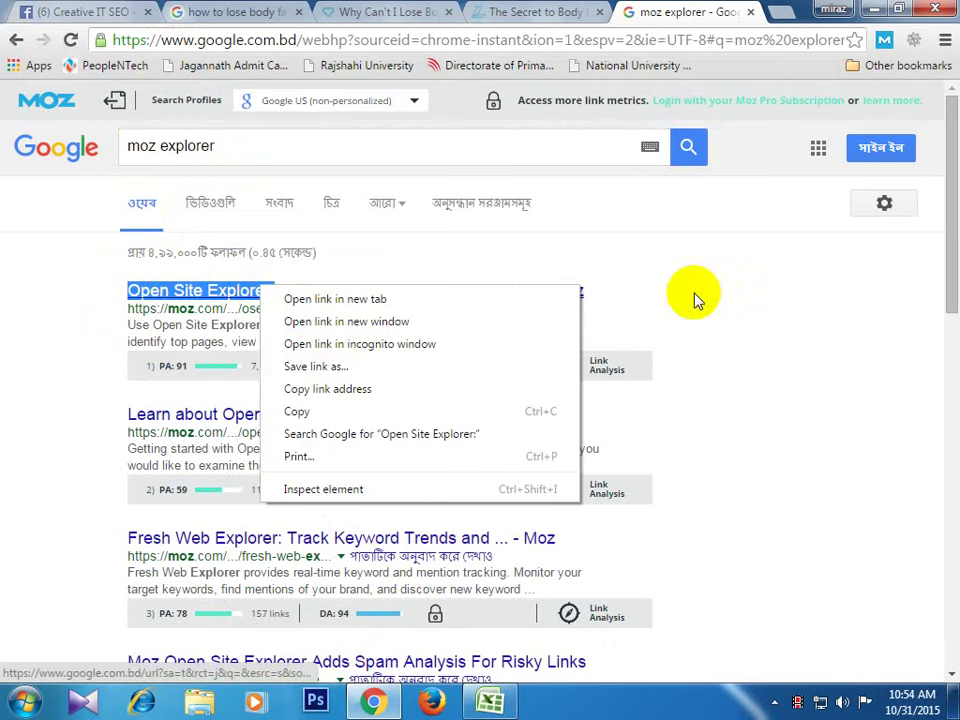
left_click(566, 291)
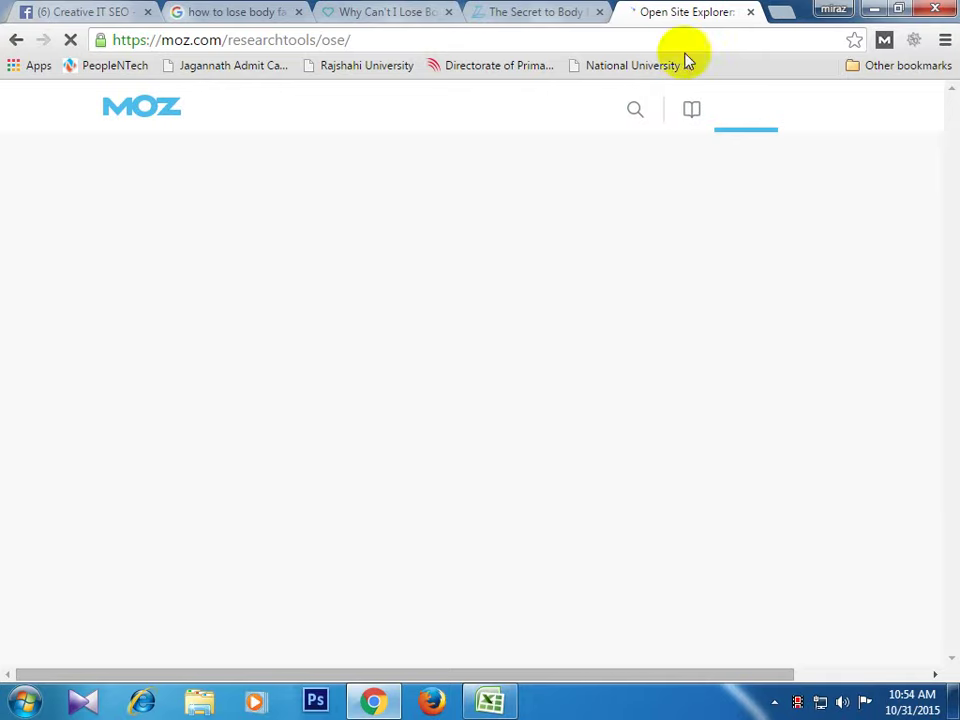
- Copy only the root domain rebootedbody.com from the address of the open lose-body-fat article
left_click(373, 11)
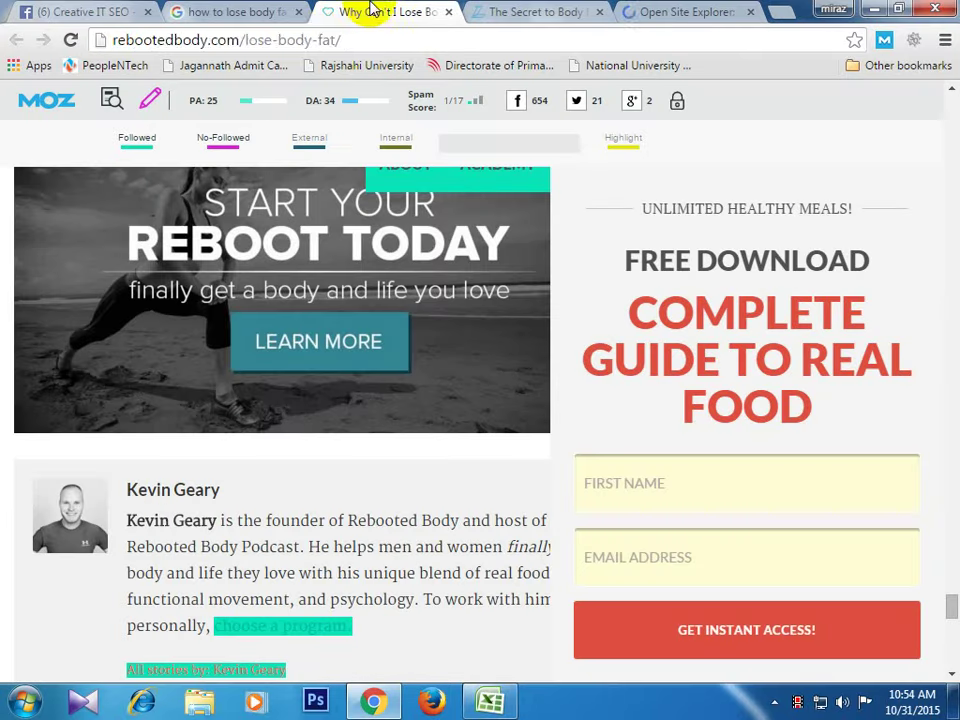
left_click(342, 42)
right_click(342, 42)
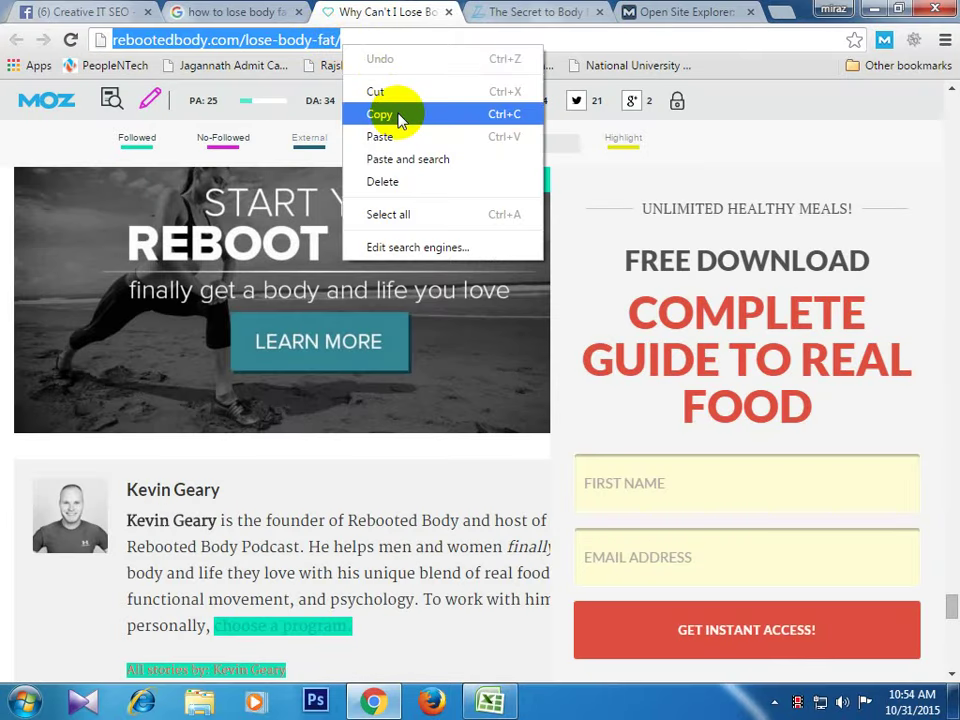
left_click(245, 40)
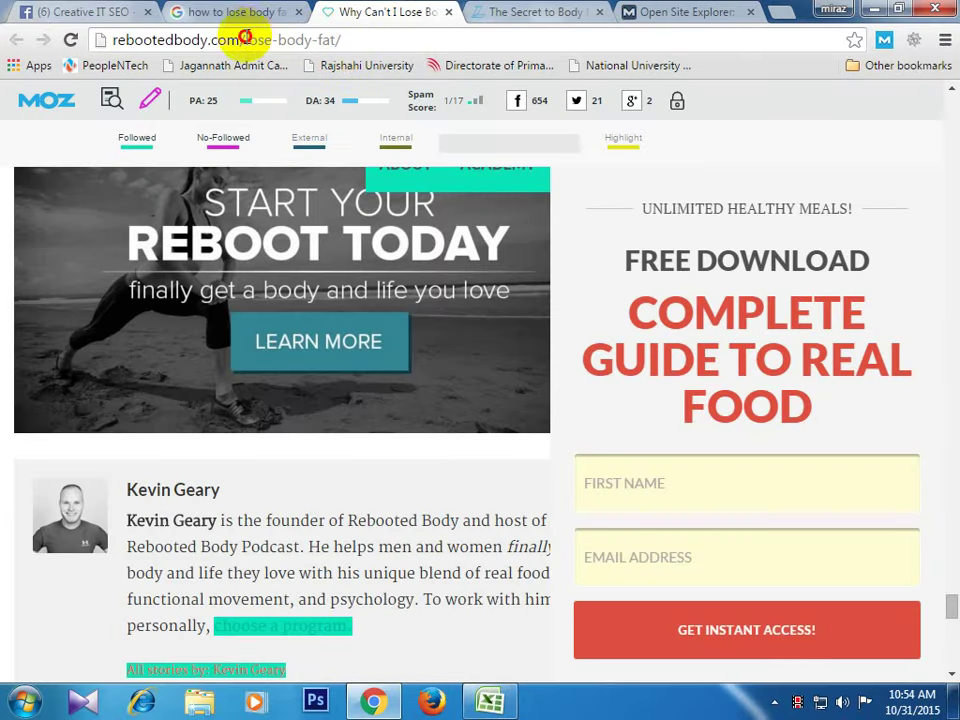
left_click_drag(245, 40, 107, 38)
right_click(137, 42)
left_click(230, 104)
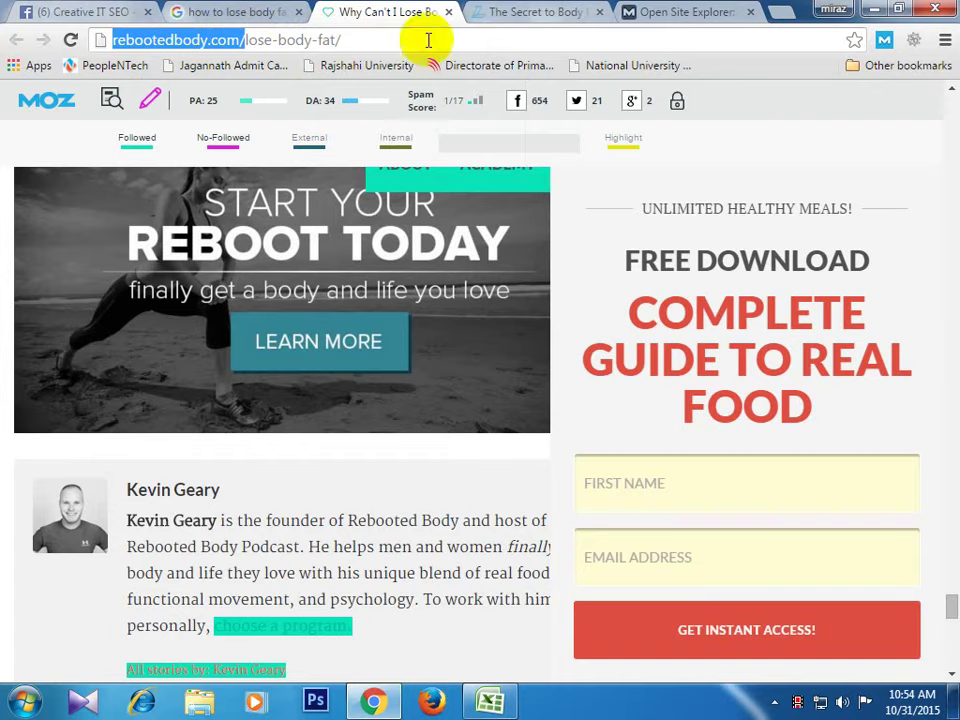
left_click(696, 11)
left_click(339, 265)
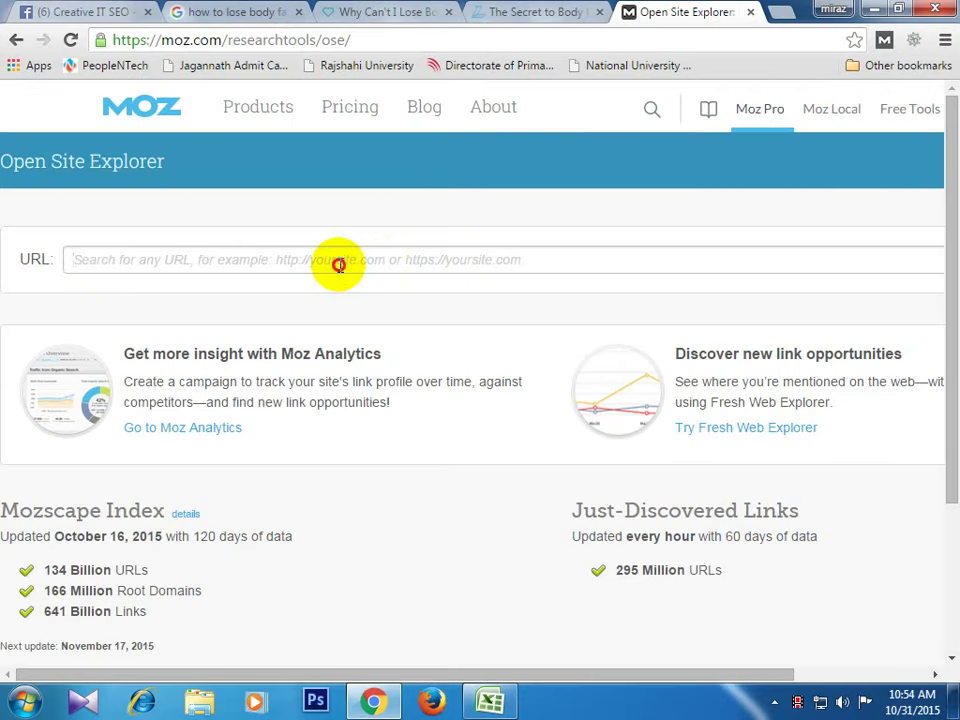
key("ctrl+v")
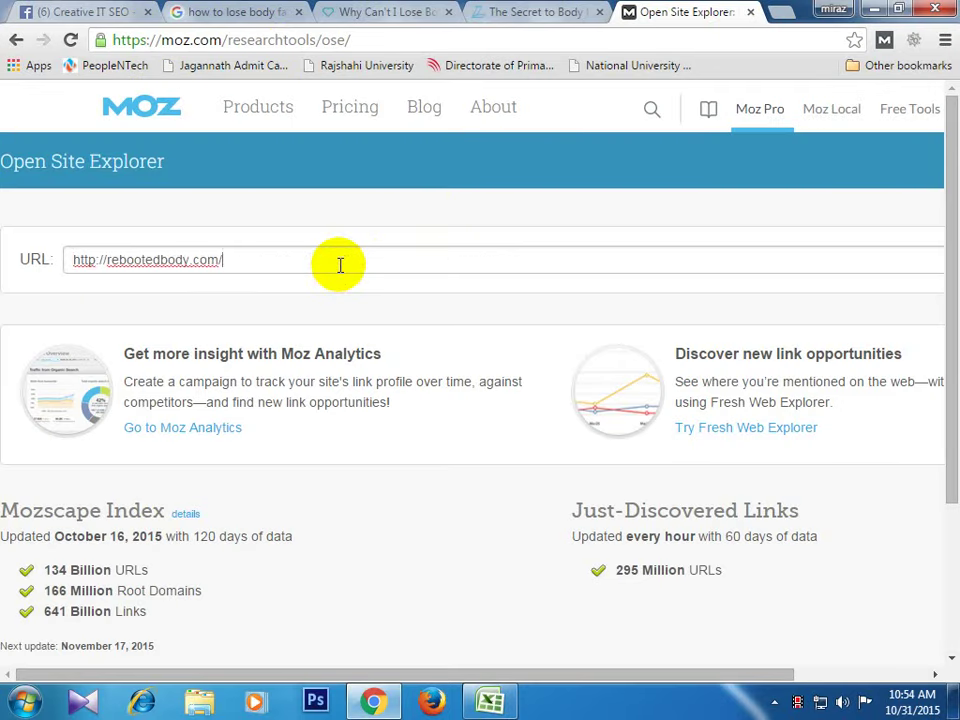
key("Return")
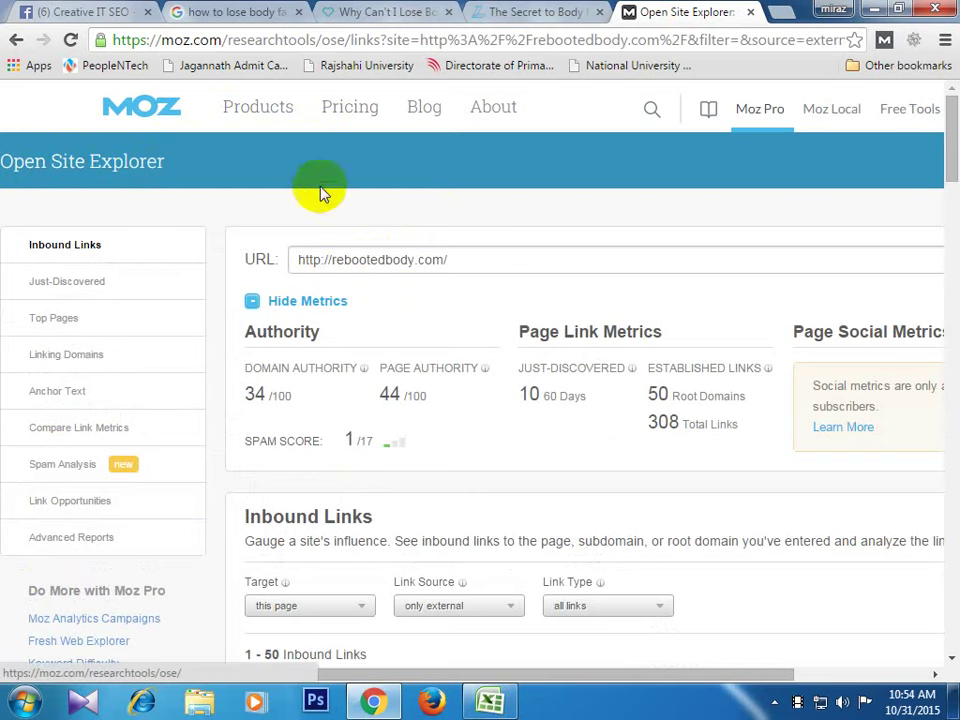
- Examine the authority, established root domains, total links and spam score metrics for rebootedbody.com
scroll(527, 340, "down", 4)
scroll(530, 345, "up", 4)
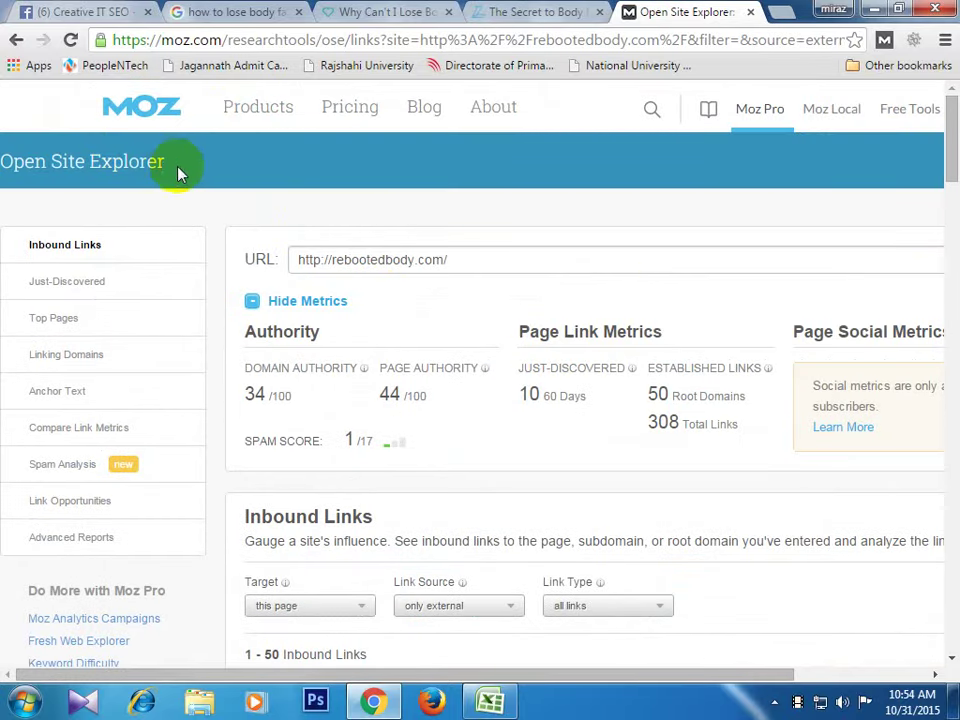
scroll(525, 290, "down", 1)
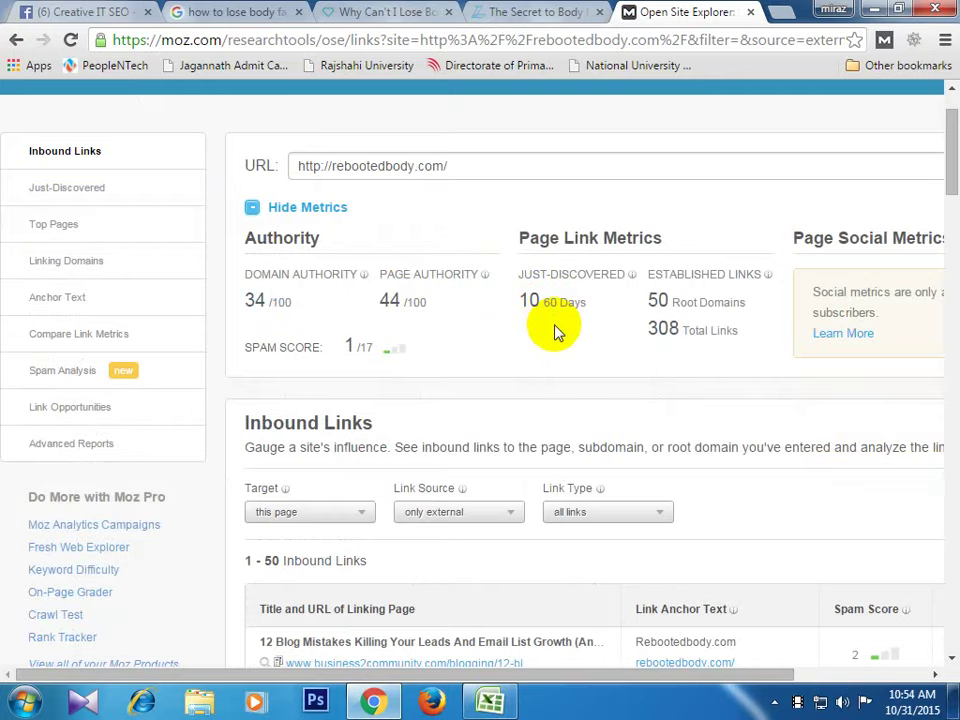
left_click_drag(546, 675, 612, 668)
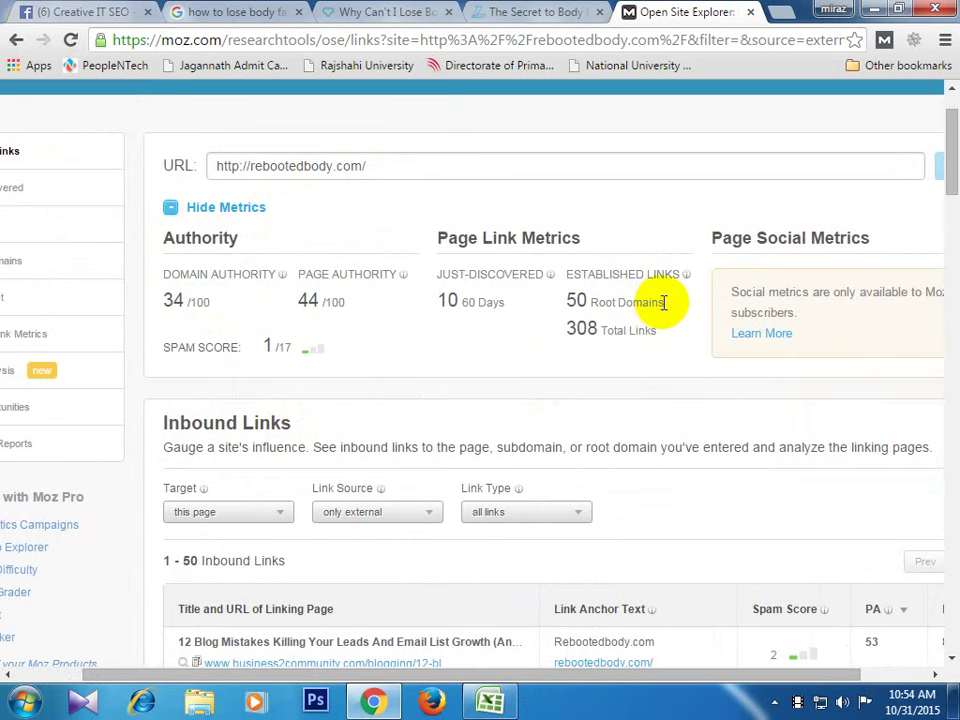
left_click_drag(665, 302, 567, 302)
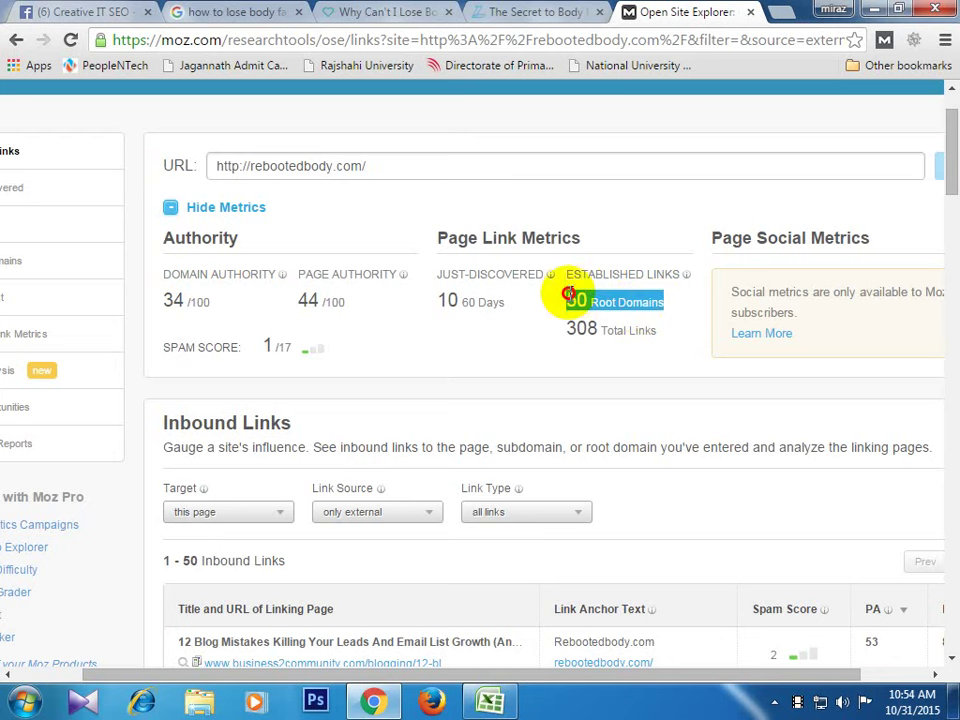
left_click_drag(665, 329, 569, 331)
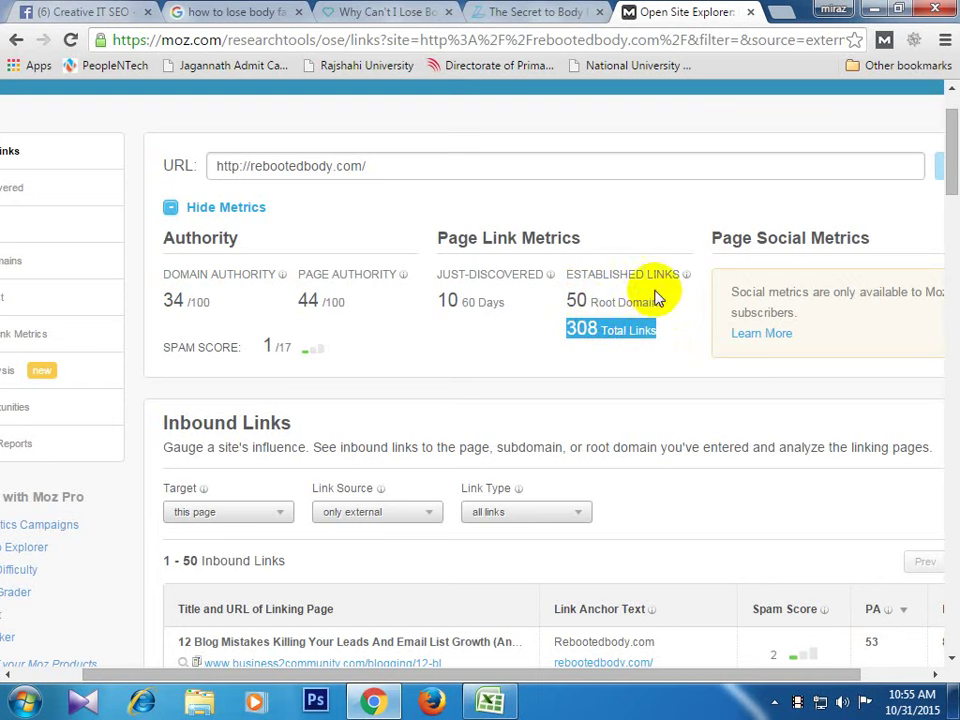
left_click_drag(364, 165, 218, 163)
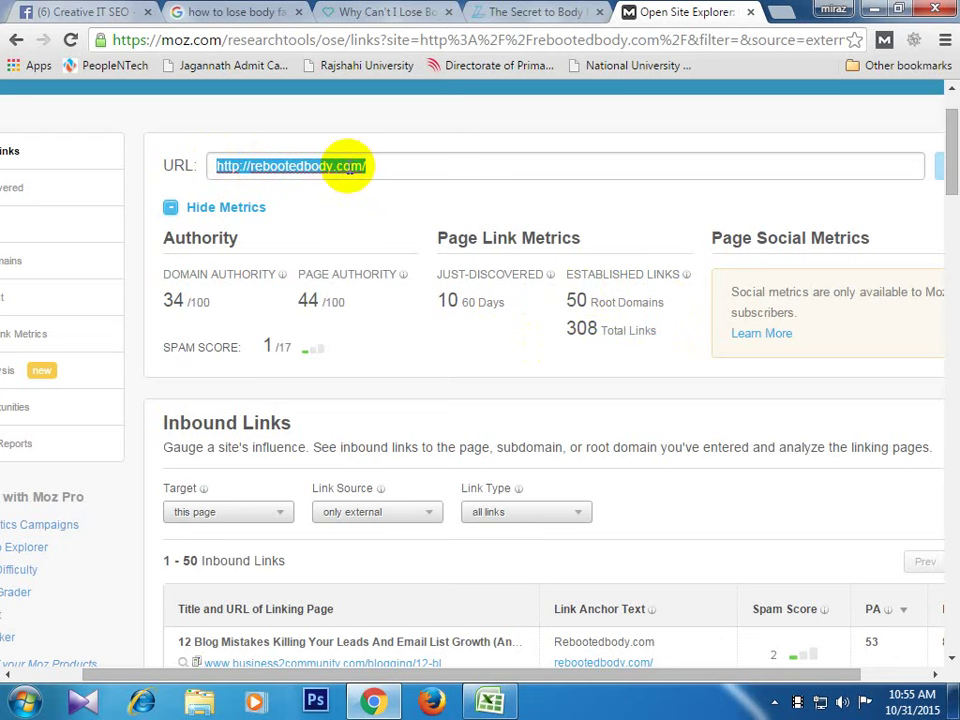
left_click(660, 333)
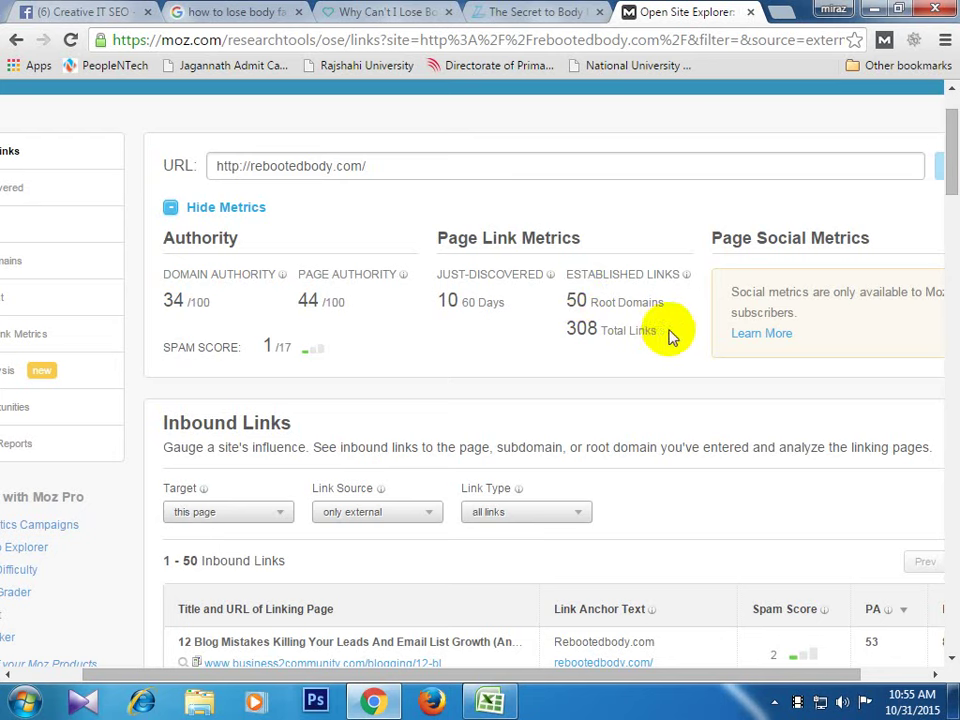
left_click_drag(667, 333, 585, 328)
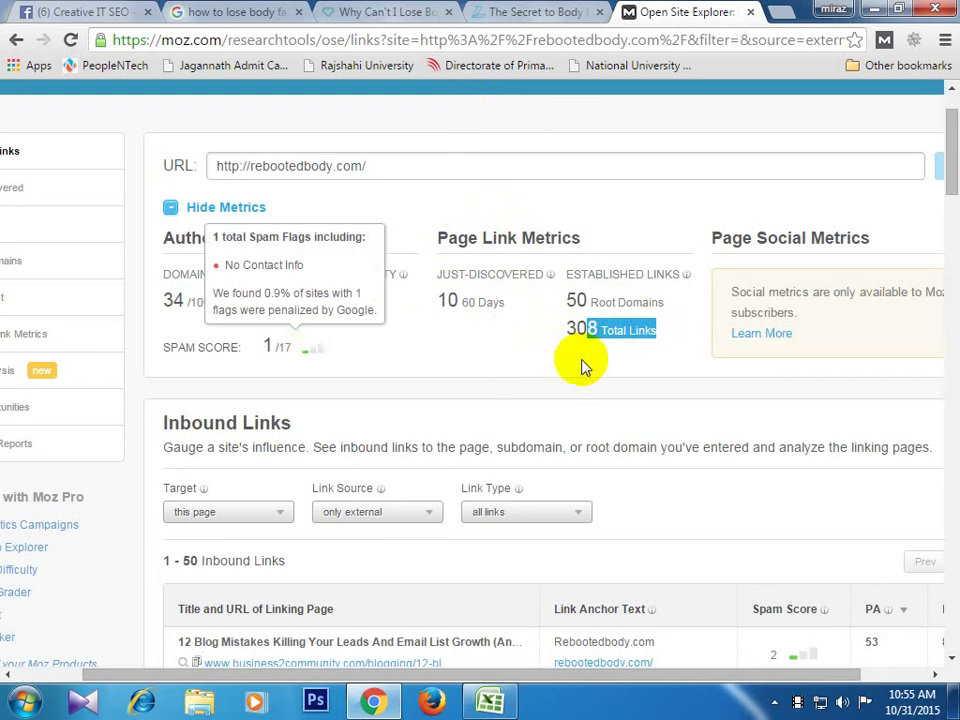
left_click(630, 357)
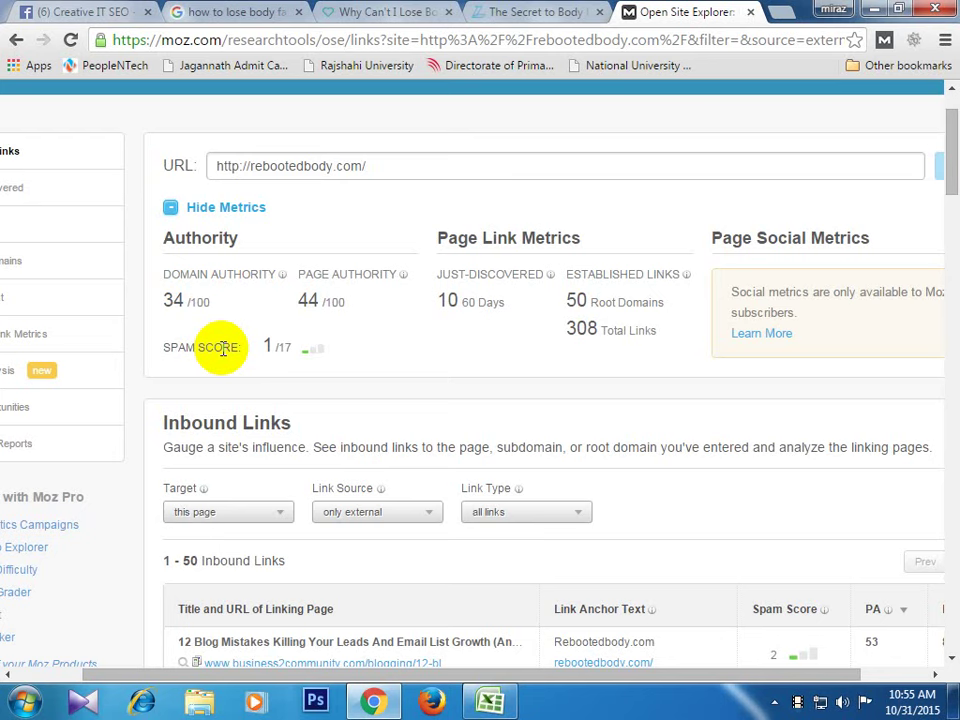
mouse_move(287, 355)
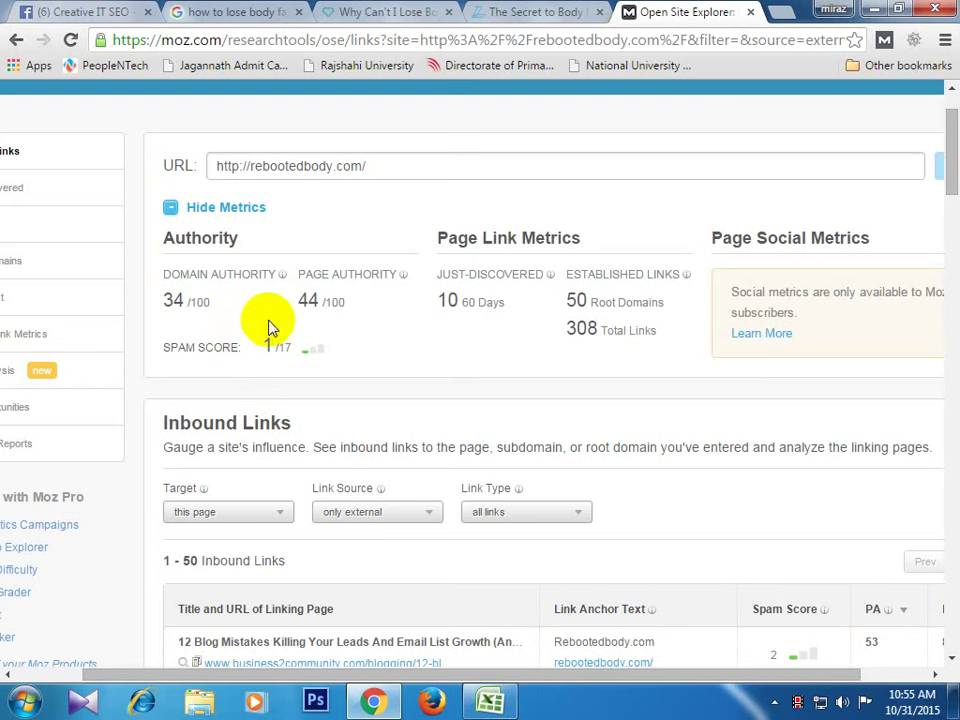
mouse_move(274, 344)
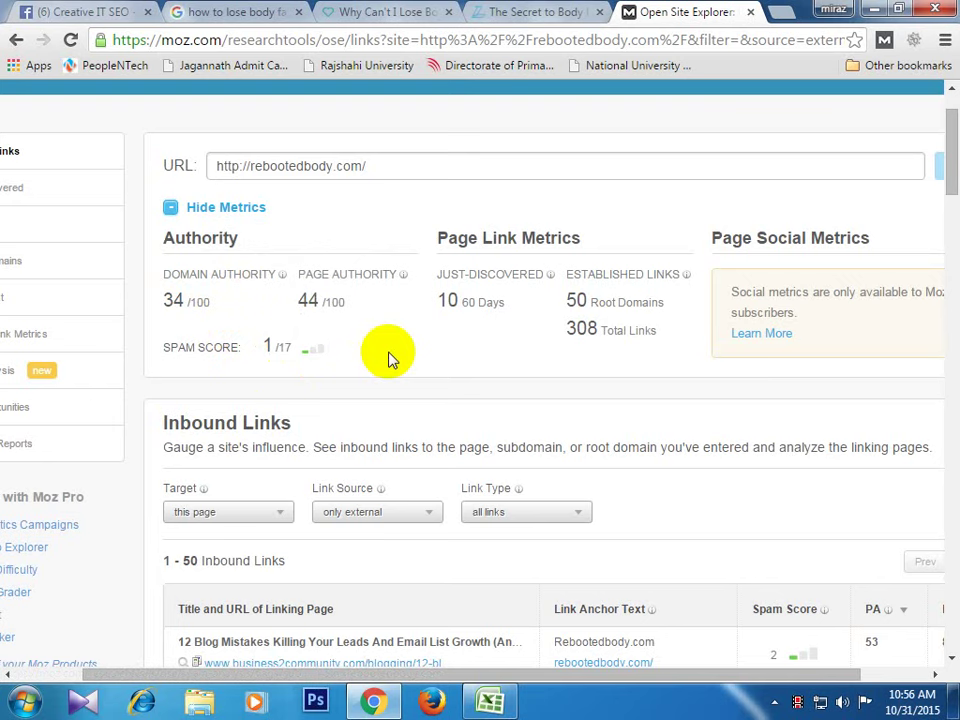
mouse_move(321, 357)
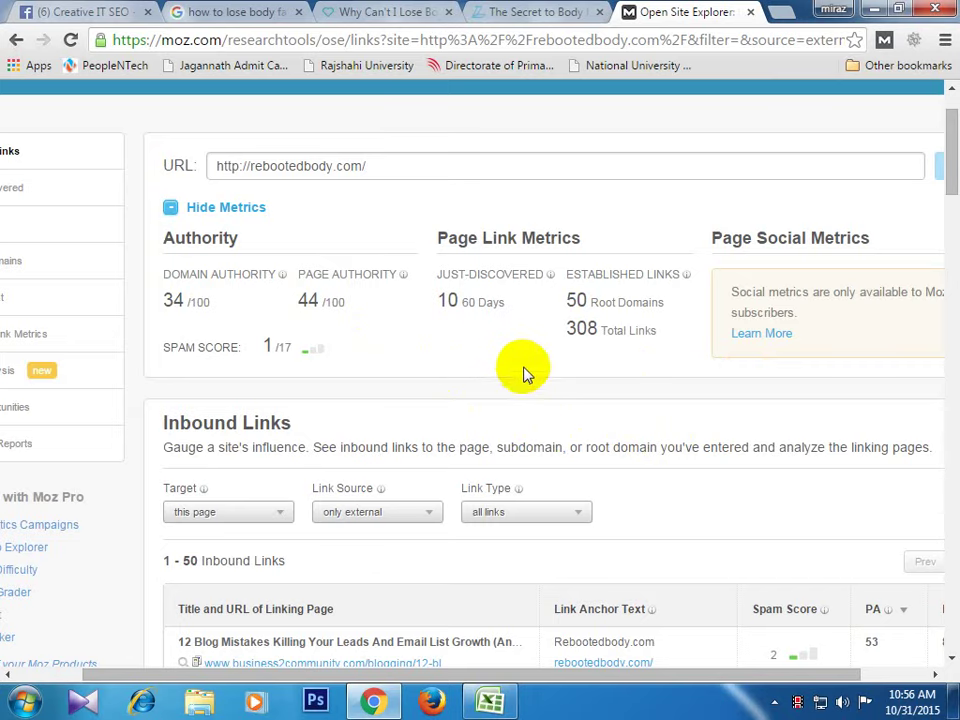
- Check the top of the Inbound Links report against the root domains metric and the analysed URL
scroll(790, 400, "down", 1)
scroll(795, 400, "down", 2)
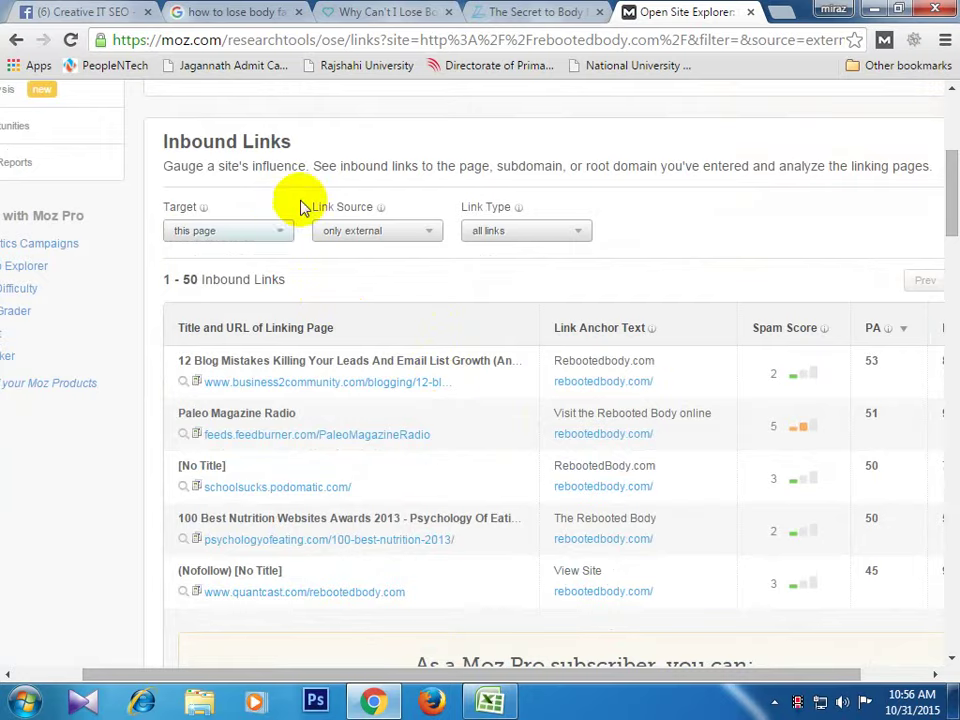
scroll(300, 225, "up", 4)
scroll(368, 260, "down", 4)
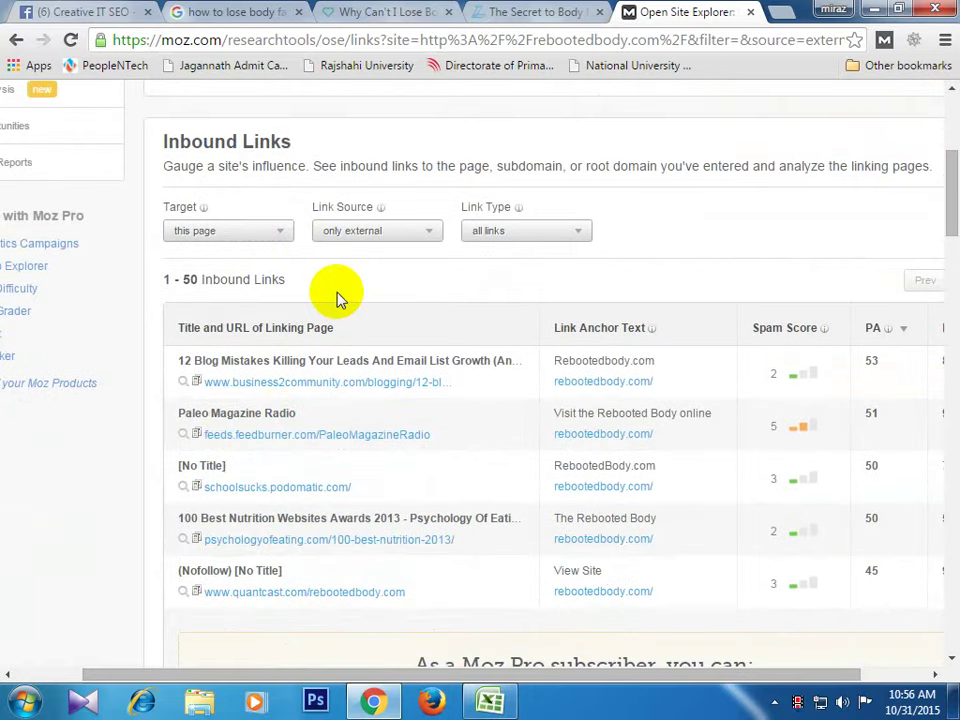
scroll(236, 268, "up", 3)
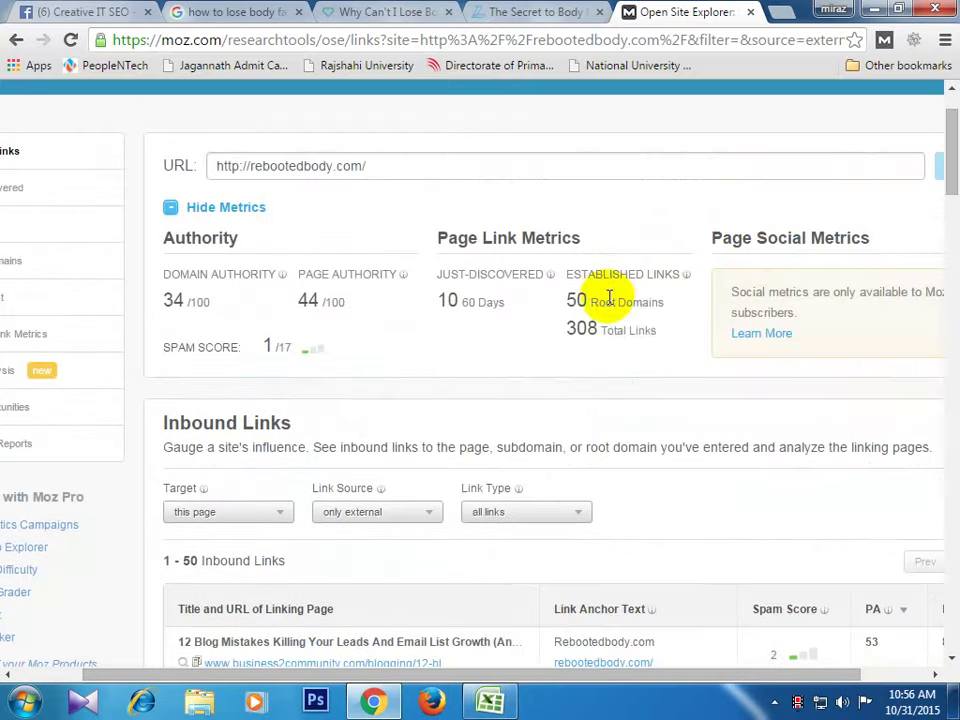
scroll(609, 297, "up", 1)
left_click_drag(668, 400, 566, 396)
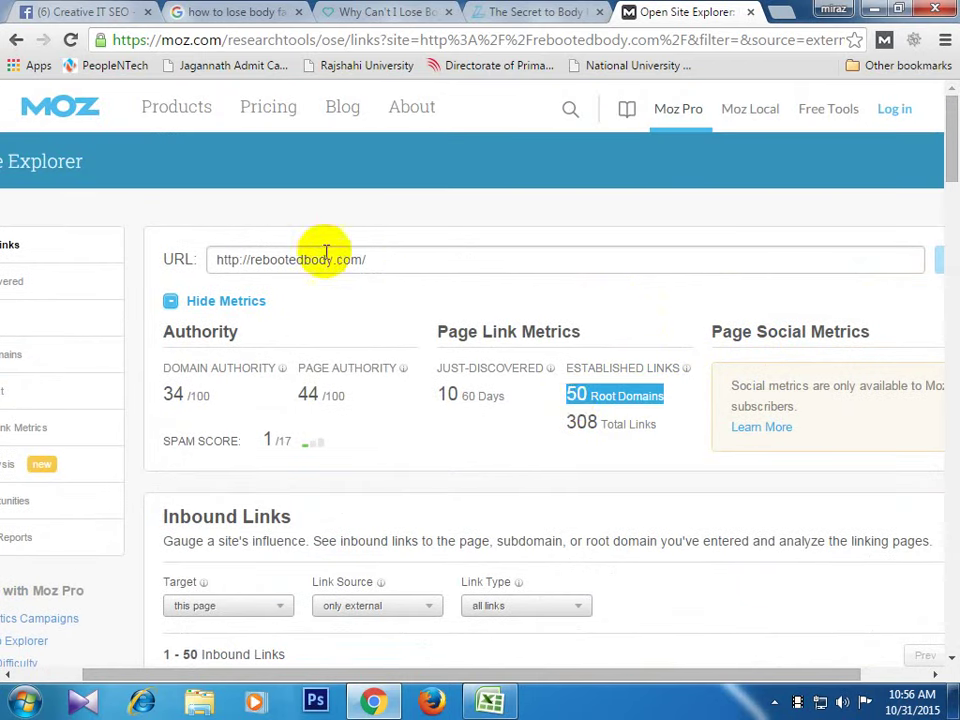
left_click_drag(369, 257, 200, 252)
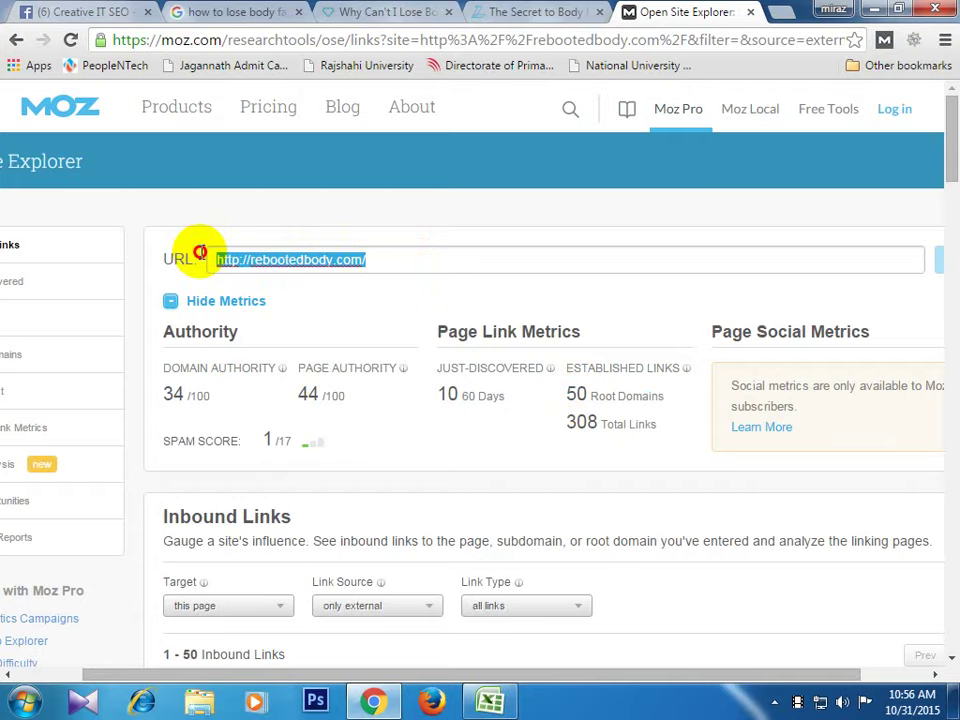
- Read through the list of linking pages in the Inbound Links table, including the nofollow entries
scroll(458, 408, "down", 3)
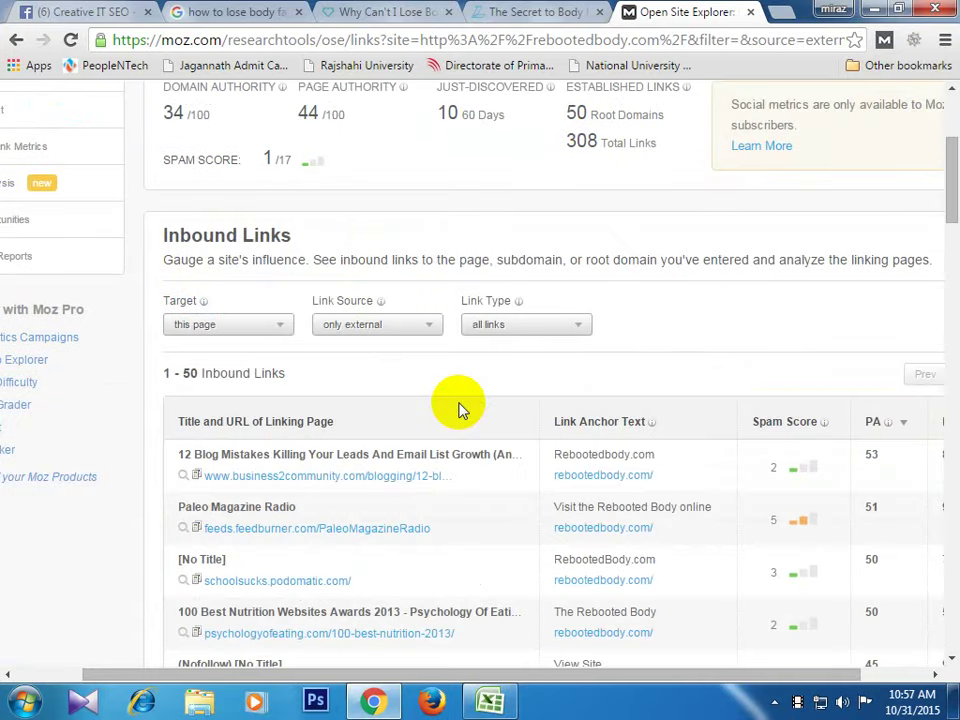
scroll(458, 408, "down", 2)
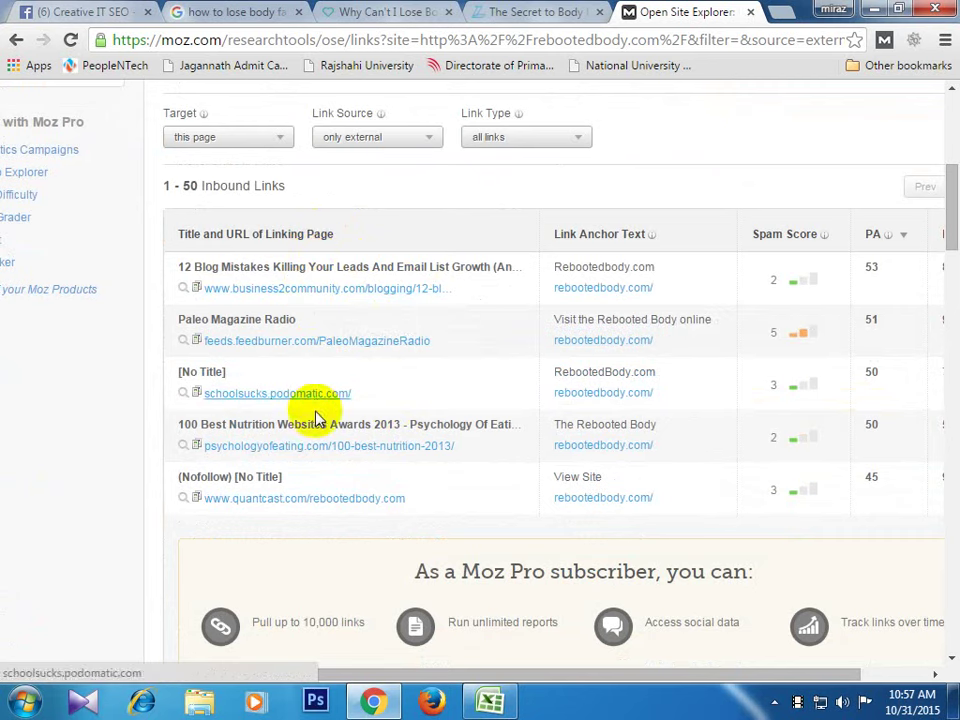
scroll(332, 525, "down", 5)
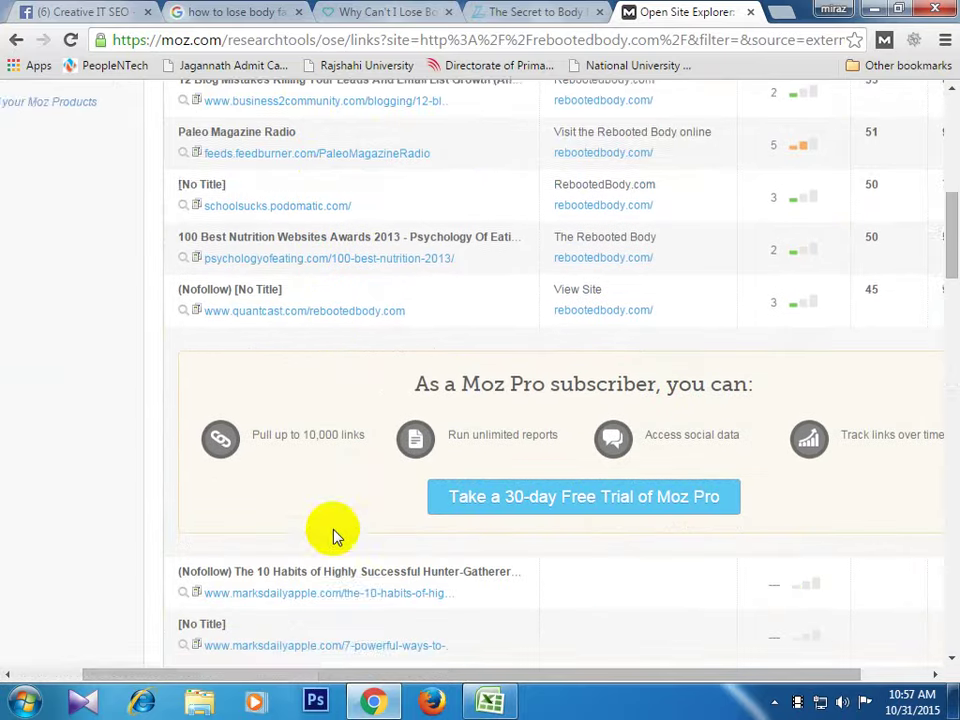
scroll(338, 513, "down", 2)
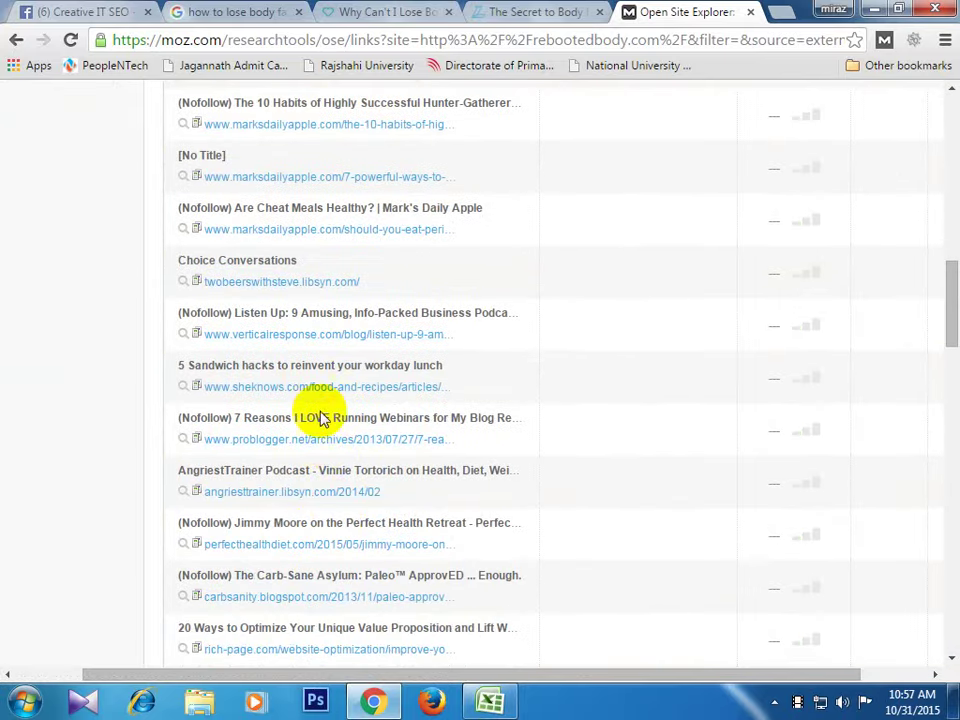
scroll(321, 413, "down", 4)
scroll(333, 465, "up", 12)
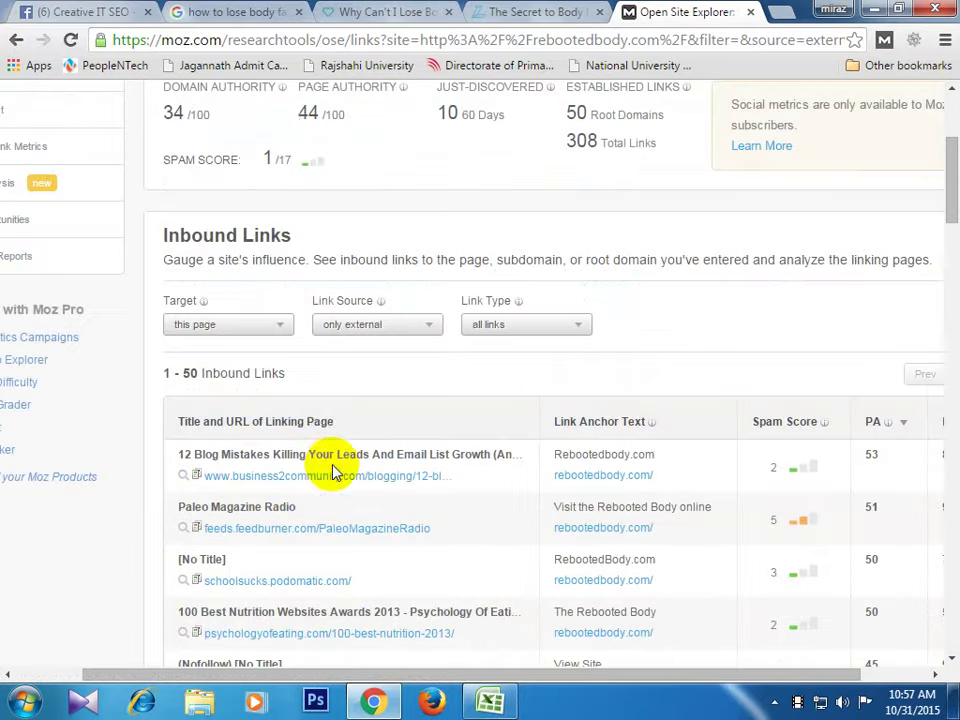
- Review the link anchor text and linking page URLs of the first inbound links to rebootedbody.com
scroll(500, 400, "down", 1)
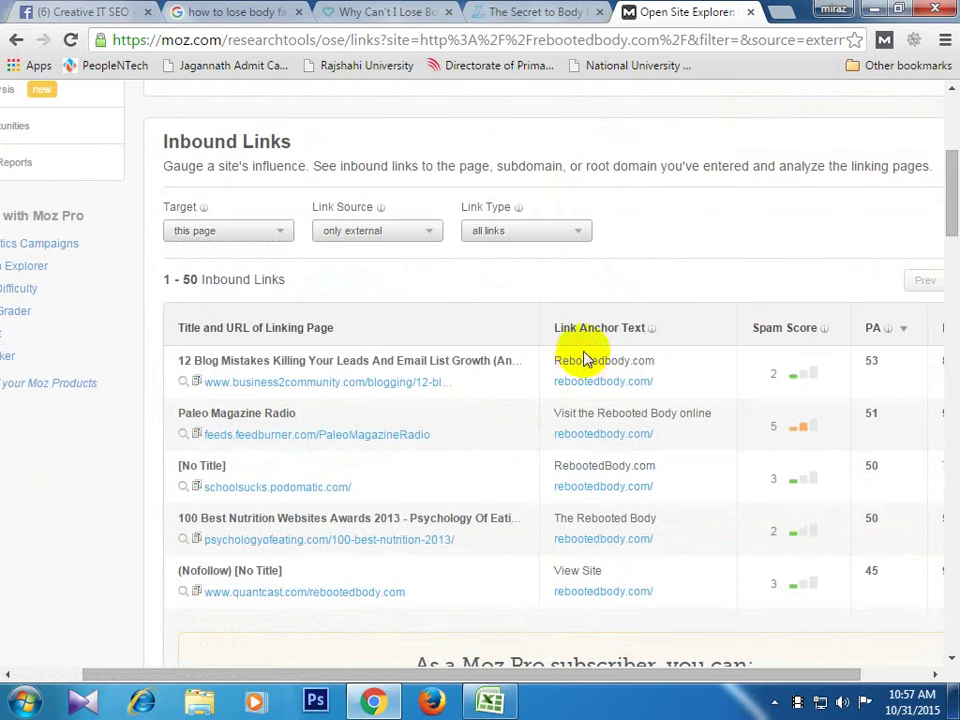
left_click(555, 361)
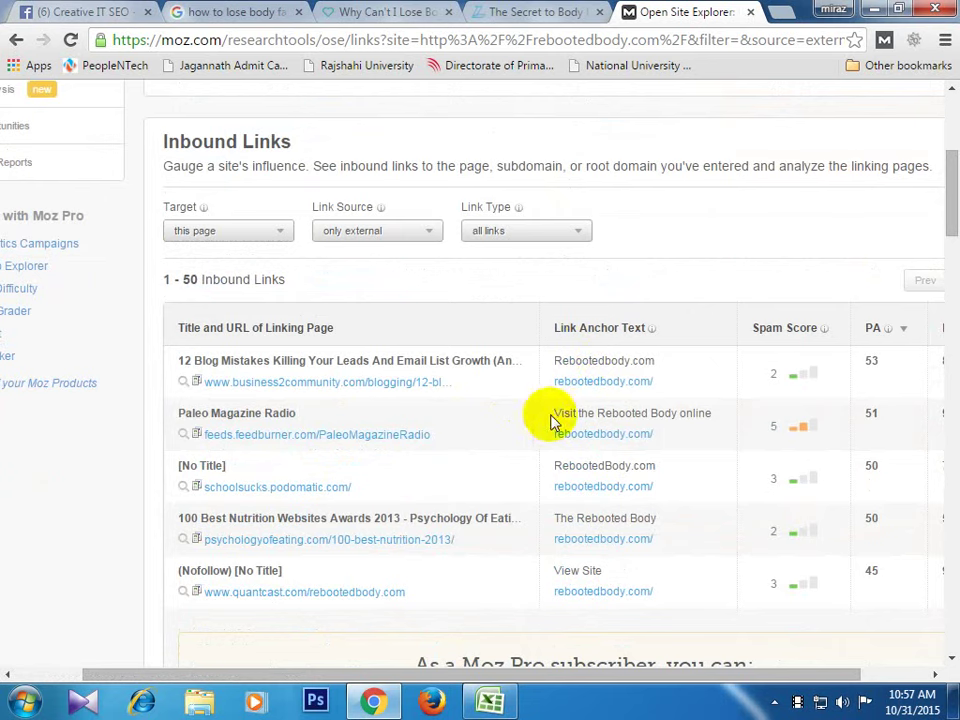
left_click_drag(557, 413, 718, 412)
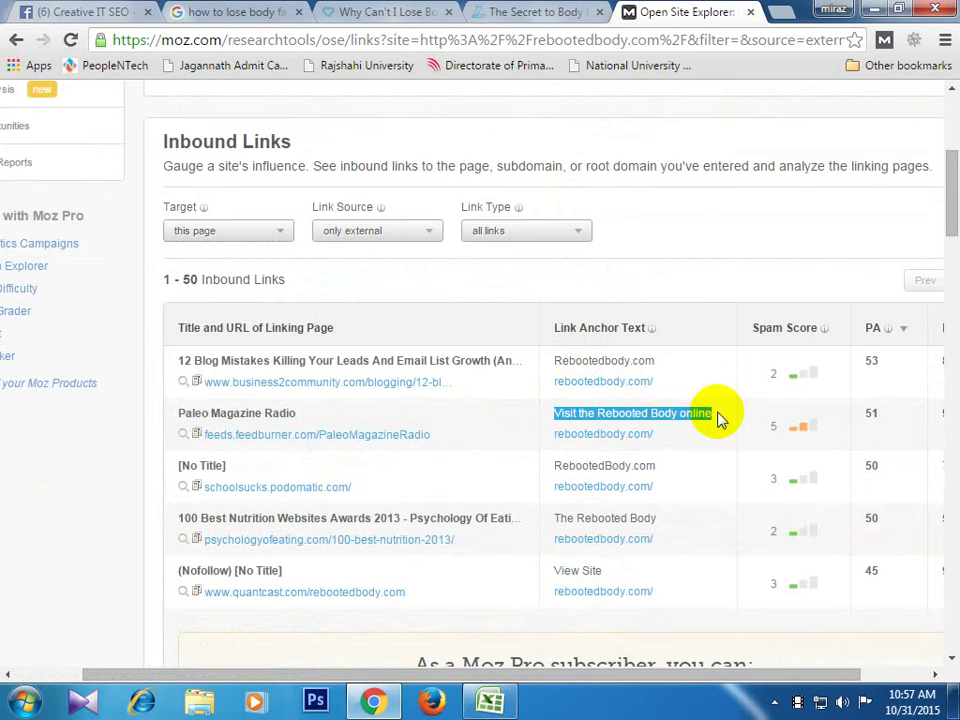
left_click(739, 251)
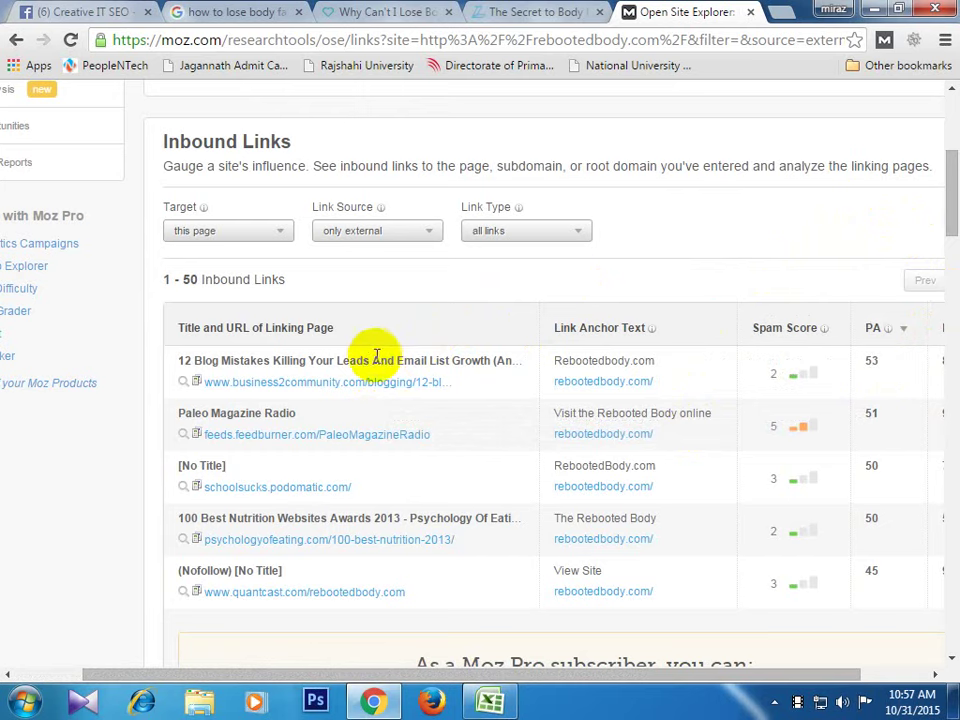
scroll(335, 390, "up", 3)
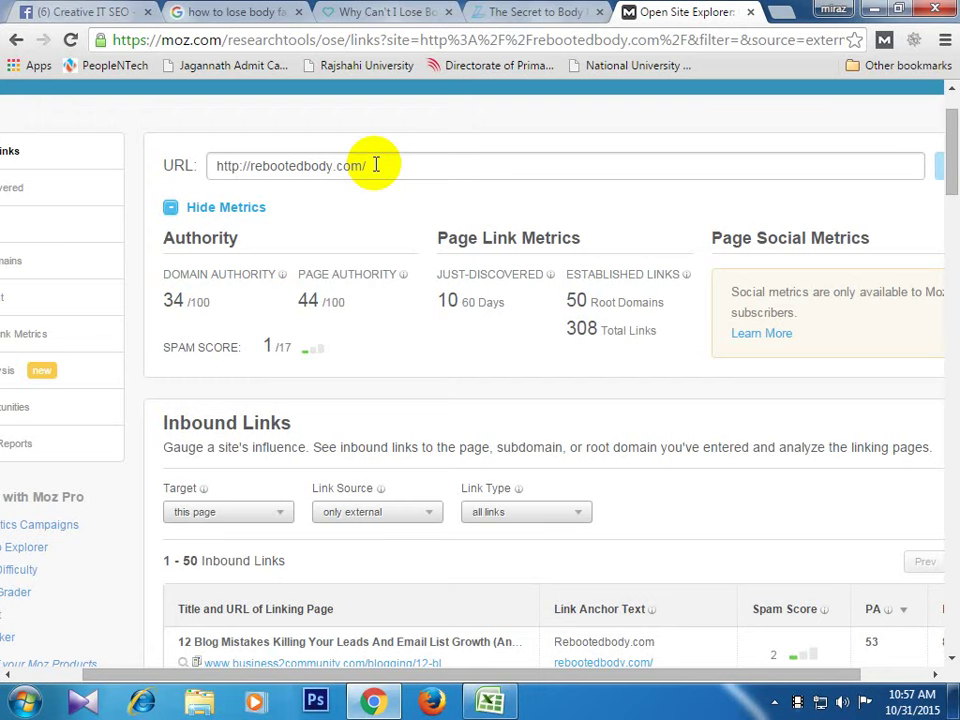
scroll(429, 289, "down", 3)
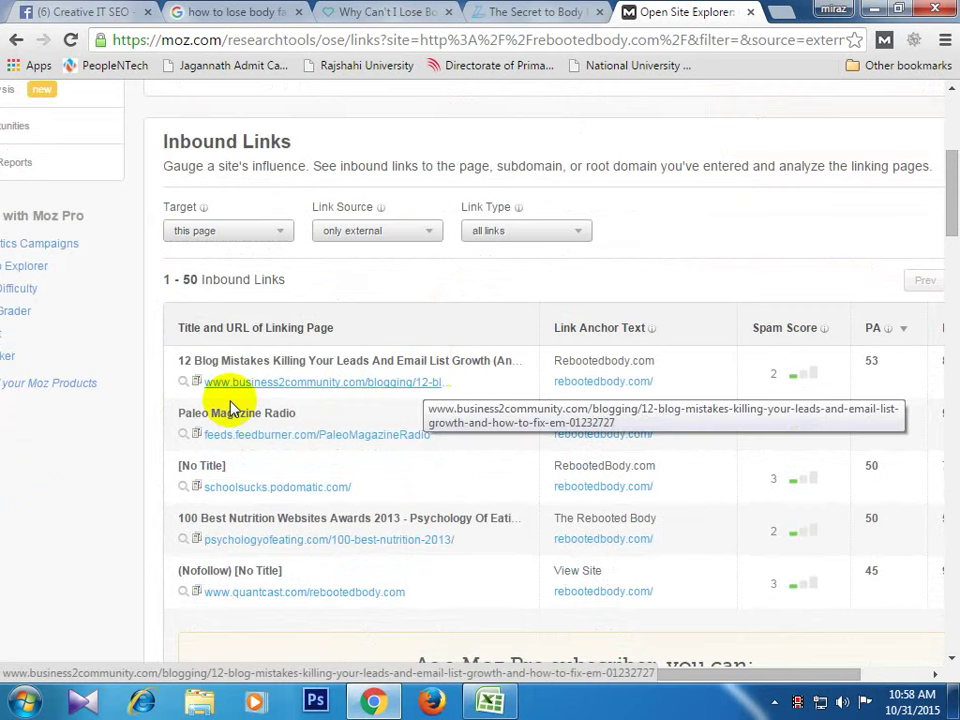
- Open the business2community.com linking page in a separate tab and skim its article for the backlink
middle_click(380, 392)
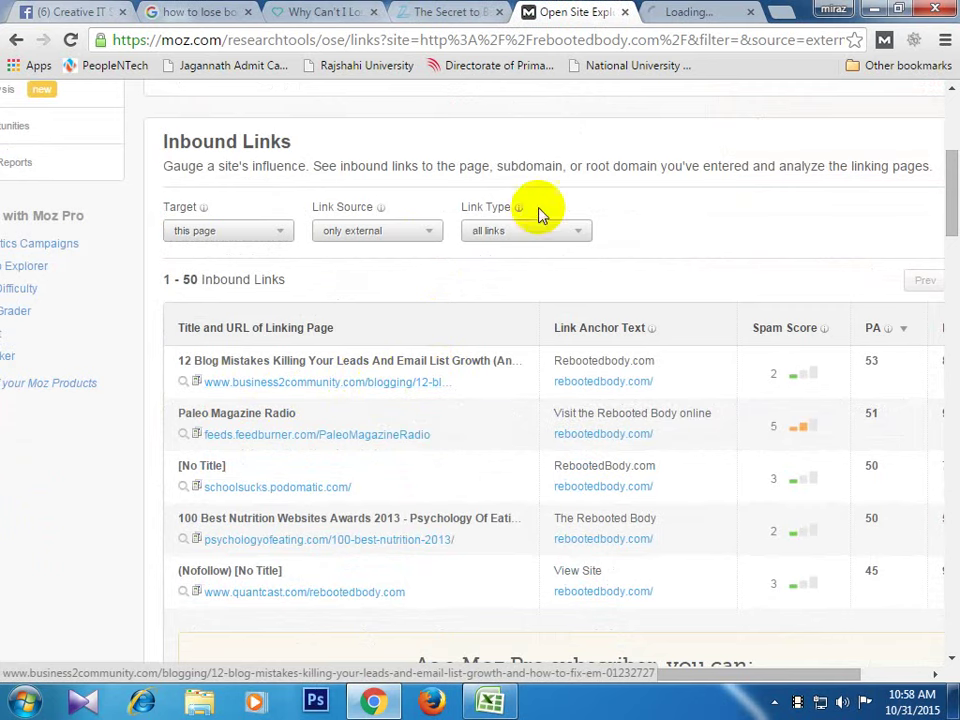
left_click(700, 9)
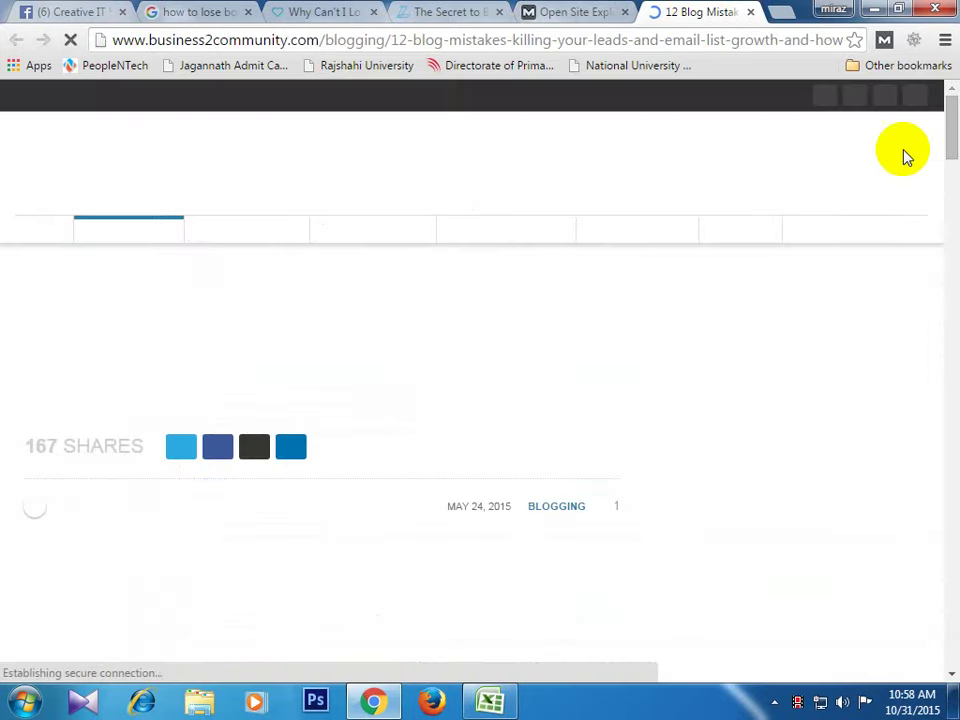
left_click_drag(936, 107, 925, 465)
scroll(920, 455, "down", 15)
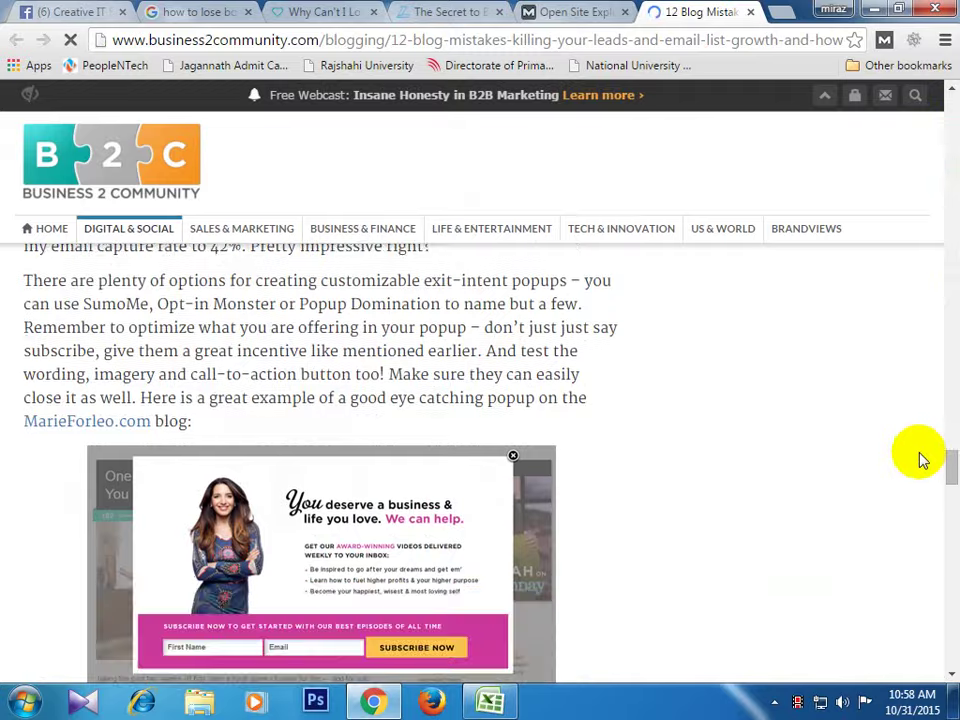
scroll(912, 435, "down", 5)
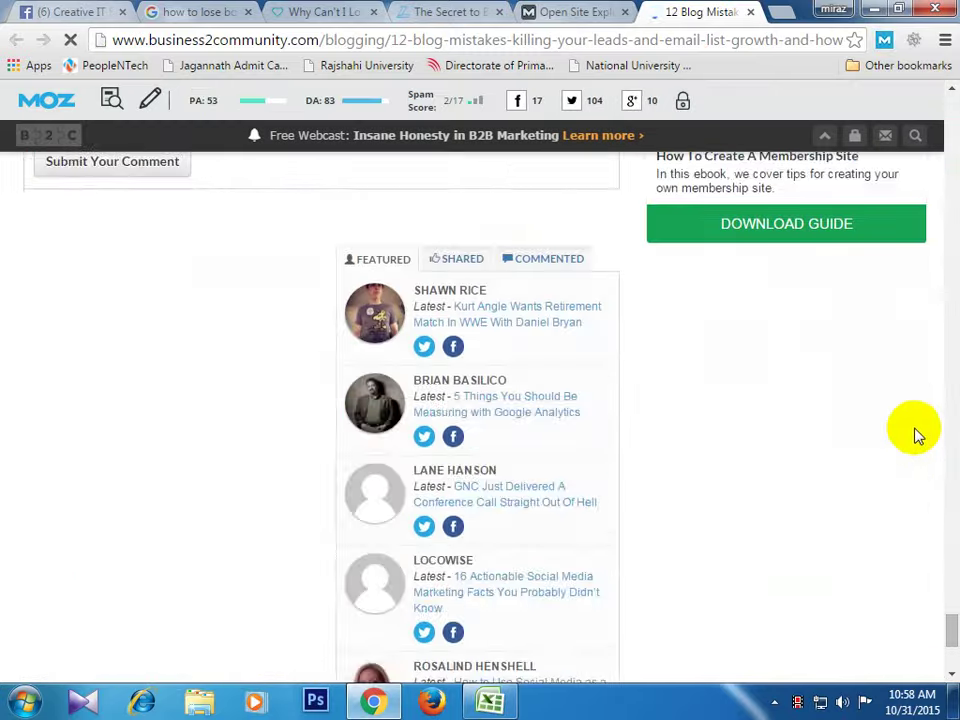
scroll(156, 409, "up", 10)
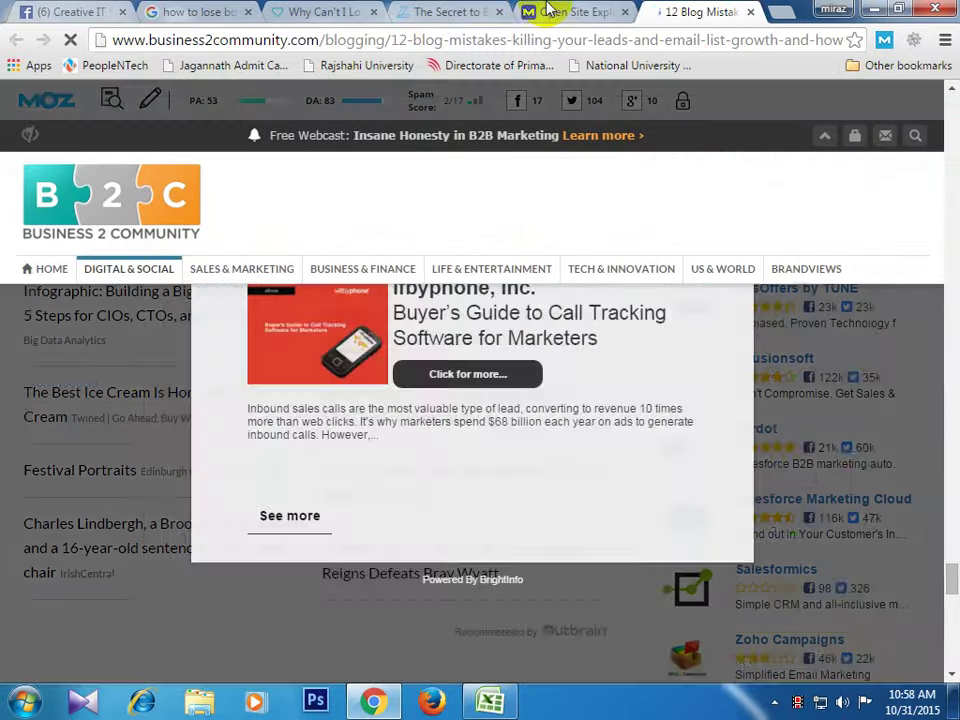
- Return to the Open Site Explorer report and examine the spam flags of the pages linking to rebootedbody.com
left_click(548, 12)
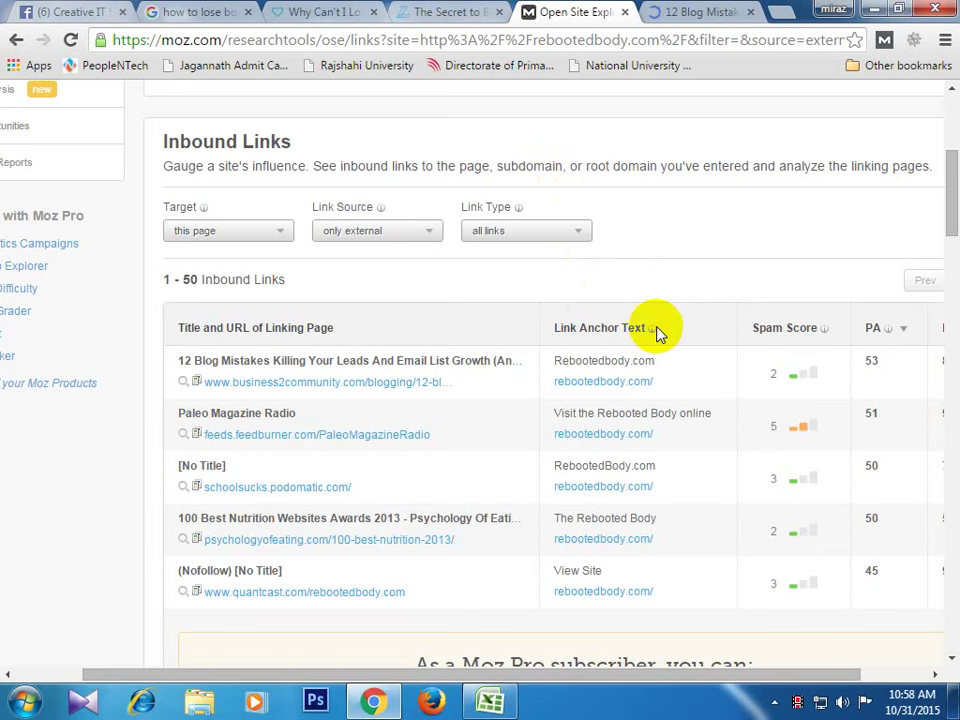
mouse_move(800, 390)
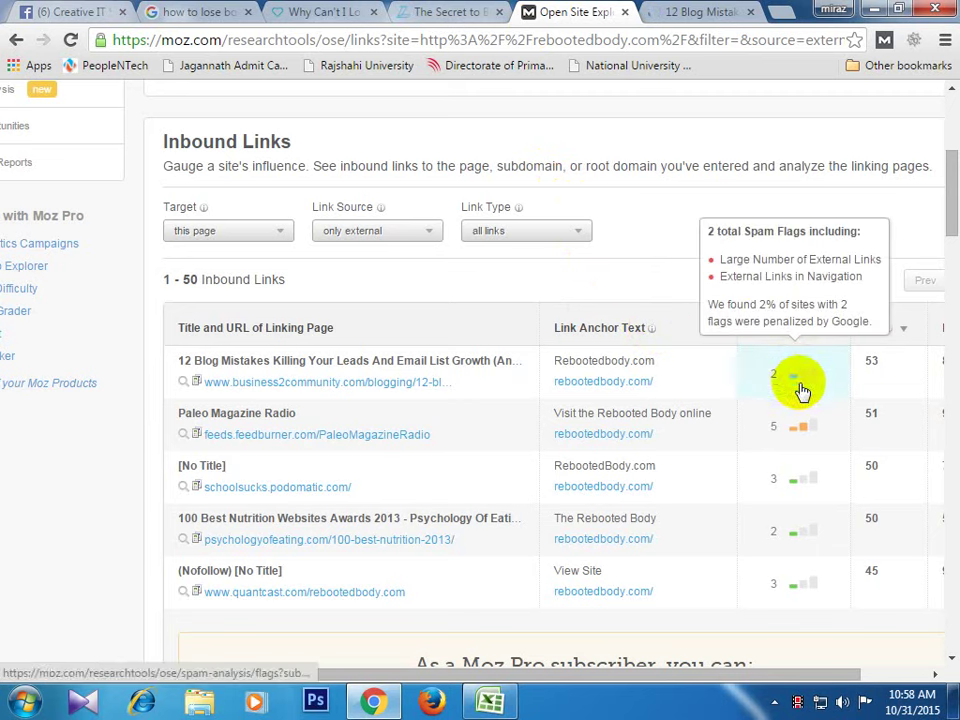
mouse_move(836, 420)
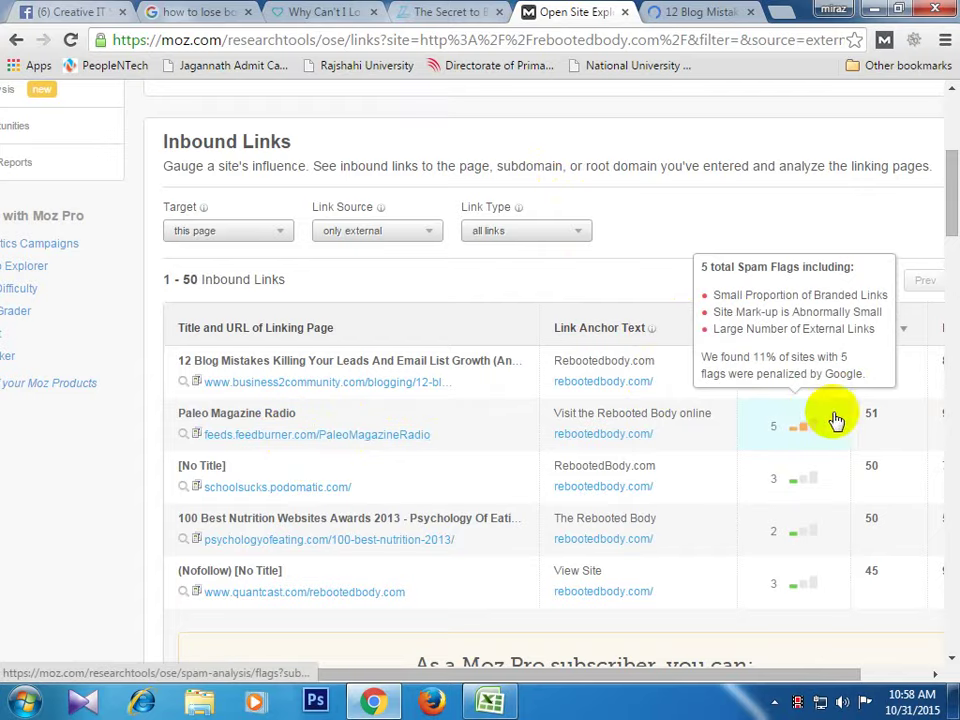
scroll(589, 504, "down", 5)
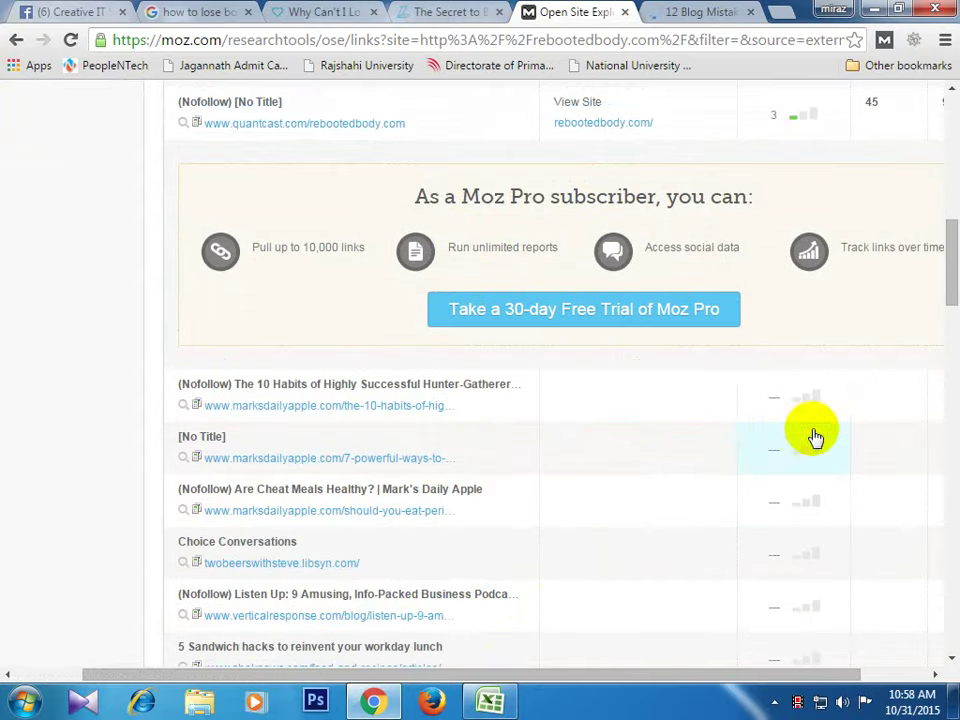
mouse_move(766, 425)
scroll(764, 421, "up", 3)
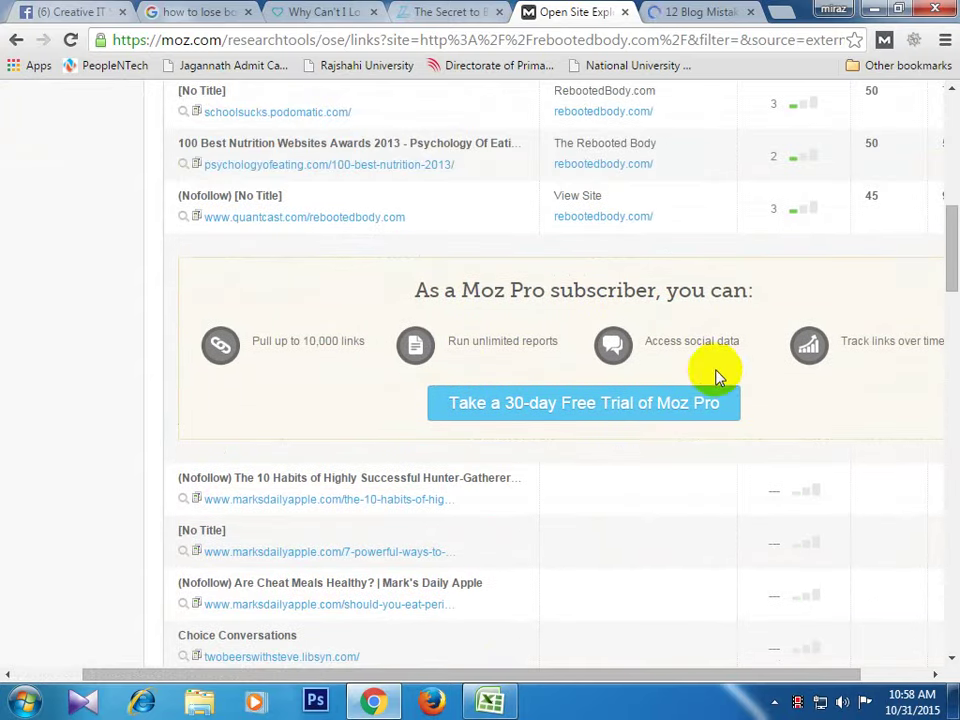
scroll(780, 505, "down", 4)
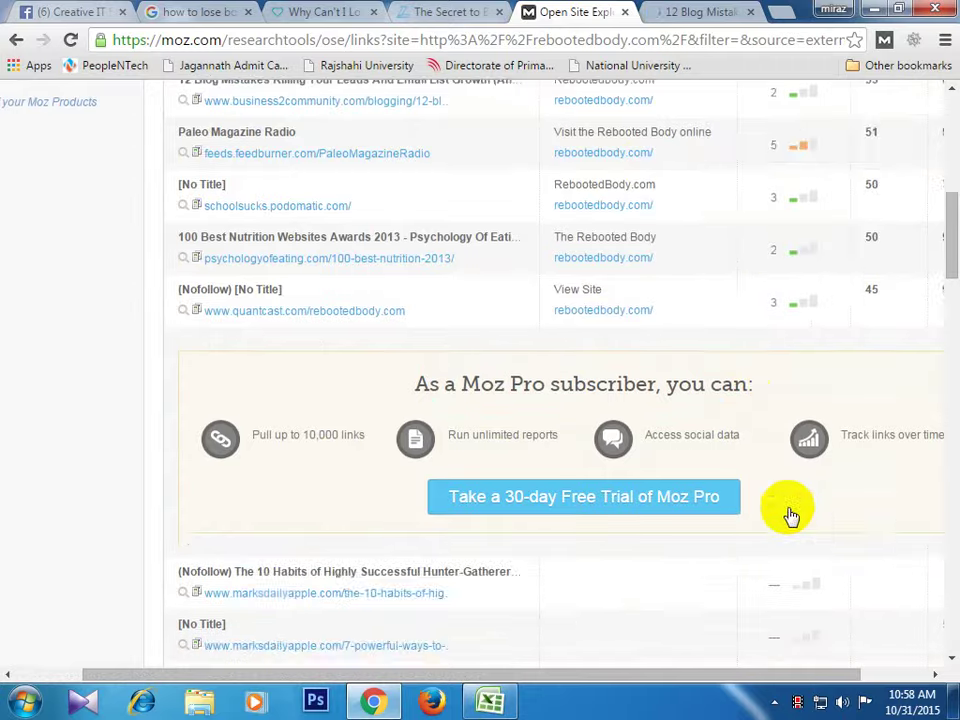
mouse_move(770, 378)
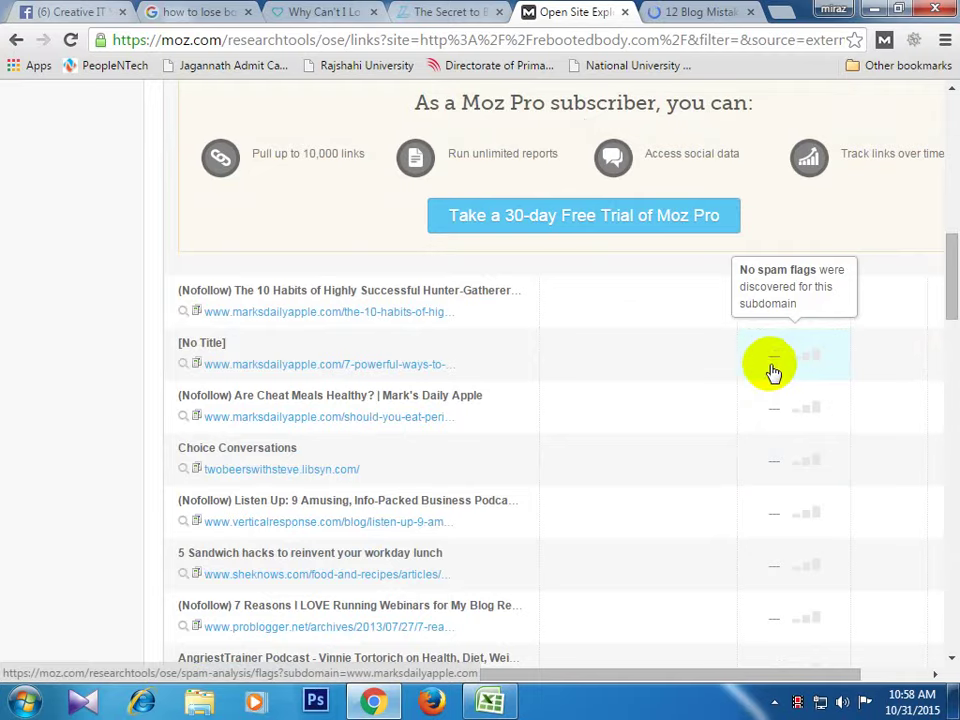
scroll(805, 500, "up", 2)
scroll(787, 490, "up", 2)
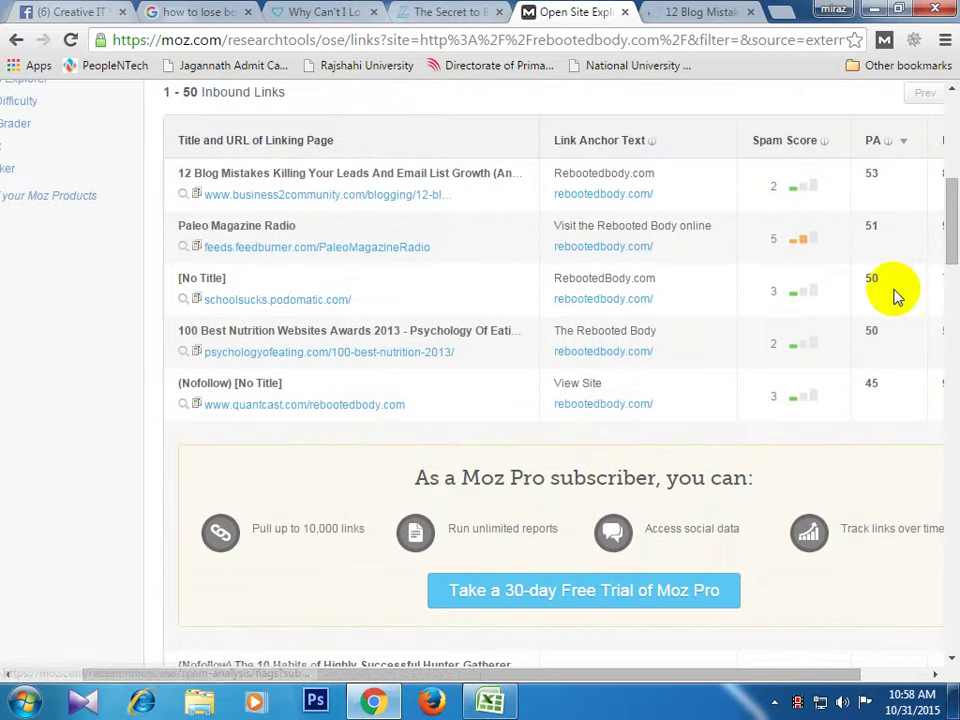
- Review the page authority and domain authority of the inbound linking pages, highlighting both values for the first link
scroll(840, 470, "up", 1)
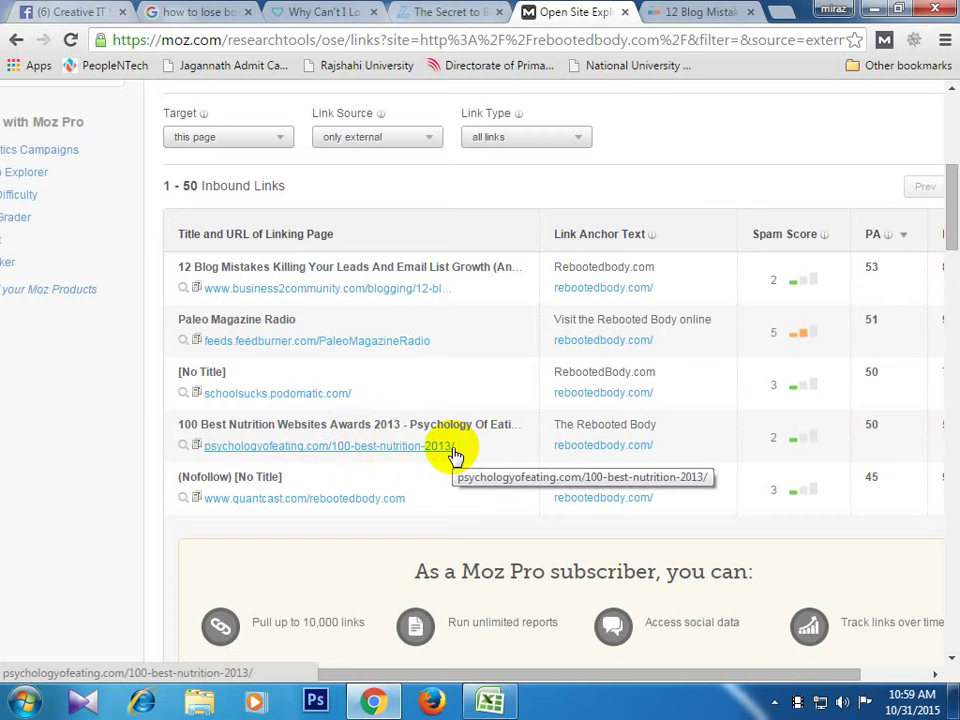
left_click_drag(707, 678, 789, 686)
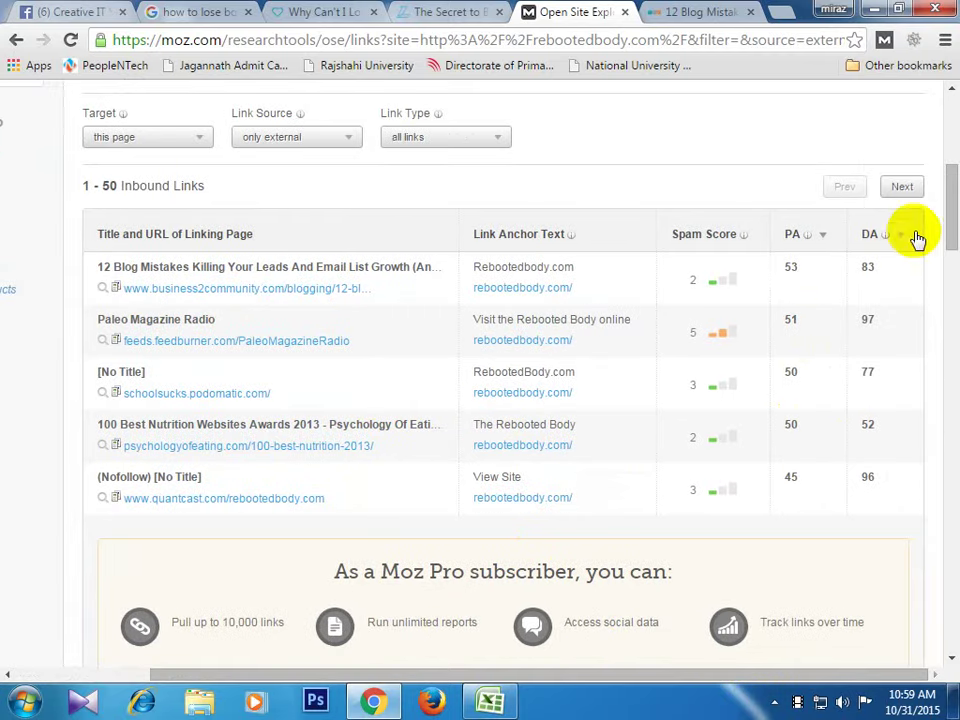
mouse_move(785, 240)
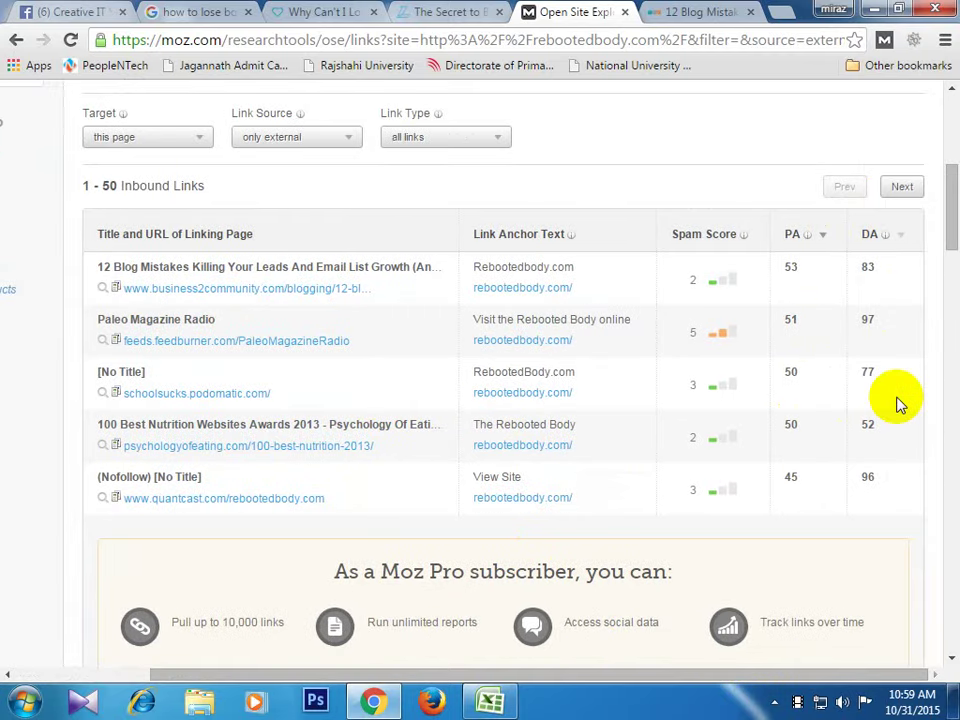
left_click_drag(883, 273, 787, 268)
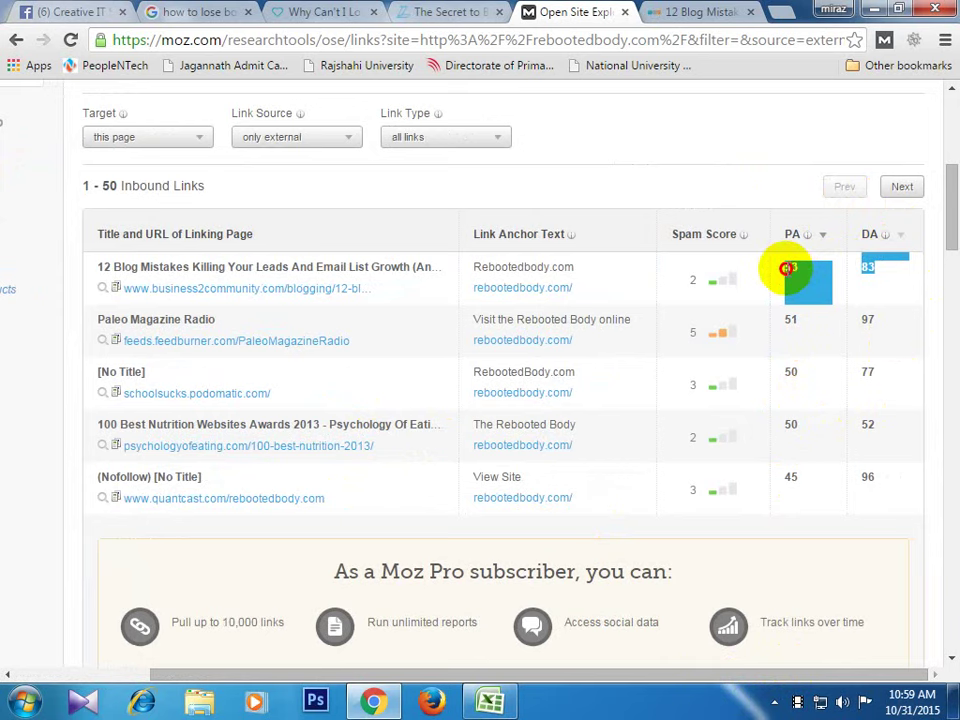
mouse_move(681, 285)
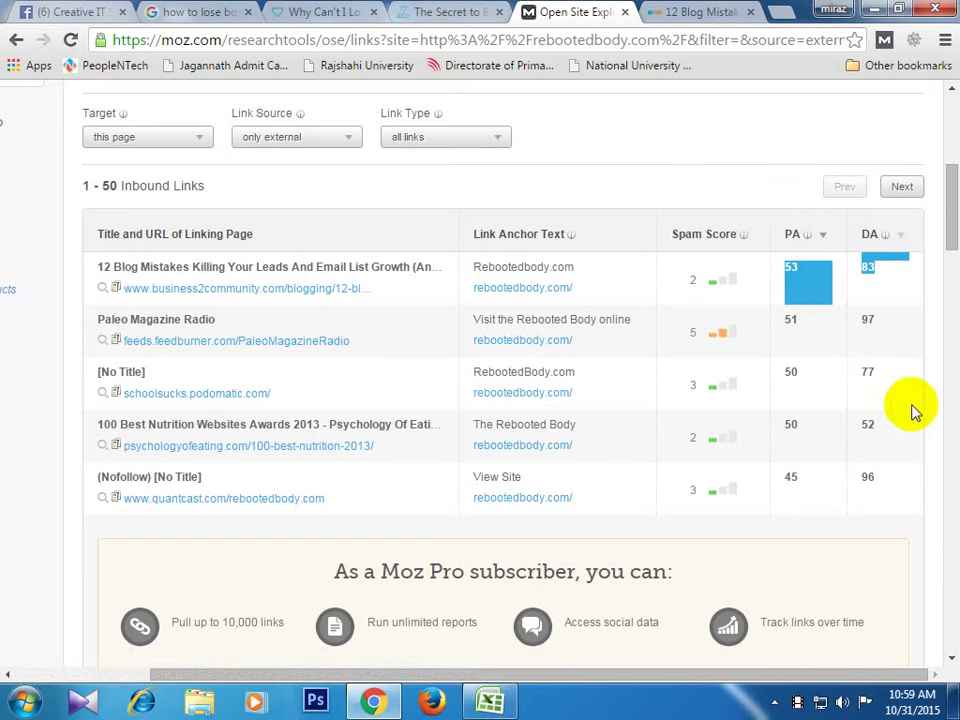
left_click(826, 676)
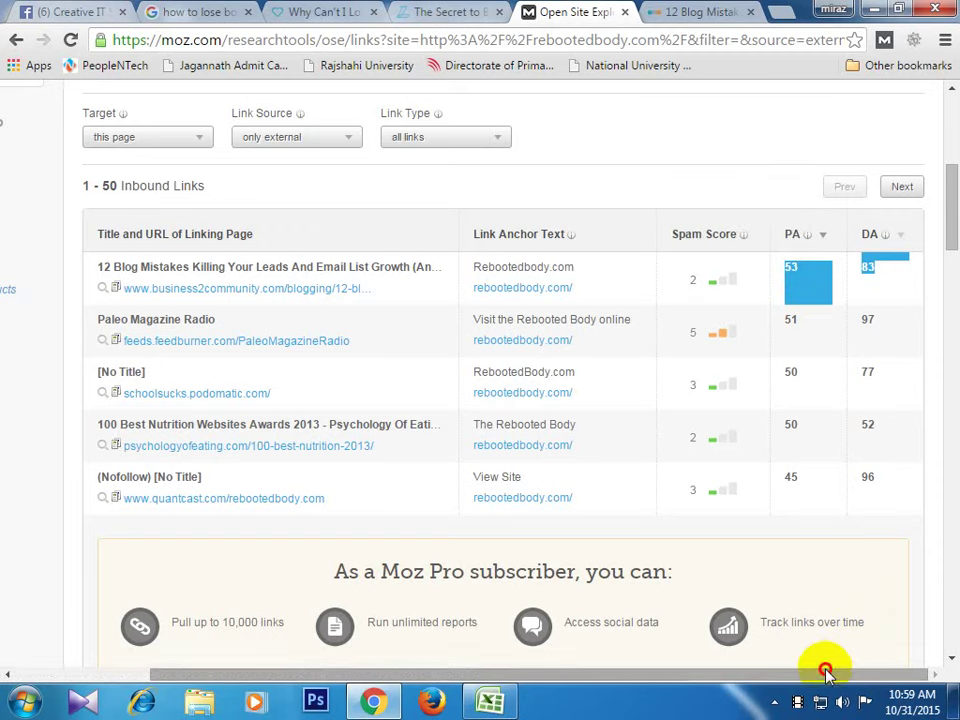
left_click_drag(826, 676, 716, 681)
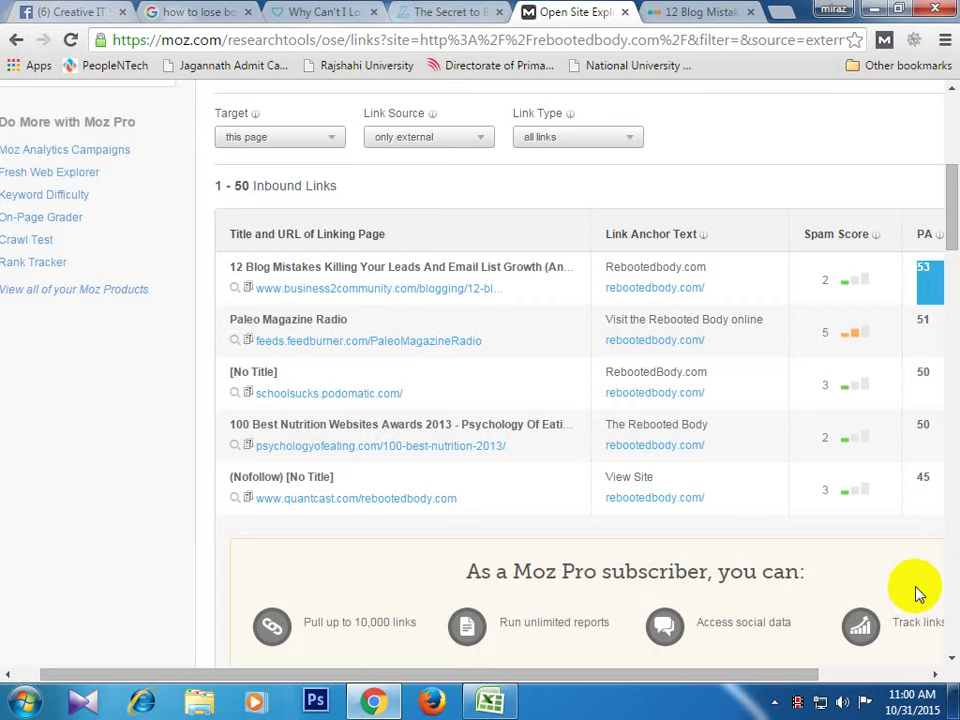
mouse_move(897, 517)
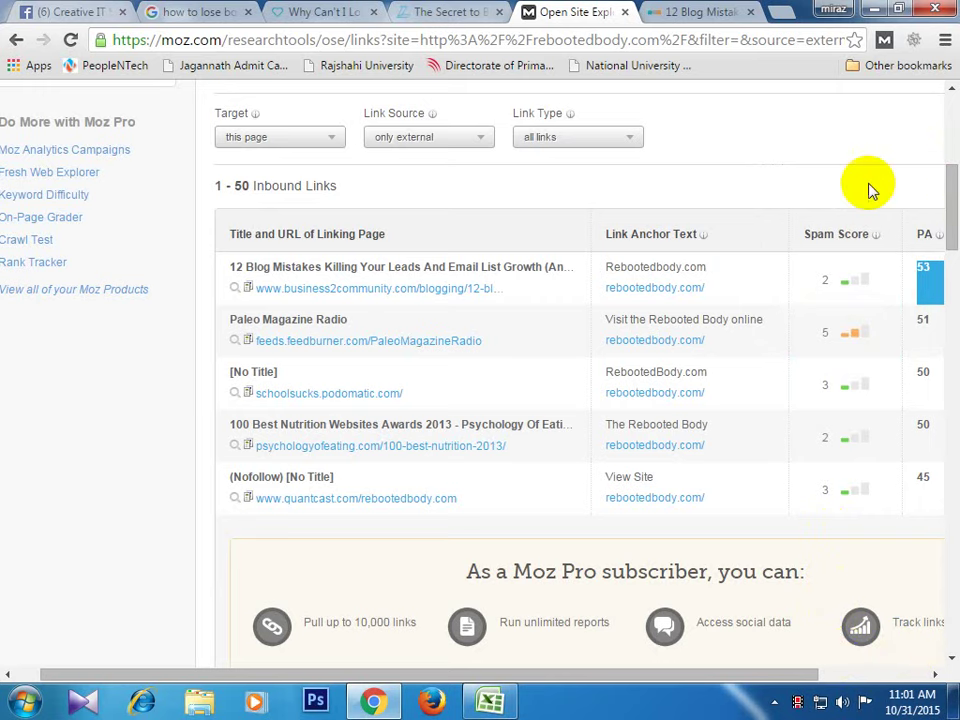
- Recheck rebootedbody.com's authority and page link metrics against its Inbound Links table
scroll(952, 435, "up", 3)
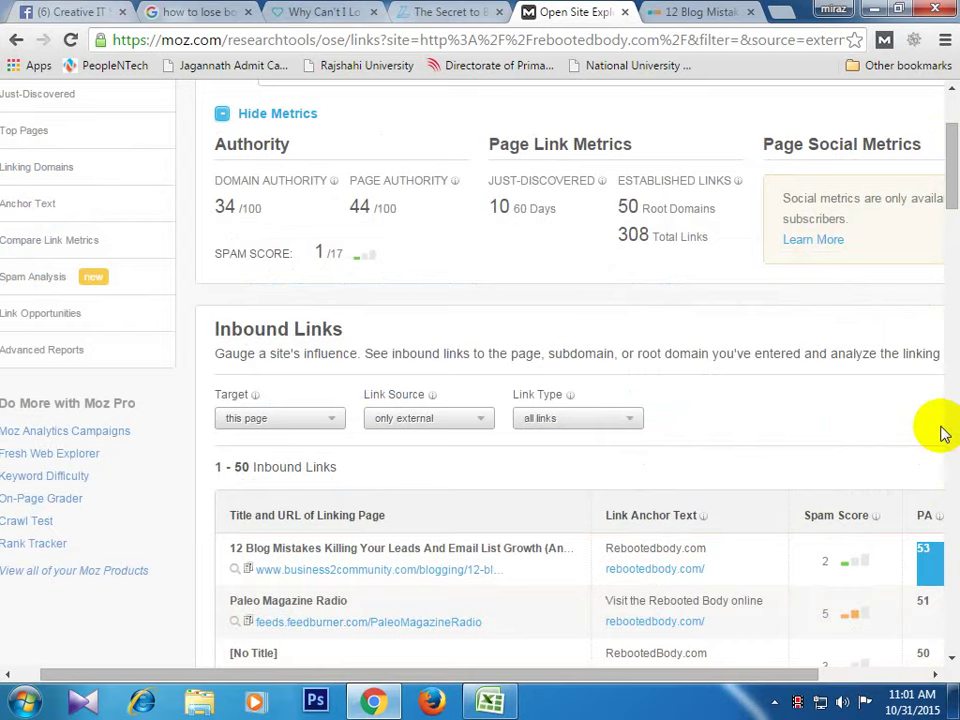
scroll(940, 415, "down", 4)
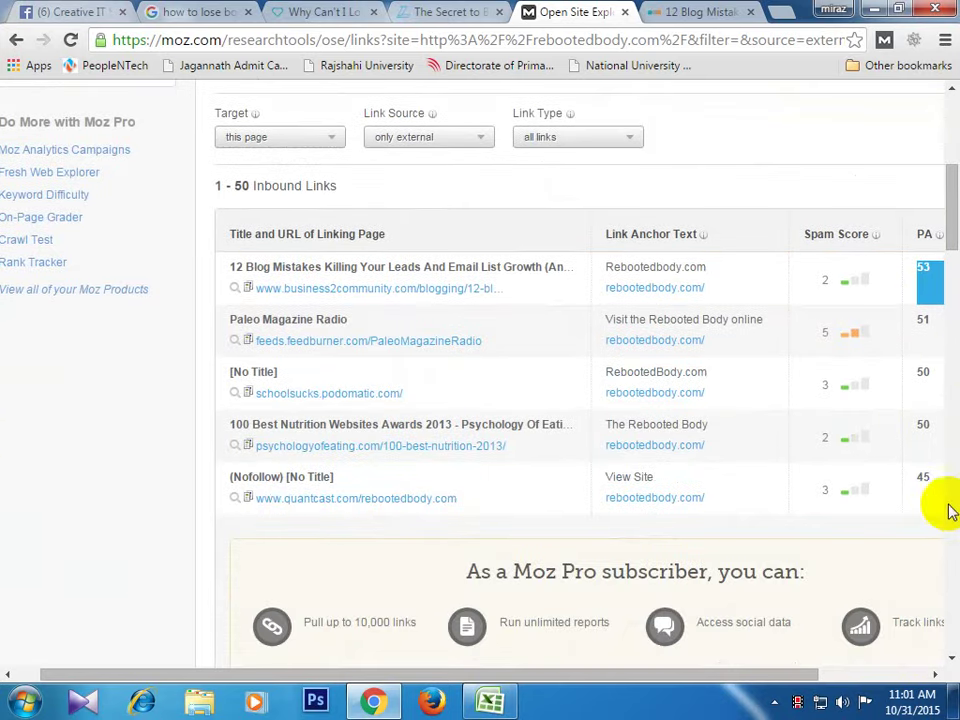
scroll(932, 470, "up", 5)
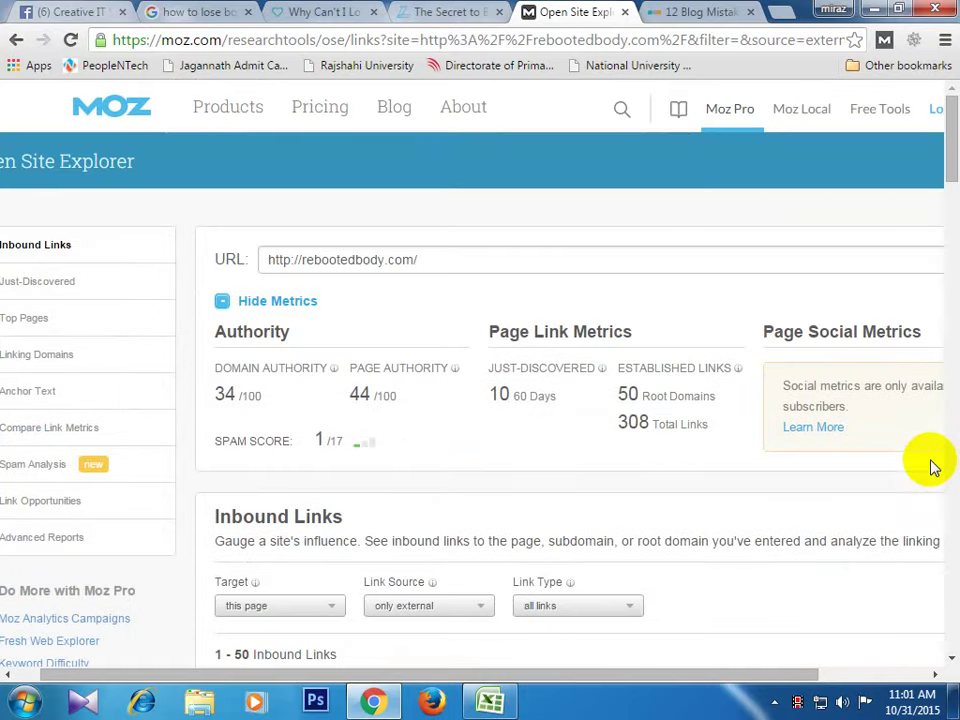